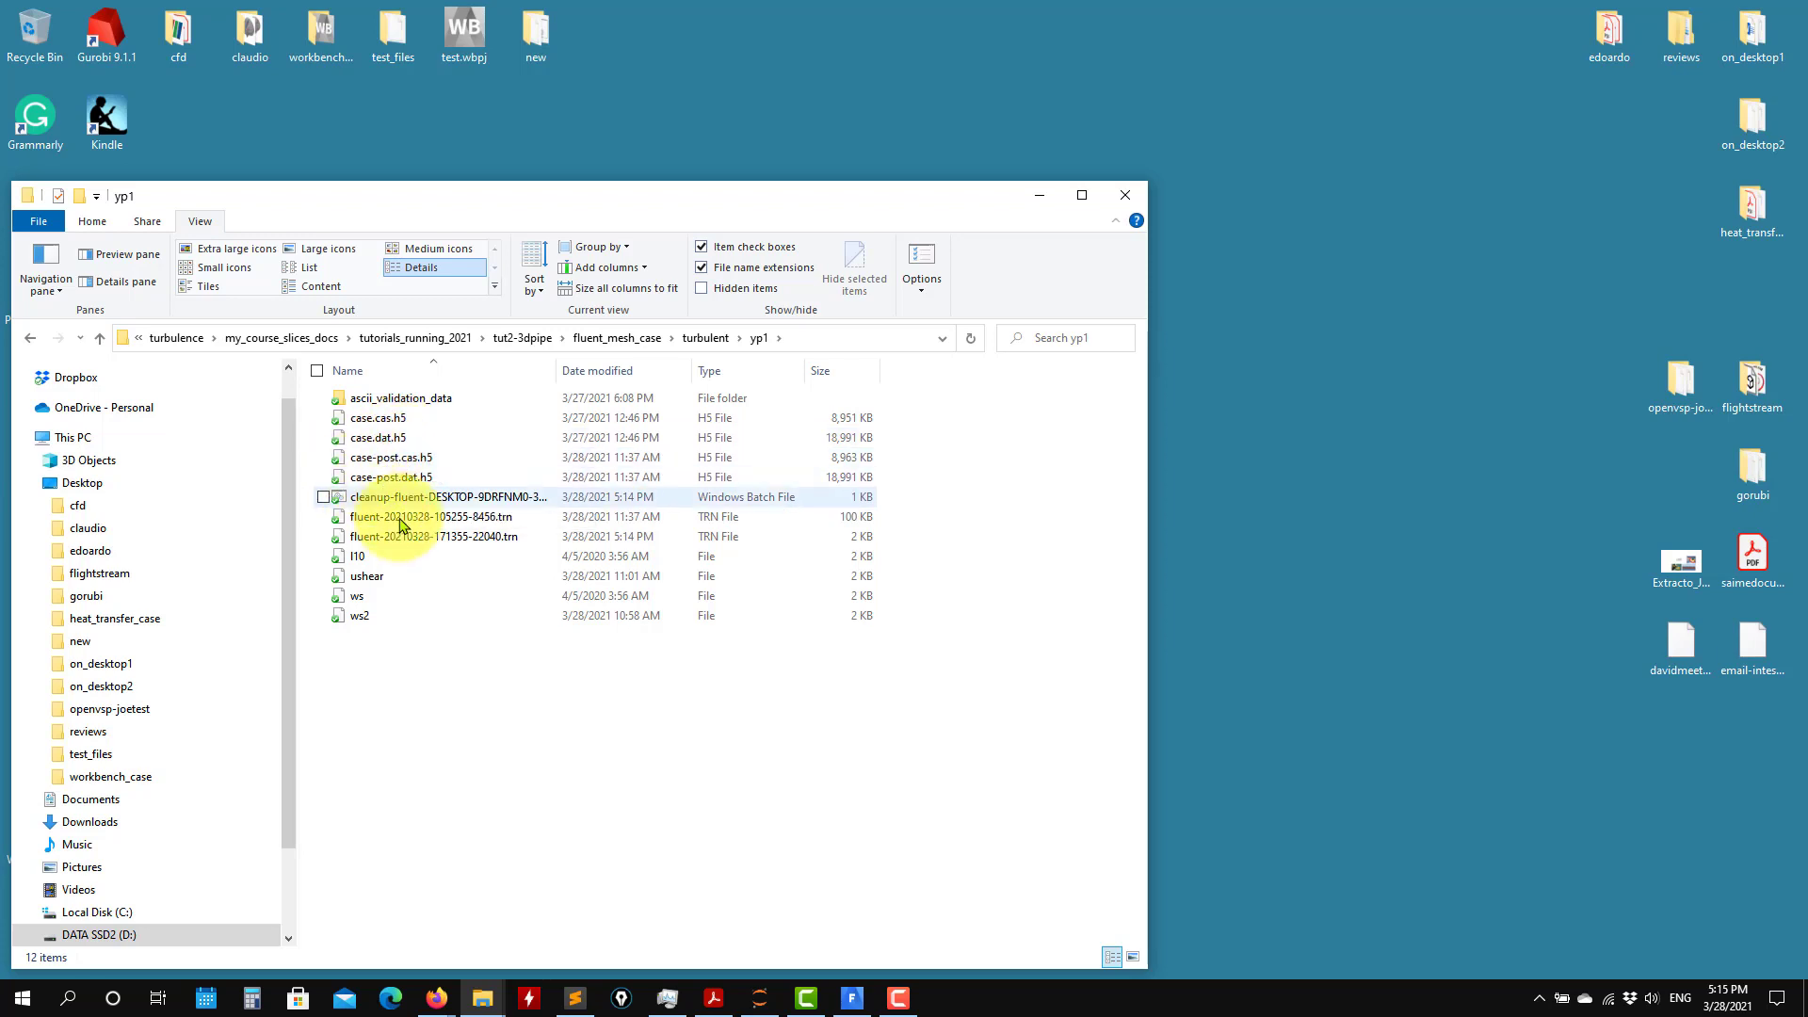
# - Switch to Fluent and read the case and data from case-post.cas.h5 in the yp1 folder
pyautogui.click(852, 998)
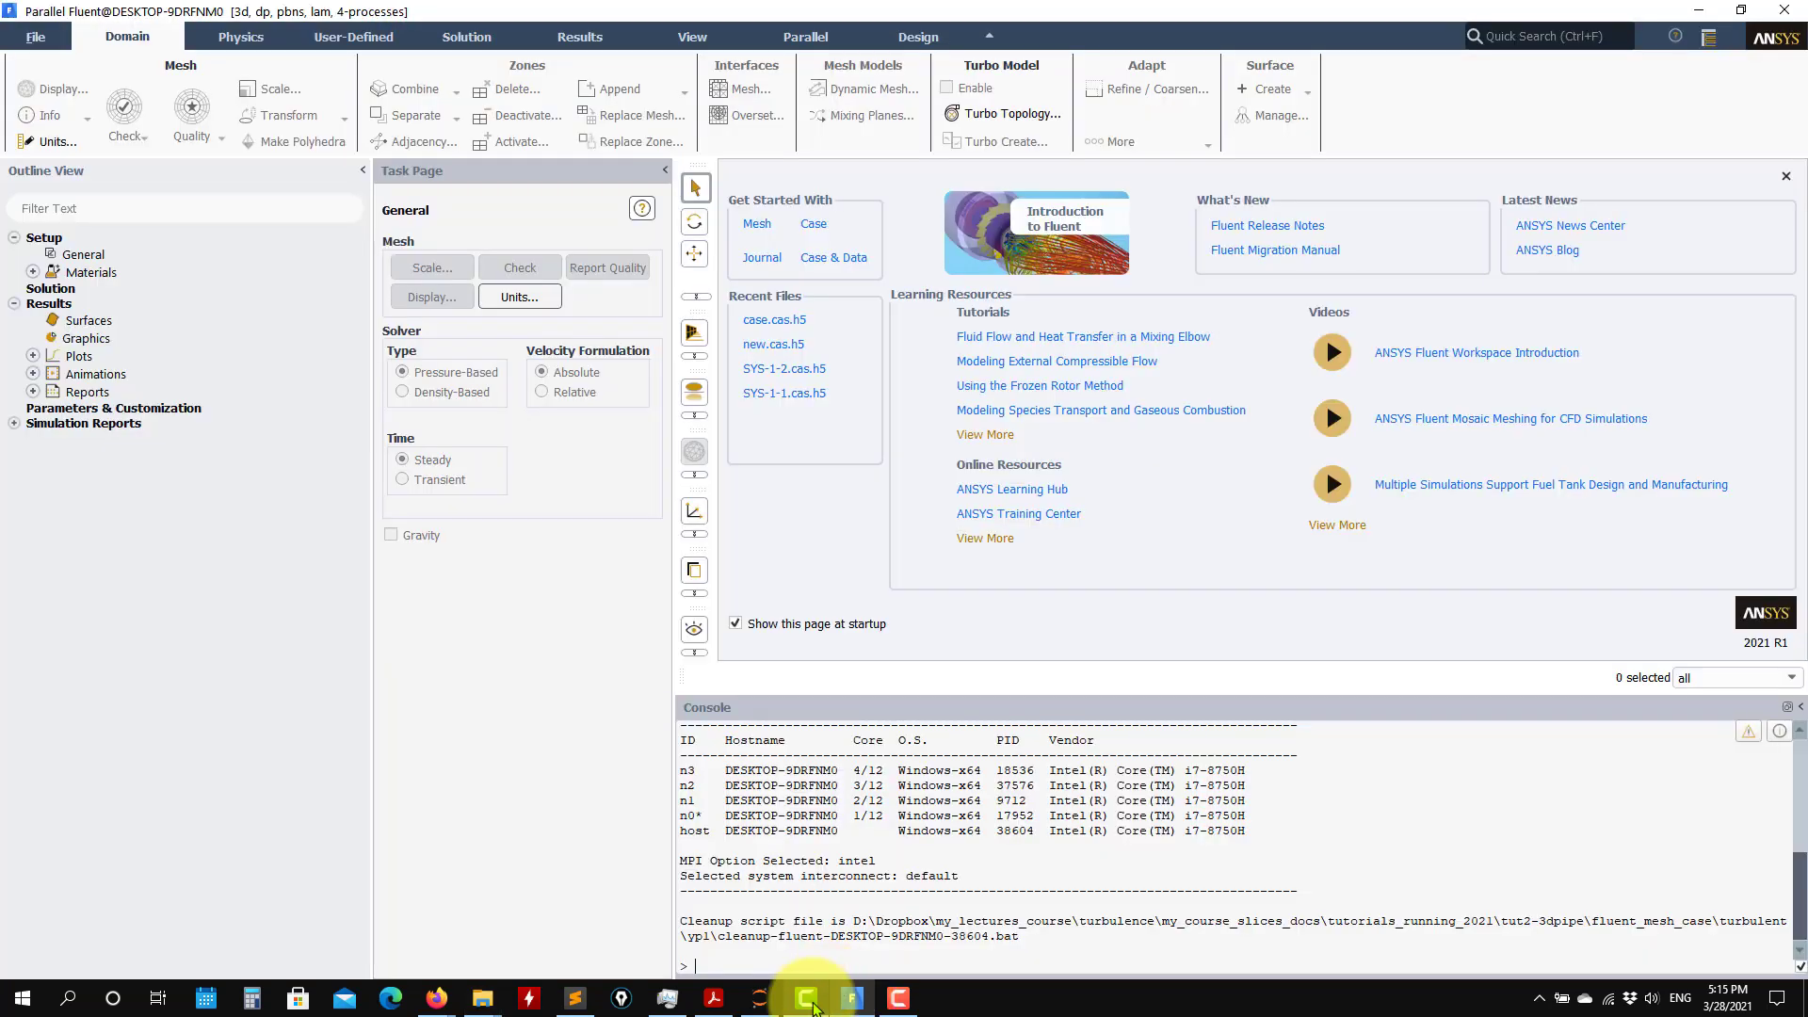
pyautogui.click(36, 36)
pyautogui.moveTo(57, 63)
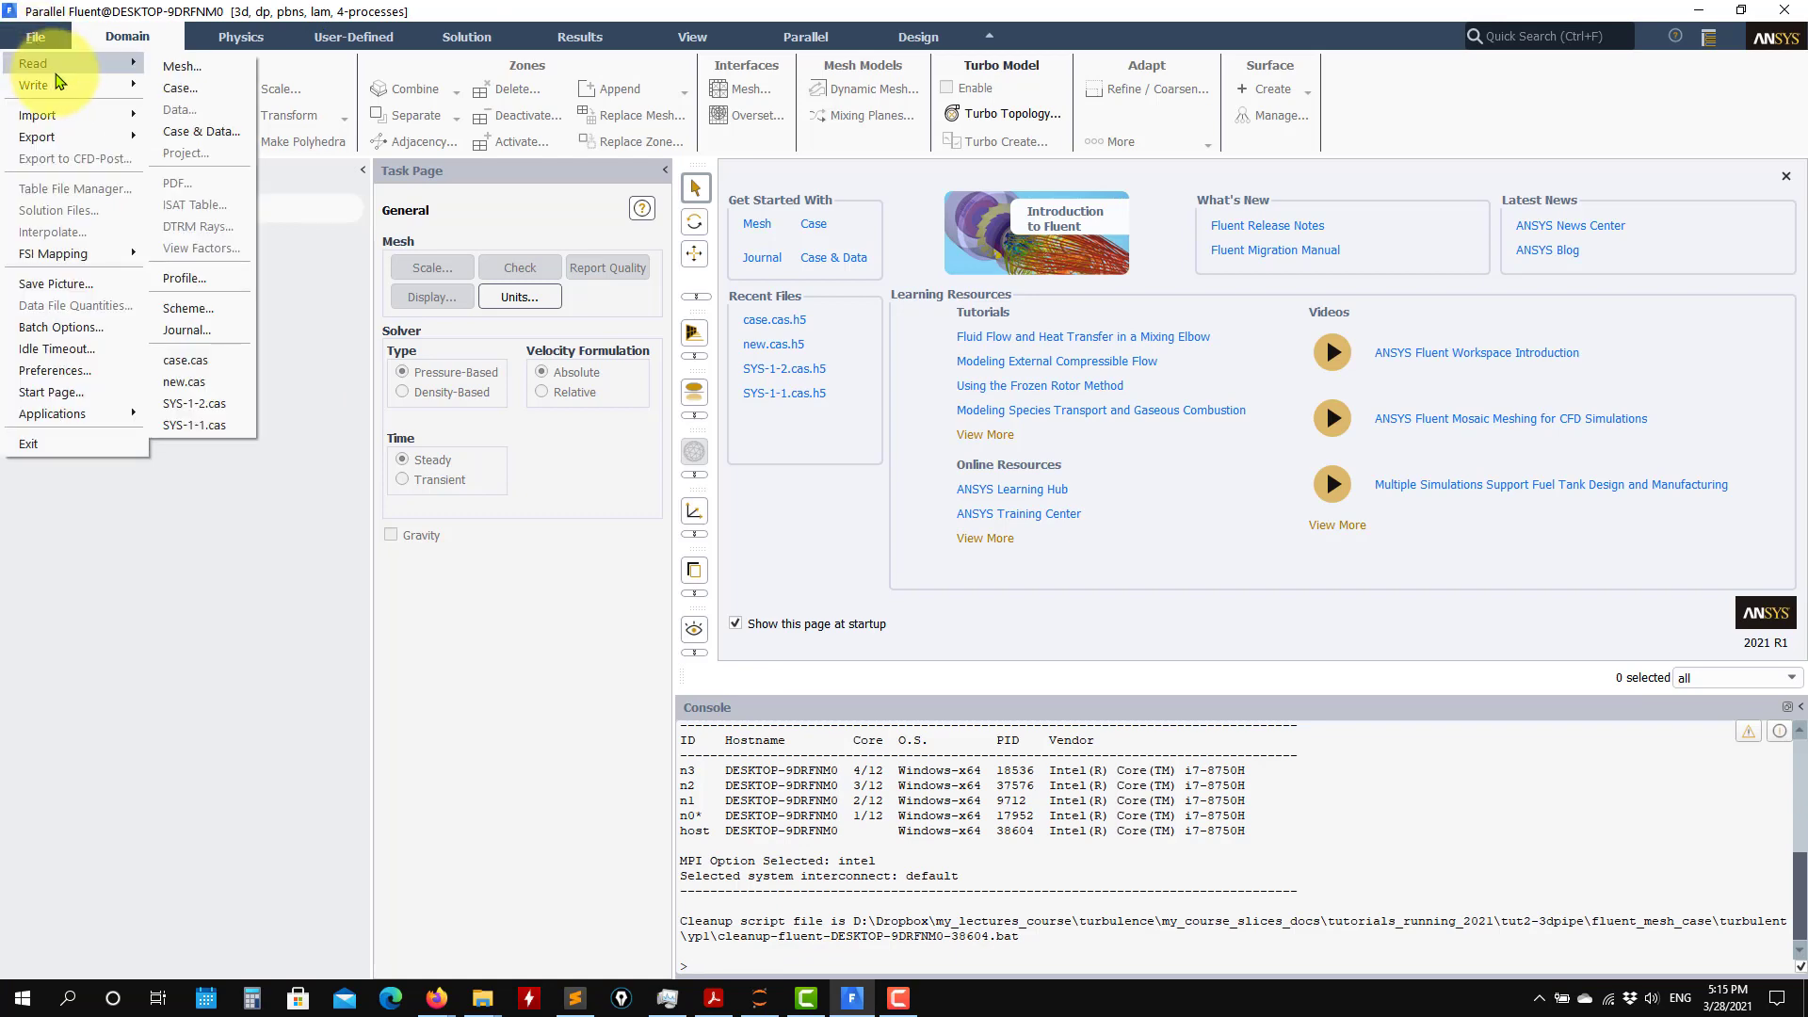
pyautogui.click(217, 122)
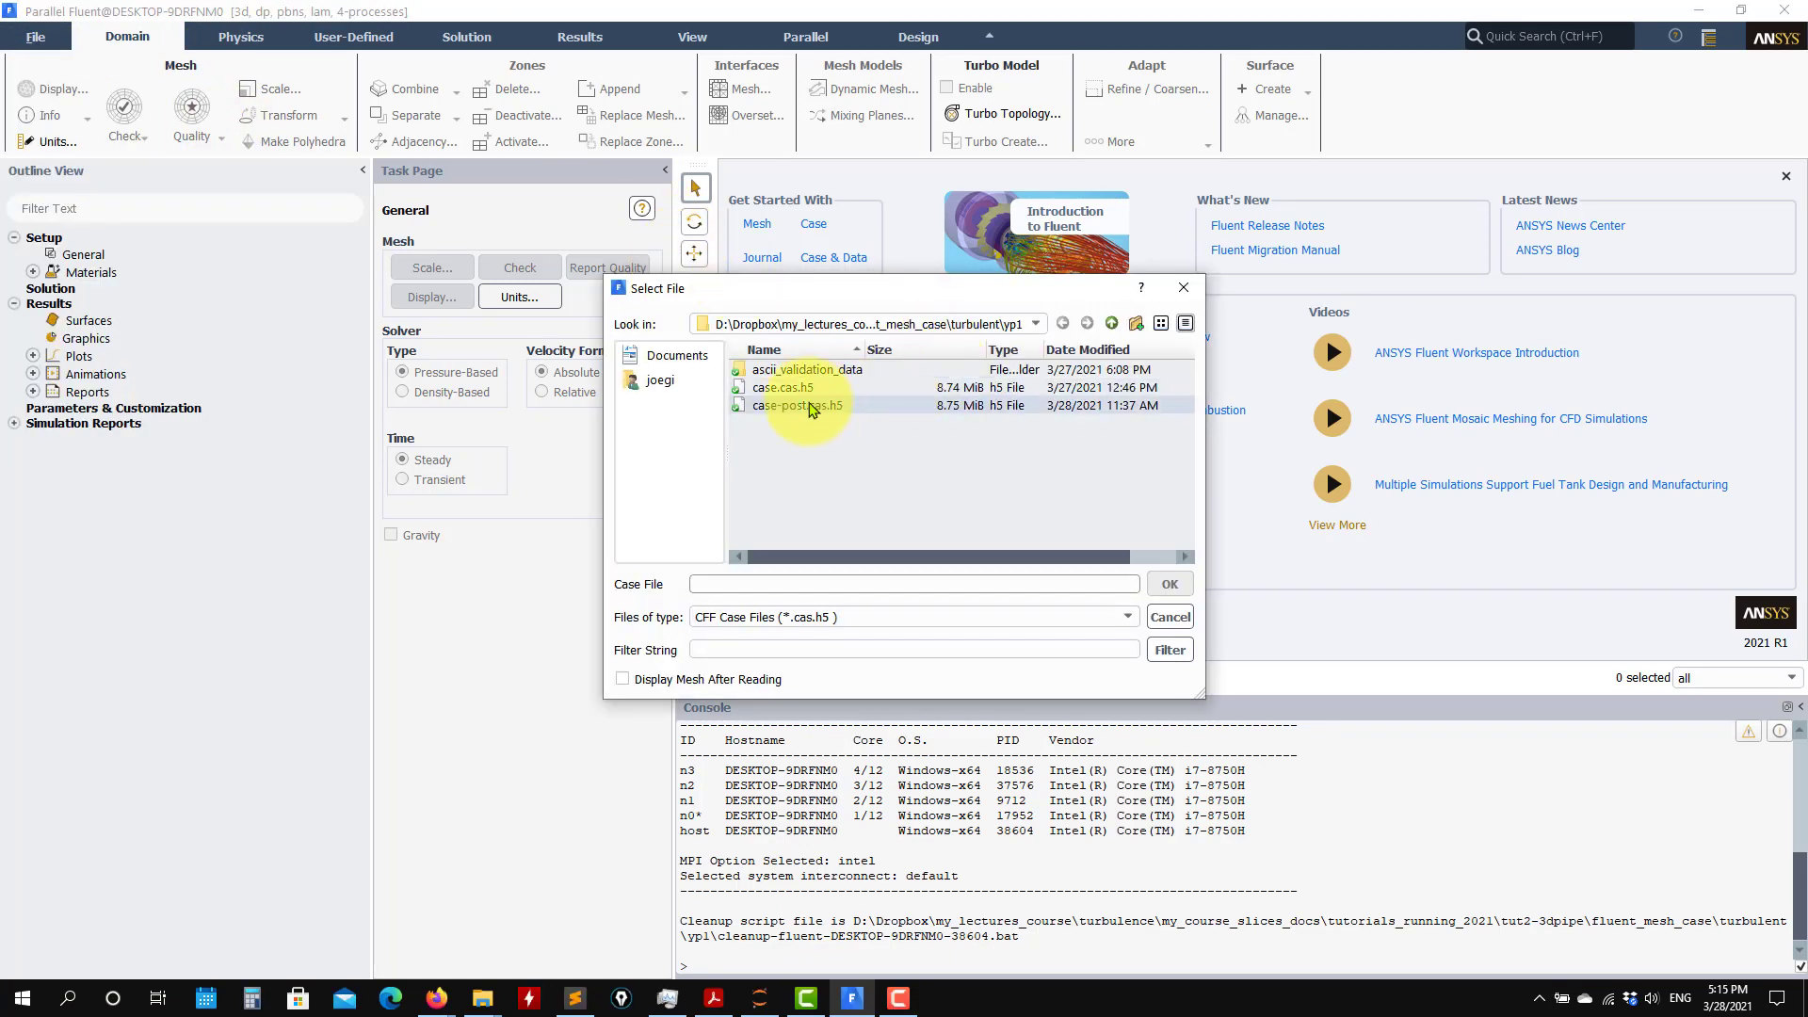
pyautogui.click(794, 396)
pyautogui.click(1166, 577)
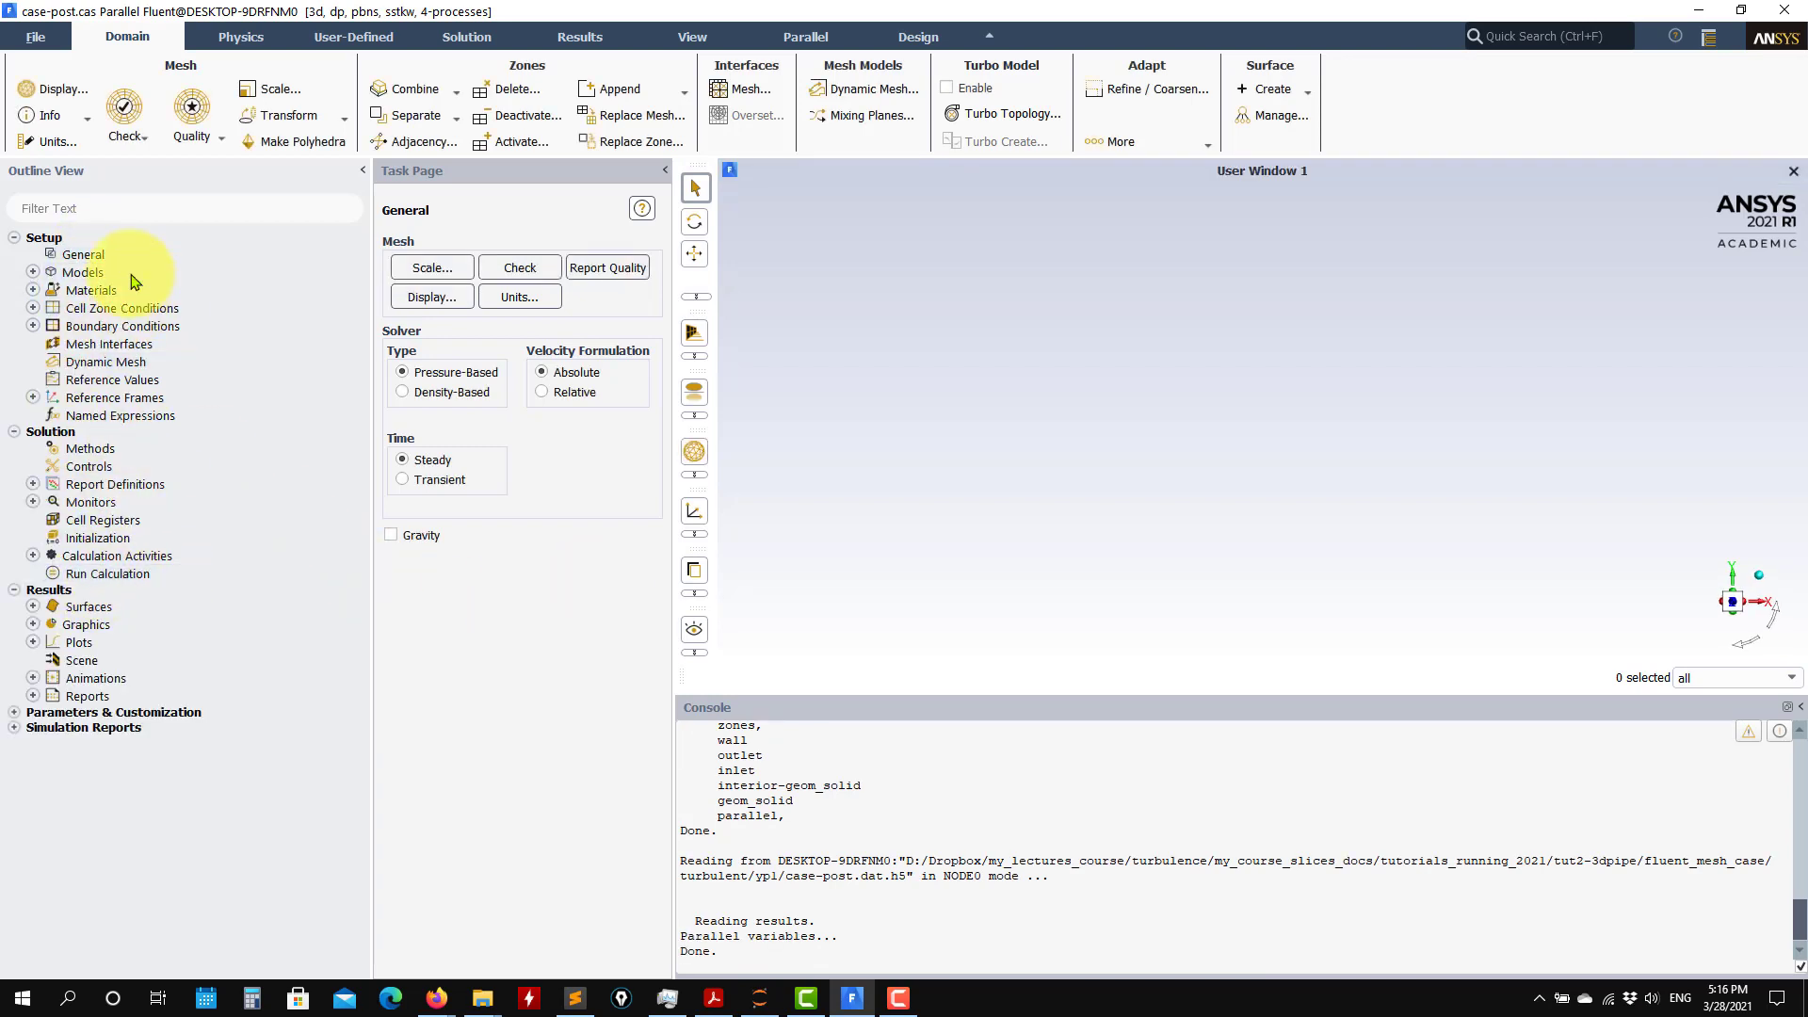
# - Display the saved contour-1 plot of yplus1 on the z-coordinate-9 surface and close its settings
pyautogui.click(33, 624)
pyautogui.click(52, 660)
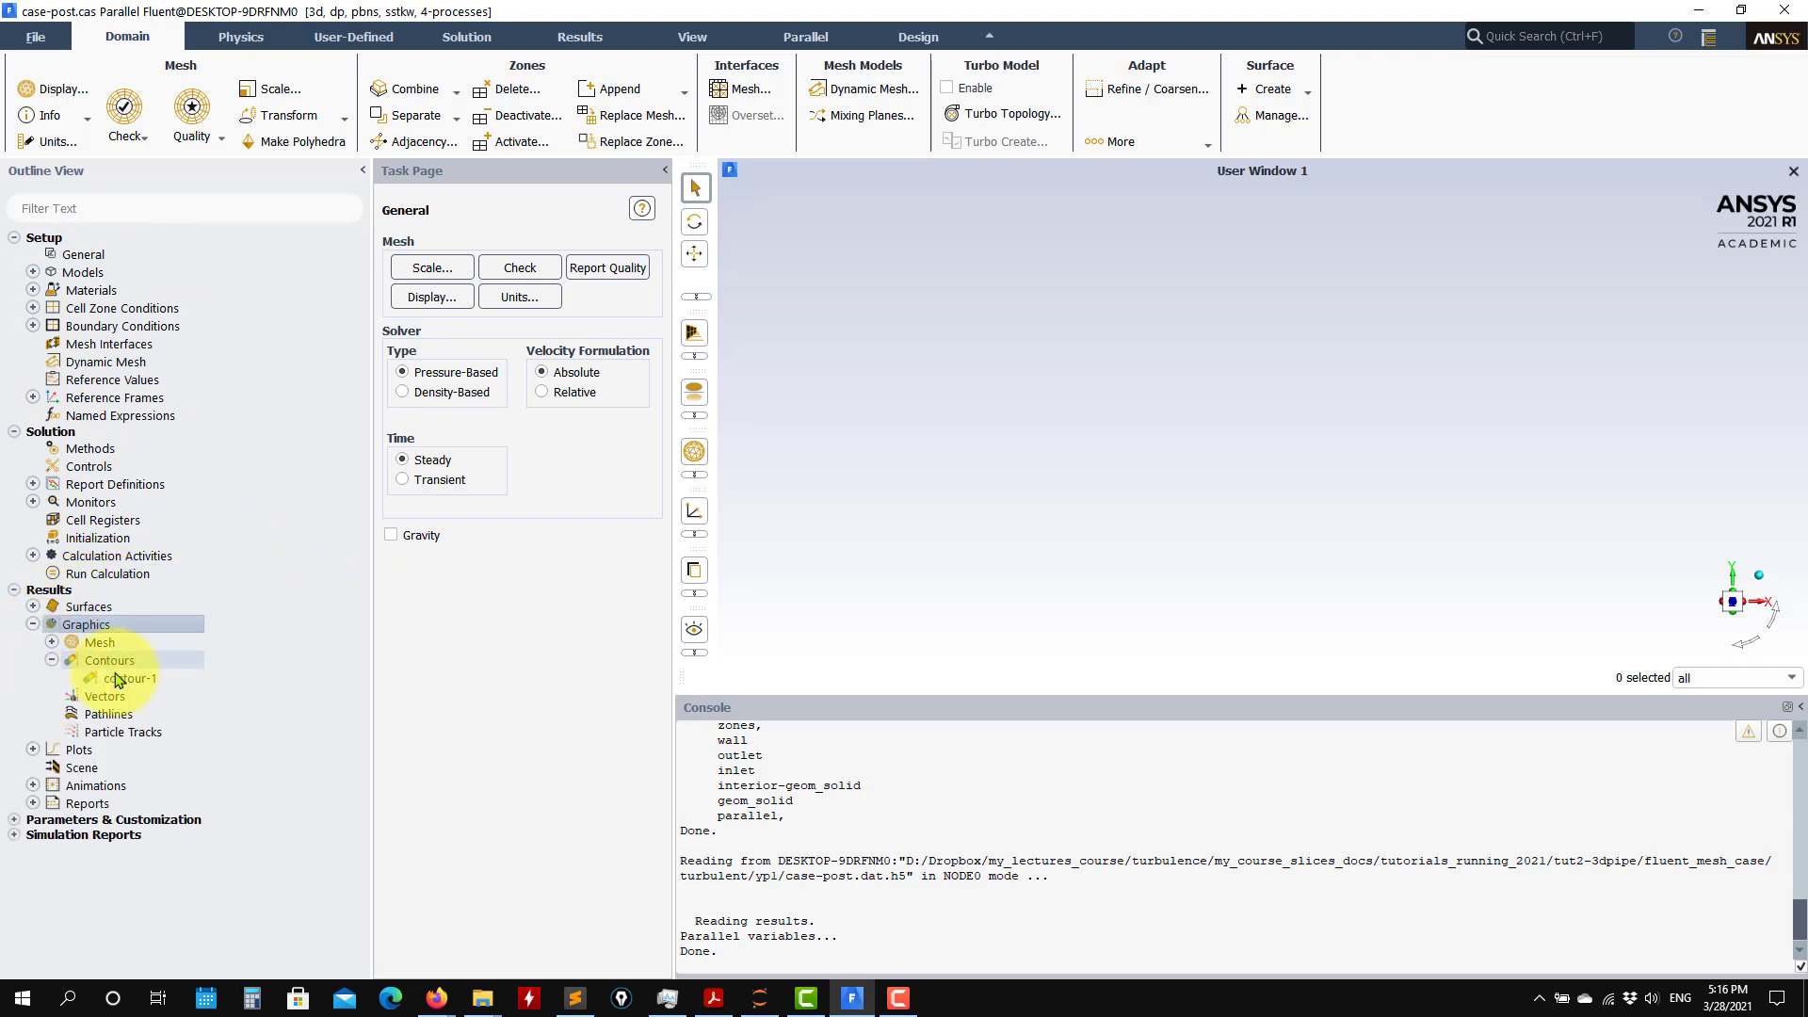
pyautogui.doubleClick(130, 678)
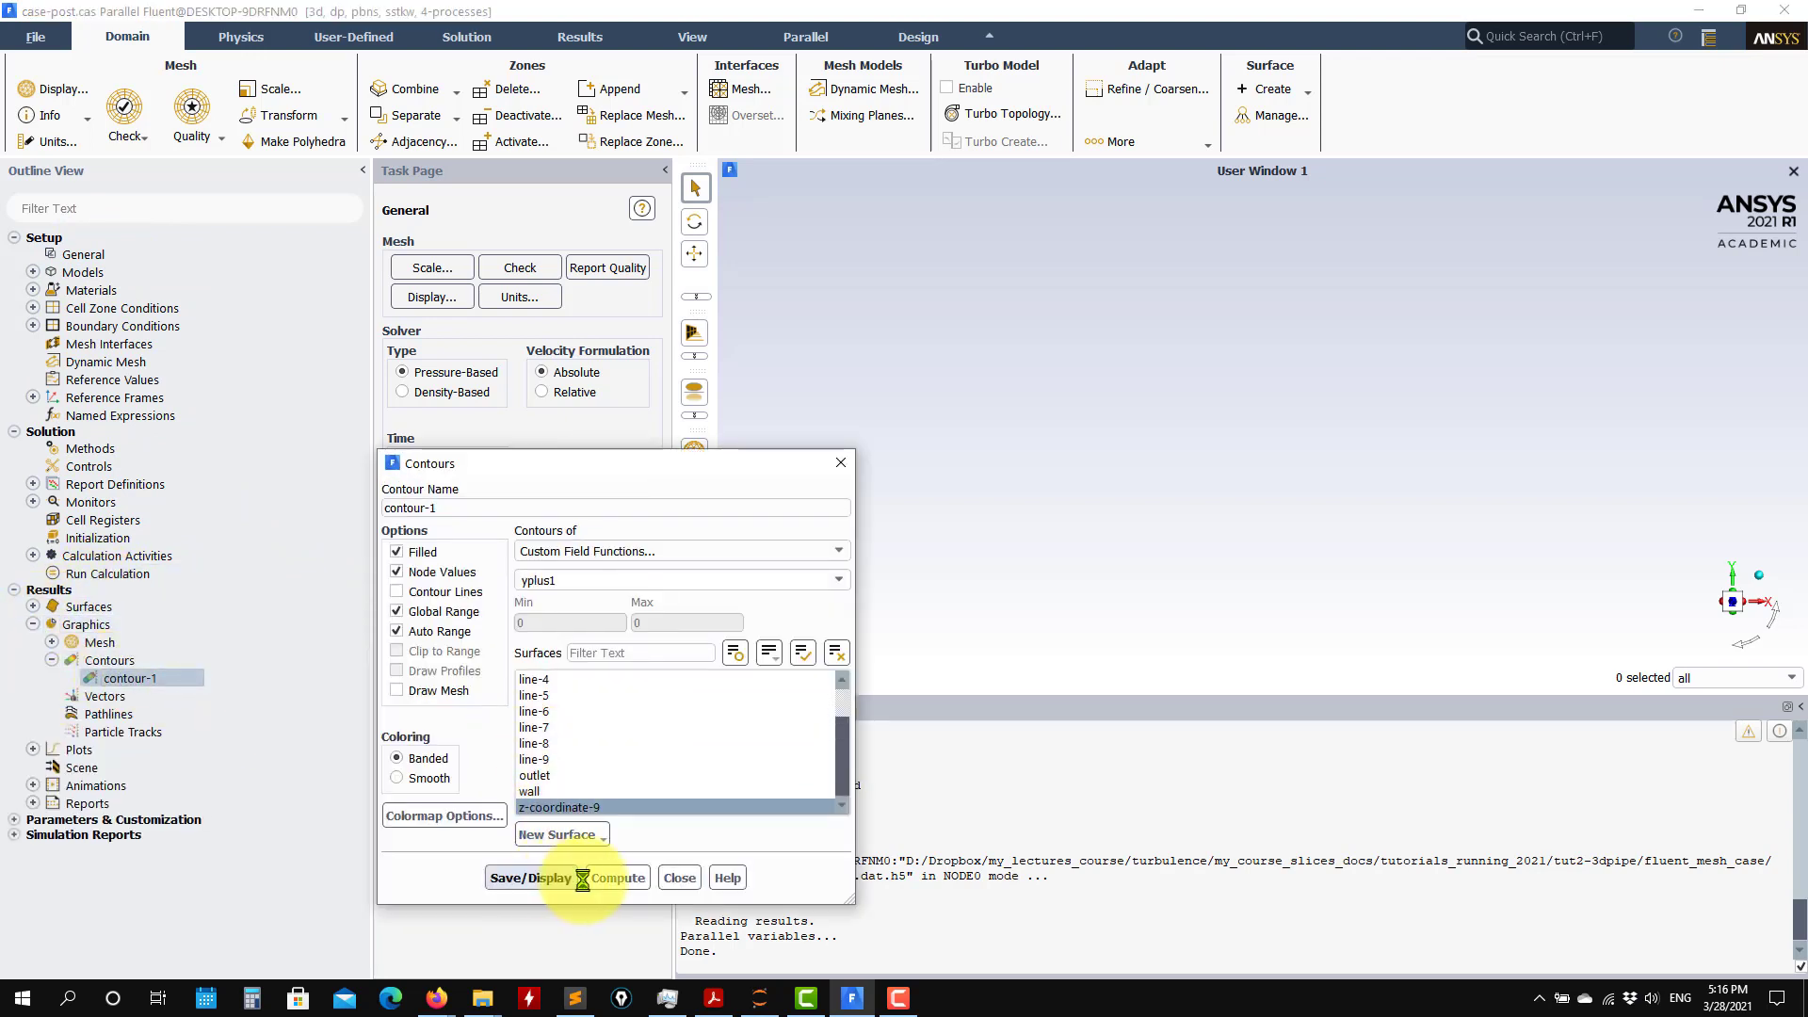
pyautogui.click(532, 877)
pyautogui.click(683, 885)
pyautogui.scroll(12, 1449, 525)
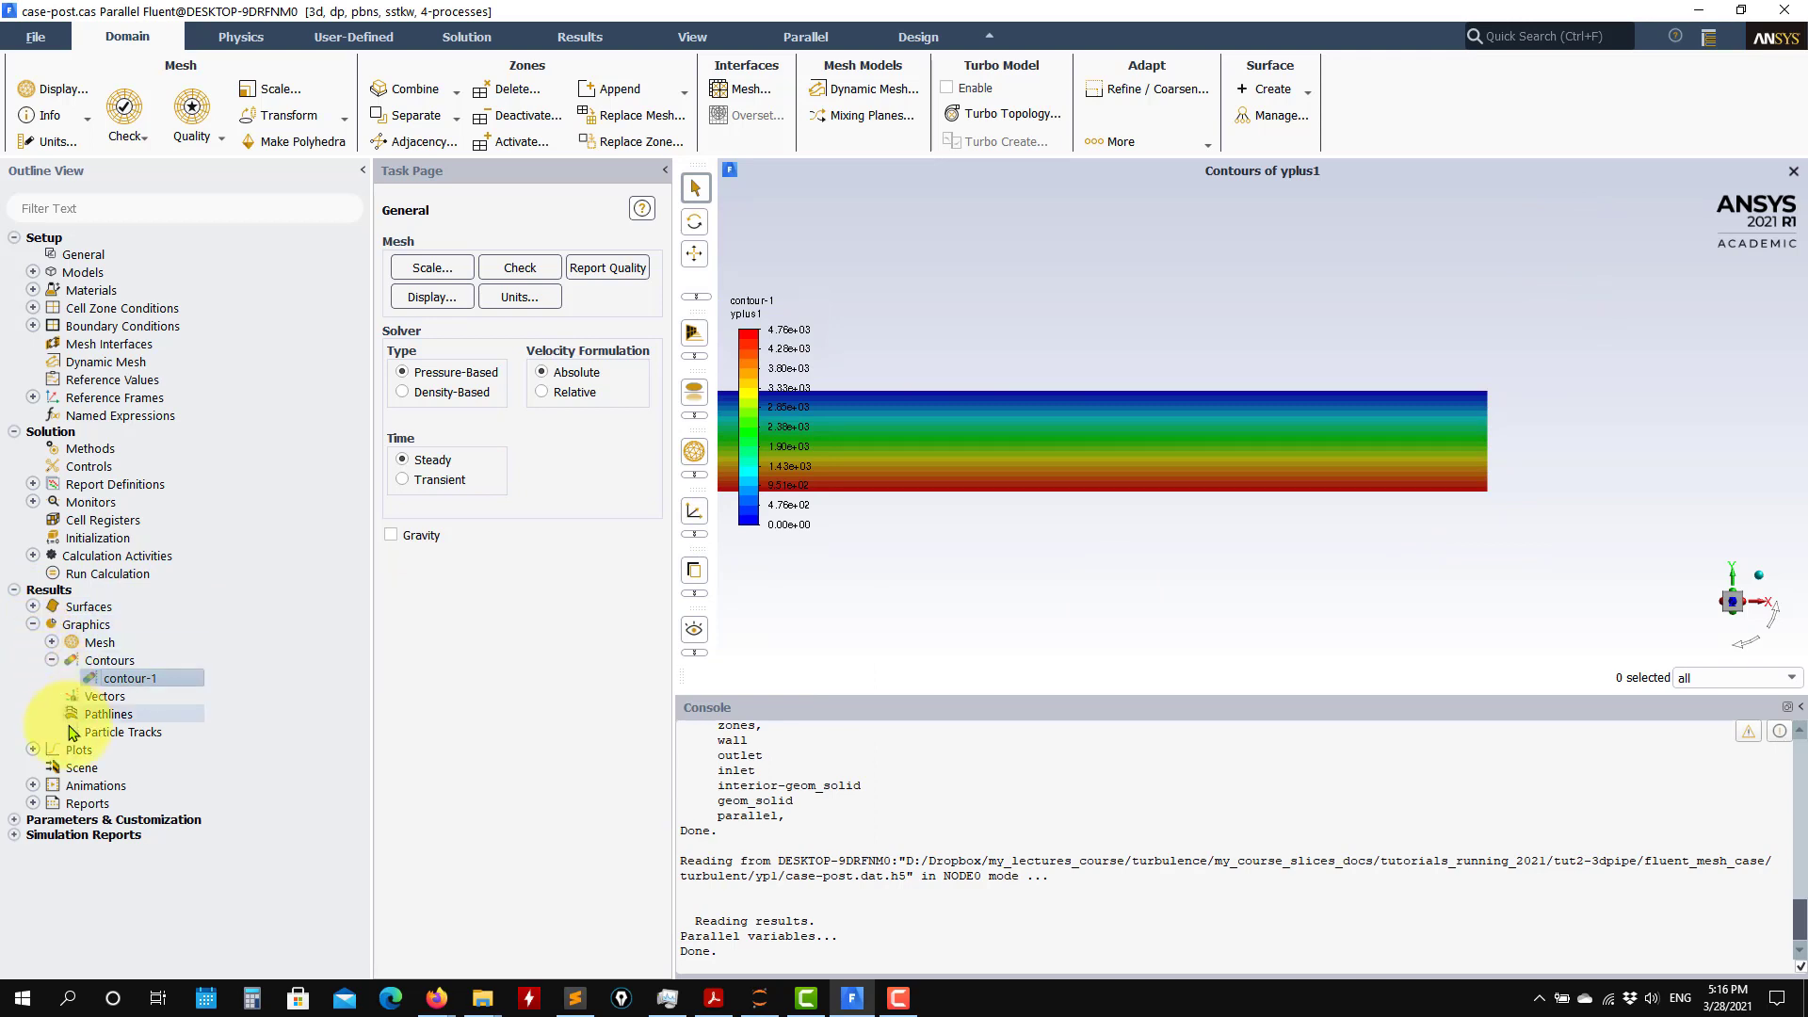
# - Plot the saved xy-plot-1 of uplus1 versus yplus1 along line-10
pyautogui.click(33, 750)
pyautogui.click(51, 785)
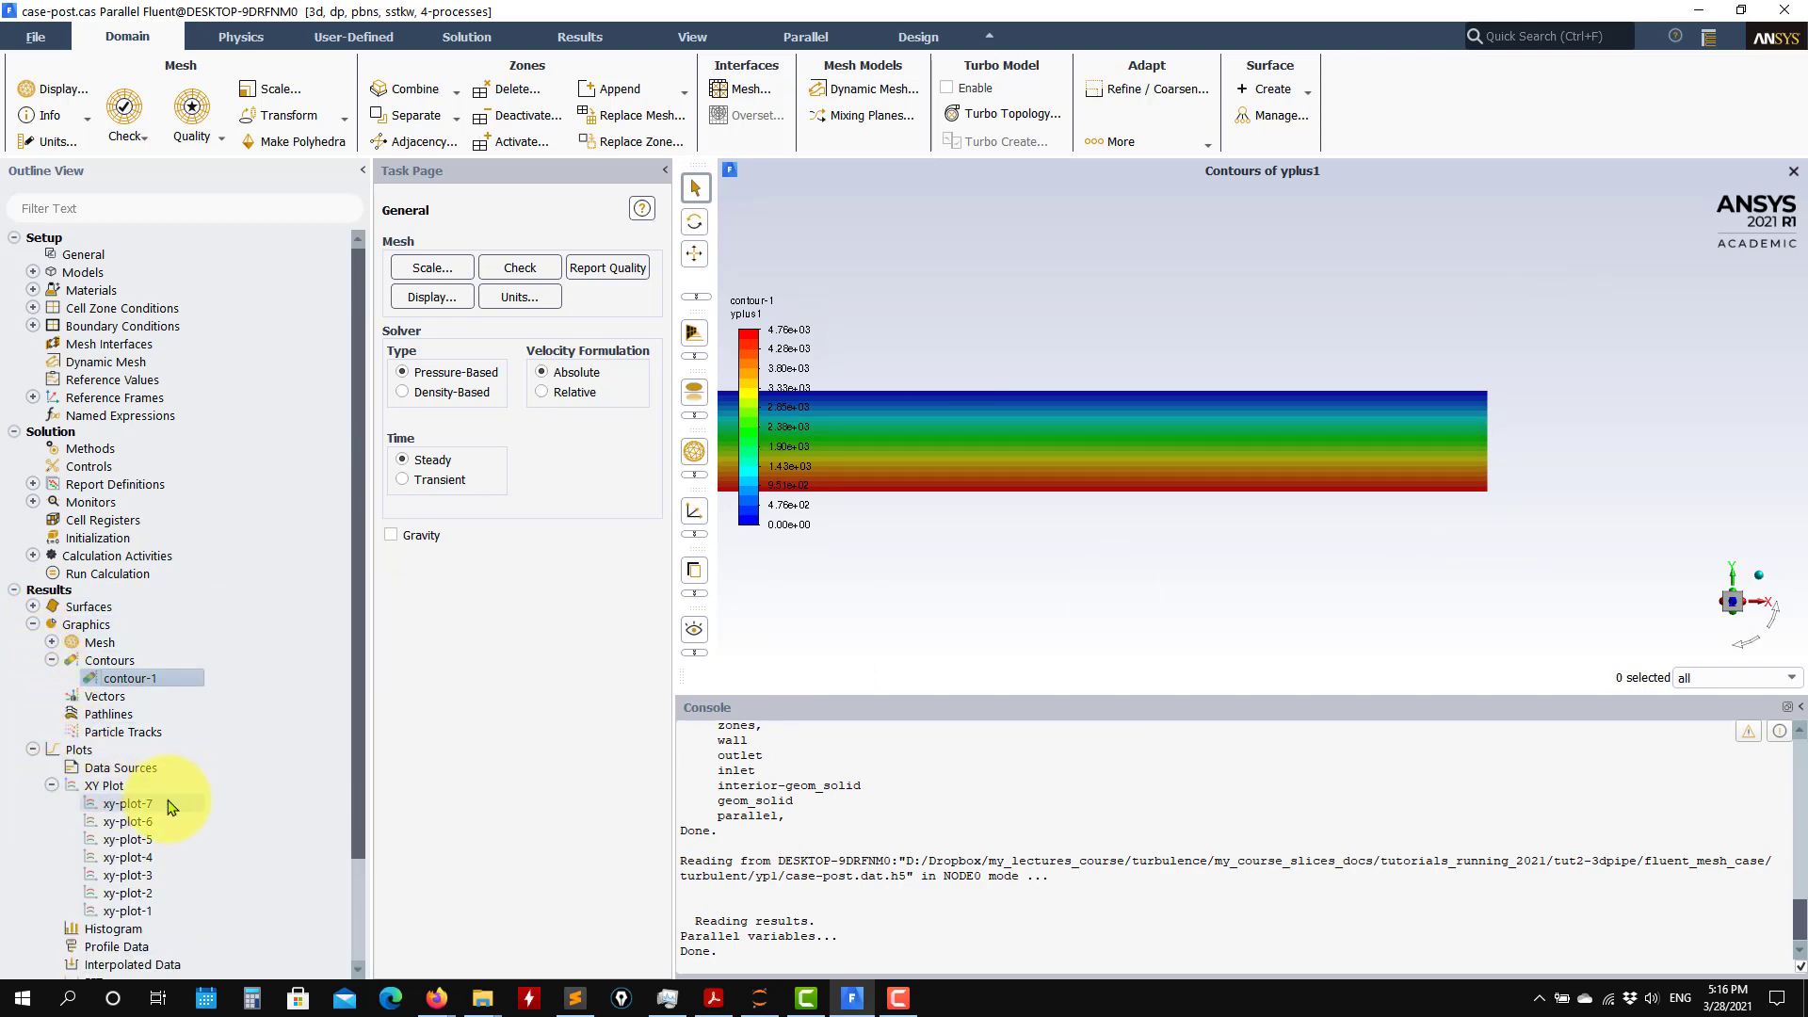
pyautogui.doubleClick(127, 911)
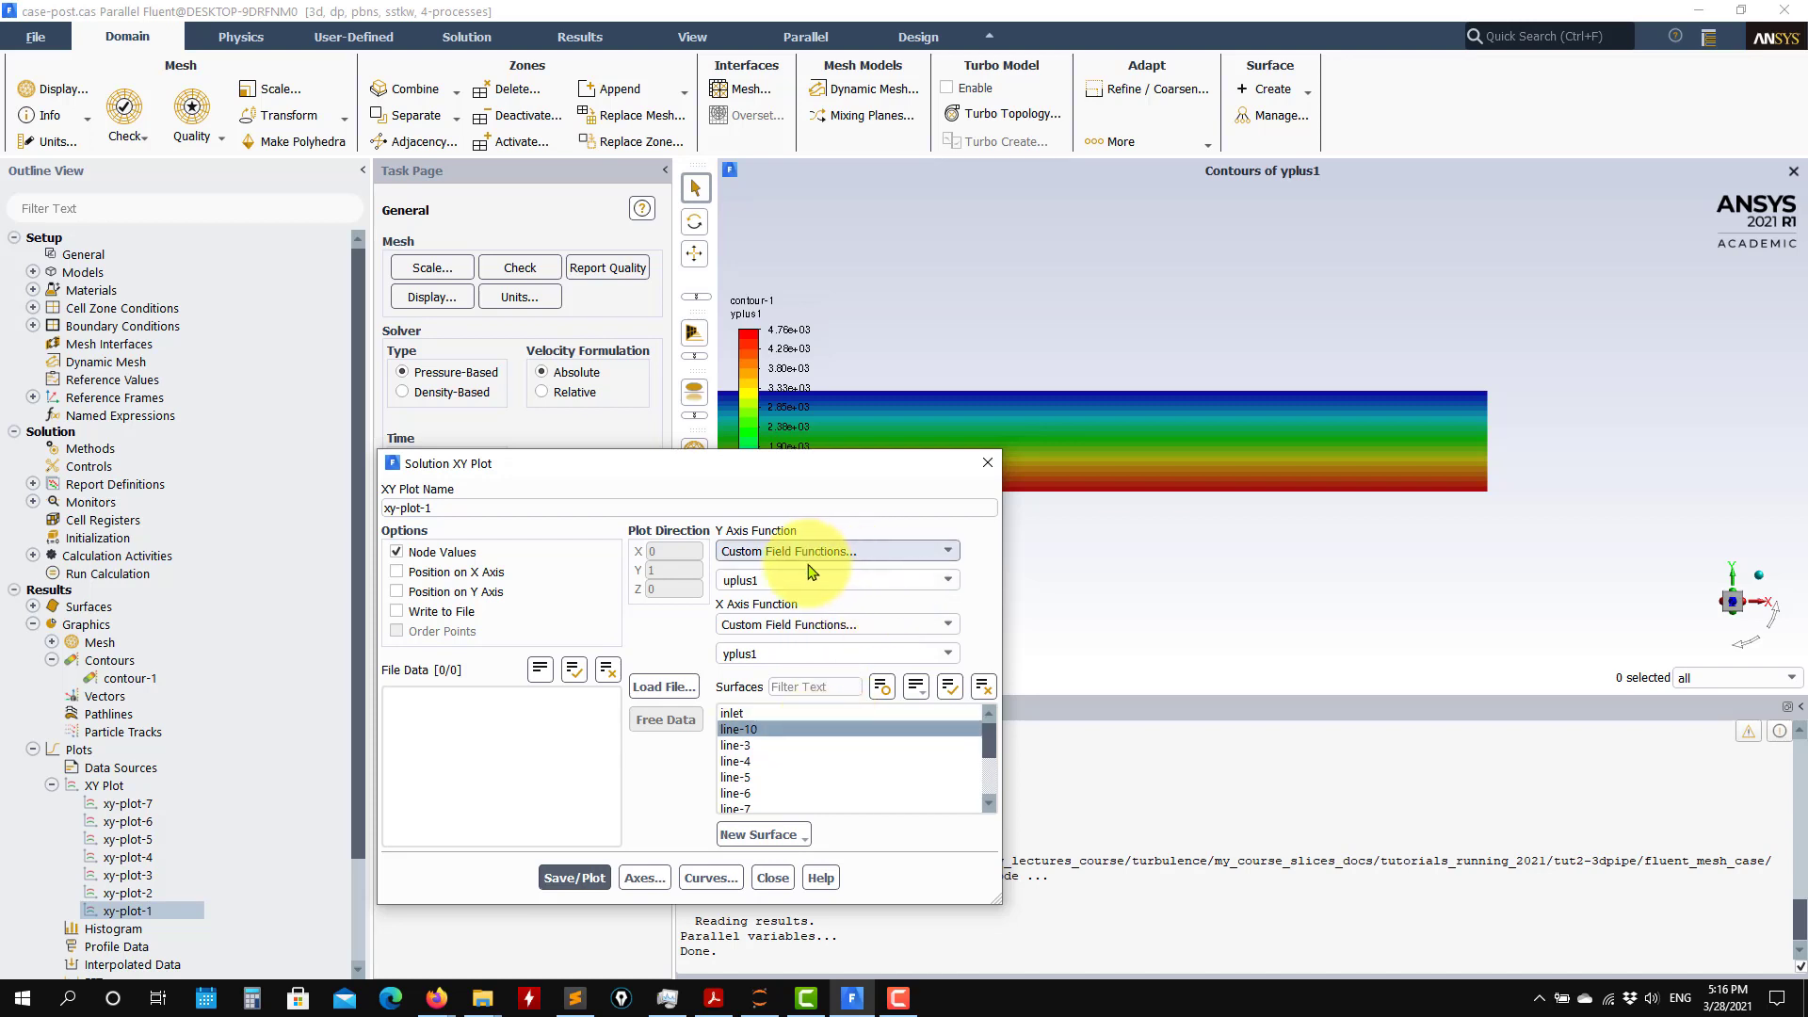
pyautogui.click(607, 875)
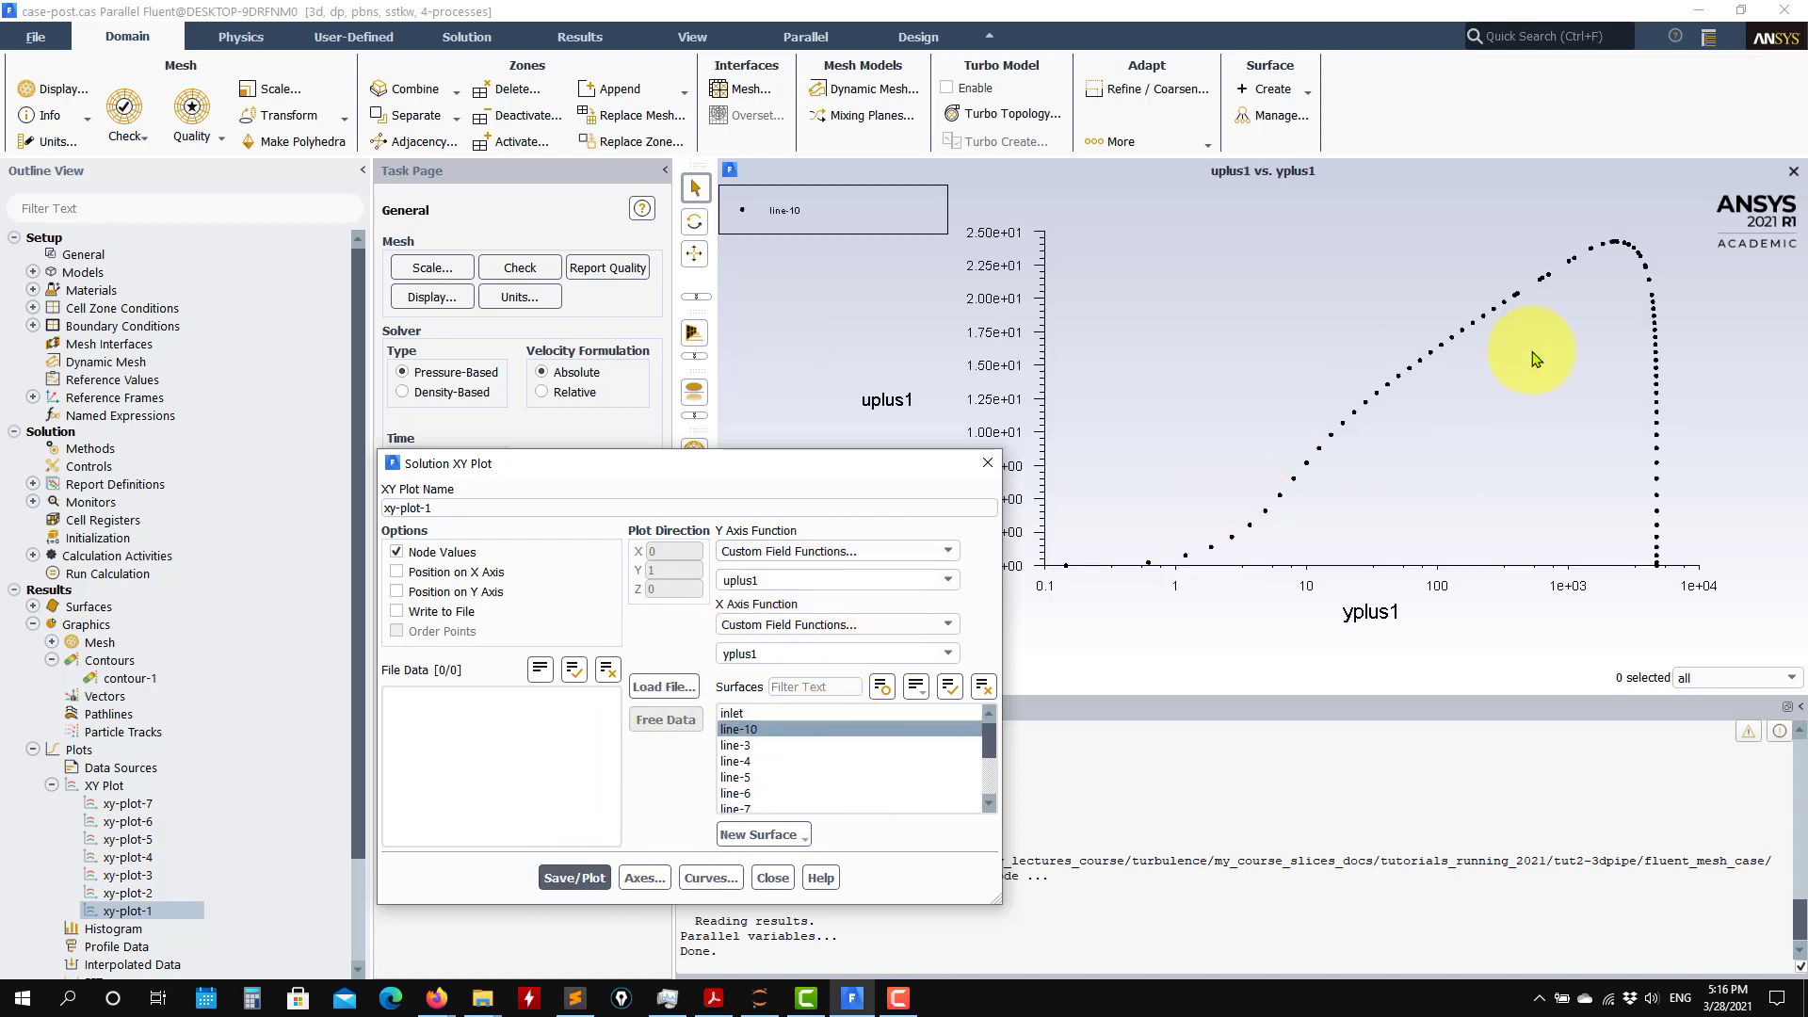
# - Load flatplate_upyp_line.dat and the log, spalding and viscous wall_law text files from ascii_validation_data into xy-plot-1 and replot it
pyautogui.click(649, 691)
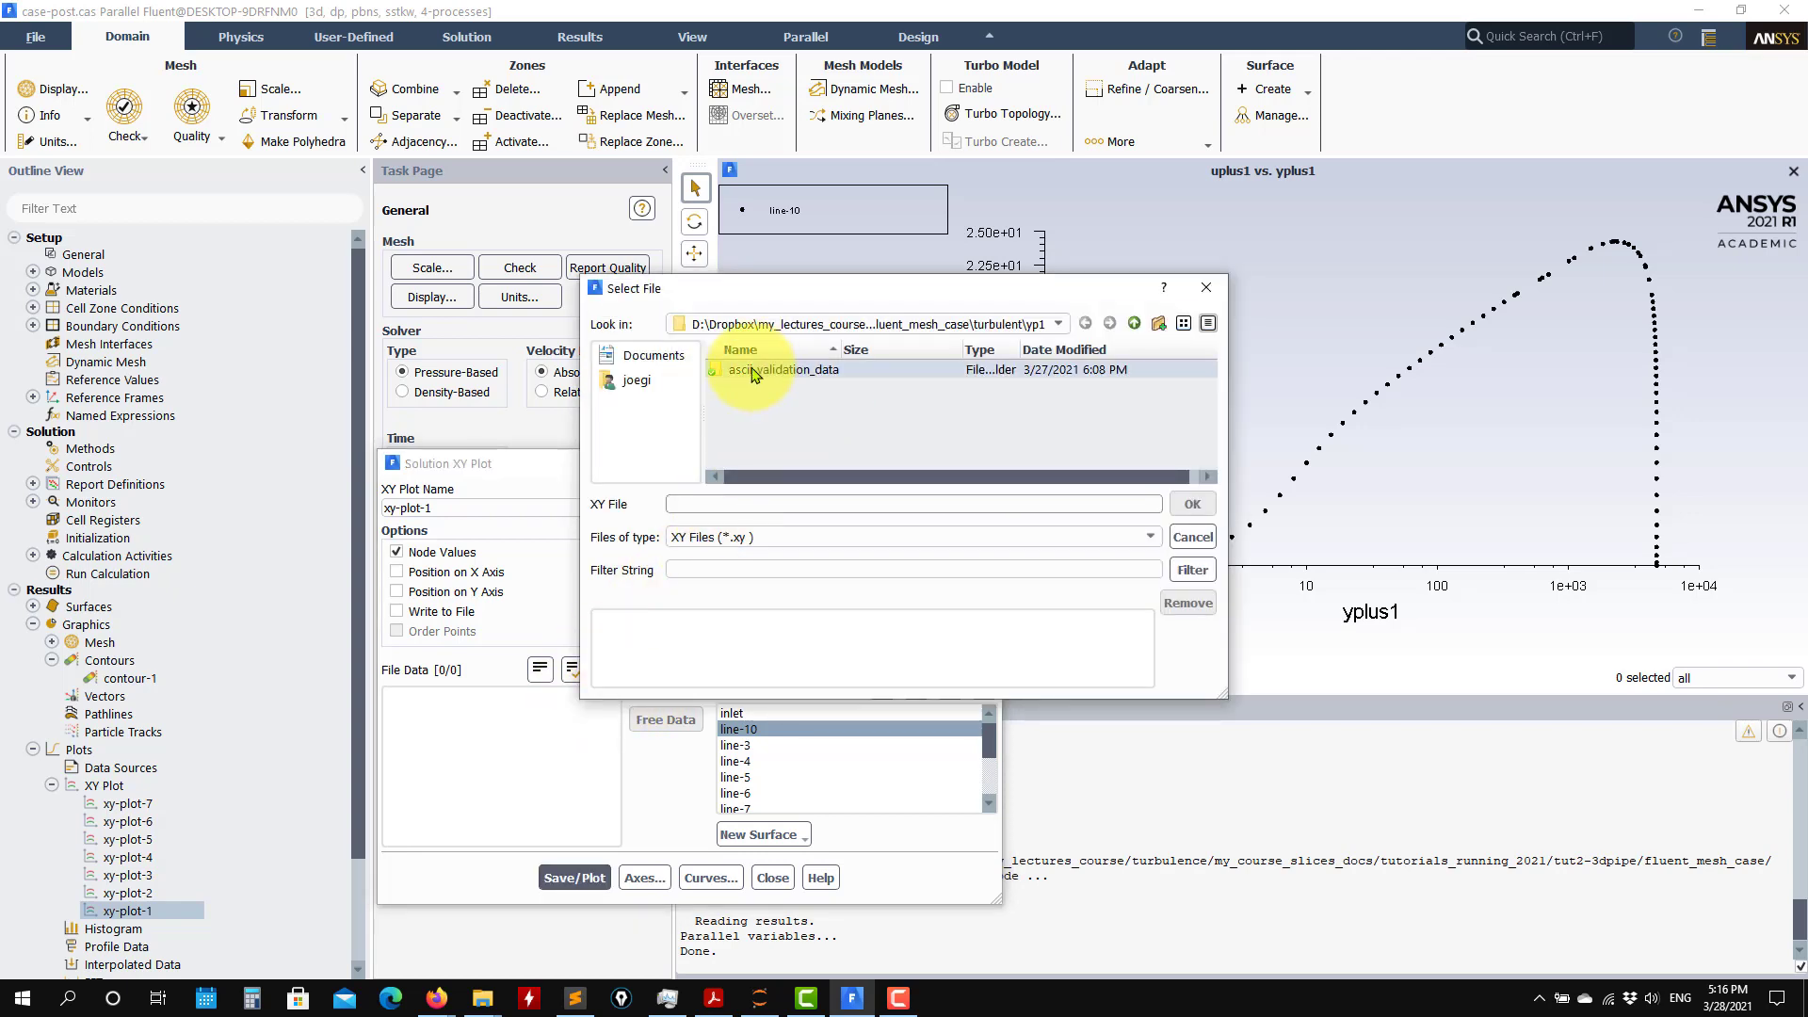
pyautogui.moveTo(480, 994)
pyautogui.click(367, 943)
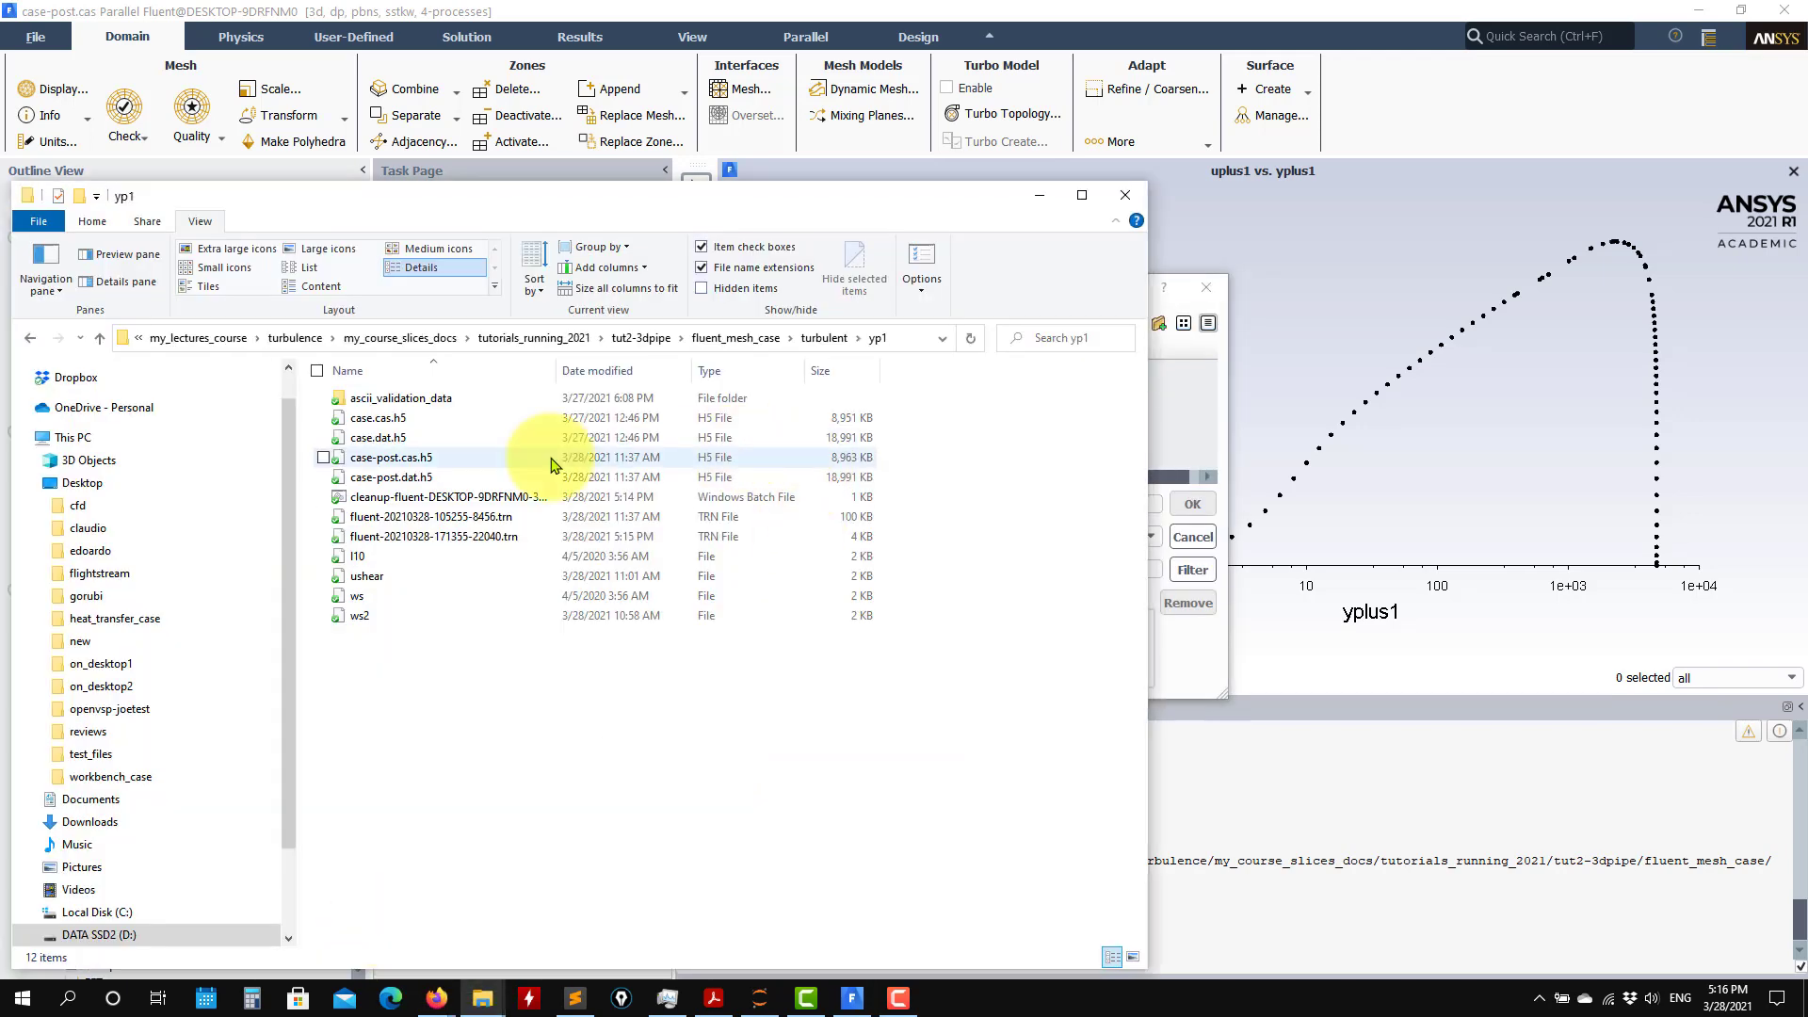
pyautogui.click(1039, 195)
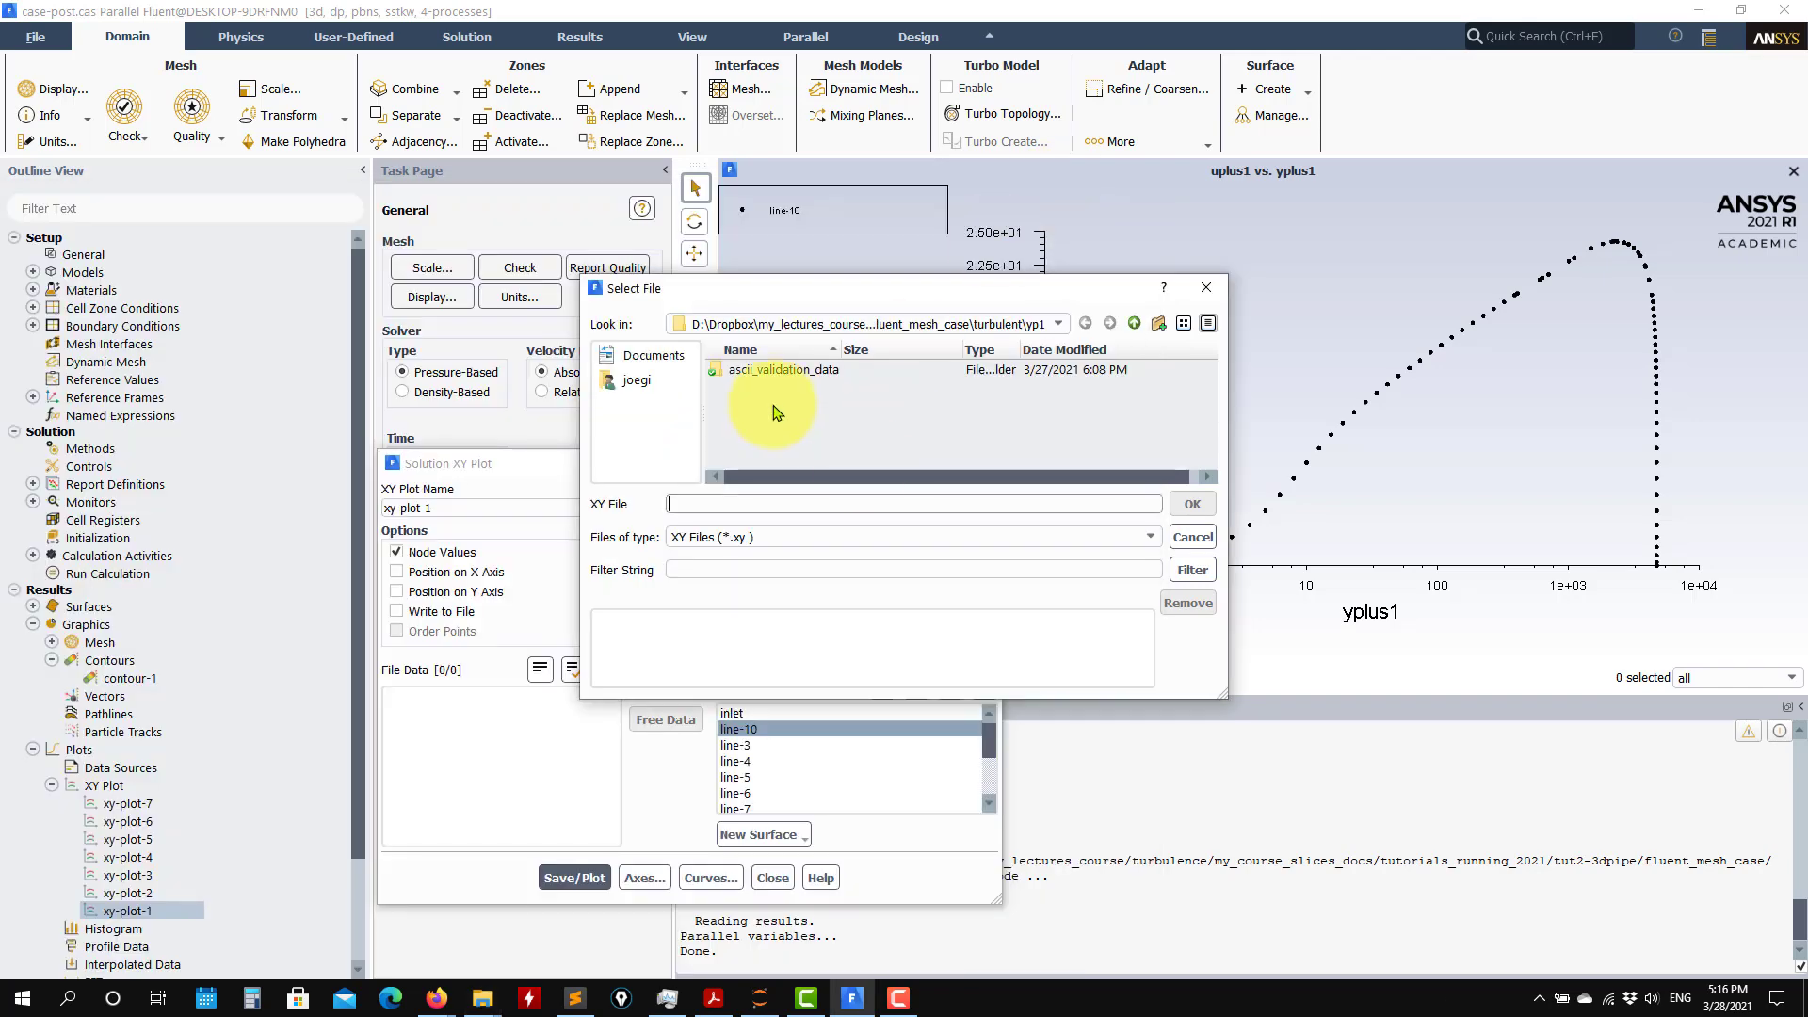
pyautogui.doubleClick(779, 364)
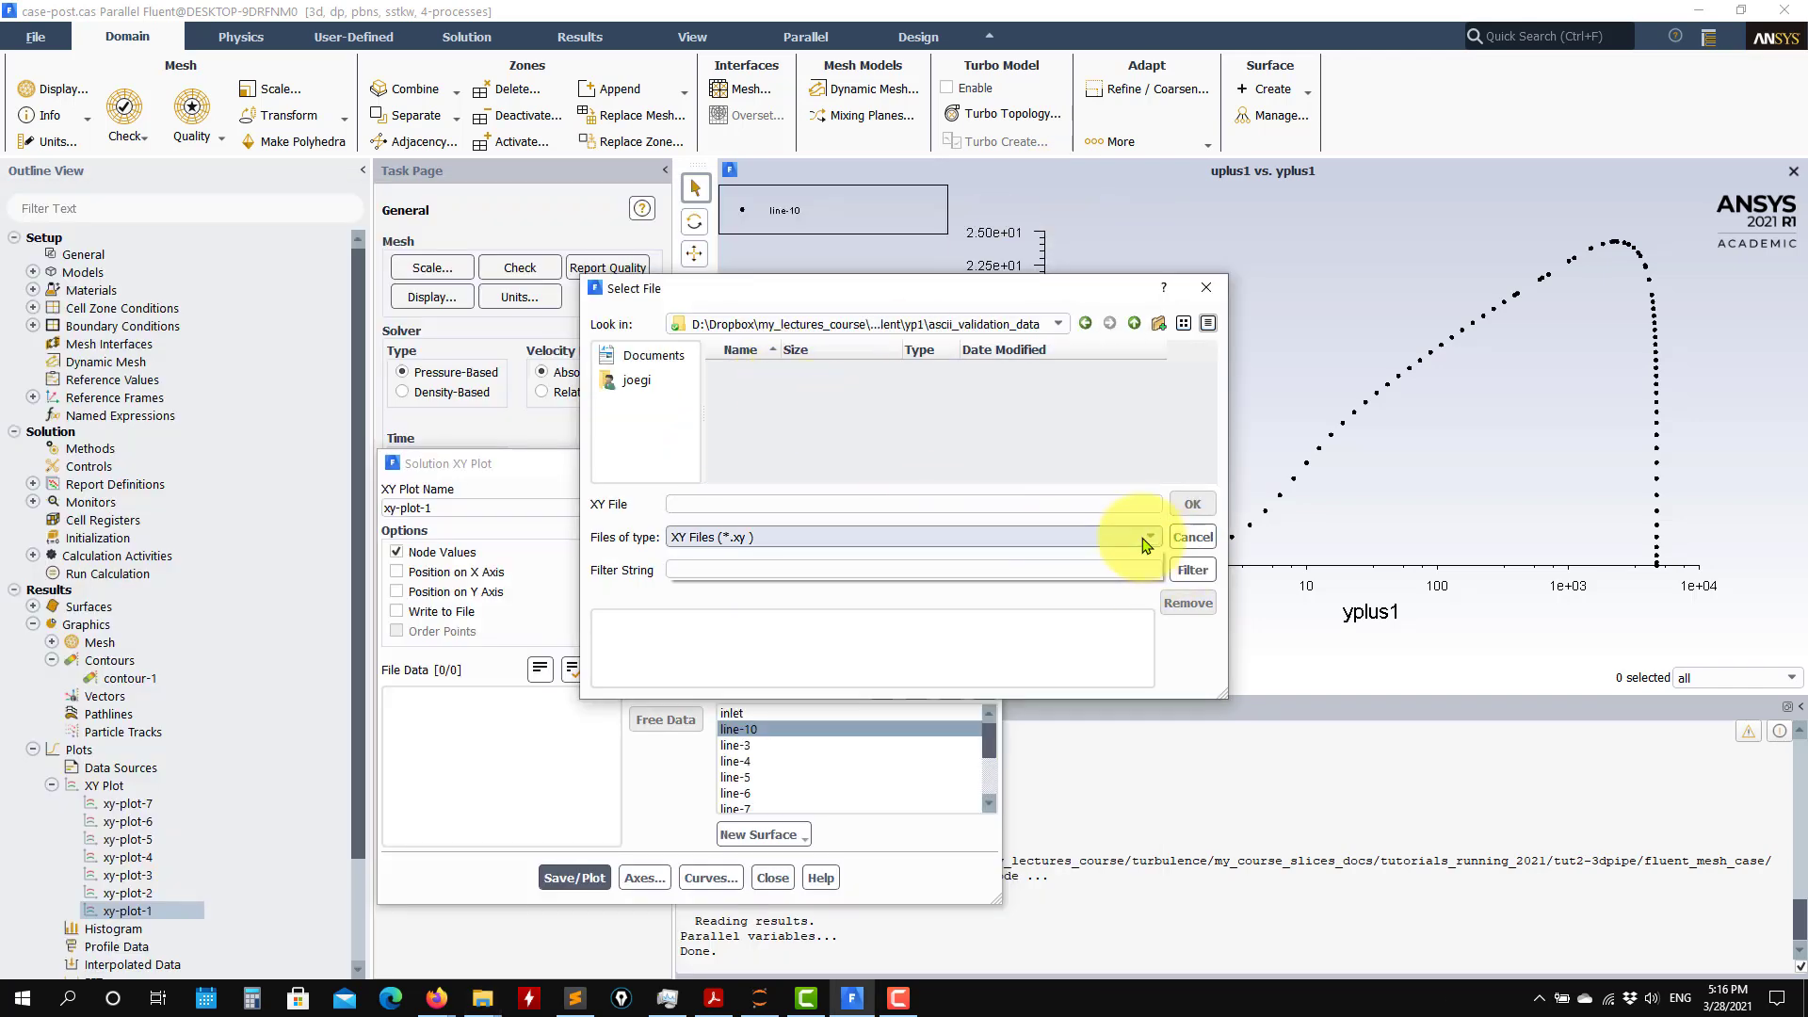
pyautogui.click(1150, 537)
pyautogui.click(807, 556)
pyautogui.doubleClick(795, 371)
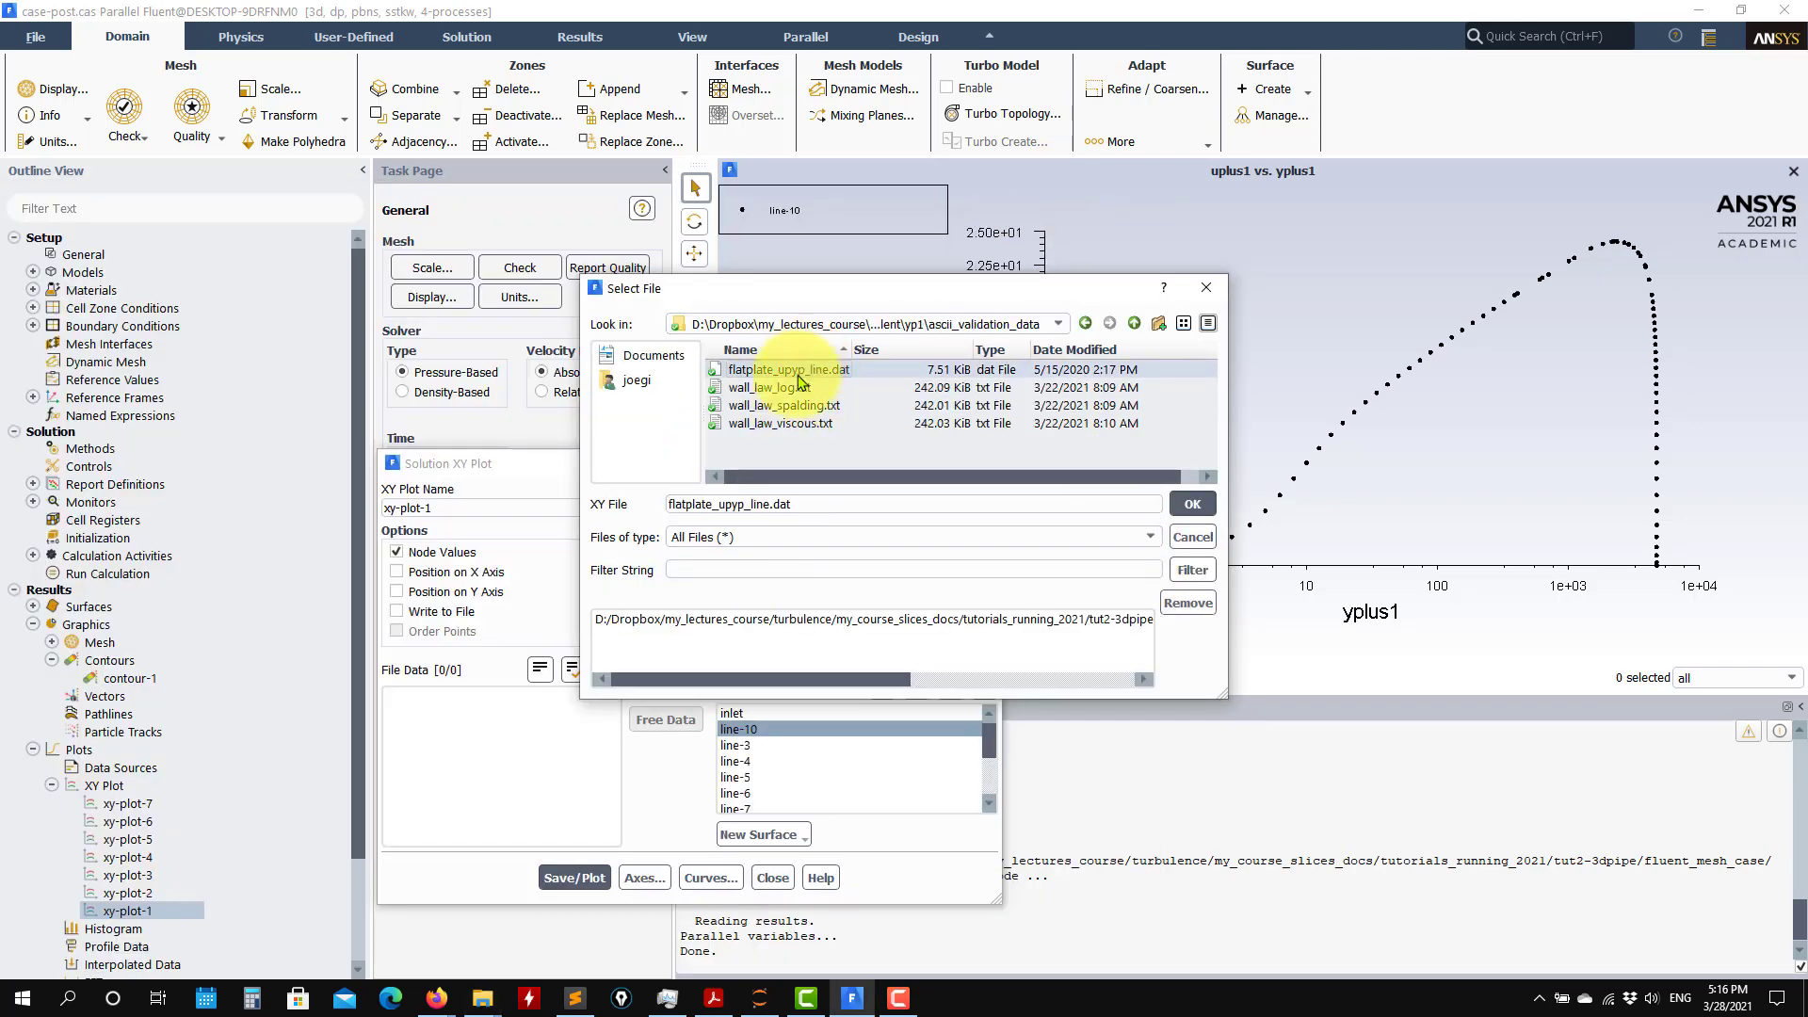
pyautogui.keyDown('shift'); pyautogui.click(794, 423); pyautogui.keyUp('shift')
pyautogui.click(1203, 511)
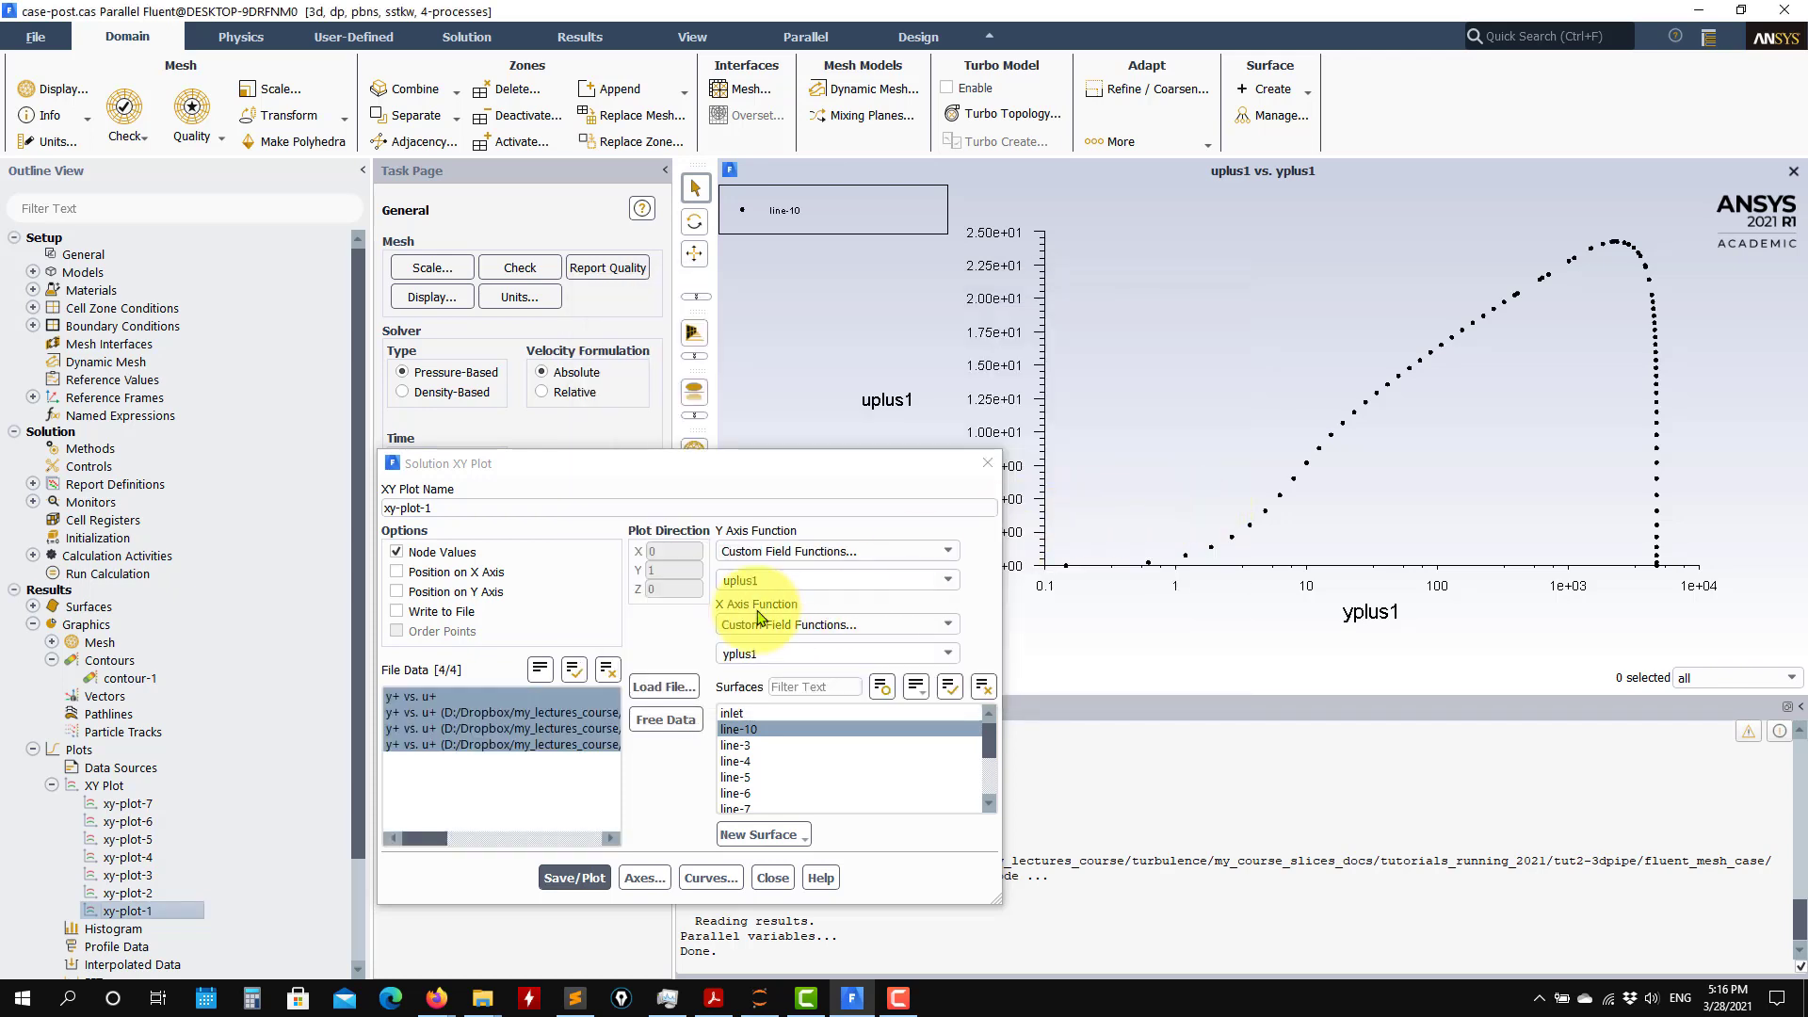
pyautogui.click(575, 878)
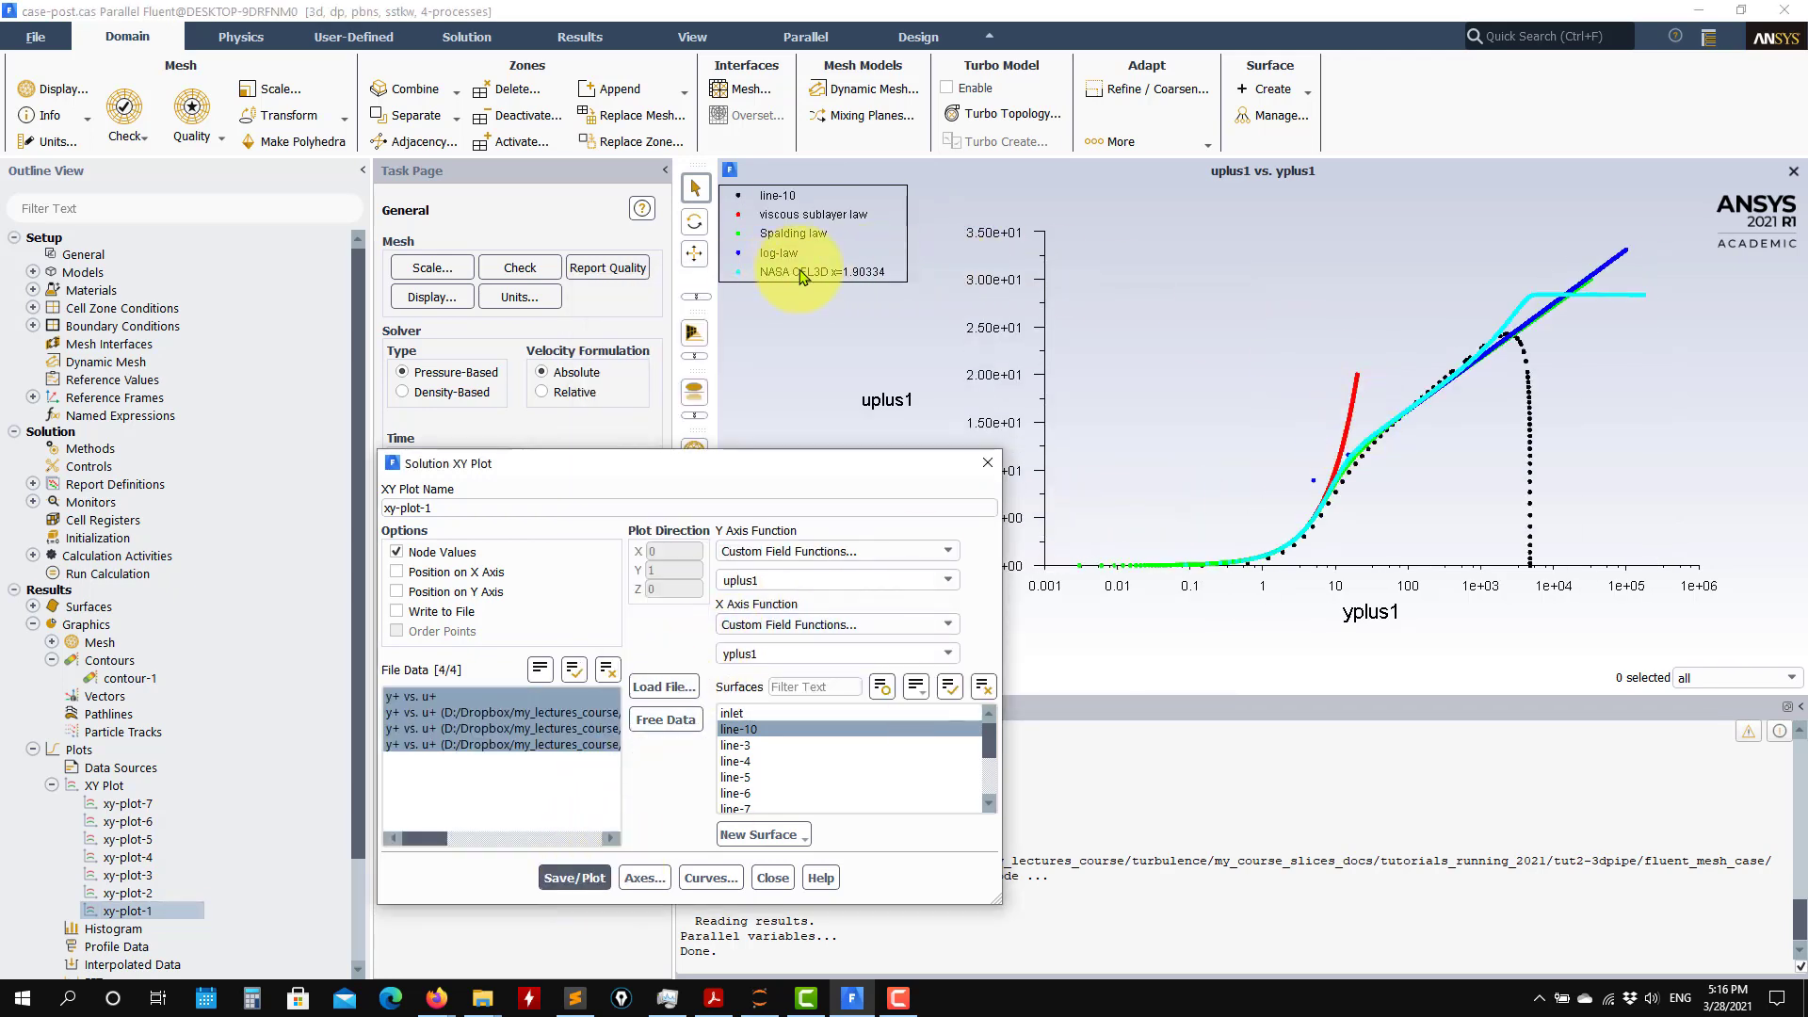
pyautogui.click(987, 462)
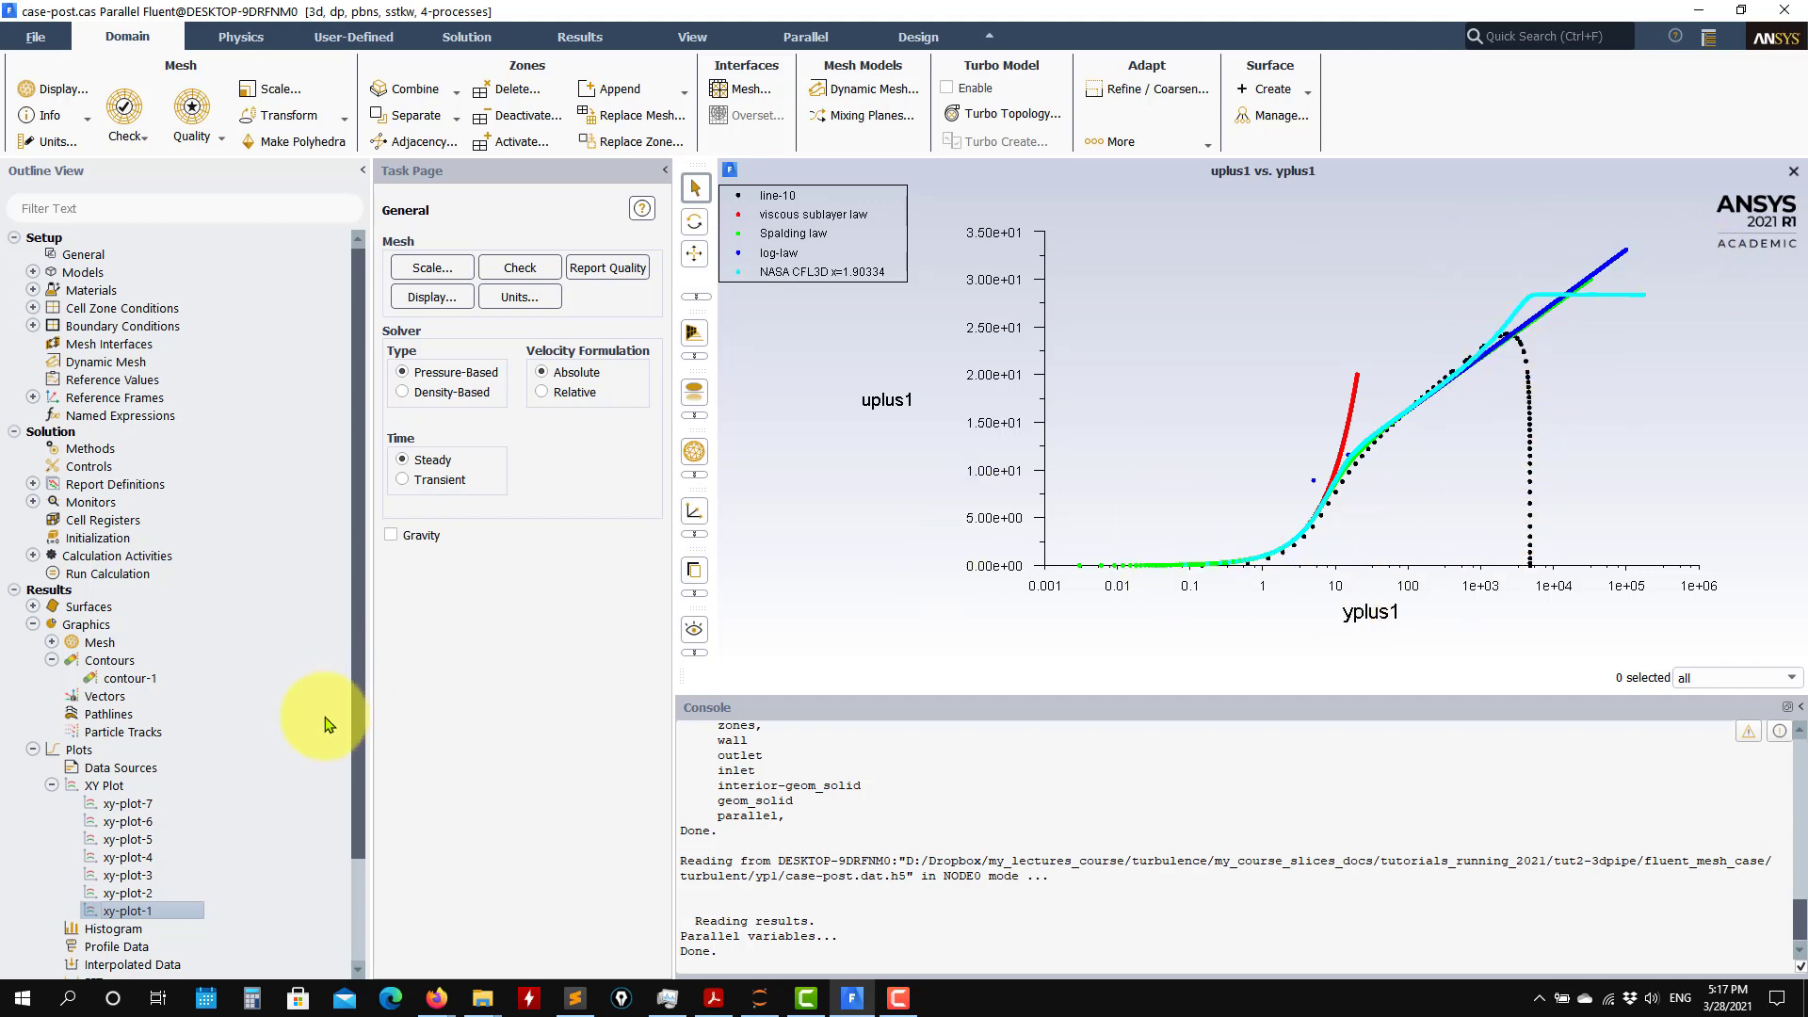
# - Plot the saved xy-plot-2 of yplus1 versus Turbulent Kinetic Energy (k) along line-10
pyautogui.click(141, 891)
pyautogui.doubleClick(141, 892)
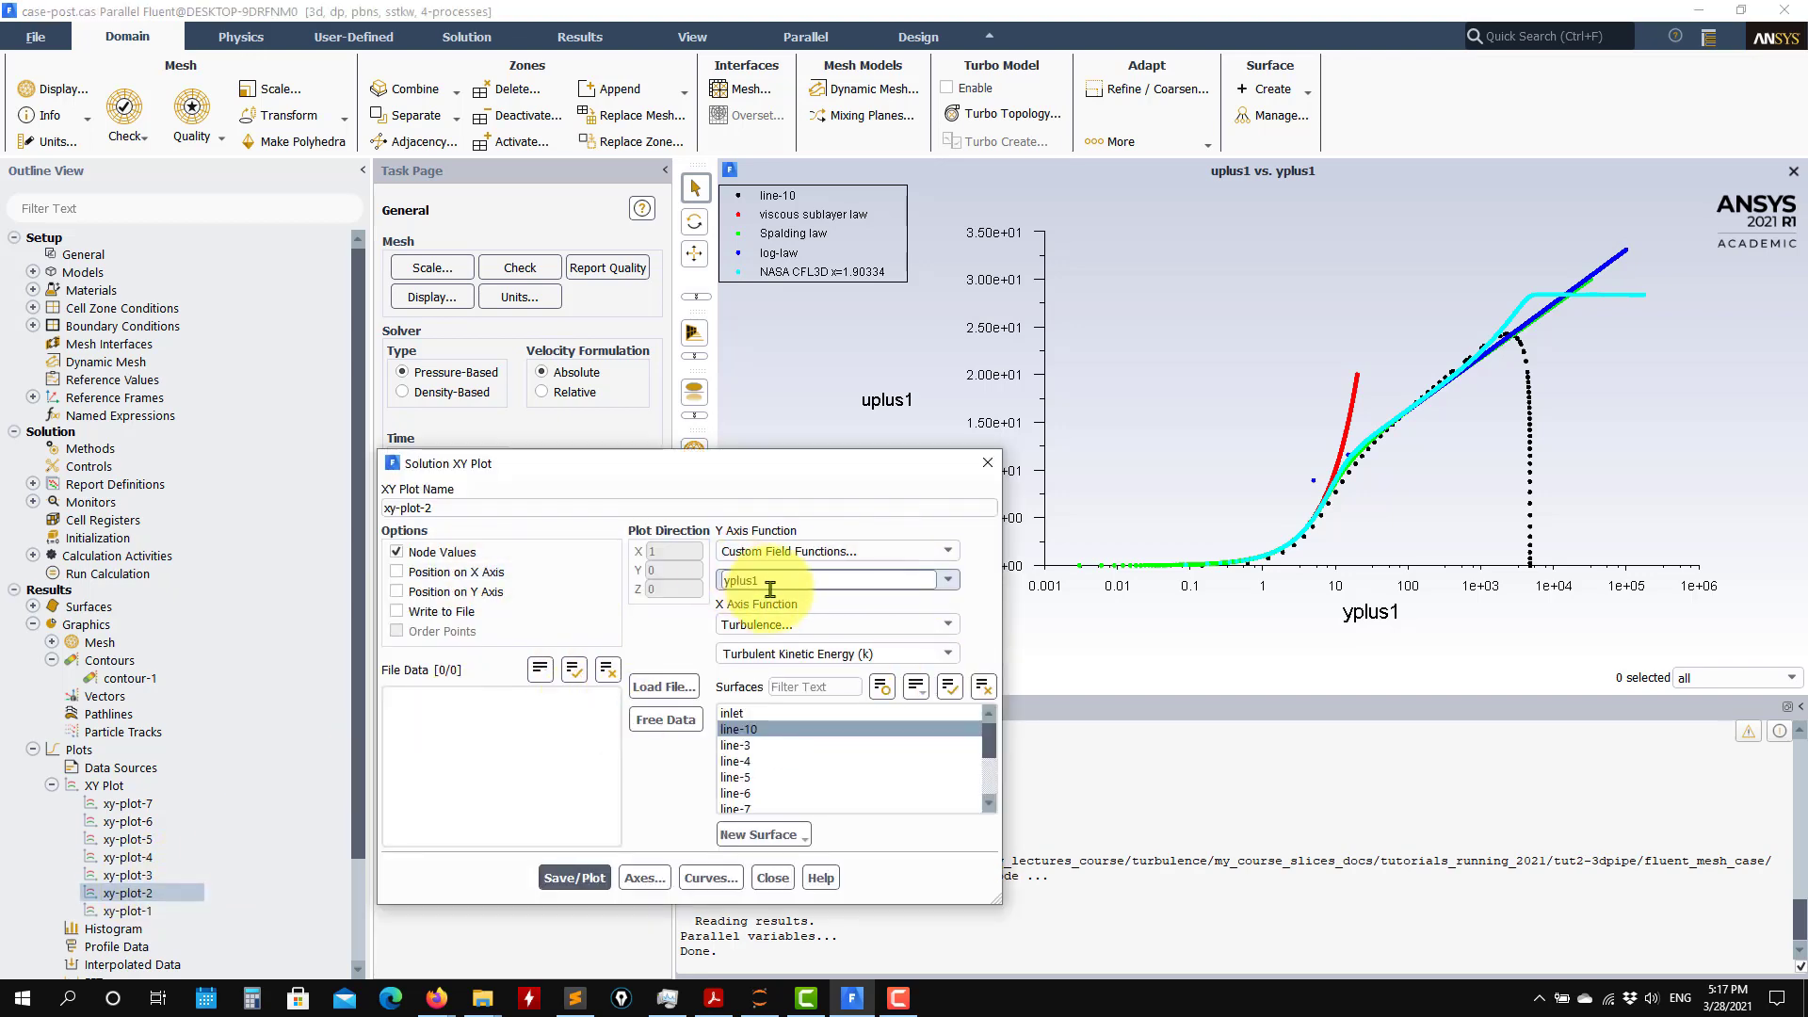
pyautogui.click(574, 878)
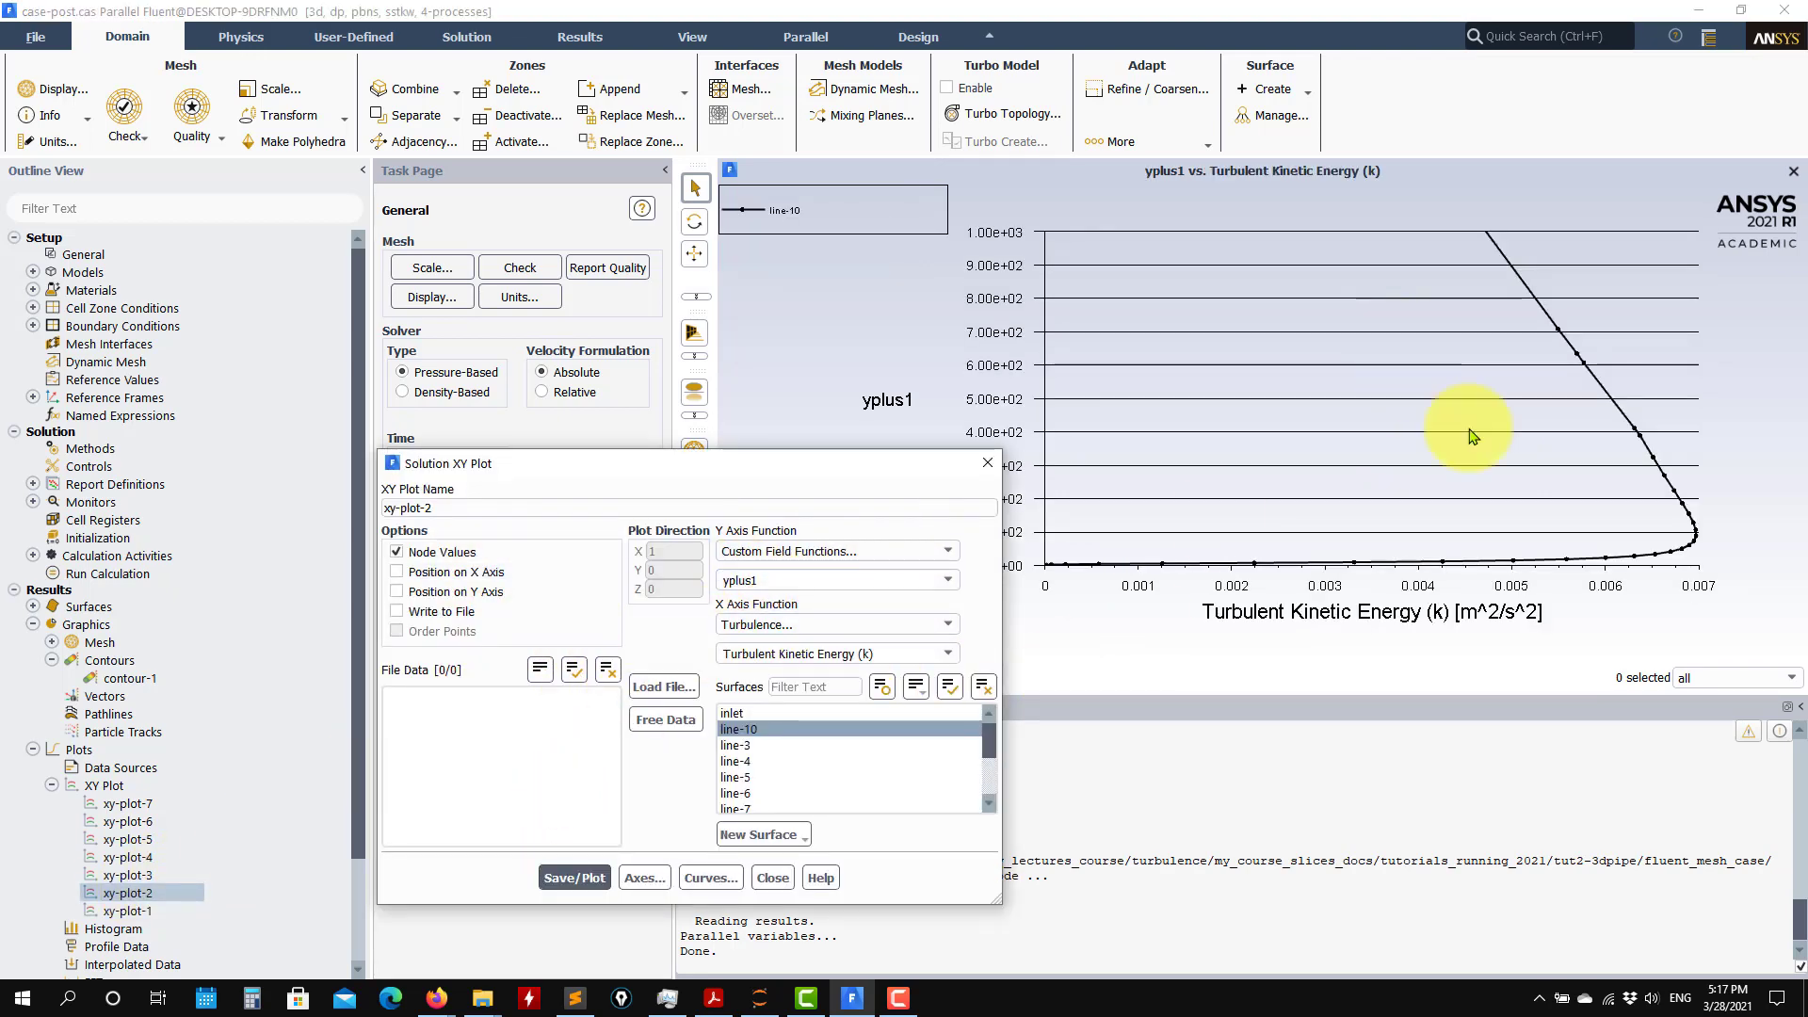
pyautogui.moveTo(865, 471); pyautogui.dragTo(704, 404)
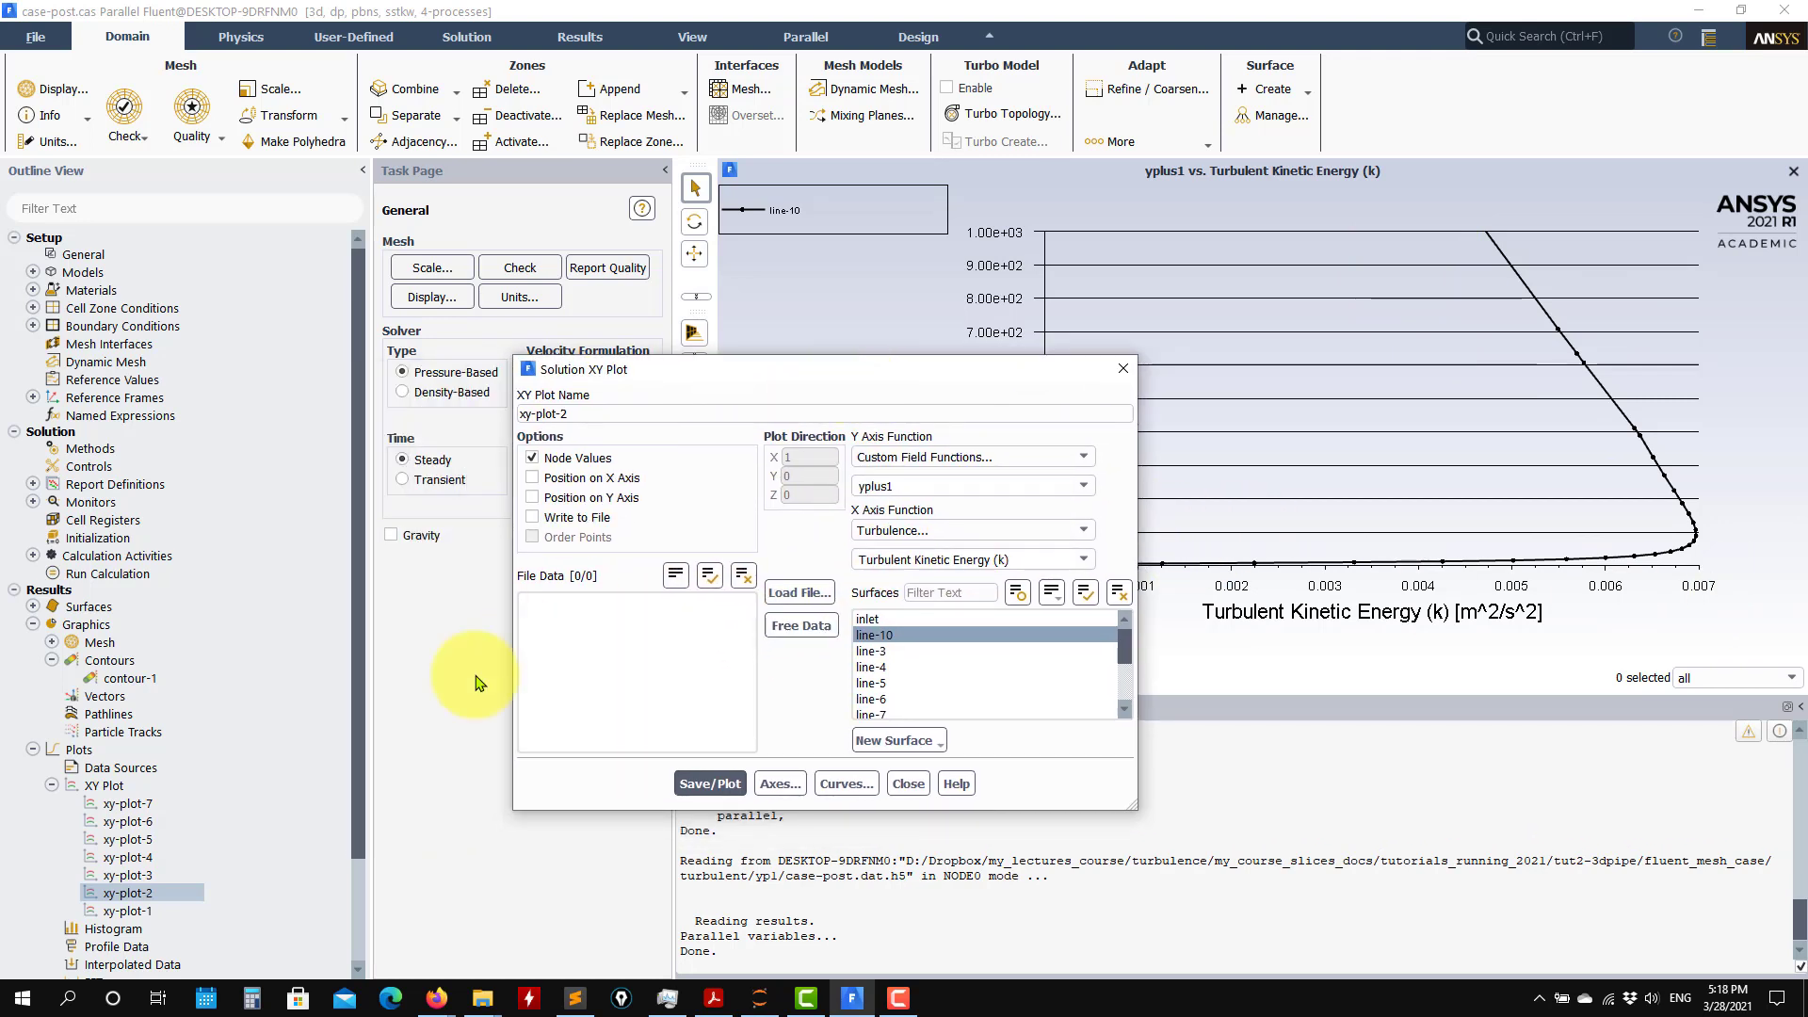
# - Plot the saved xy-plot-3 of yplus1 versus Turbulent Dissipation Rate (Epsilon) along line-10 and close its settings
pyautogui.click(127, 875)
pyautogui.click(738, 782)
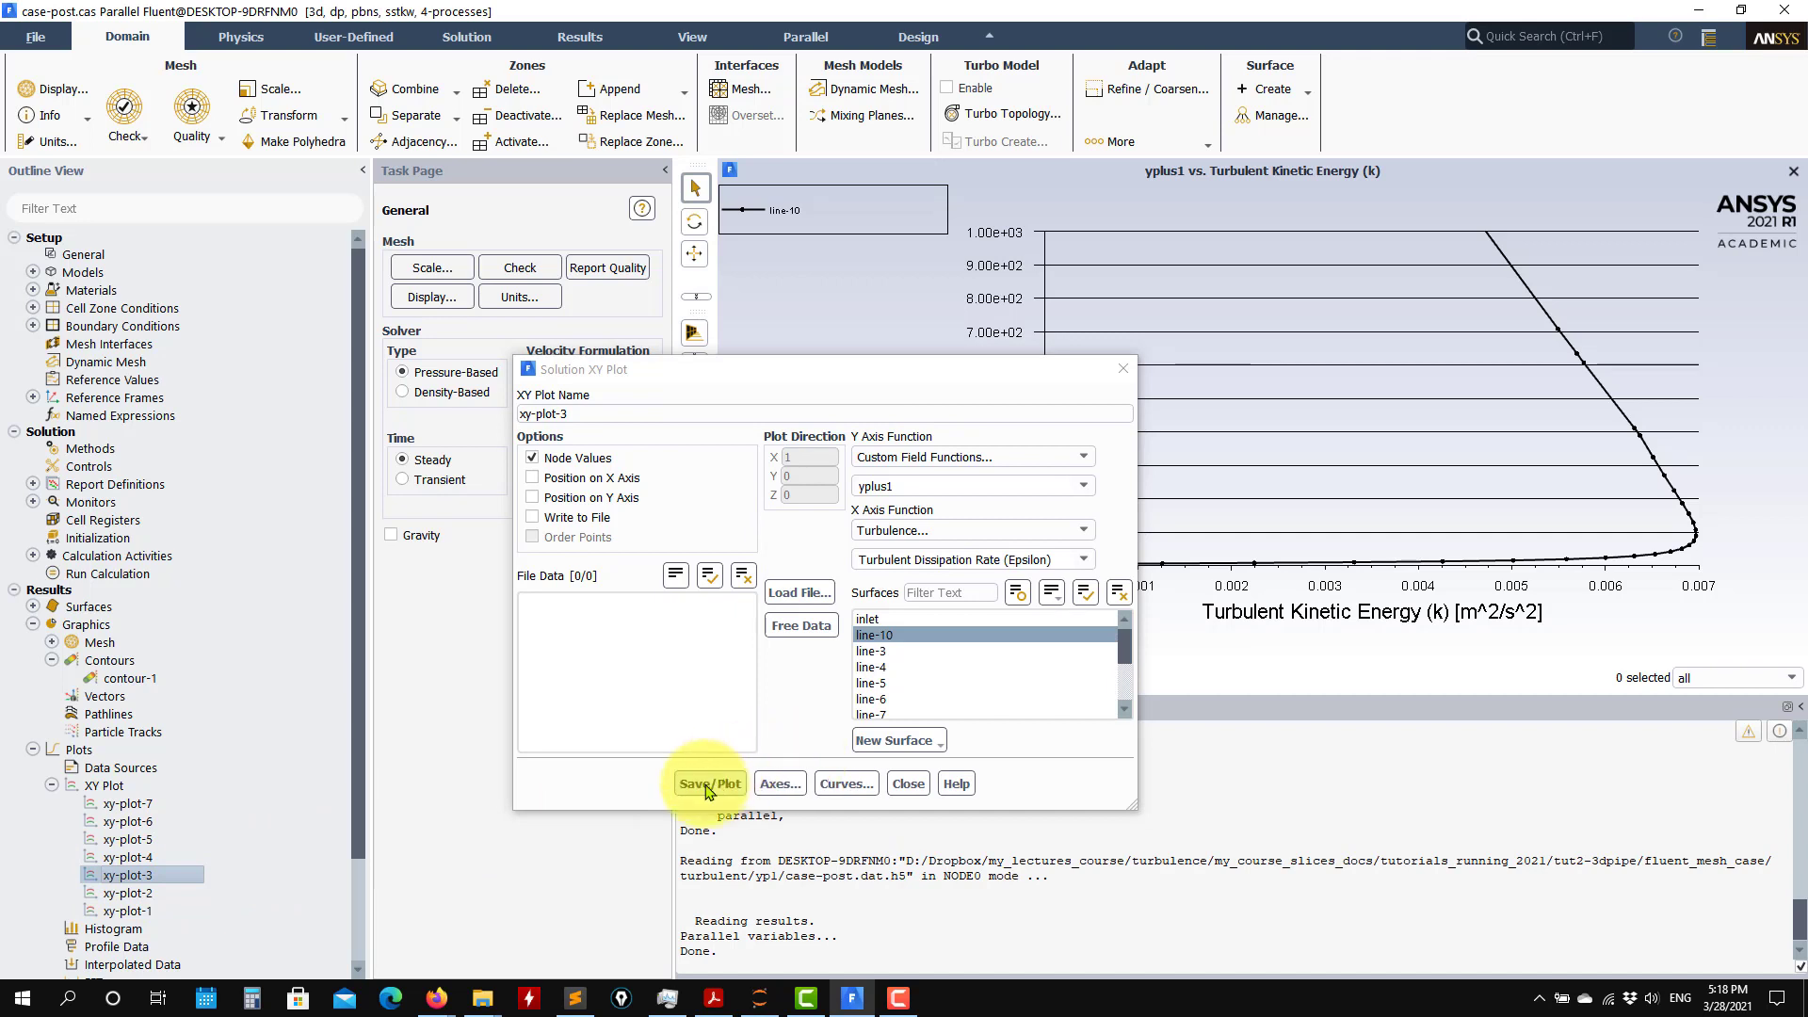
pyautogui.moveTo(1013, 386); pyautogui.dragTo(786, 265)
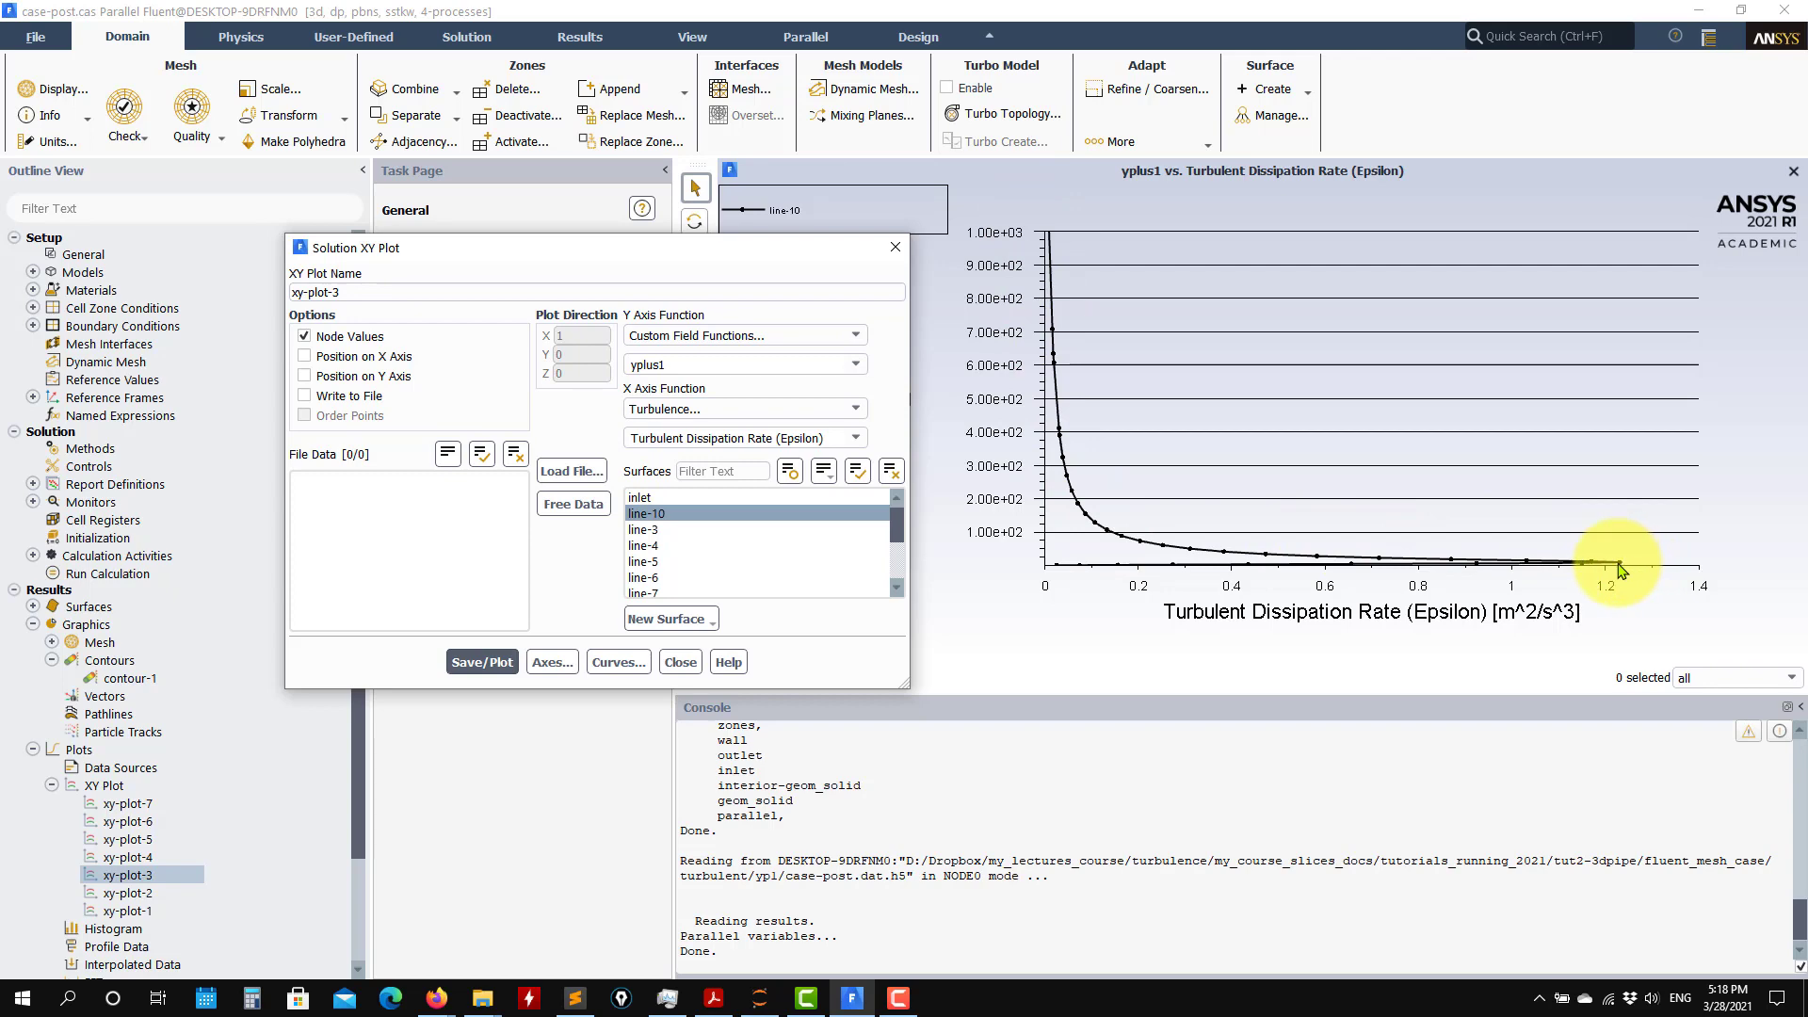
pyautogui.click(681, 664)
# - Plot yplus1 versus shear-lam with xy-plot-4 and yplus1 versus shear-tur with xy-plot-5, both along line-10
pyautogui.doubleClick(127, 857)
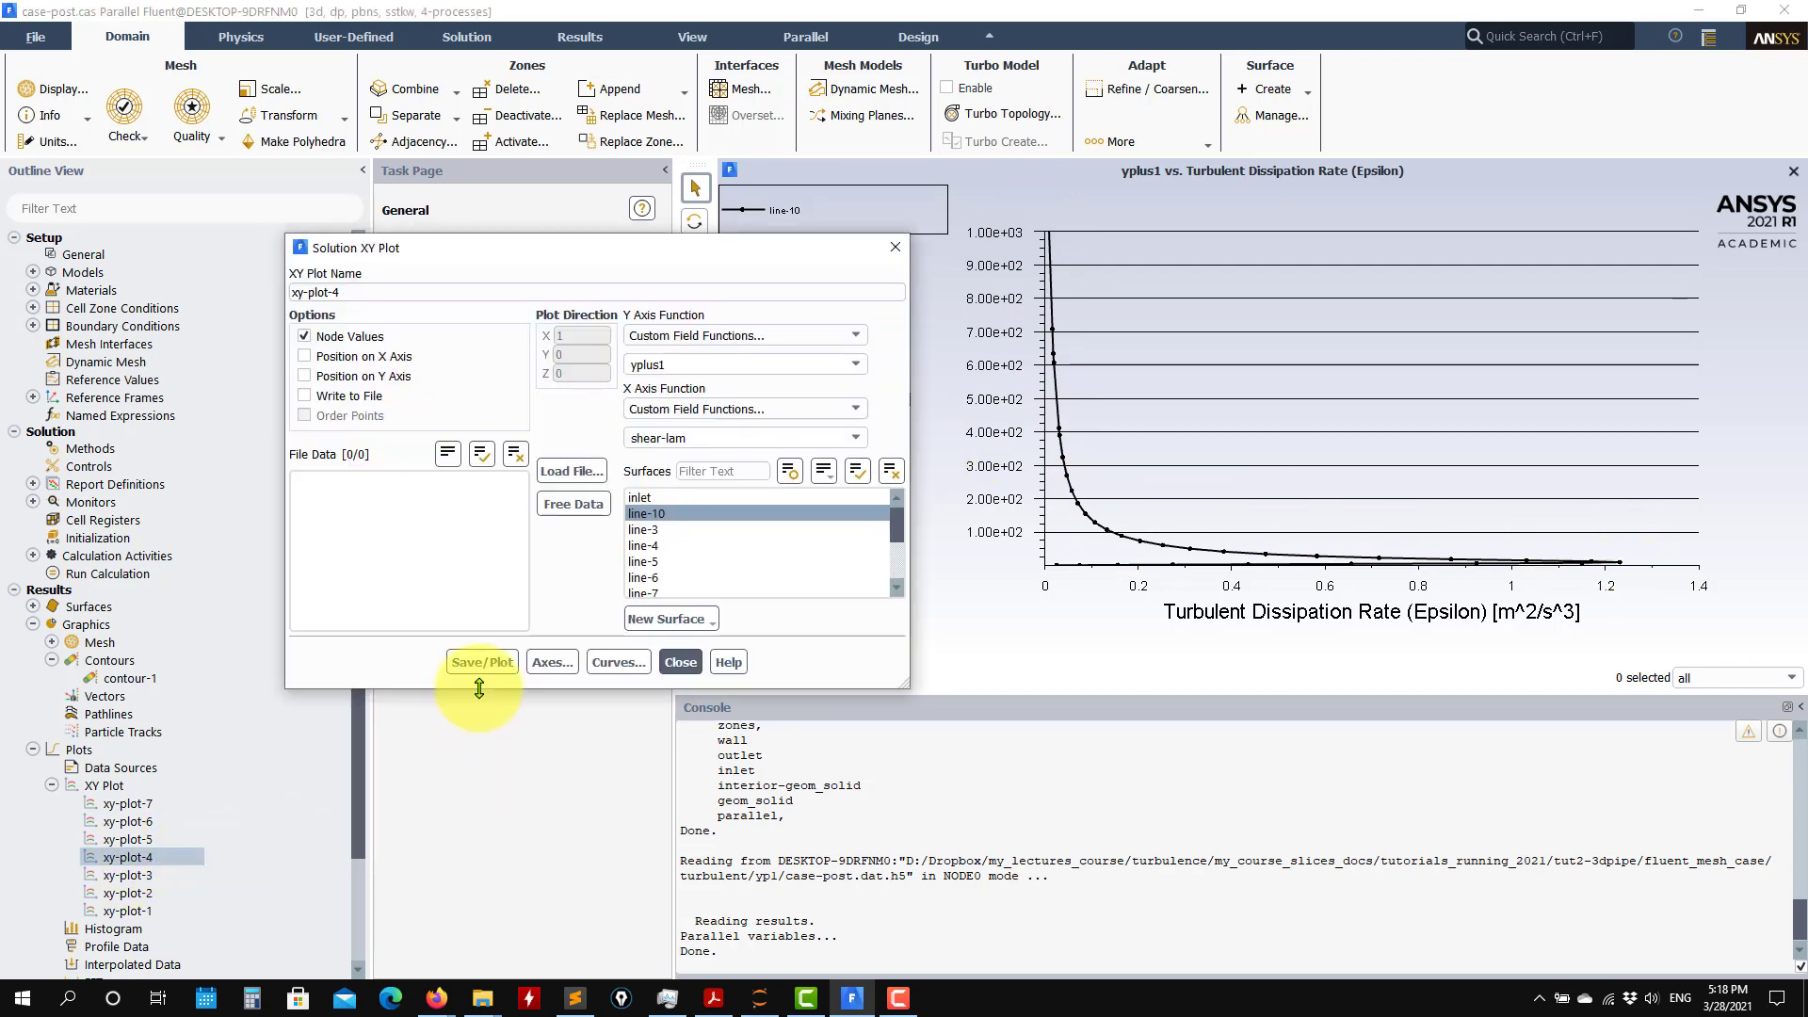
pyautogui.click(482, 662)
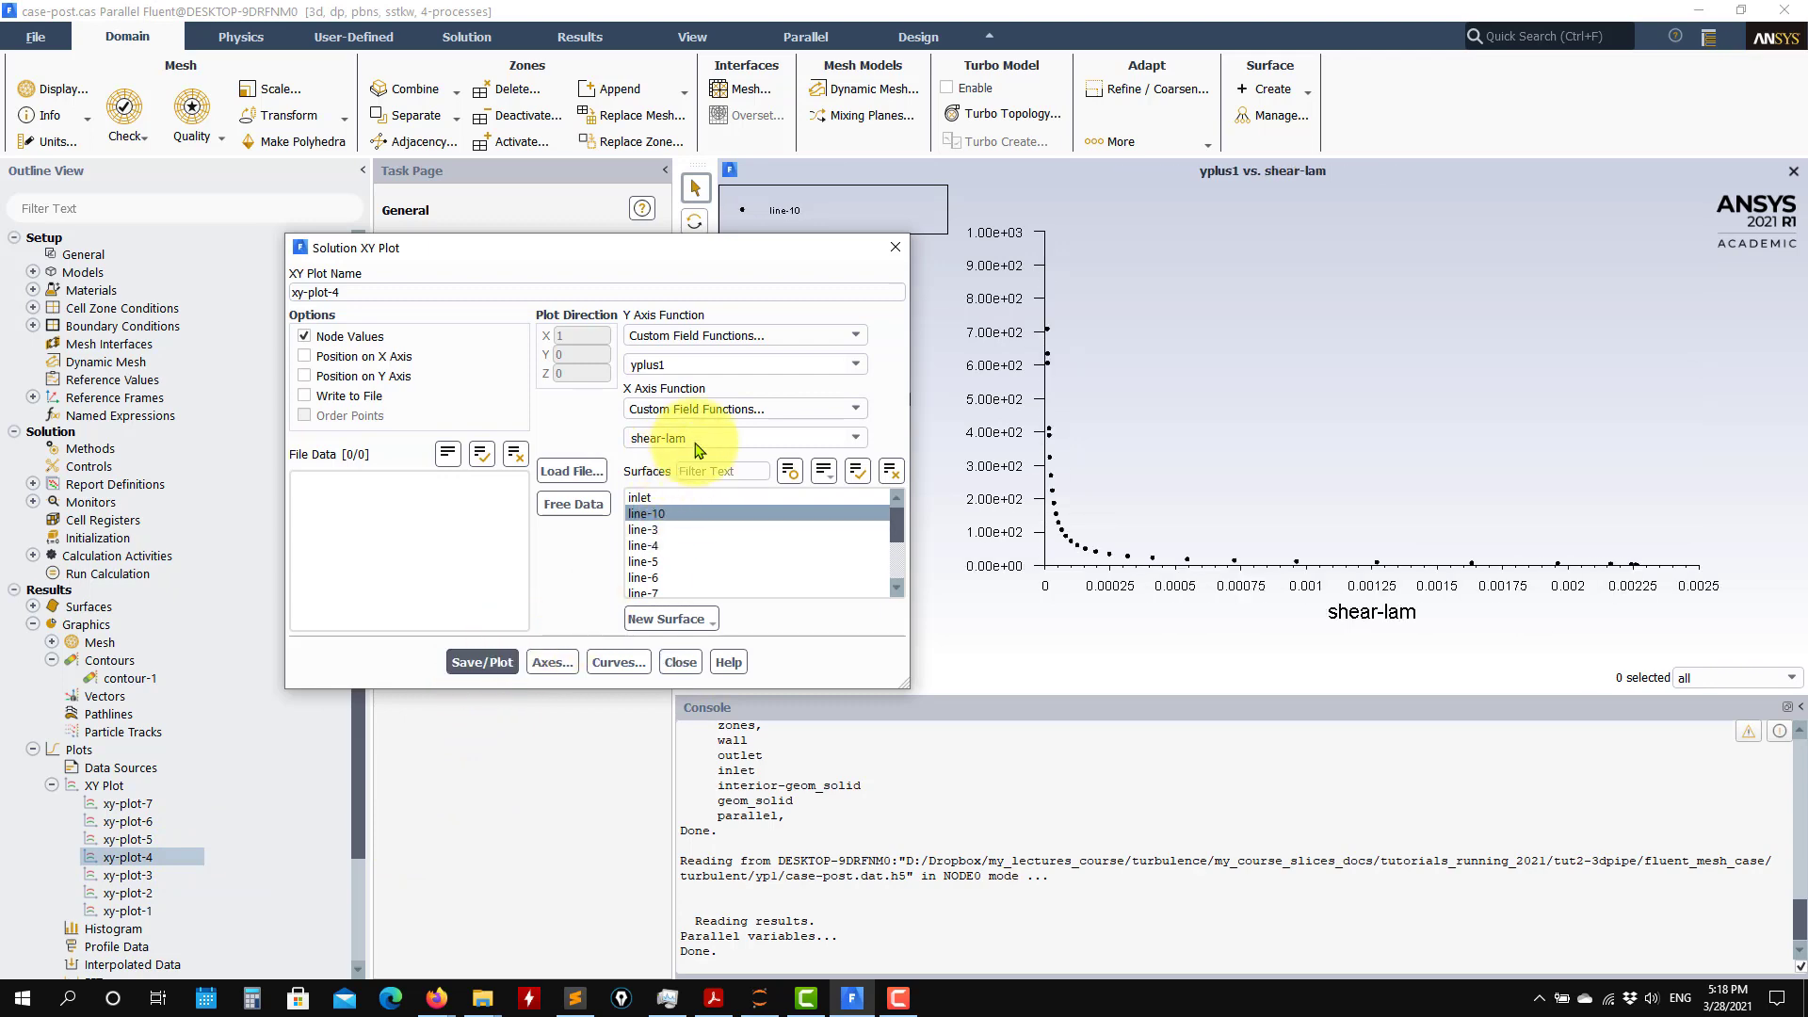
pyautogui.click(681, 662)
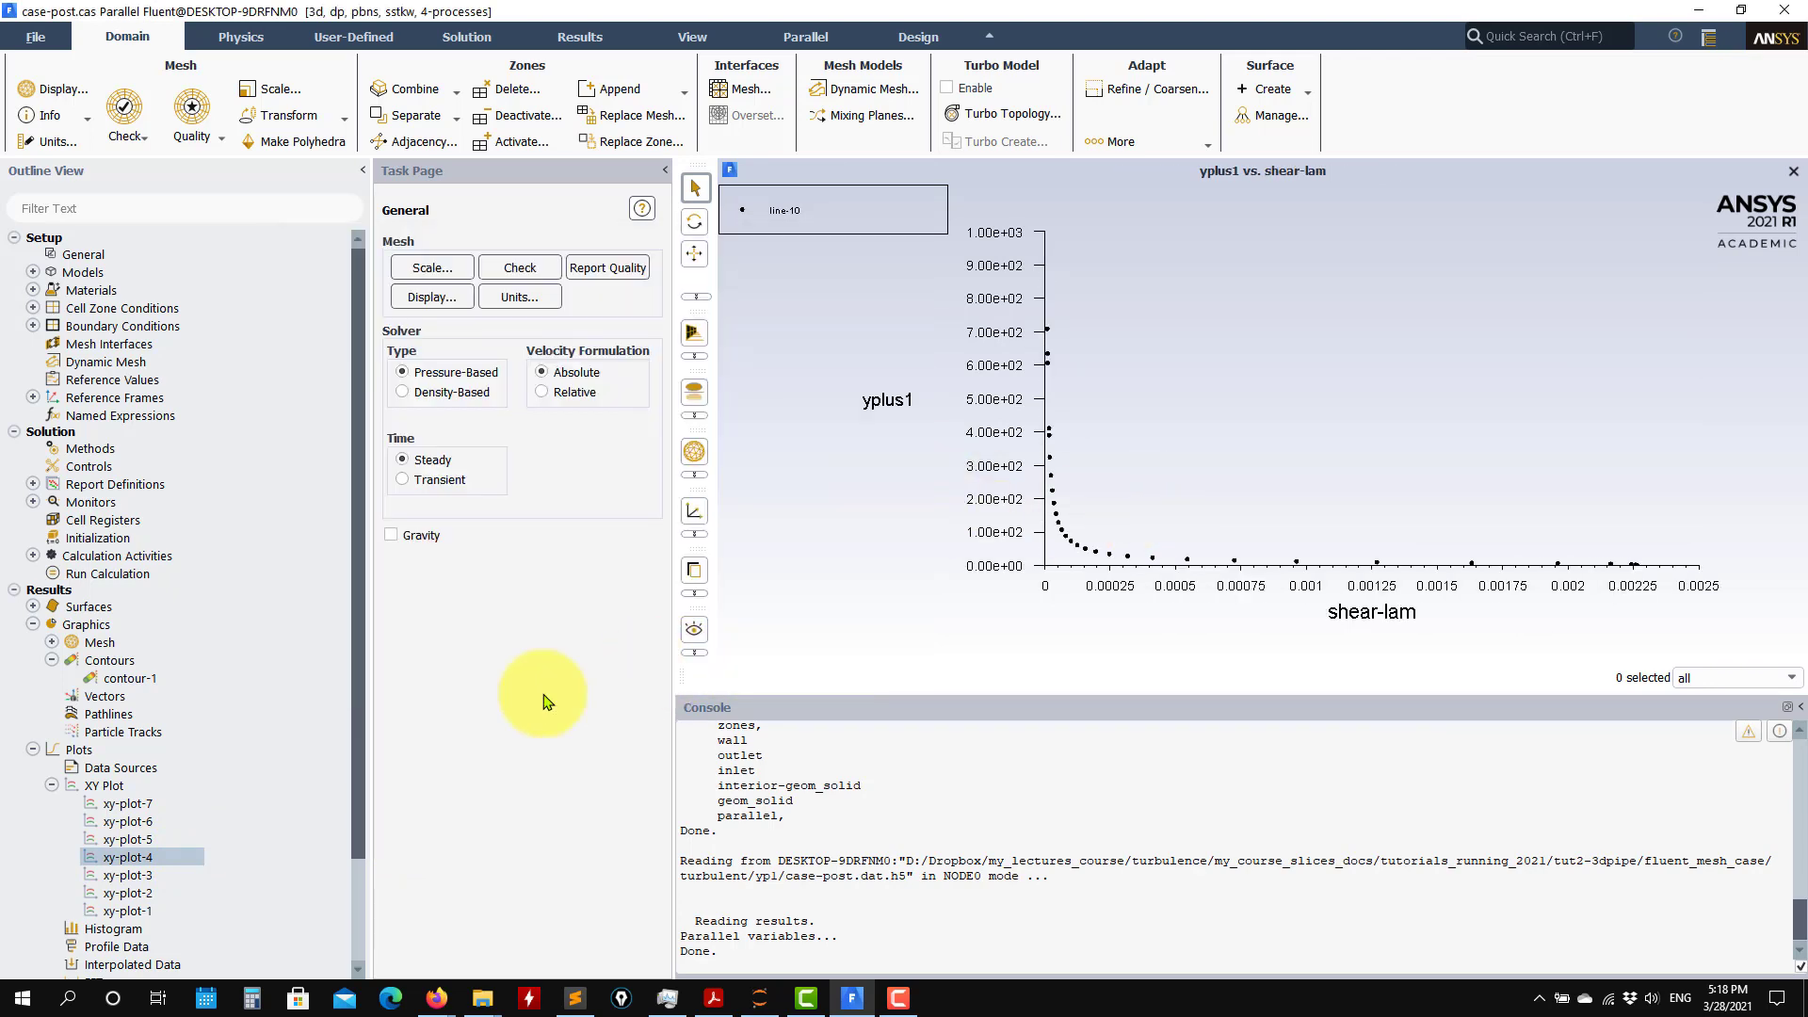
pyautogui.doubleClick(127, 839)
pyautogui.click(480, 663)
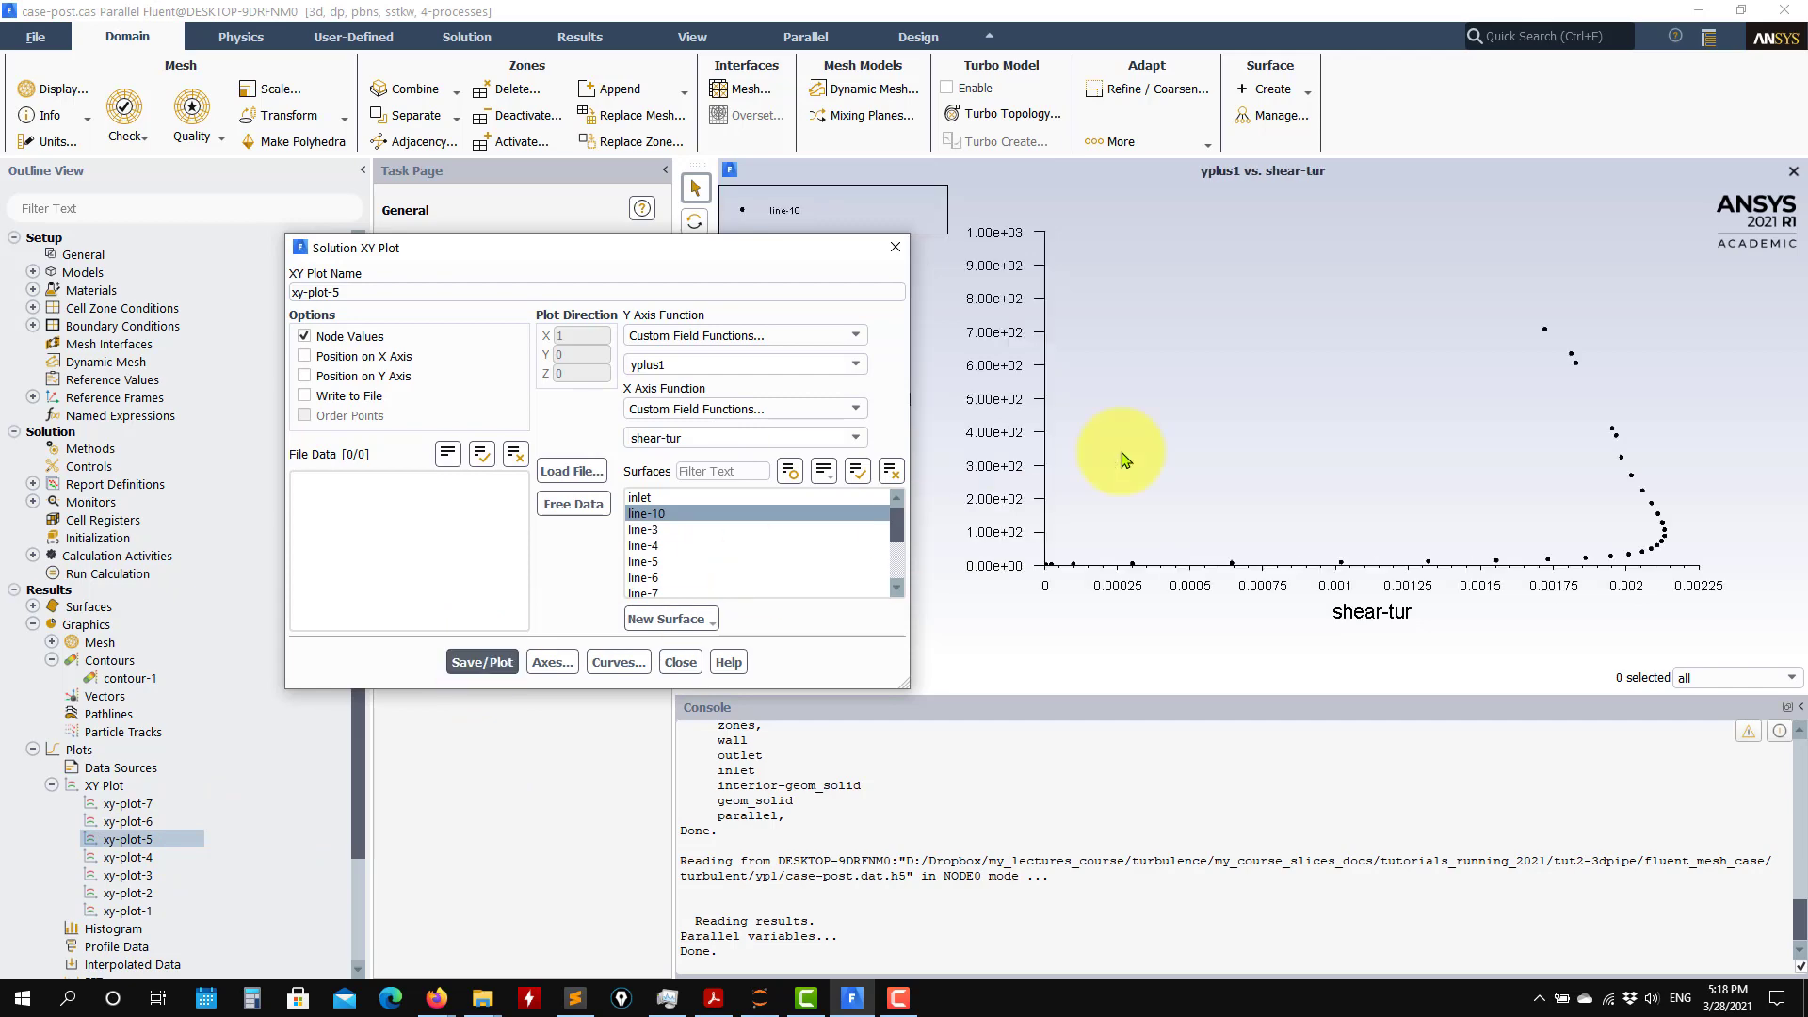
pyautogui.click(680, 662)
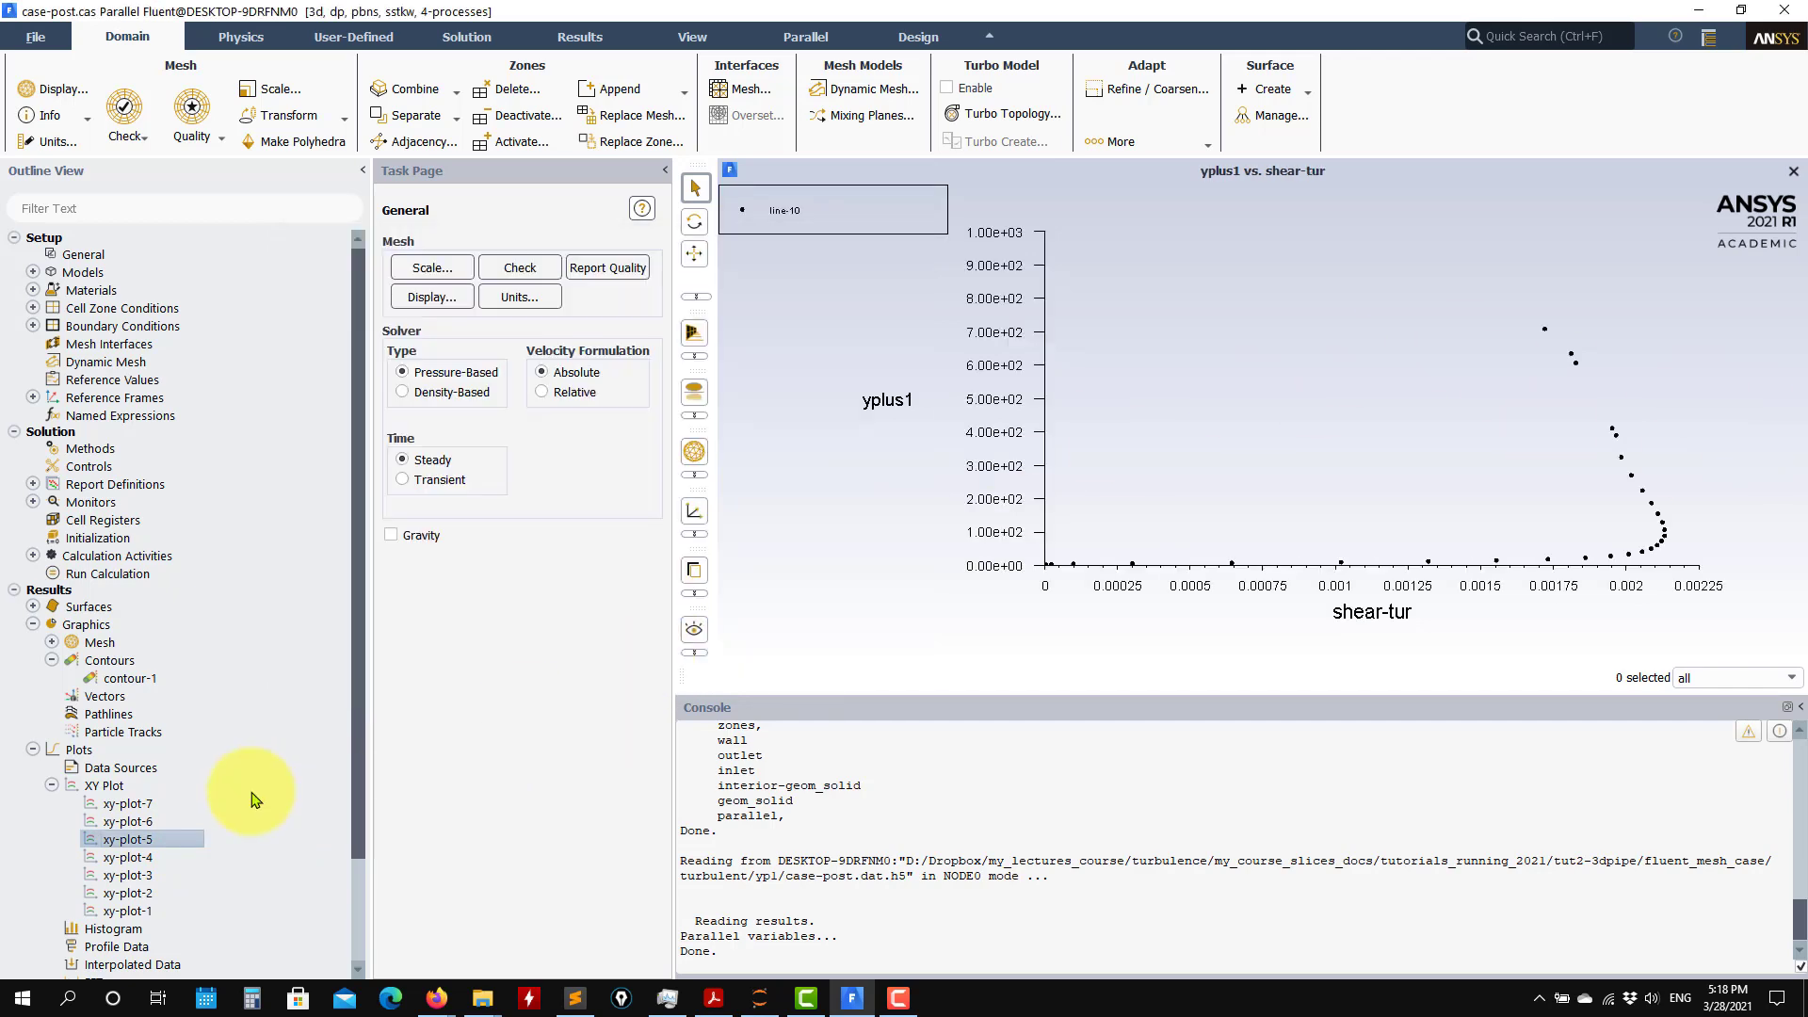
# - Plot yplus1 versus shear-total with xy-plot-6 and yplus1 versus Velocity Magnitude with xy-plot-7, both along line-10
pyautogui.doubleClick(132, 821)
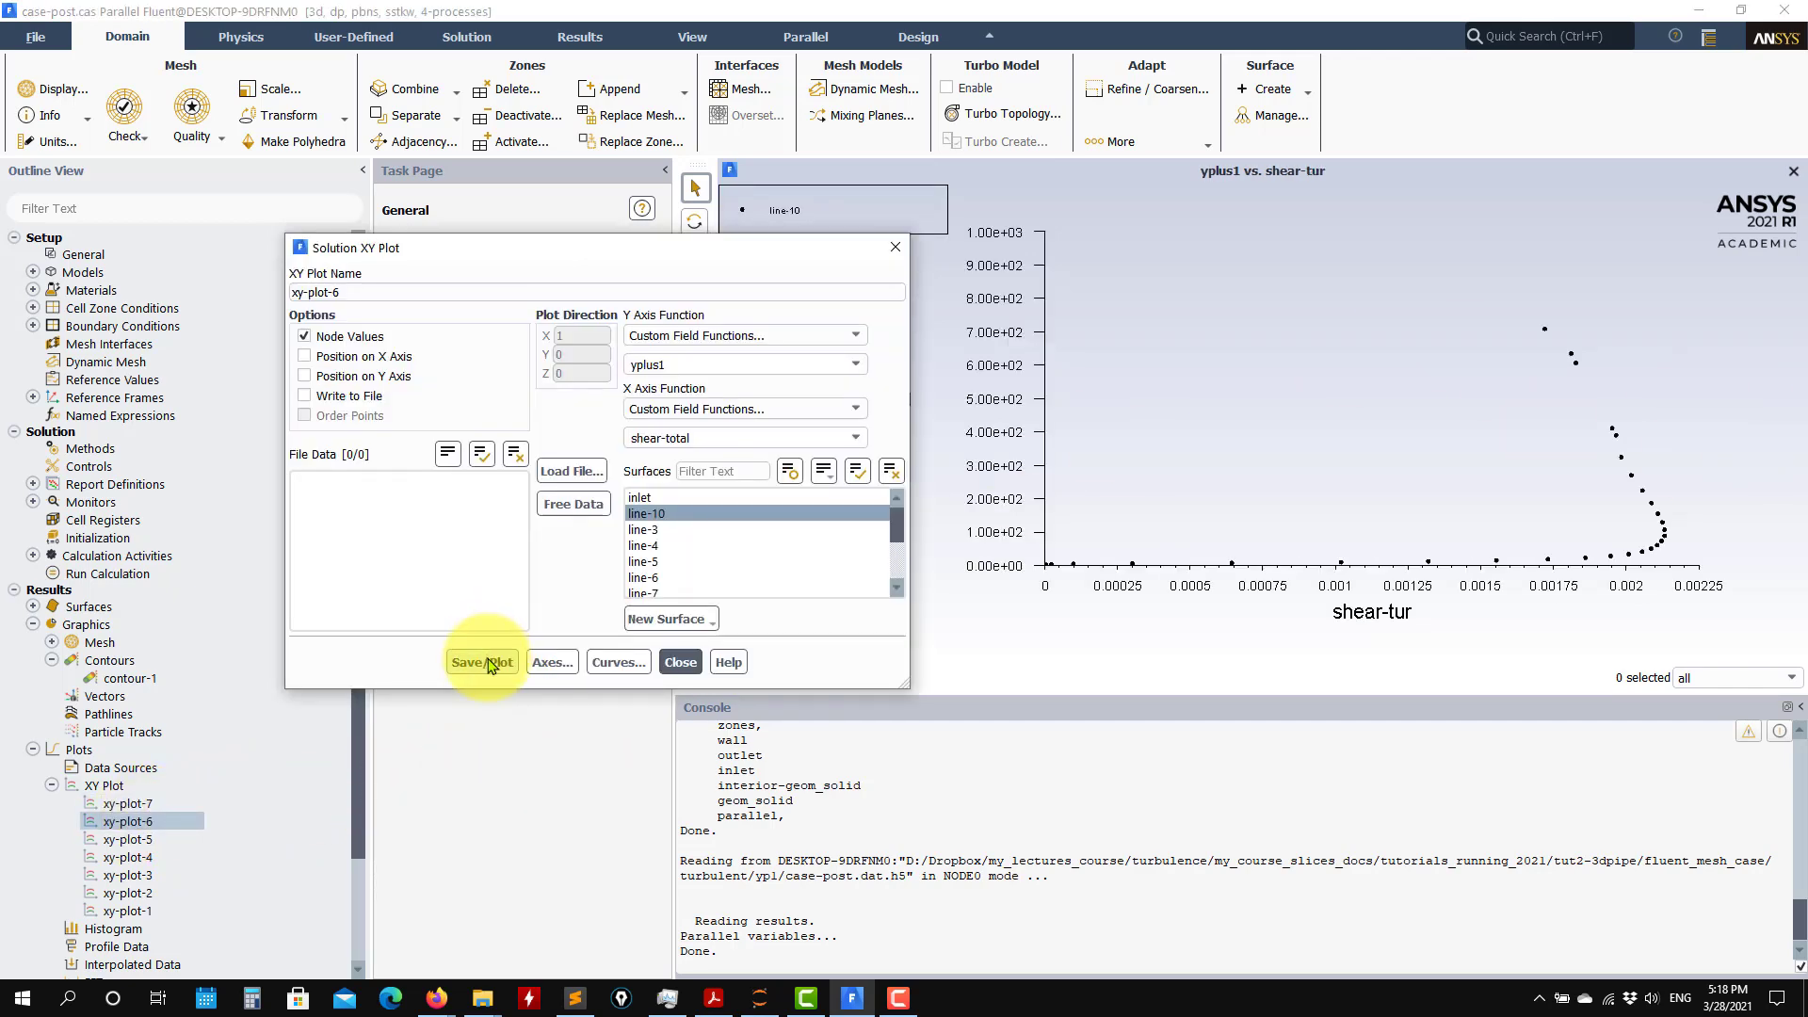
pyautogui.click(482, 662)
pyautogui.click(137, 807)
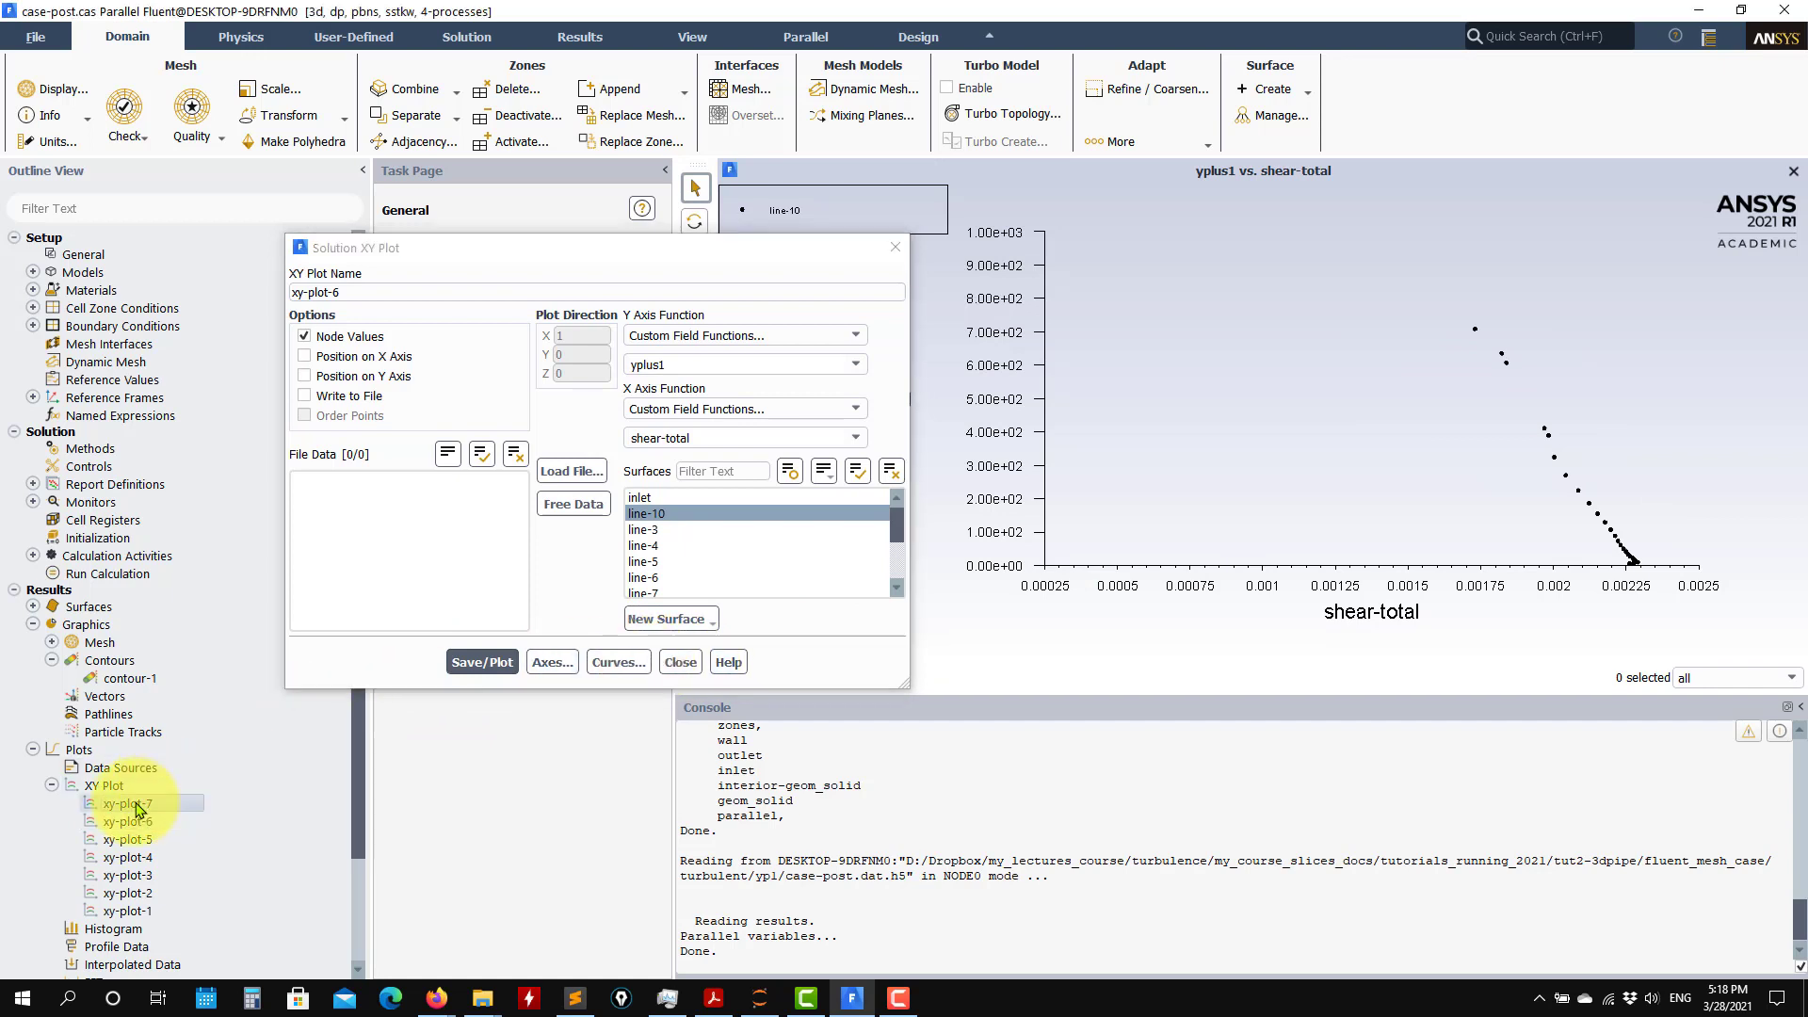
pyautogui.doubleClick(137, 806)
pyautogui.click(482, 662)
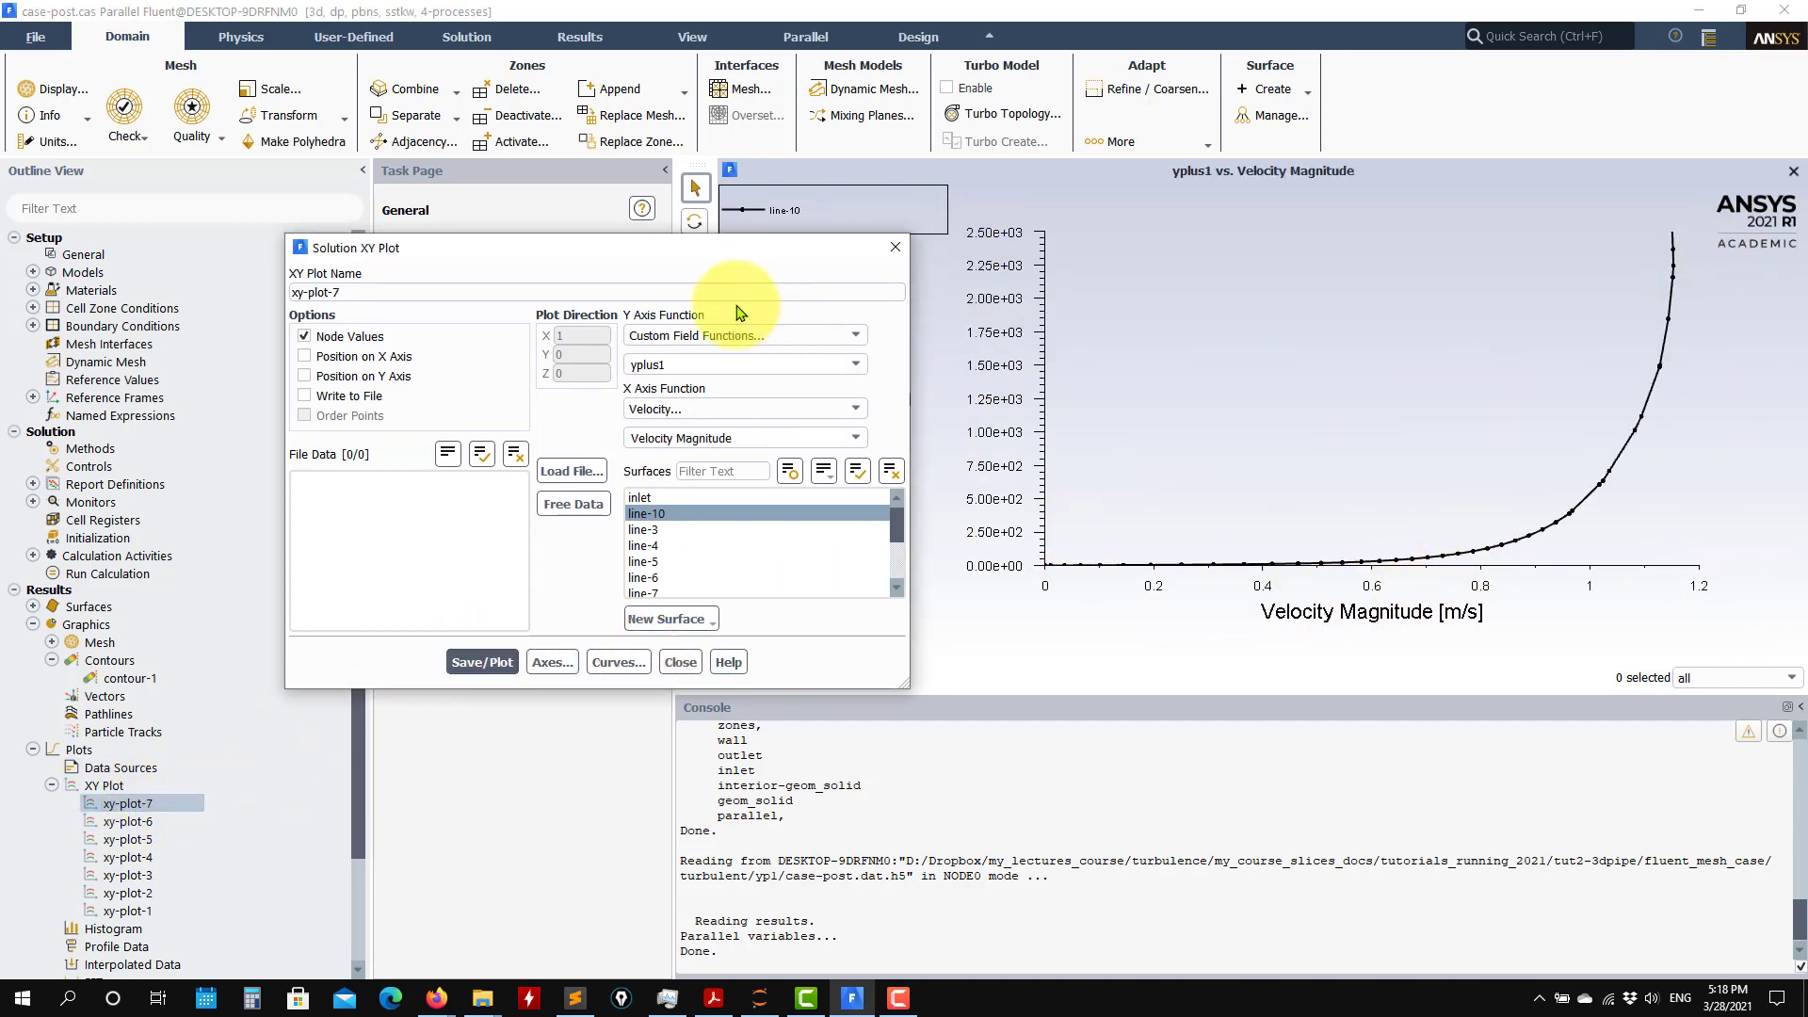
pyautogui.moveTo(753, 252); pyautogui.dragTo(552, 264)
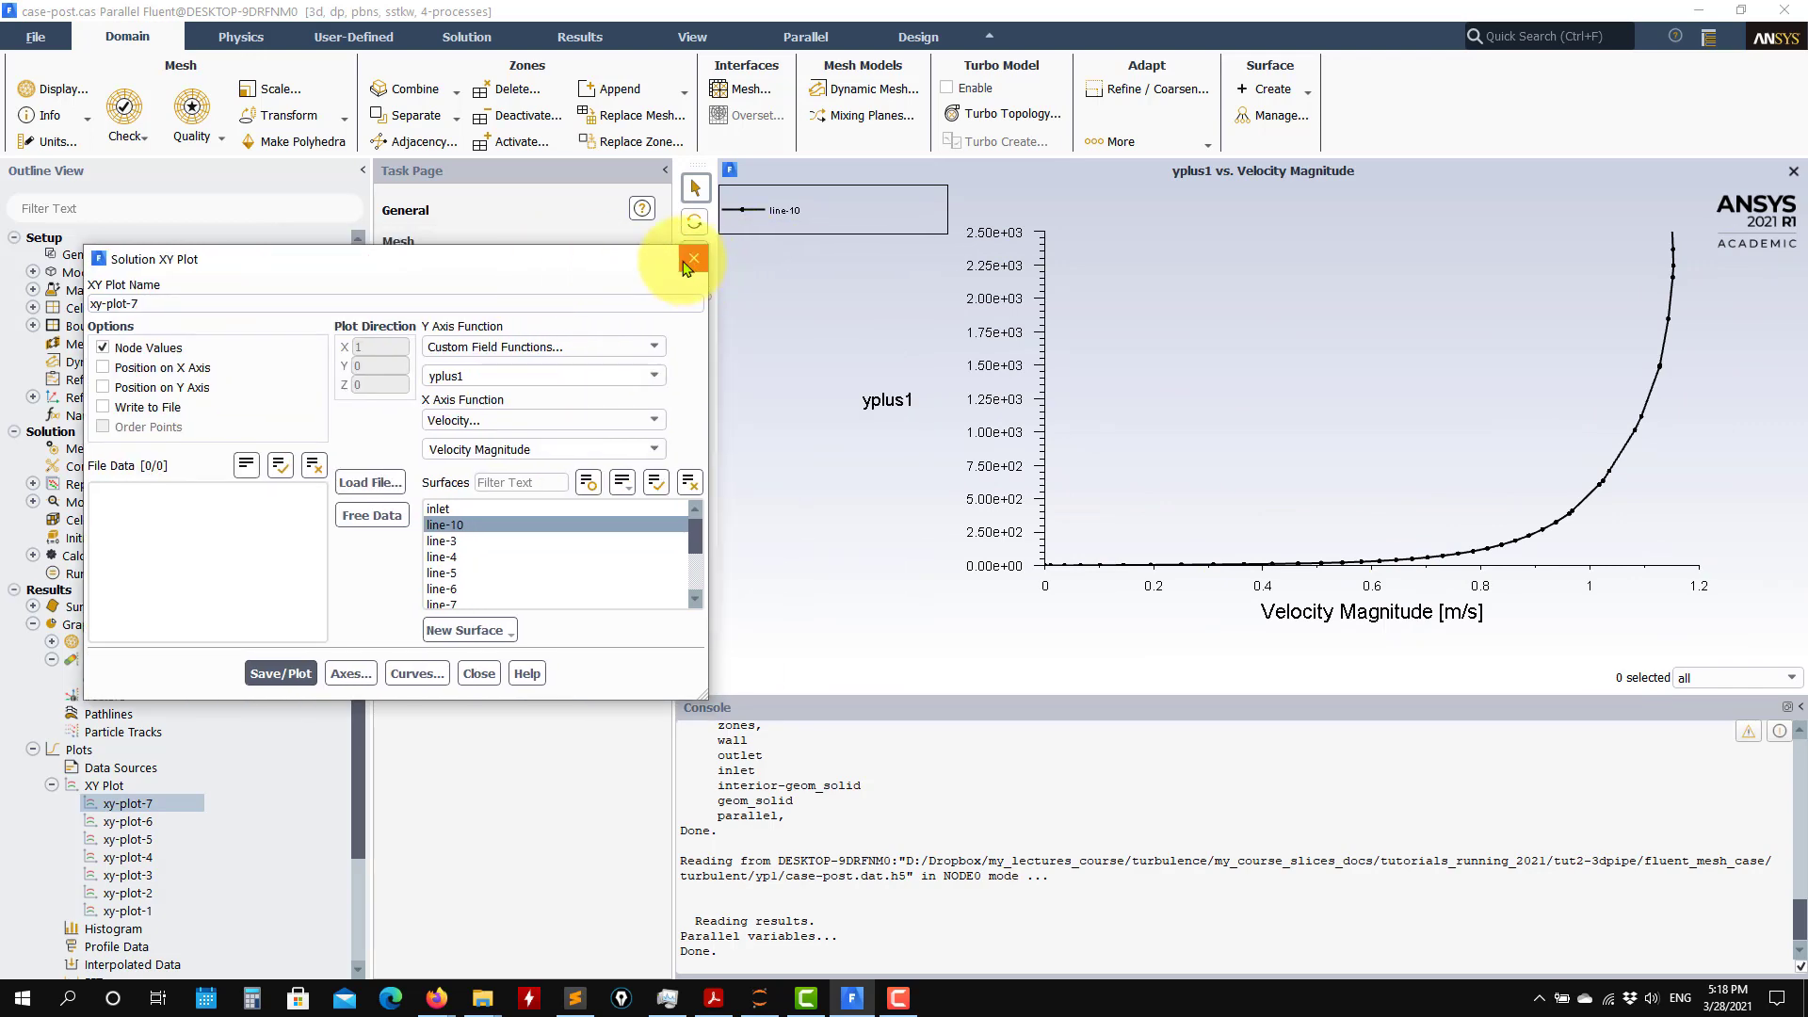
pyautogui.click(695, 258)
# - Add xy-plot-6, xy-plot-5 and xy-plot-4 as plot data sources so the three shear curves share one plot
pyautogui.click(95, 770)
pyautogui.doubleClick(95, 774)
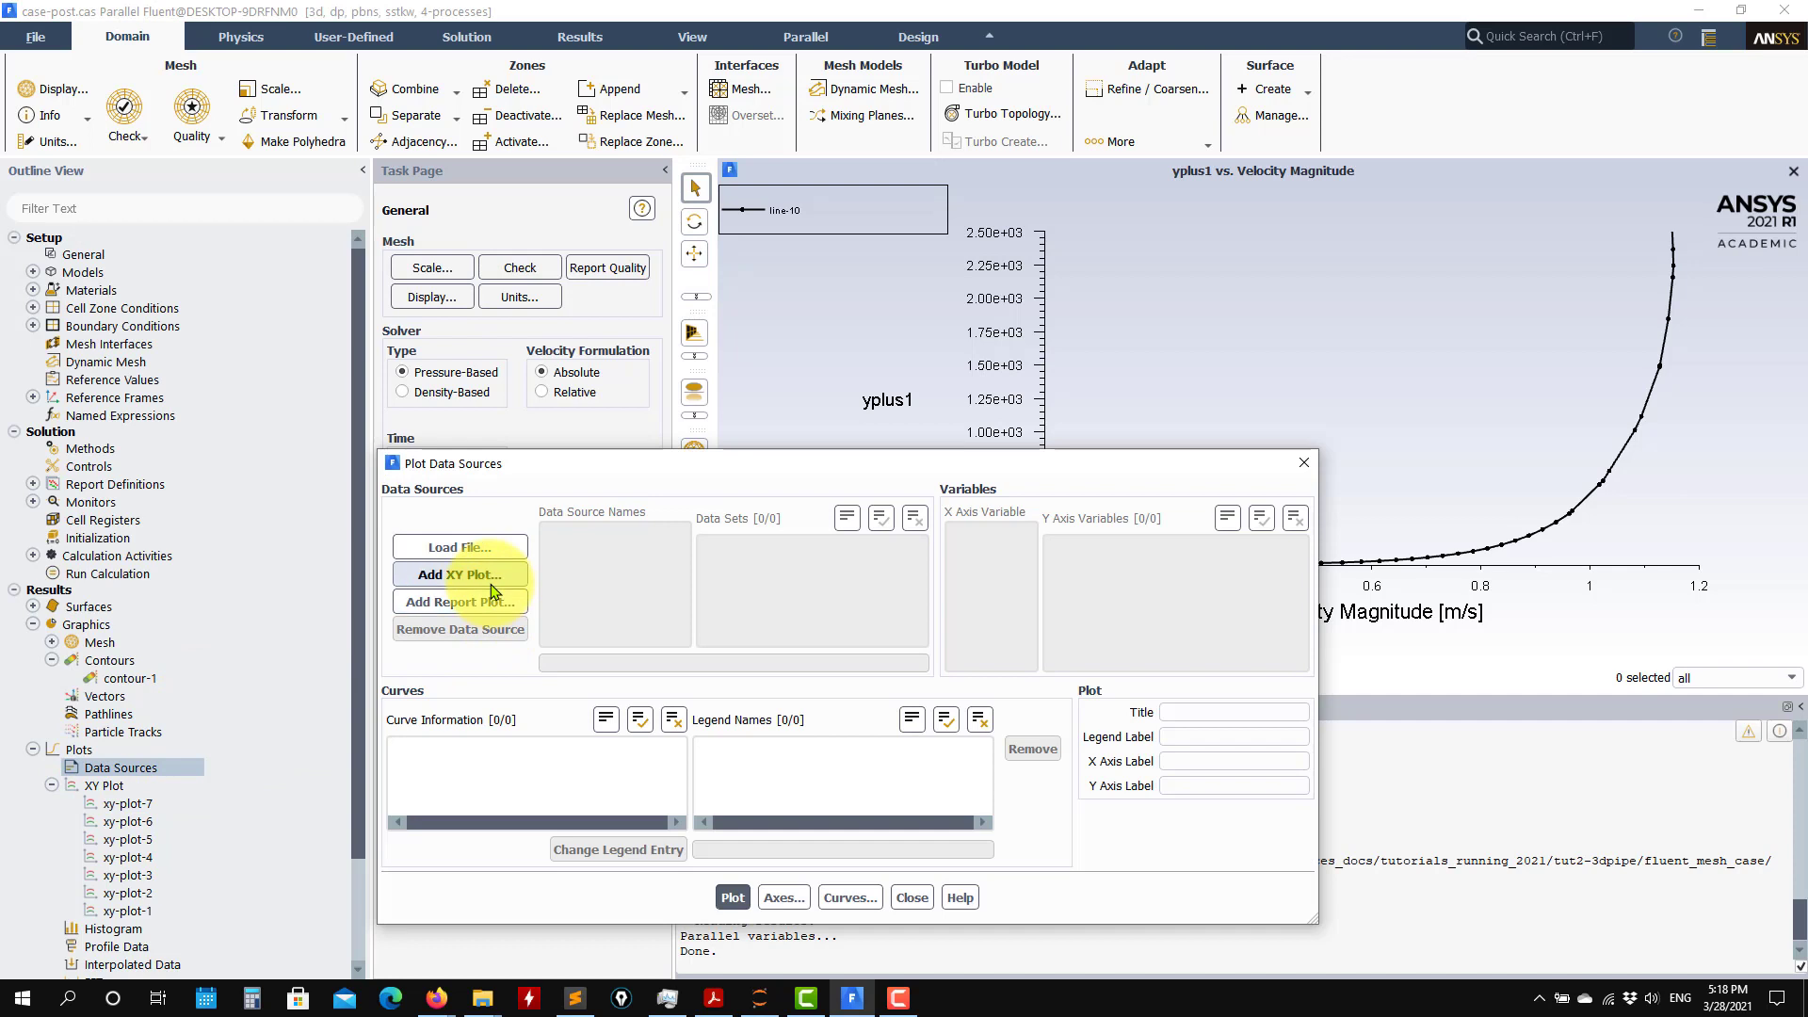
pyautogui.click(471, 575)
pyautogui.click(424, 543)
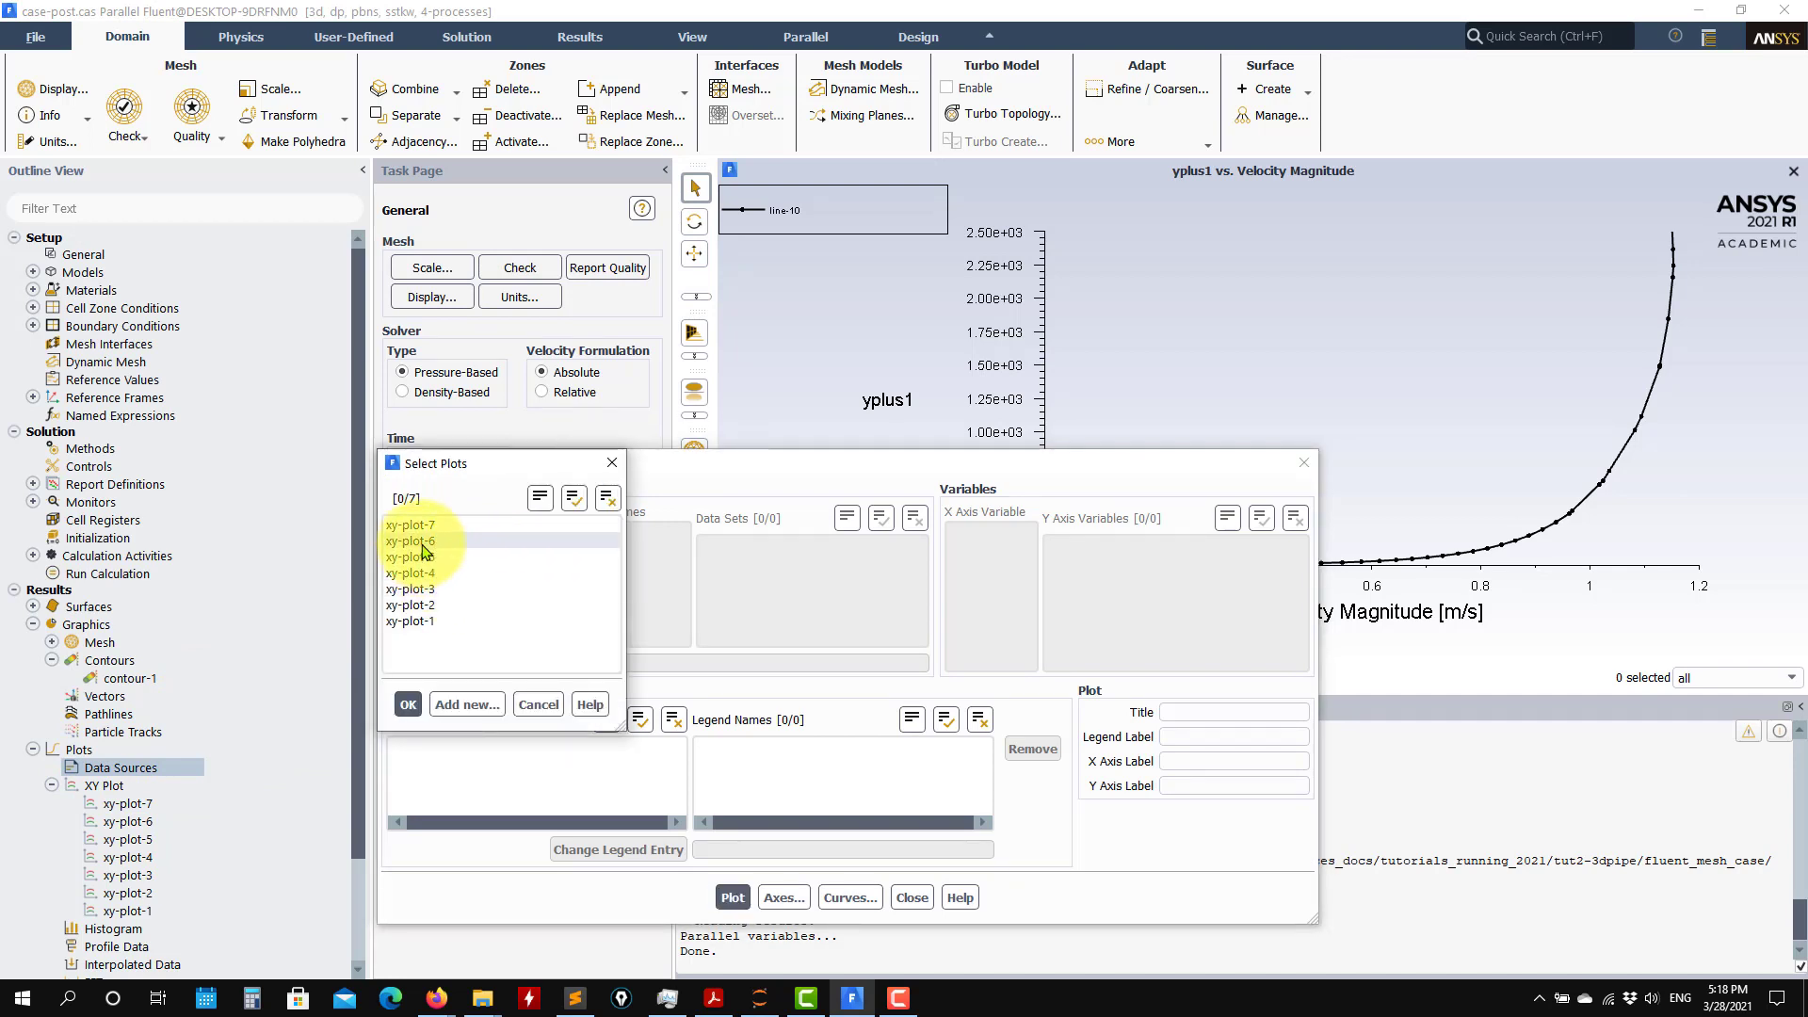
pyautogui.click(430, 558)
pyautogui.click(435, 573)
pyautogui.click(408, 704)
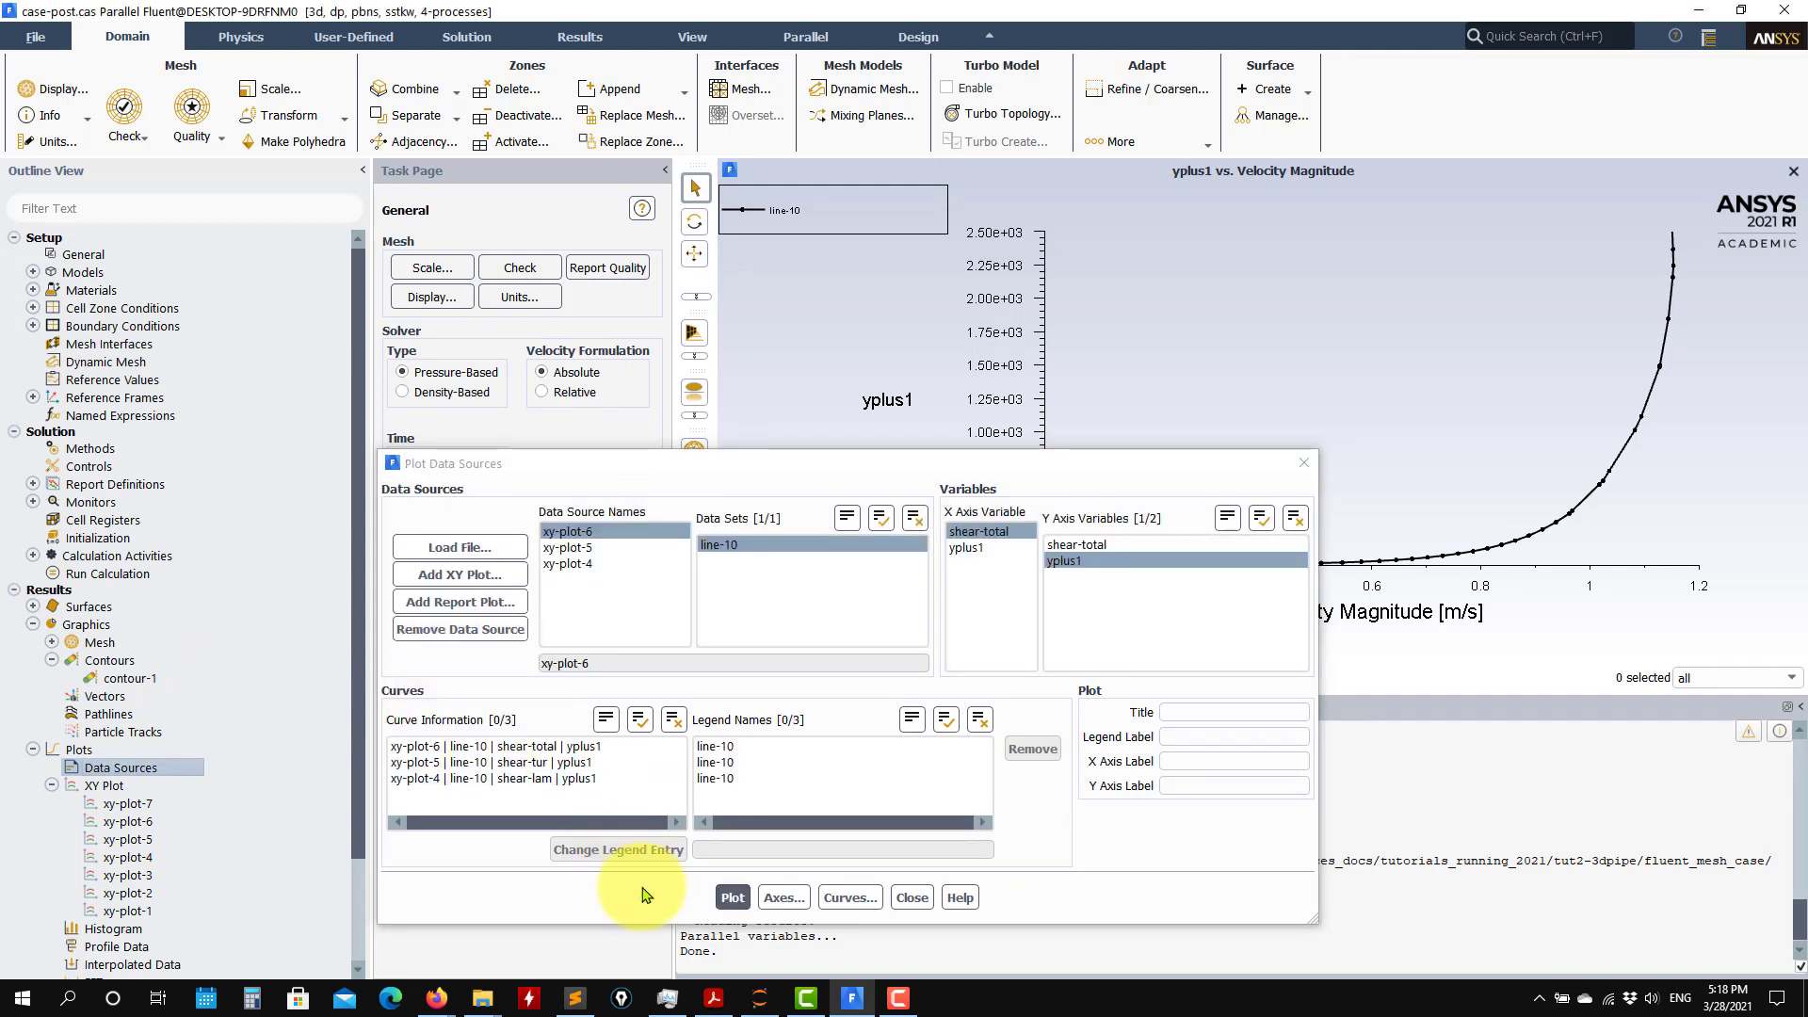
# - Plot the three shear curves from xy-plot-6, xy-plot-5 and xy-plot-4 together and close the data source settings
pyautogui.click(733, 897)
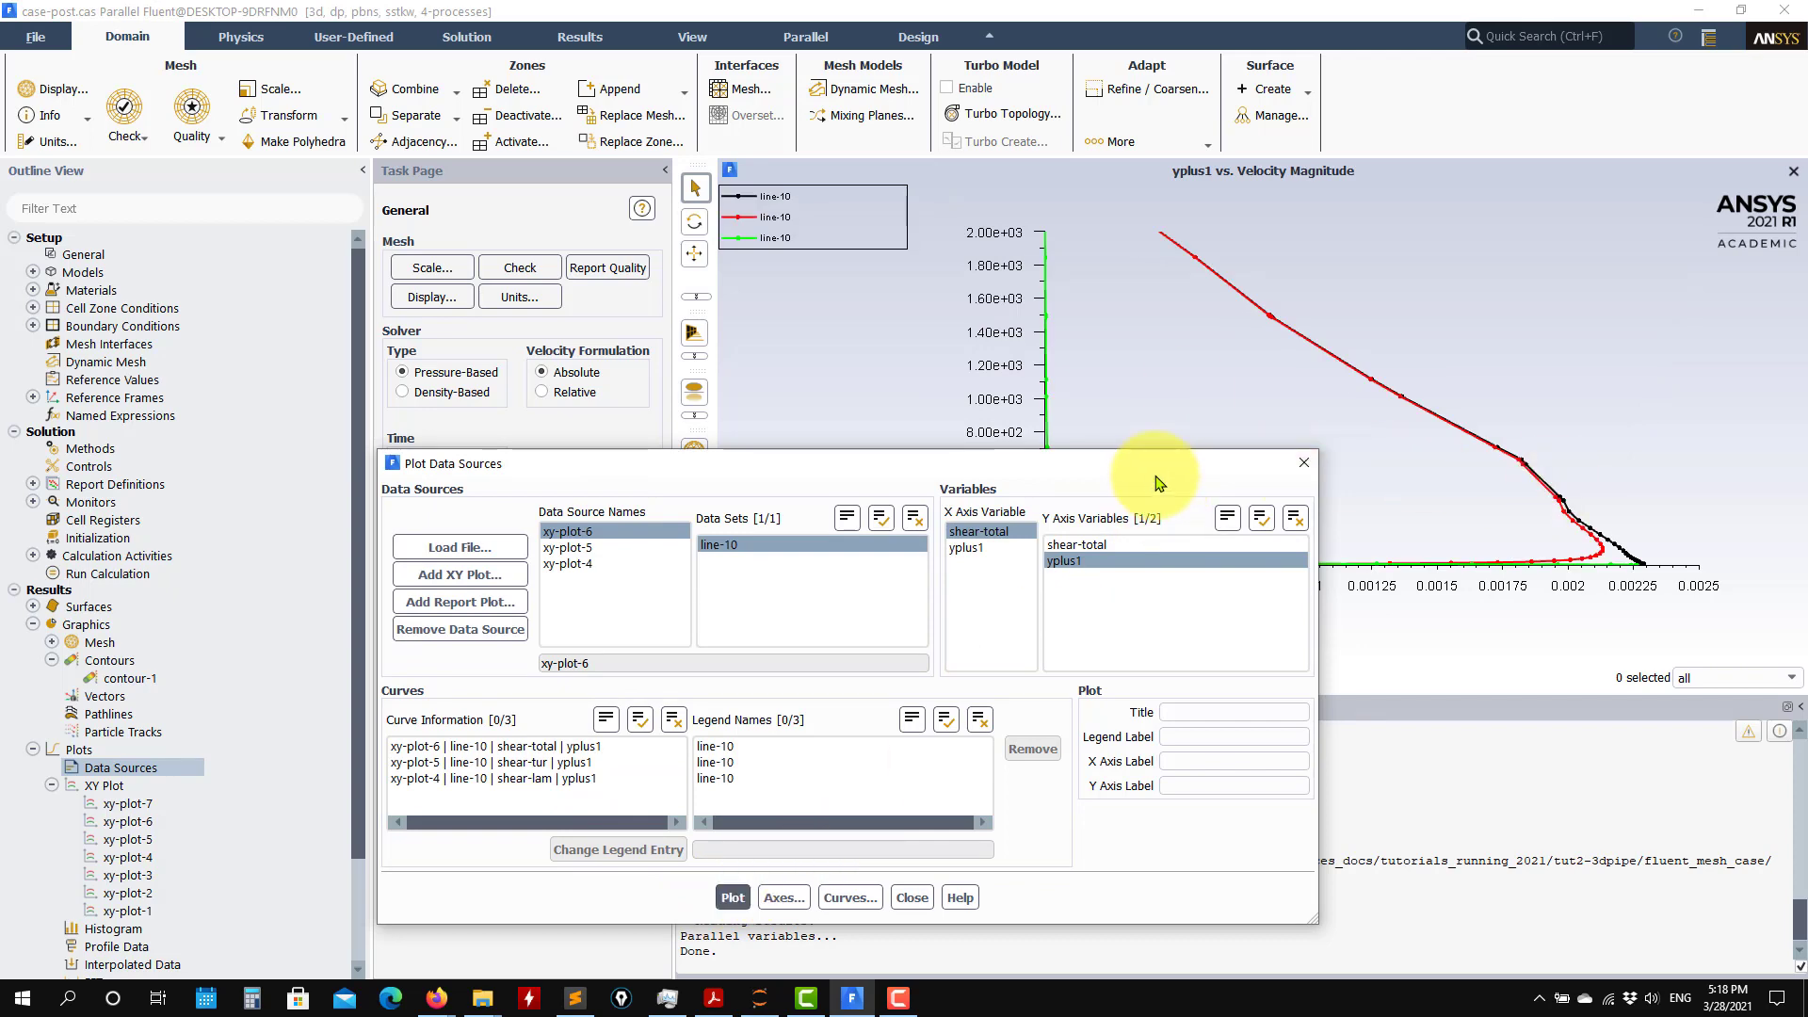
pyautogui.moveTo(1166, 462); pyautogui.dragTo(1007, 276)
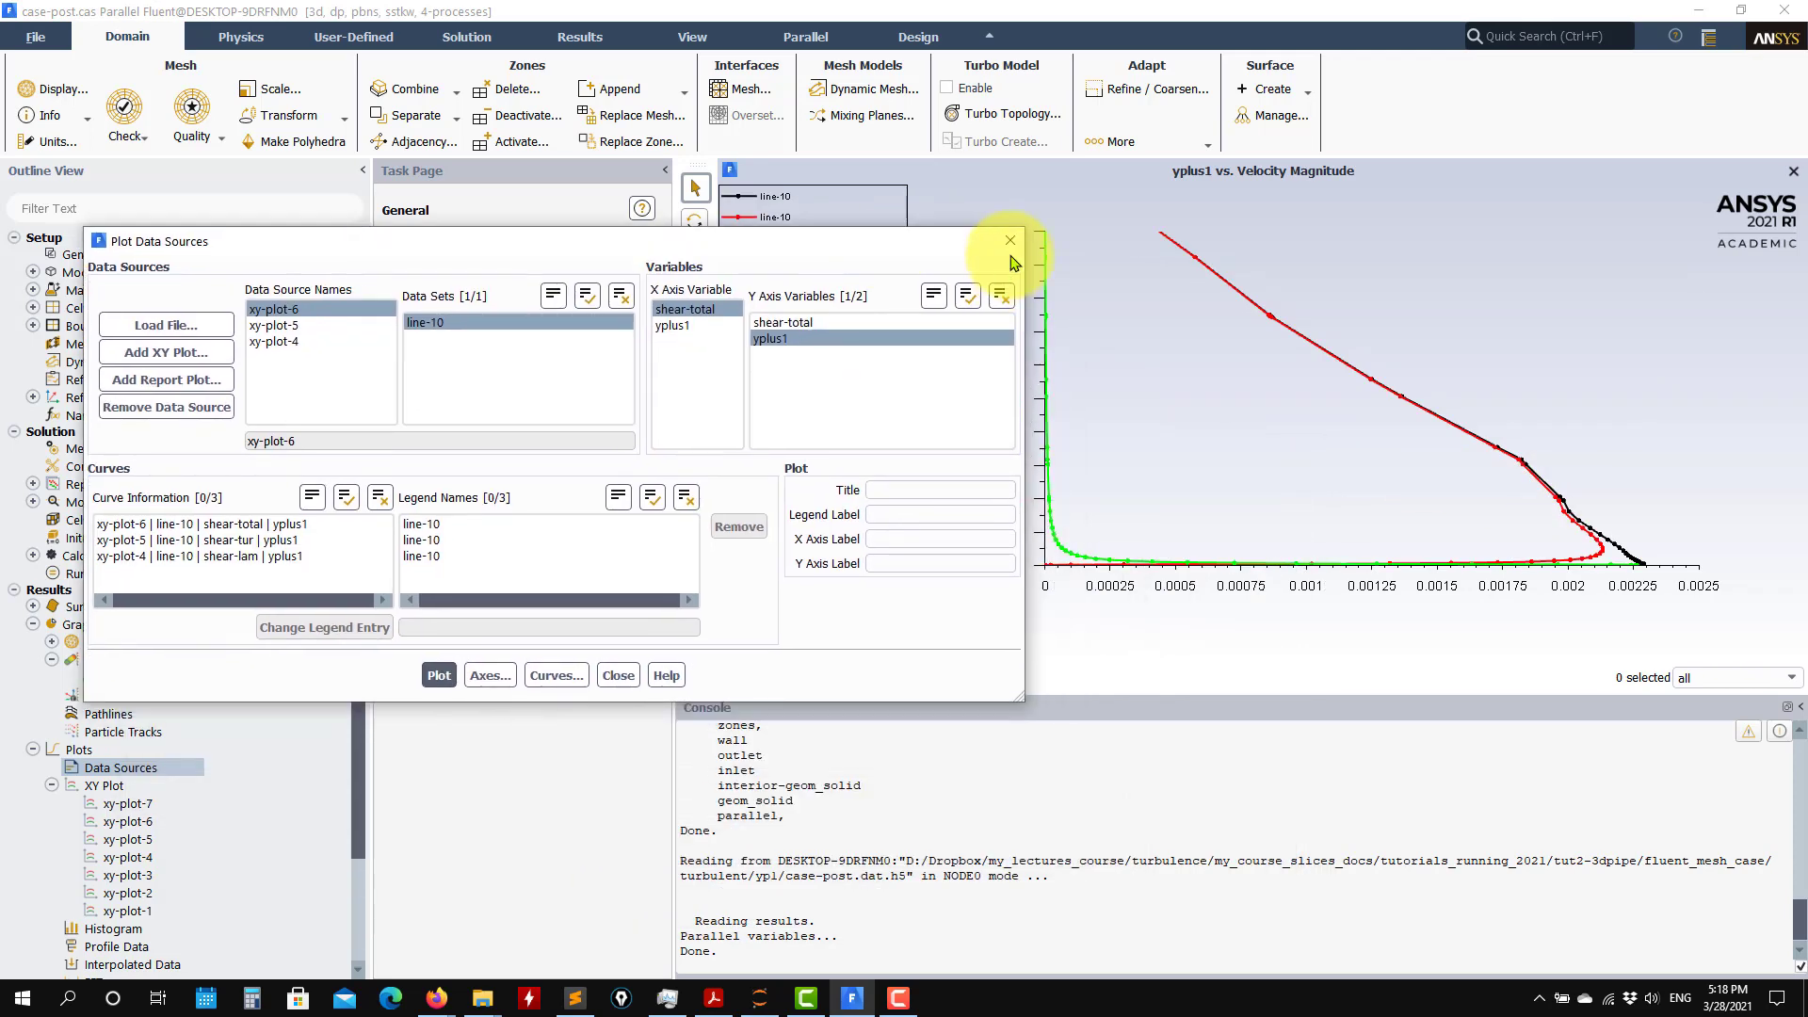
pyautogui.click(1011, 242)
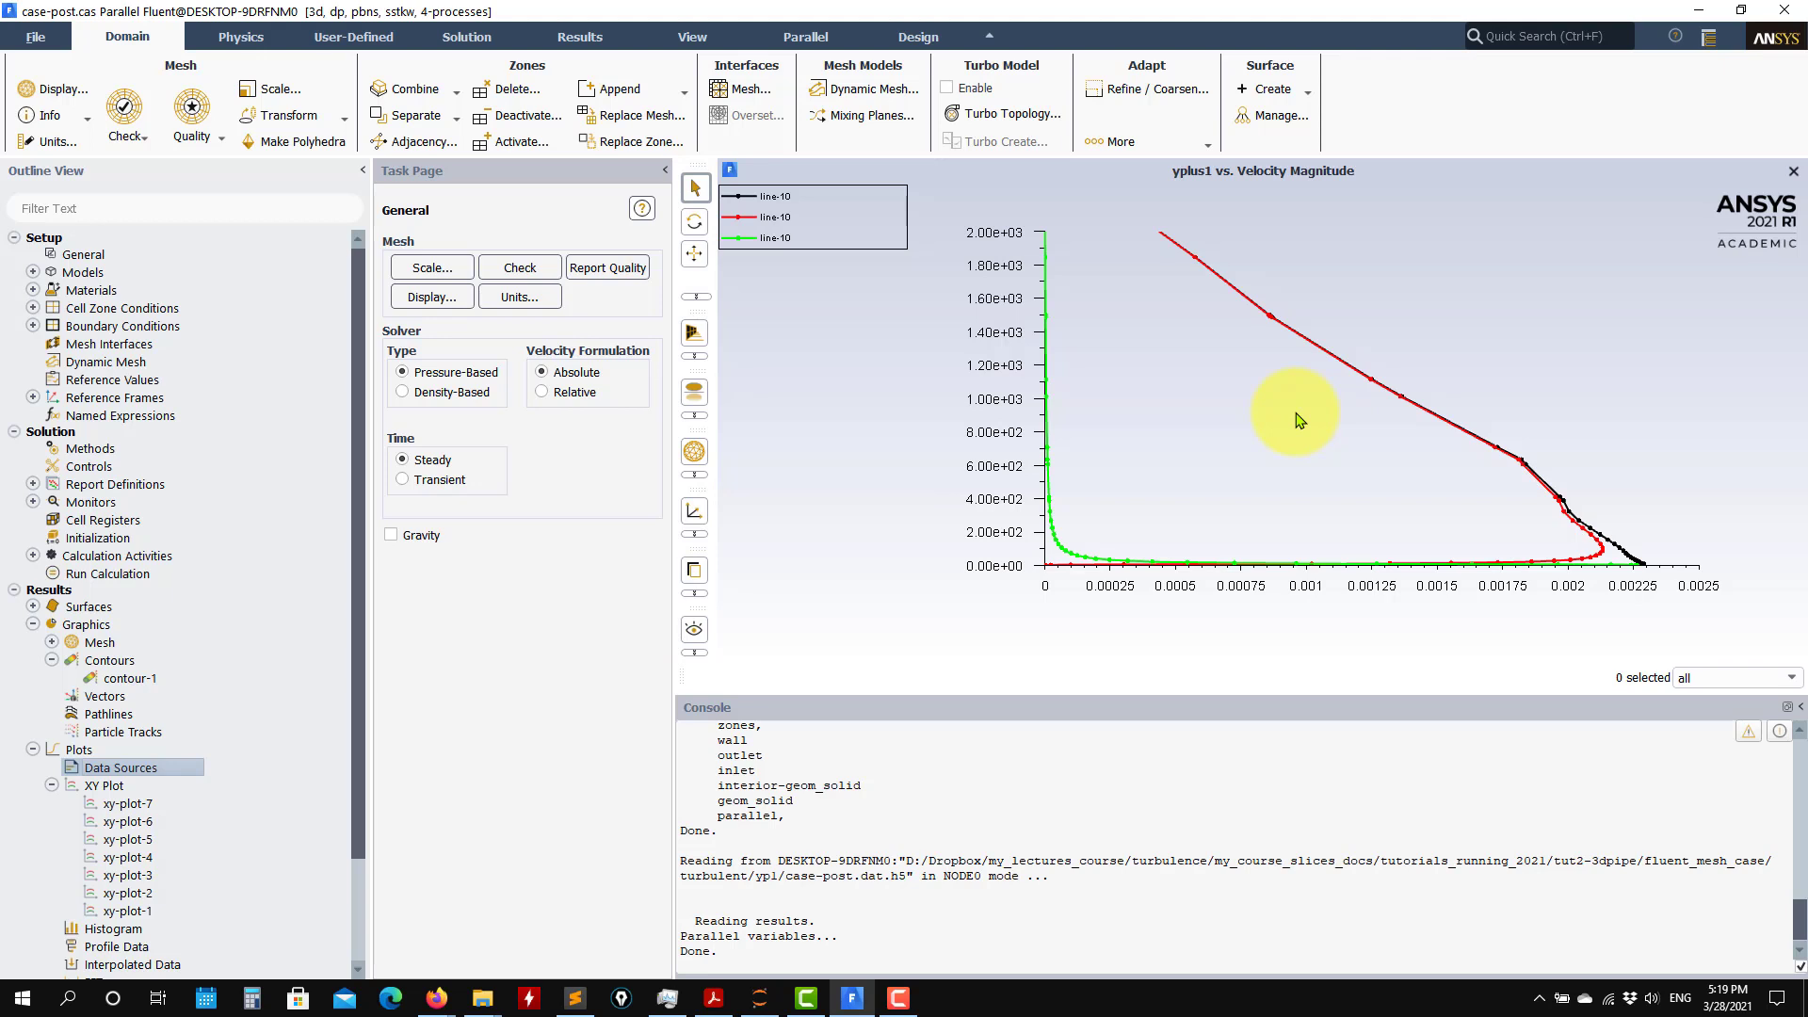
# - Expand the custom field functions under Parameters & Customization and open the manager listing their definitions
pyautogui.scroll(-3, 349, 646)
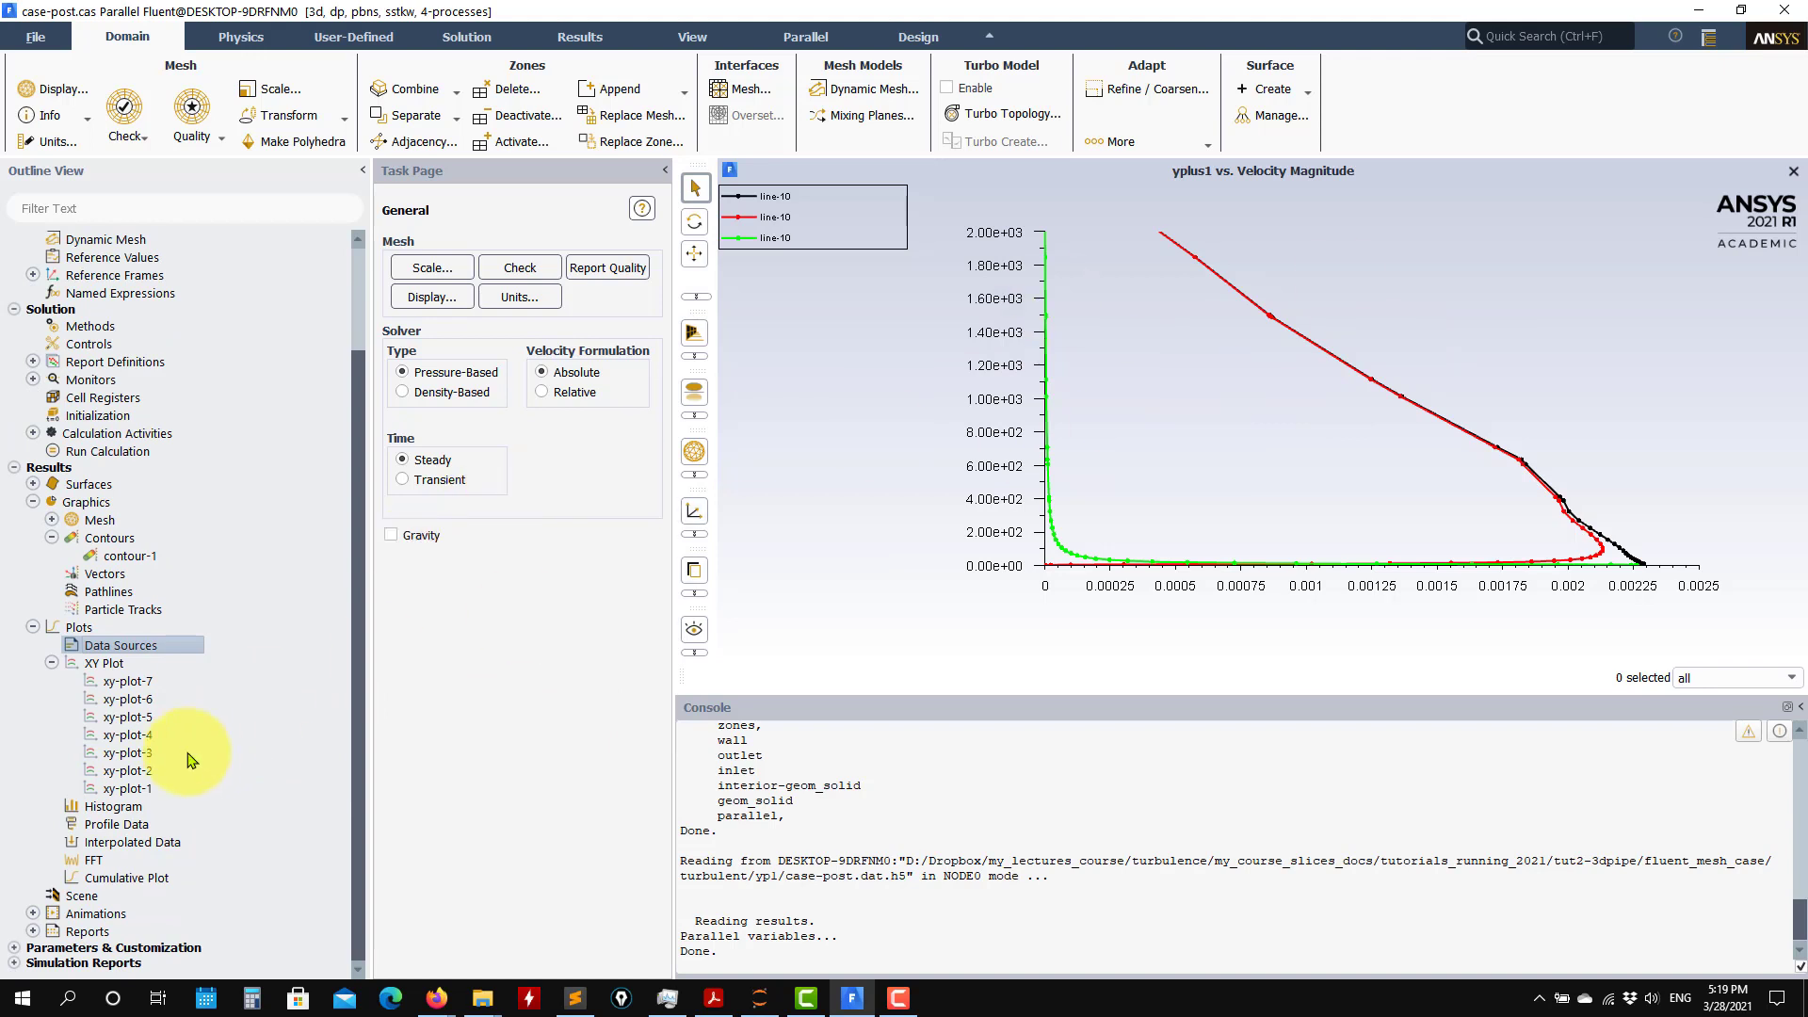
pyautogui.click(14, 951)
pyautogui.scroll(-2, 42, 942)
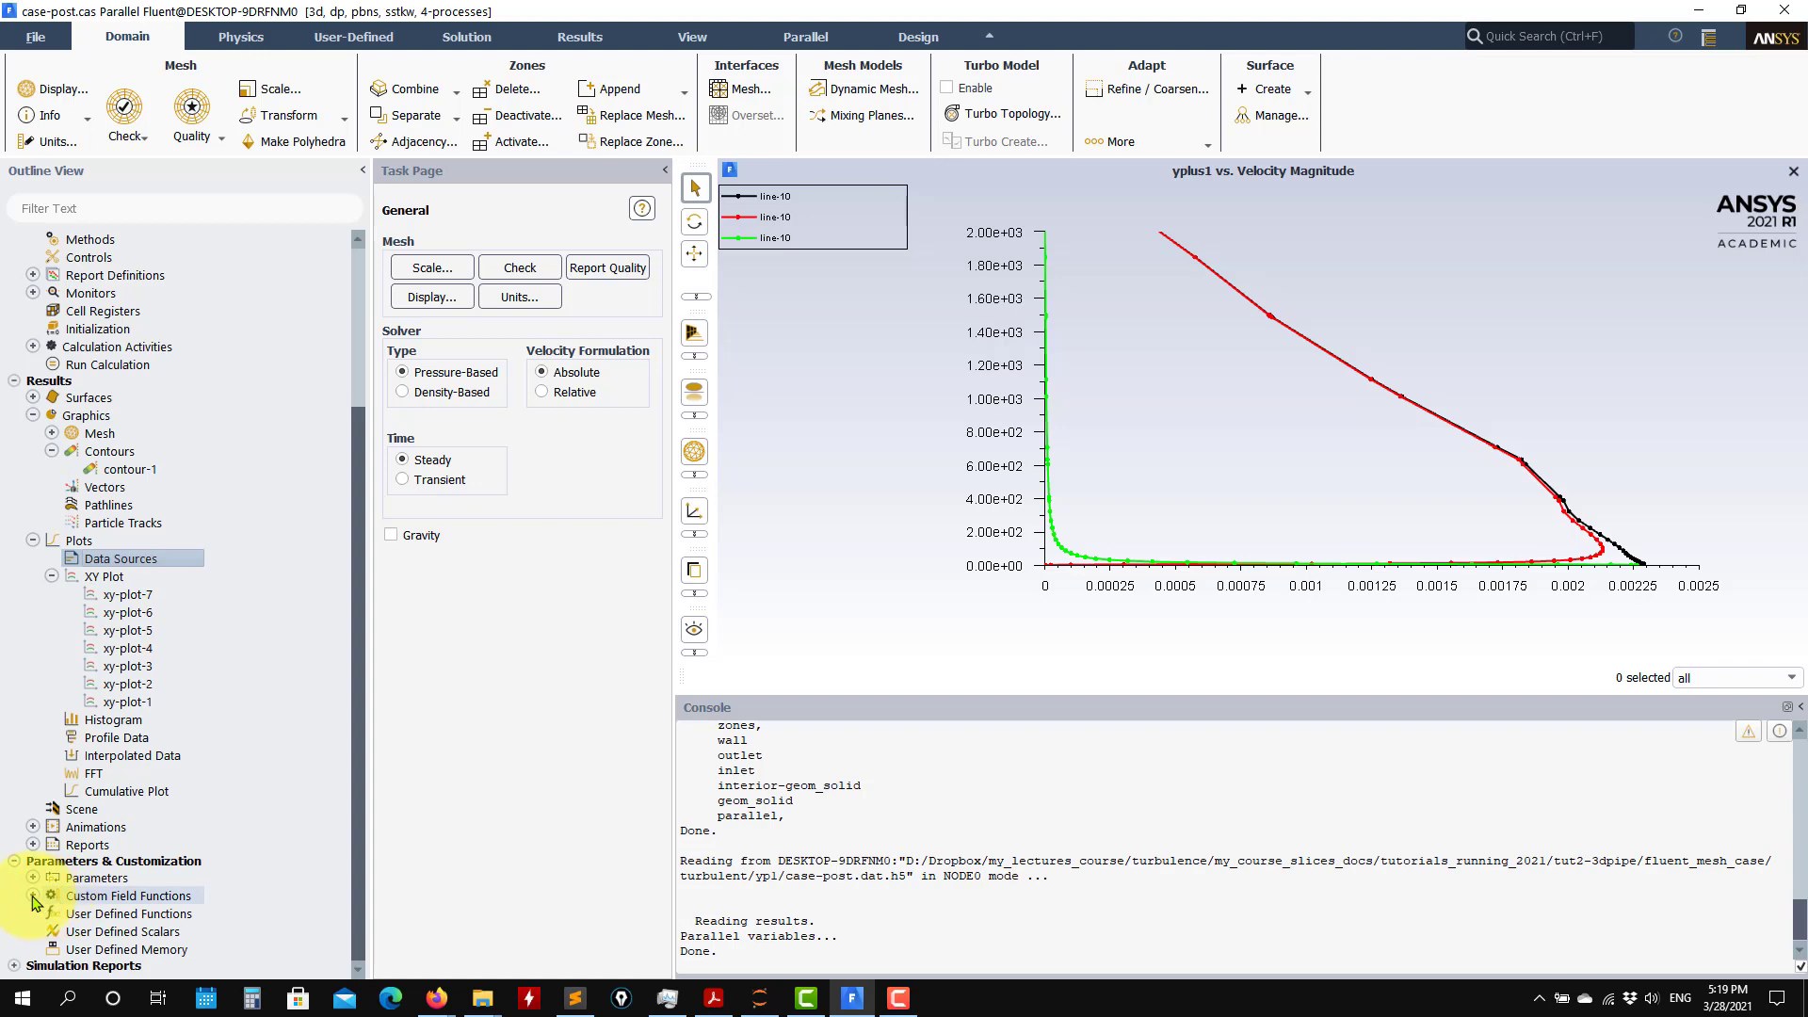
pyautogui.doubleClick(99, 897)
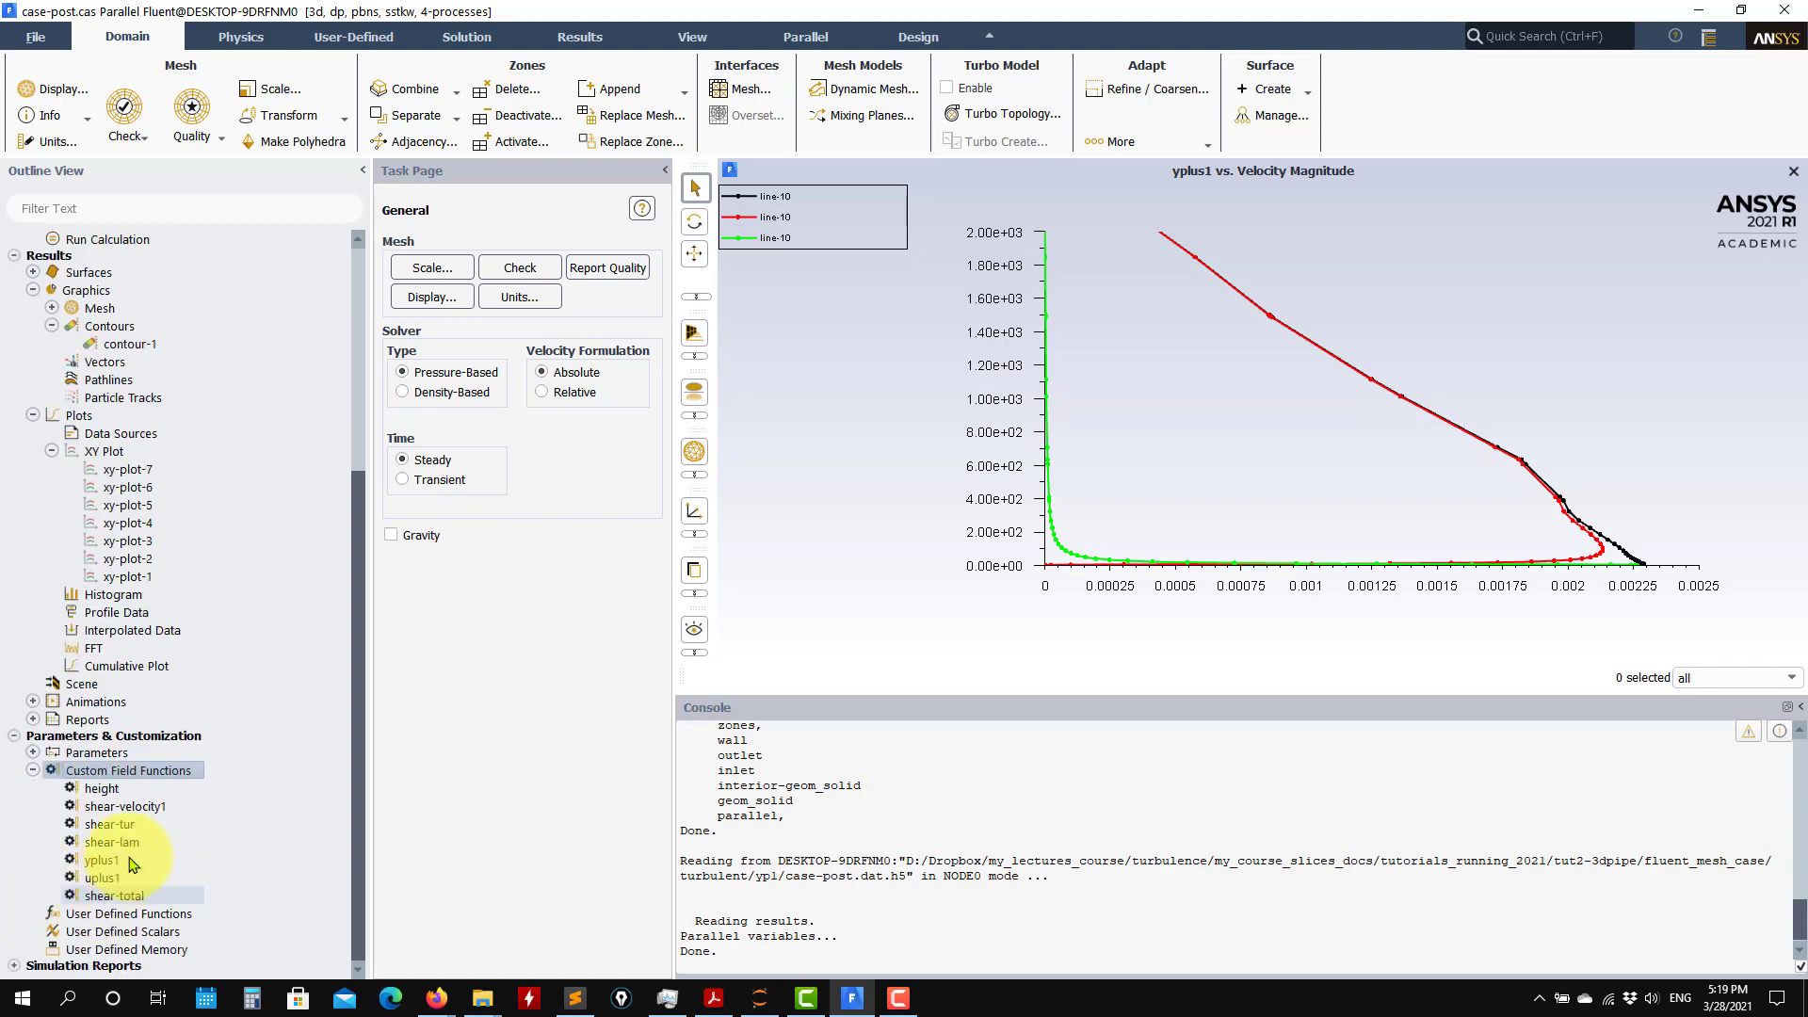
pyautogui.rightClick(146, 772)
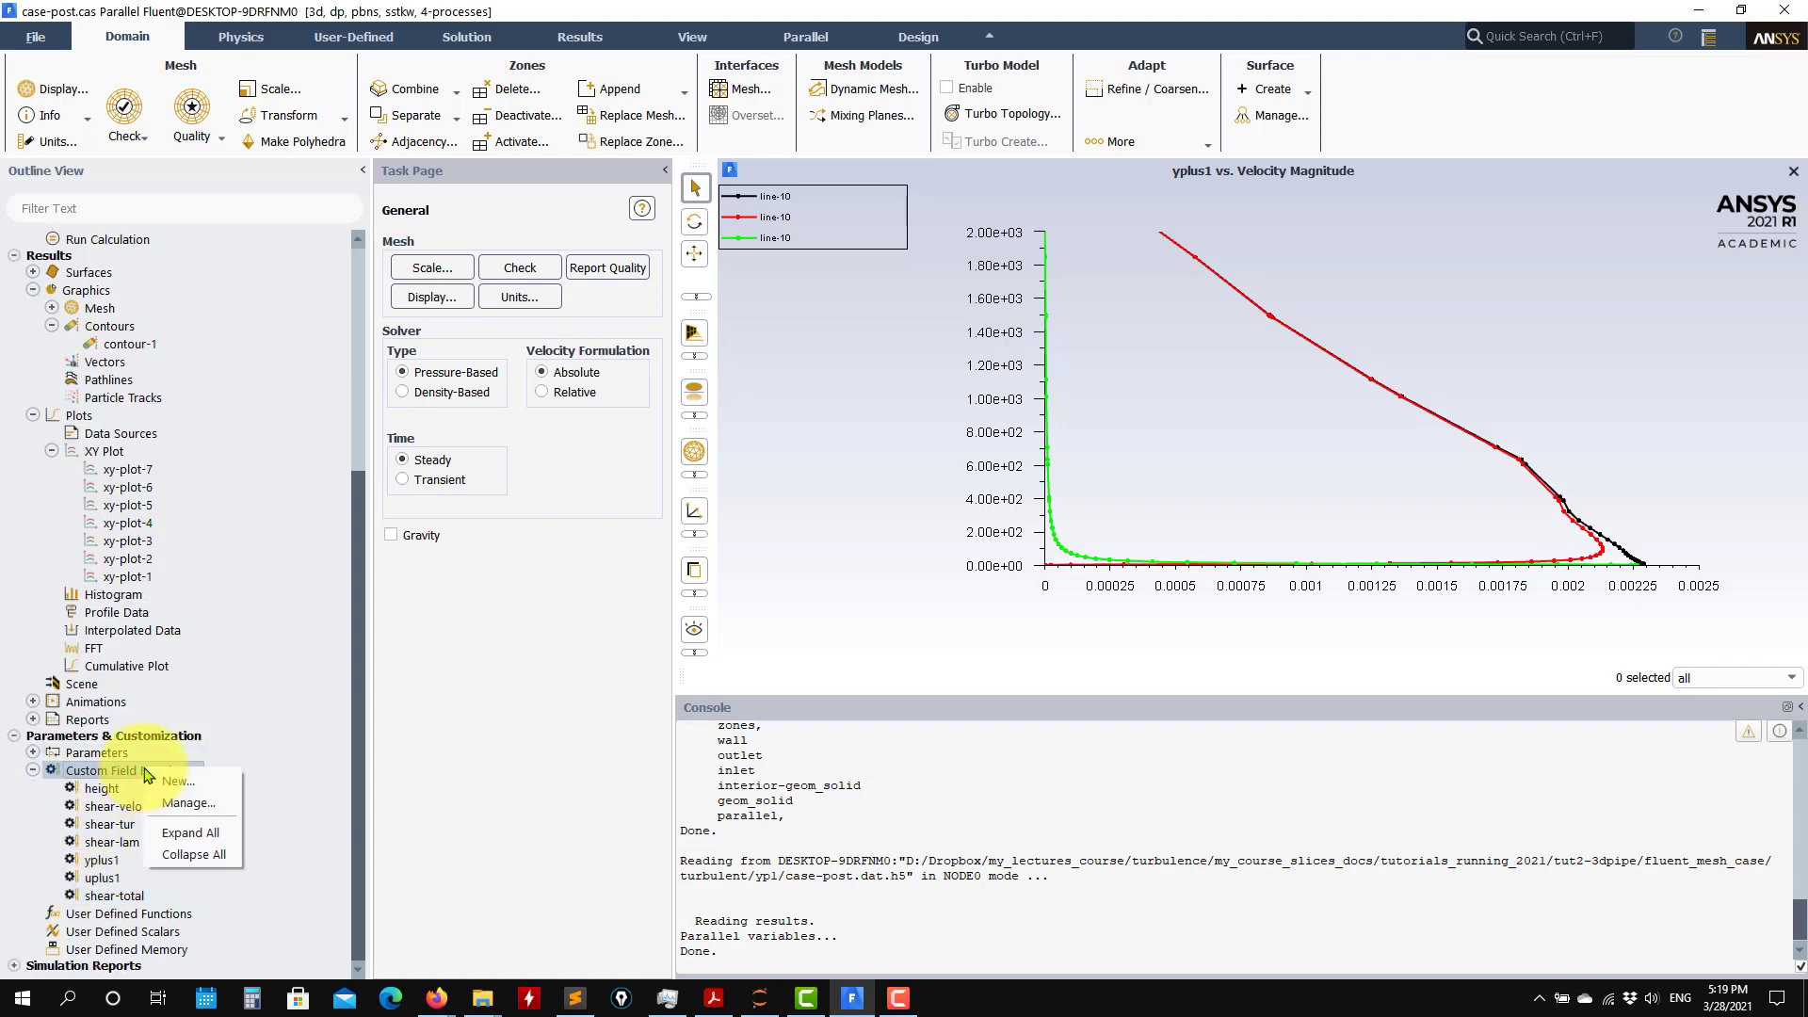
pyautogui.click(168, 806)
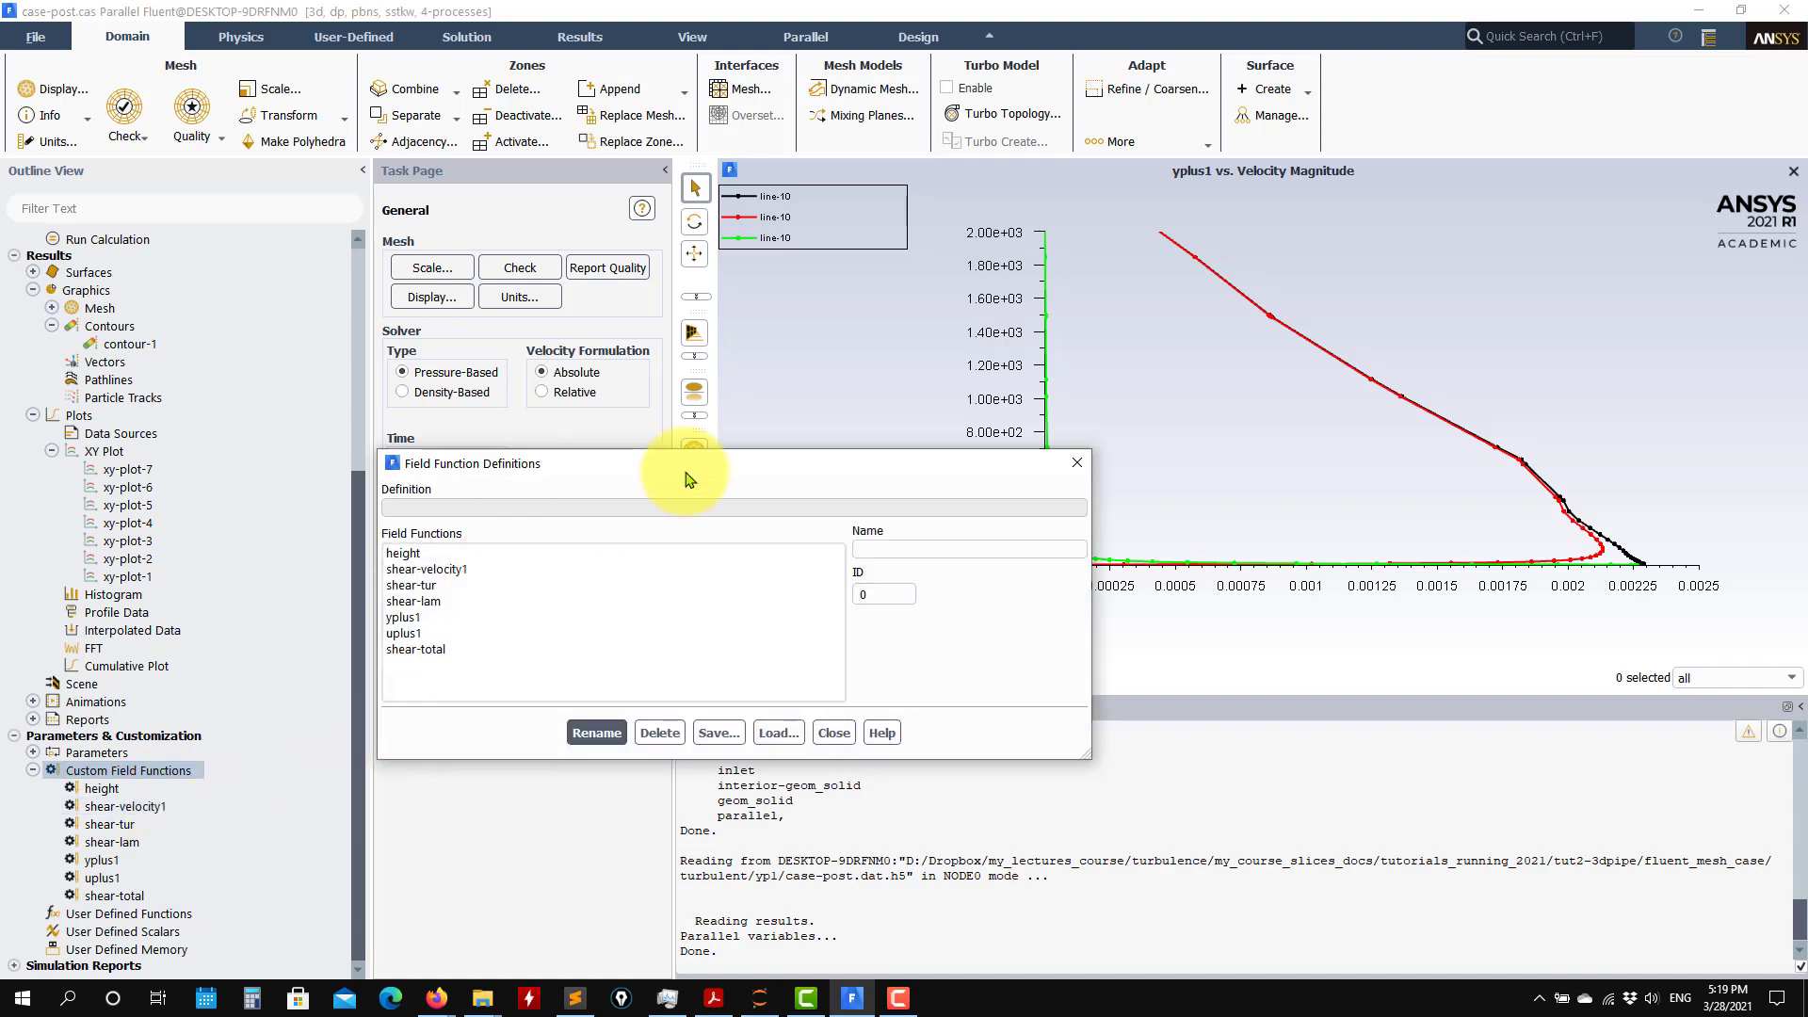
pyautogui.moveTo(612, 463); pyautogui.dragTo(290, 305)
# - Switch to the PDF presentation in Acrobat Reader, view the page 3 formulas for y+, shear velocity and u+, and return to Fluent
pyautogui.click(701, 1000)
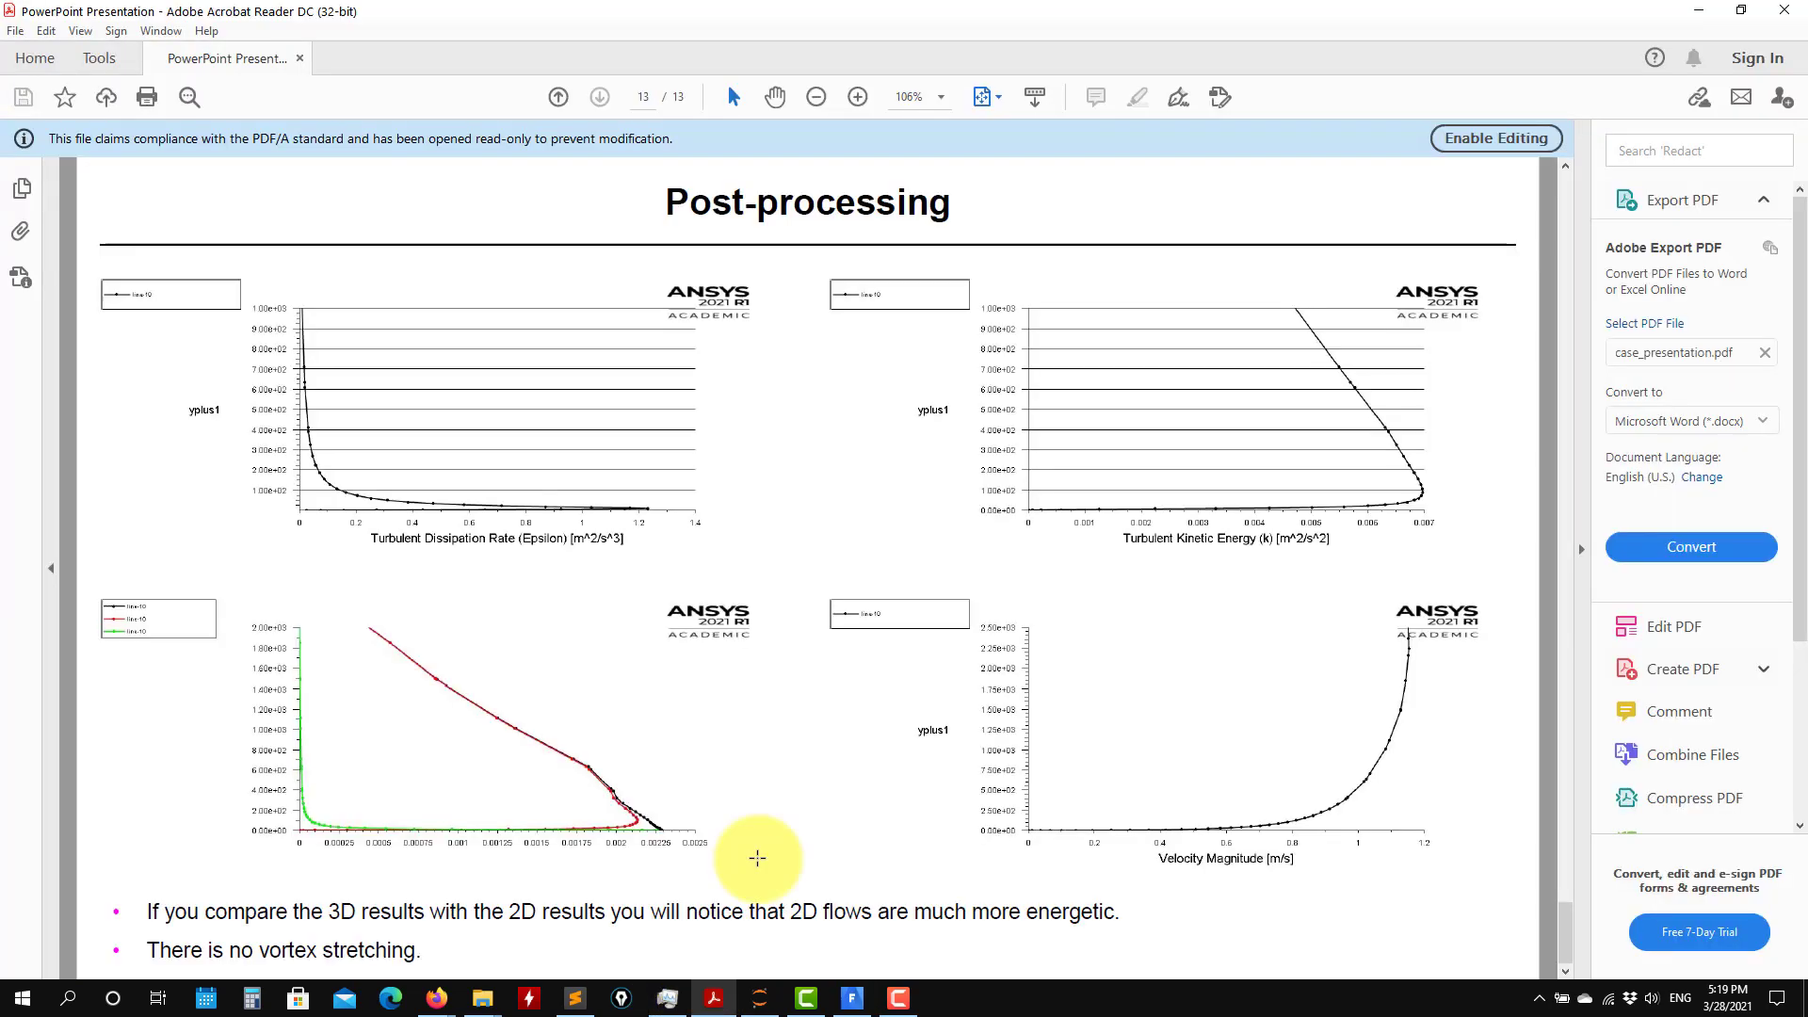
pyautogui.moveTo(1571, 940); pyautogui.dragTo(1563, 375)
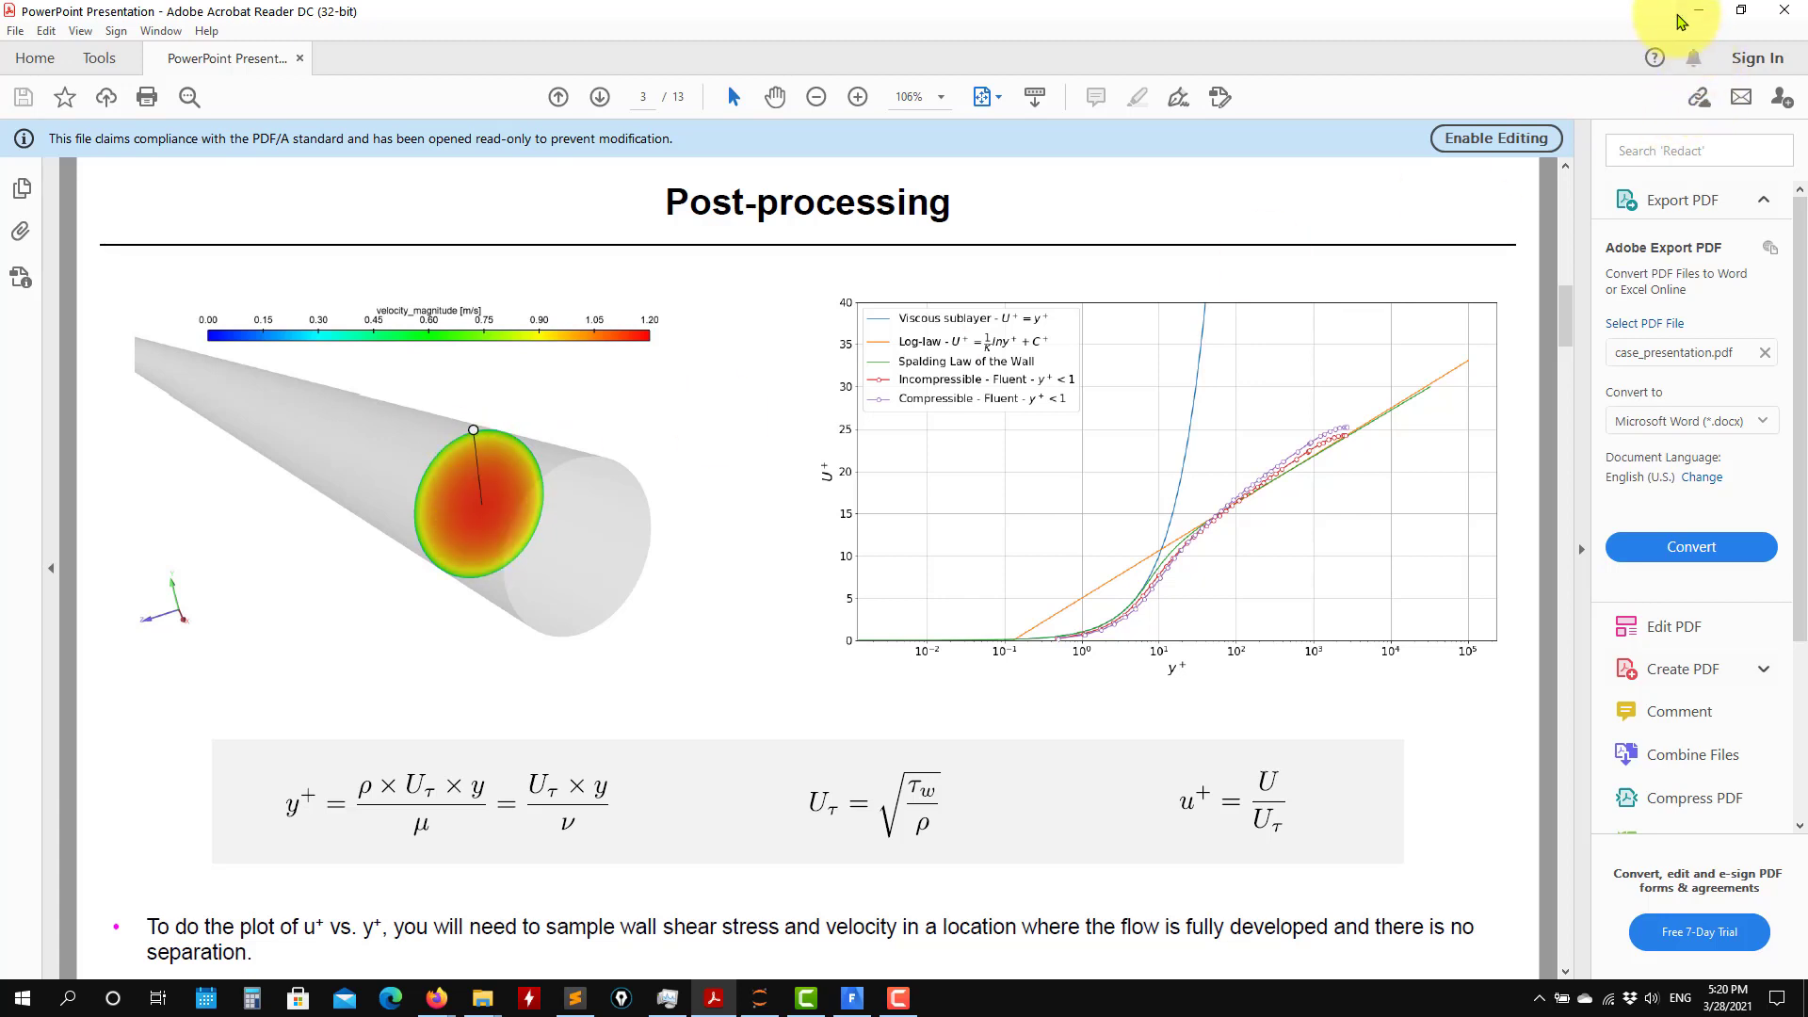
pyautogui.click(1684, 9)
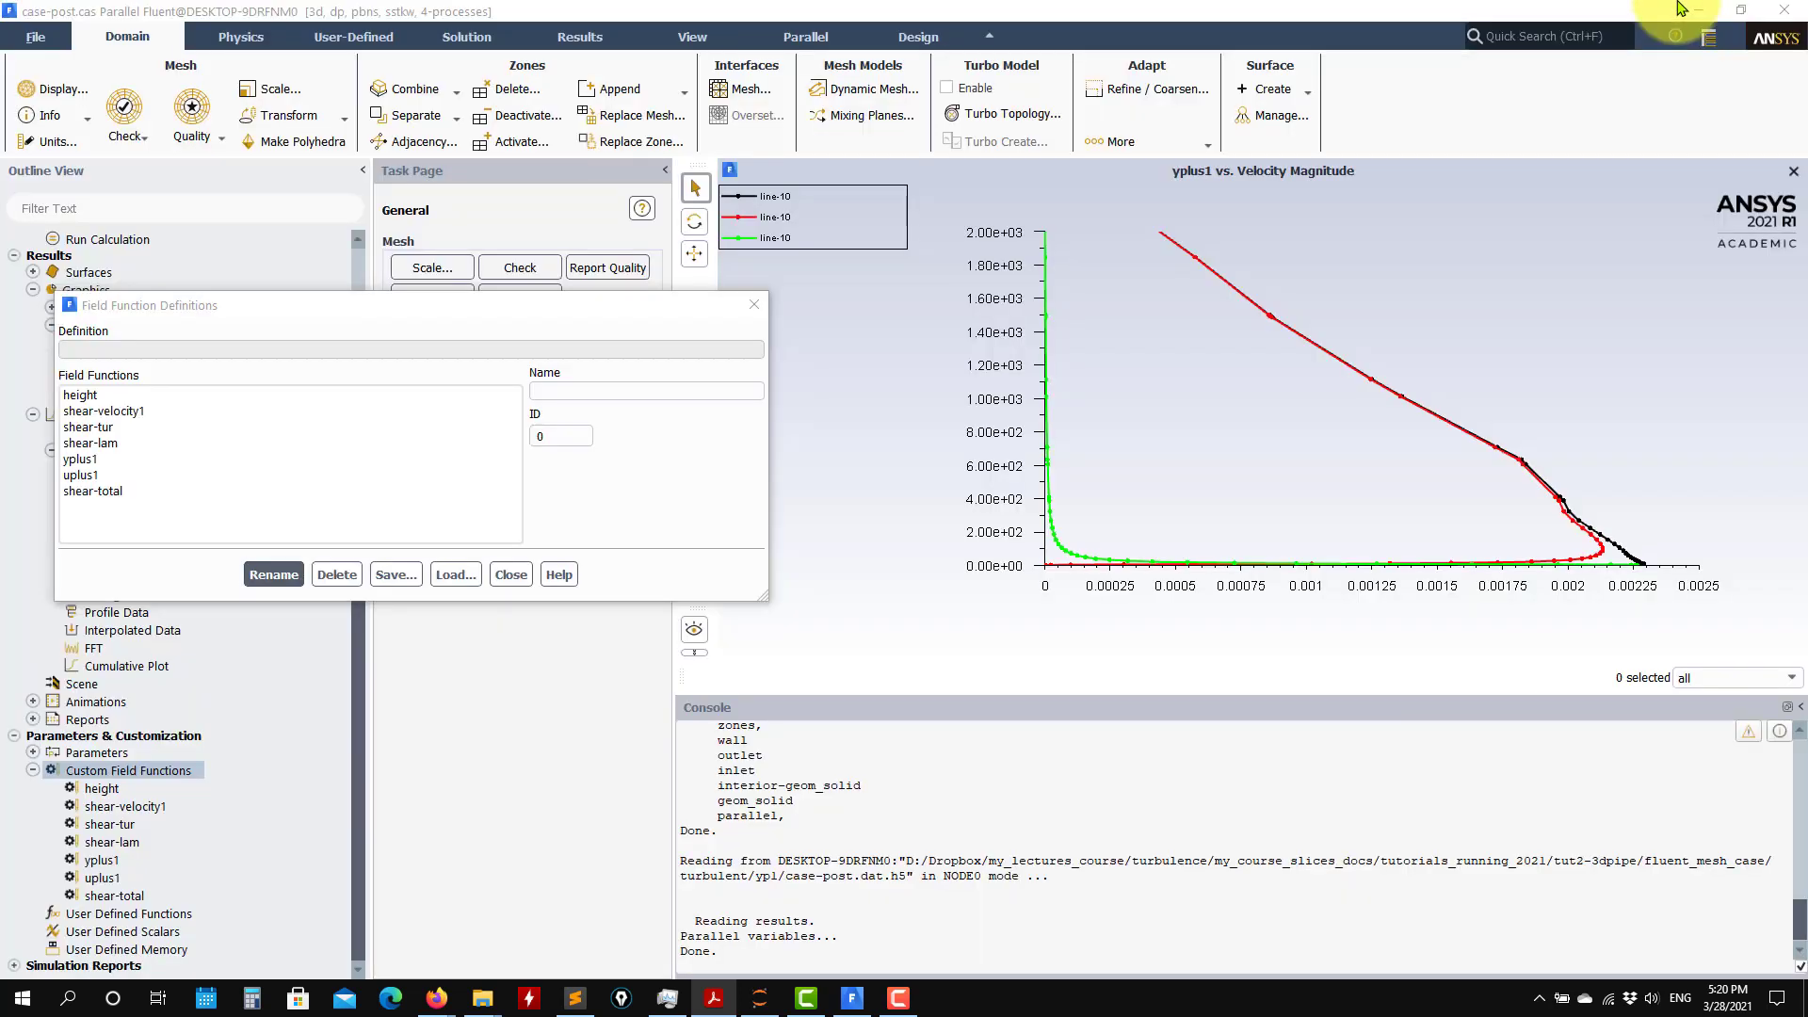
# - Examine the definition of the height custom field function
pyautogui.click(110, 395)
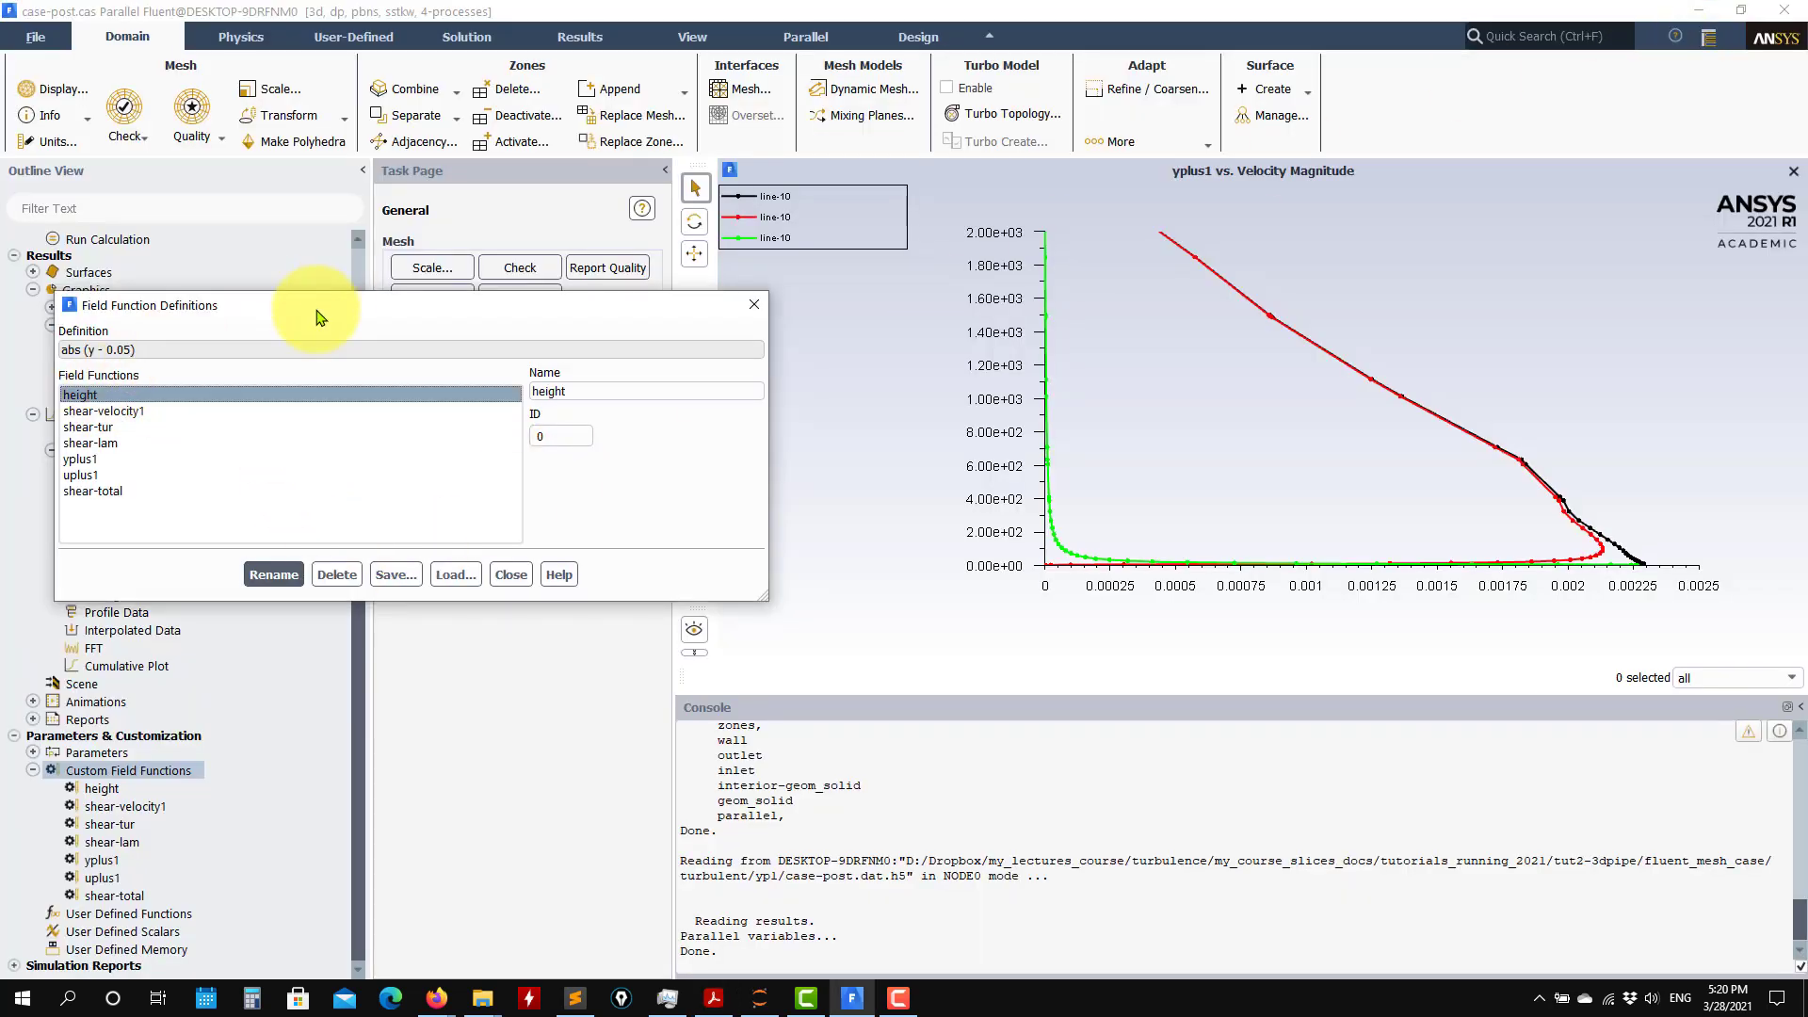
pyautogui.moveTo(314, 307); pyautogui.dragTo(550, 250)
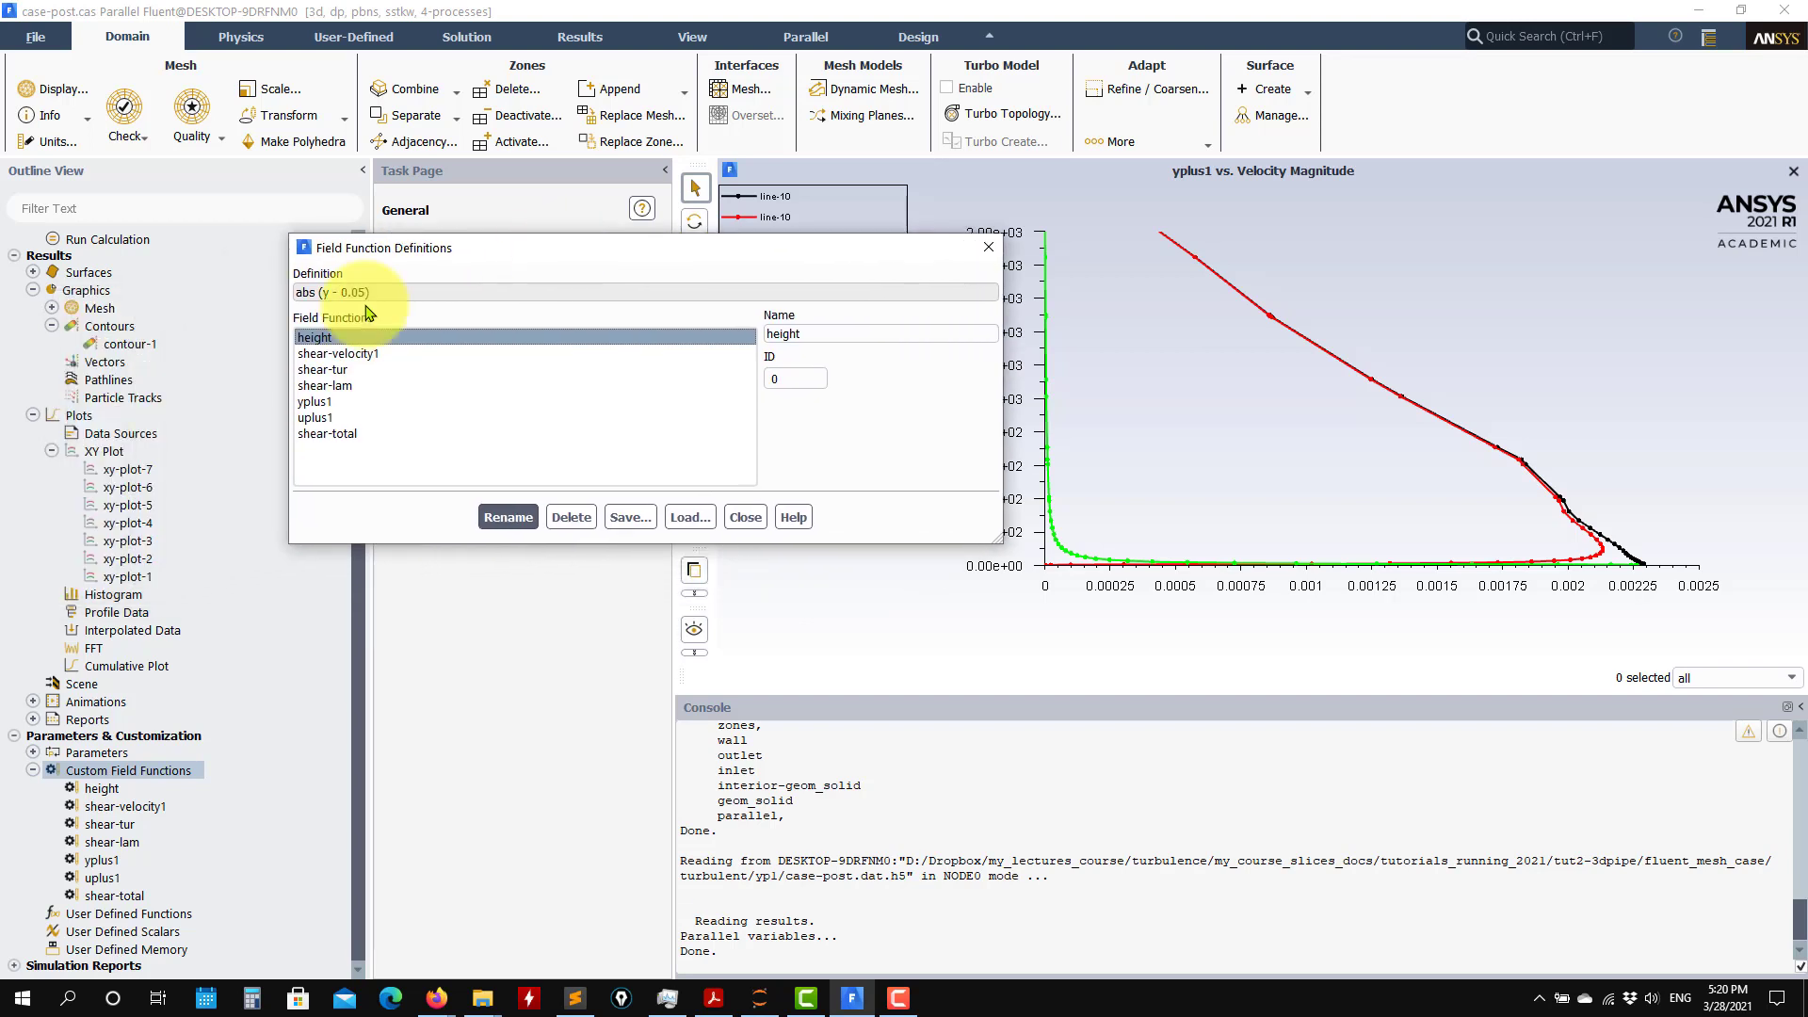
pyautogui.click(318, 338)
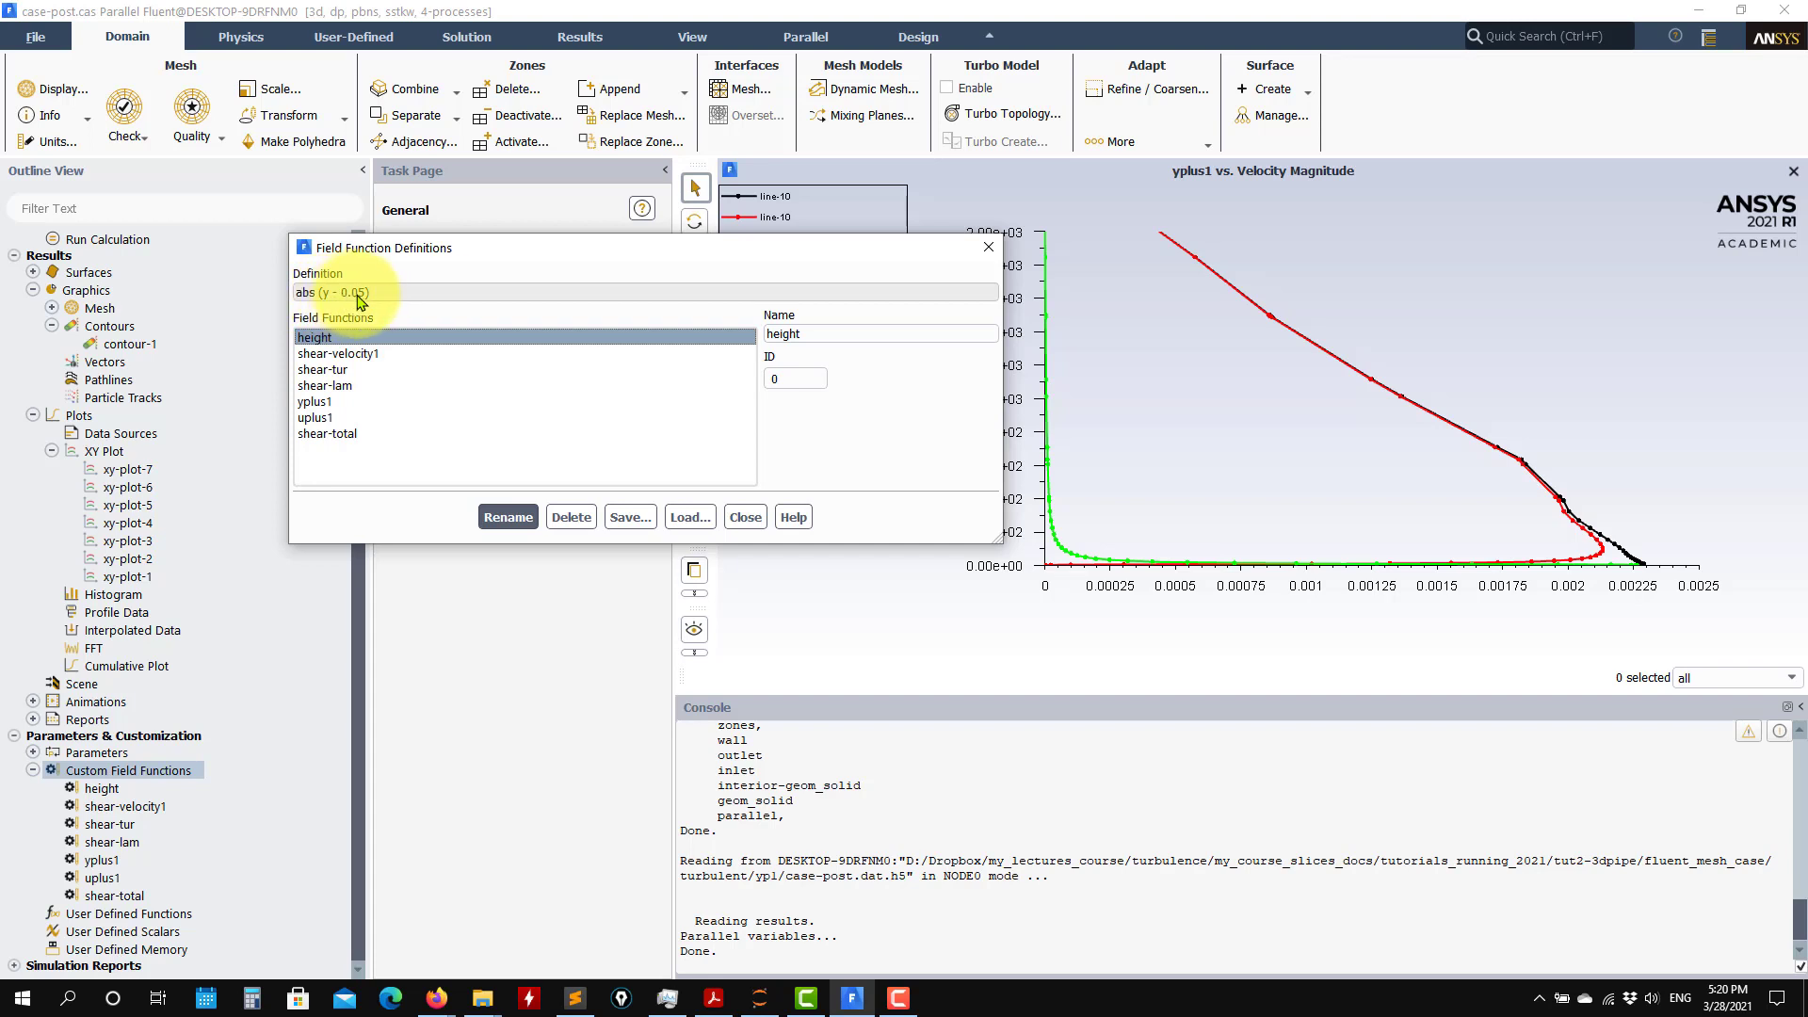
pyautogui.click(306, 339)
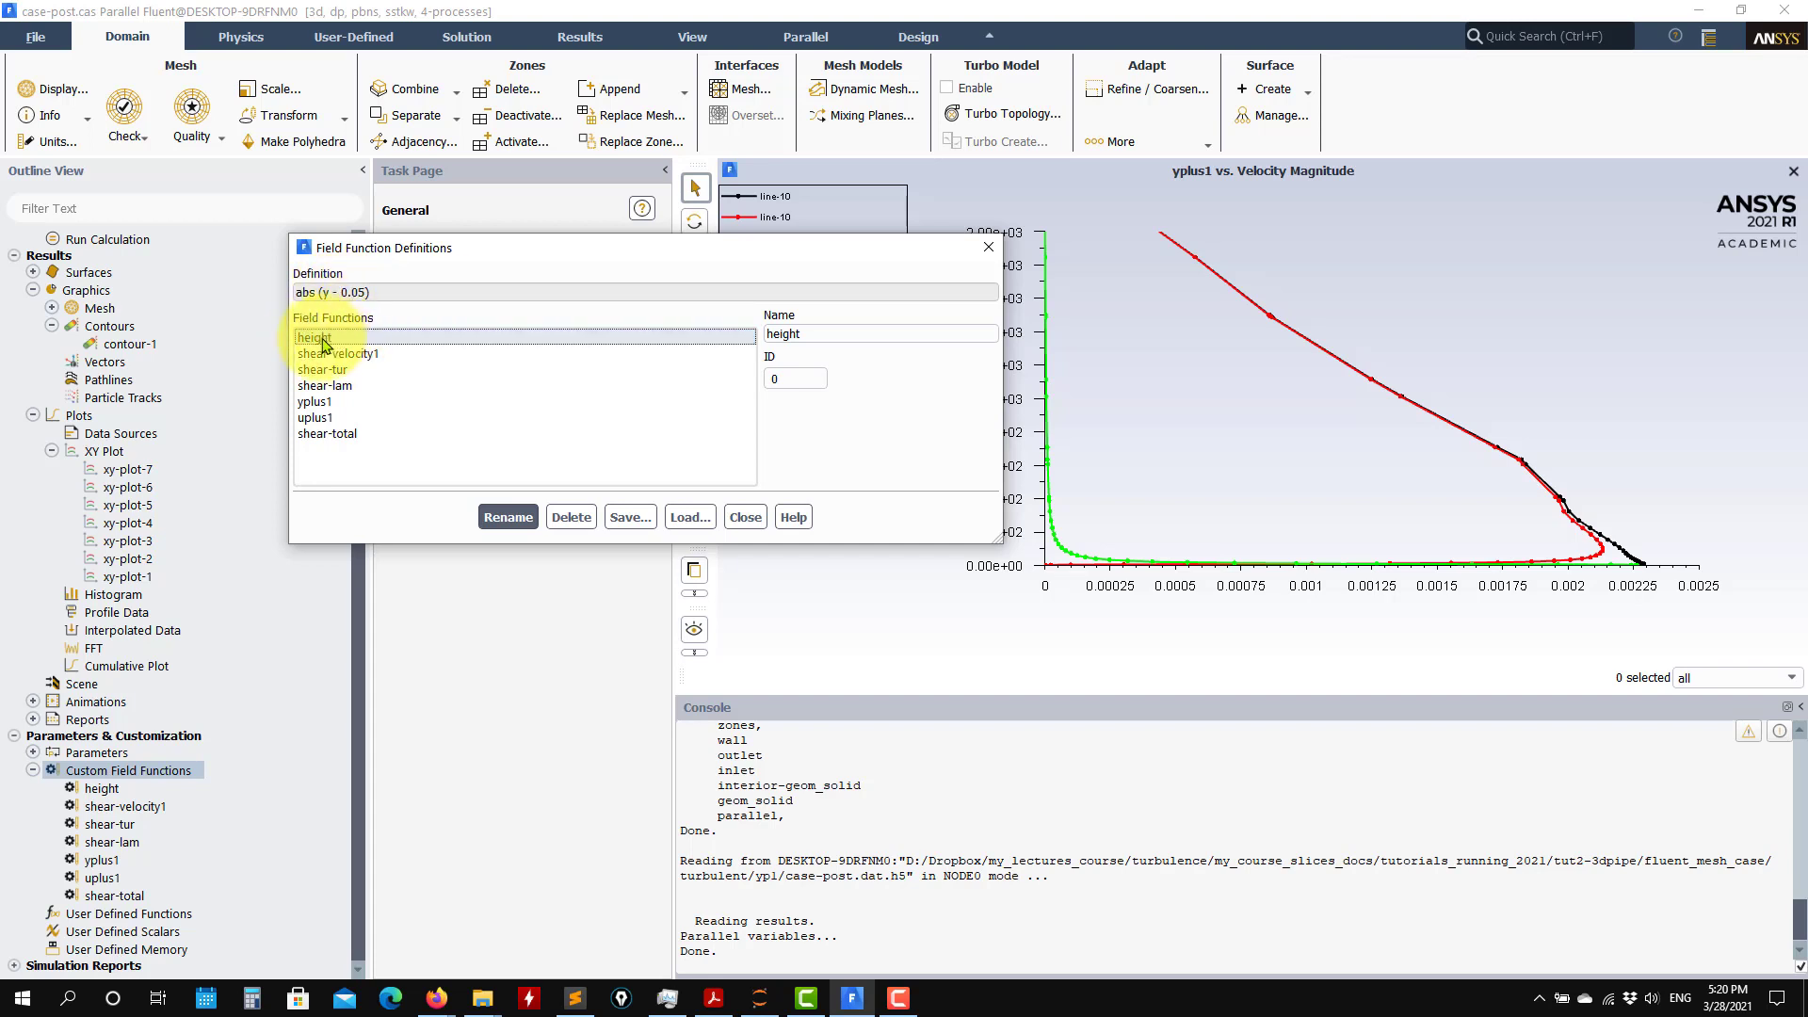
pyautogui.click(315, 337)
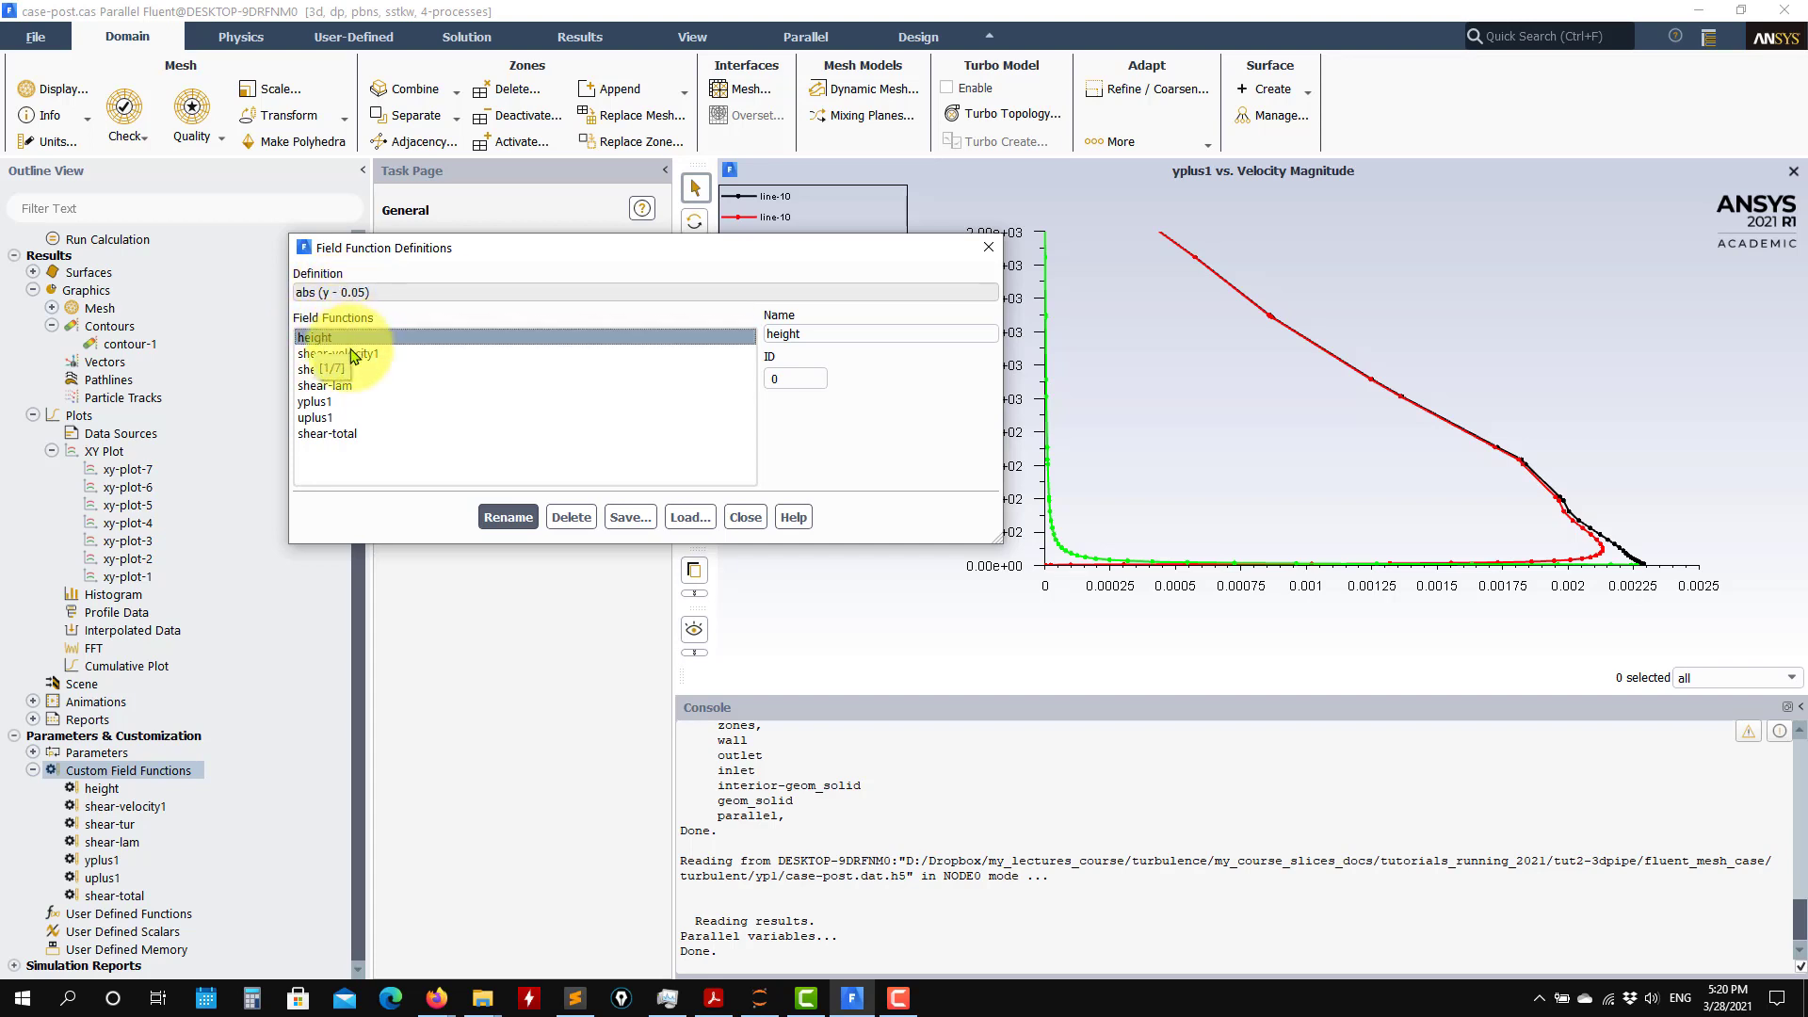
# - Examine the definitions of yplus1 and uplus1, including the shear velocity constant, and look through the list of line surfaces
pyautogui.click(324, 405)
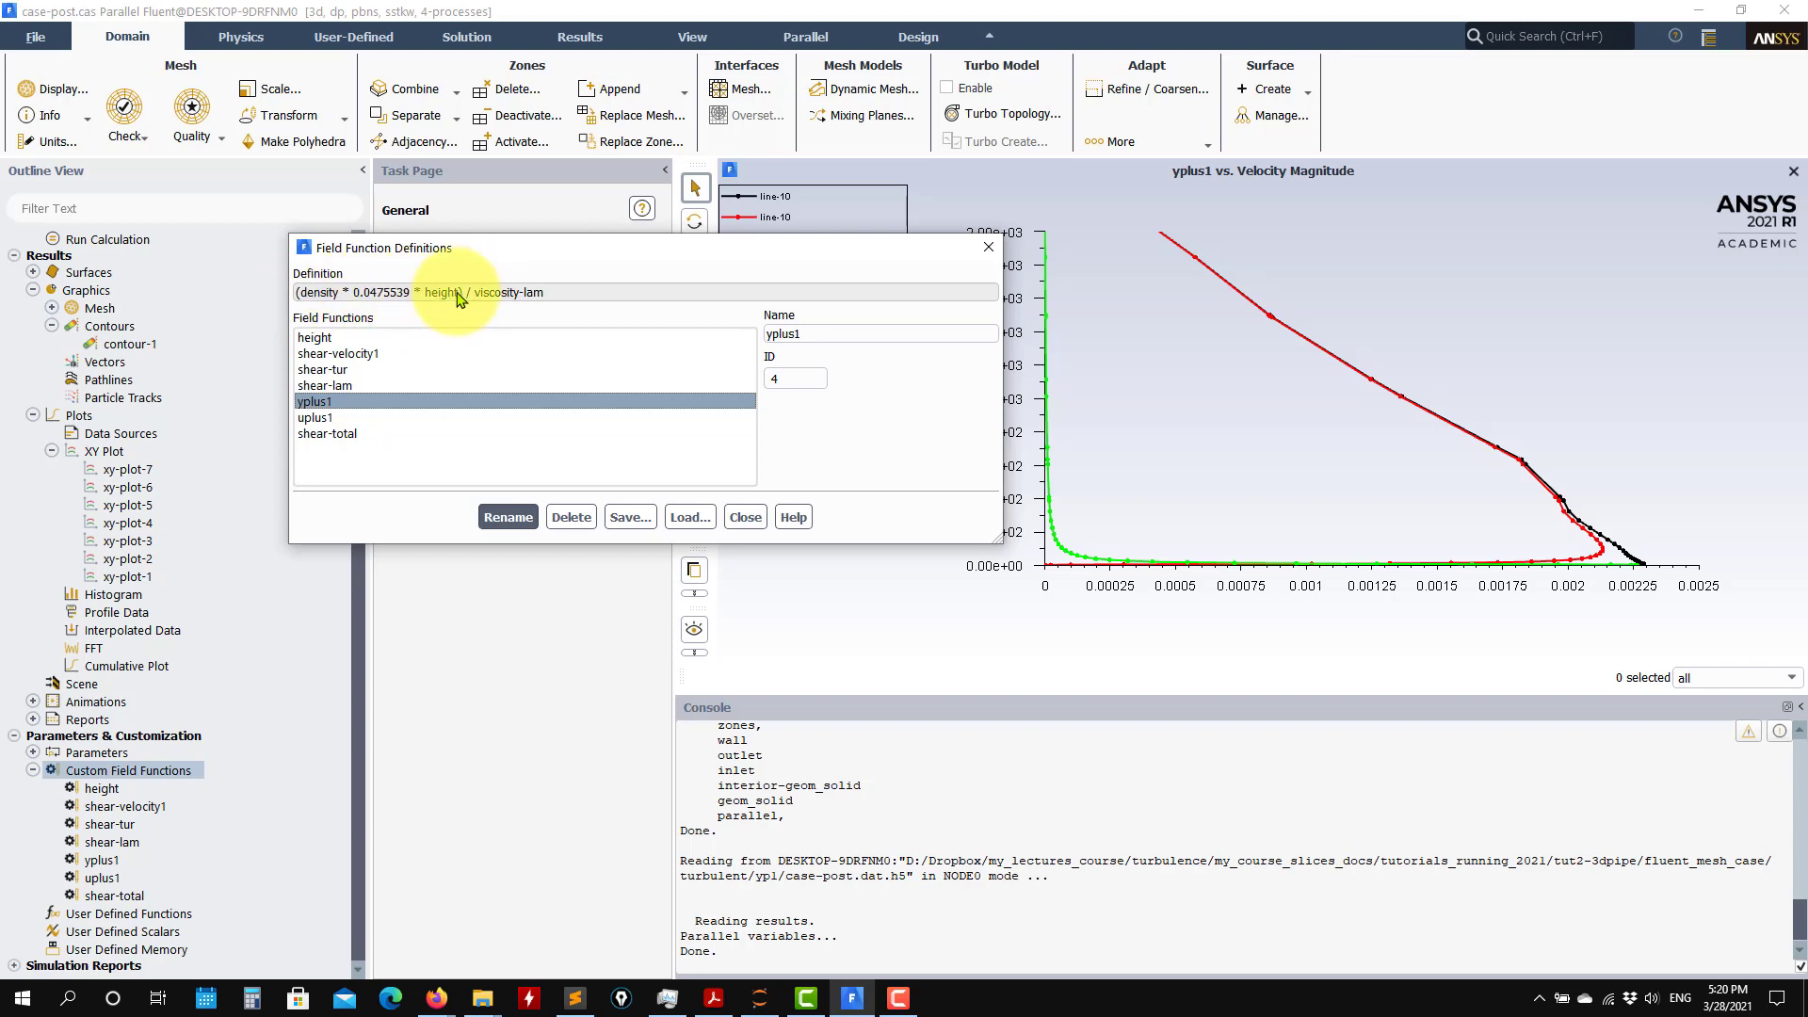
pyautogui.click(325, 417)
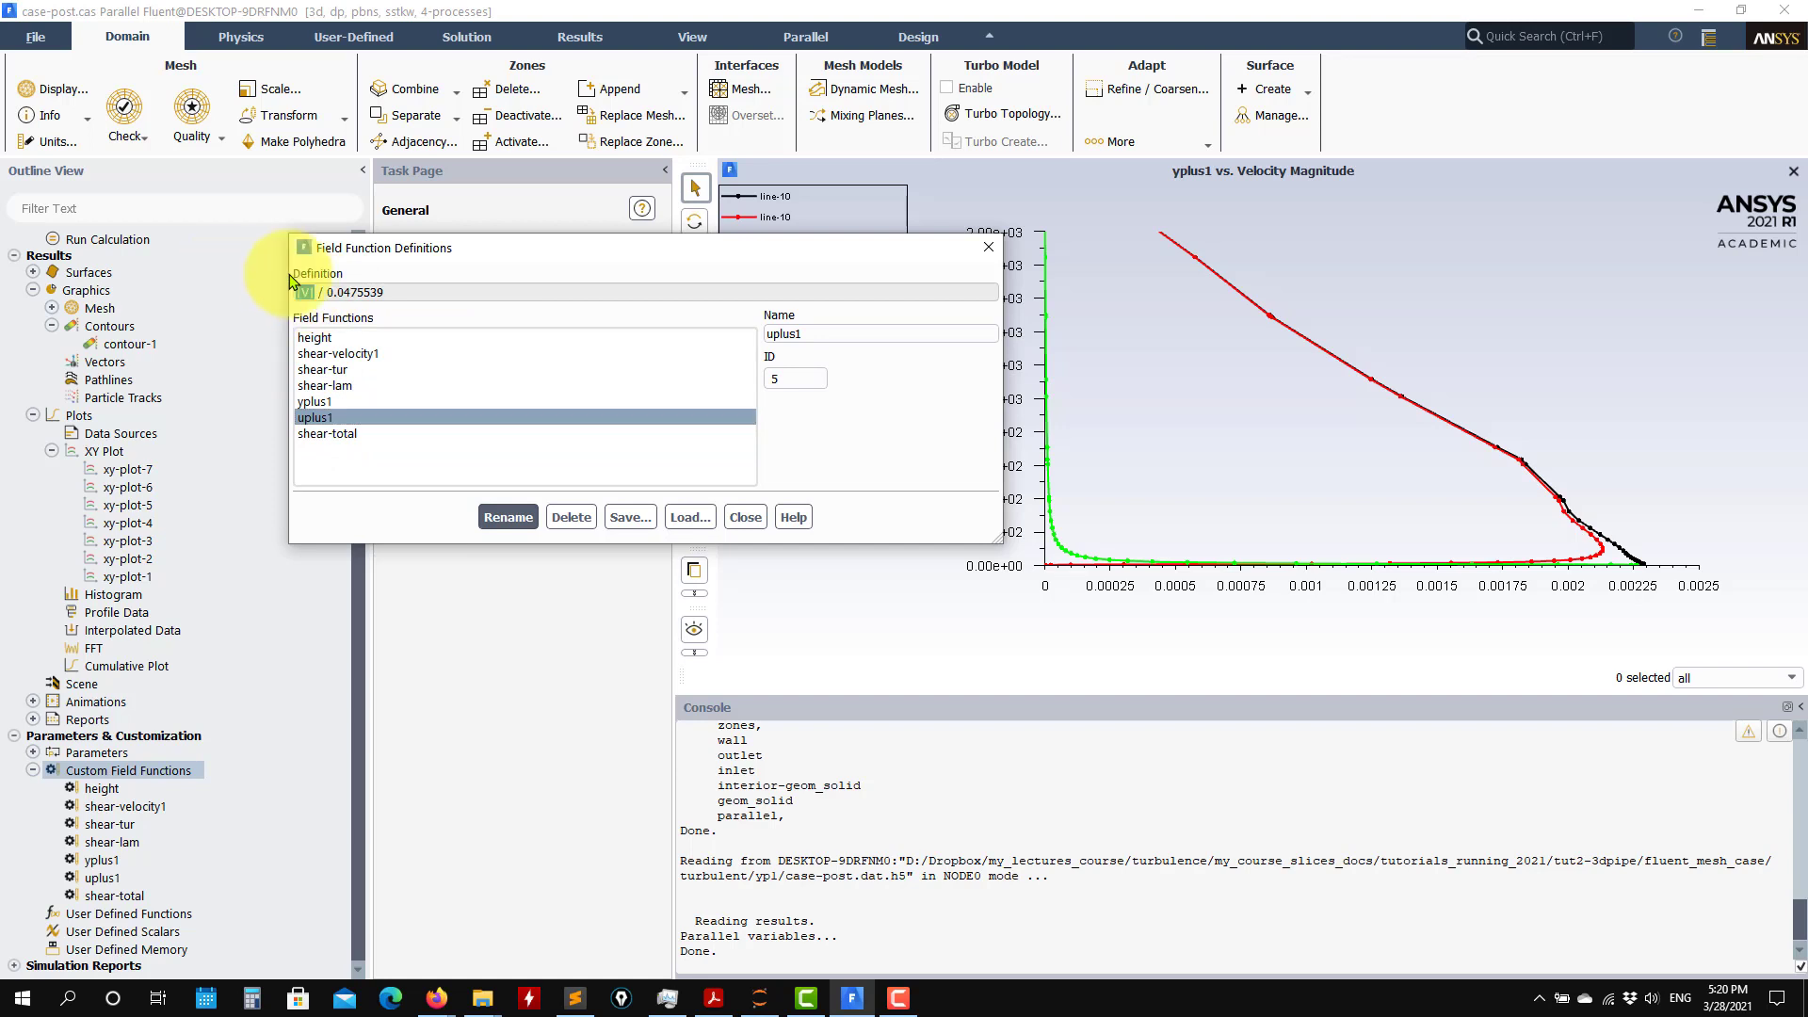
pyautogui.moveTo(423, 292); pyautogui.dragTo(341, 304)
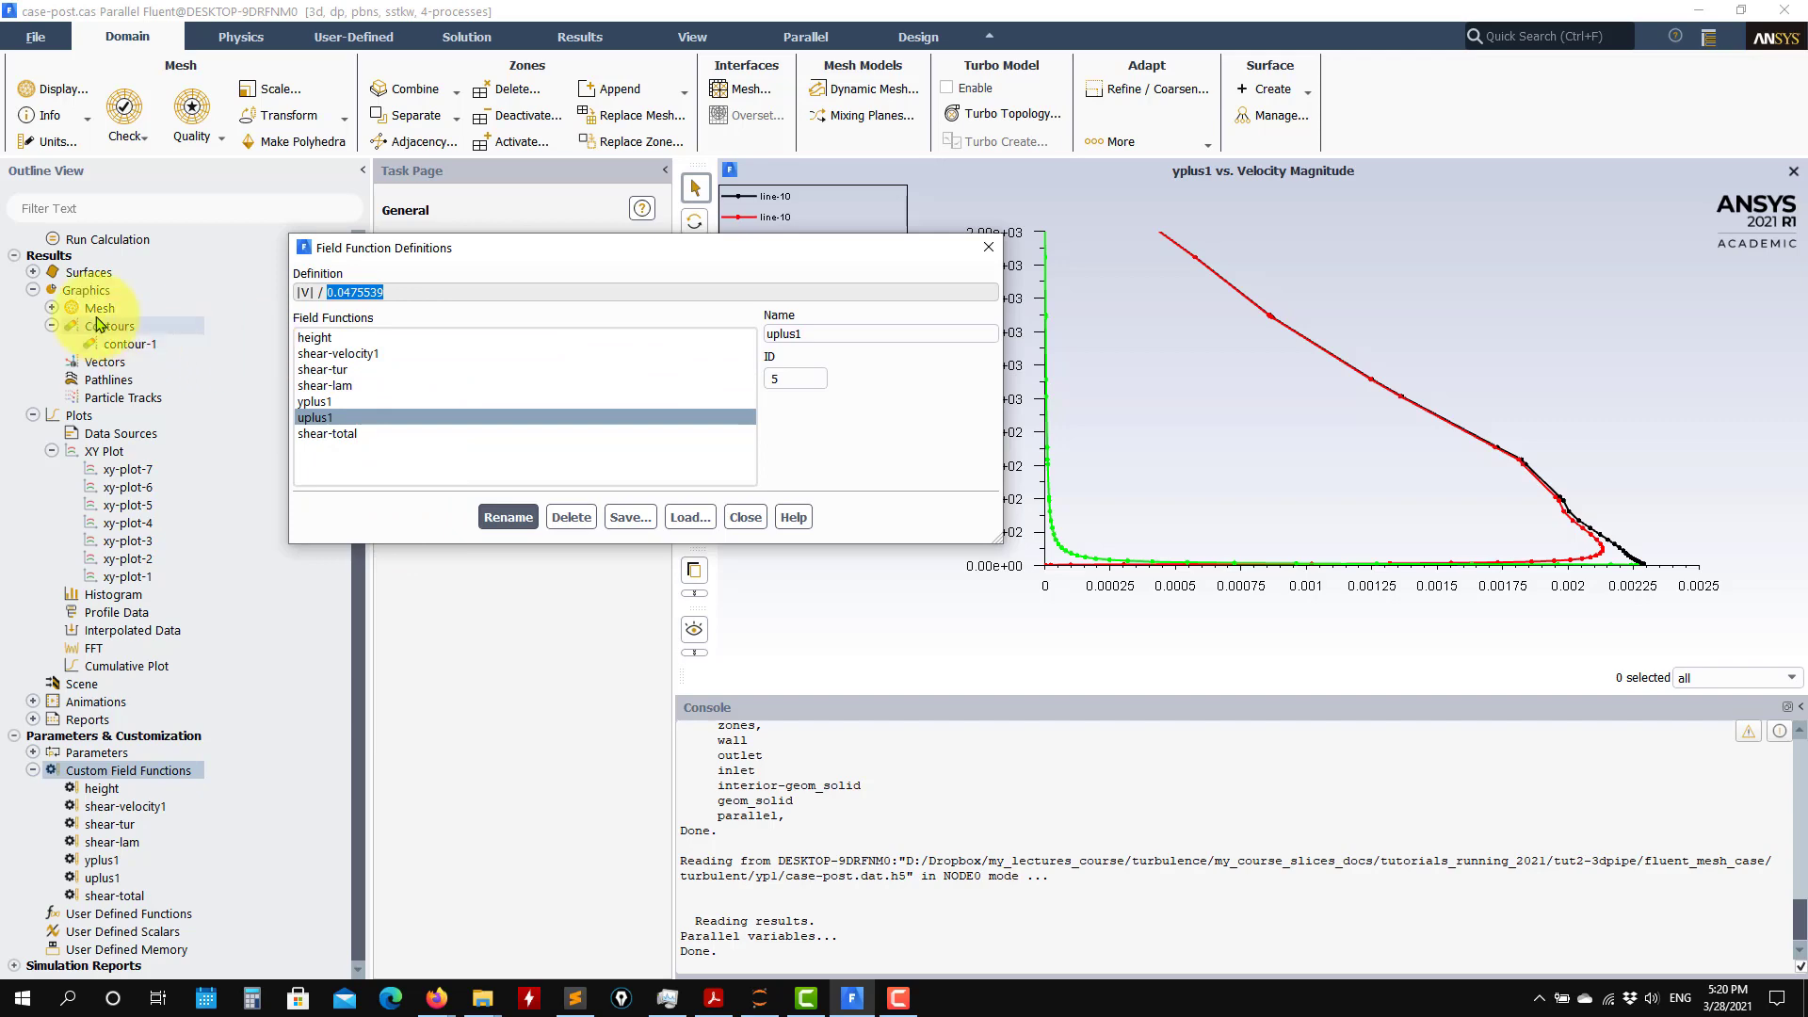
pyautogui.click(33, 272)
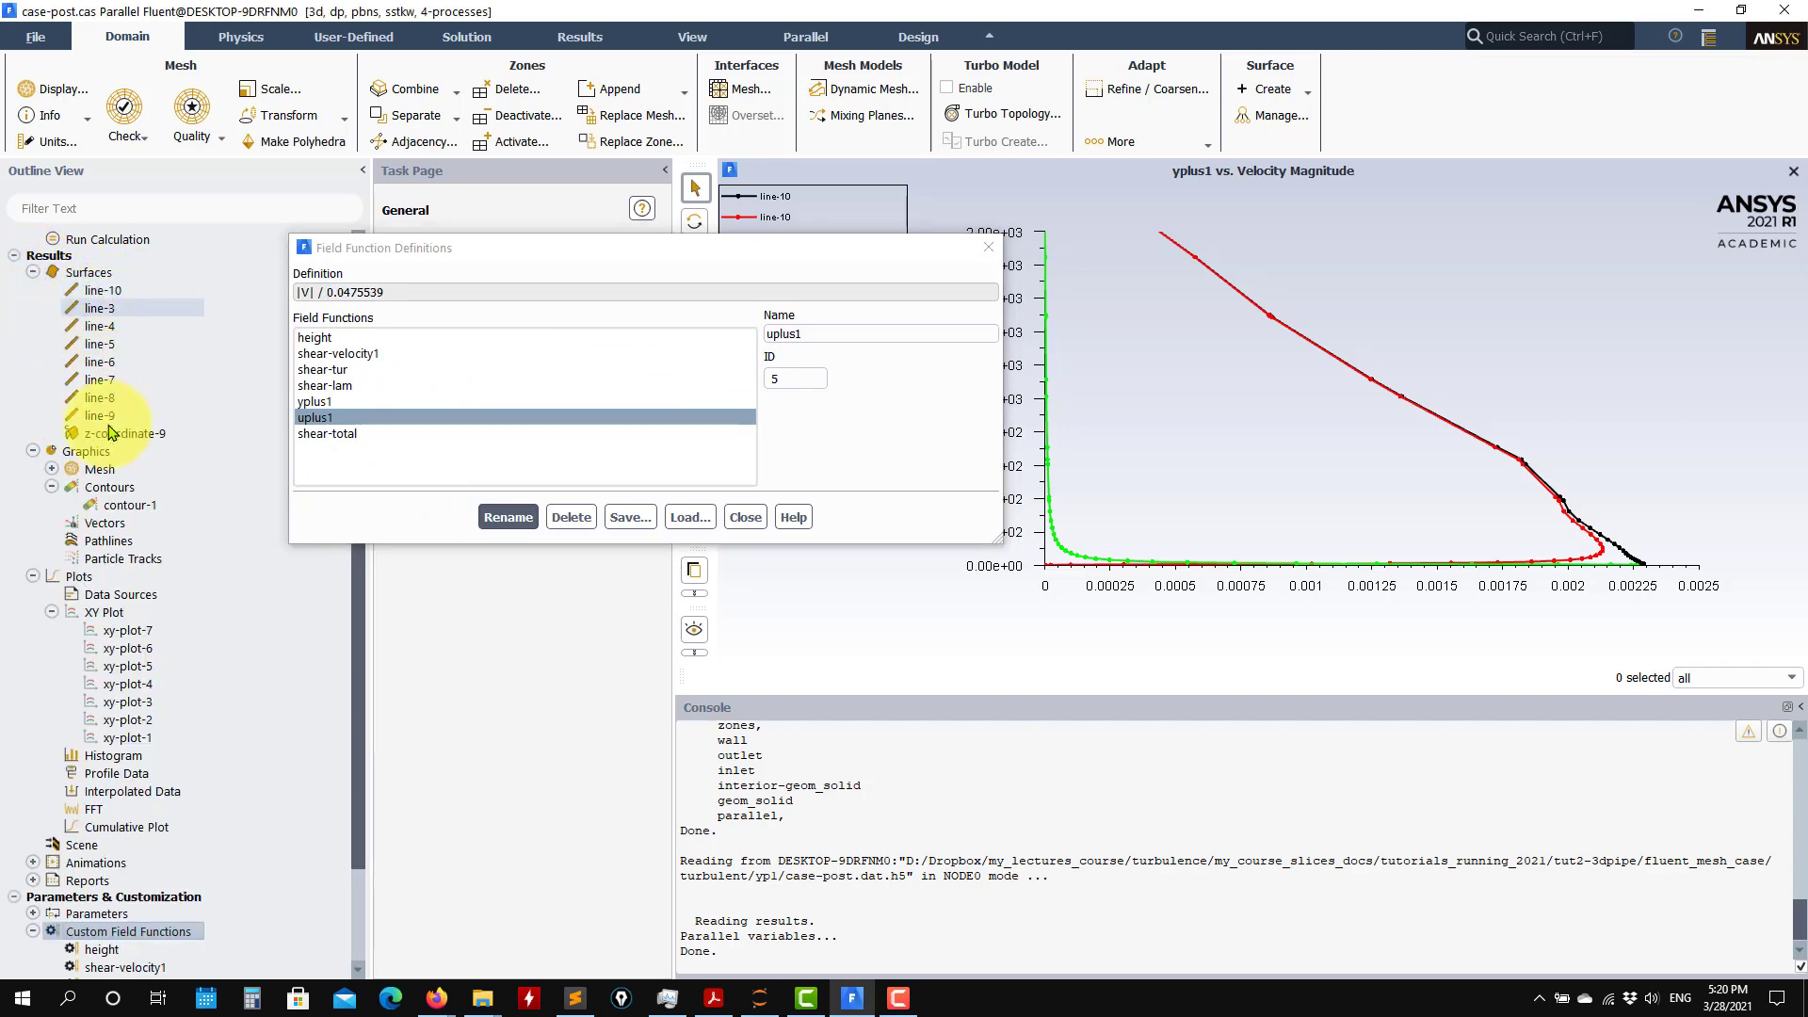
pyautogui.scroll(-3, 121, 753)
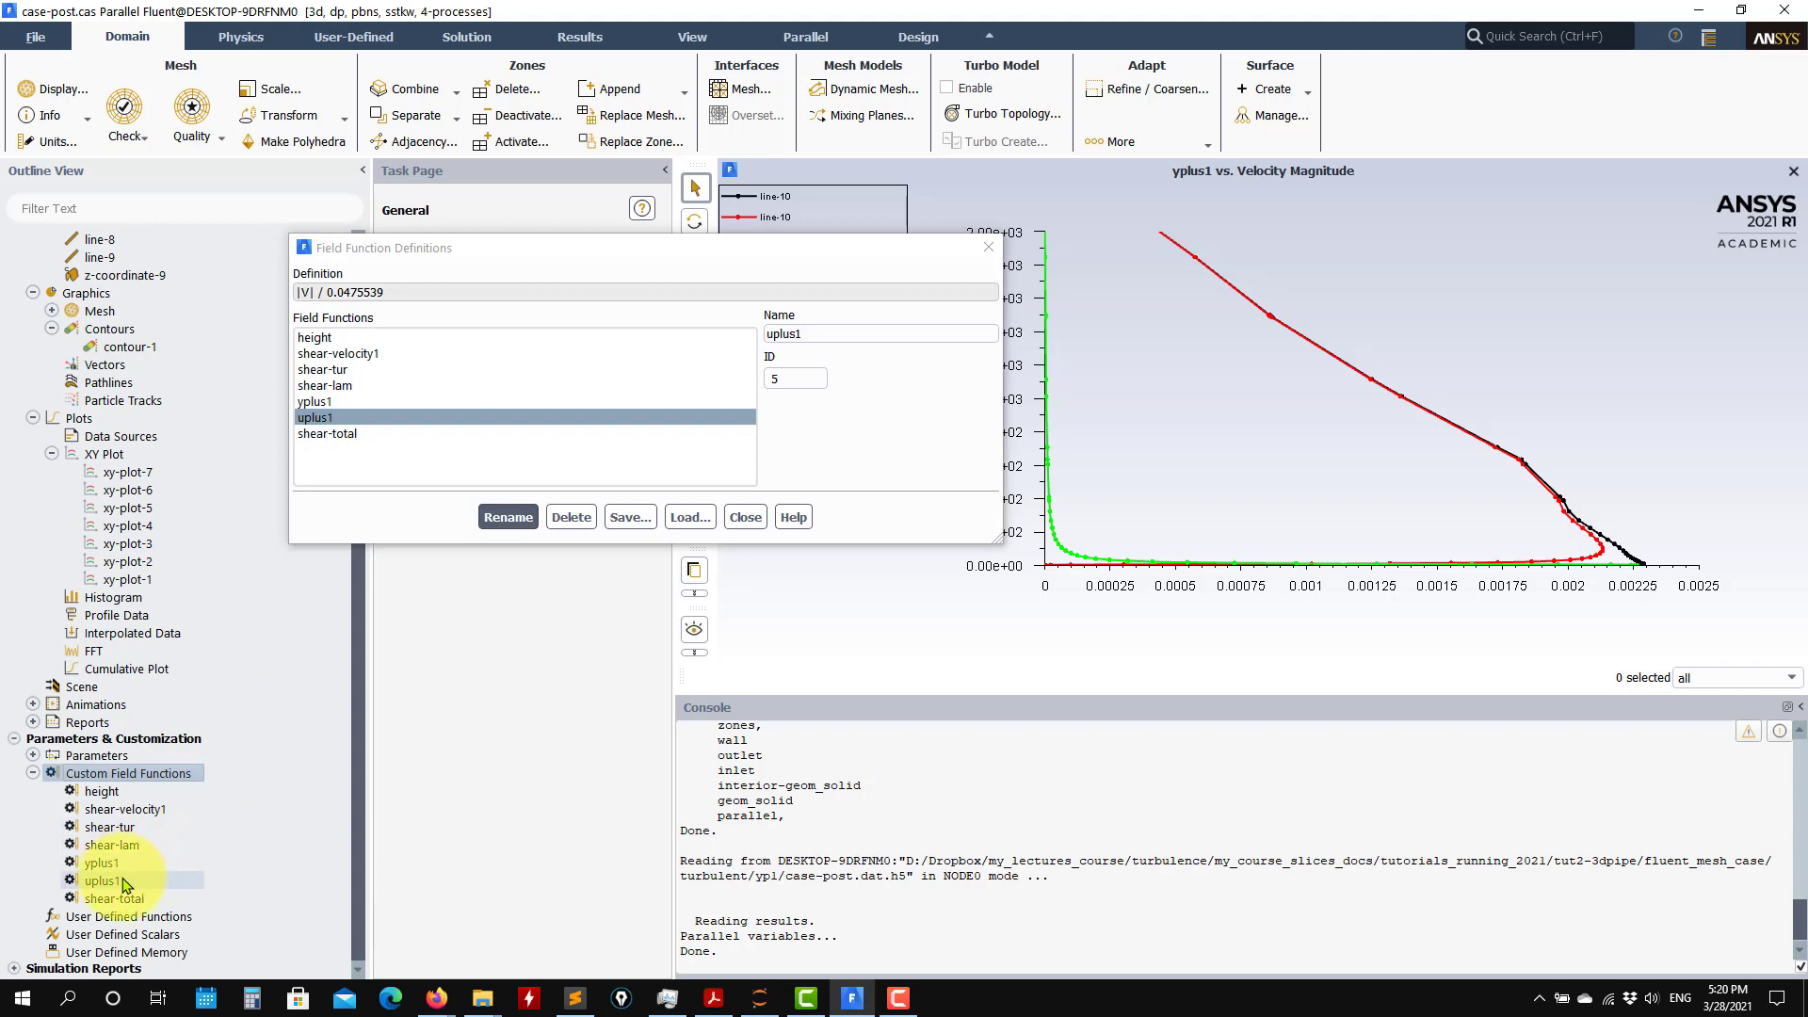
# - Examine the strain-rate and viscosity terms in the shear-lam and shear-tur definitions
pyautogui.click(338, 386)
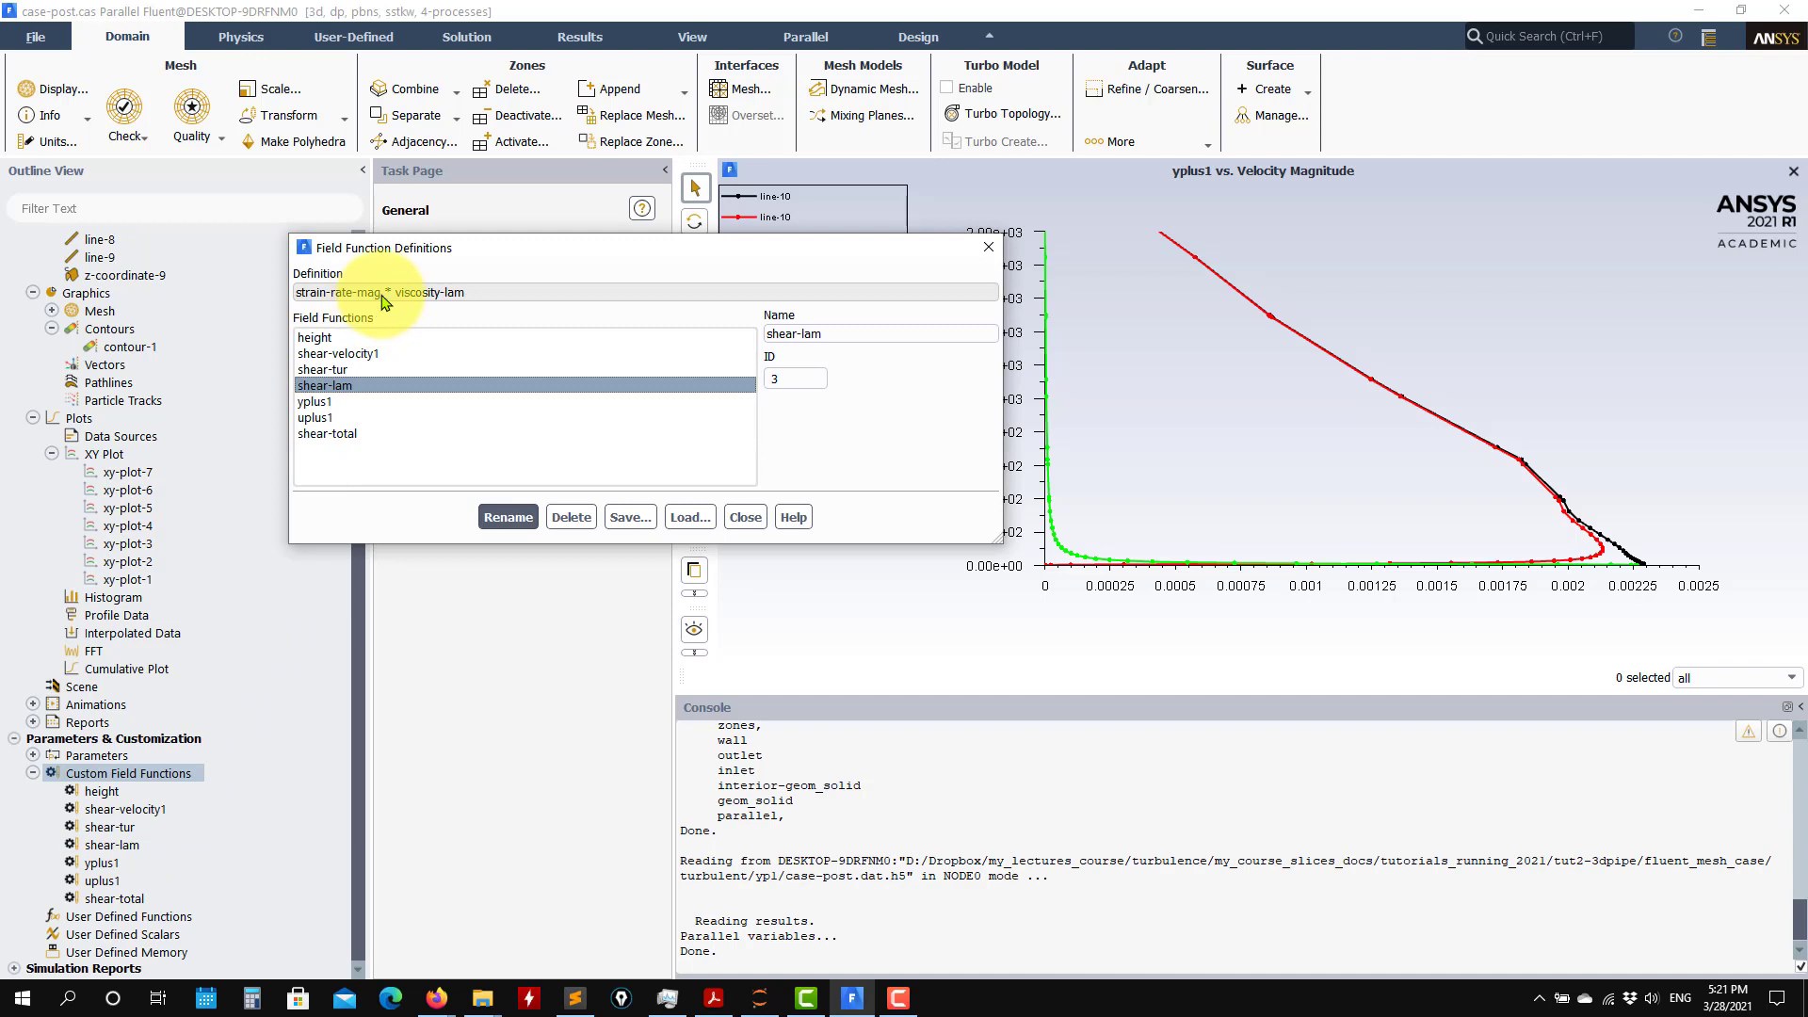
pyautogui.moveTo(382, 294); pyautogui.dragTo(261, 297)
pyautogui.moveTo(454, 292); pyautogui.dragTo(383, 301)
pyautogui.click(326, 370)
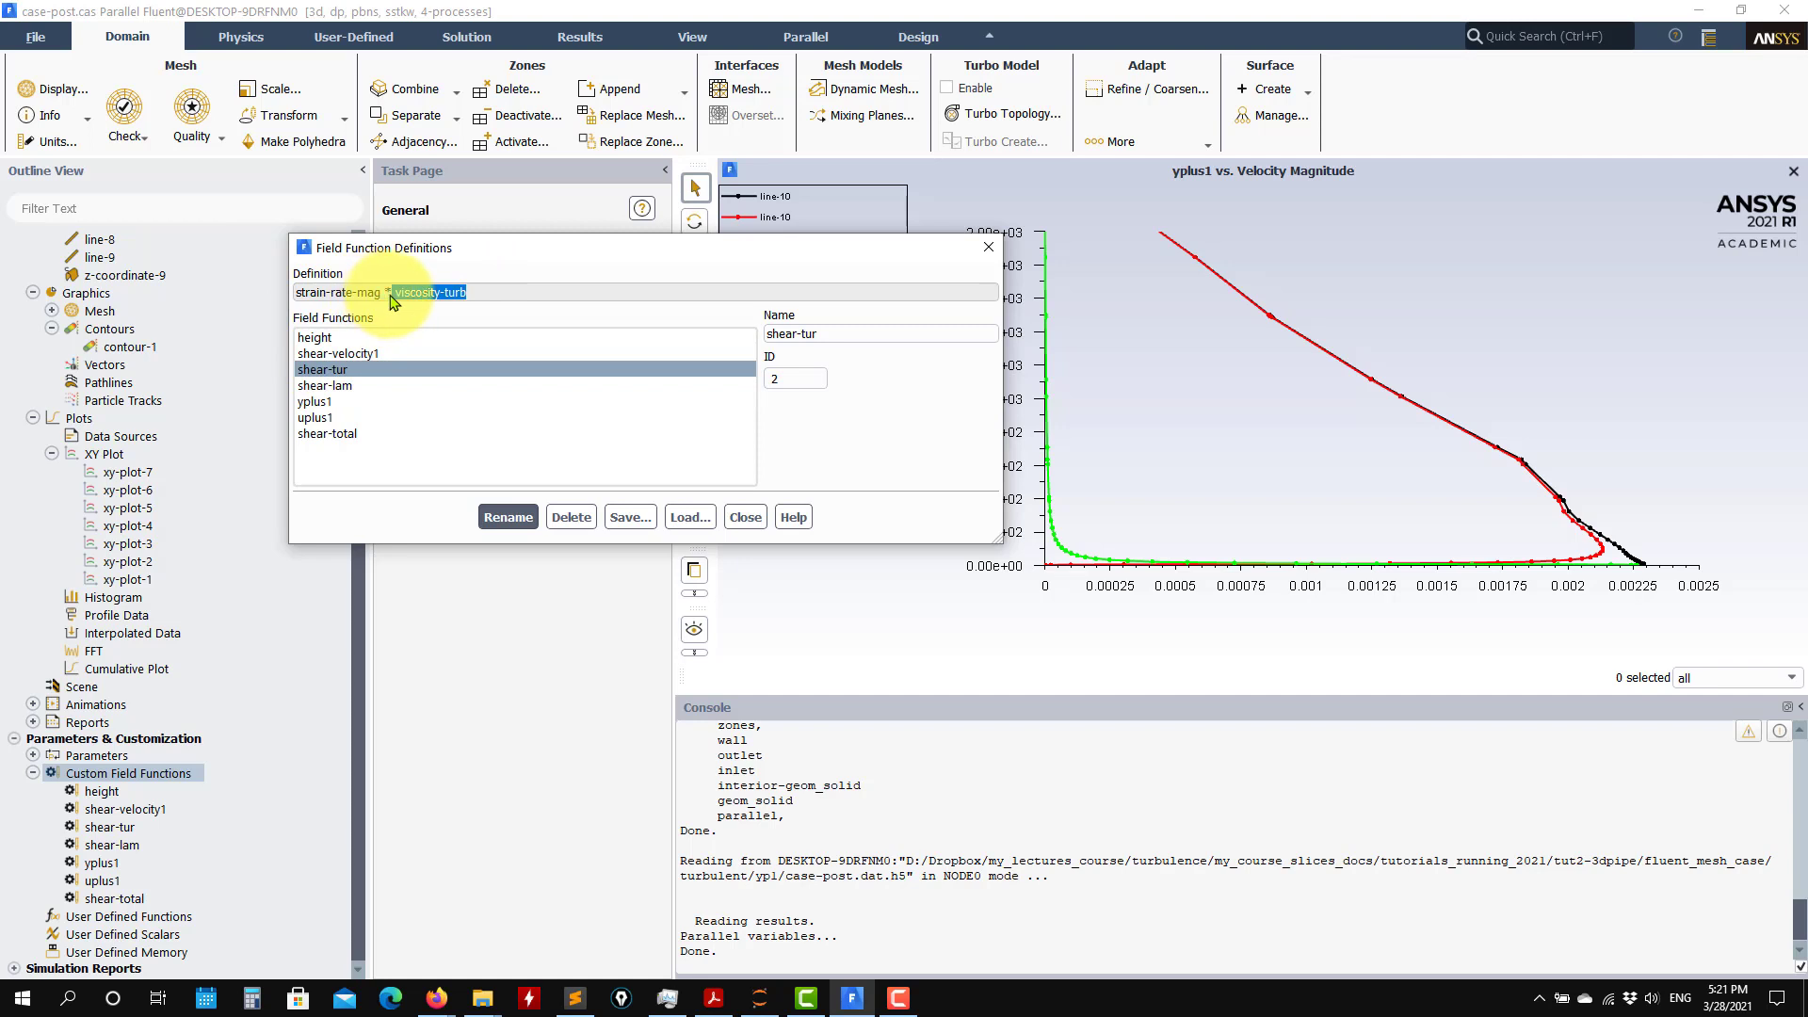
pyautogui.click(359, 356)
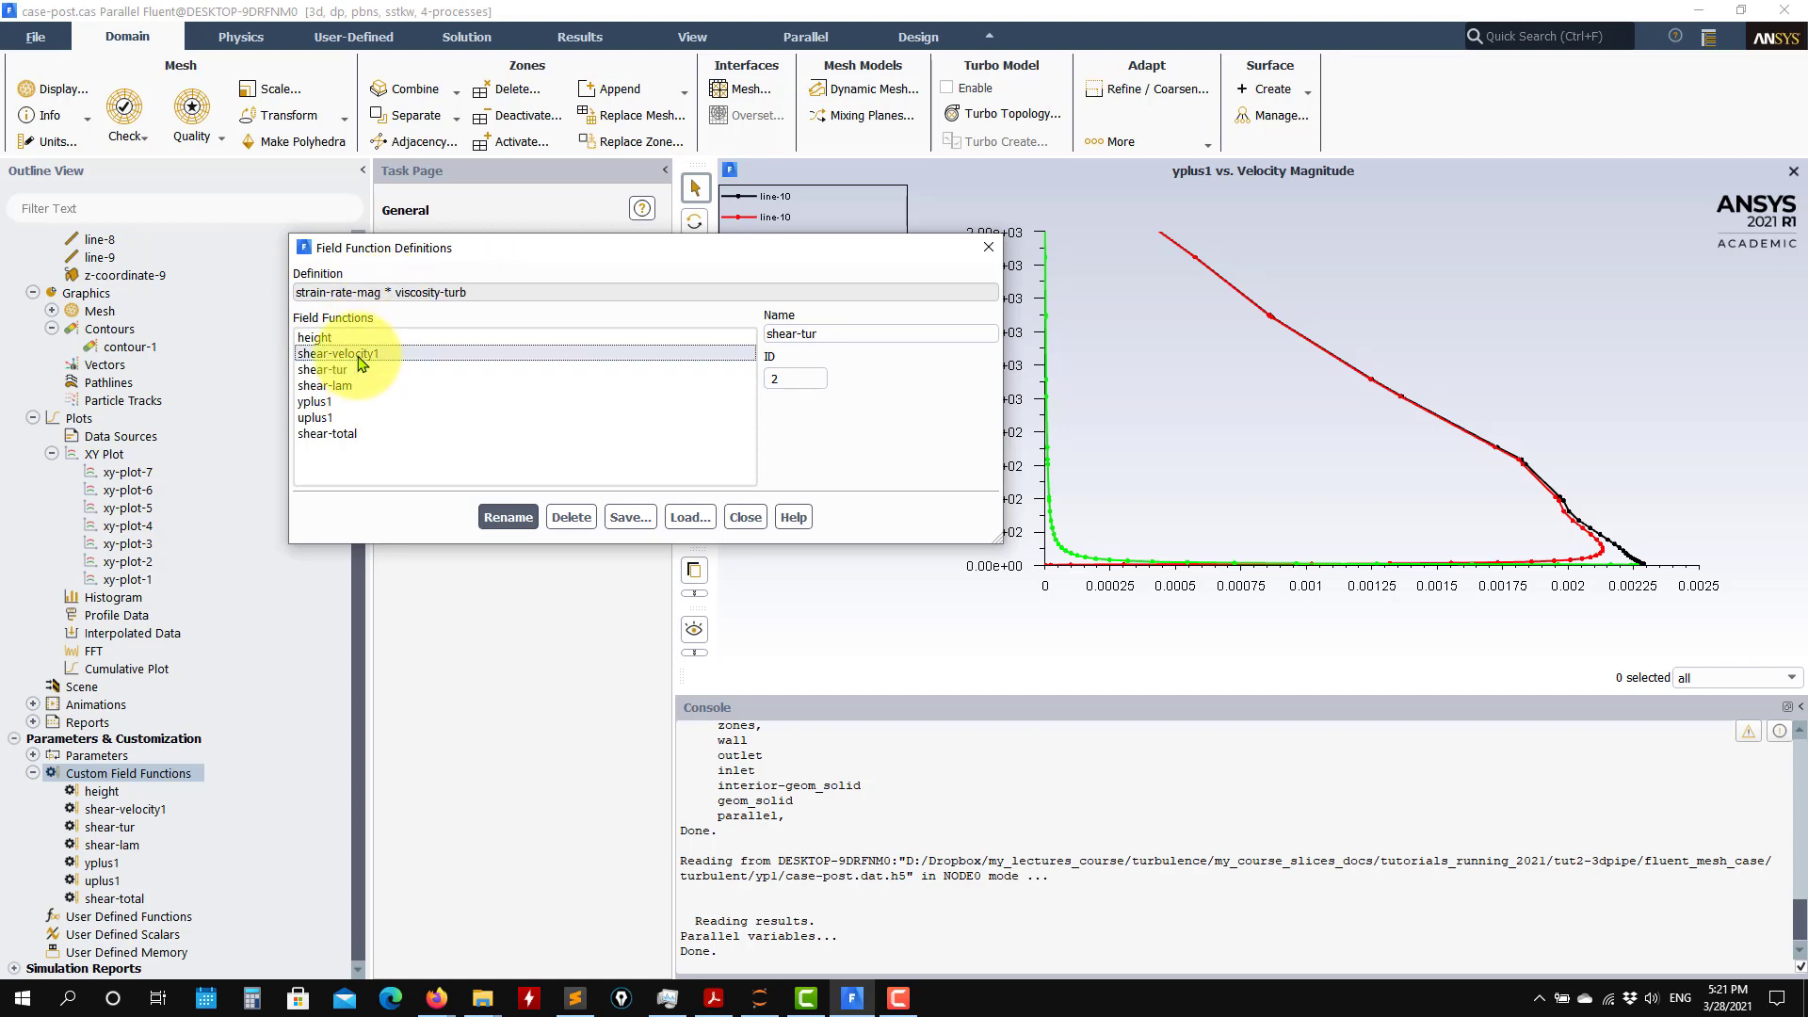
# - Examine the definitions of shear-total and shear-velocity1, and close the field function manager
pyautogui.click(342, 432)
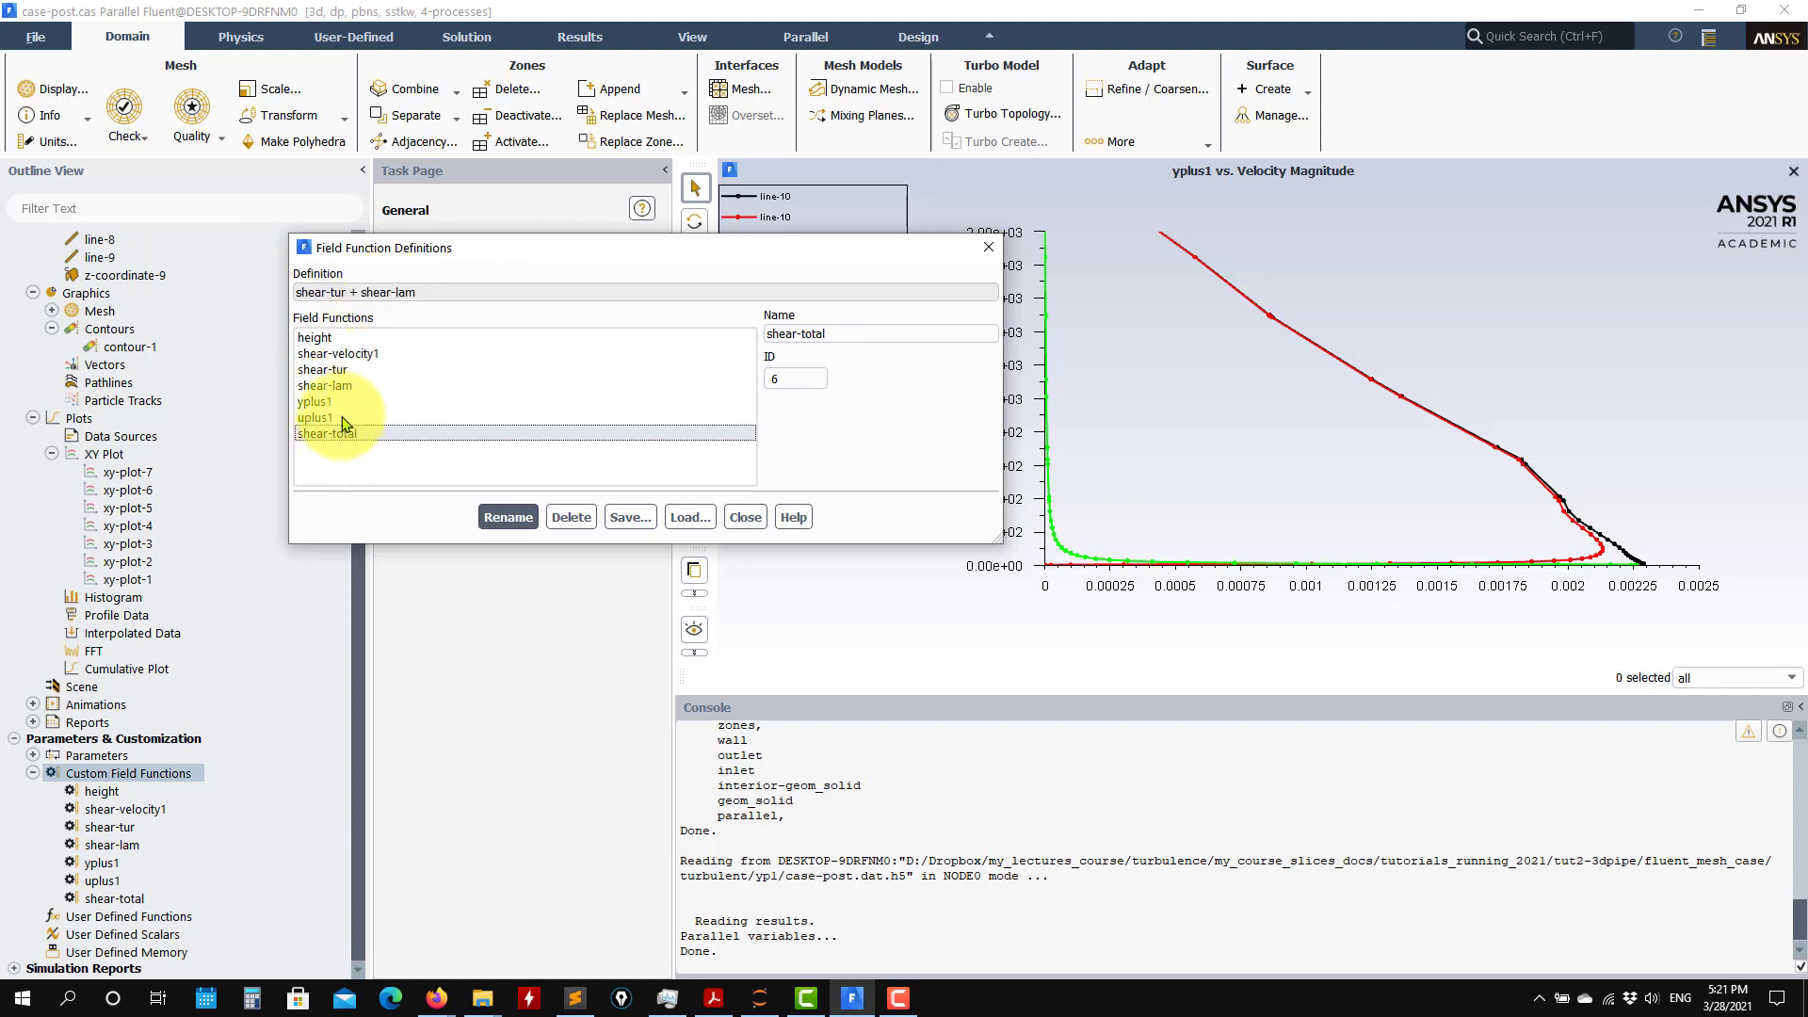
pyautogui.doubleClick(351, 299)
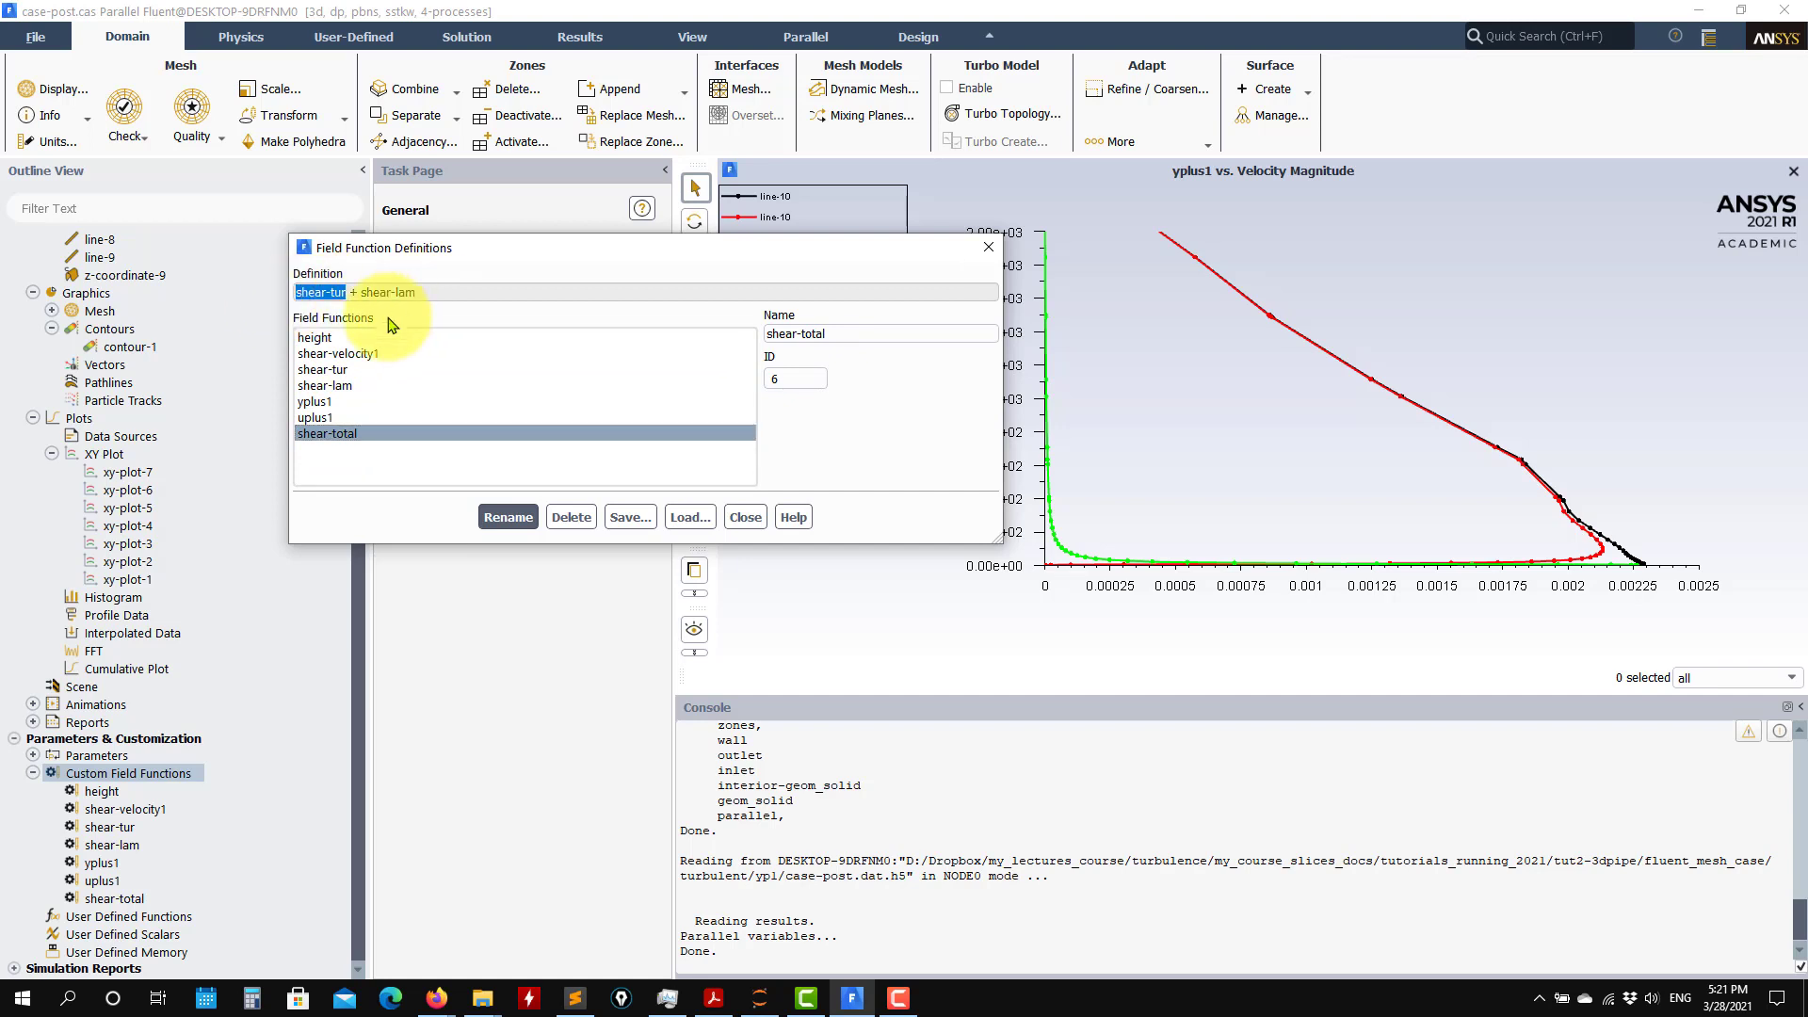
pyautogui.click(358, 354)
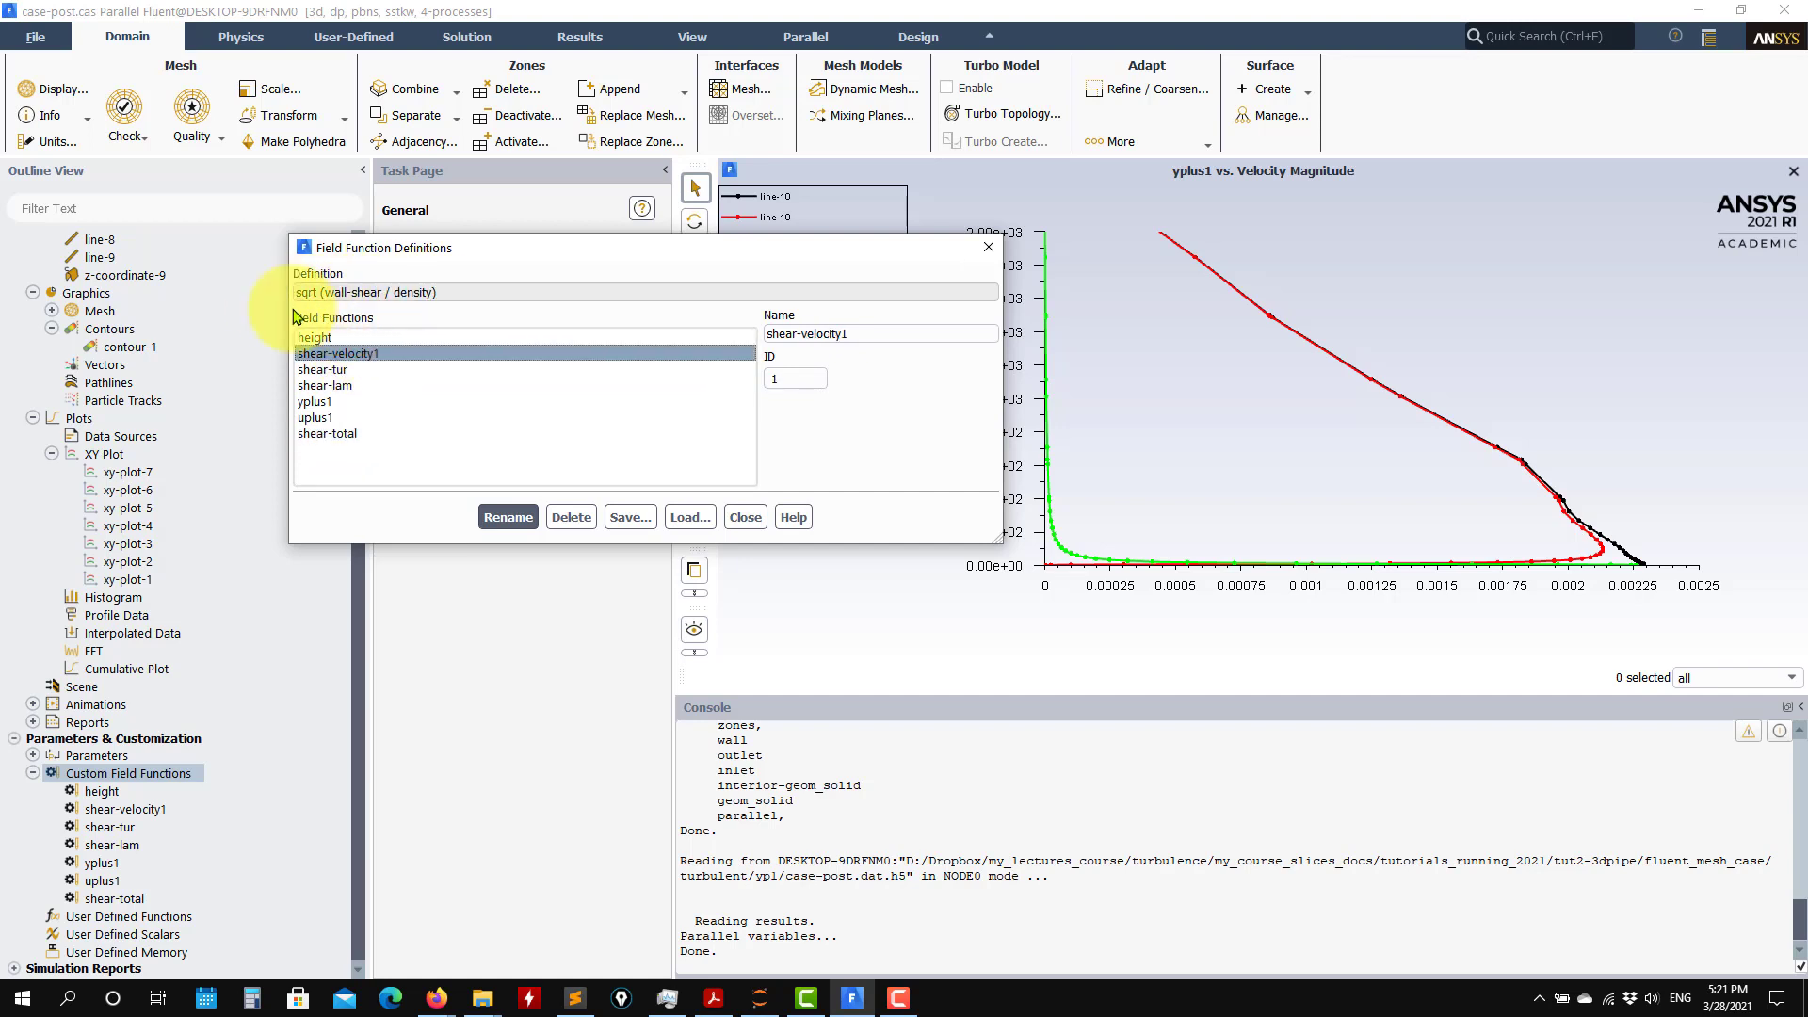
pyautogui.moveTo(385, 299); pyautogui.dragTo(314, 296)
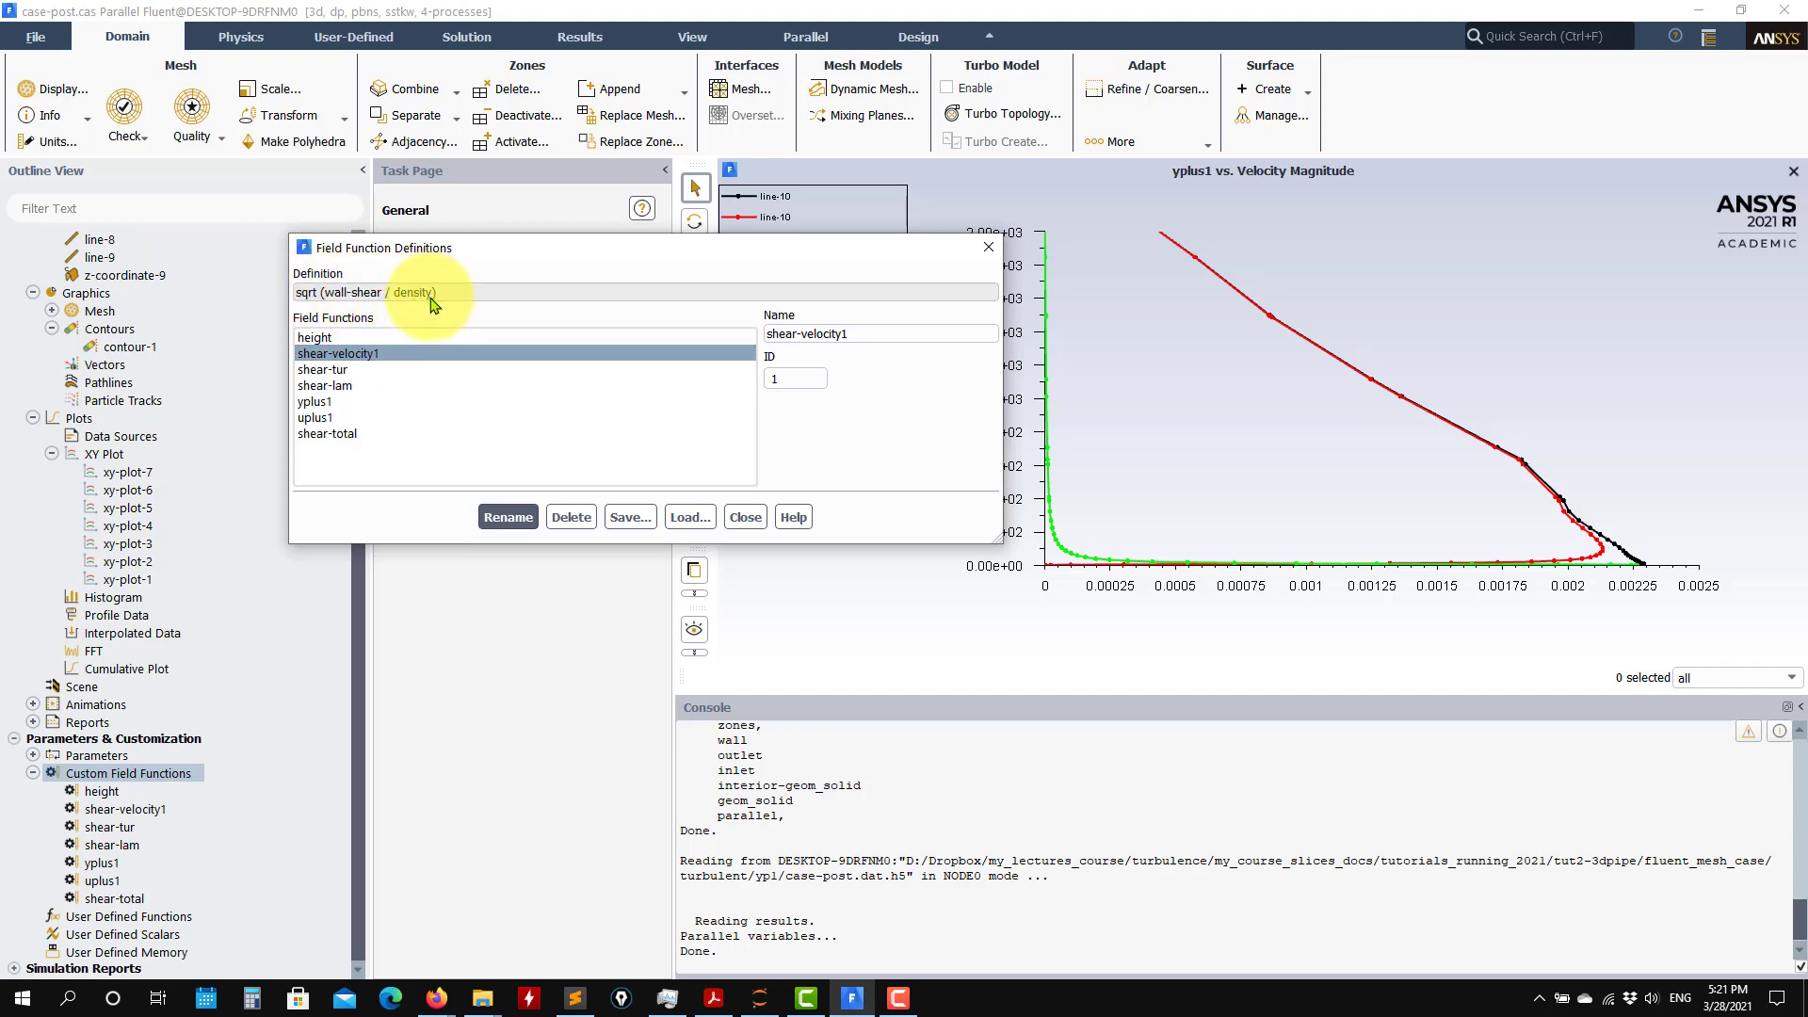
pyautogui.moveTo(432, 302); pyautogui.dragTo(333, 299)
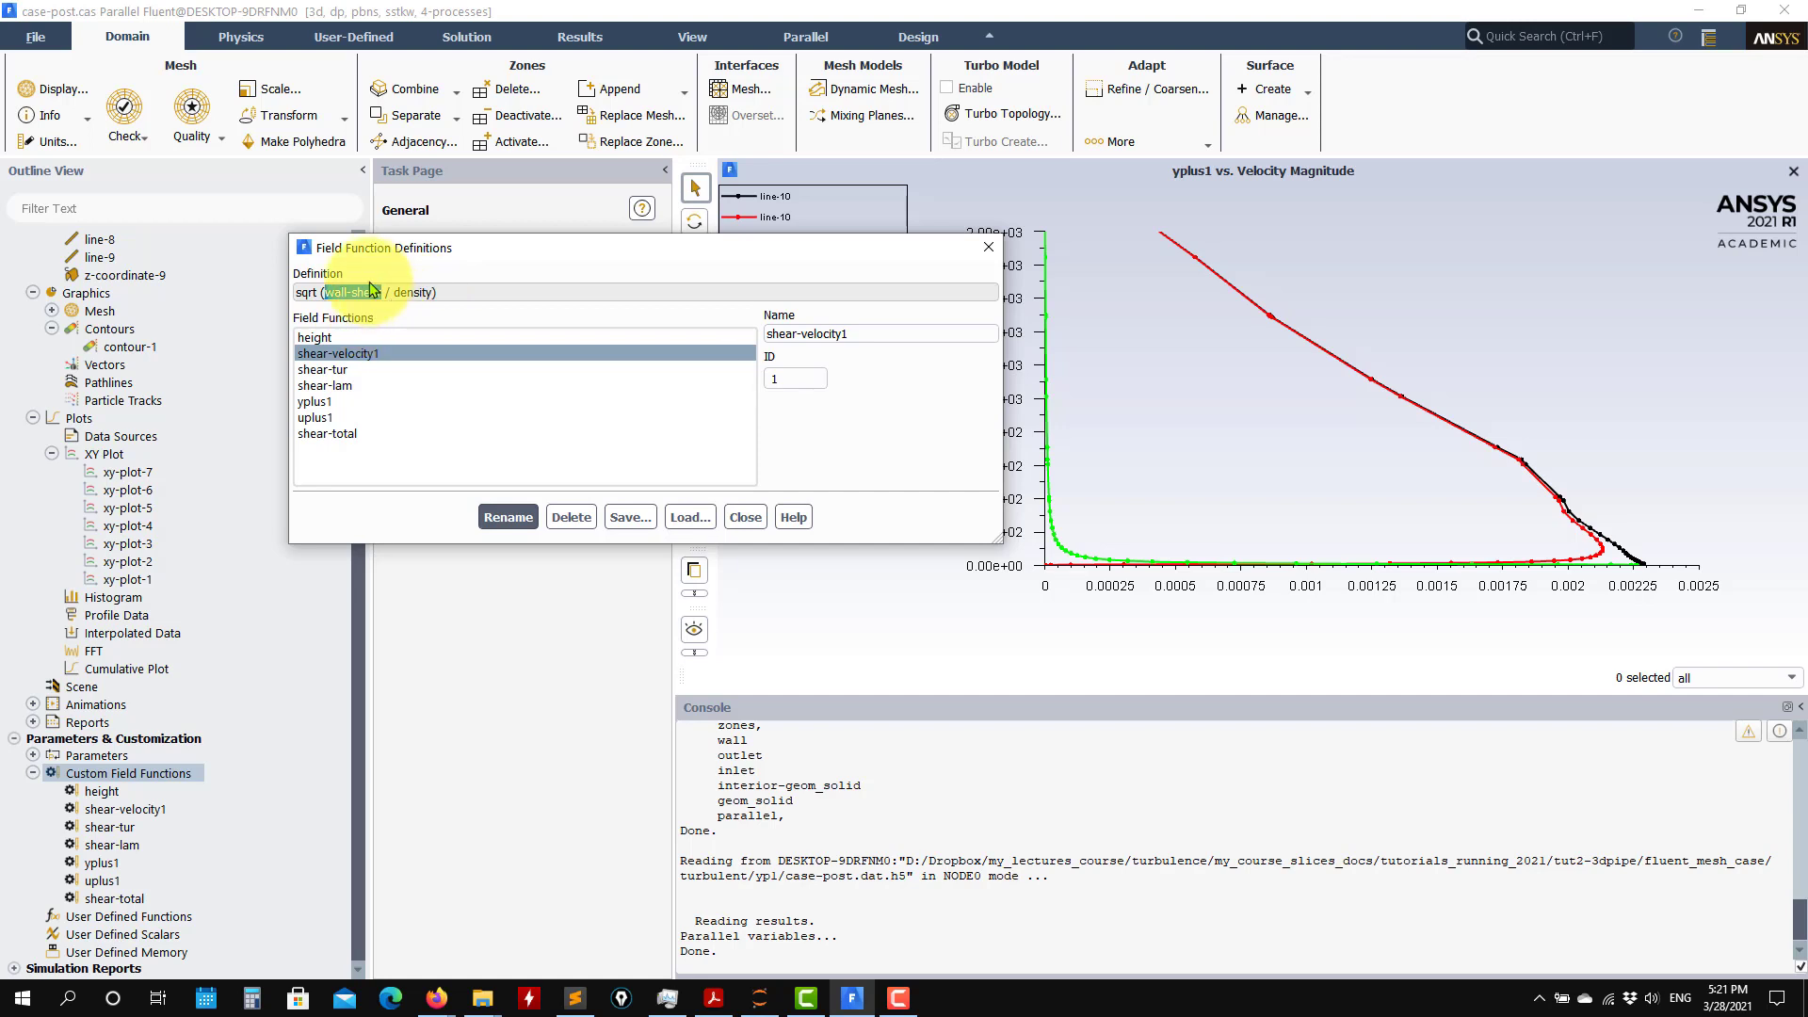
pyautogui.click(750, 521)
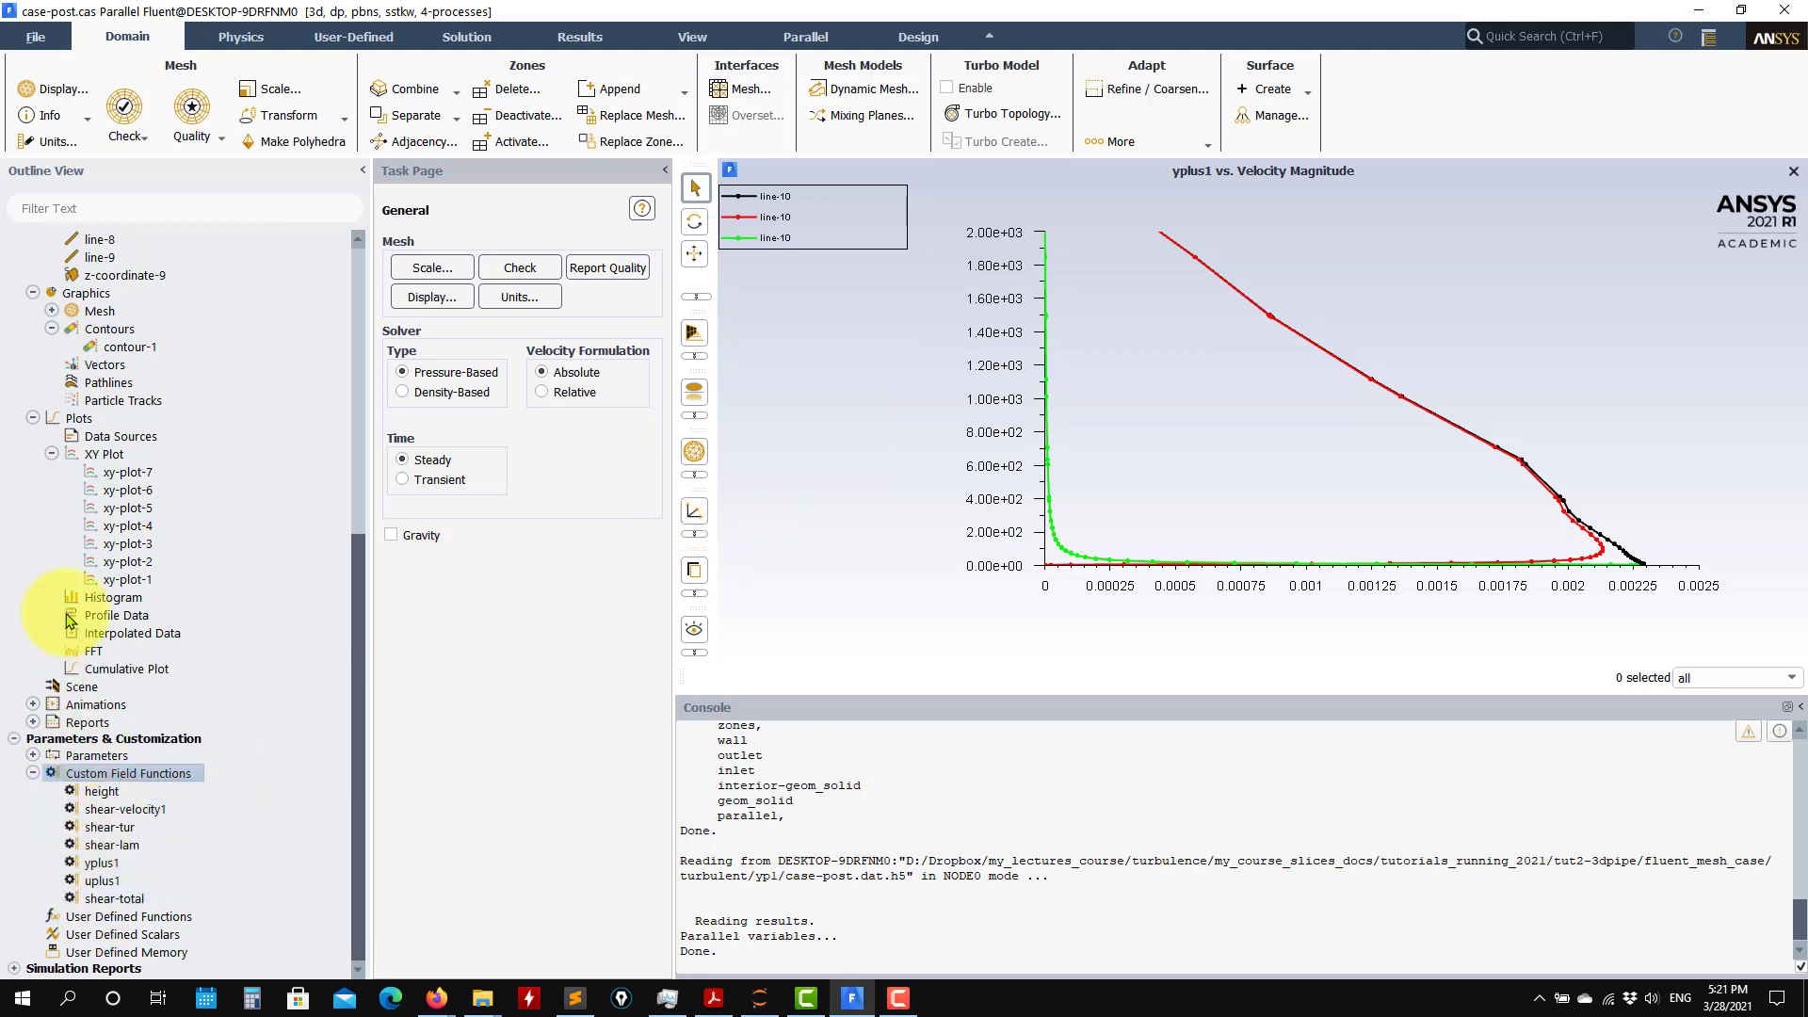
# - Open the xy-plot-1 settings, look through the available Y axis function categories and close the settings without plotting
pyautogui.doubleClick(105, 580)
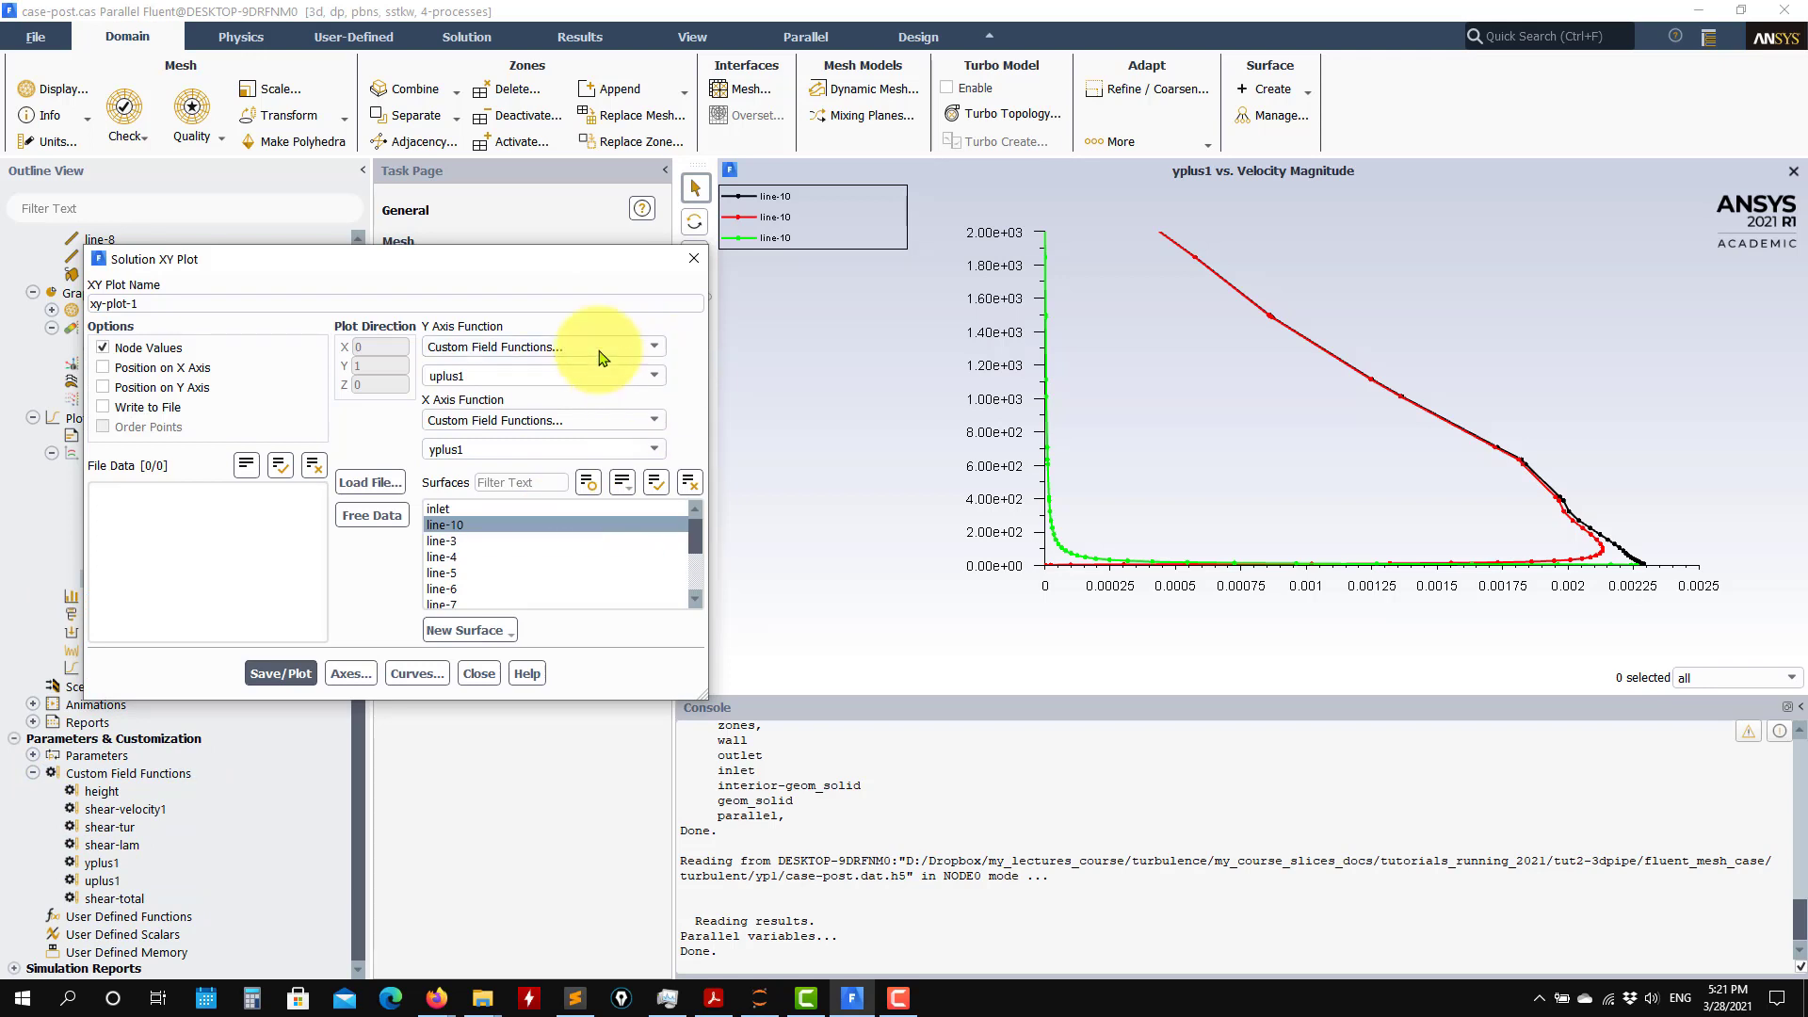
pyautogui.click(646, 356)
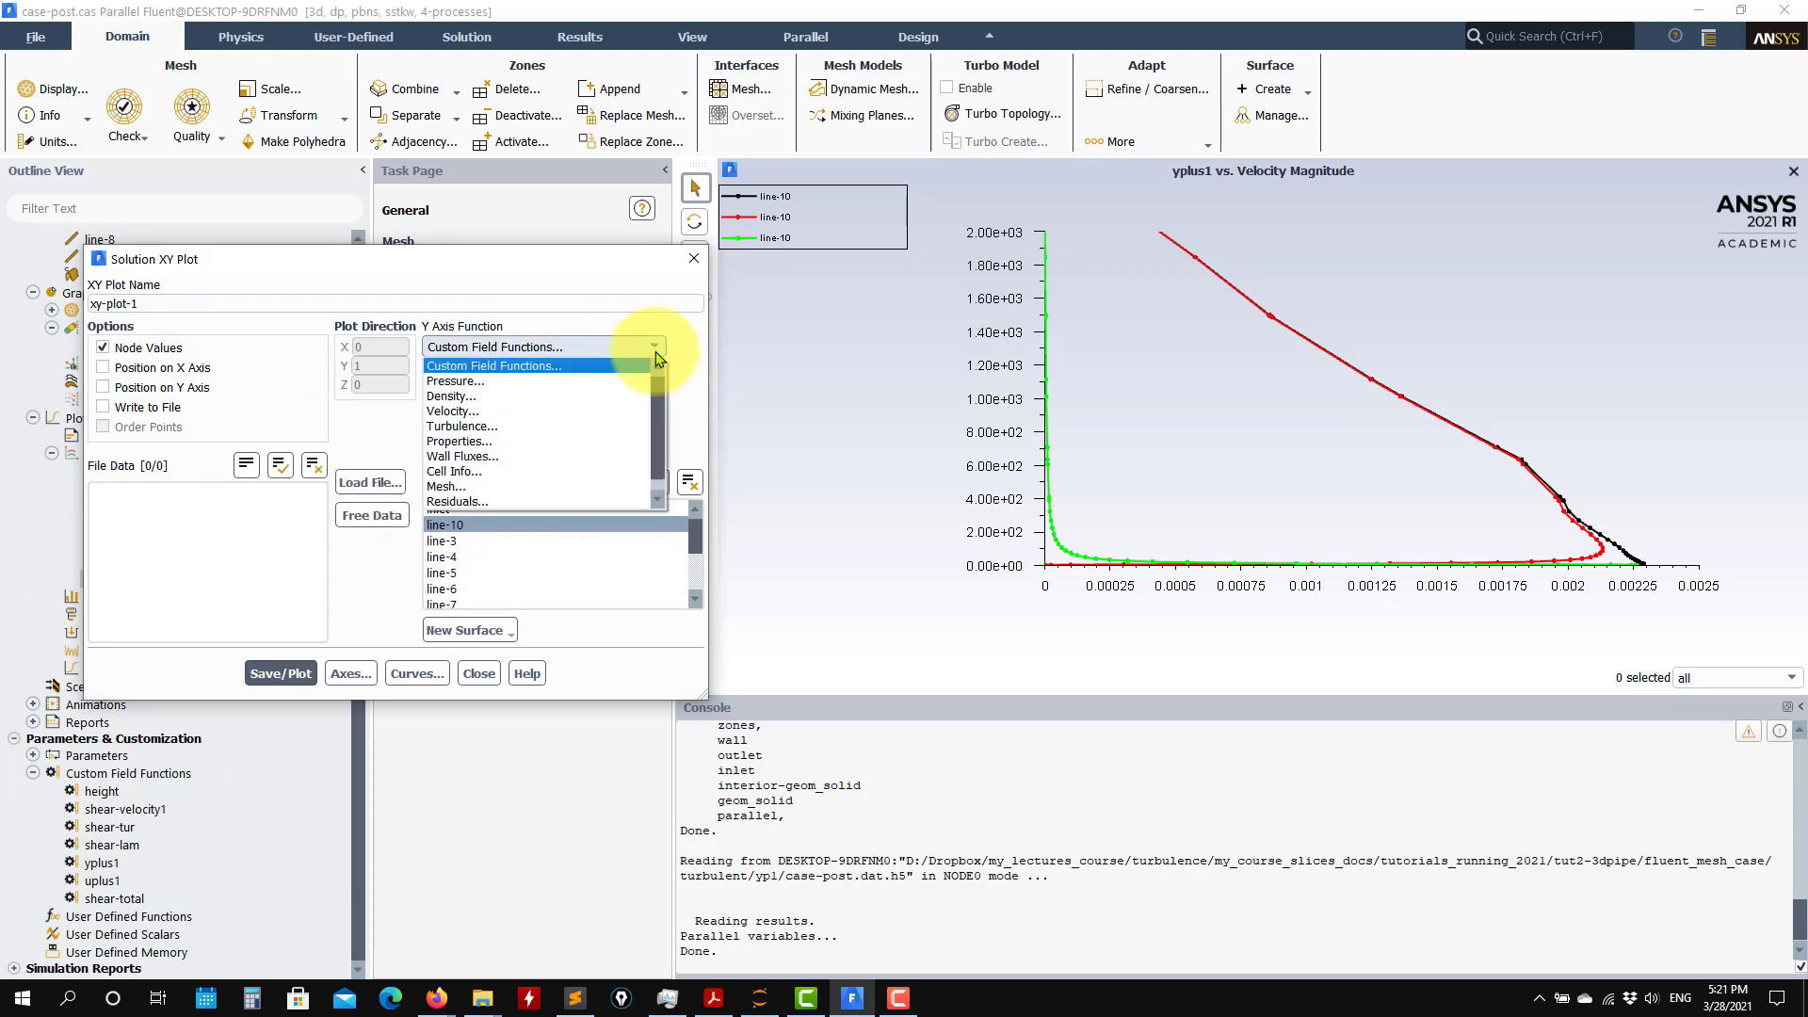
pyautogui.click(608, 274)
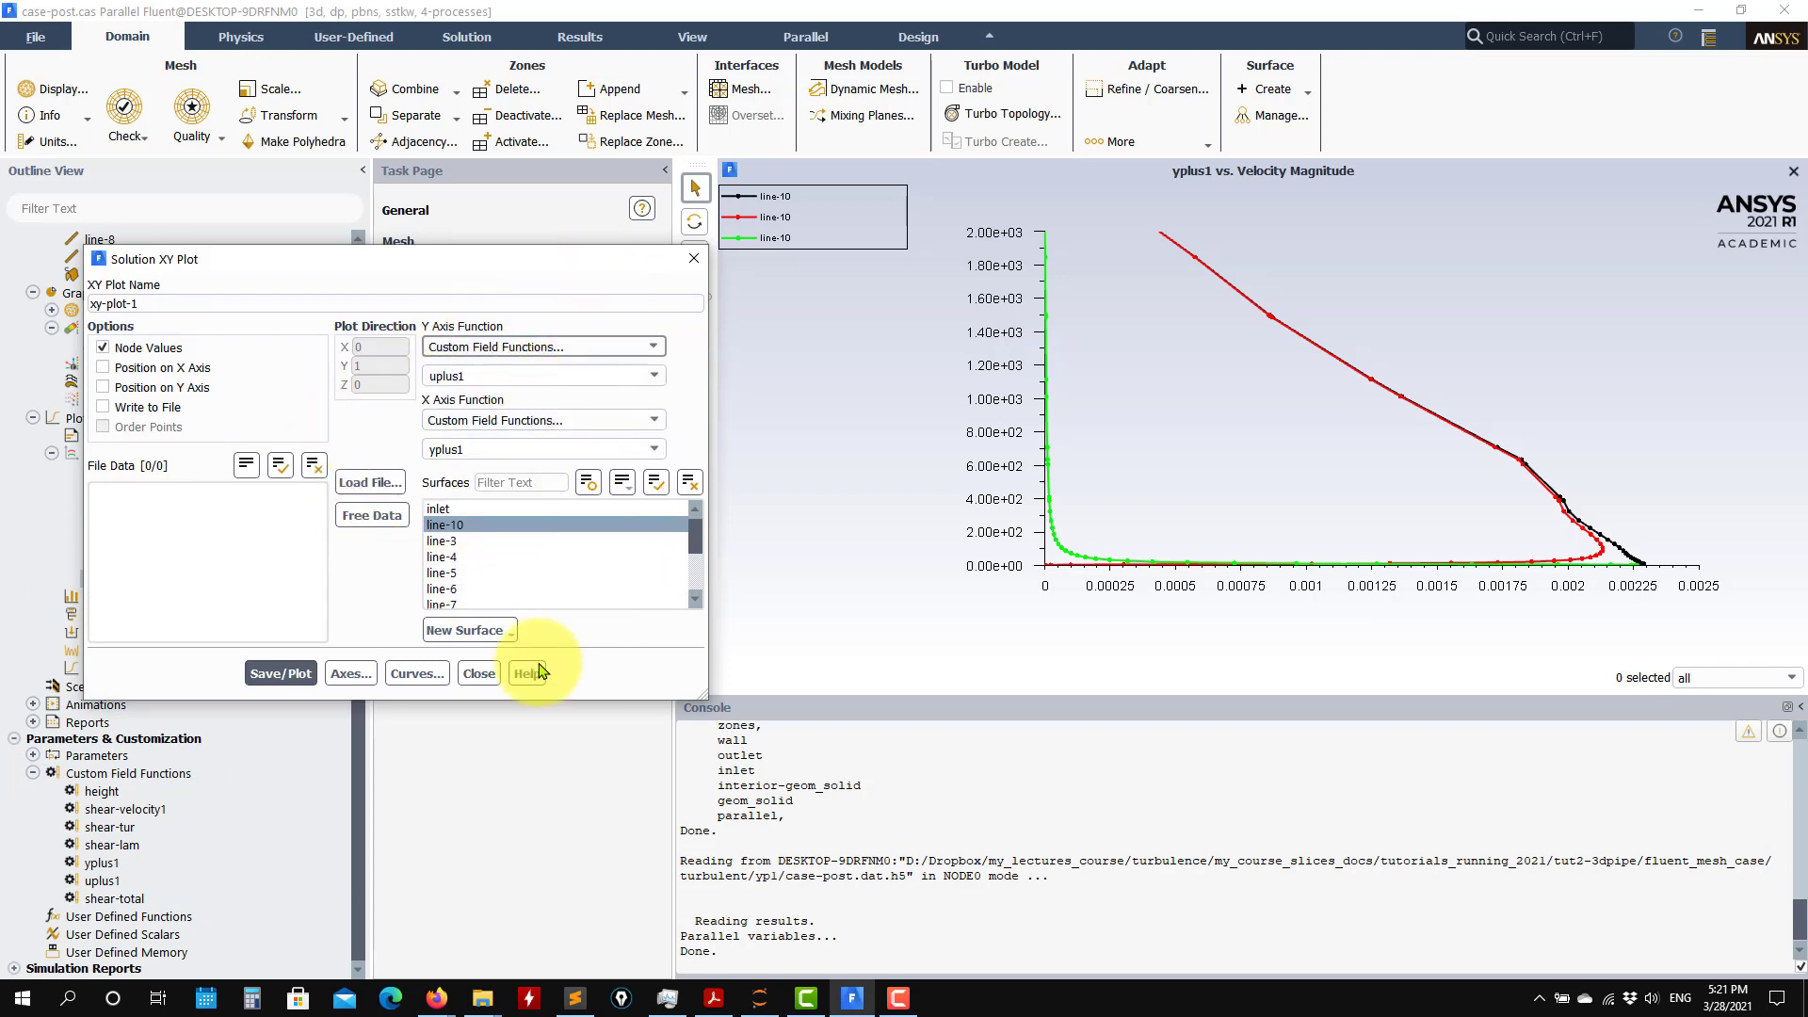
pyautogui.click(479, 673)
# - Open the calculator for a new custom field function and consult the y+ and shear velocity formulas in the PDF presentation
pyautogui.click(133, 774)
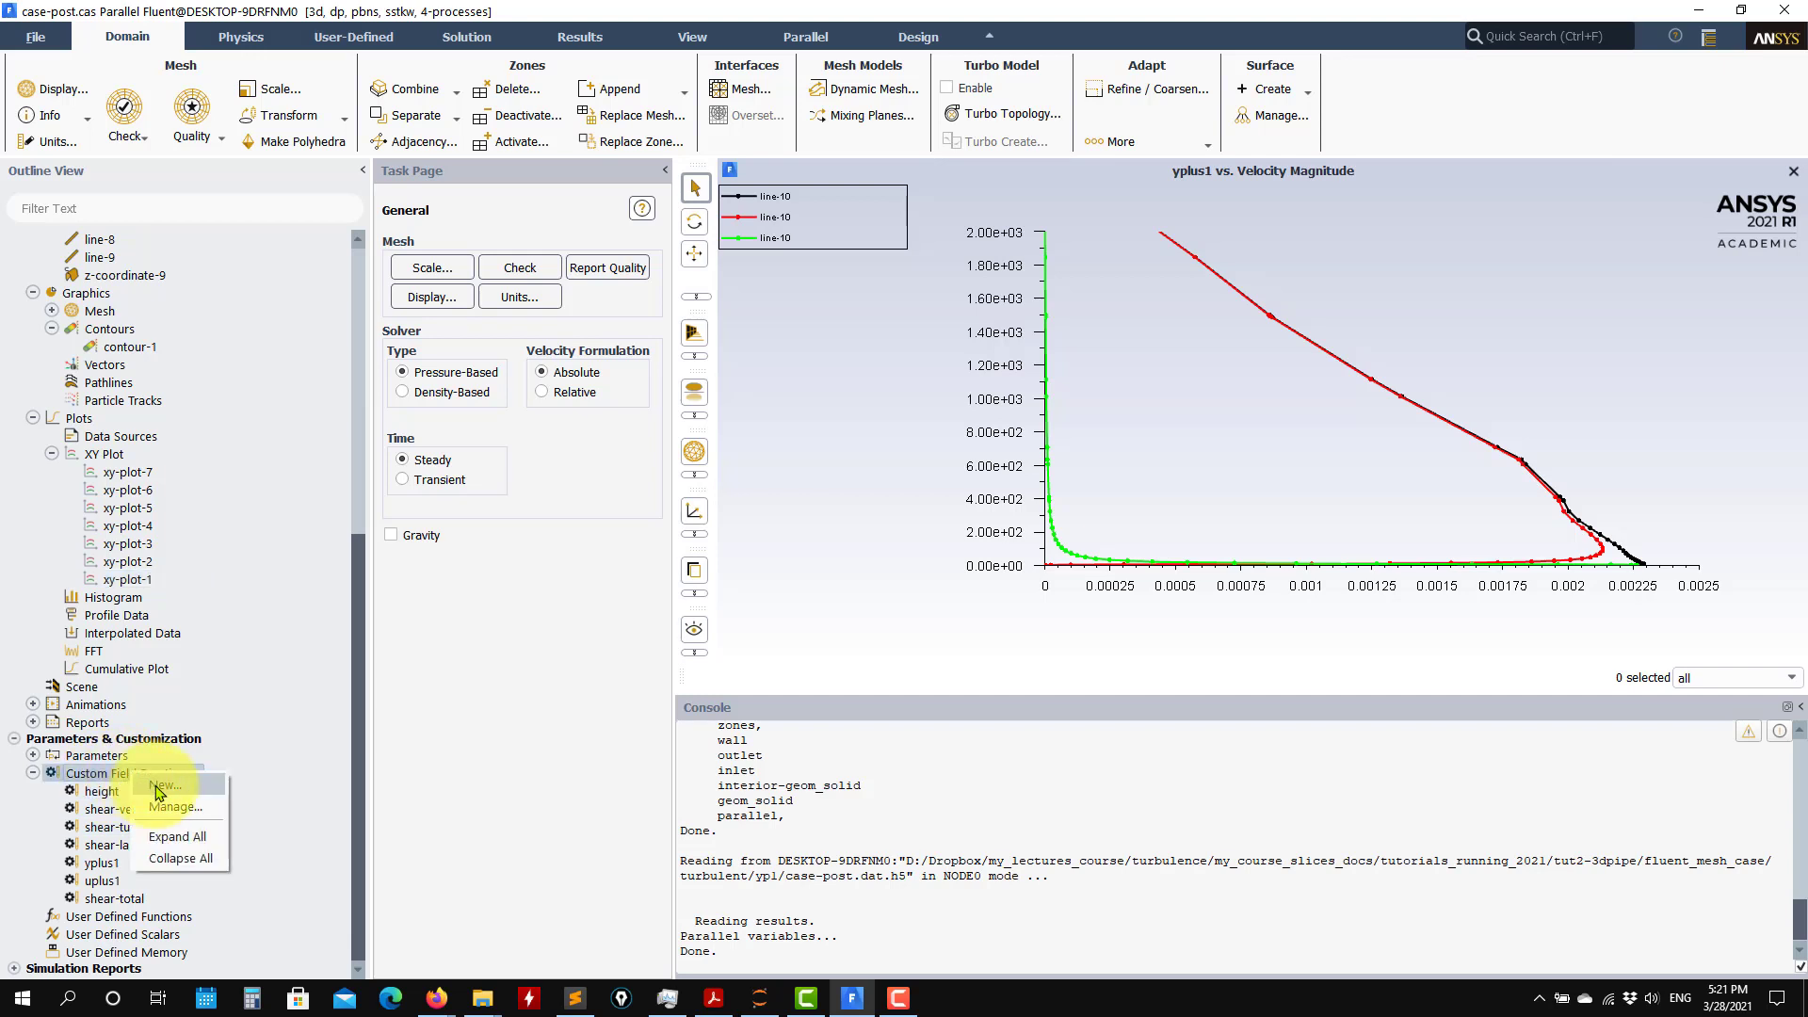
pyautogui.click(159, 788)
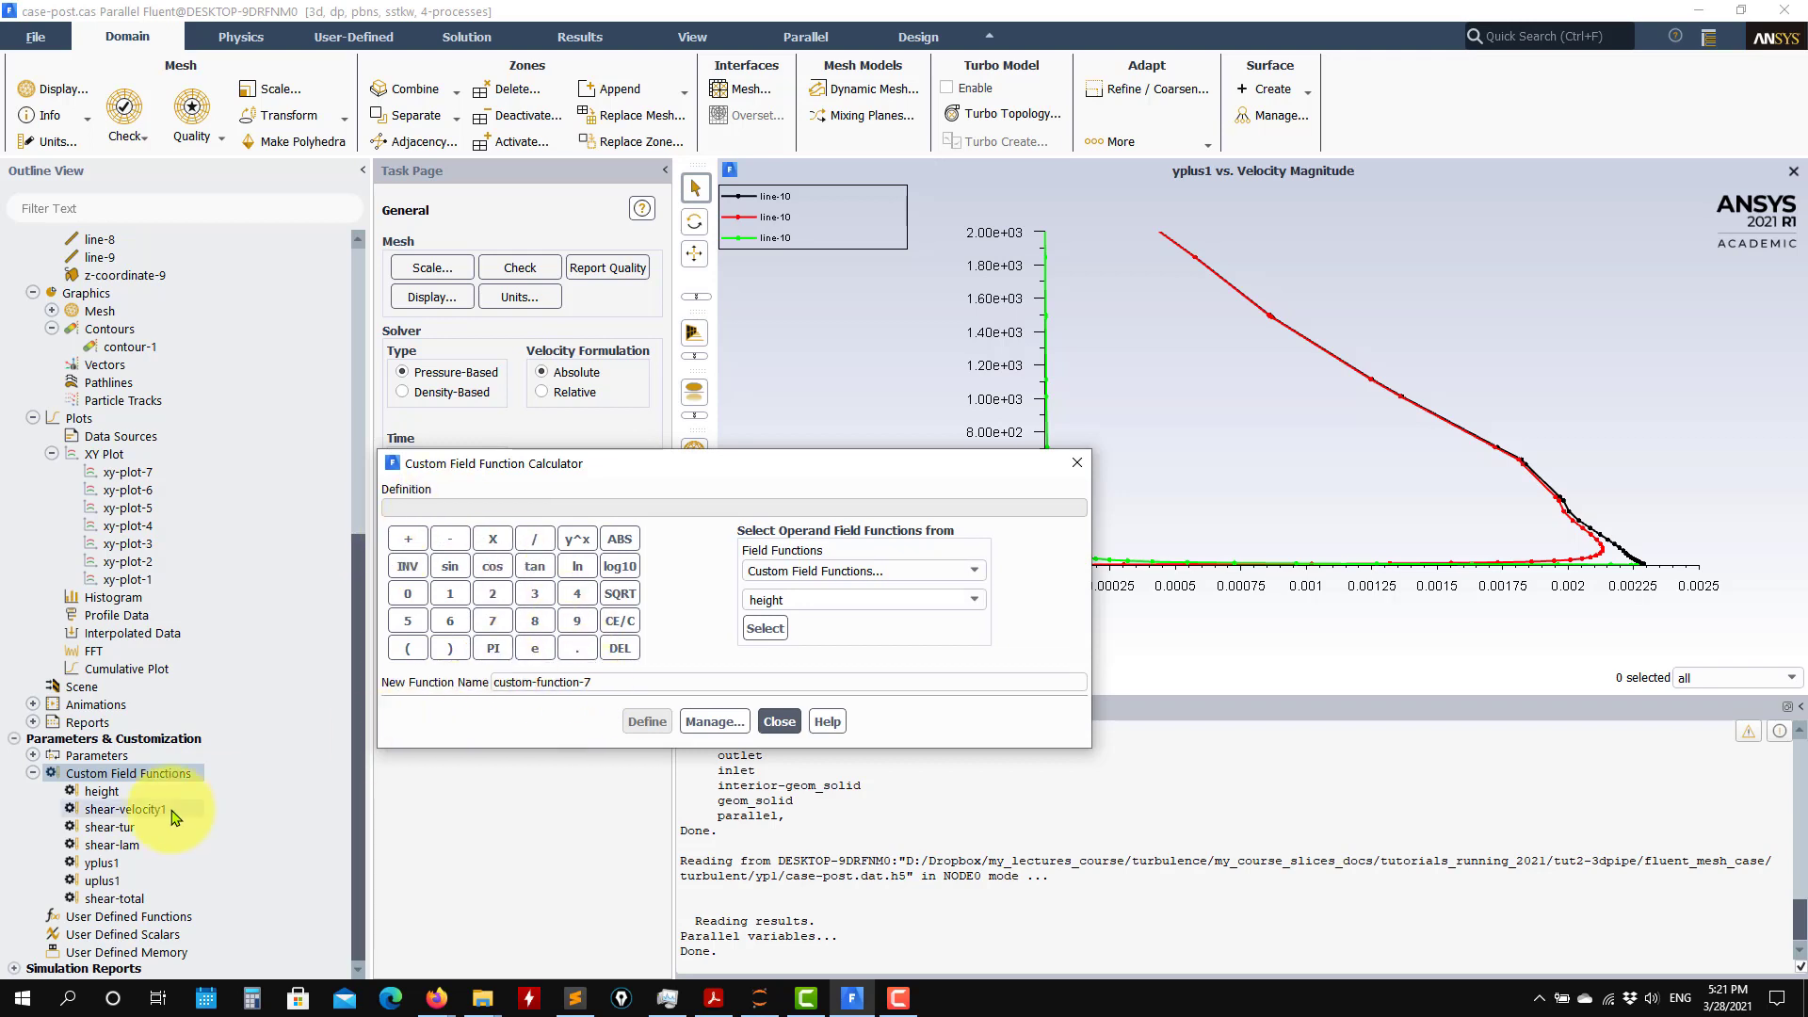
pyautogui.click(971, 570)
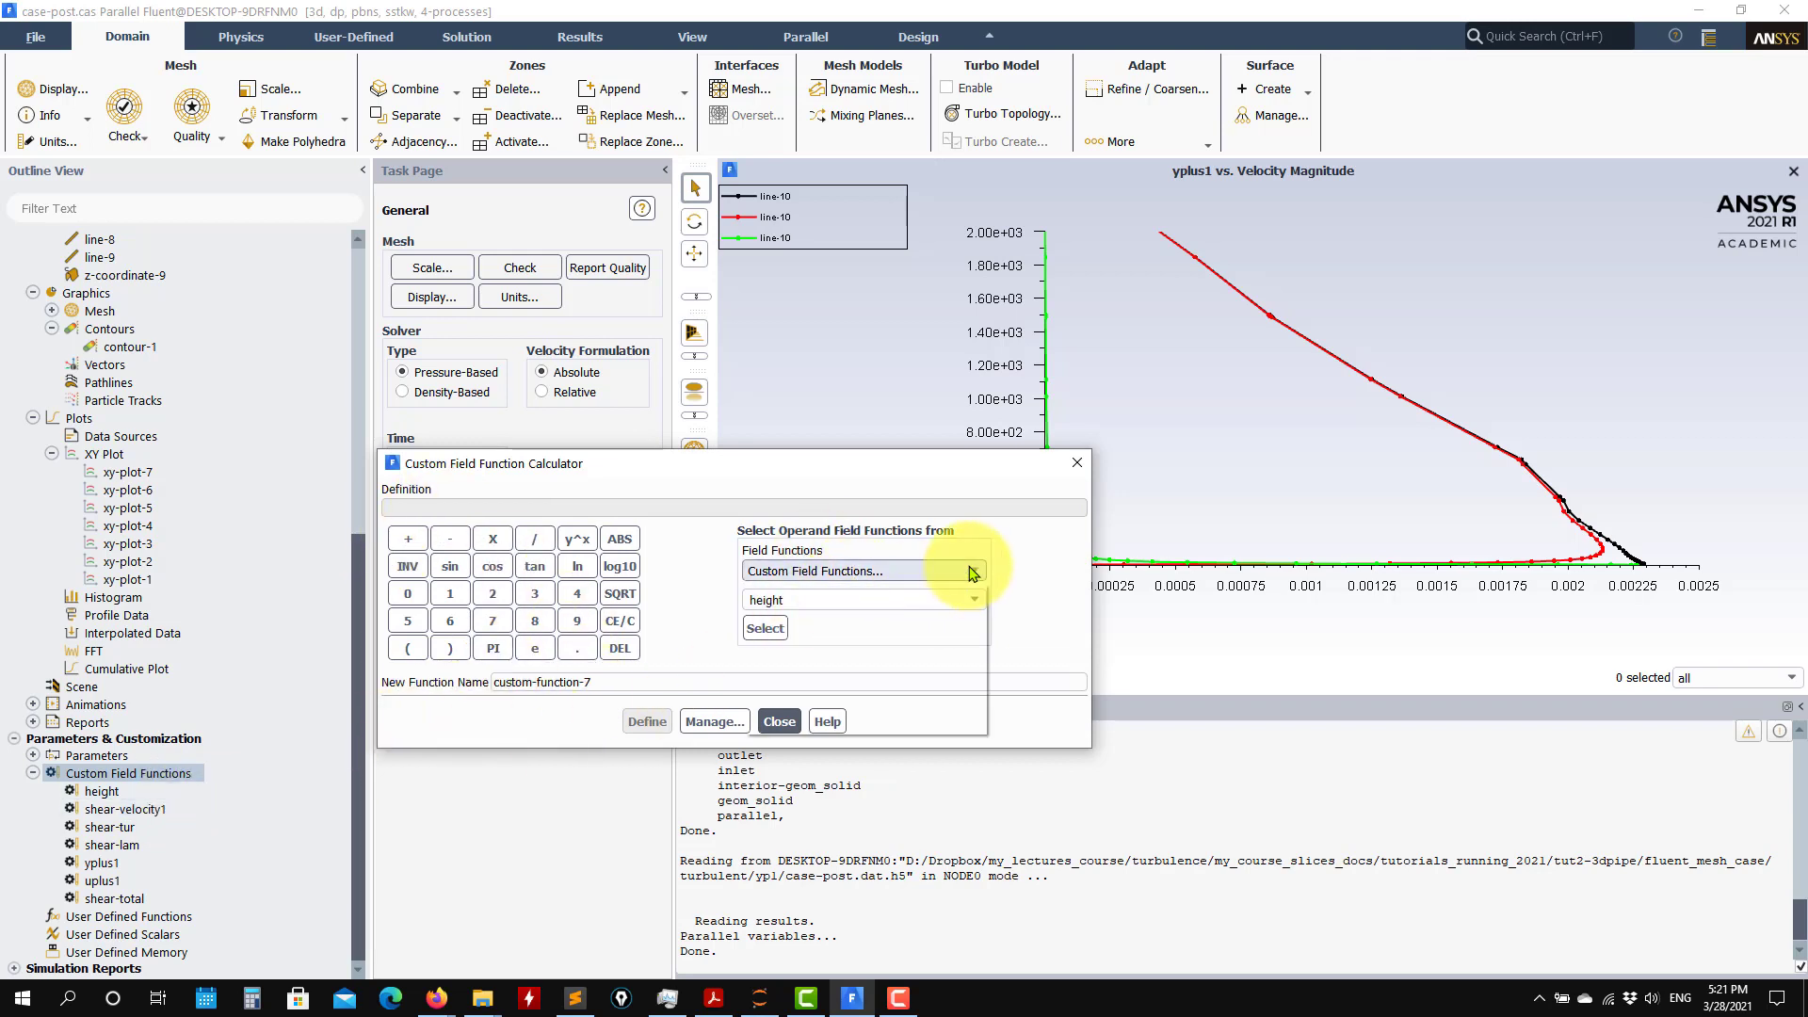
pyautogui.click(660, 545)
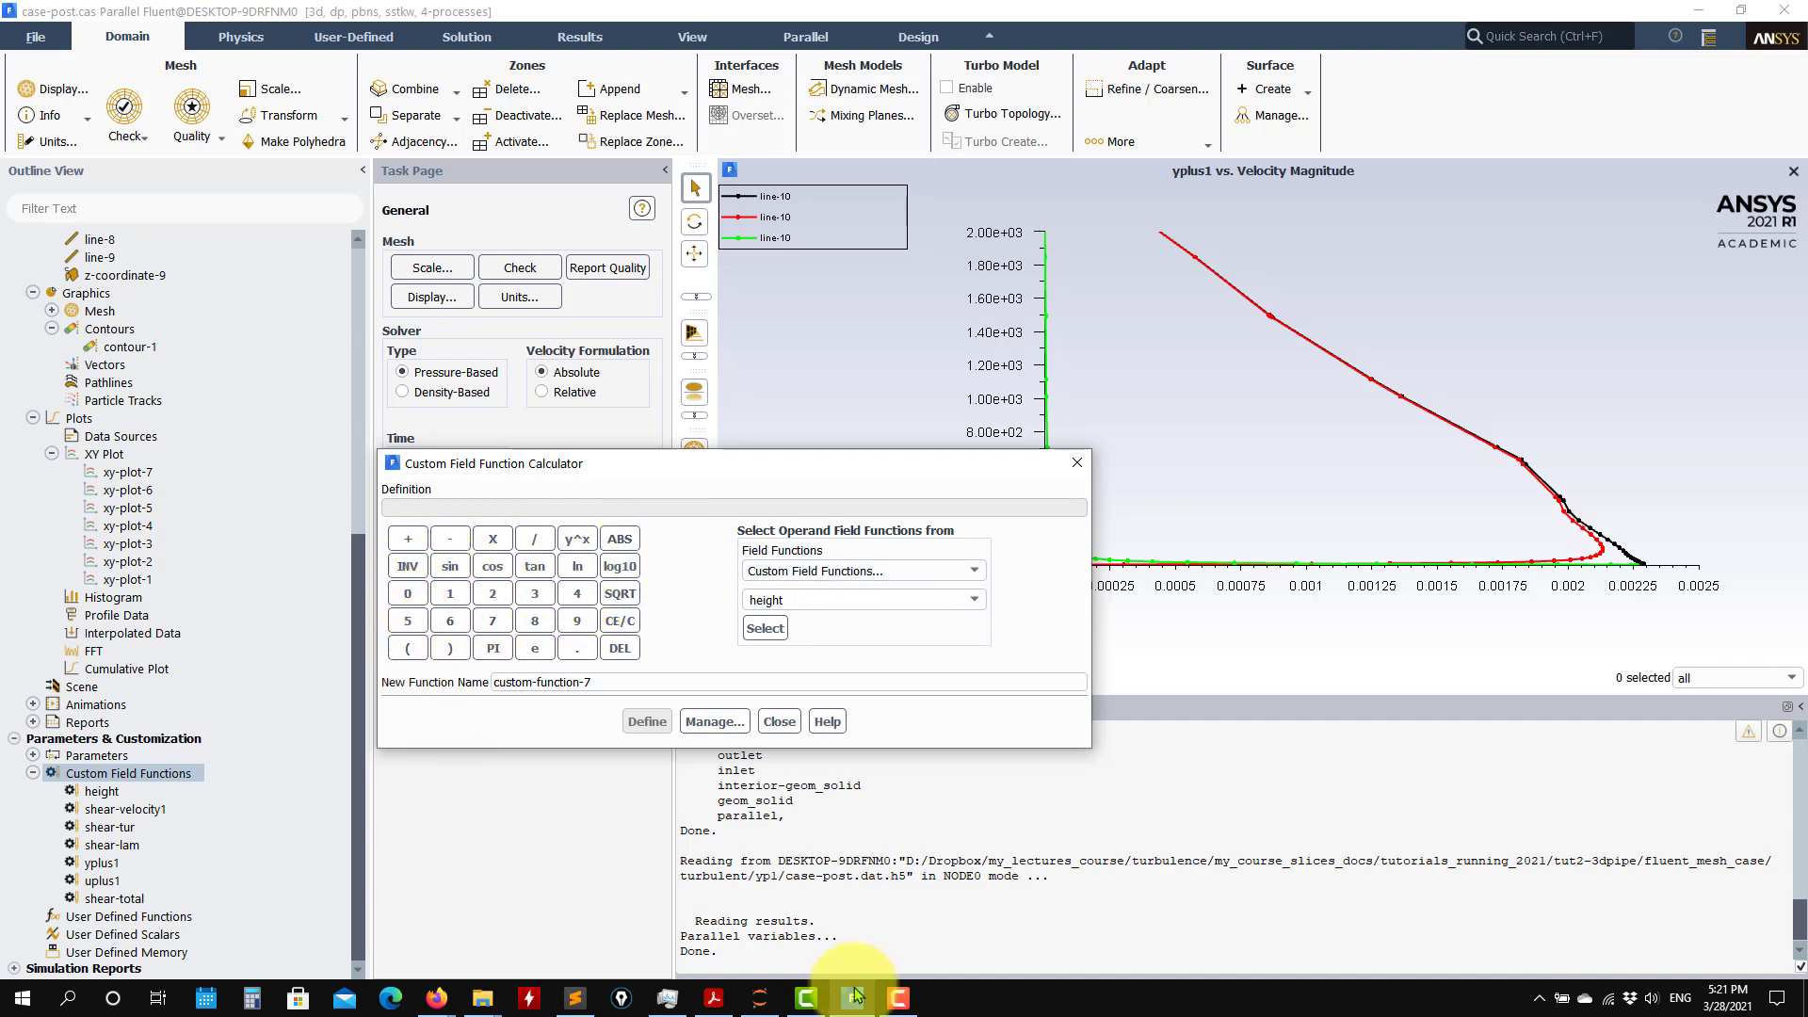
pyautogui.click(713, 1000)
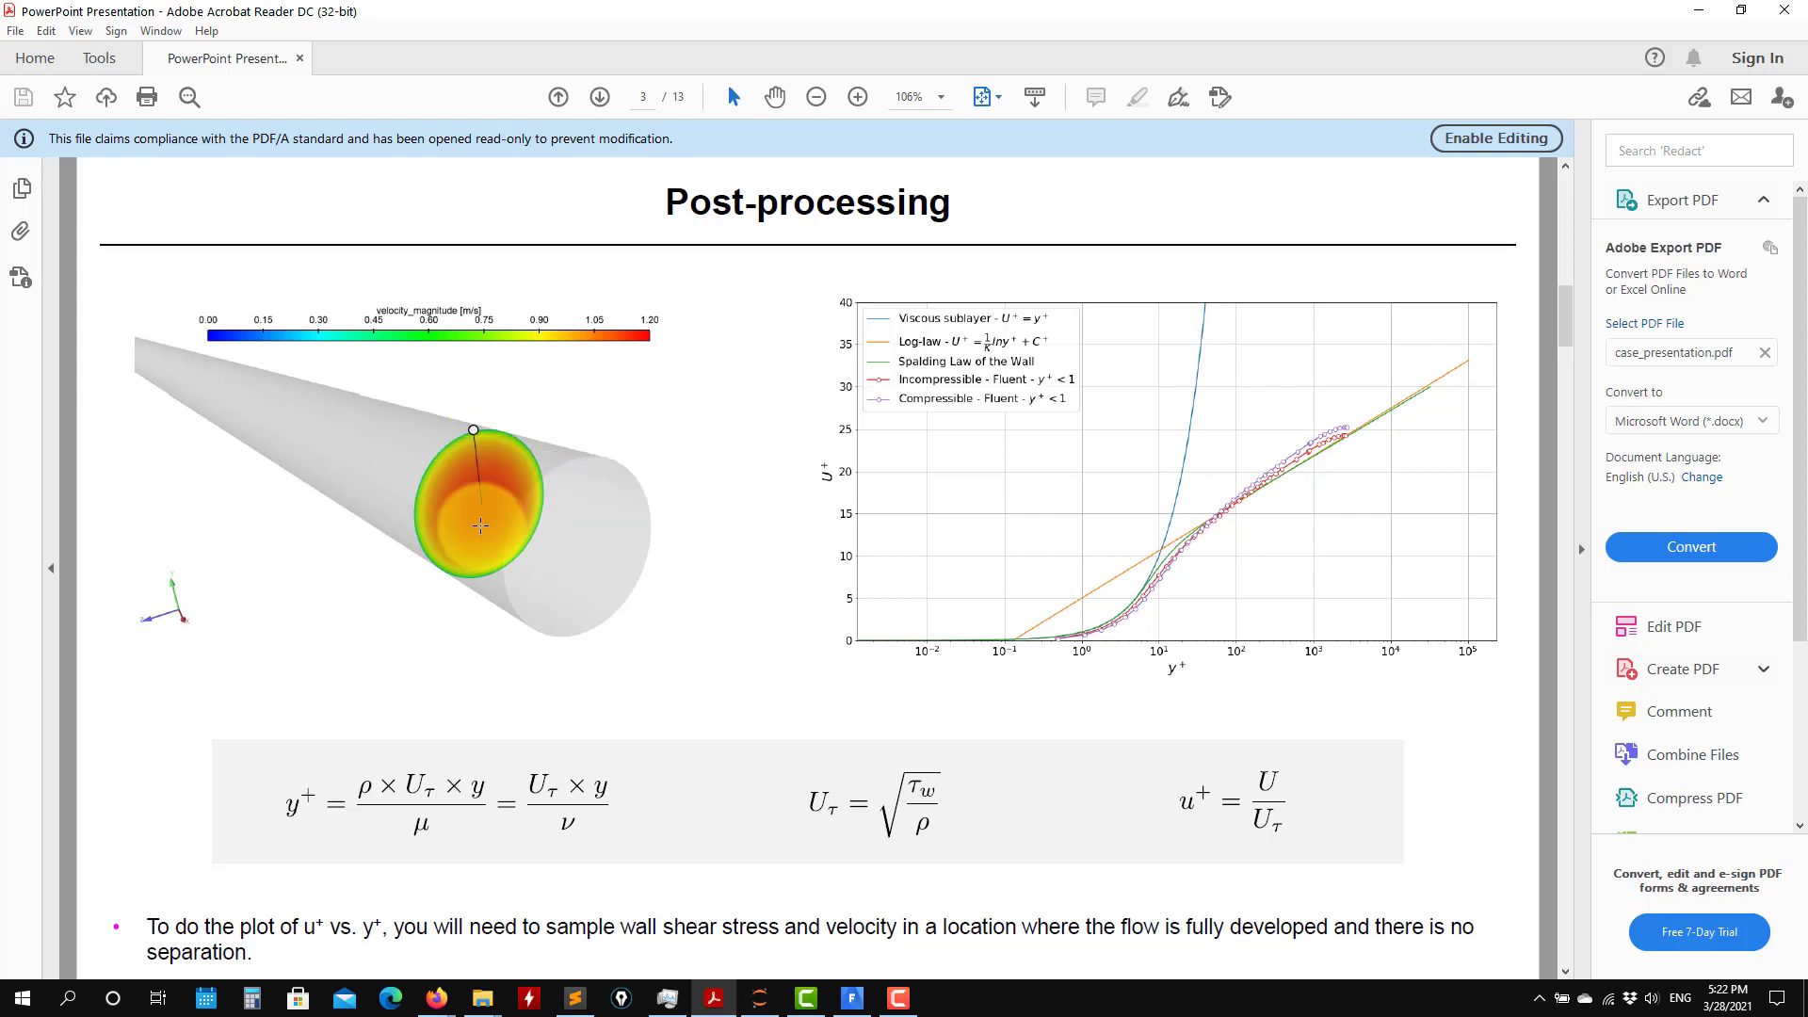
pyautogui.click(1698, 11)
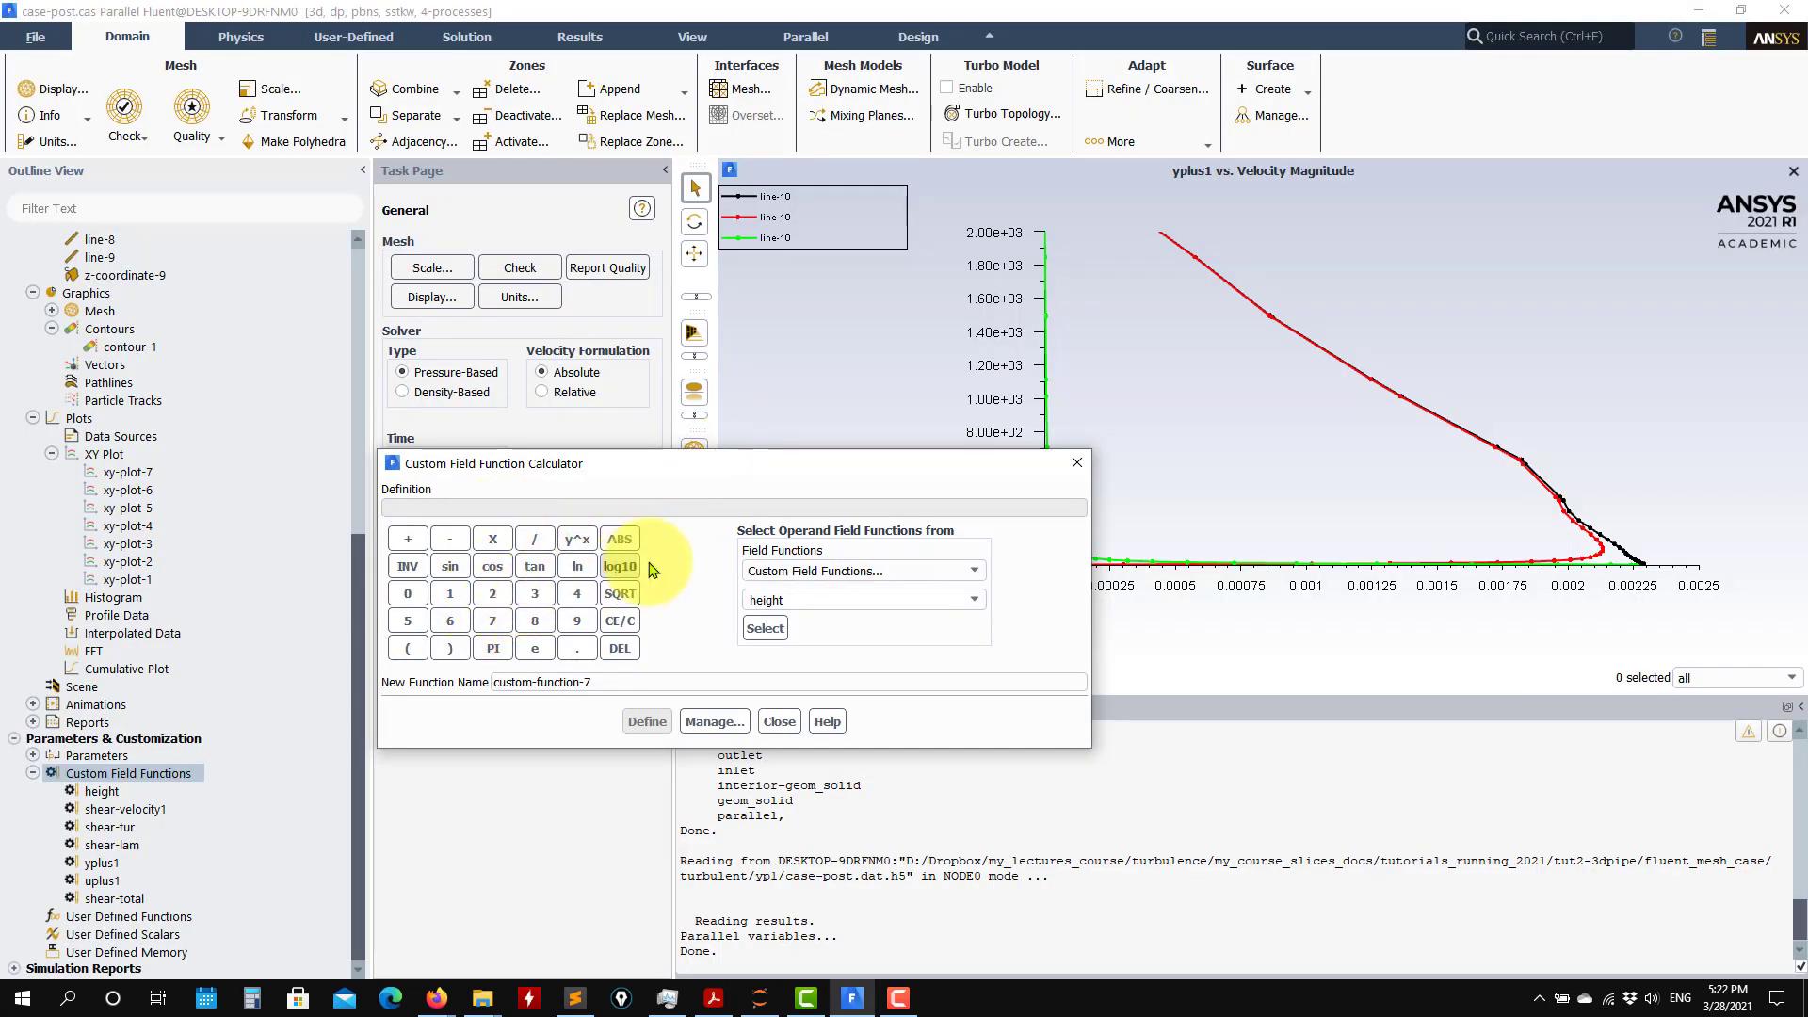
# - Build the function definition abs (y - 0.05), using the mesh Y-Coordinate as the operand
pyautogui.click(618, 538)
pyautogui.click(408, 648)
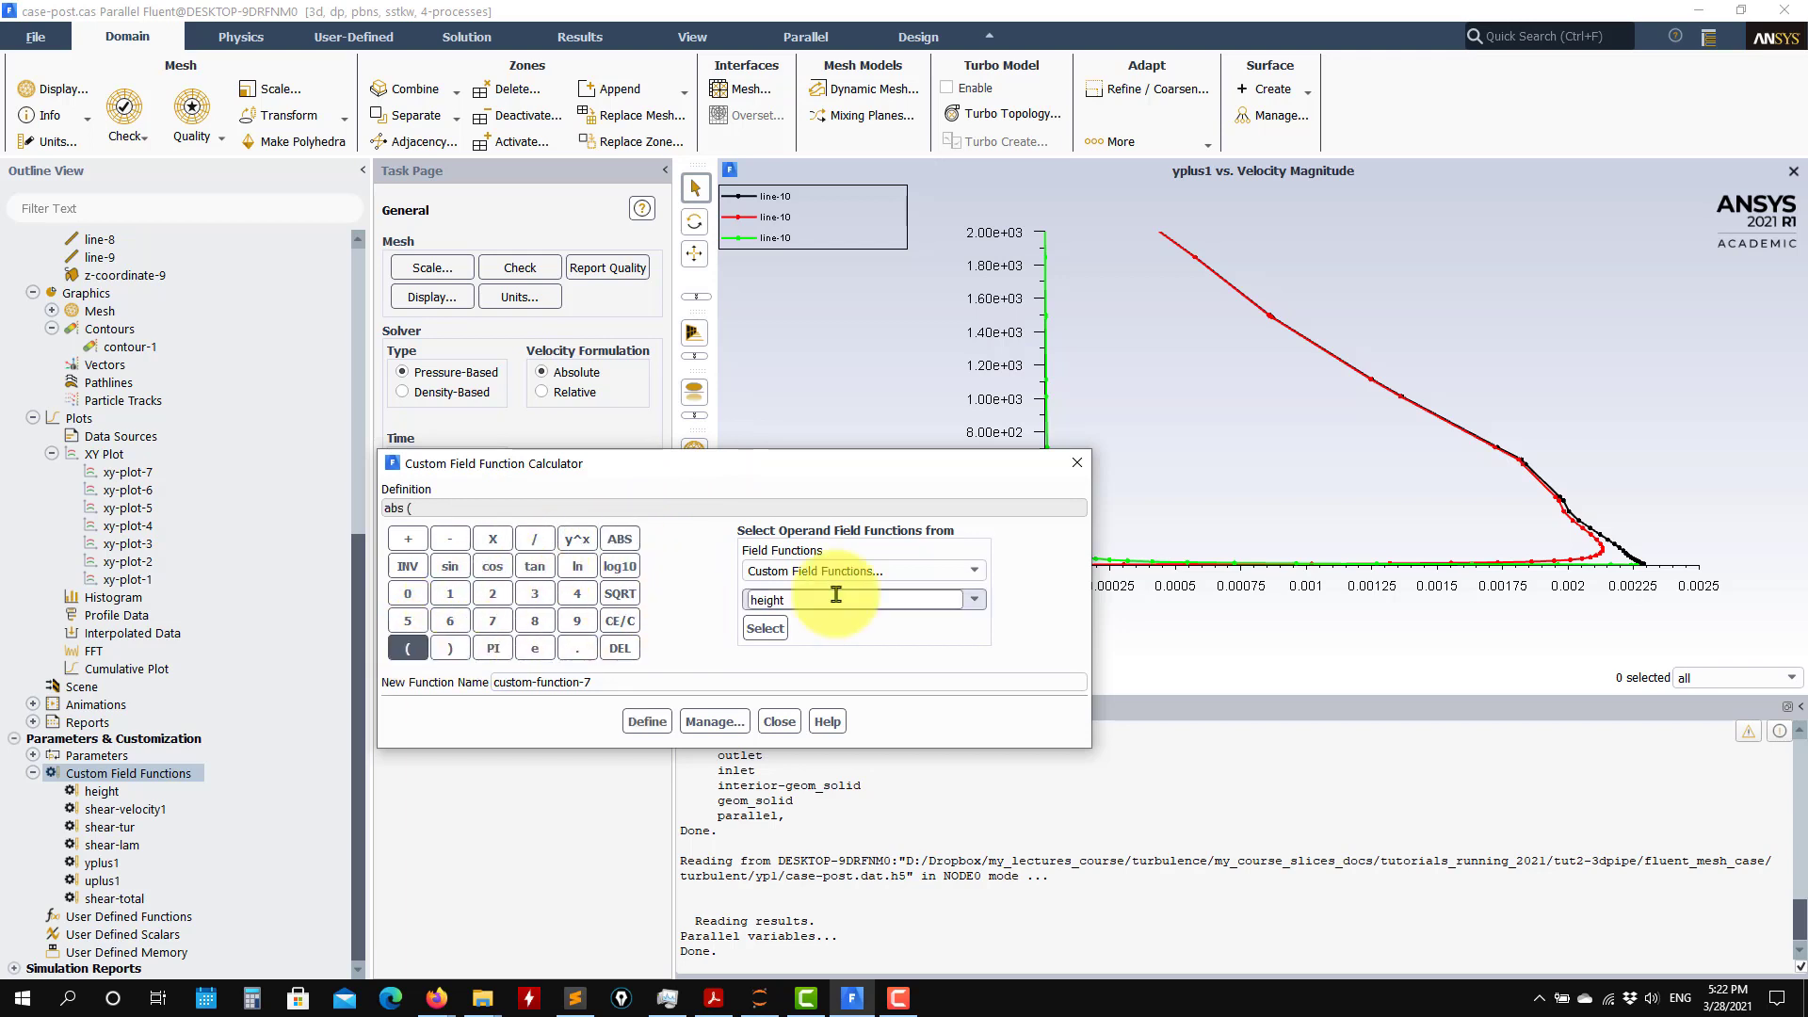
pyautogui.click(980, 572)
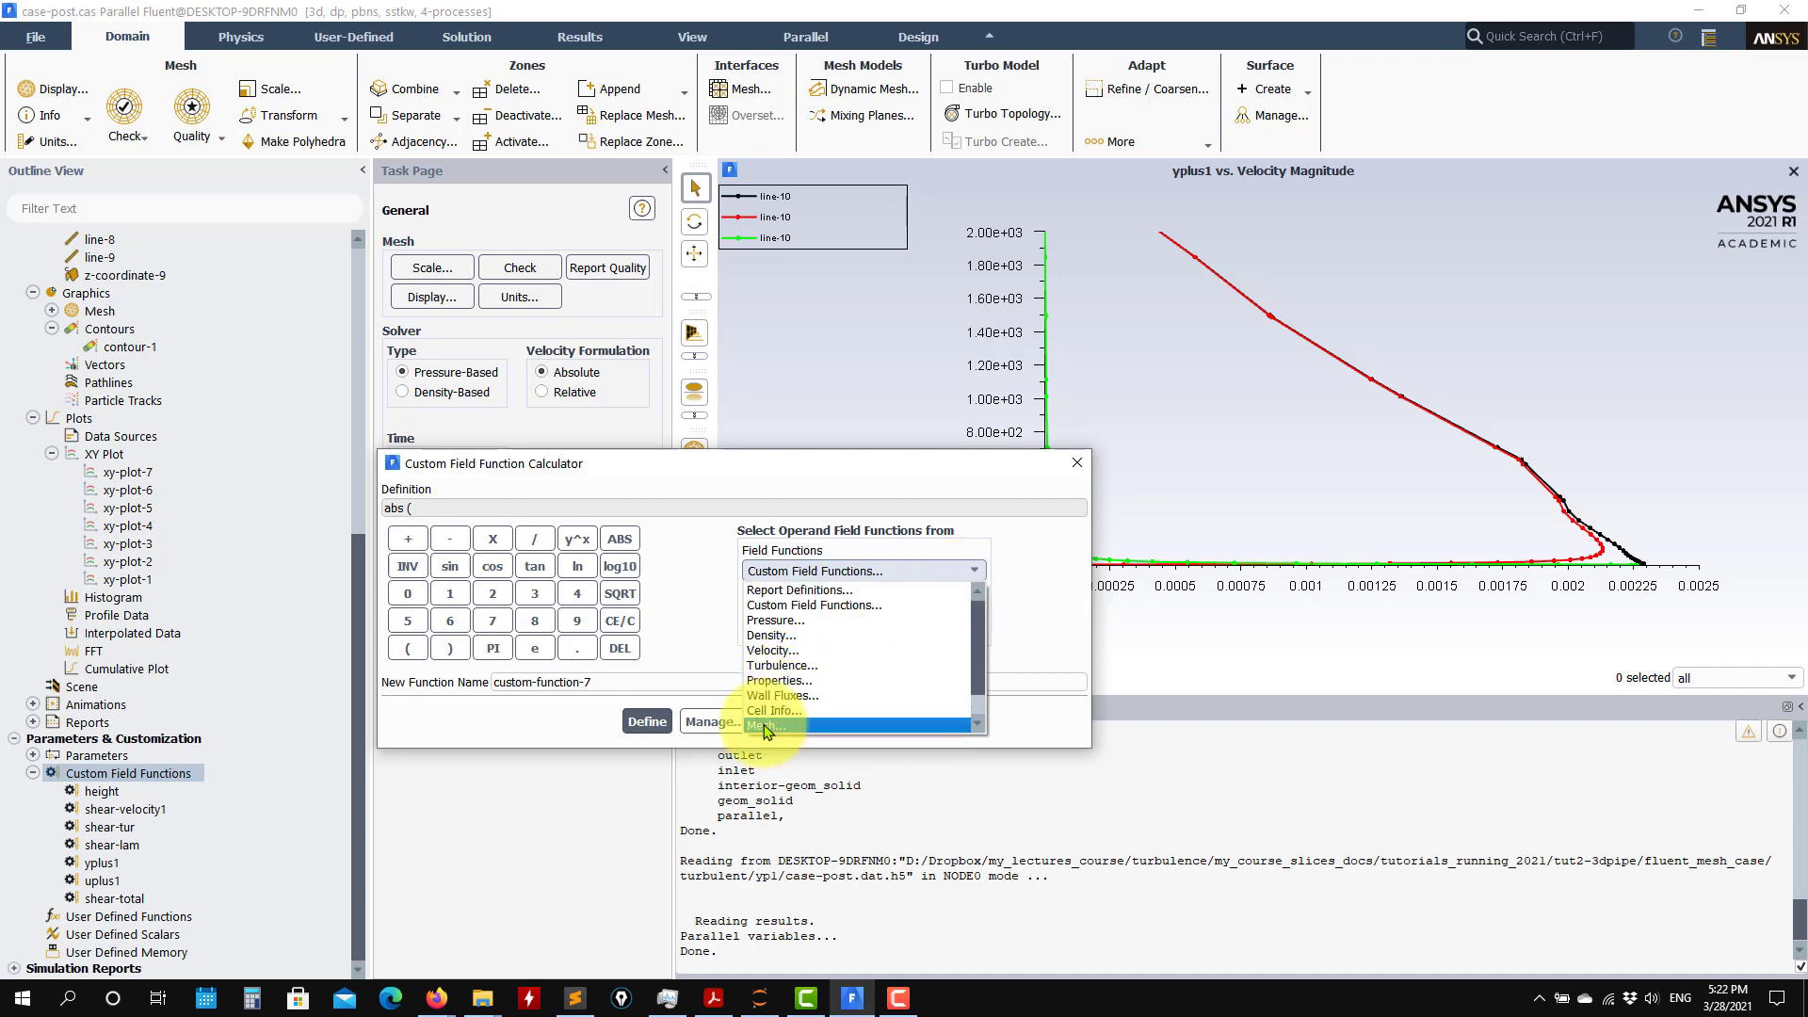
pyautogui.click(767, 725)
pyautogui.click(977, 601)
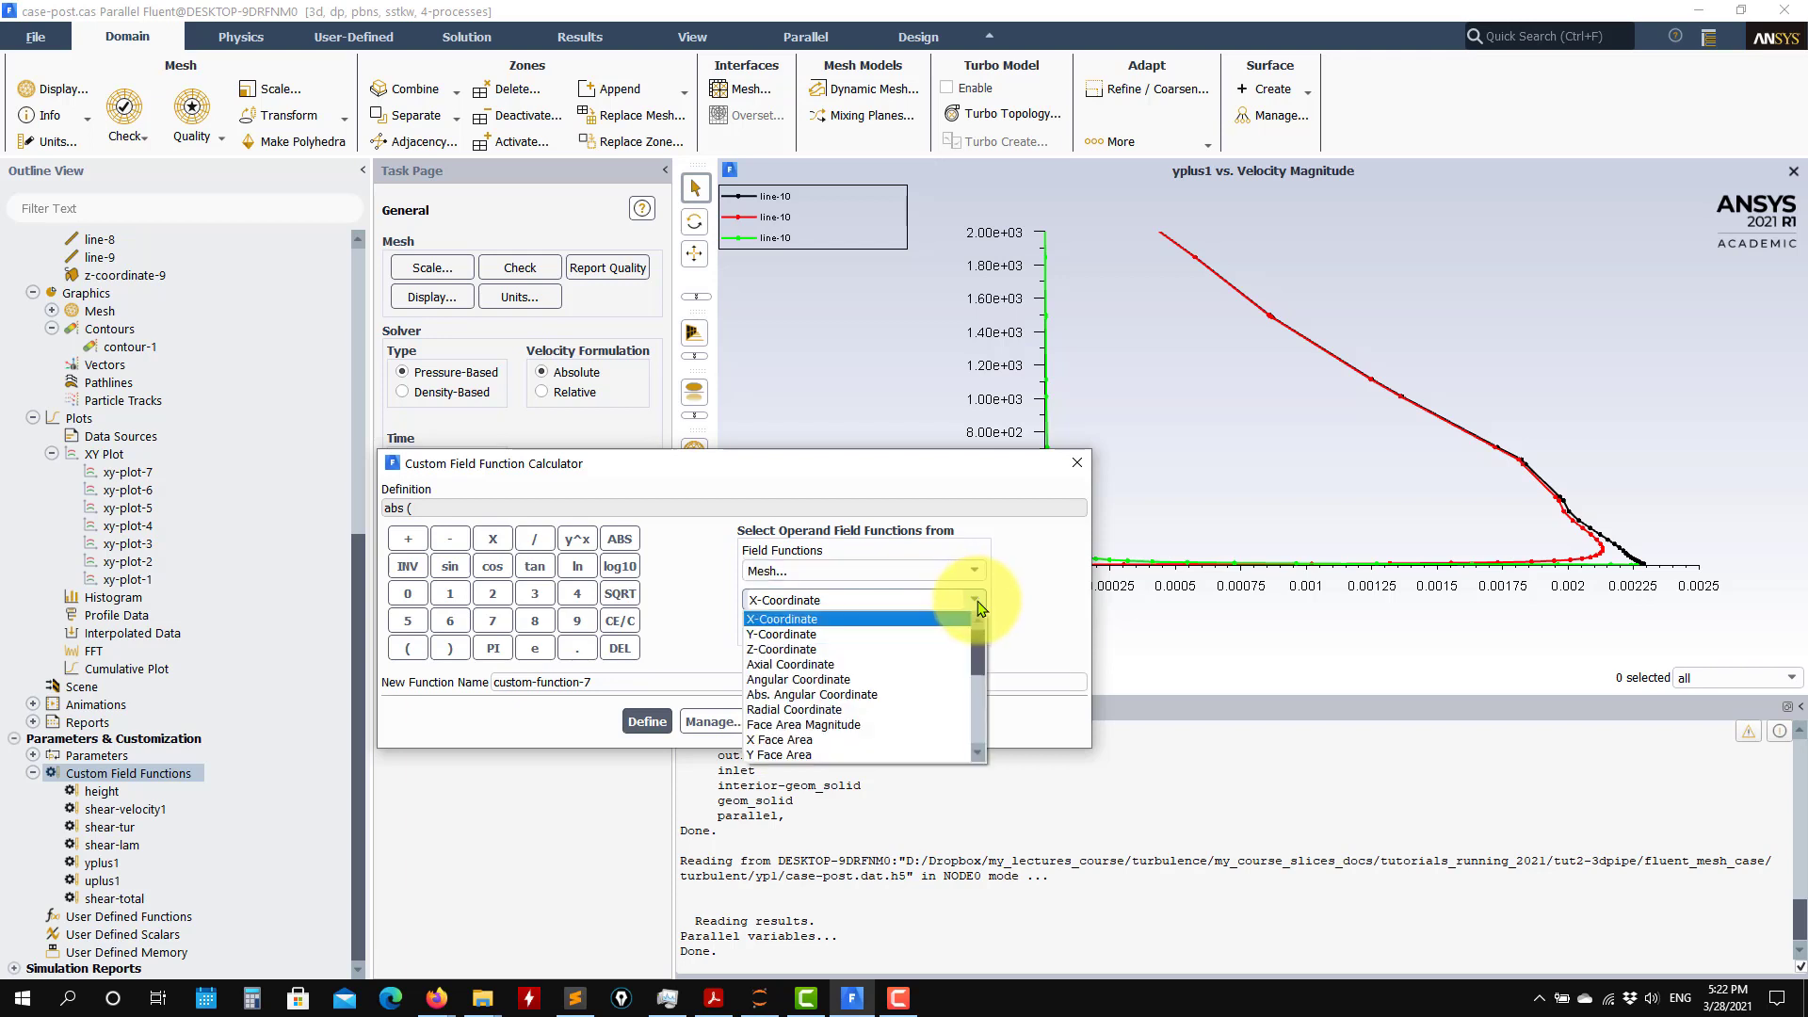
pyautogui.click(800, 636)
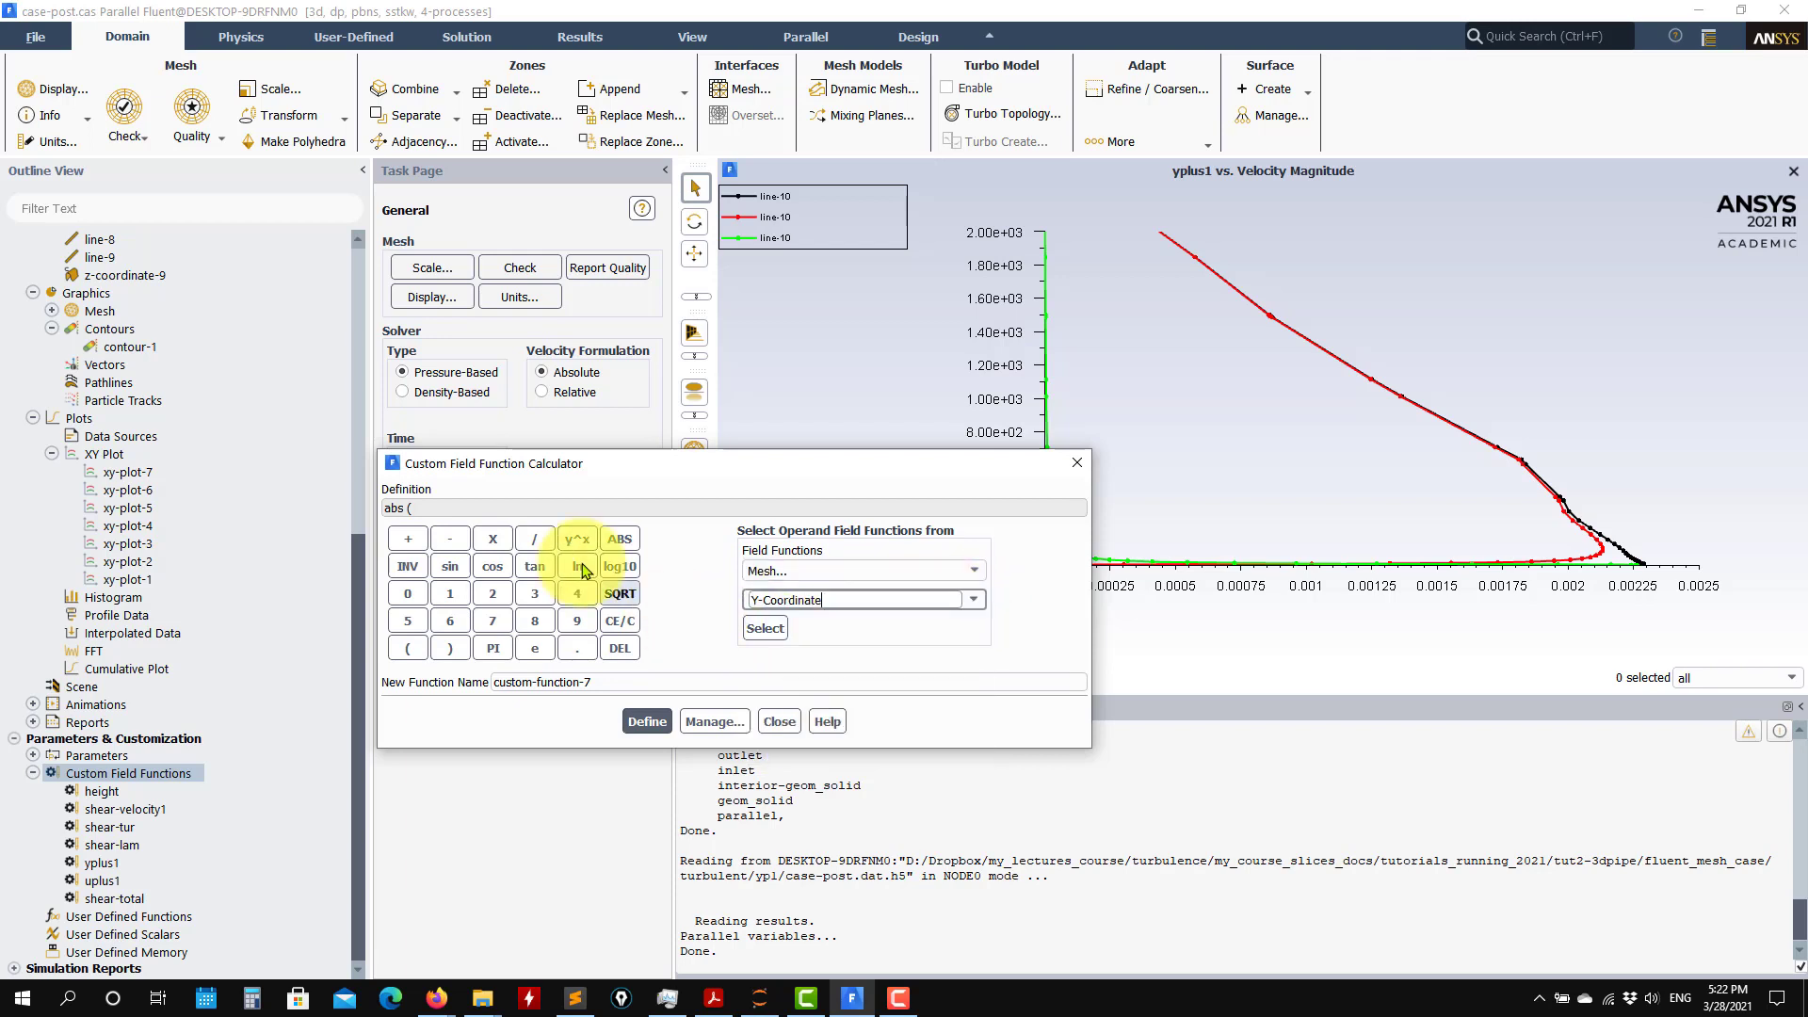
pyautogui.click(765, 628)
pyautogui.click(449, 540)
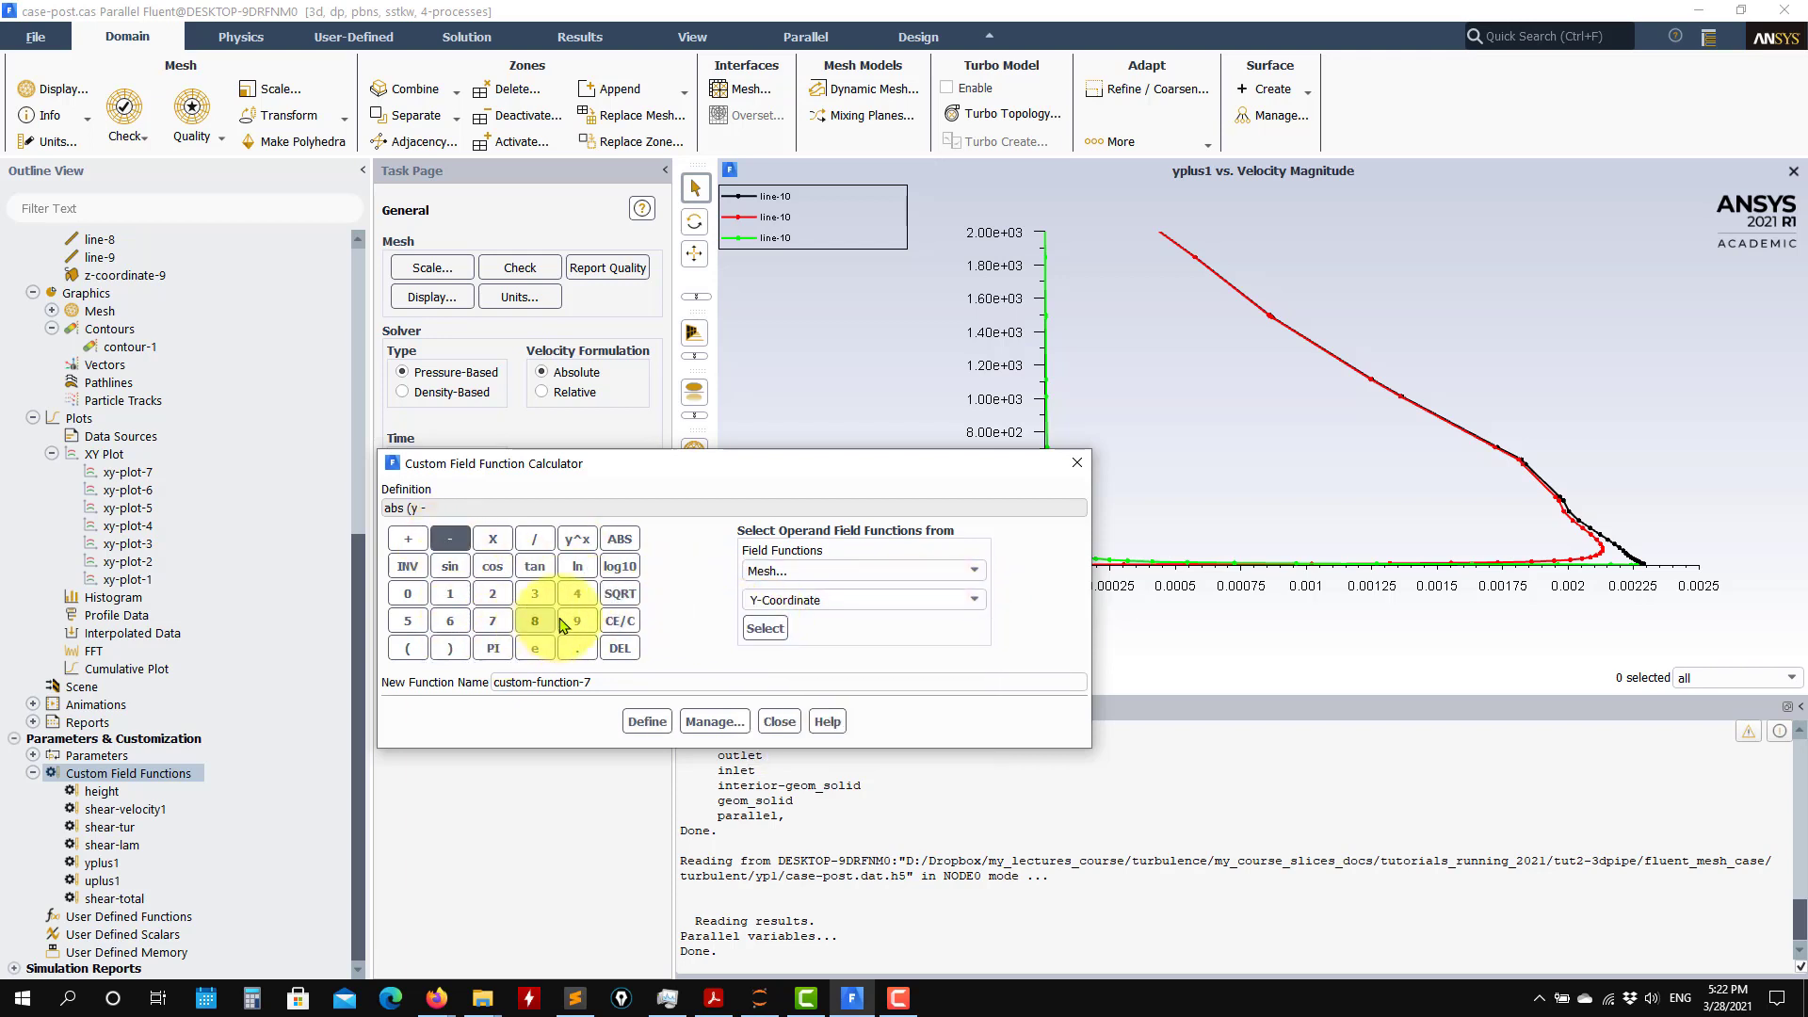
pyautogui.click(405, 595)
pyautogui.click(577, 648)
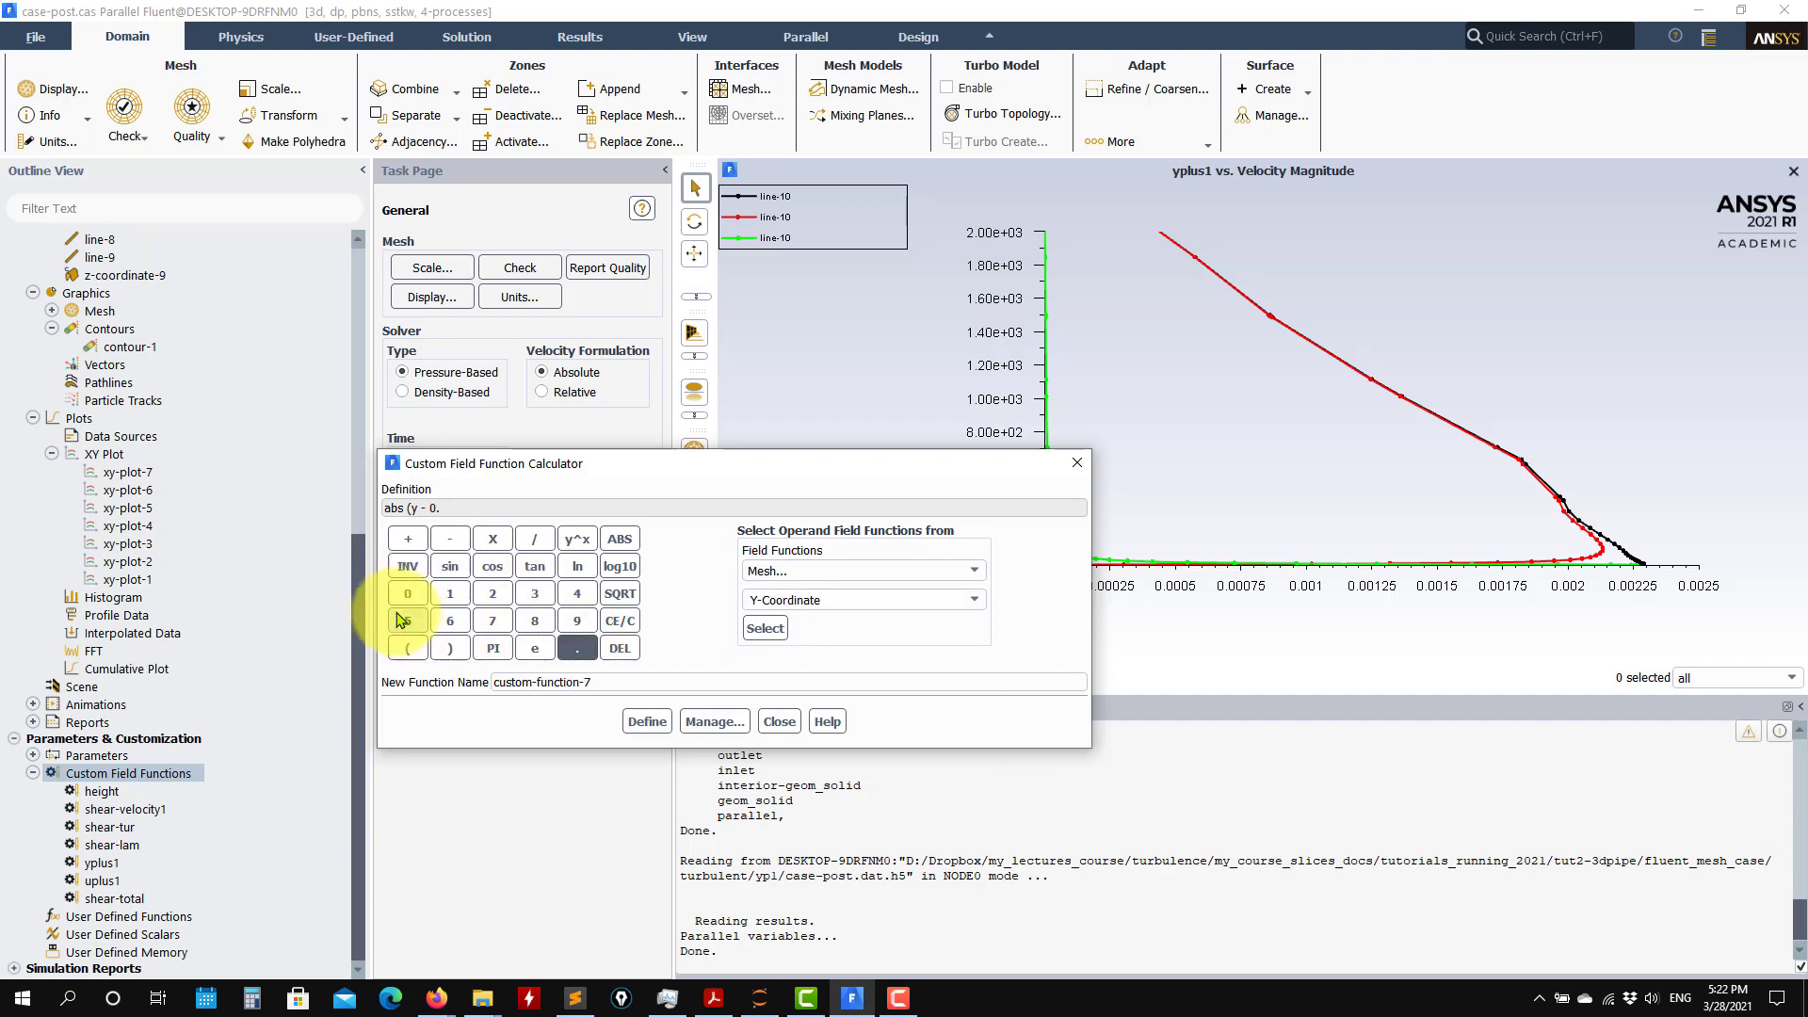
pyautogui.click(408, 599)
pyautogui.click(408, 621)
pyautogui.click(456, 650)
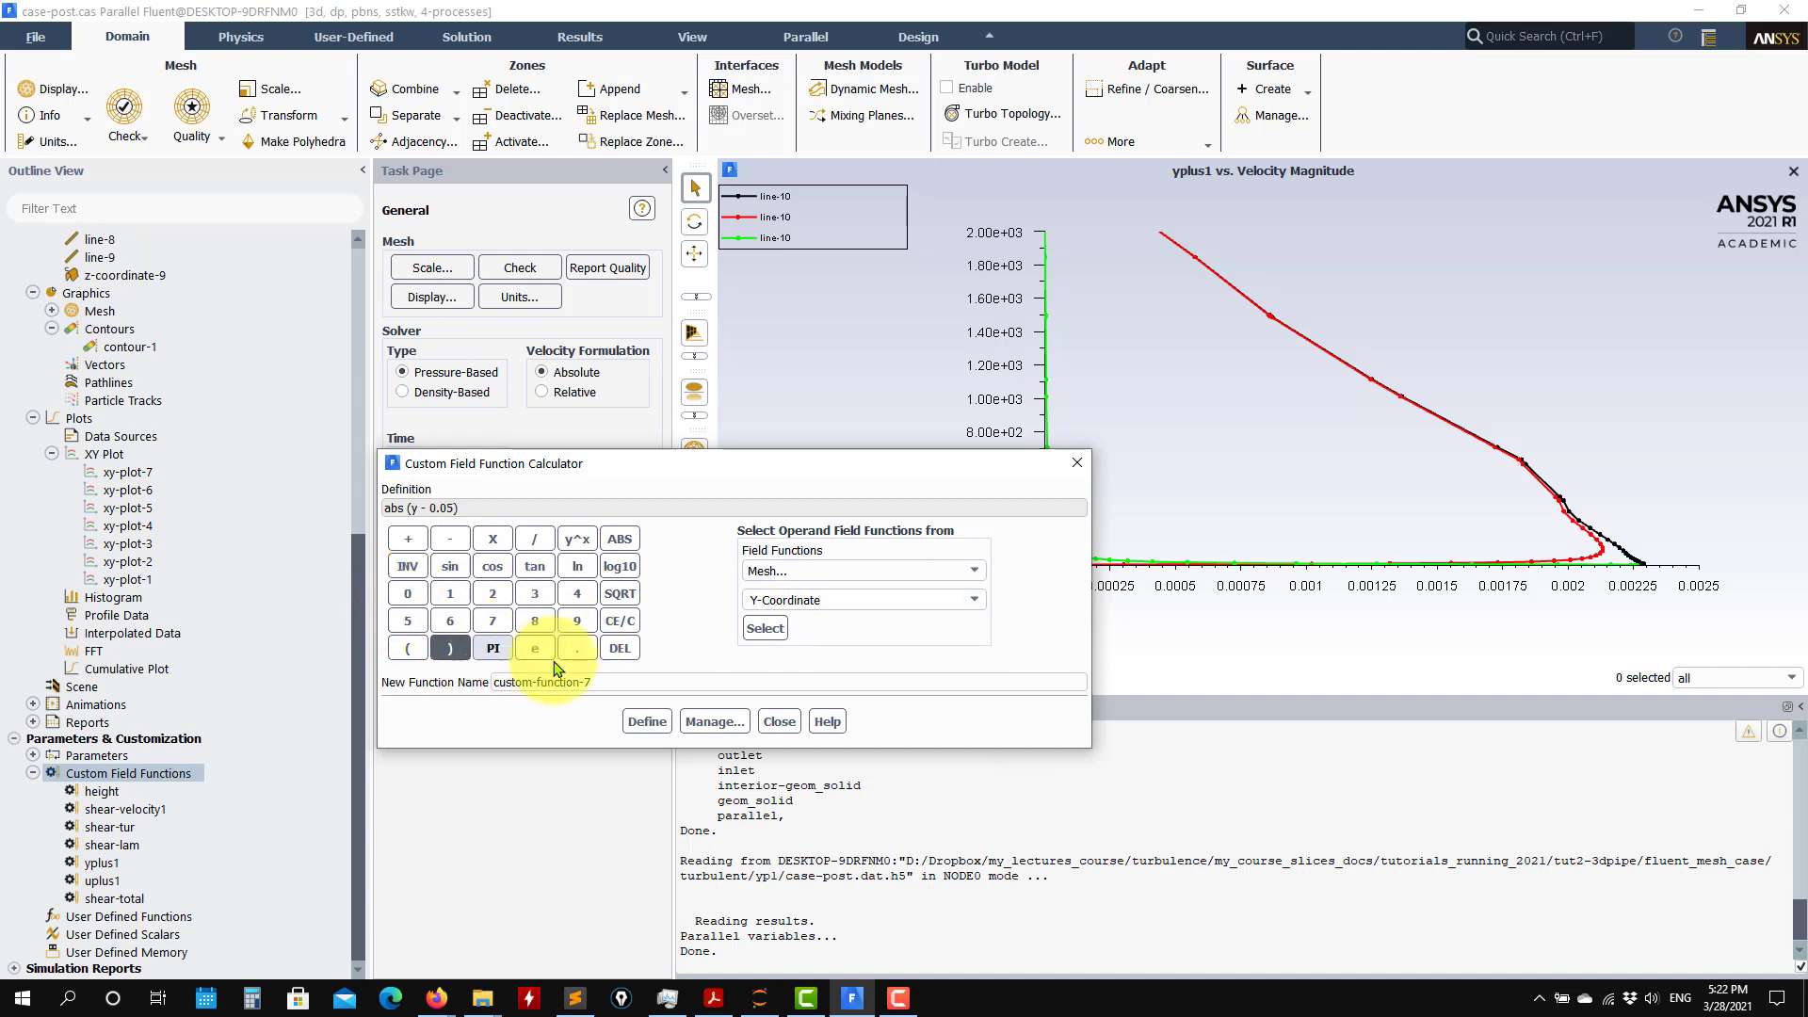
# - Name the new function height2, define it and close the calculator
pyautogui.click(616, 683)
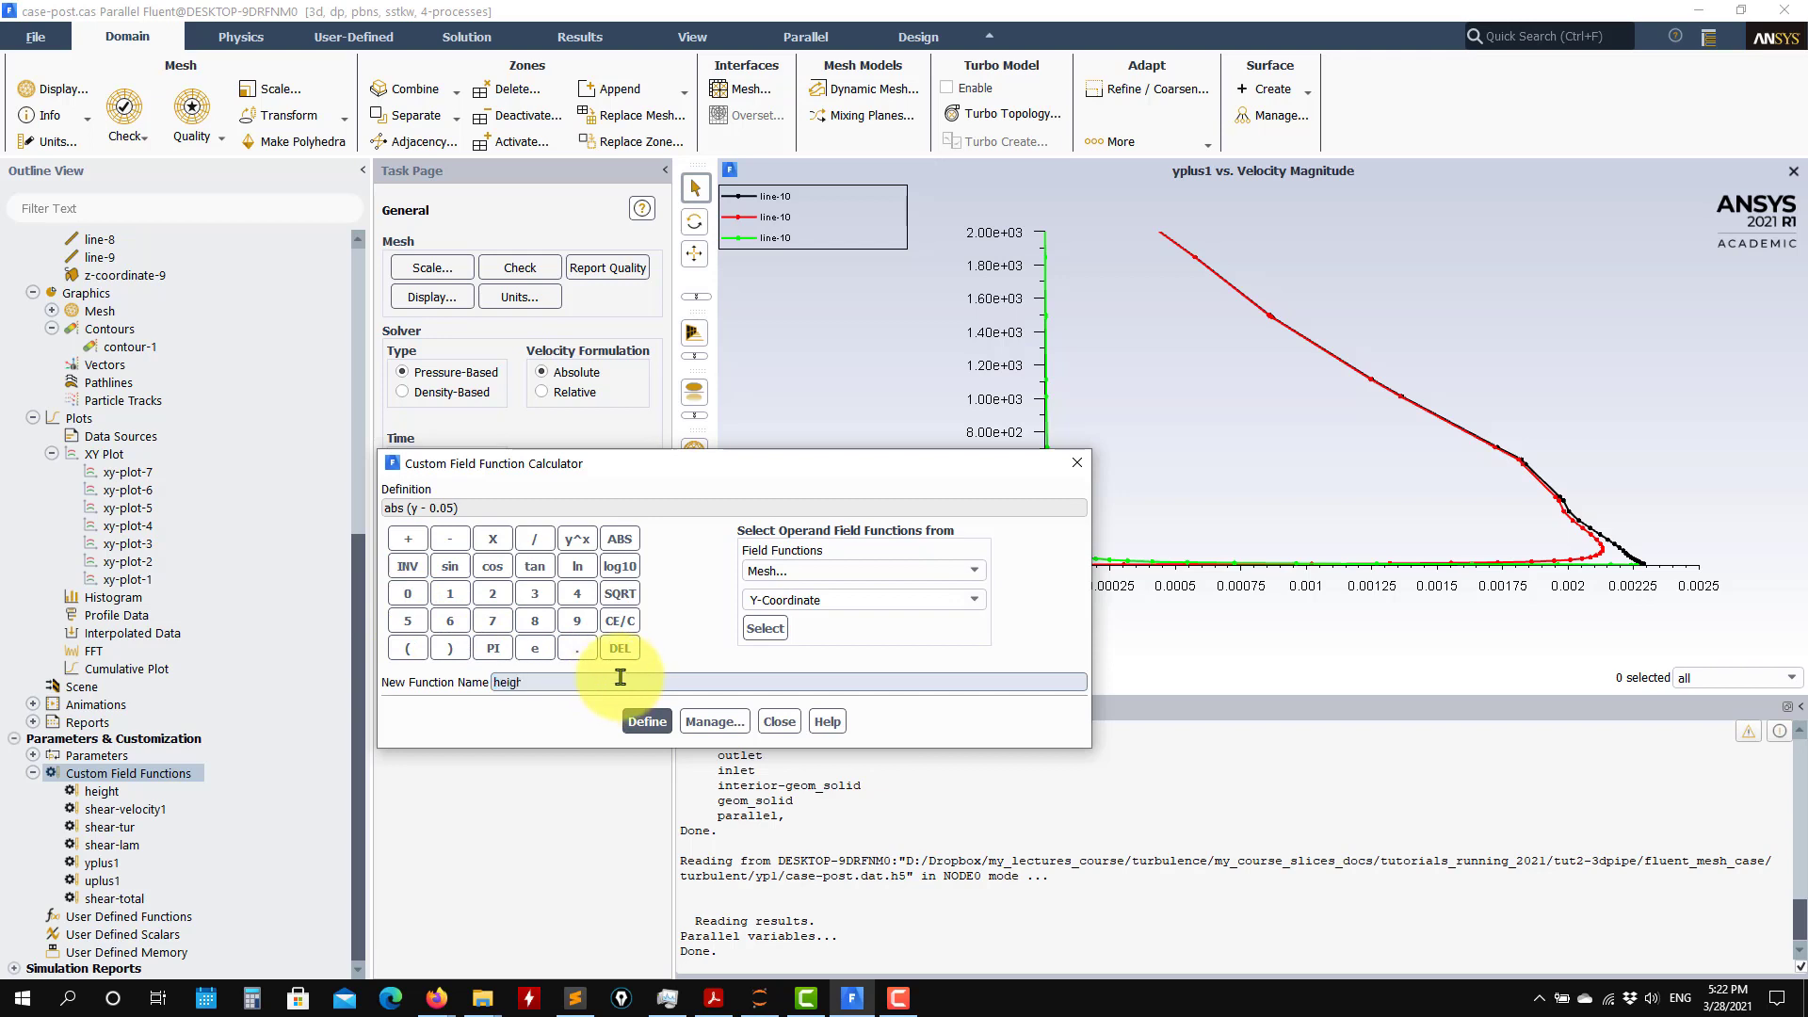
pyautogui.write('height2')
pyautogui.click(647, 722)
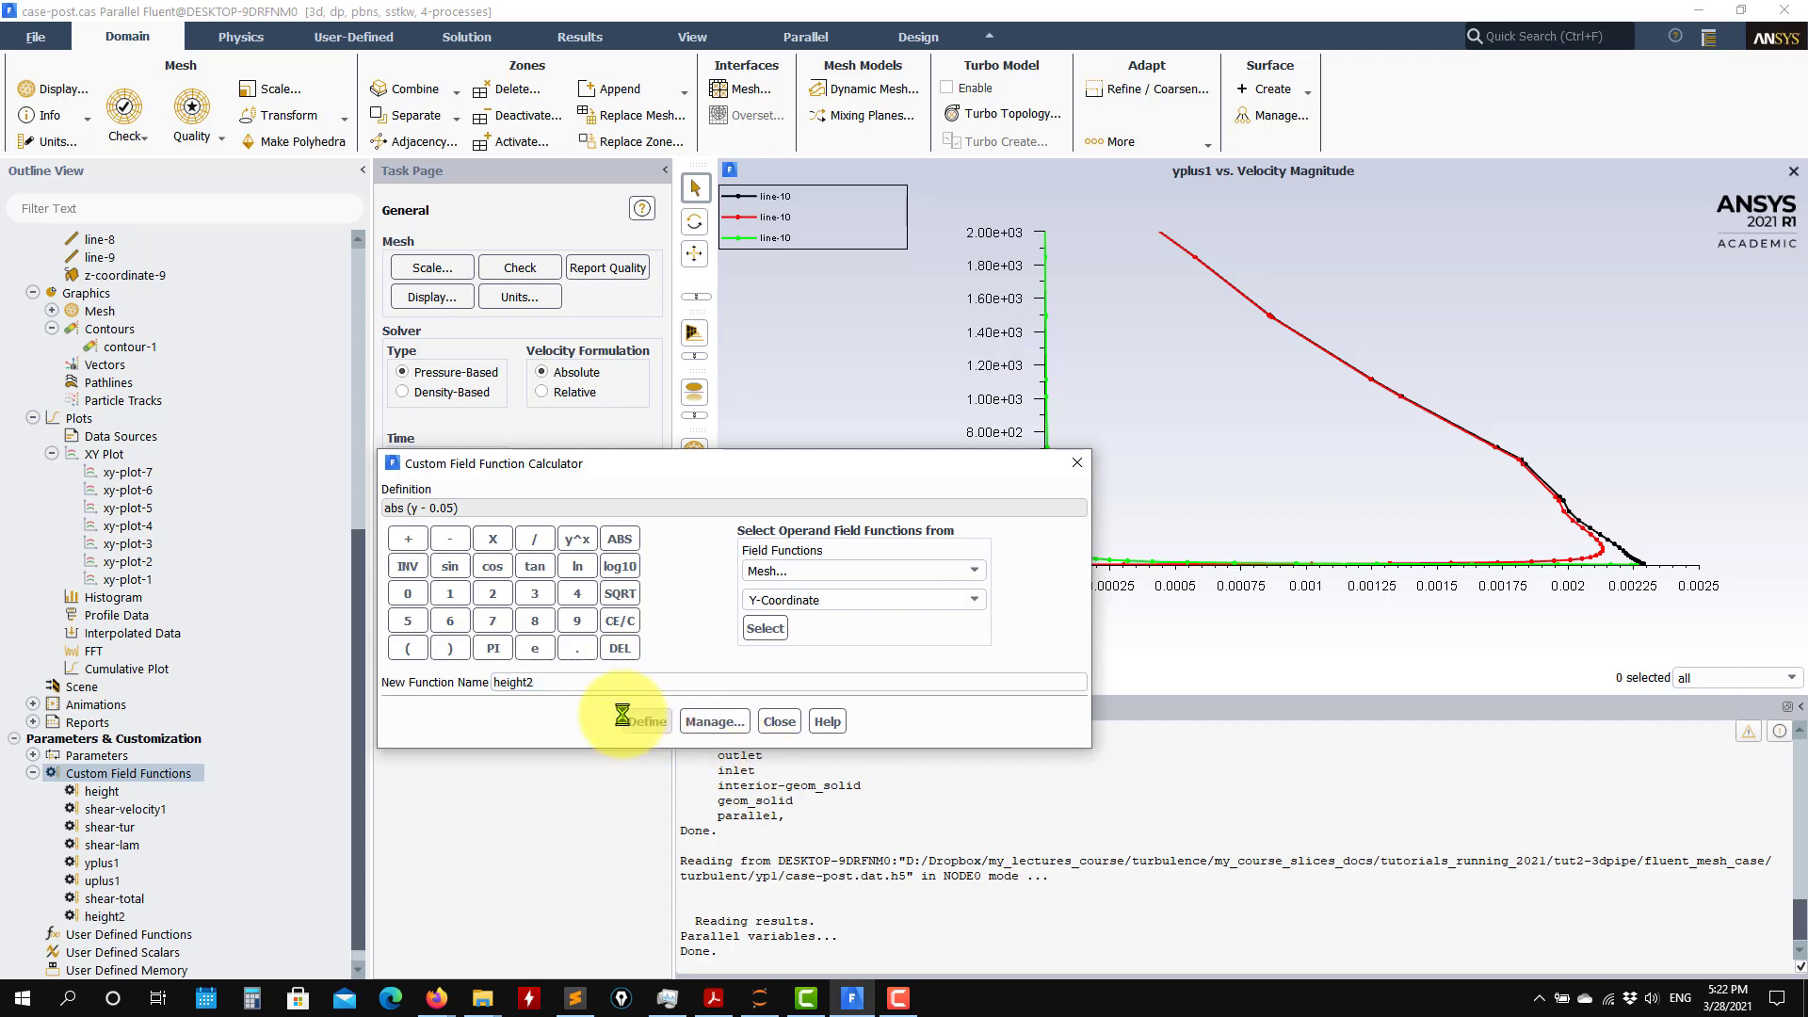
pyautogui.click(771, 722)
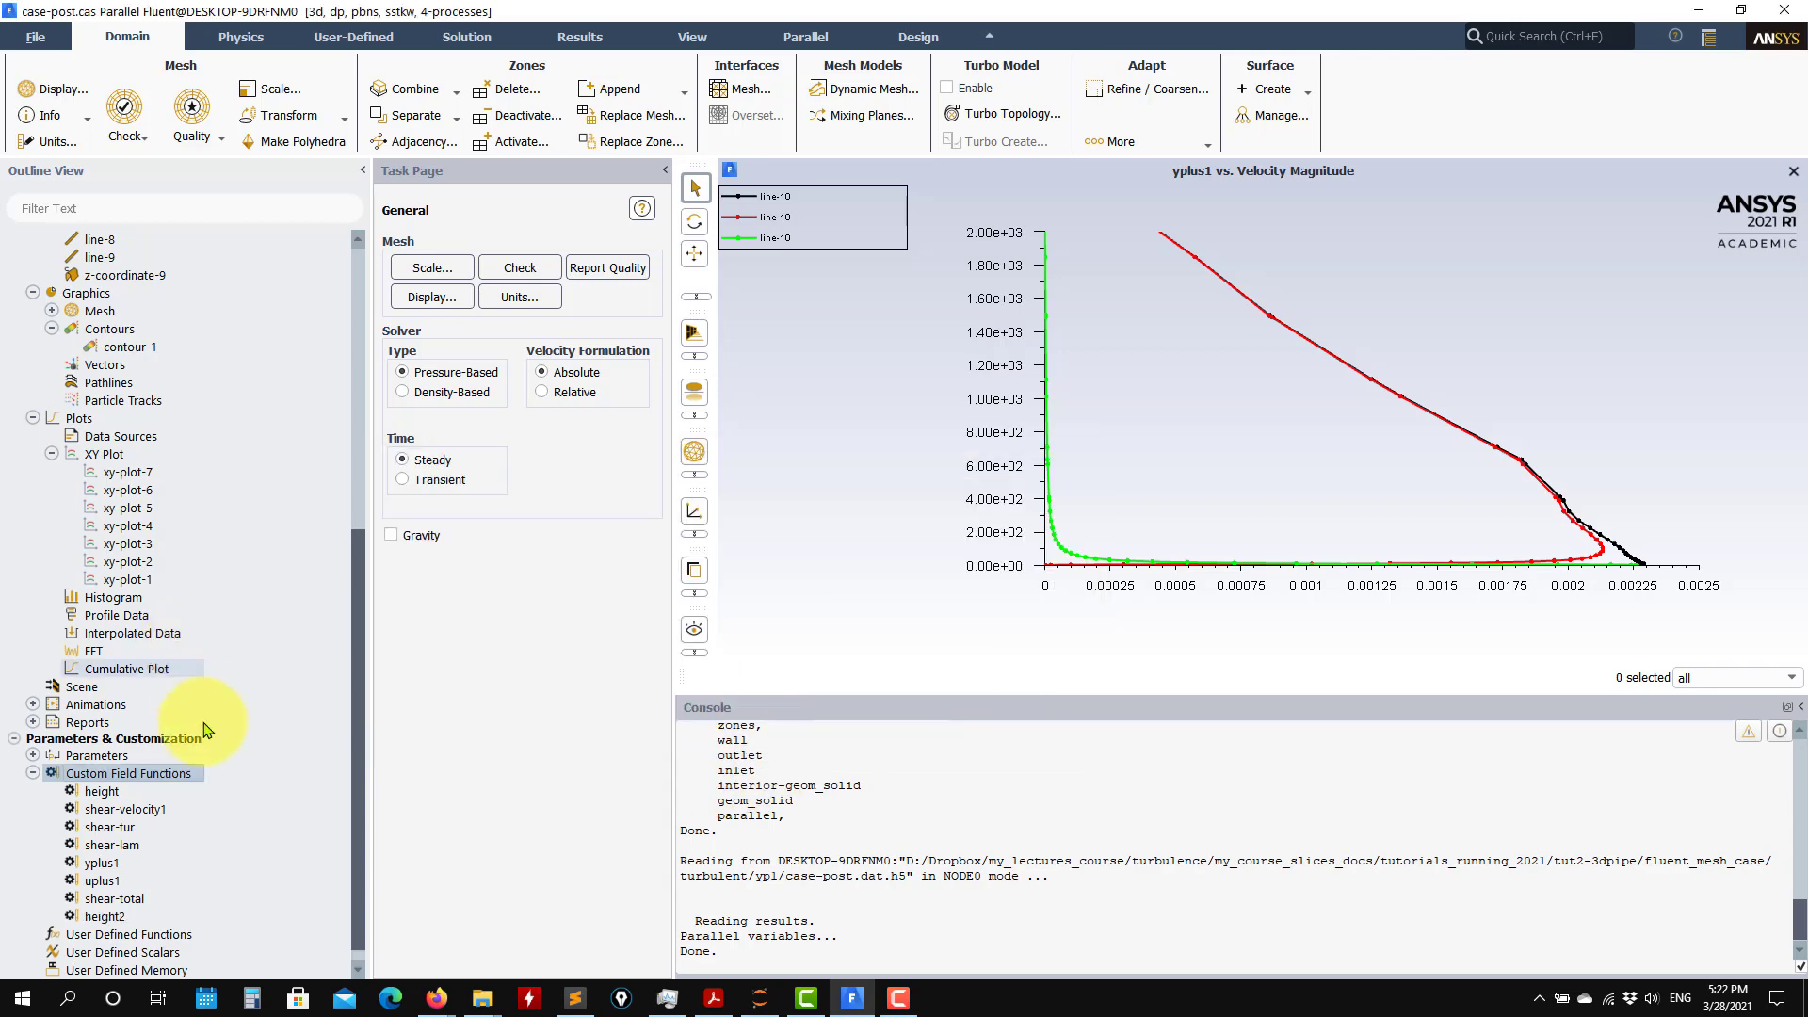
# - Display contour-1 on z-coordinate-9 for height and again for height2 to compare the two functions, and close the contour settings
pyautogui.doubleClick(130, 346)
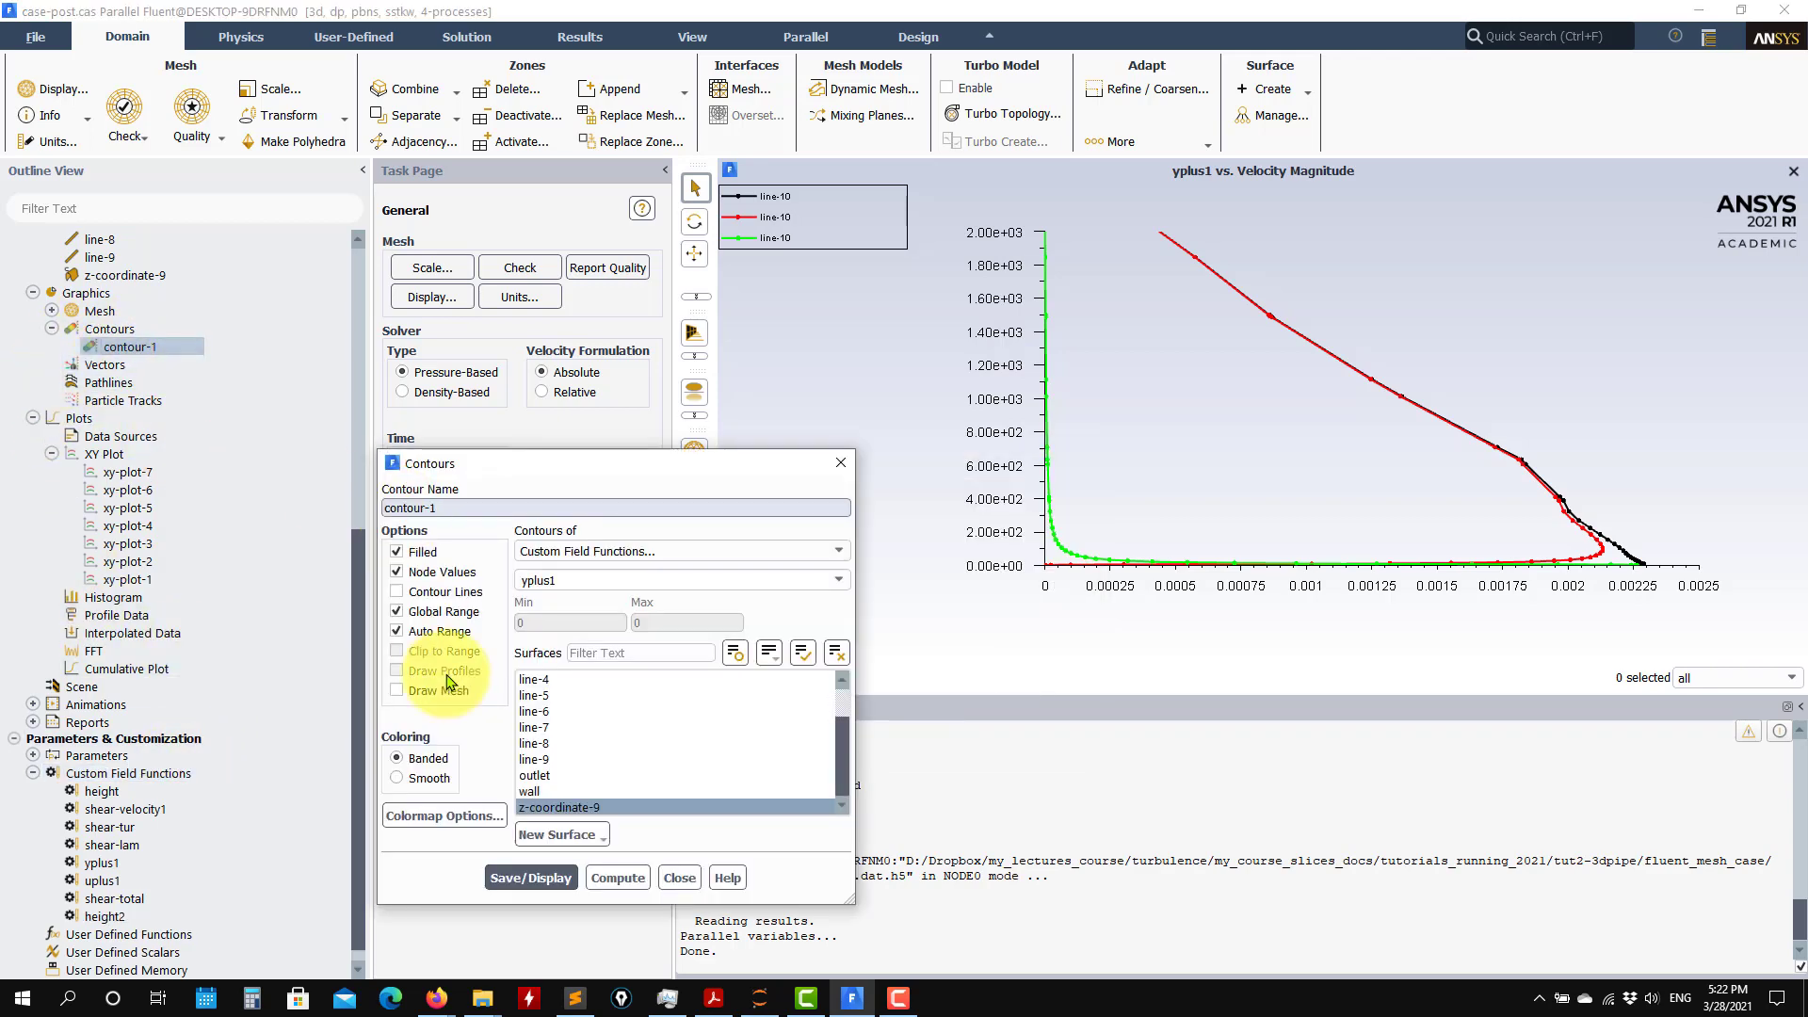
pyautogui.click(837, 580)
pyautogui.click(672, 604)
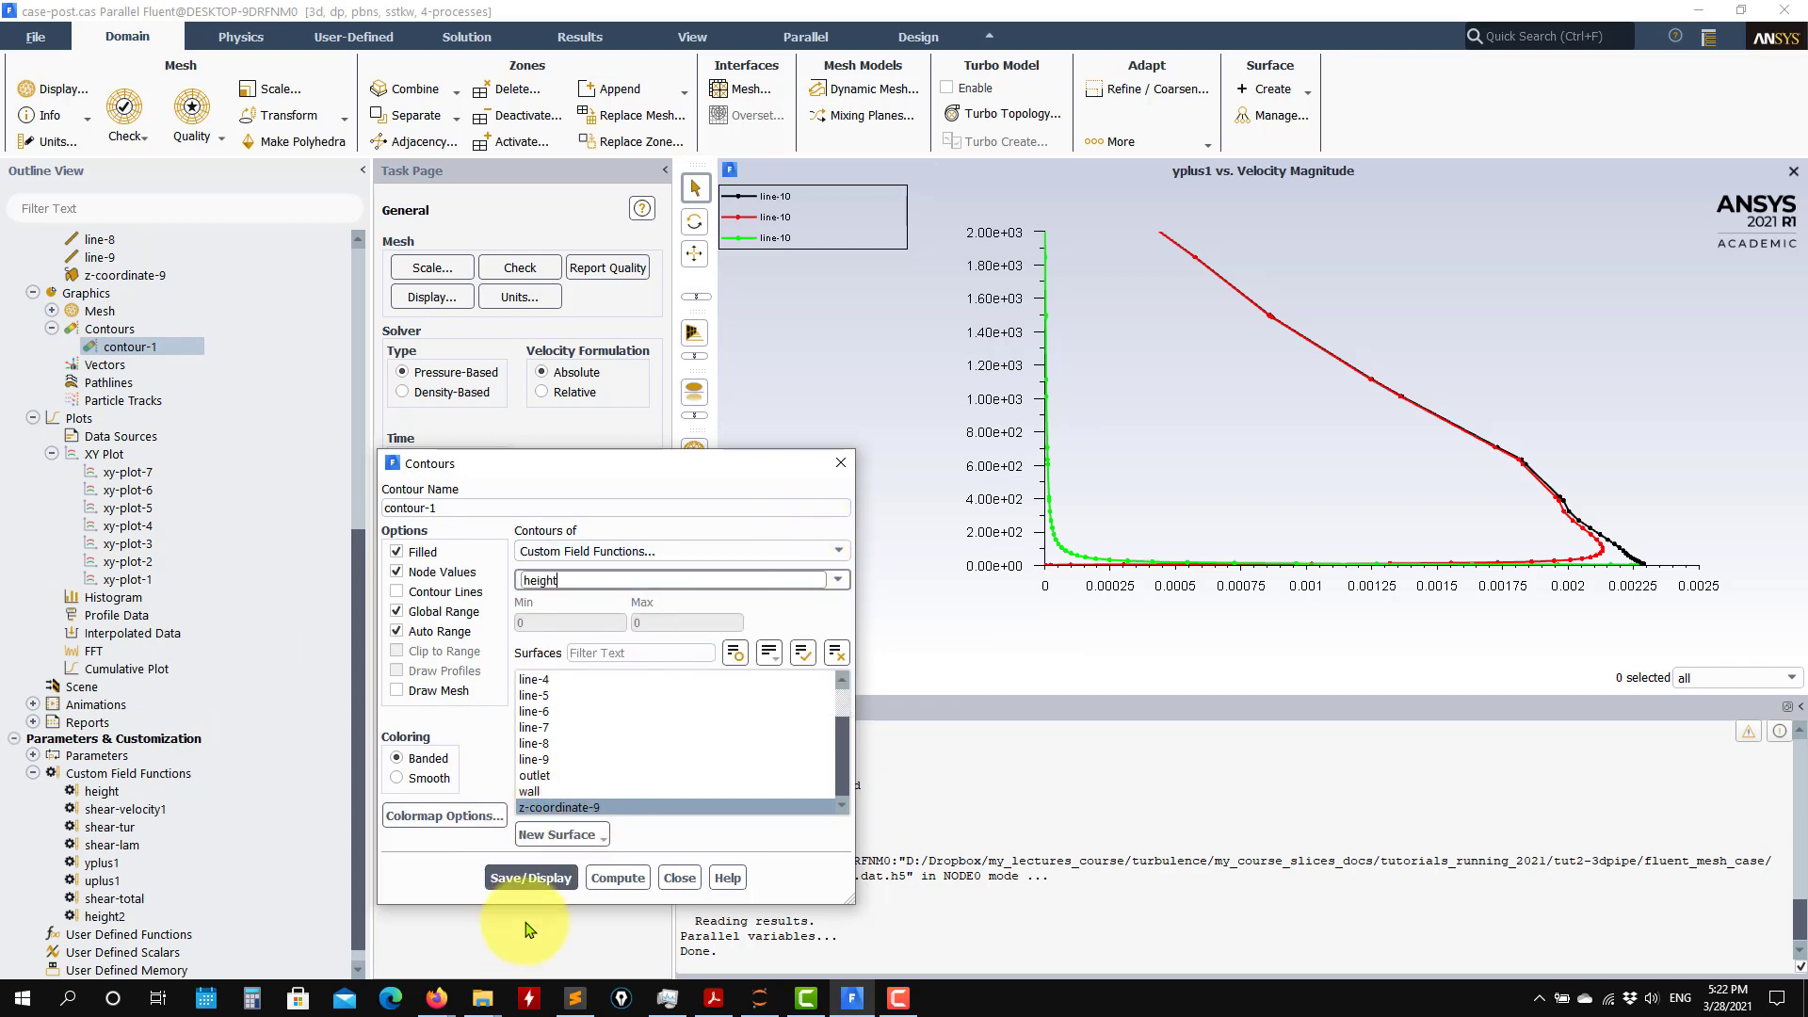
pyautogui.click(530, 878)
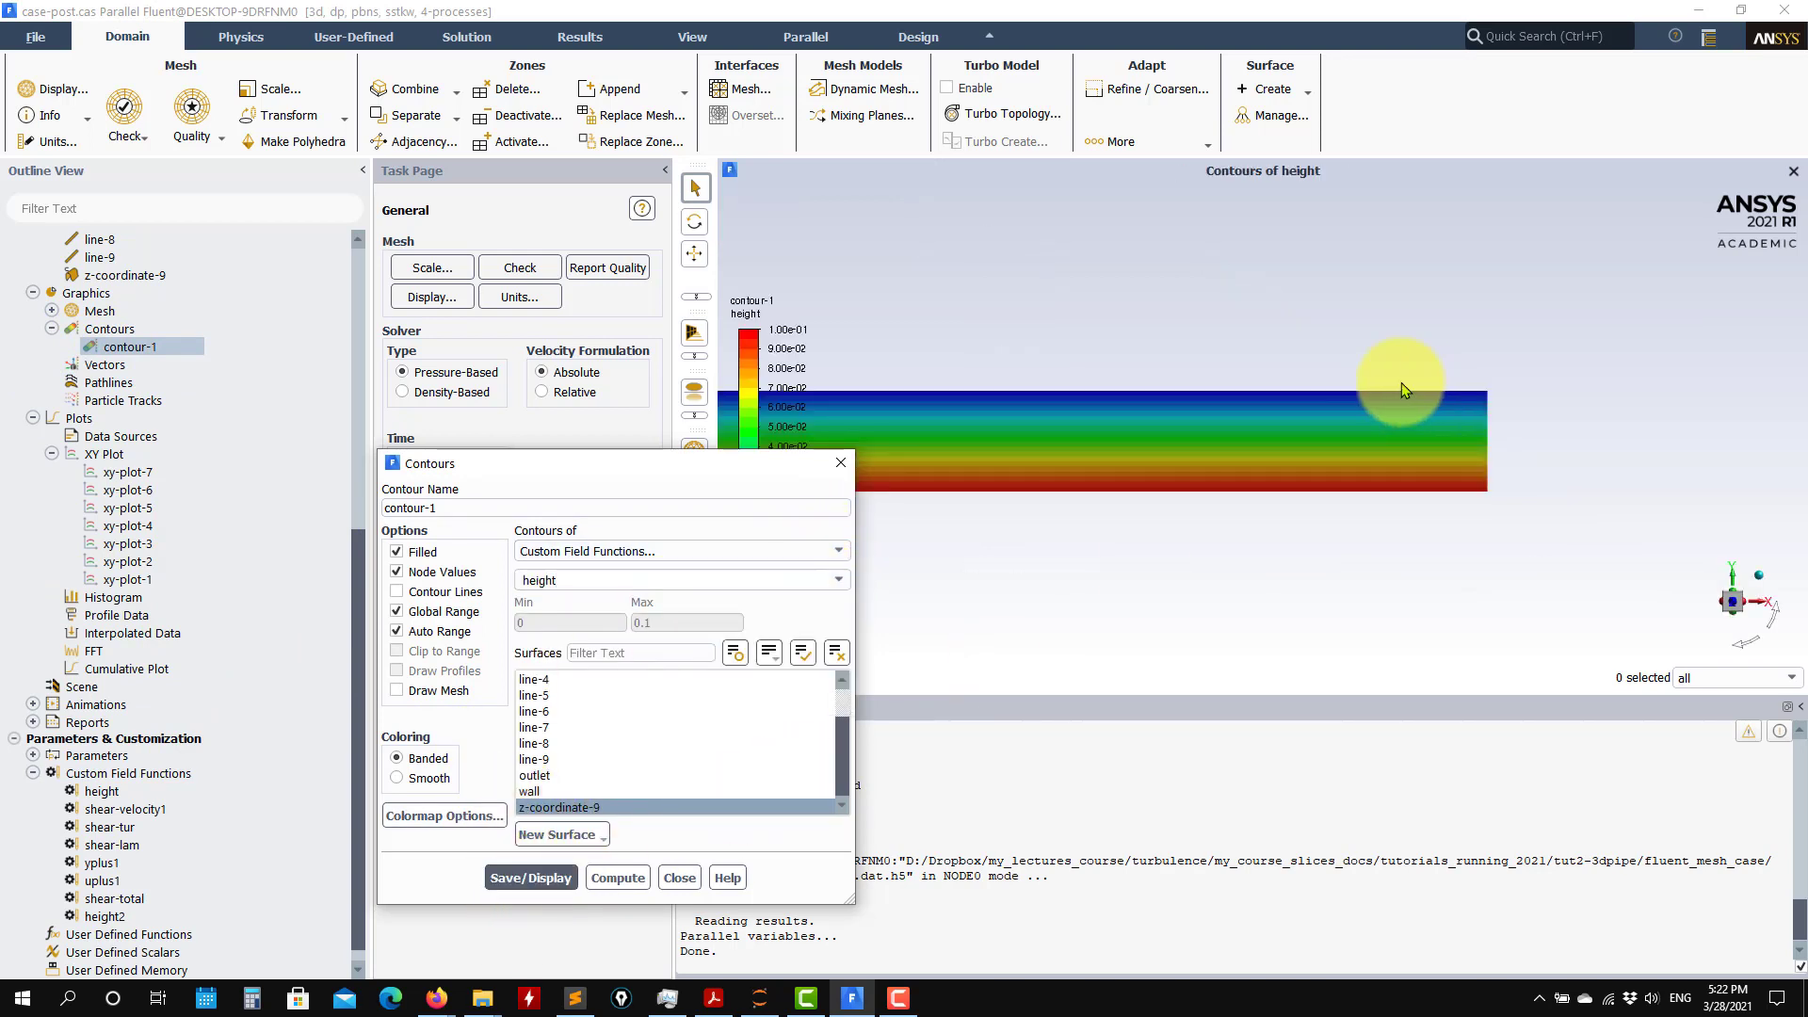
pyautogui.click(837, 581)
pyautogui.click(565, 704)
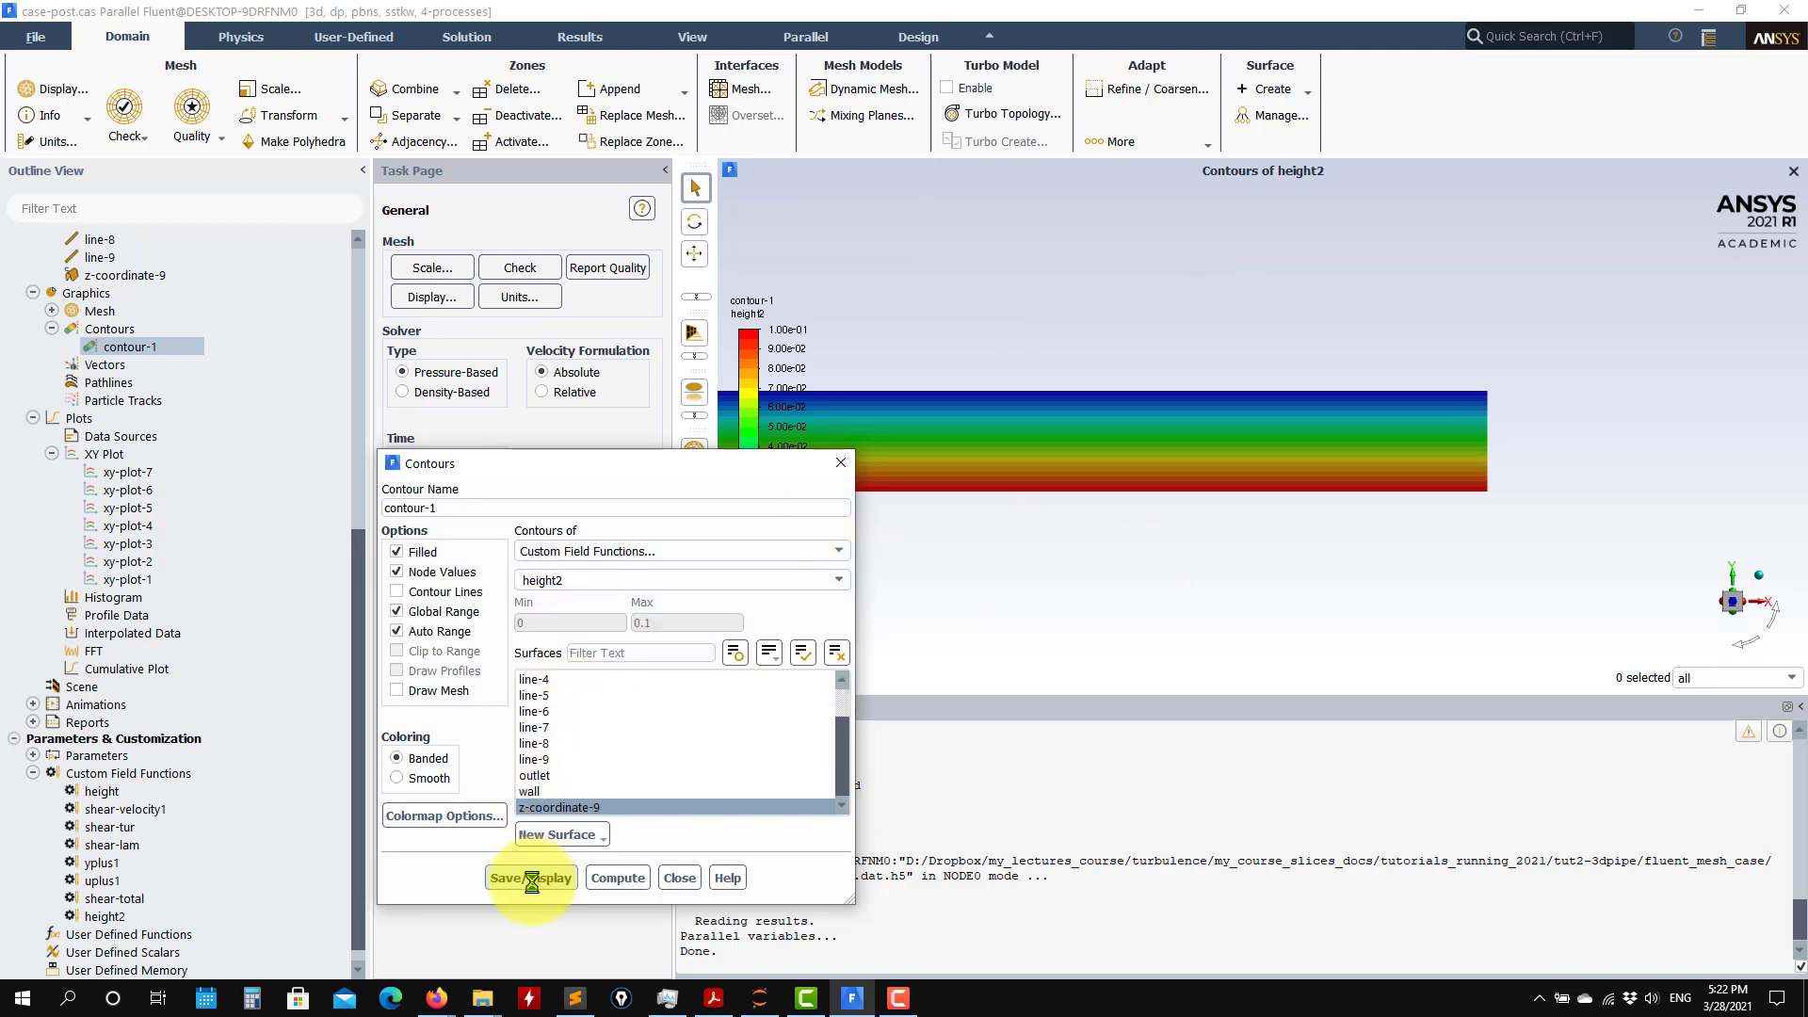
pyautogui.click(679, 878)
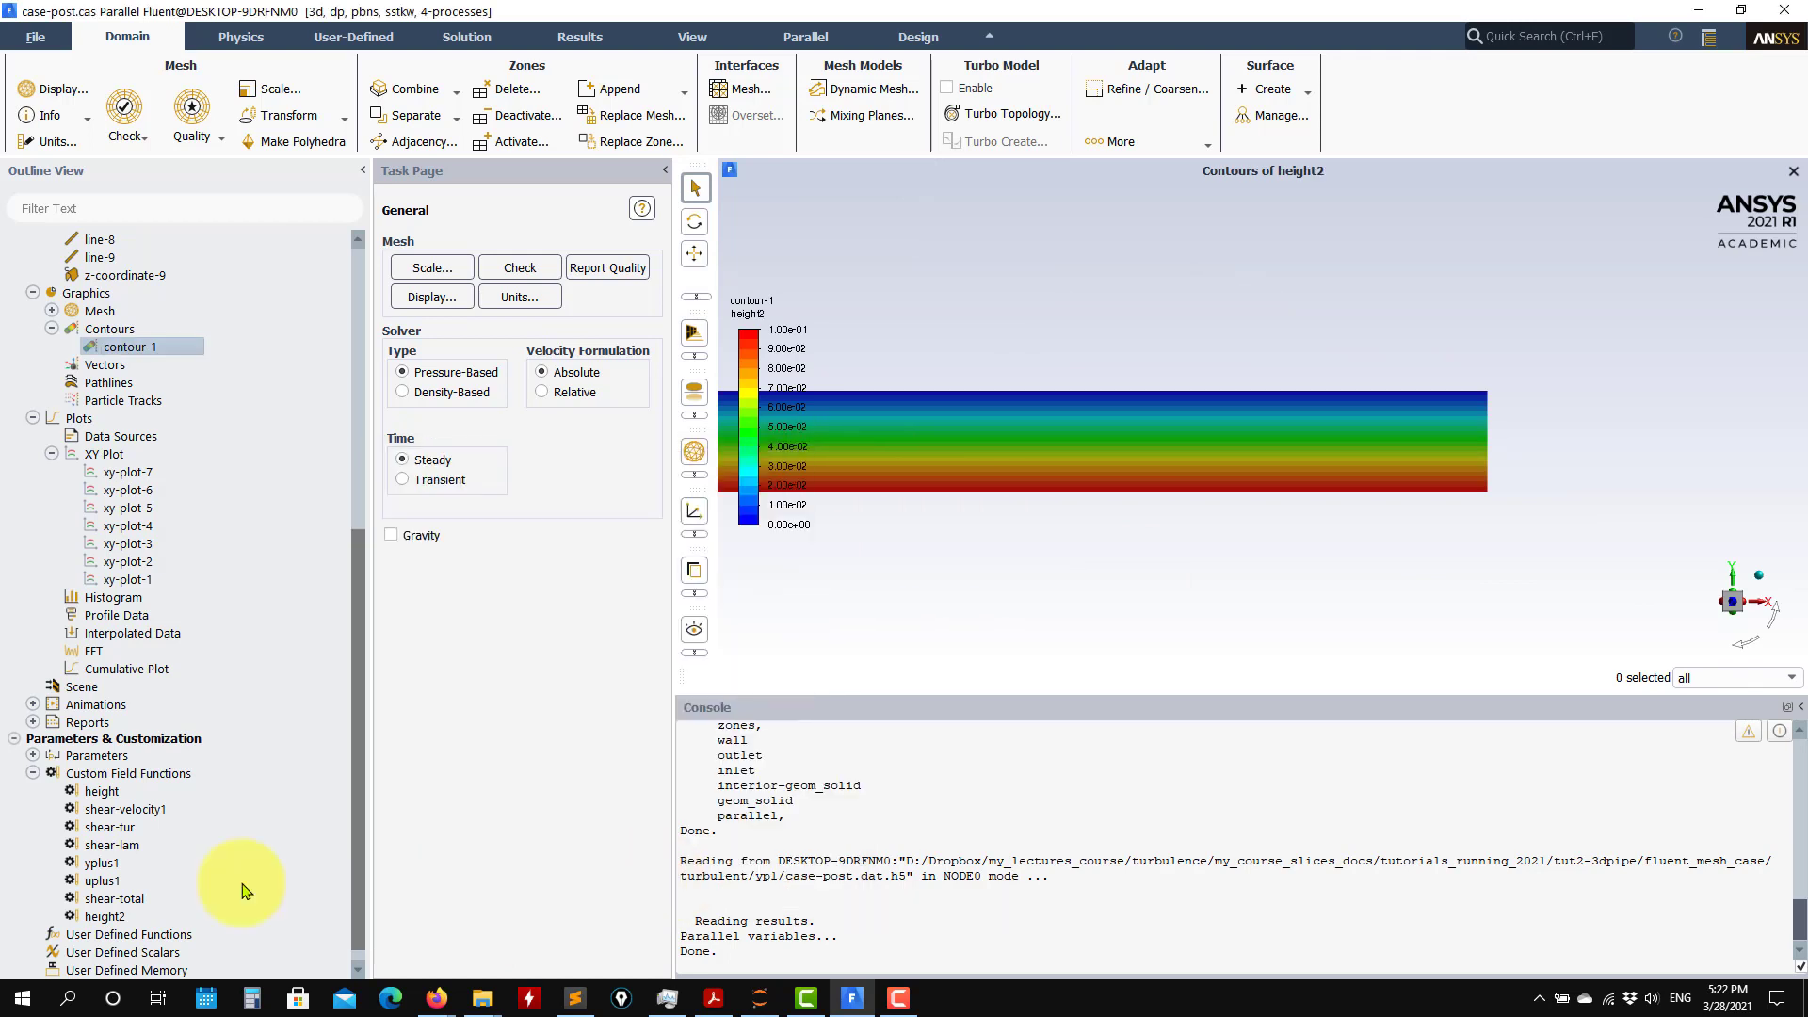
# - Review the shear-velocity1 definition in the field function manager and compare it with the shear velocity formula in the PDF presentation
pyautogui.click(149, 774)
pyautogui.rightClick(149, 774)
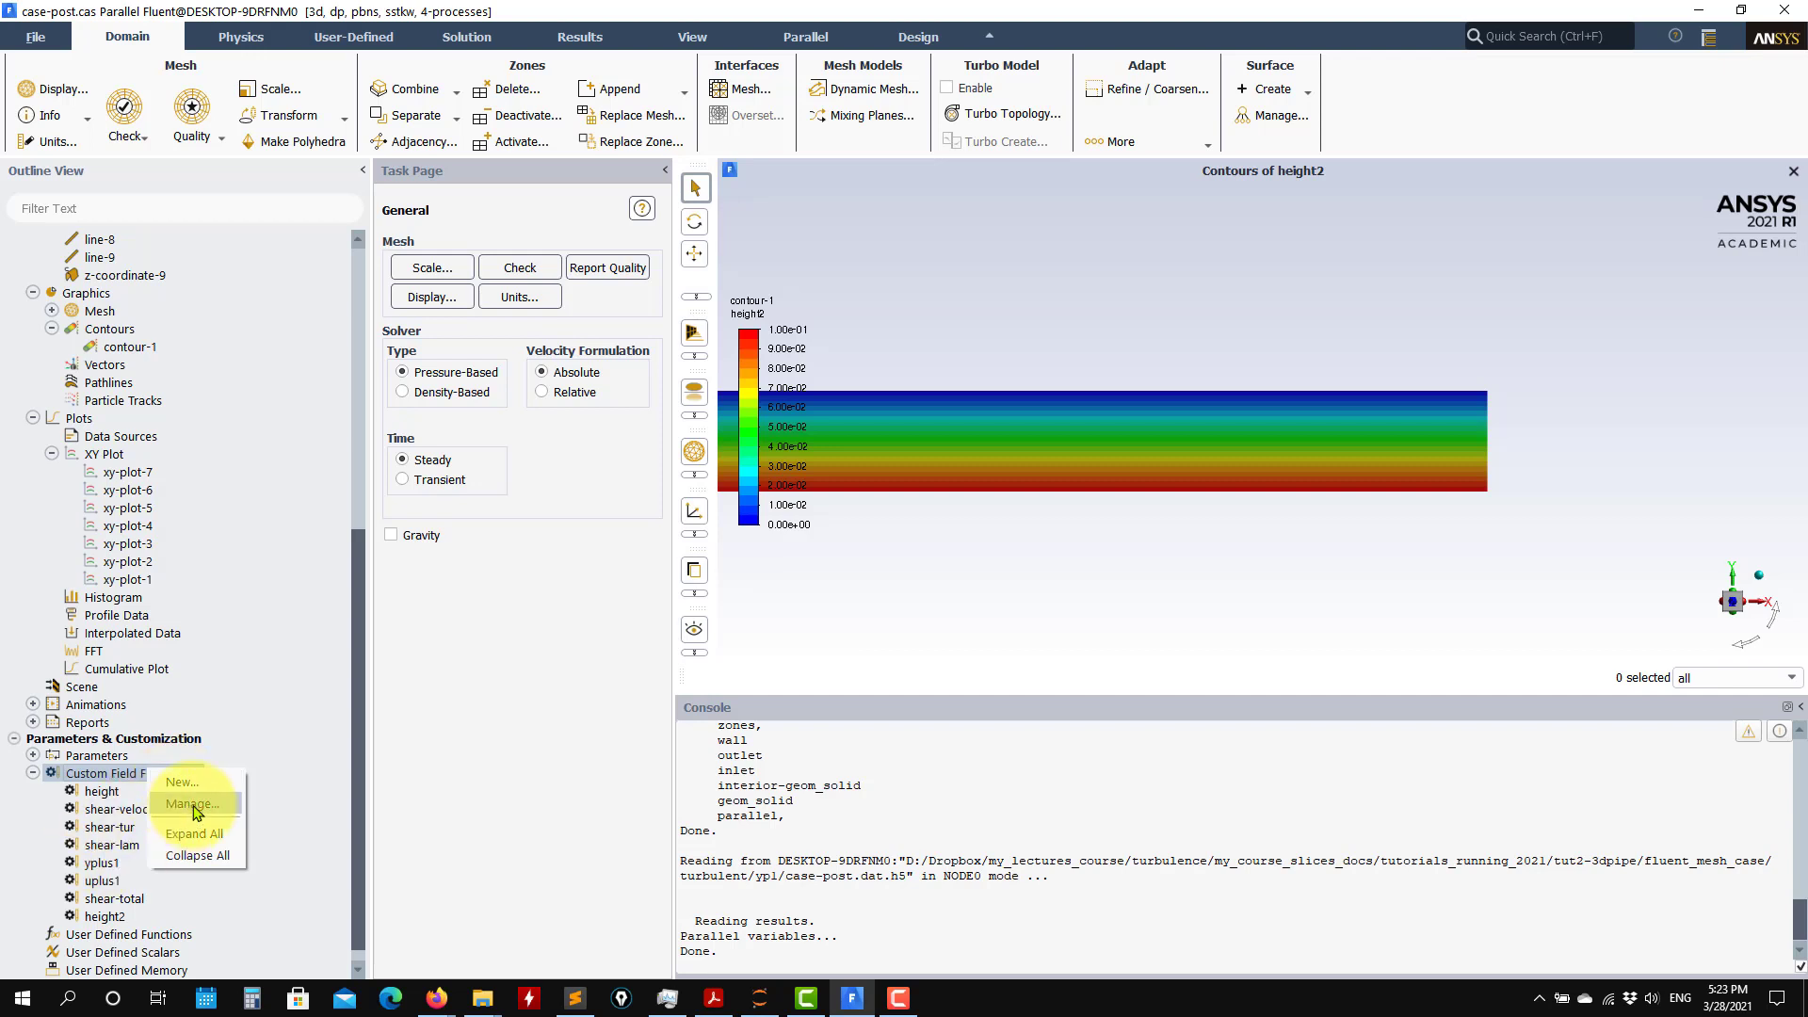
pyautogui.click(191, 803)
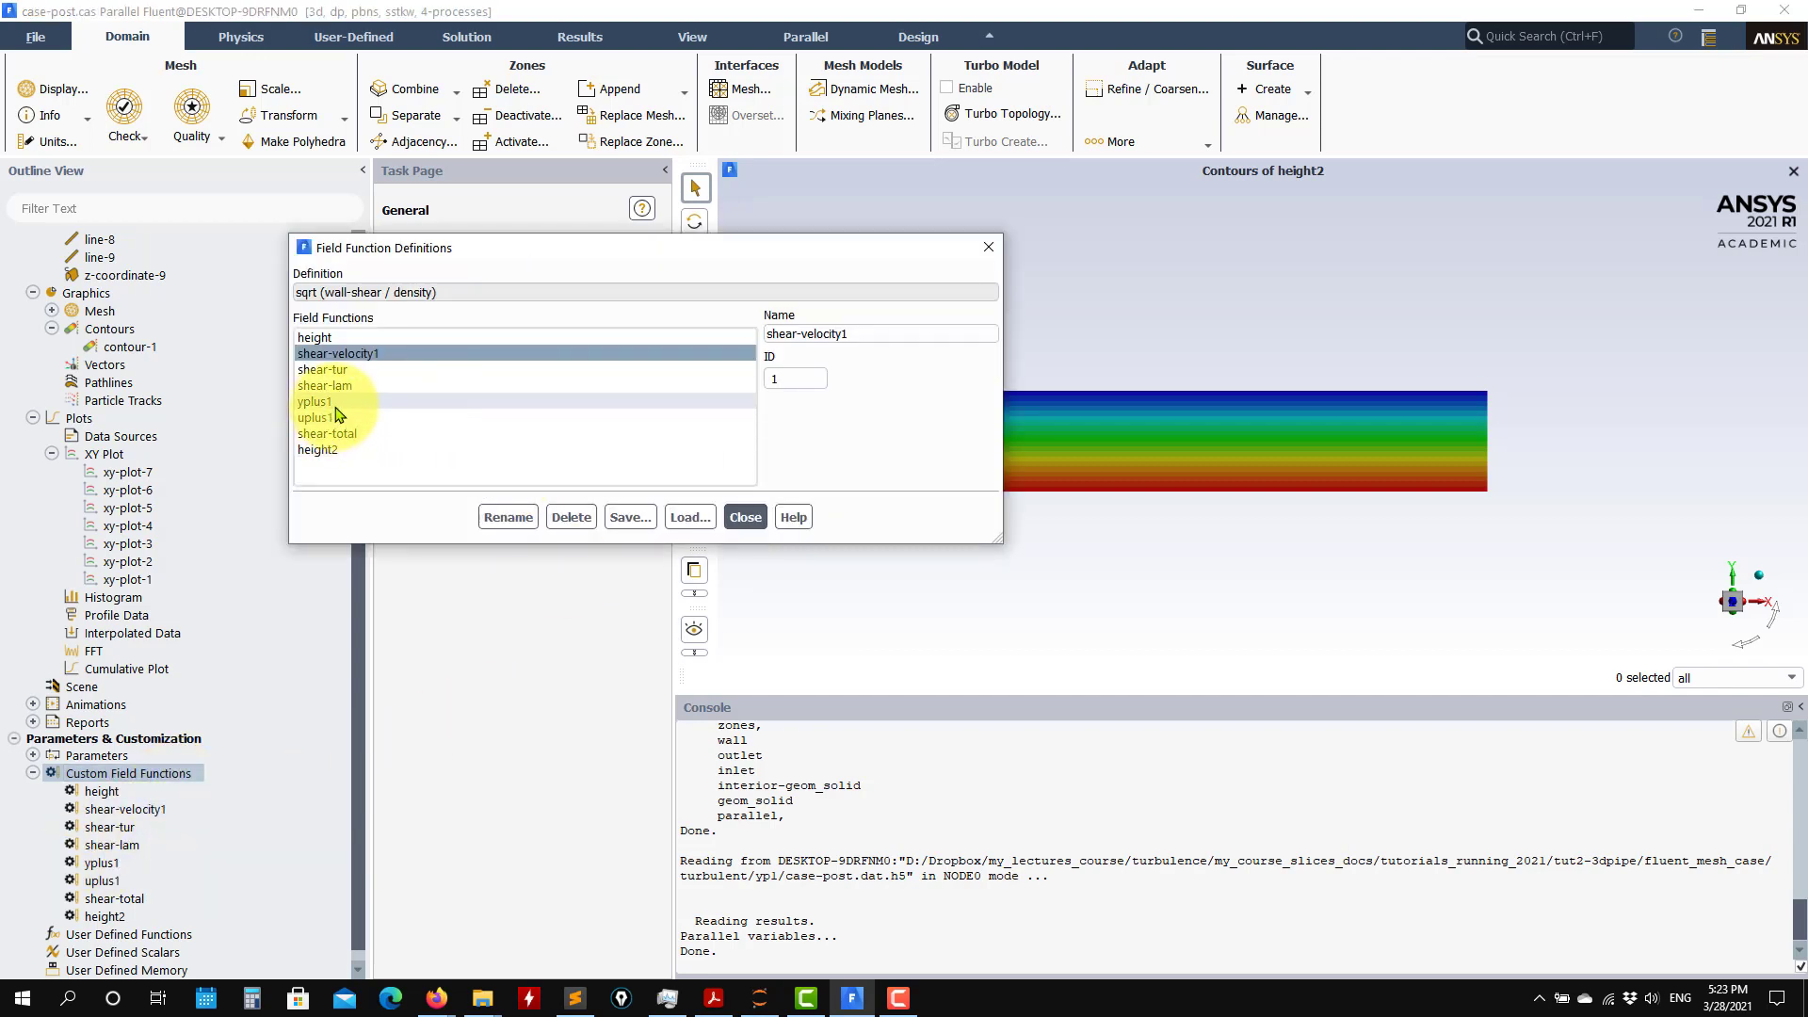
pyautogui.click(898, 998)
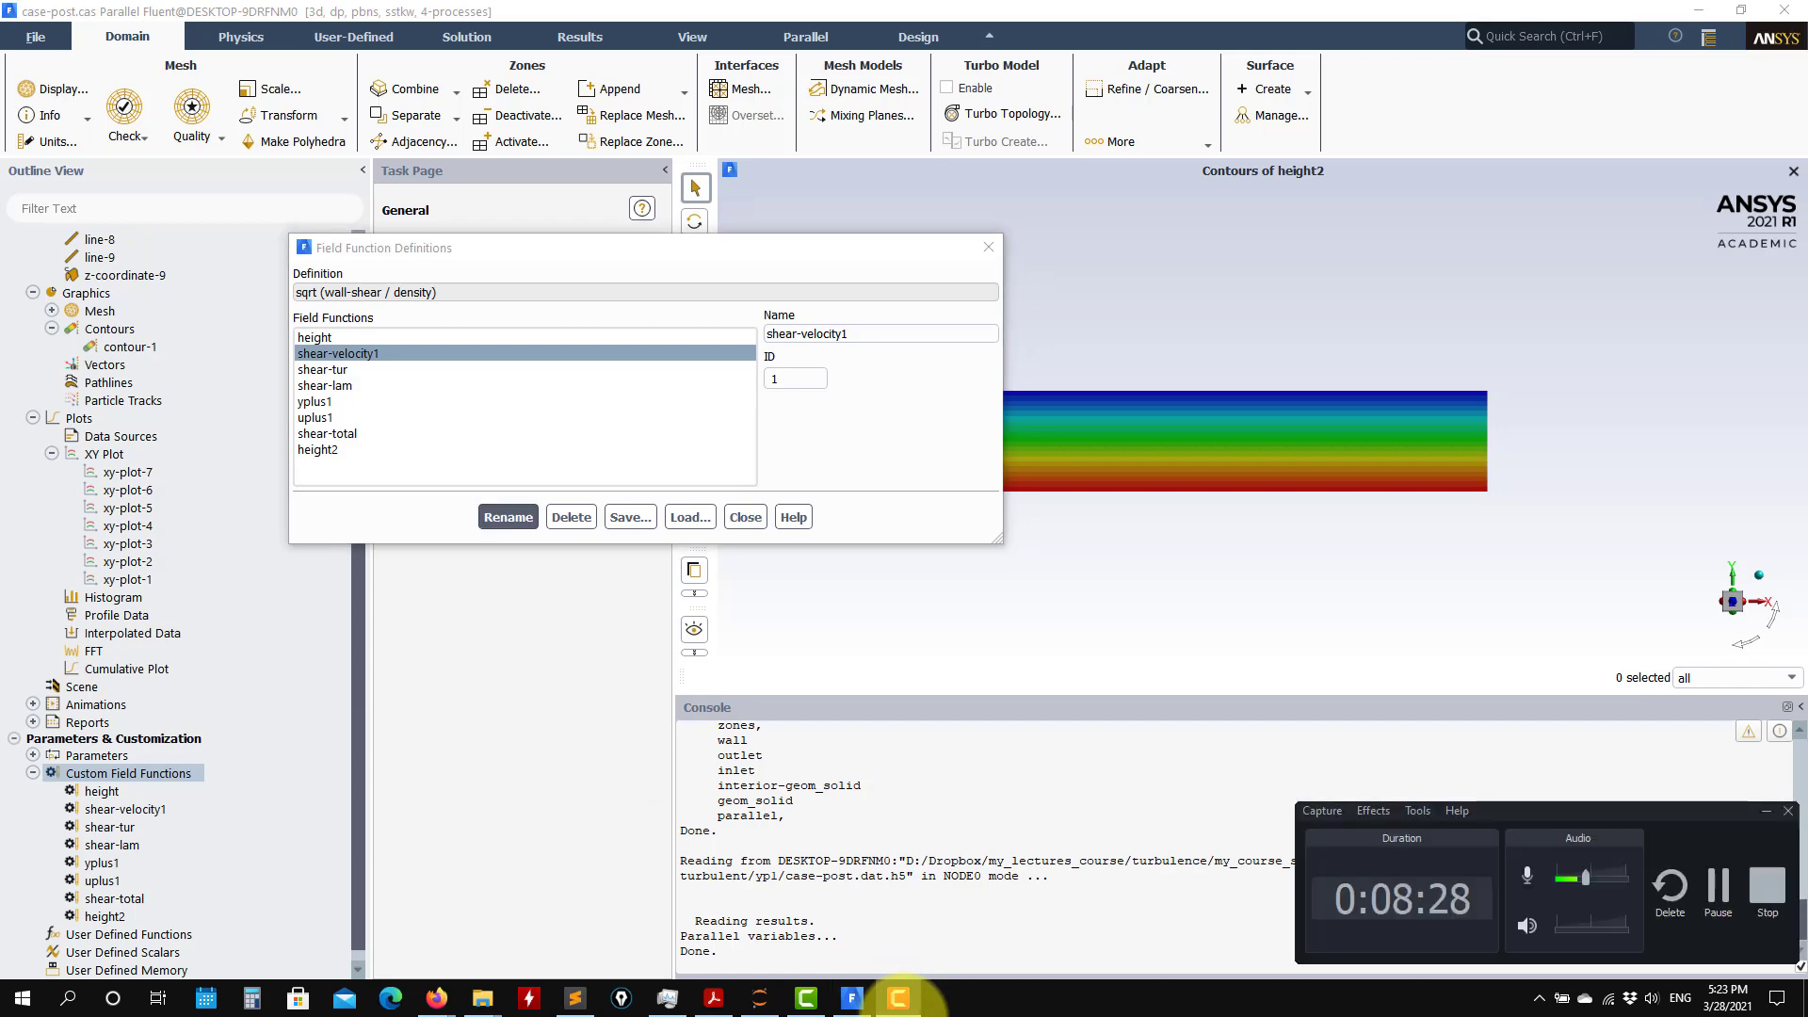
pyautogui.click(716, 1000)
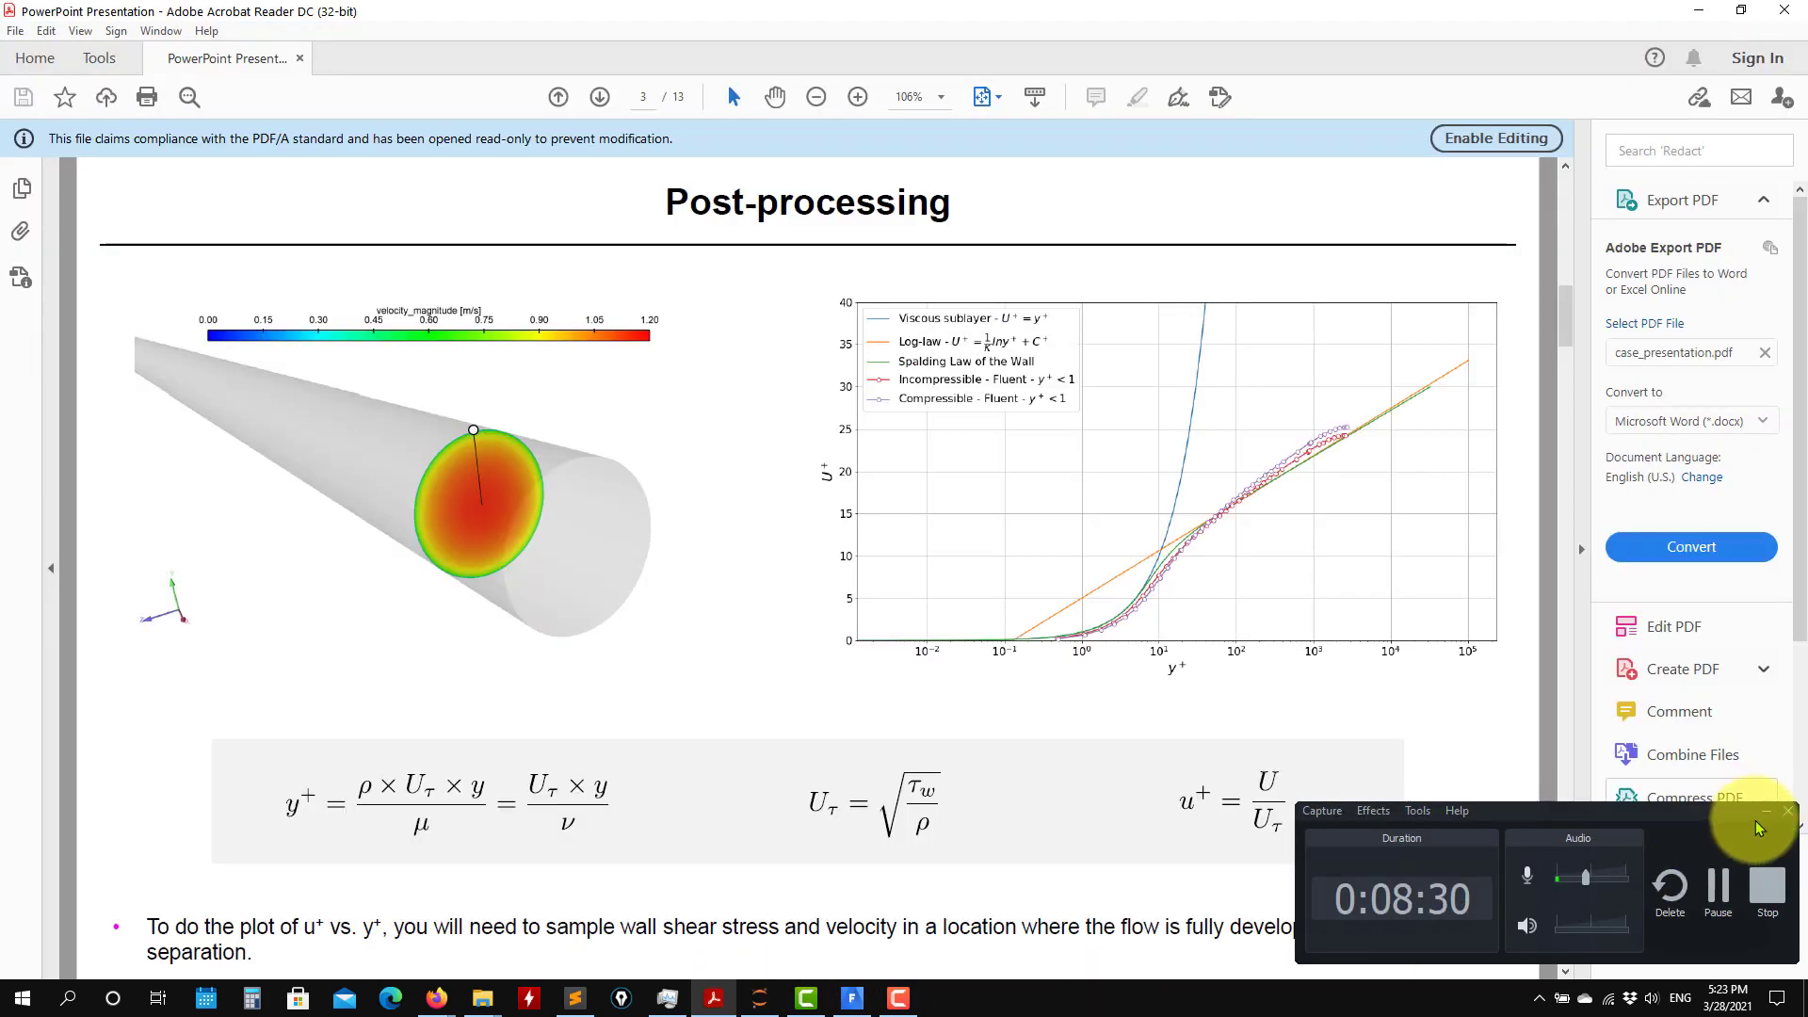
pyautogui.click(1763, 814)
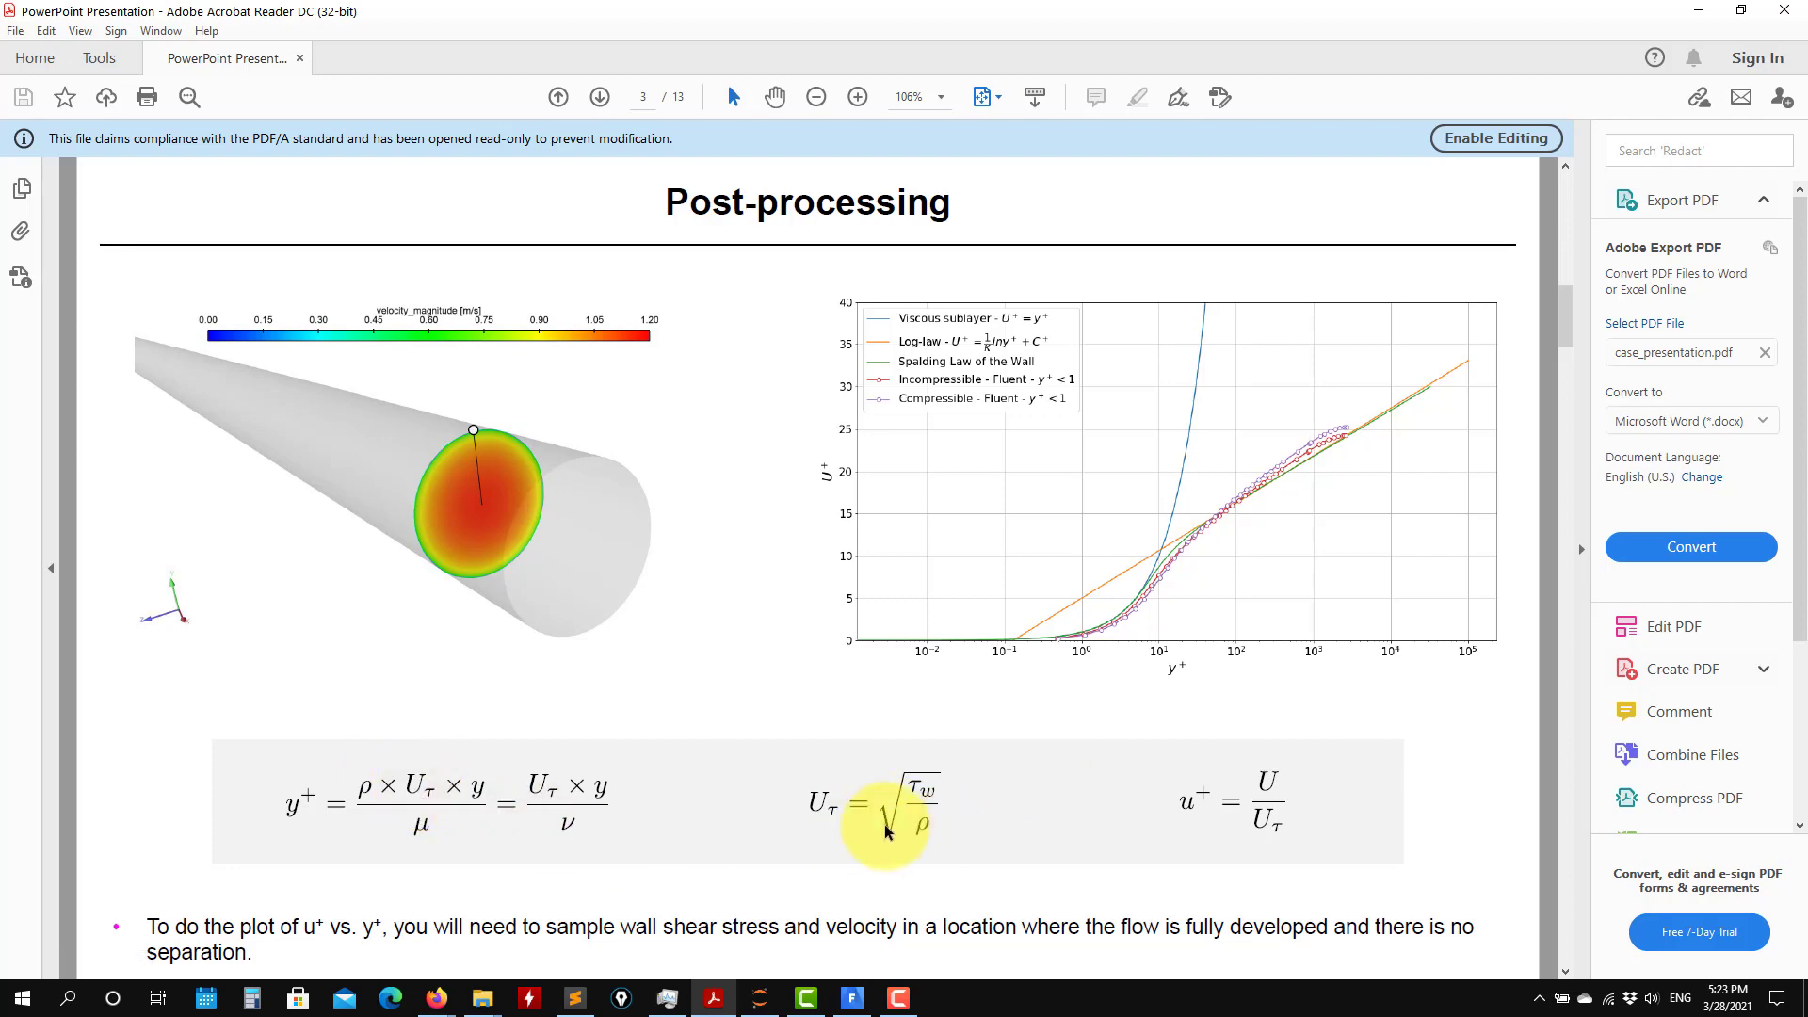
pyautogui.click(1699, 11)
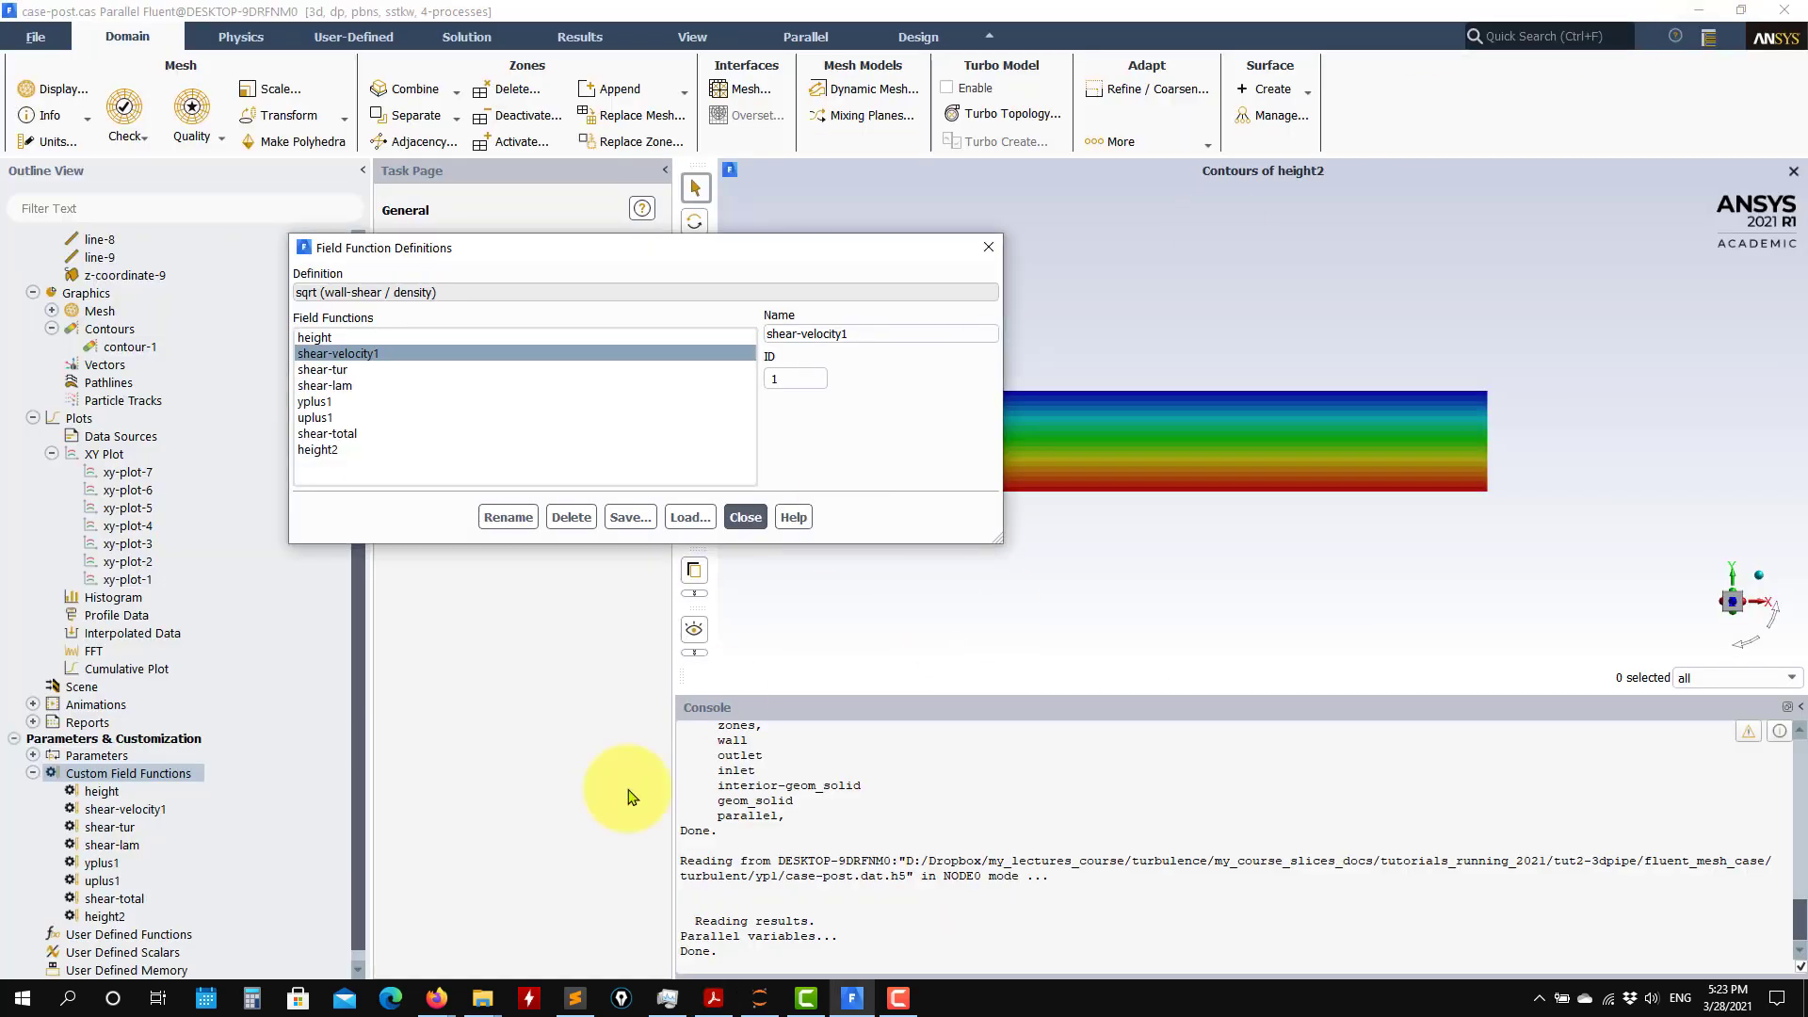
# - Open the ushear file from the yp1 folder in Sublime Text, examine the first shear-velocity1 entry for line-10, and return to Fluent
pyautogui.moveTo(482, 996)
pyautogui.click(381, 935)
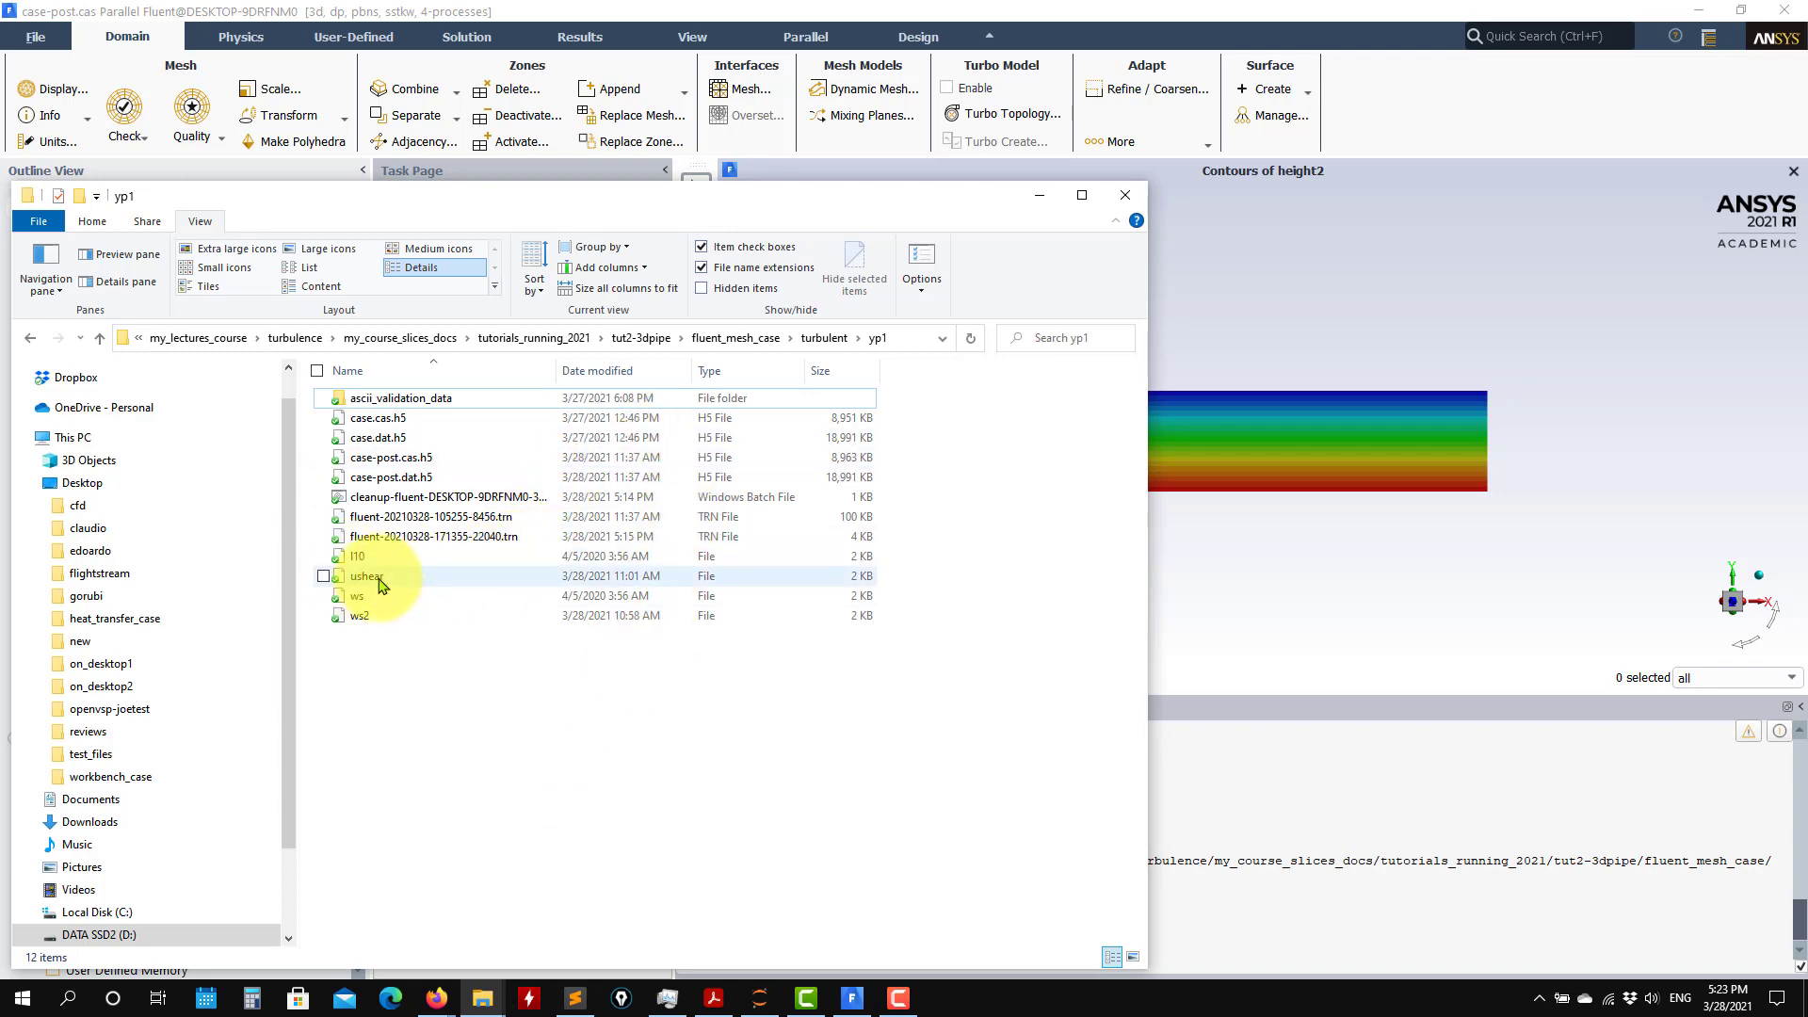
pyautogui.click(382, 585)
pyautogui.rightClick(382, 584)
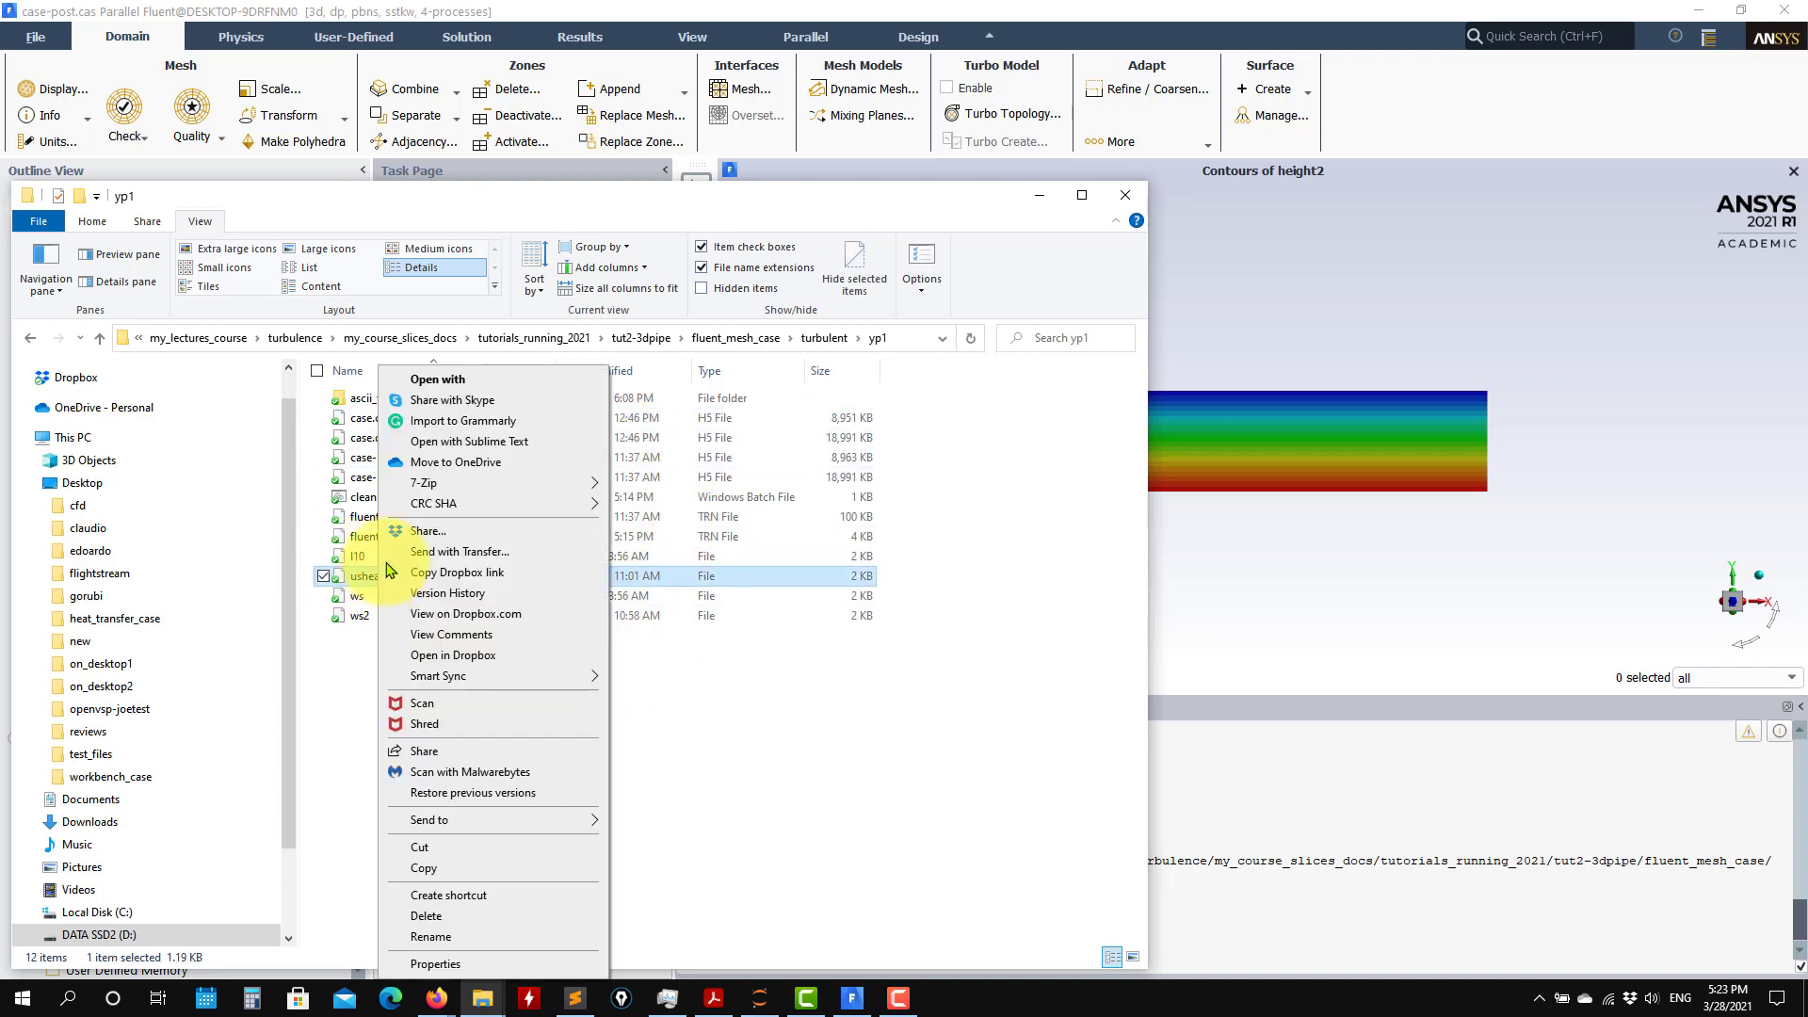
pyautogui.click(443, 441)
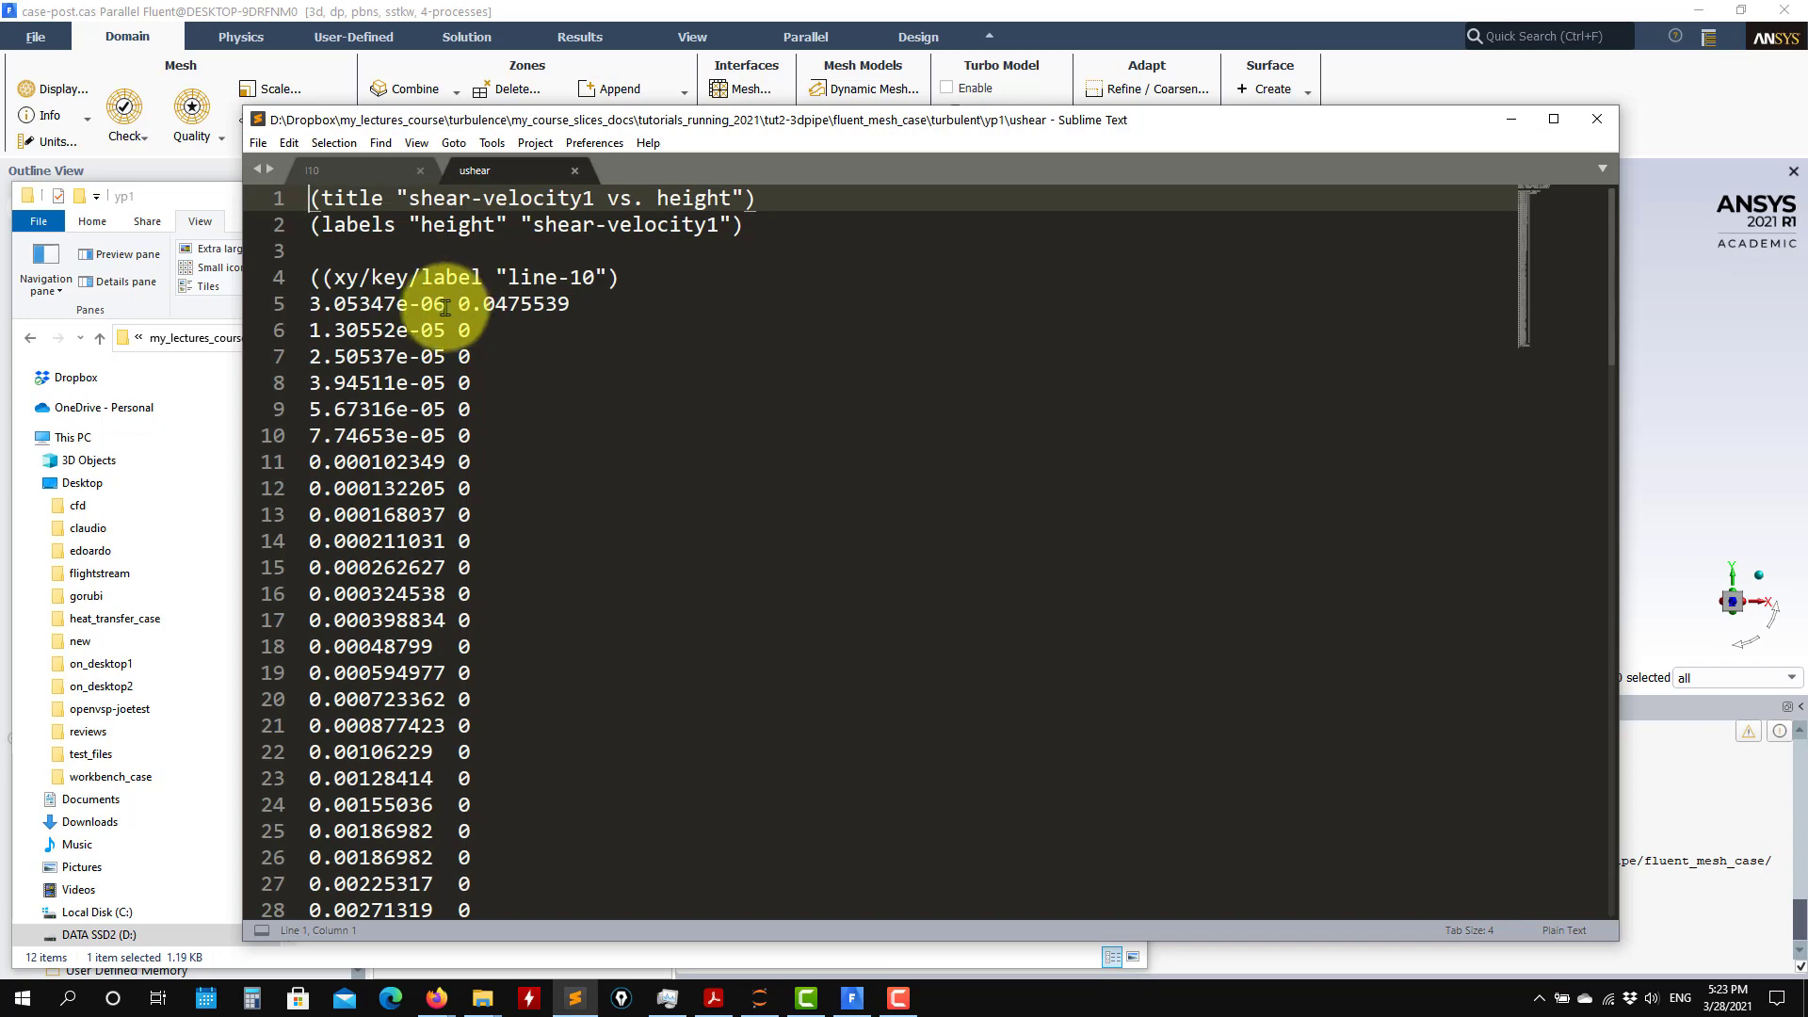
pyautogui.moveTo(569, 303); pyautogui.dragTo(469, 305)
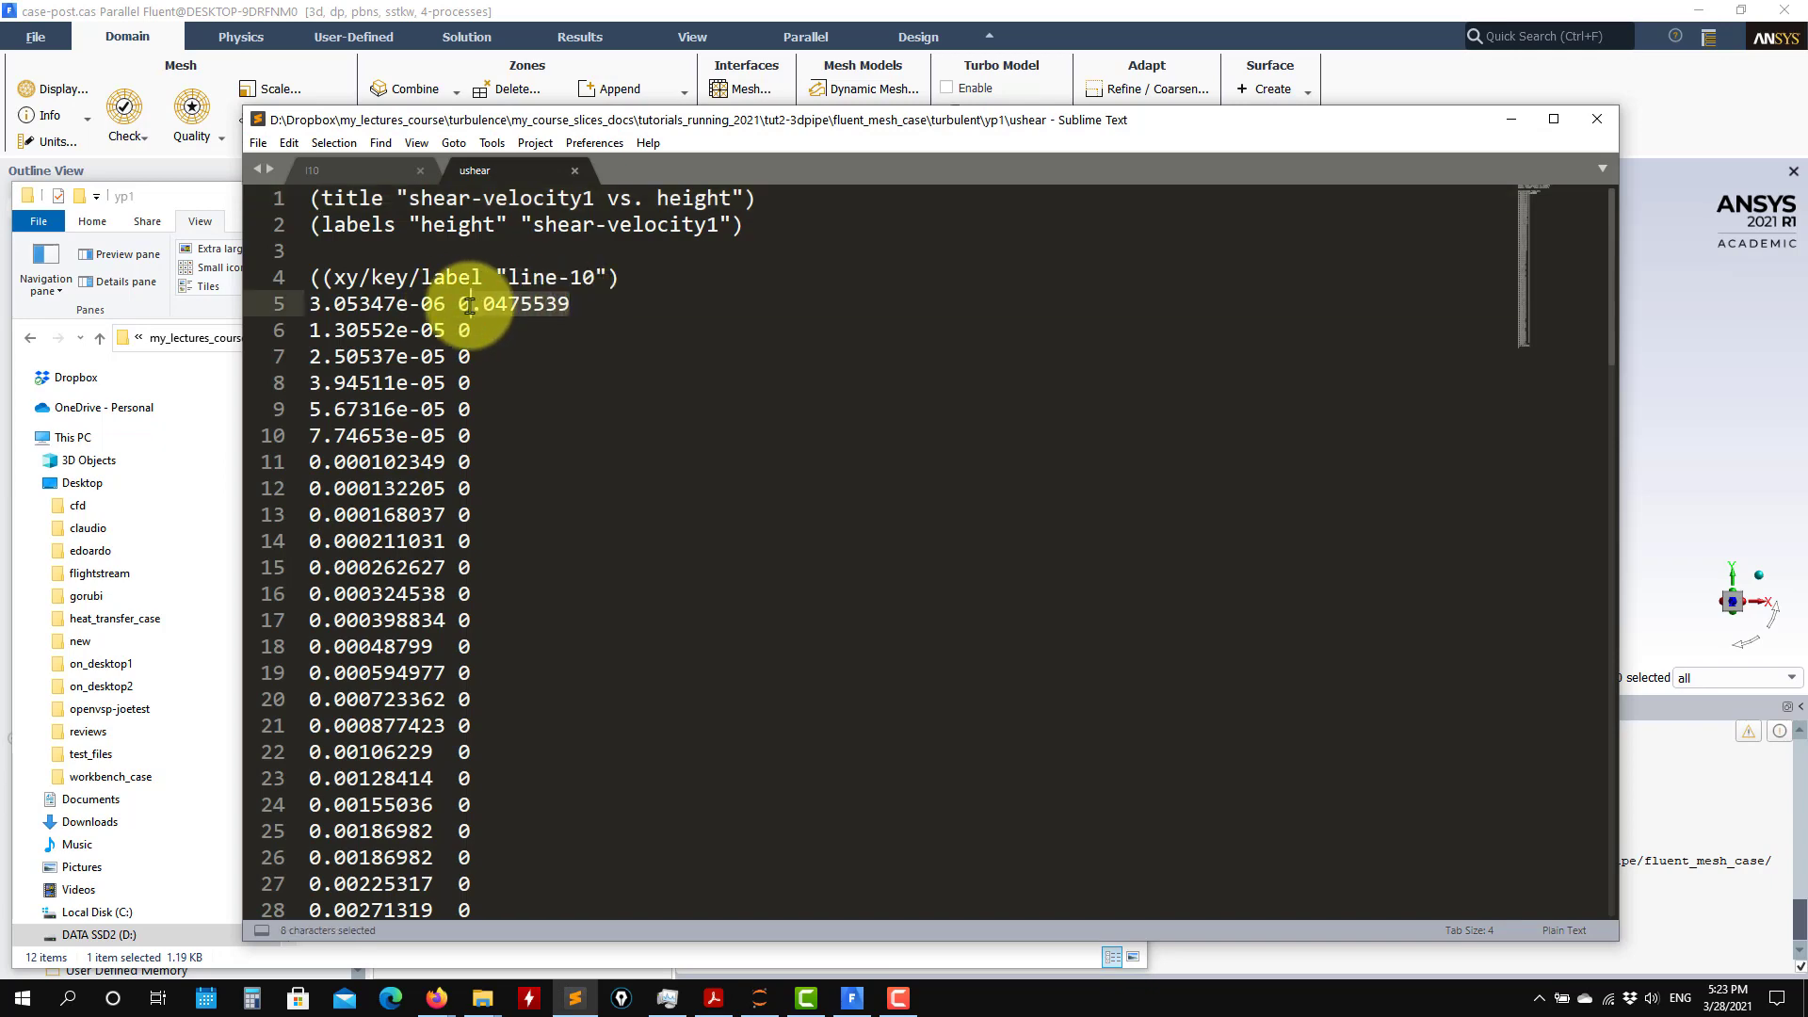
pyautogui.click(1509, 122)
pyautogui.click(1021, 193)
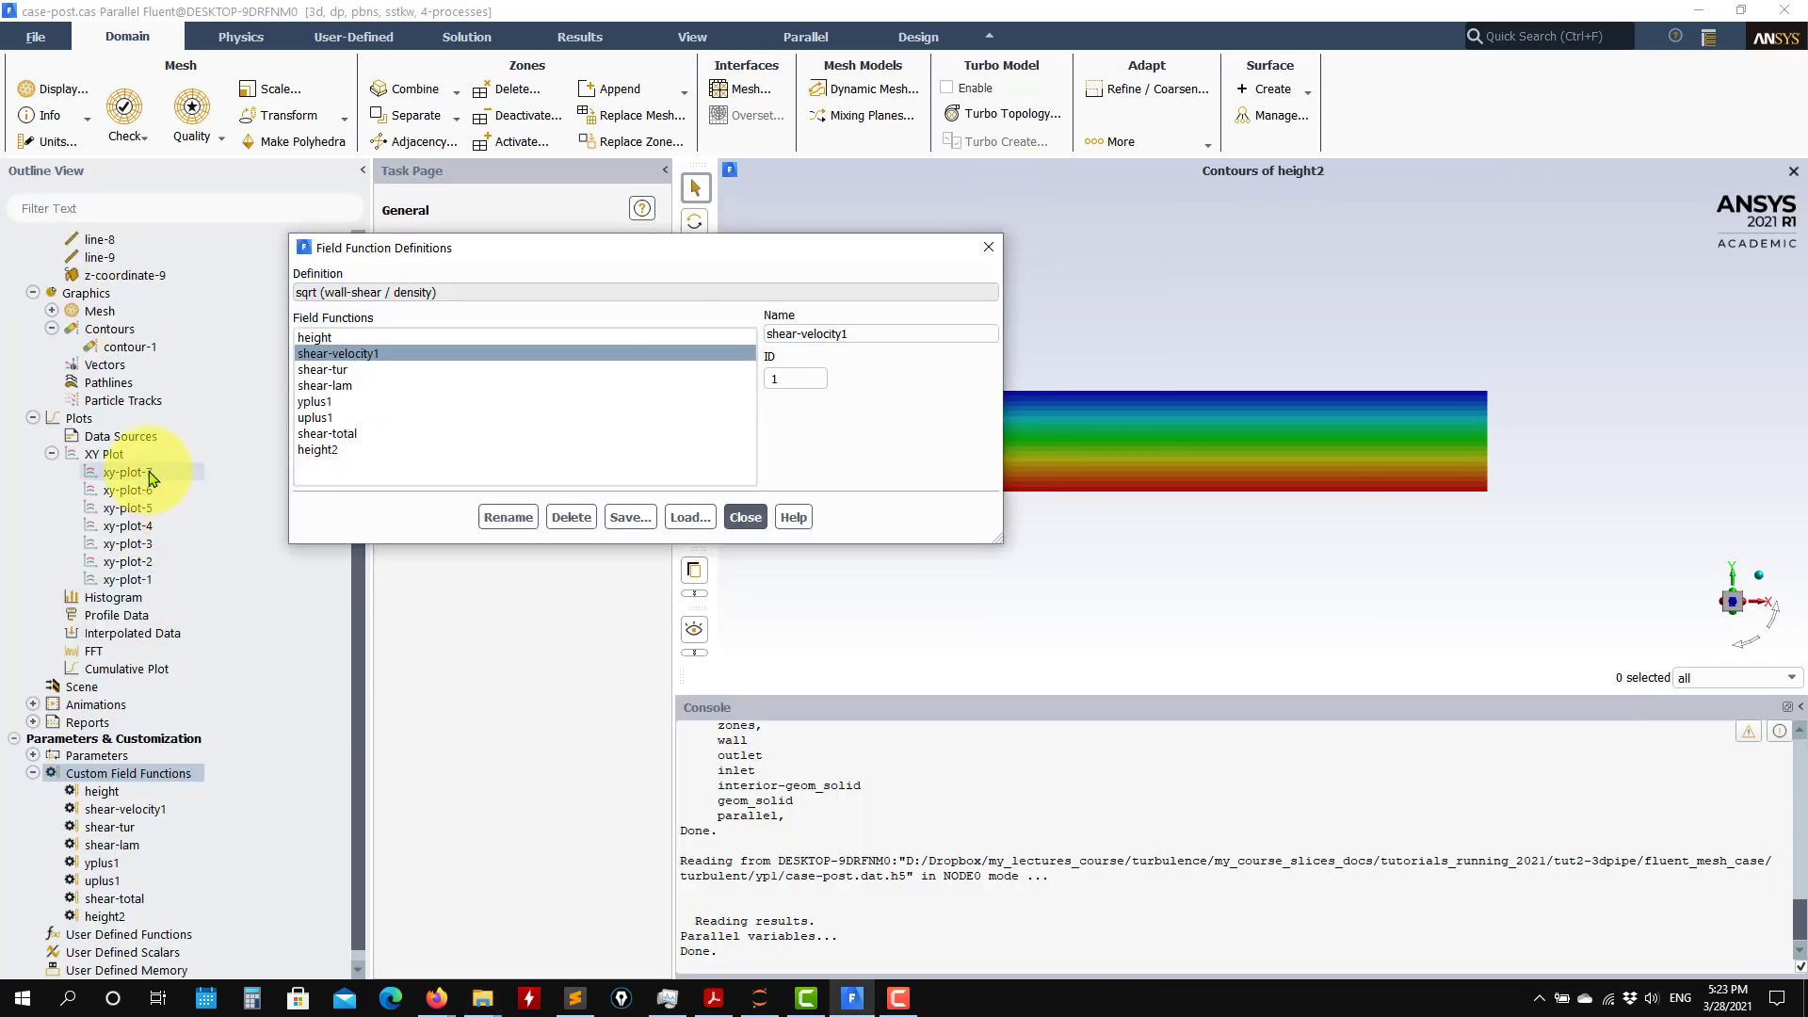
# - Select the line-10 surface in the outline and close the field function manager
pyautogui.scroll(4, 127, 622)
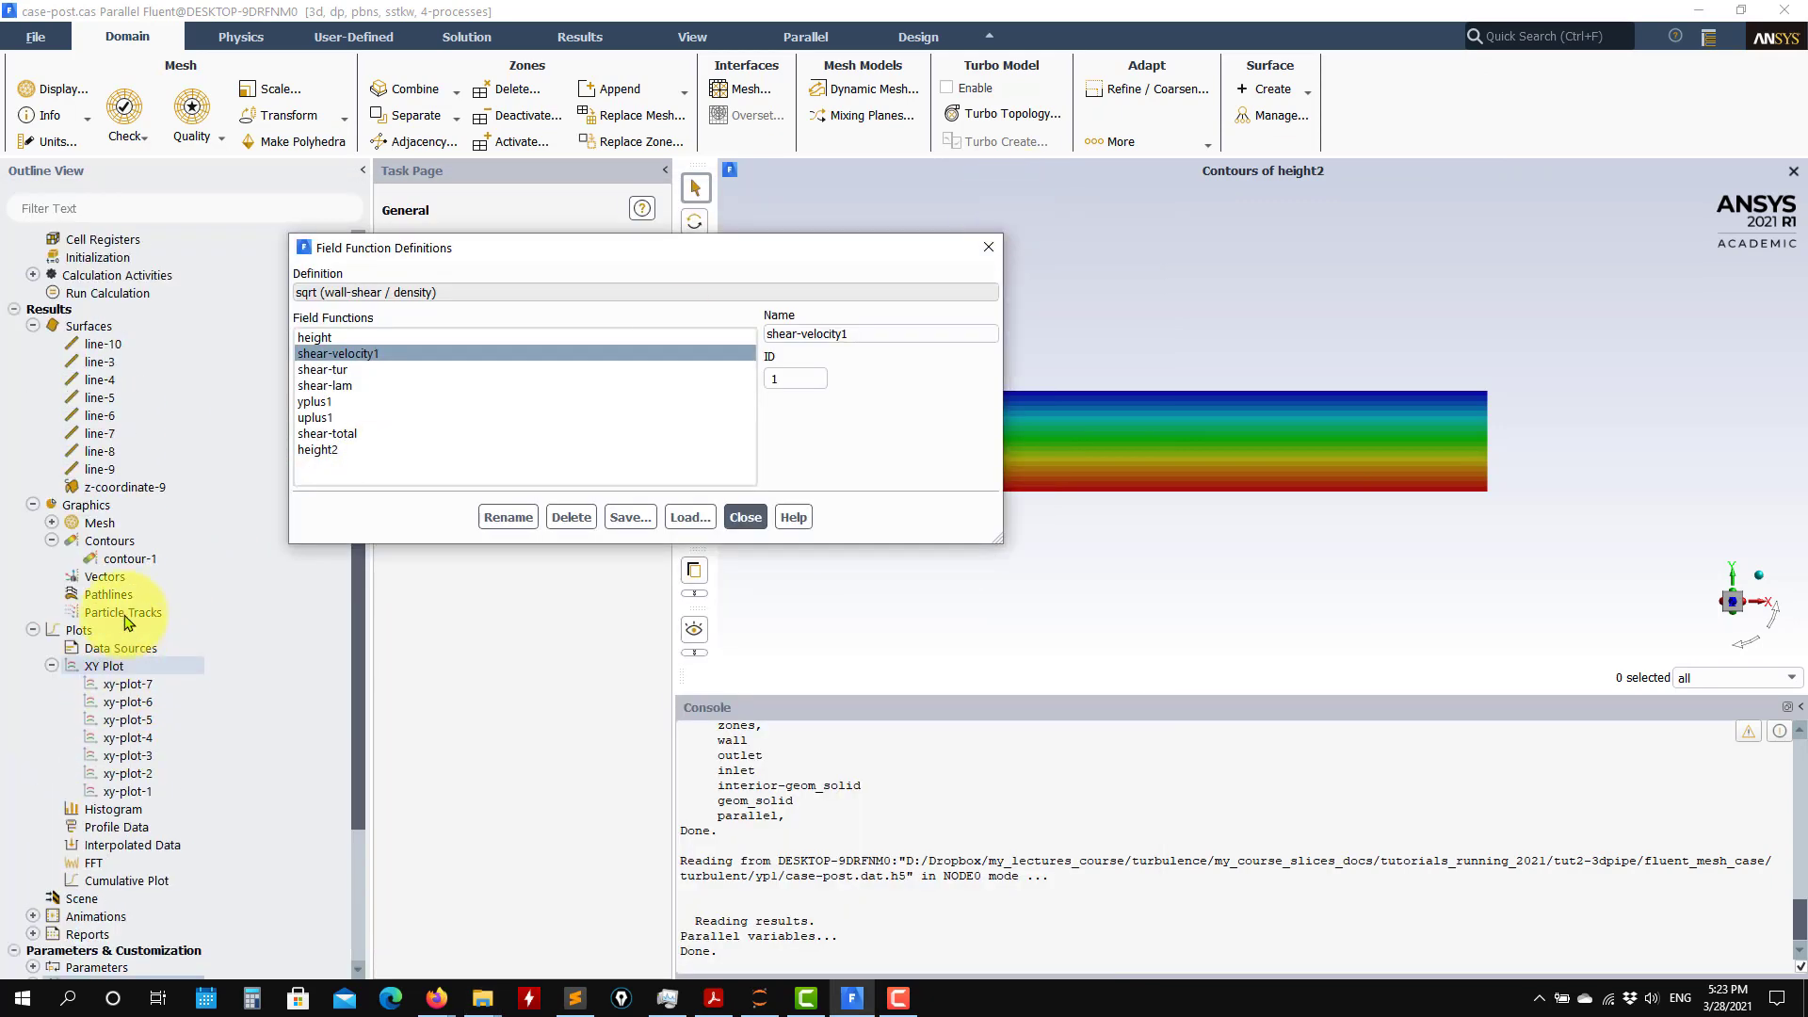
pyautogui.click(97, 345)
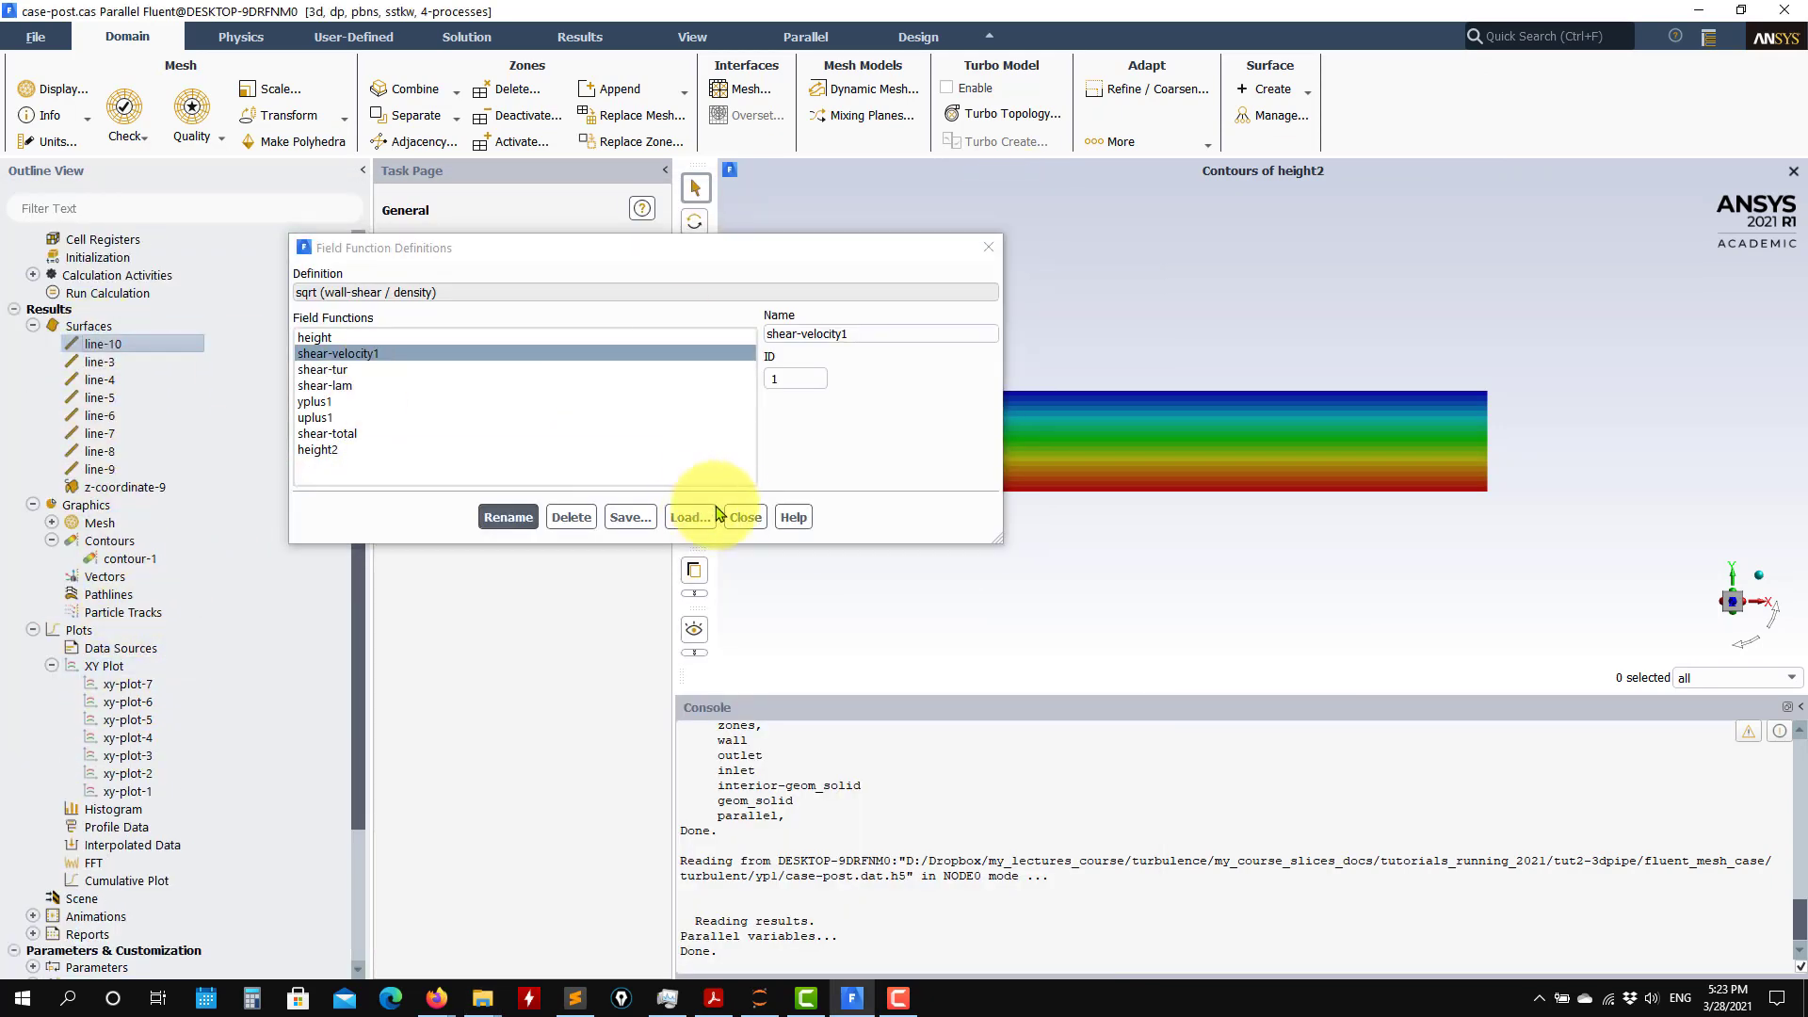
pyautogui.click(745, 517)
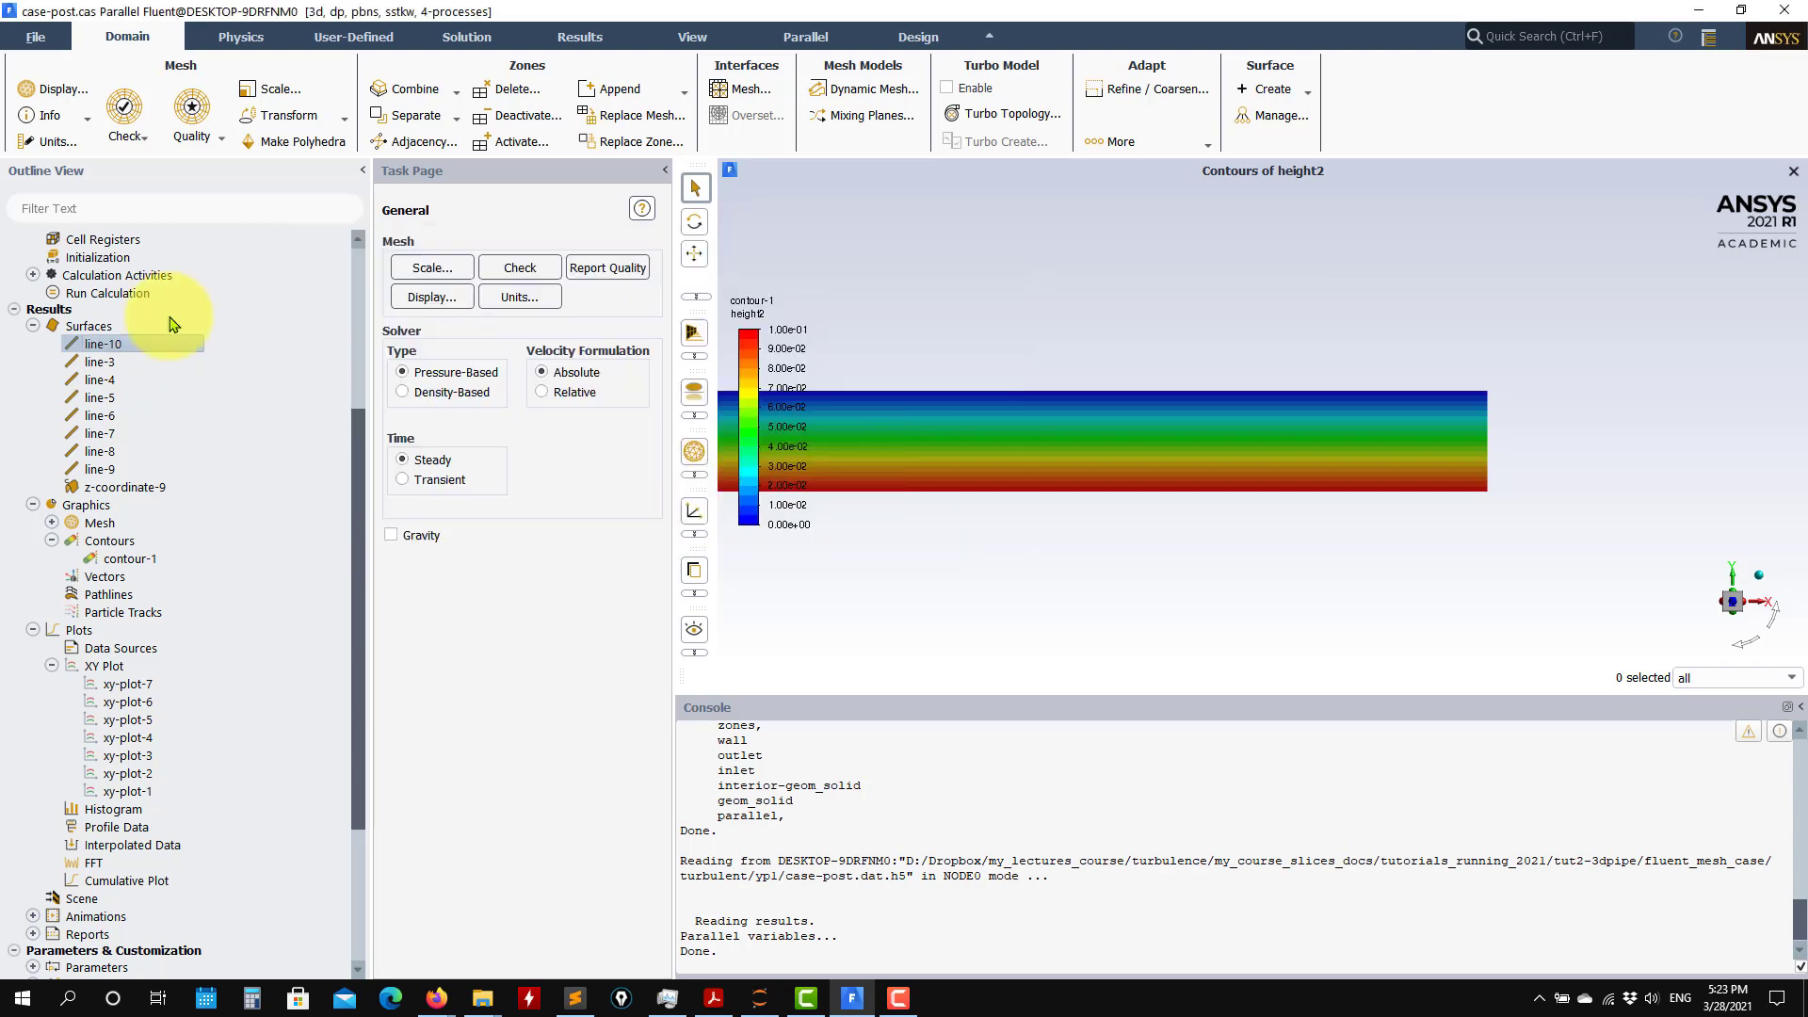
# - Check the end points of the line-10 surface and the shear-velocity1 definition in the field function manager, closing both dialogs
pyautogui.doubleClick(103, 344)
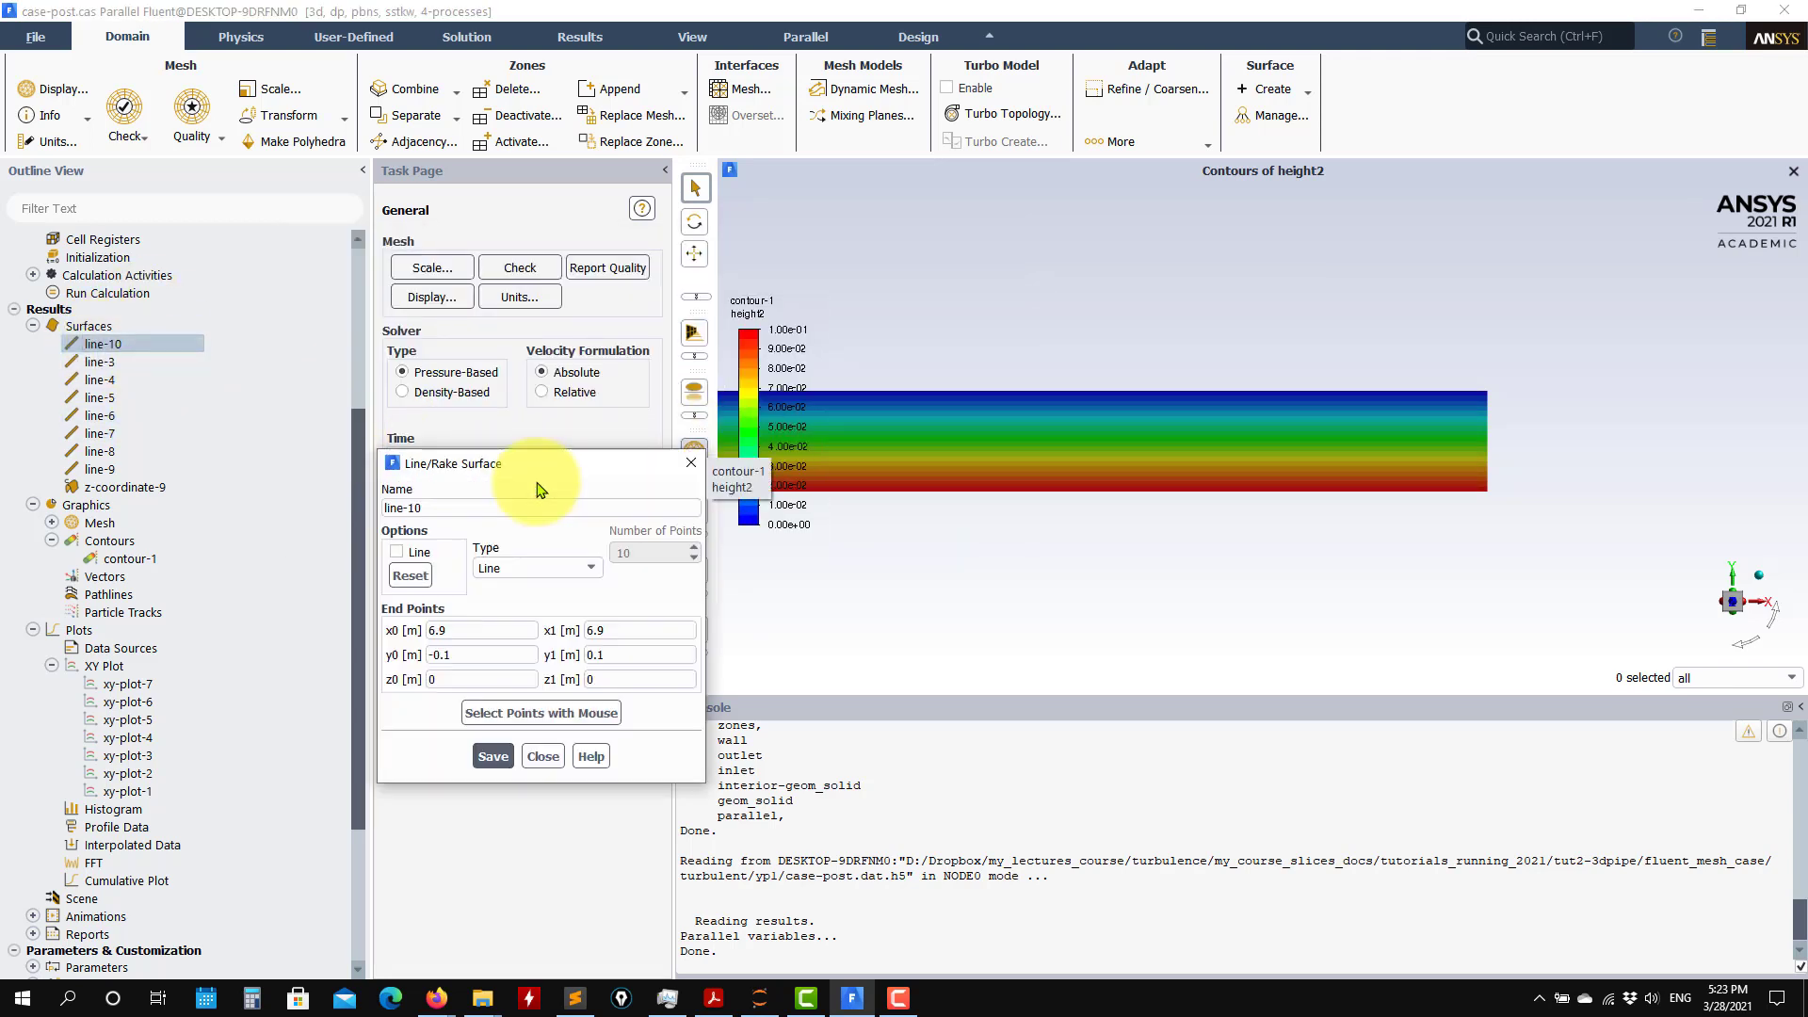
pyautogui.click(543, 757)
pyautogui.scroll(-4, 142, 729)
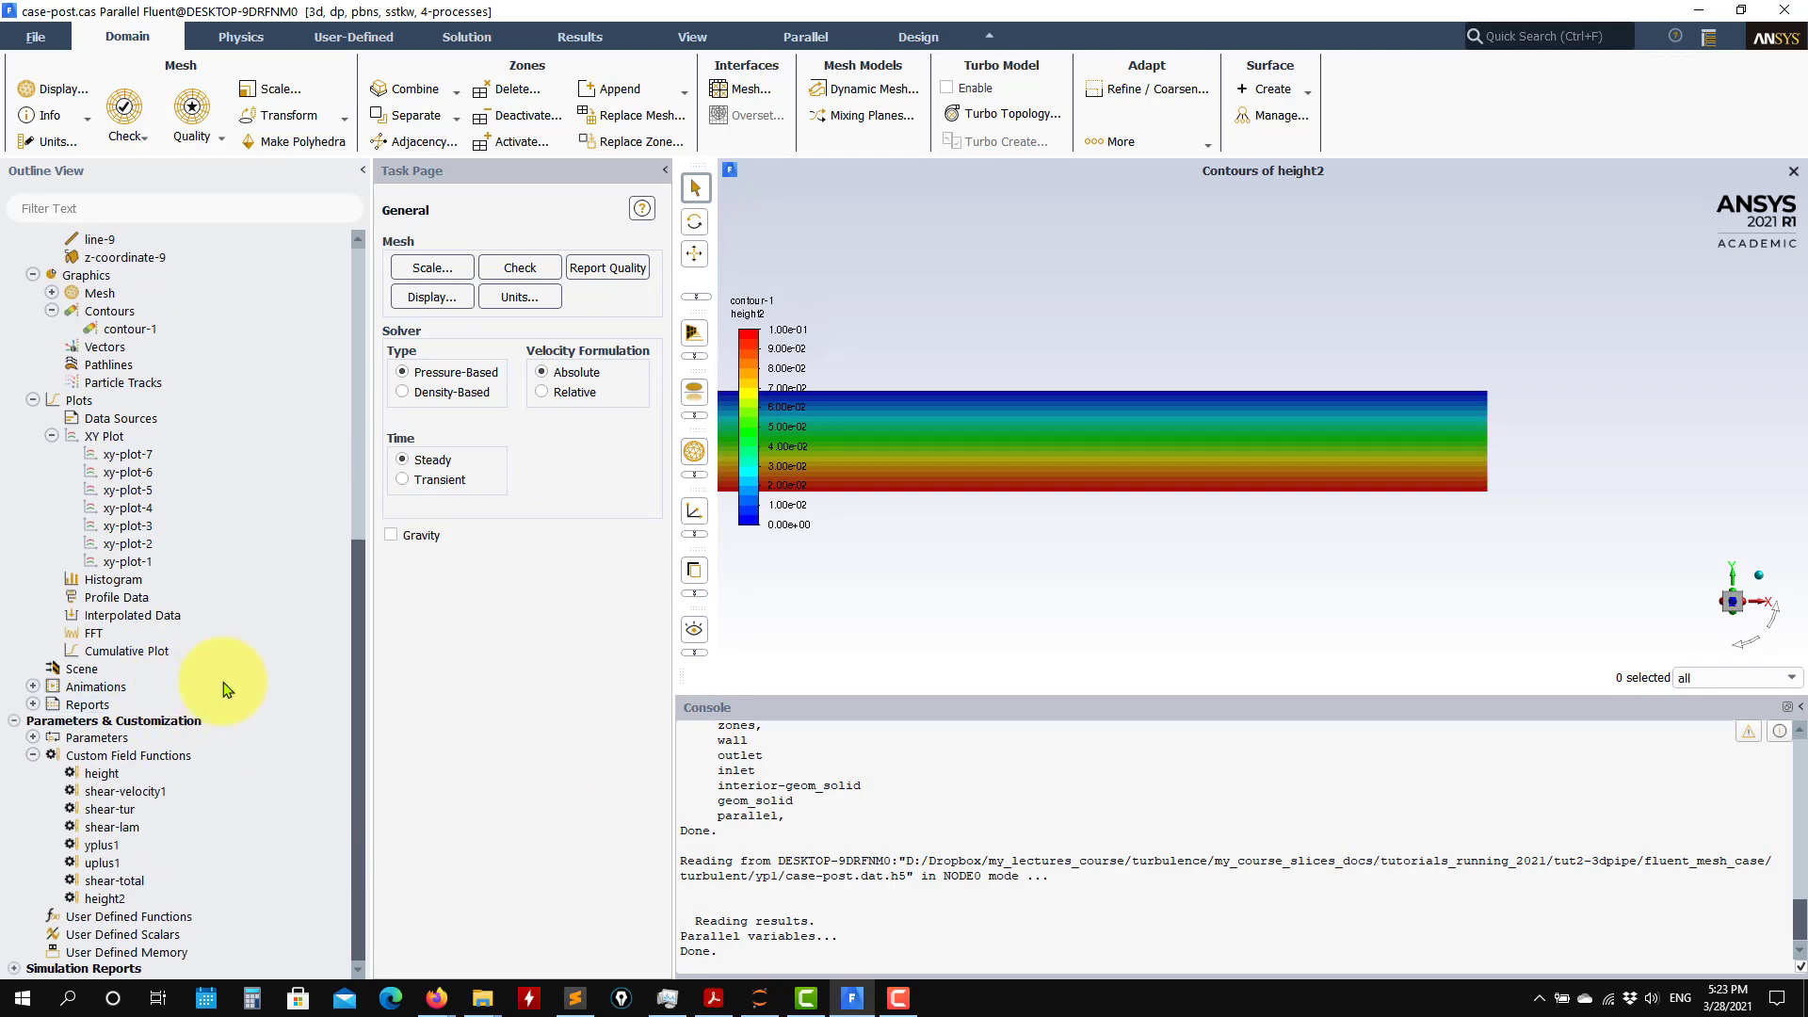
pyautogui.moveTo(484, 1005)
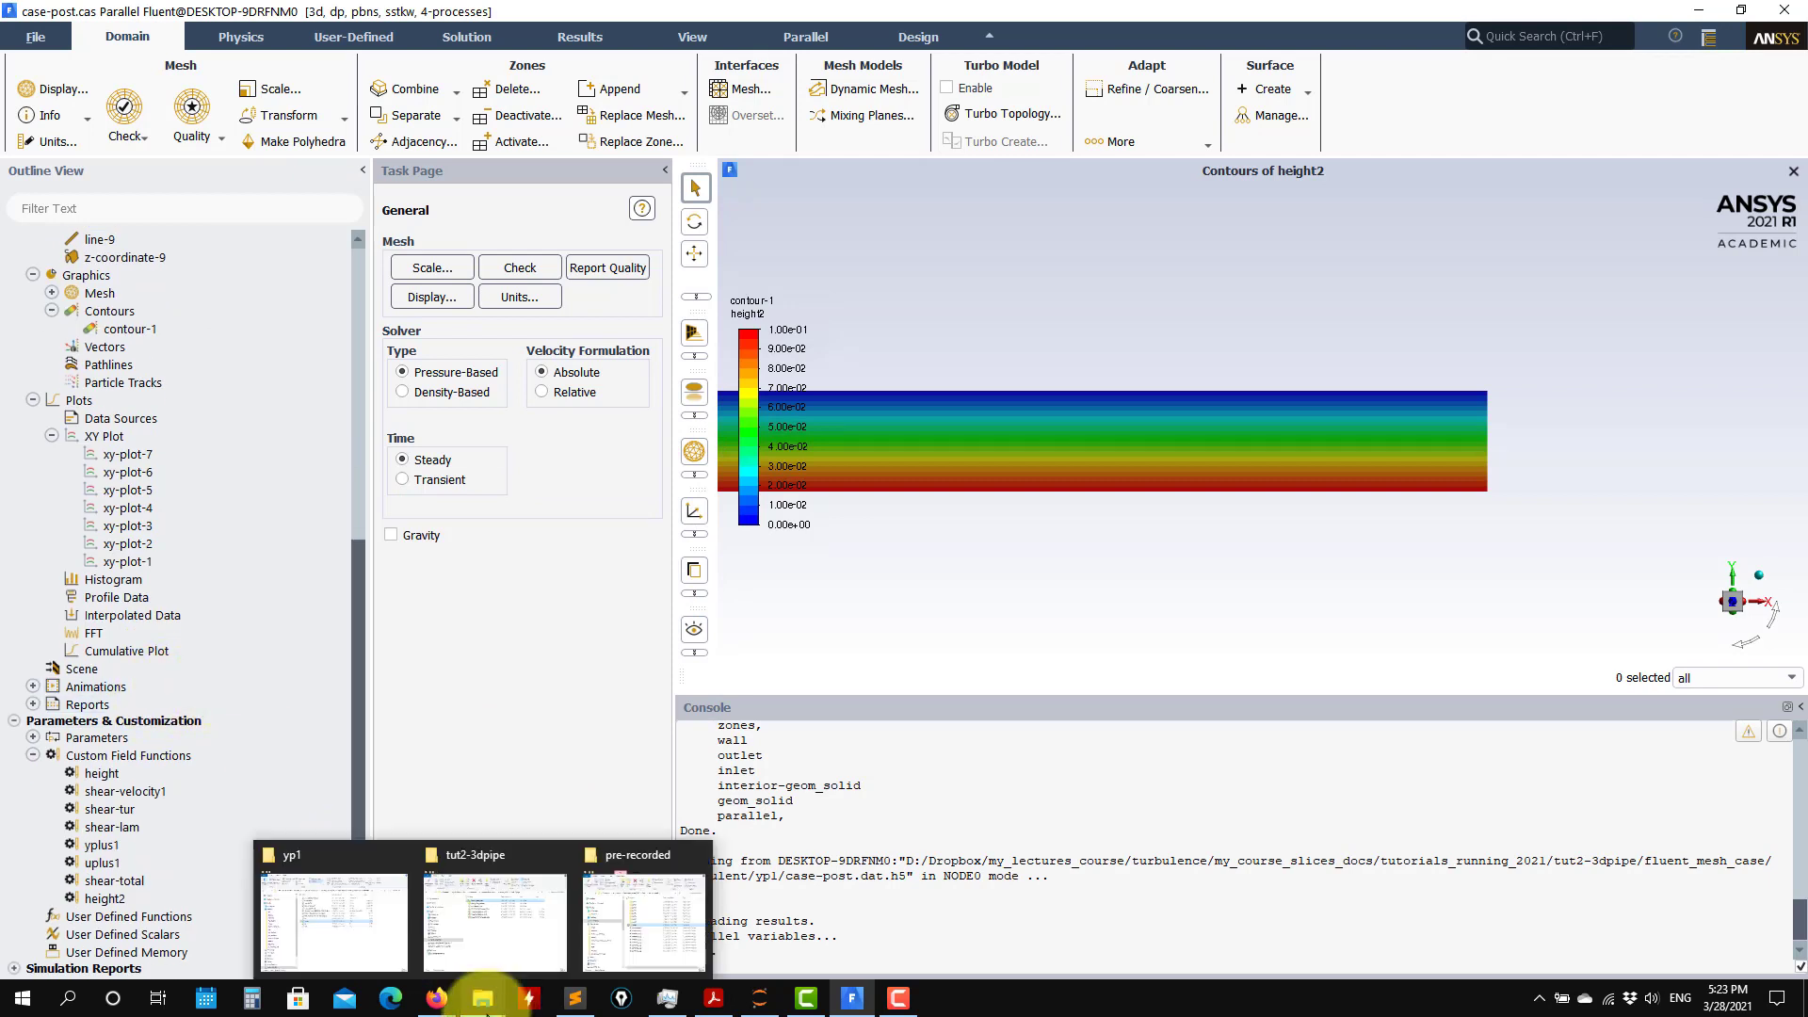
pyautogui.rightClick(159, 758)
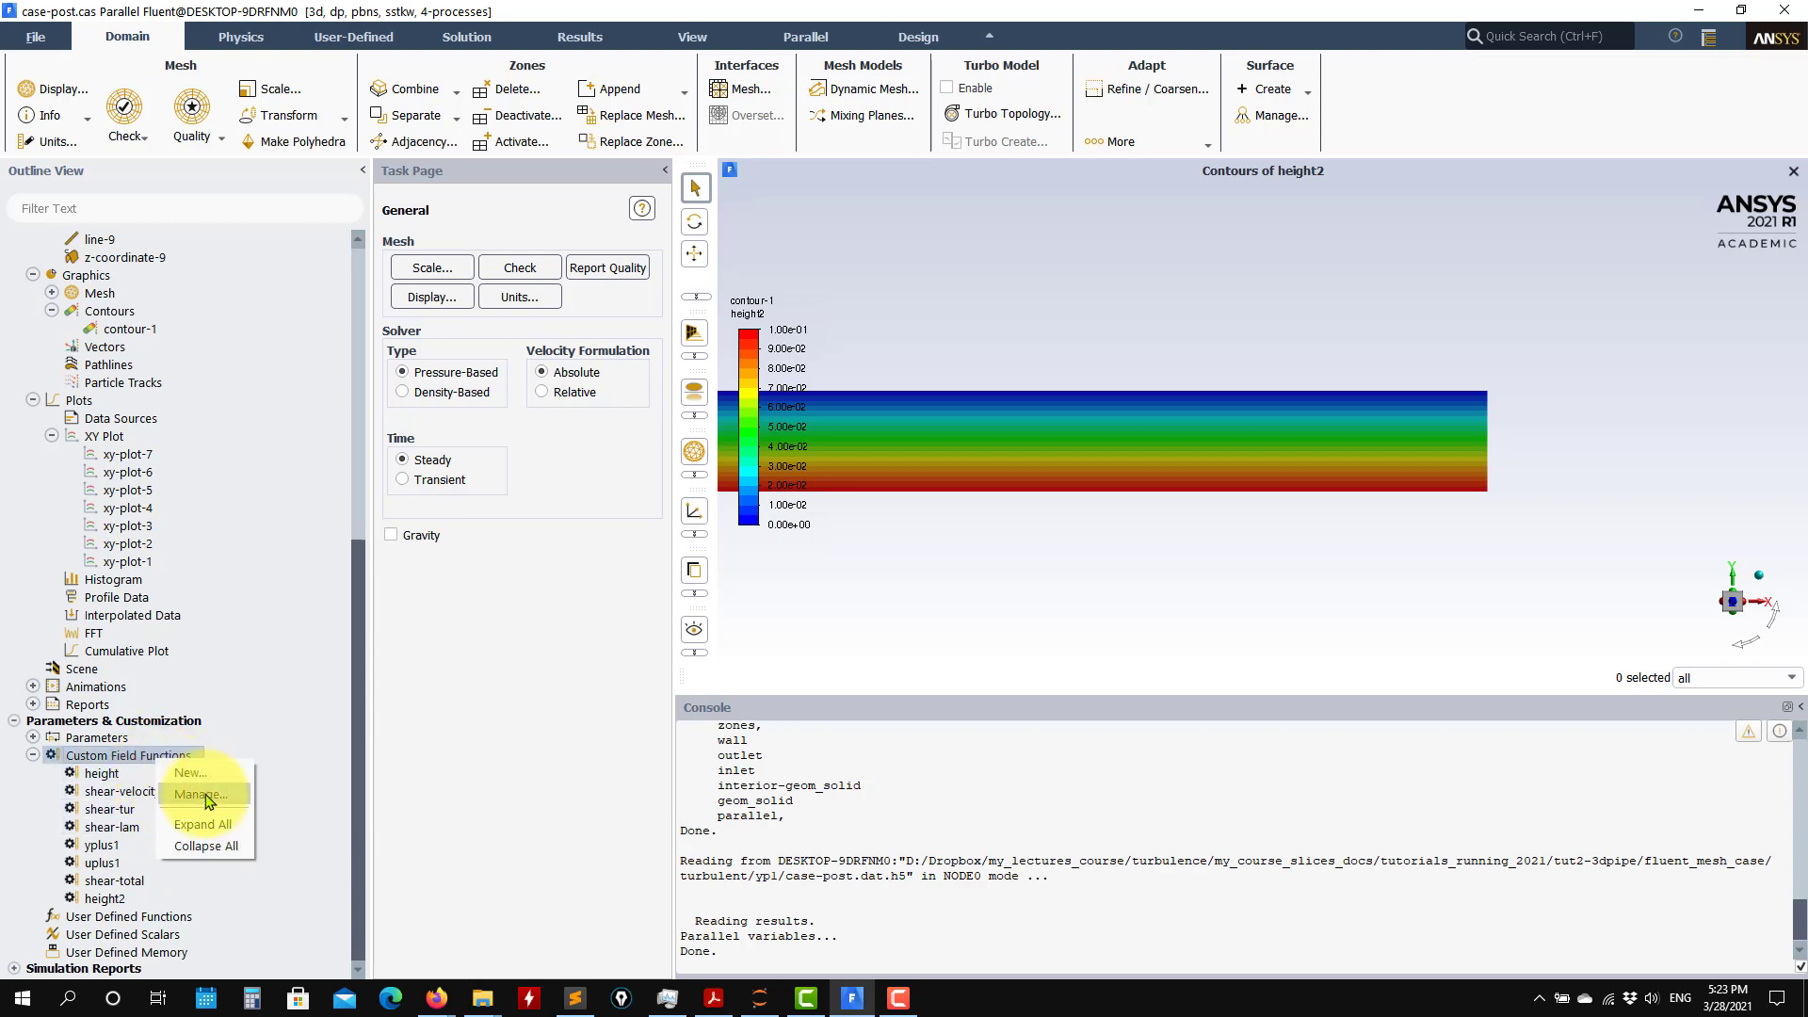
pyautogui.click(209, 797)
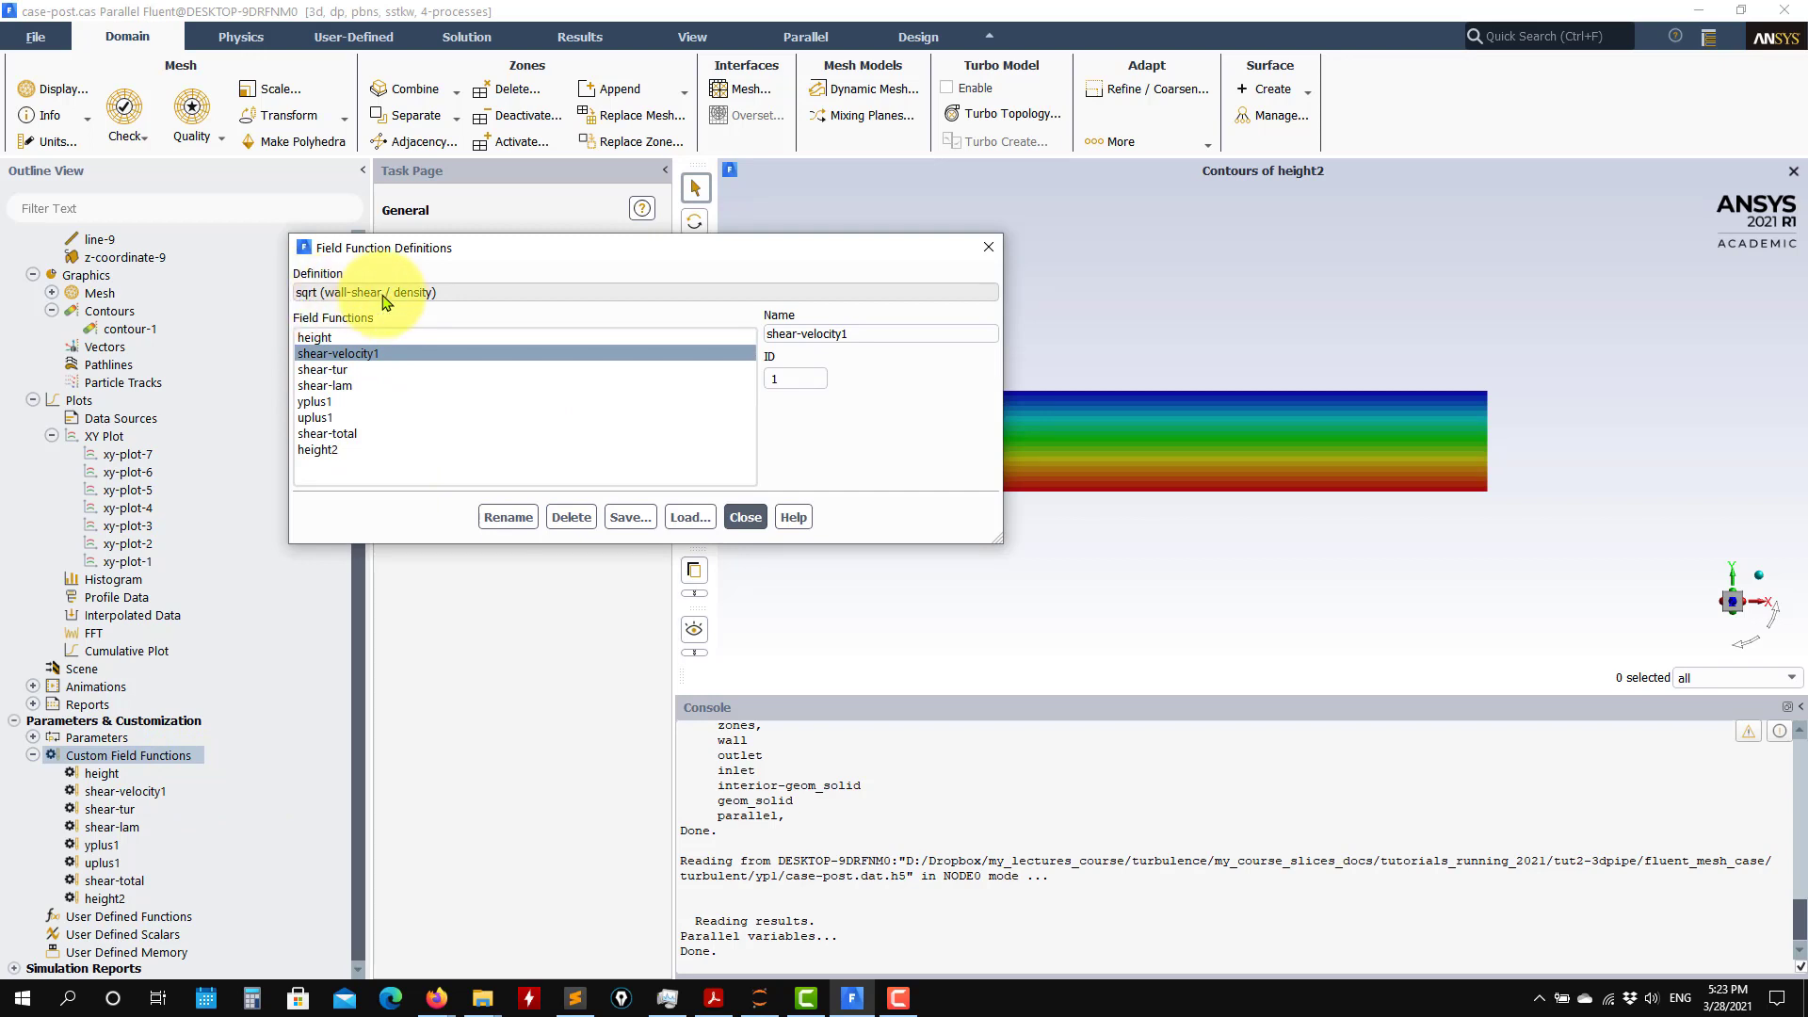
pyautogui.click(745, 517)
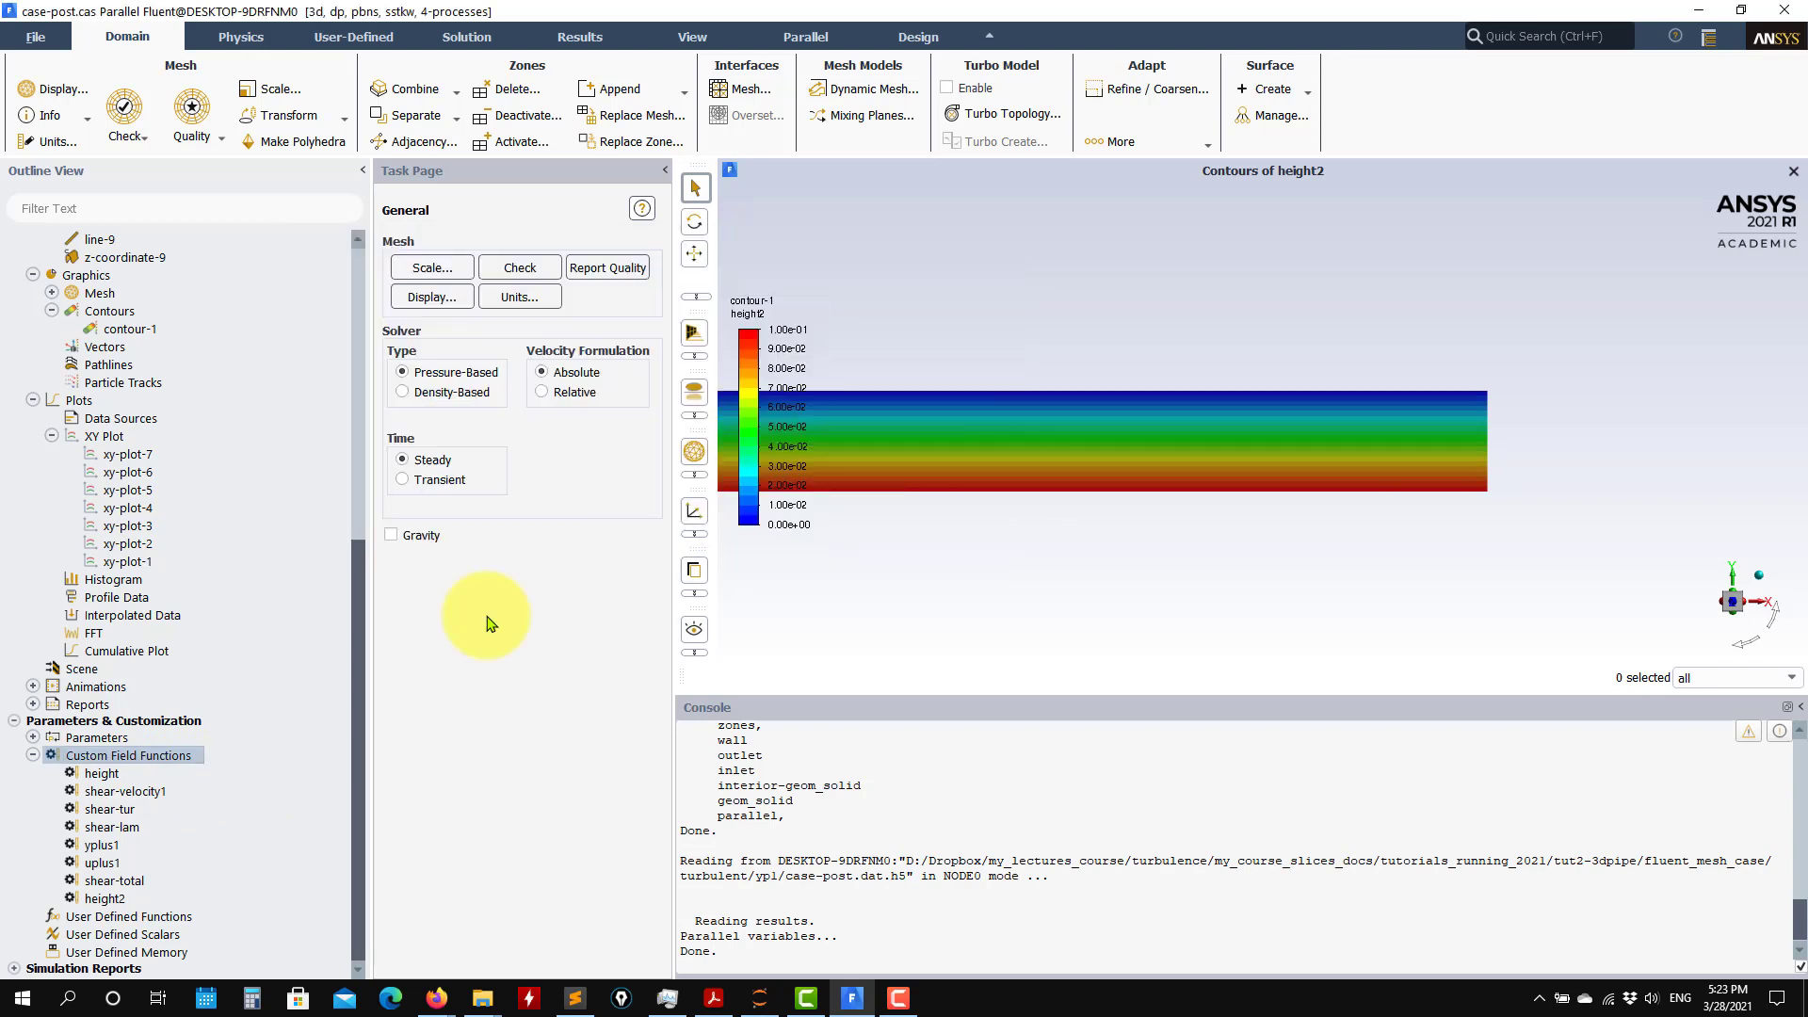
# - Start a new custom field function as the square root of Wall Shear Stress, leaving the parenthesis open
pyautogui.rightClick(111, 759)
pyautogui.click(143, 767)
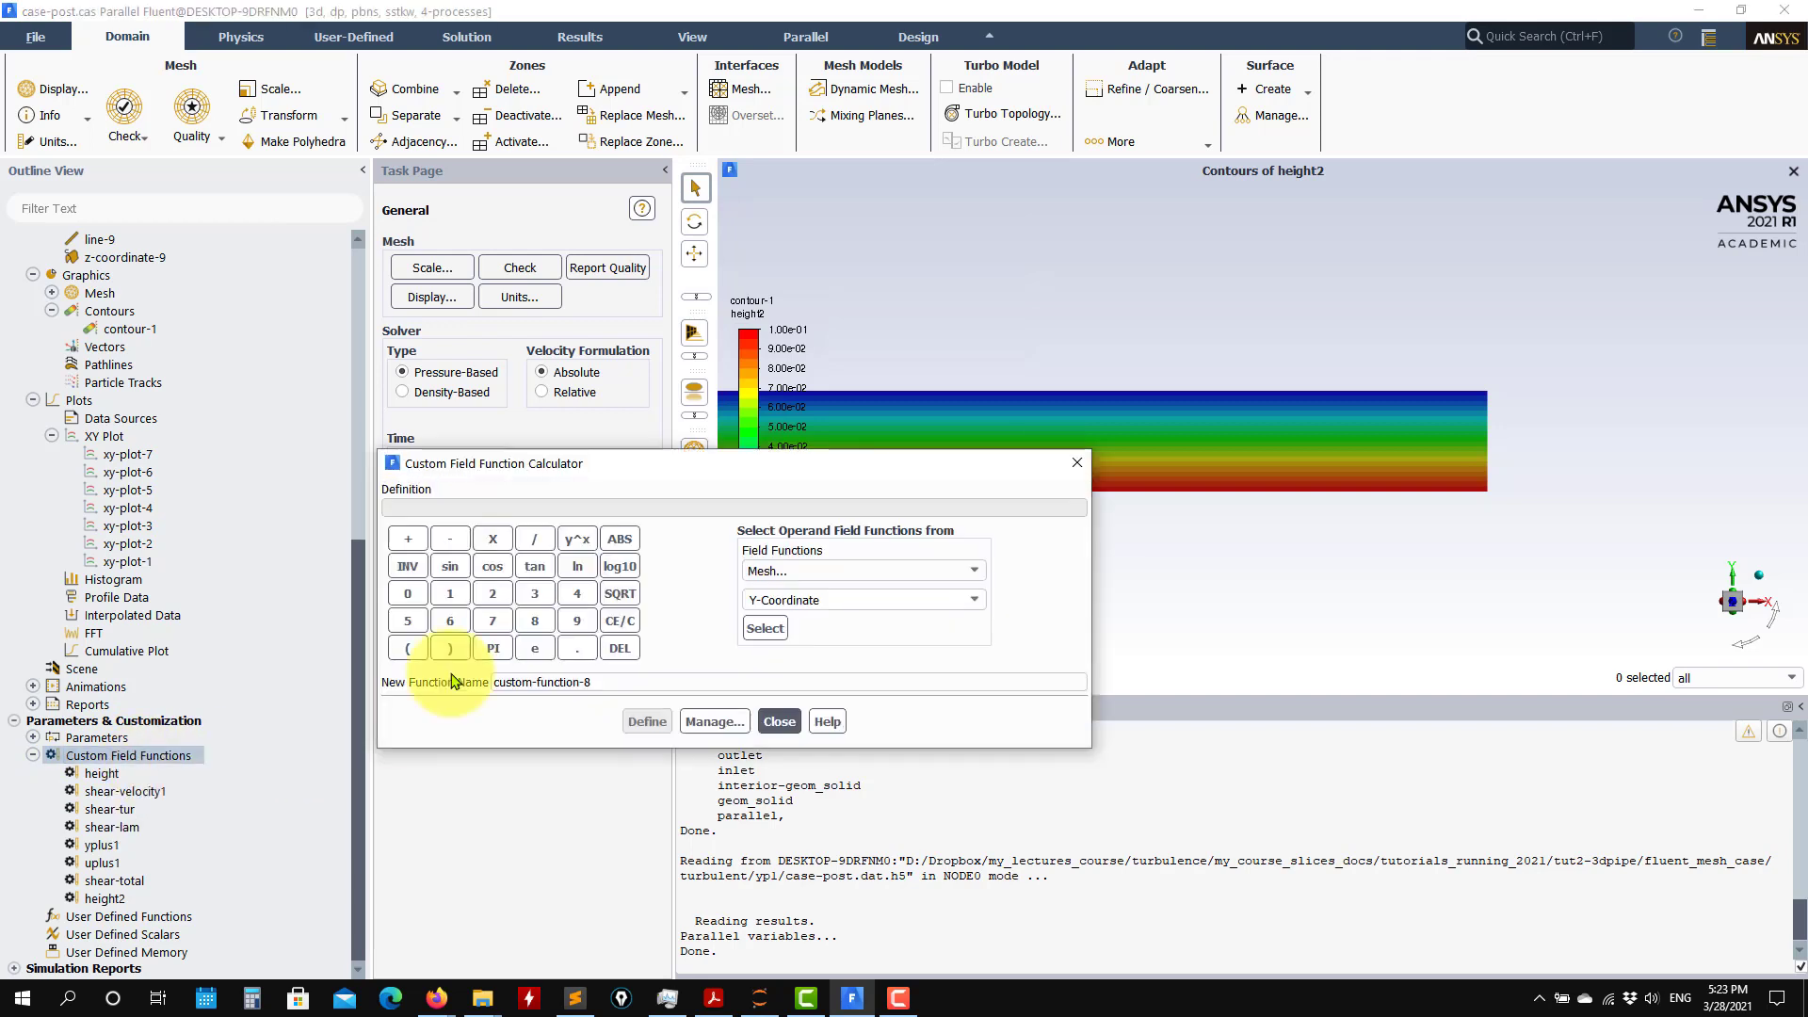
pyautogui.click(622, 593)
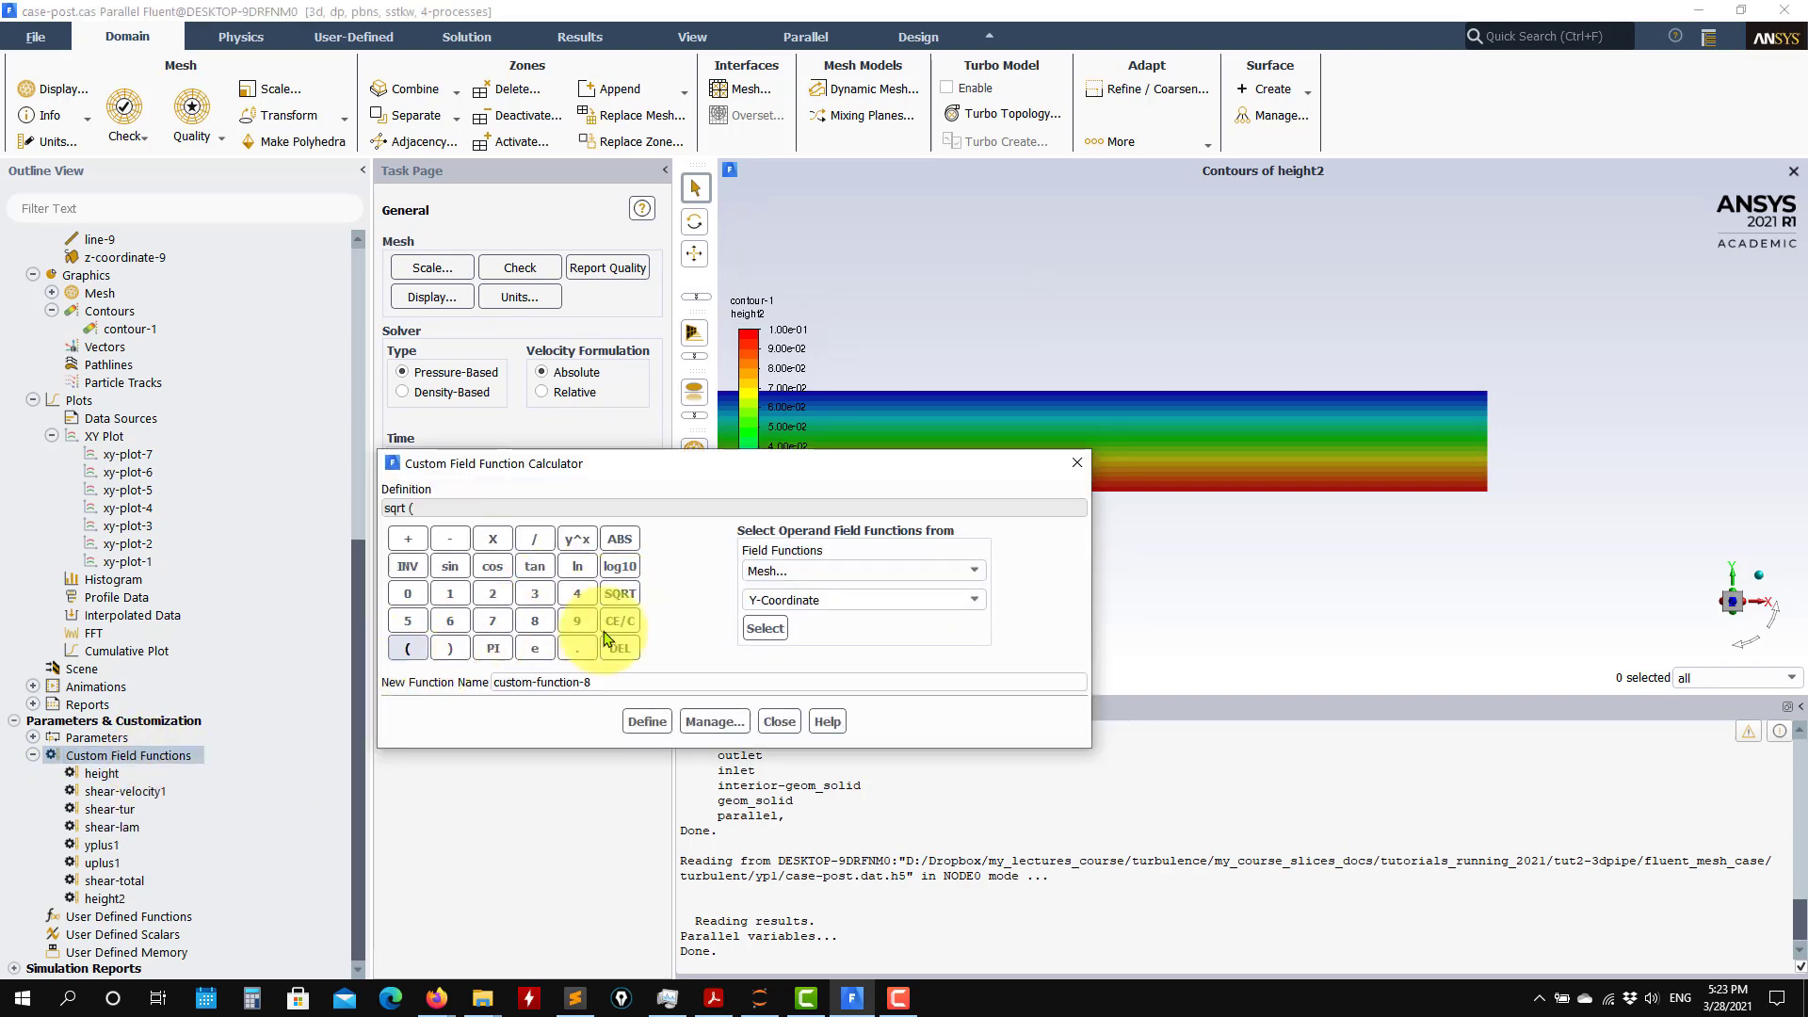
pyautogui.click(972, 571)
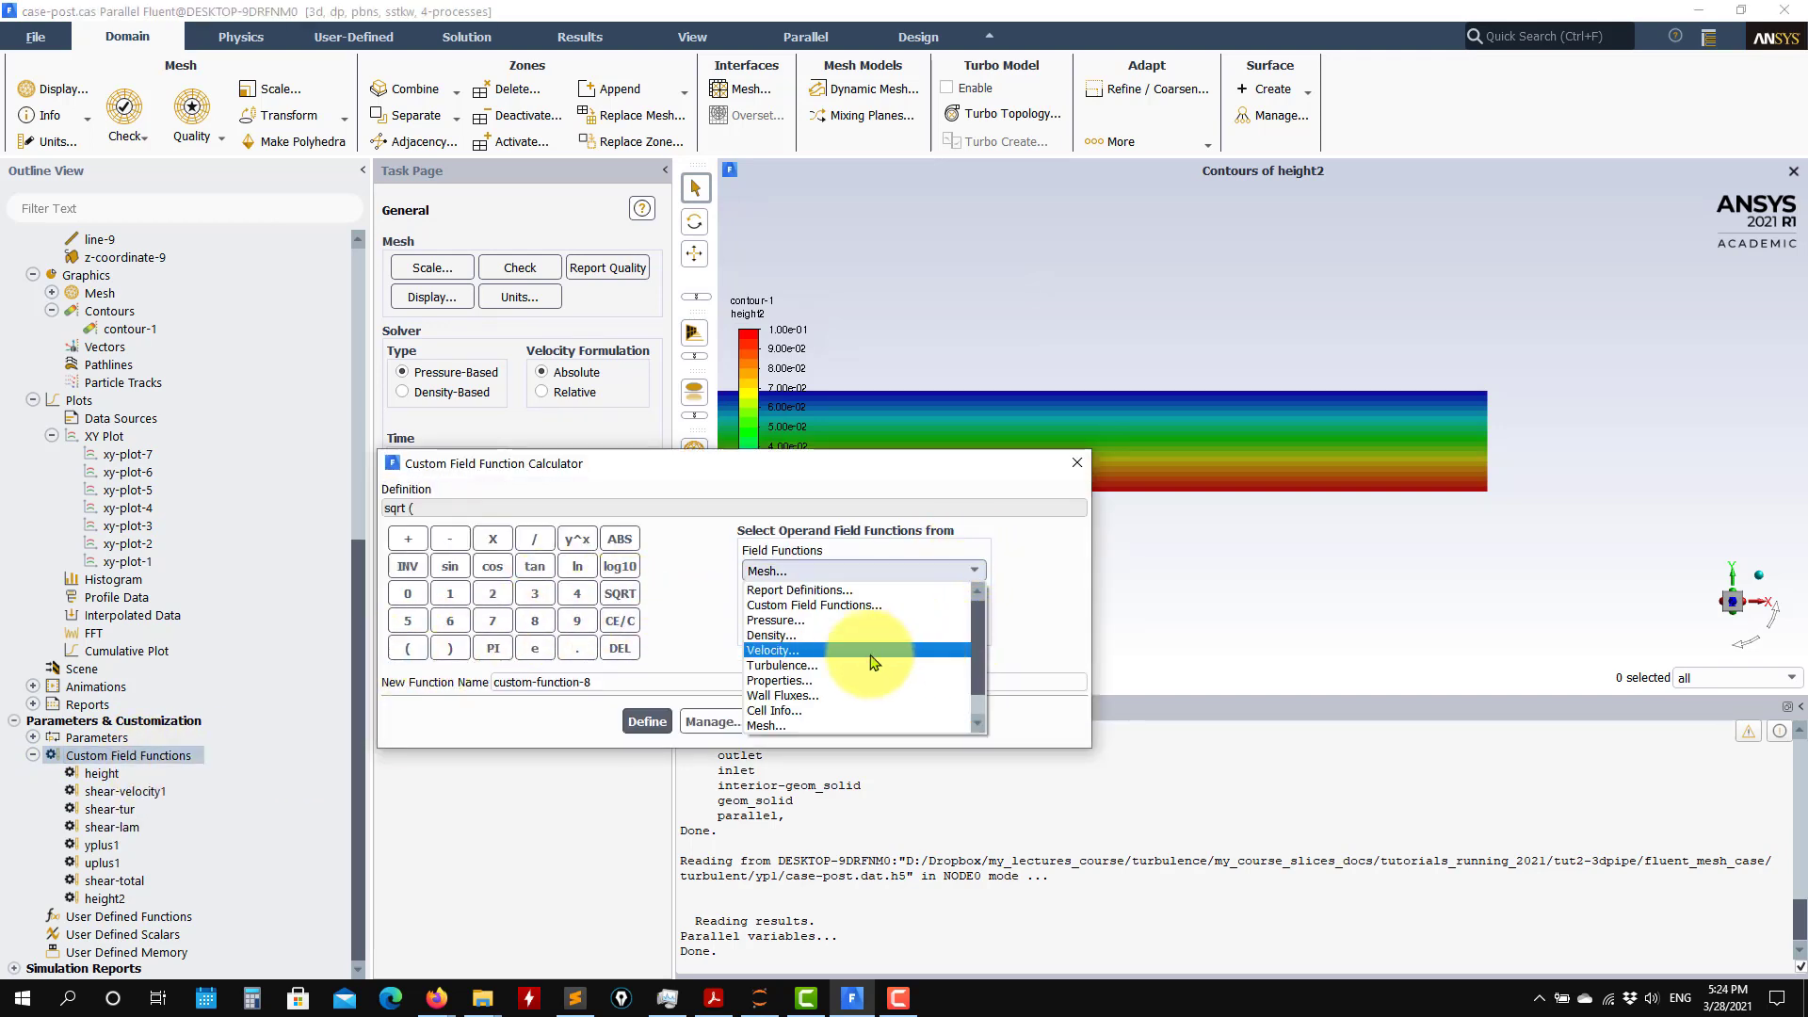
pyautogui.click(885, 695)
pyautogui.click(765, 629)
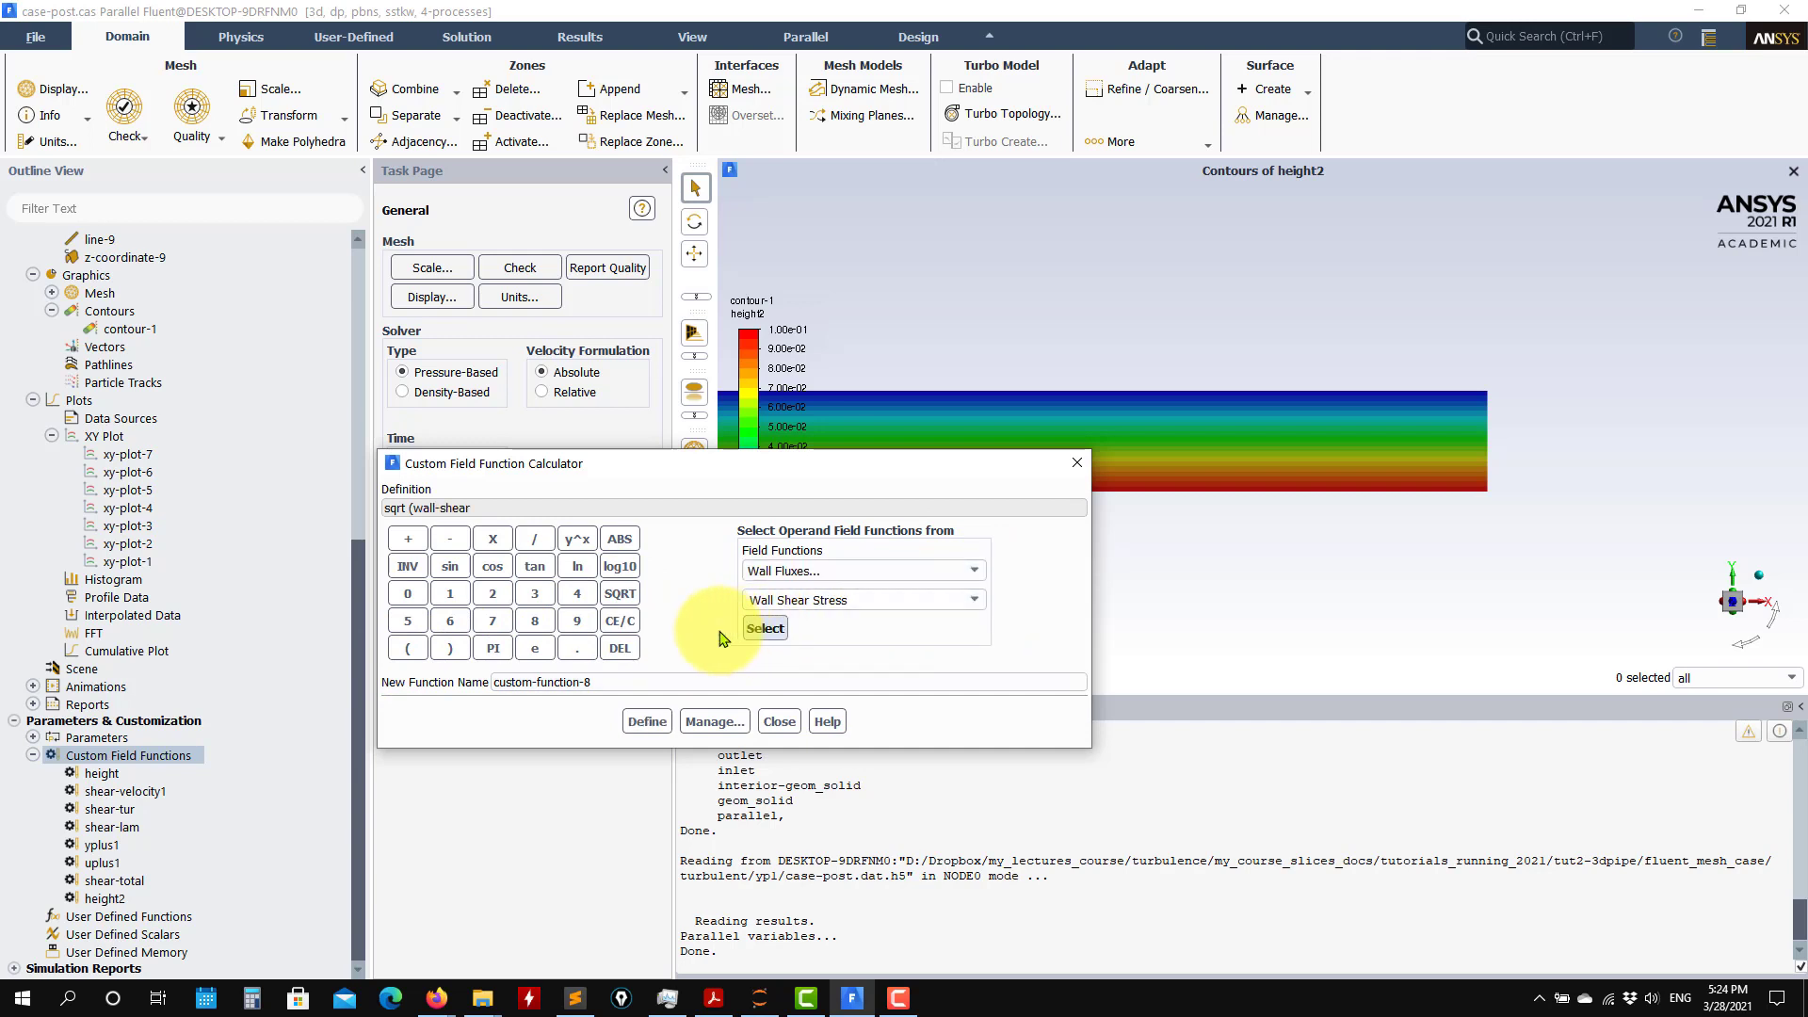
# - Divide the wall shear by Density inside the square root, define the function as sv2 and close the calculator
pyautogui.click(534, 539)
pyautogui.click(937, 571)
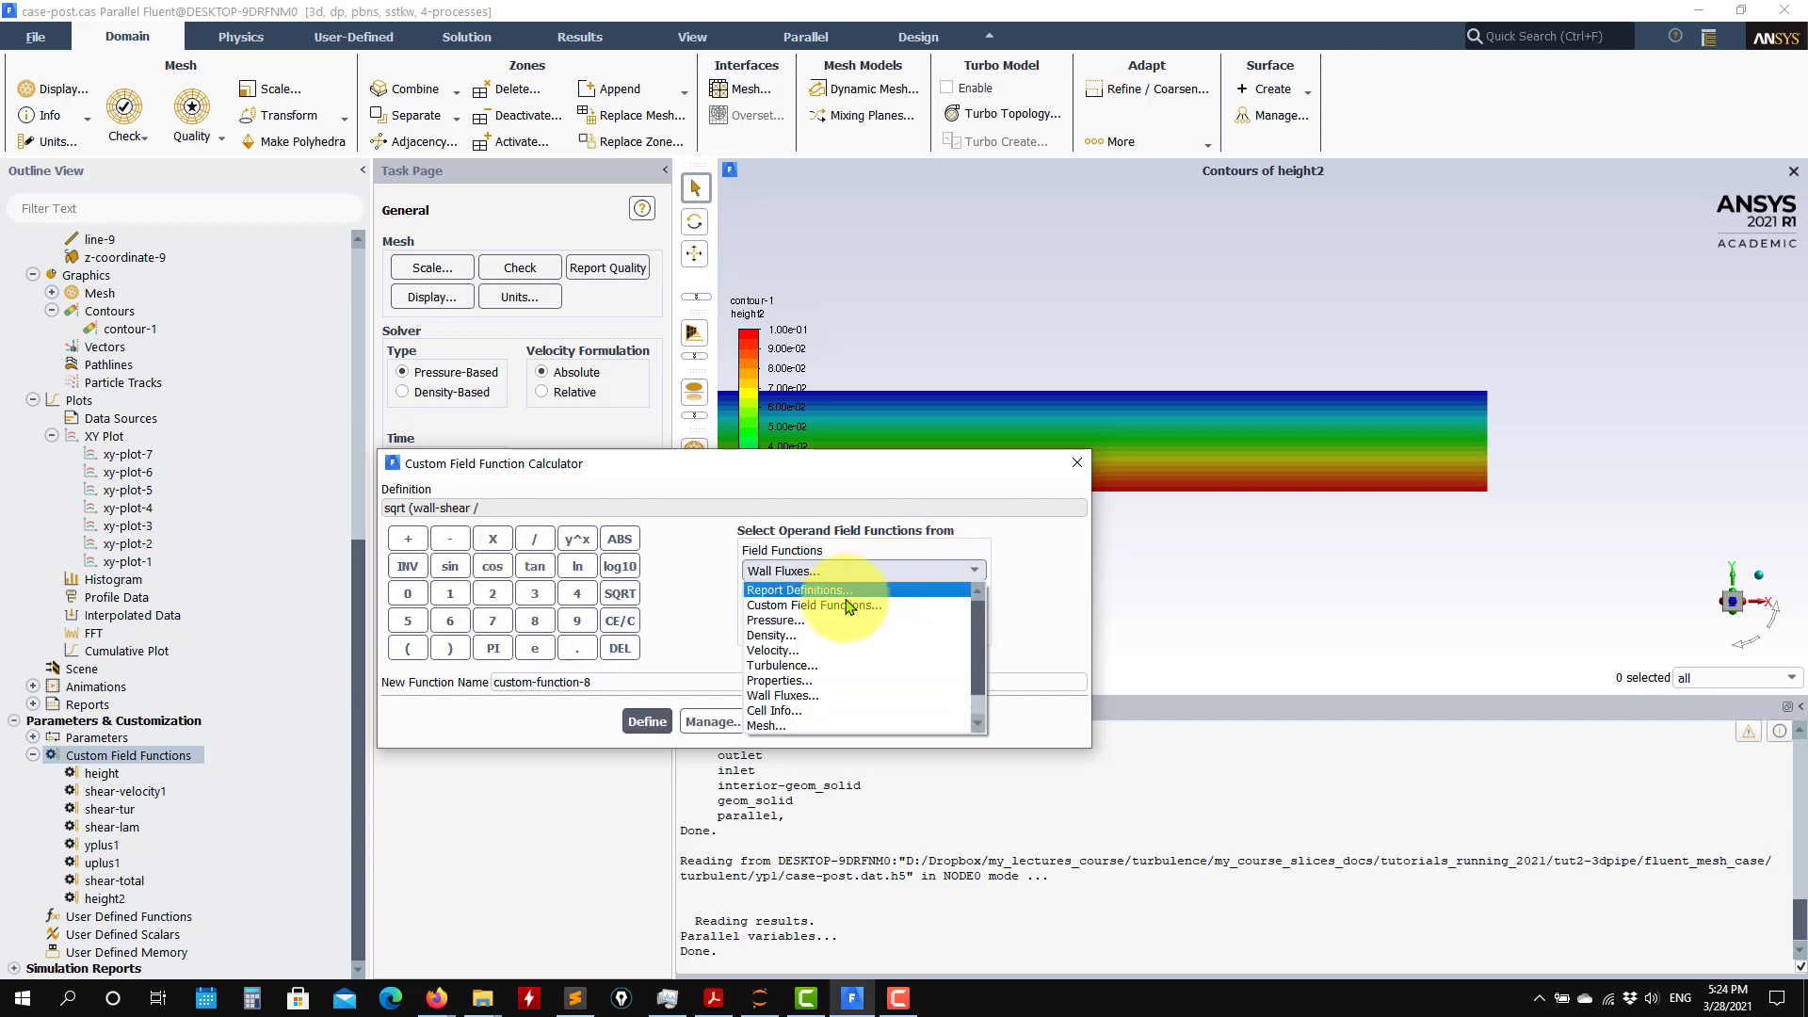
pyautogui.click(777, 635)
pyautogui.click(765, 628)
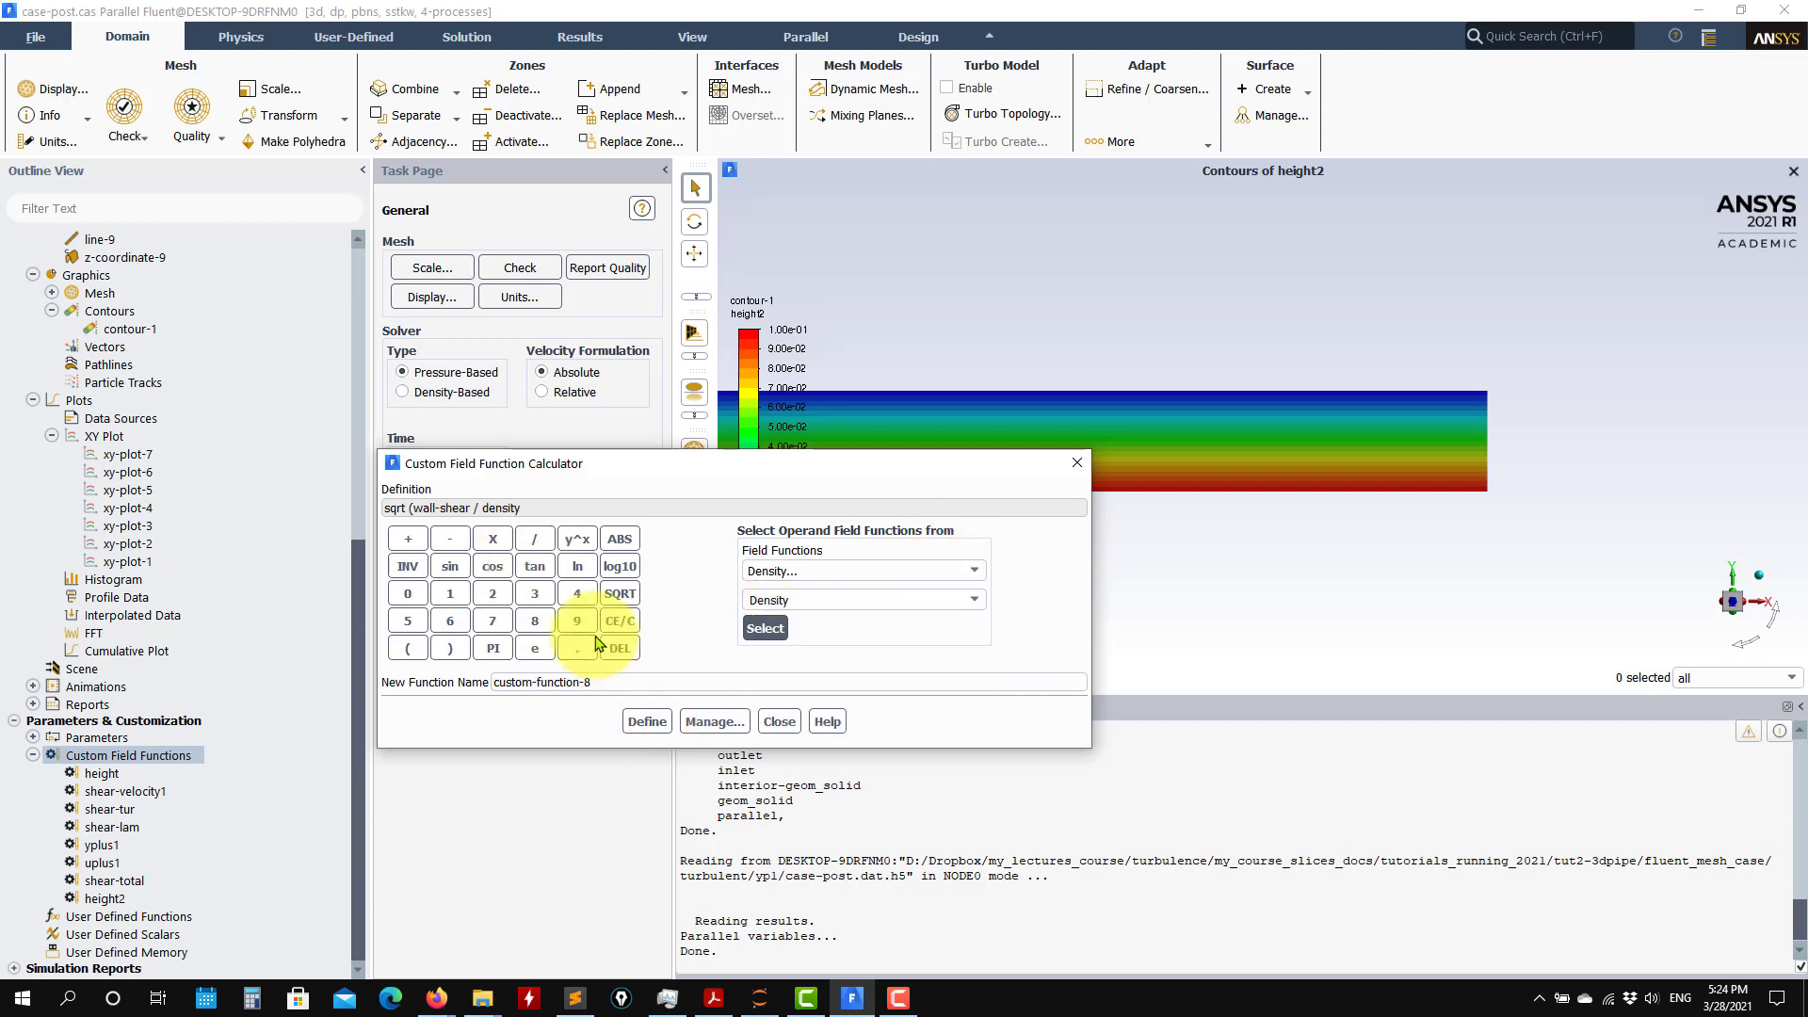
pyautogui.click(450, 648)
pyautogui.doubleClick(626, 689)
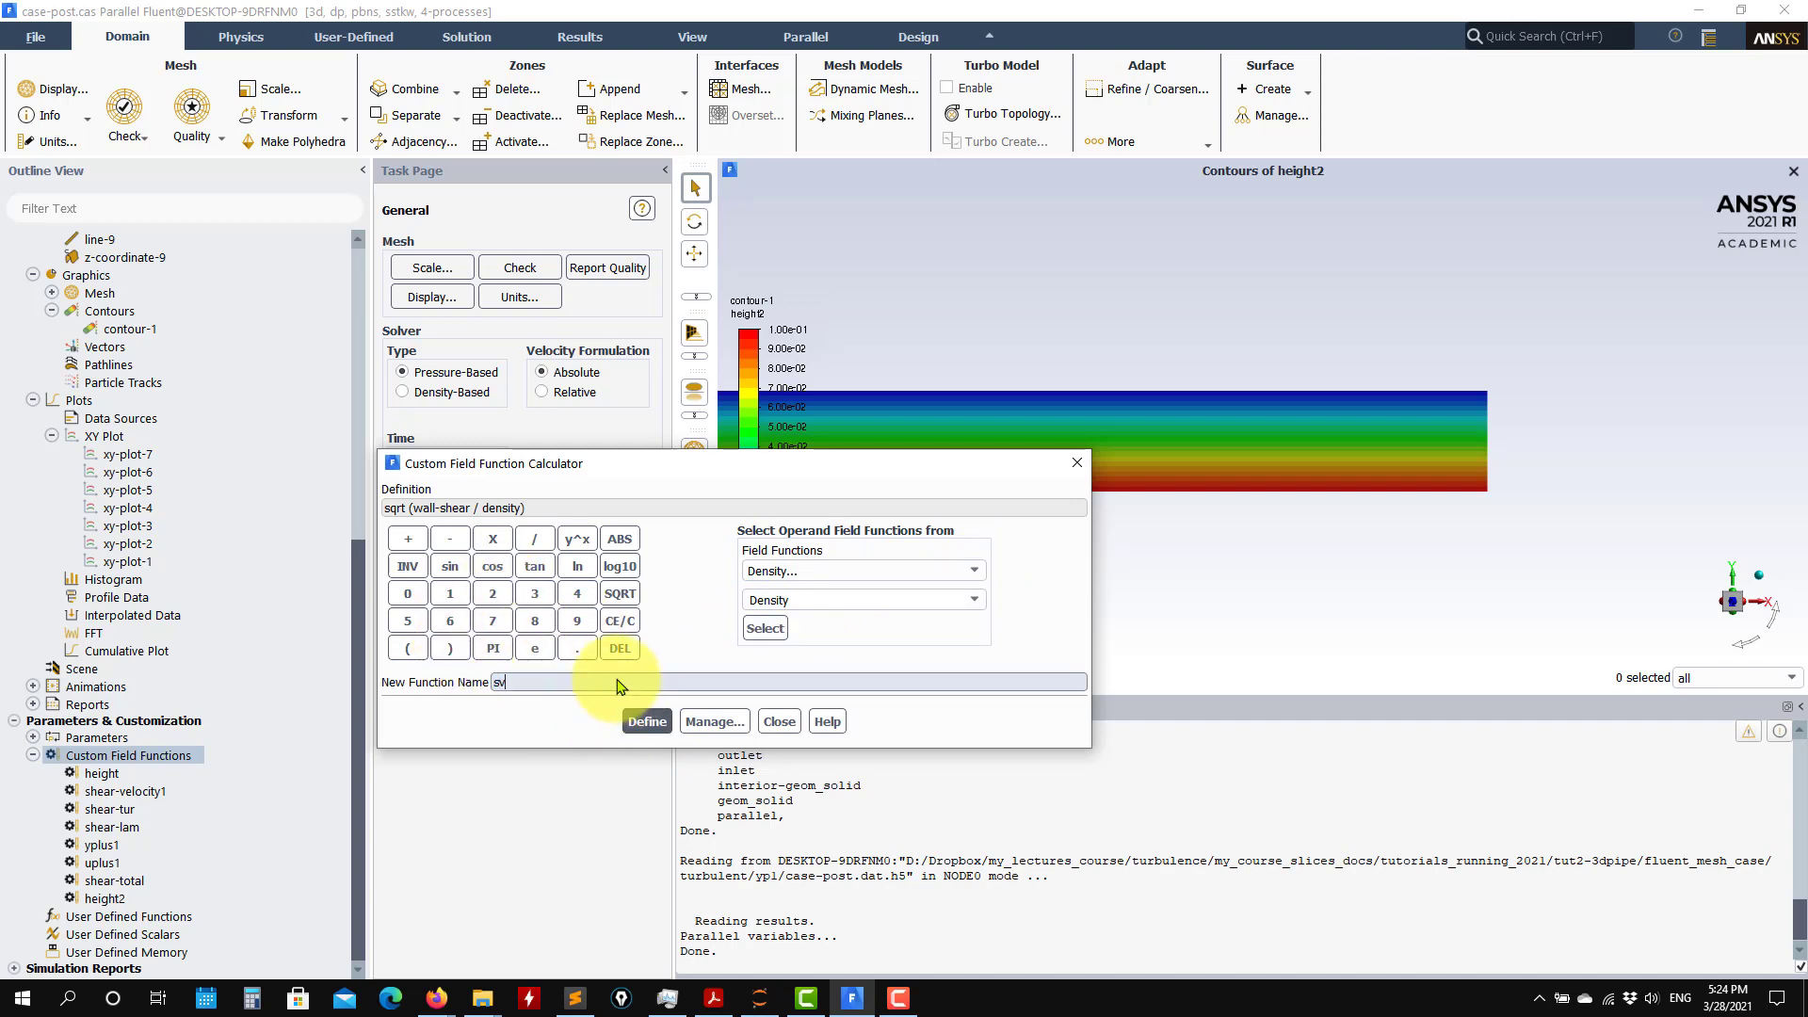
pyautogui.click(647, 721)
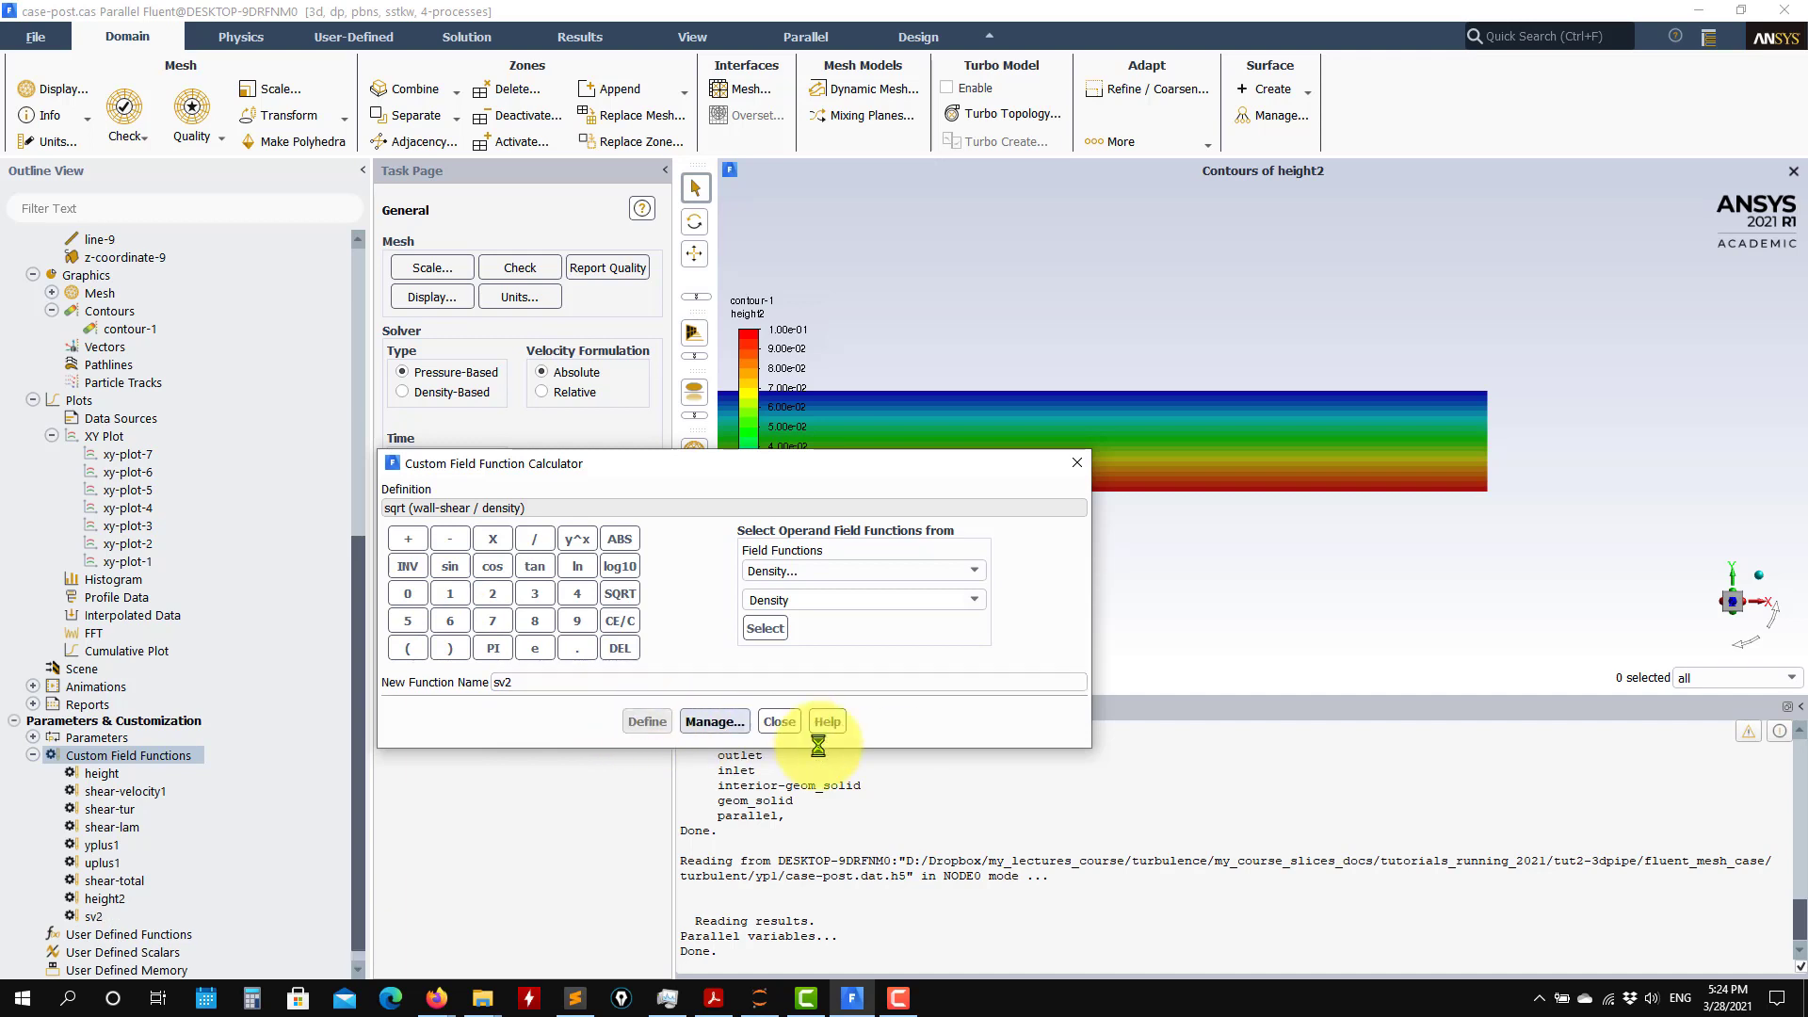
pyautogui.click(780, 721)
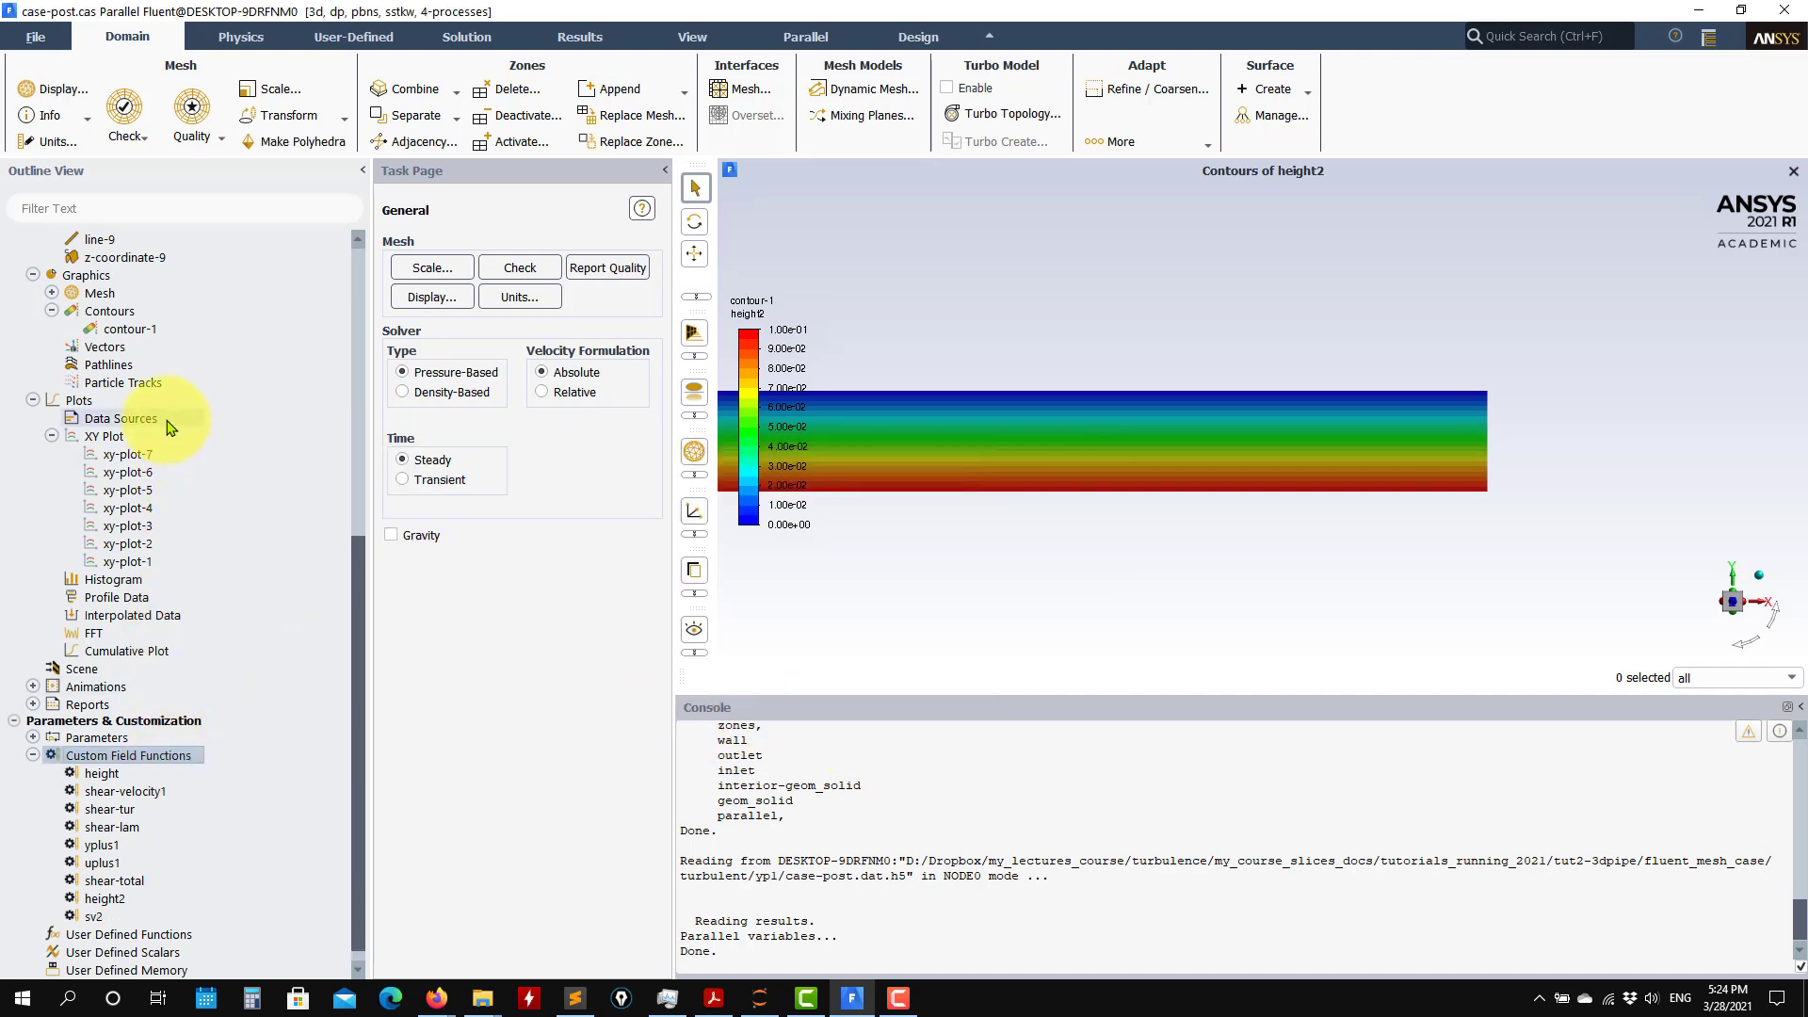
# - Set contour-1 to the custom field function sv2 and display it on z-coordinate-9
pyautogui.doubleClick(123, 329)
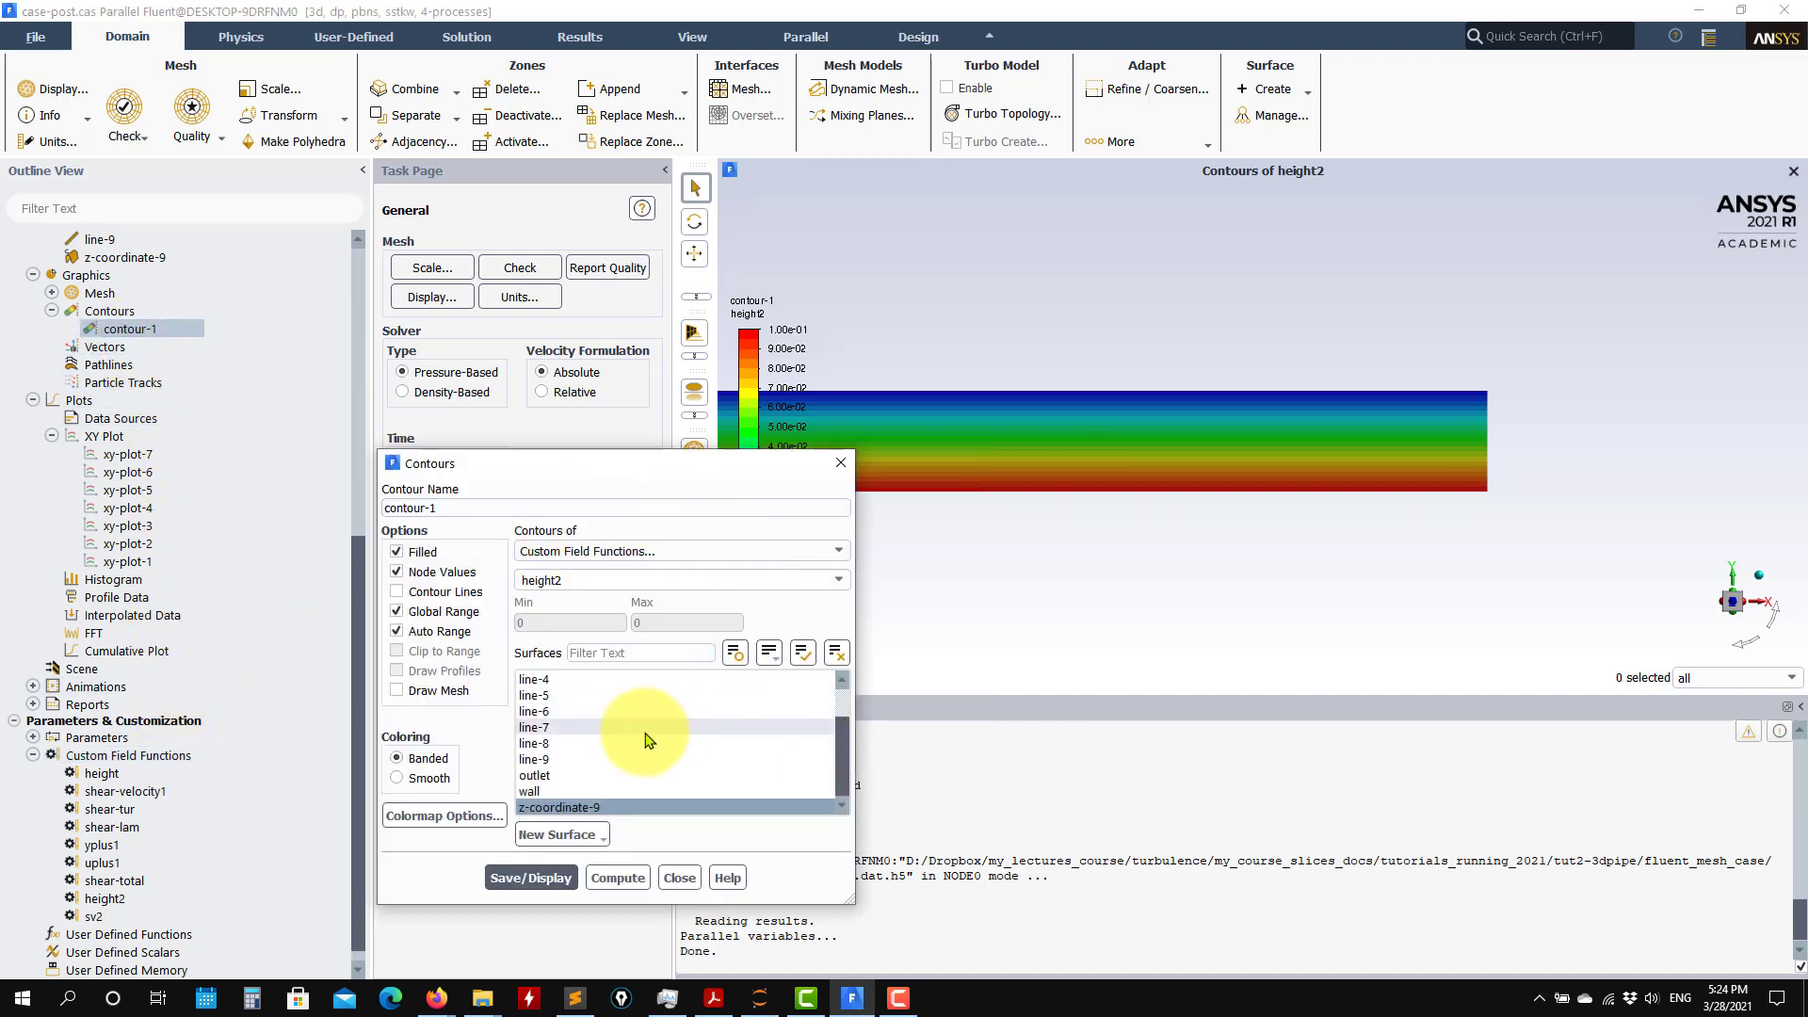
pyautogui.click(839, 582)
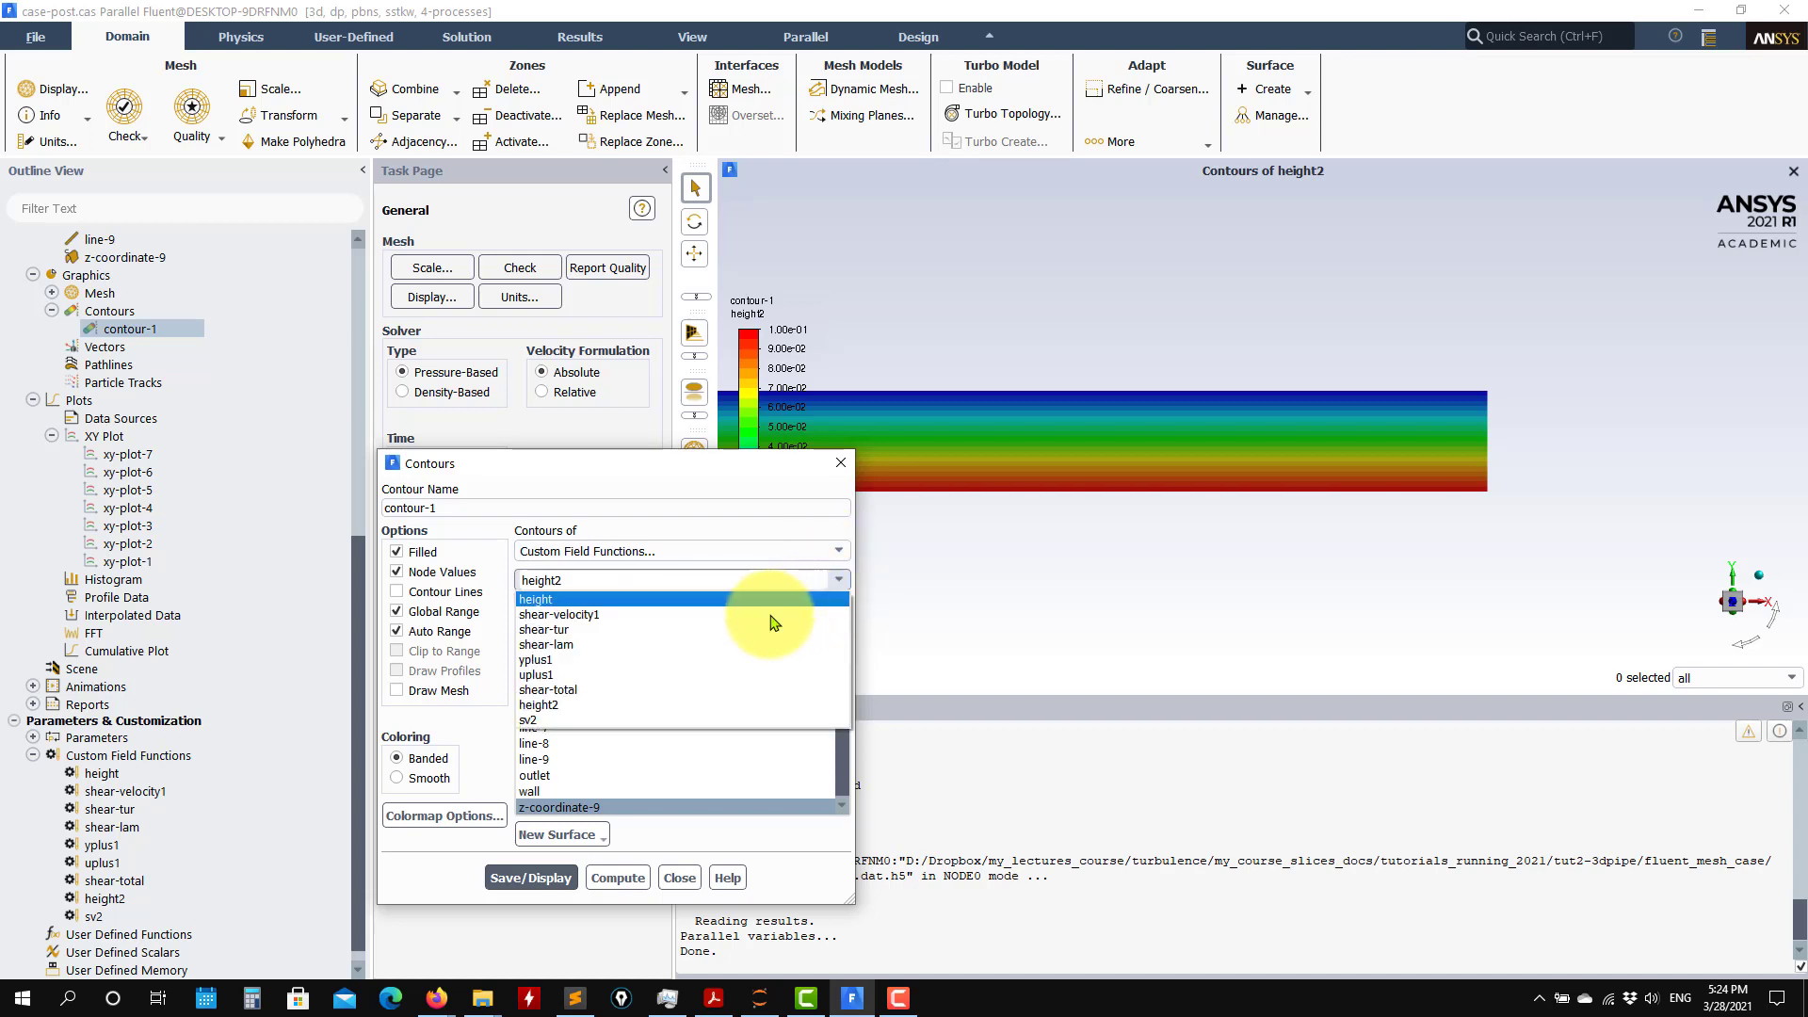
pyautogui.click(603, 702)
pyautogui.click(547, 880)
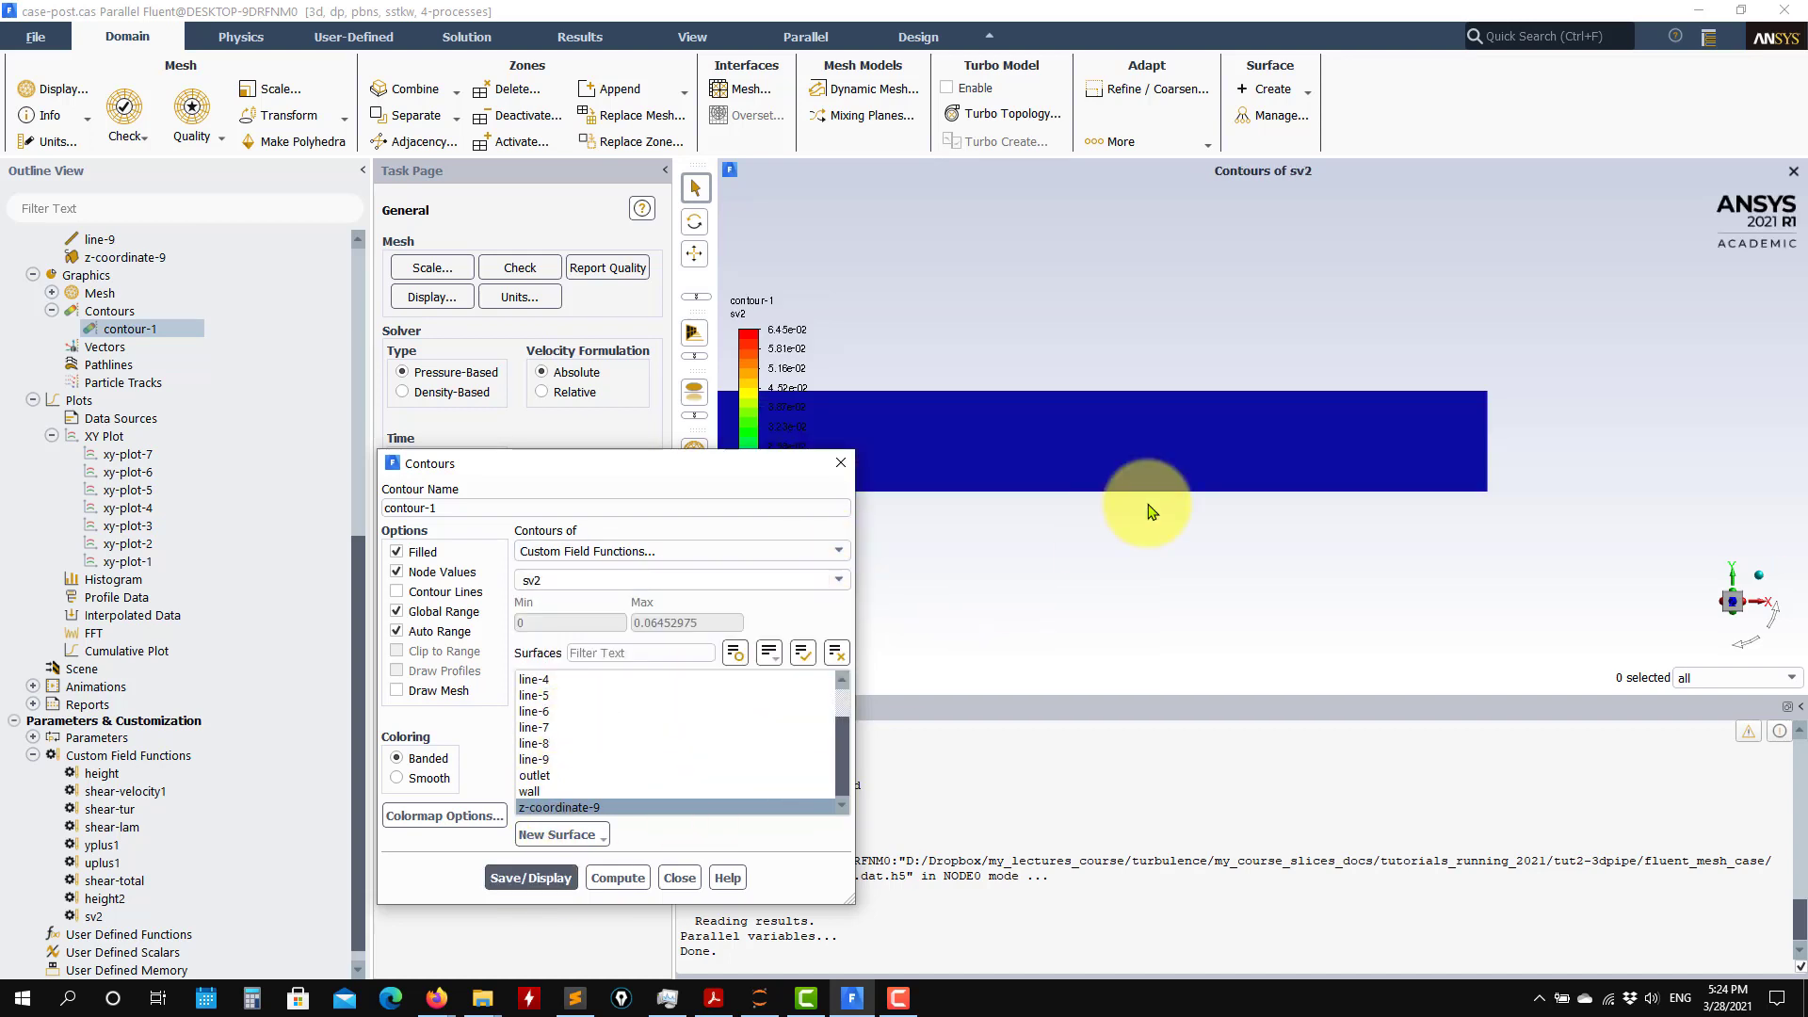
# - Add the wall surface to contour-1, display sv2 again and examine the contours near the end of the pipe
pyautogui.click(564, 808)
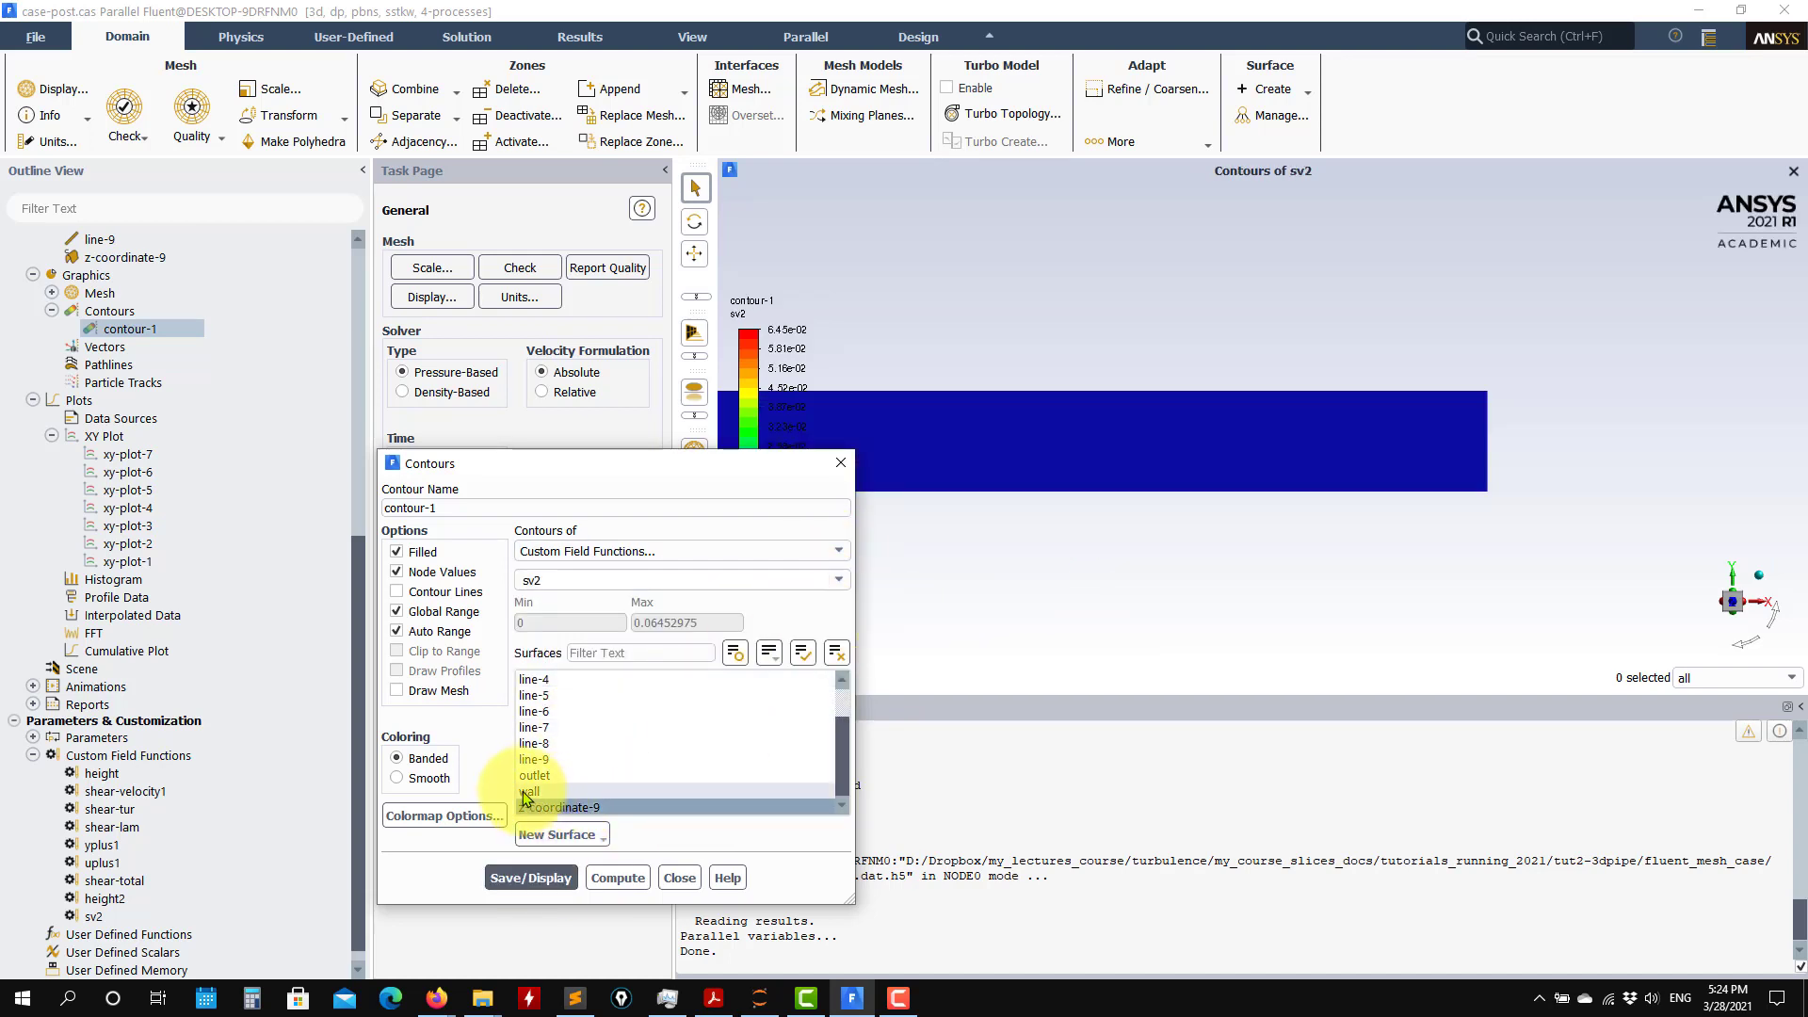
pyautogui.click(531, 879)
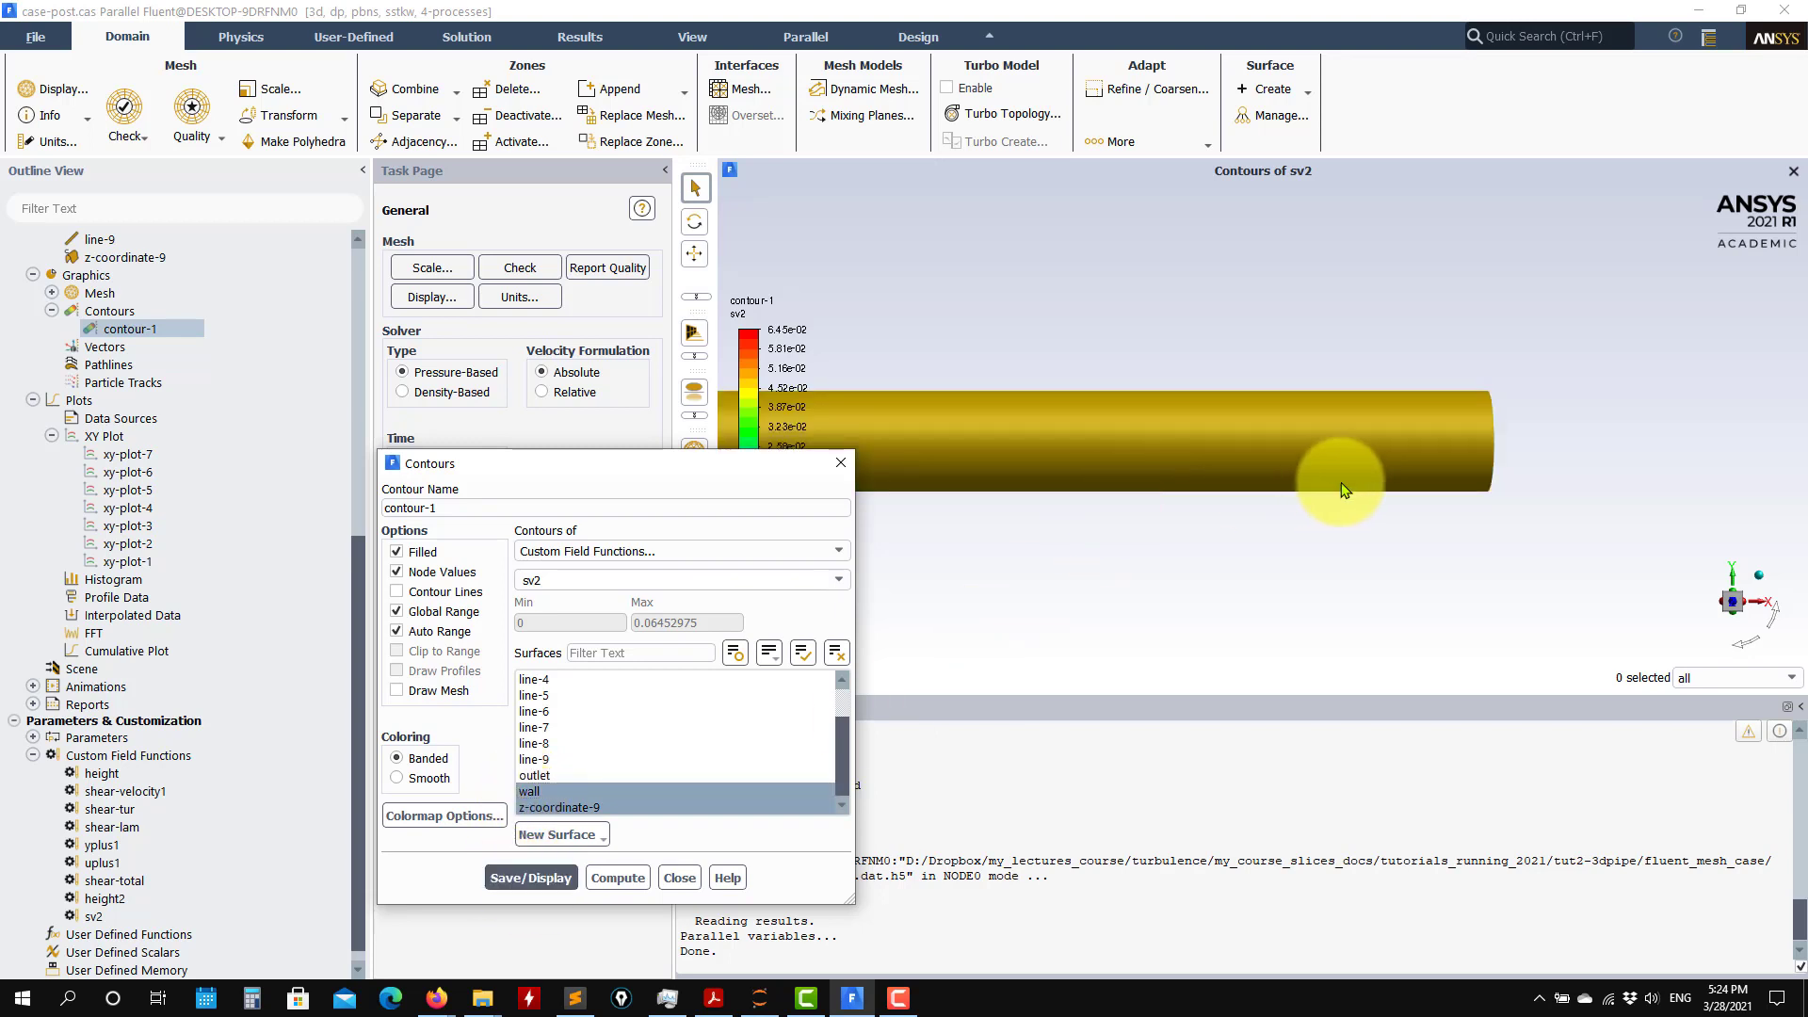
pyautogui.moveTo(1267, 571); pyautogui.dragTo(1179, 565)
pyautogui.scroll(5, 1178, 565)
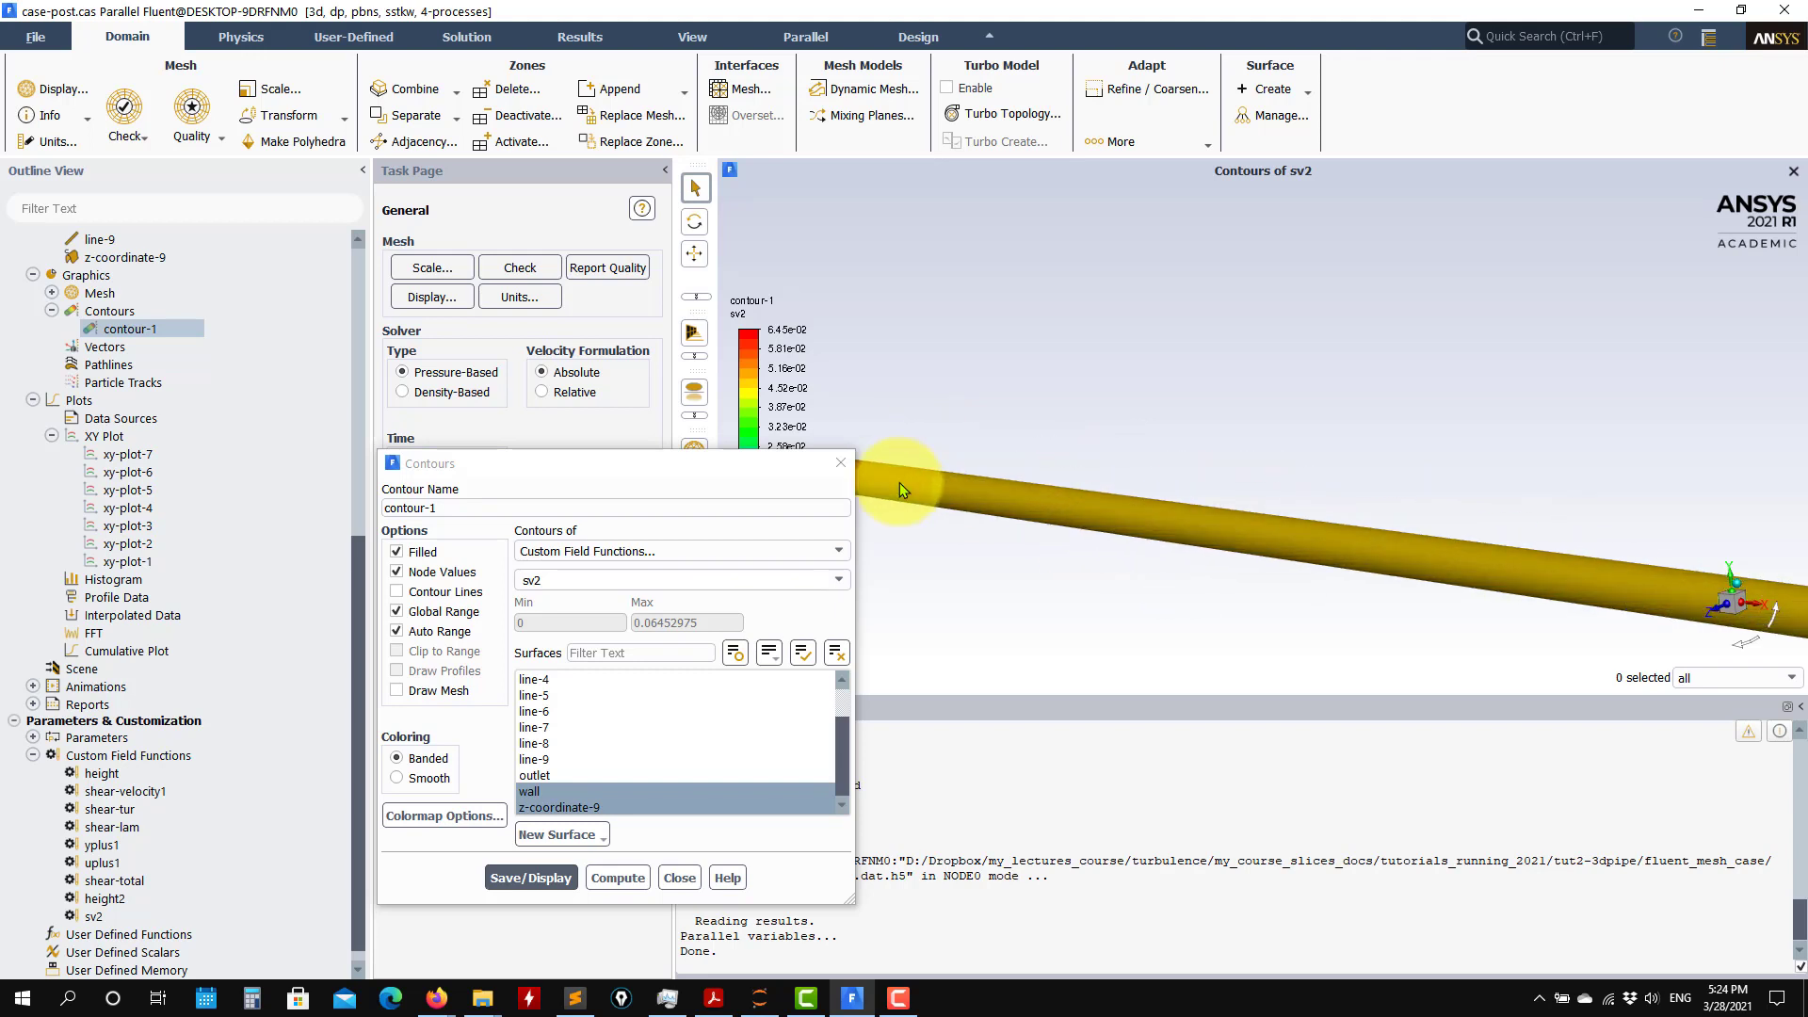
pyautogui.moveTo(1318, 489); pyautogui.dragTo(1639, 437)
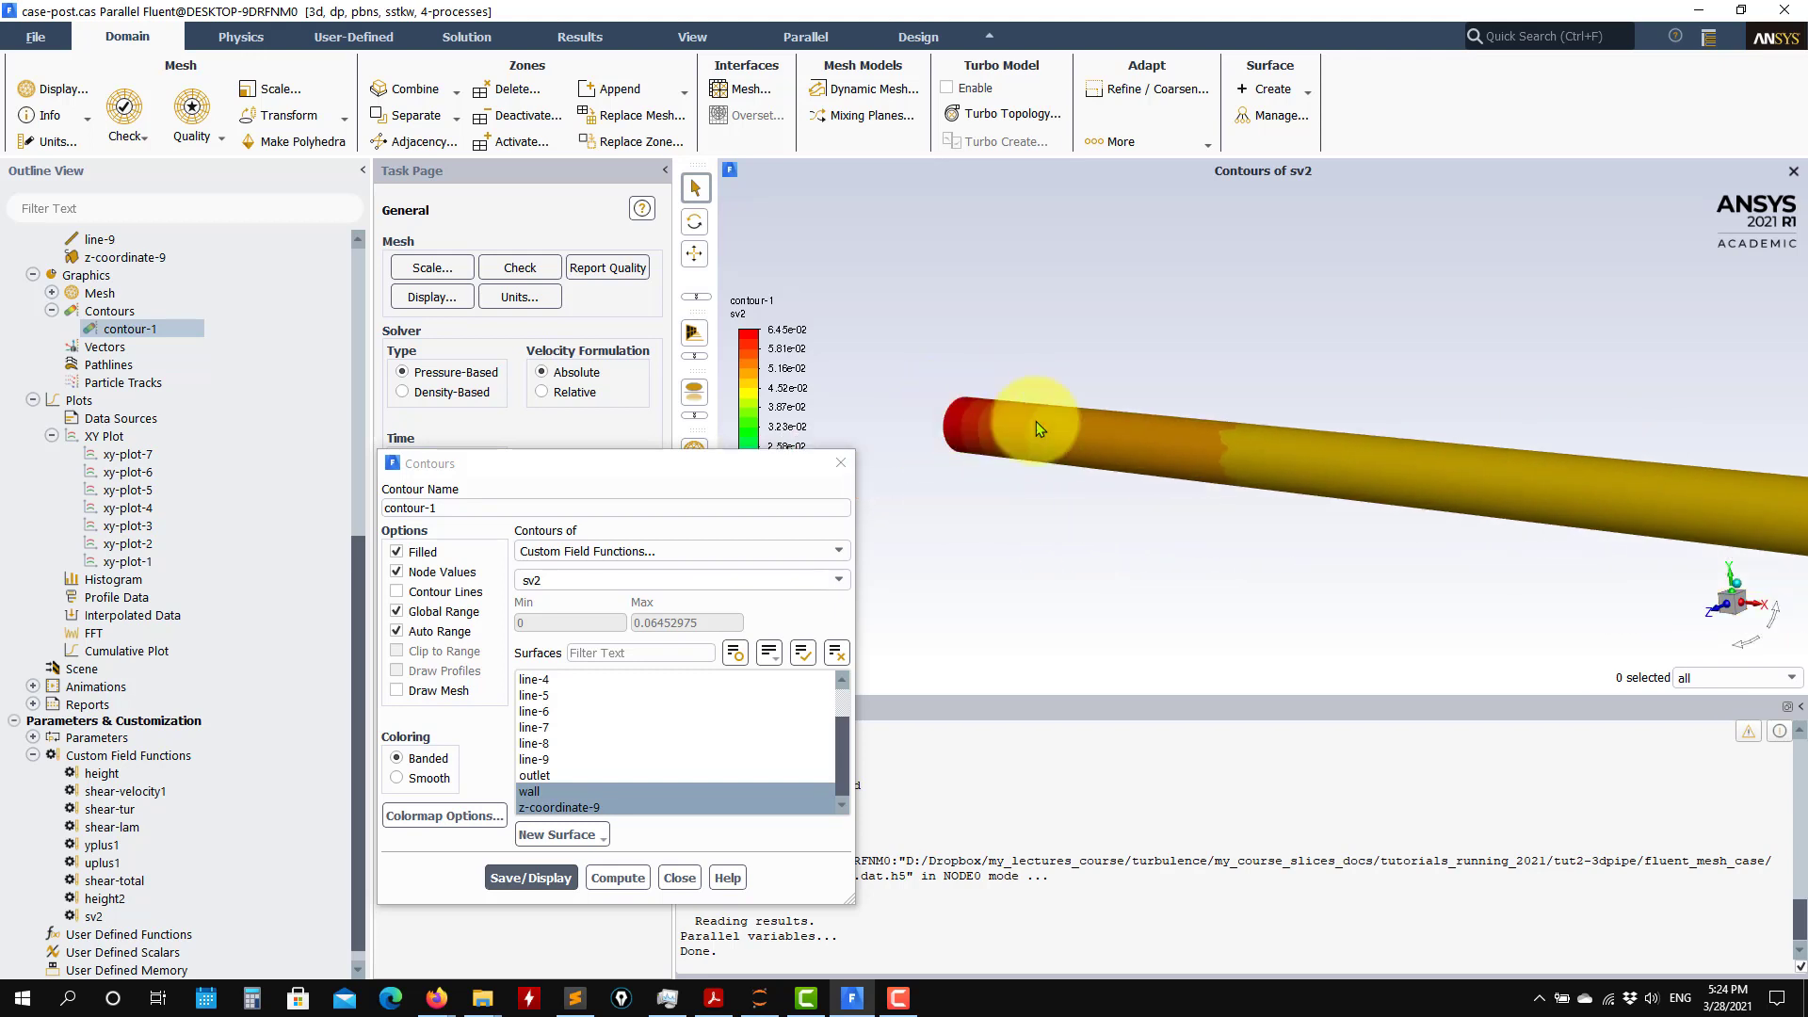
# - Display contour-1 with Wall Shear Stress on the pipe wall and examine its distribution along the pipe
pyautogui.click(837, 550)
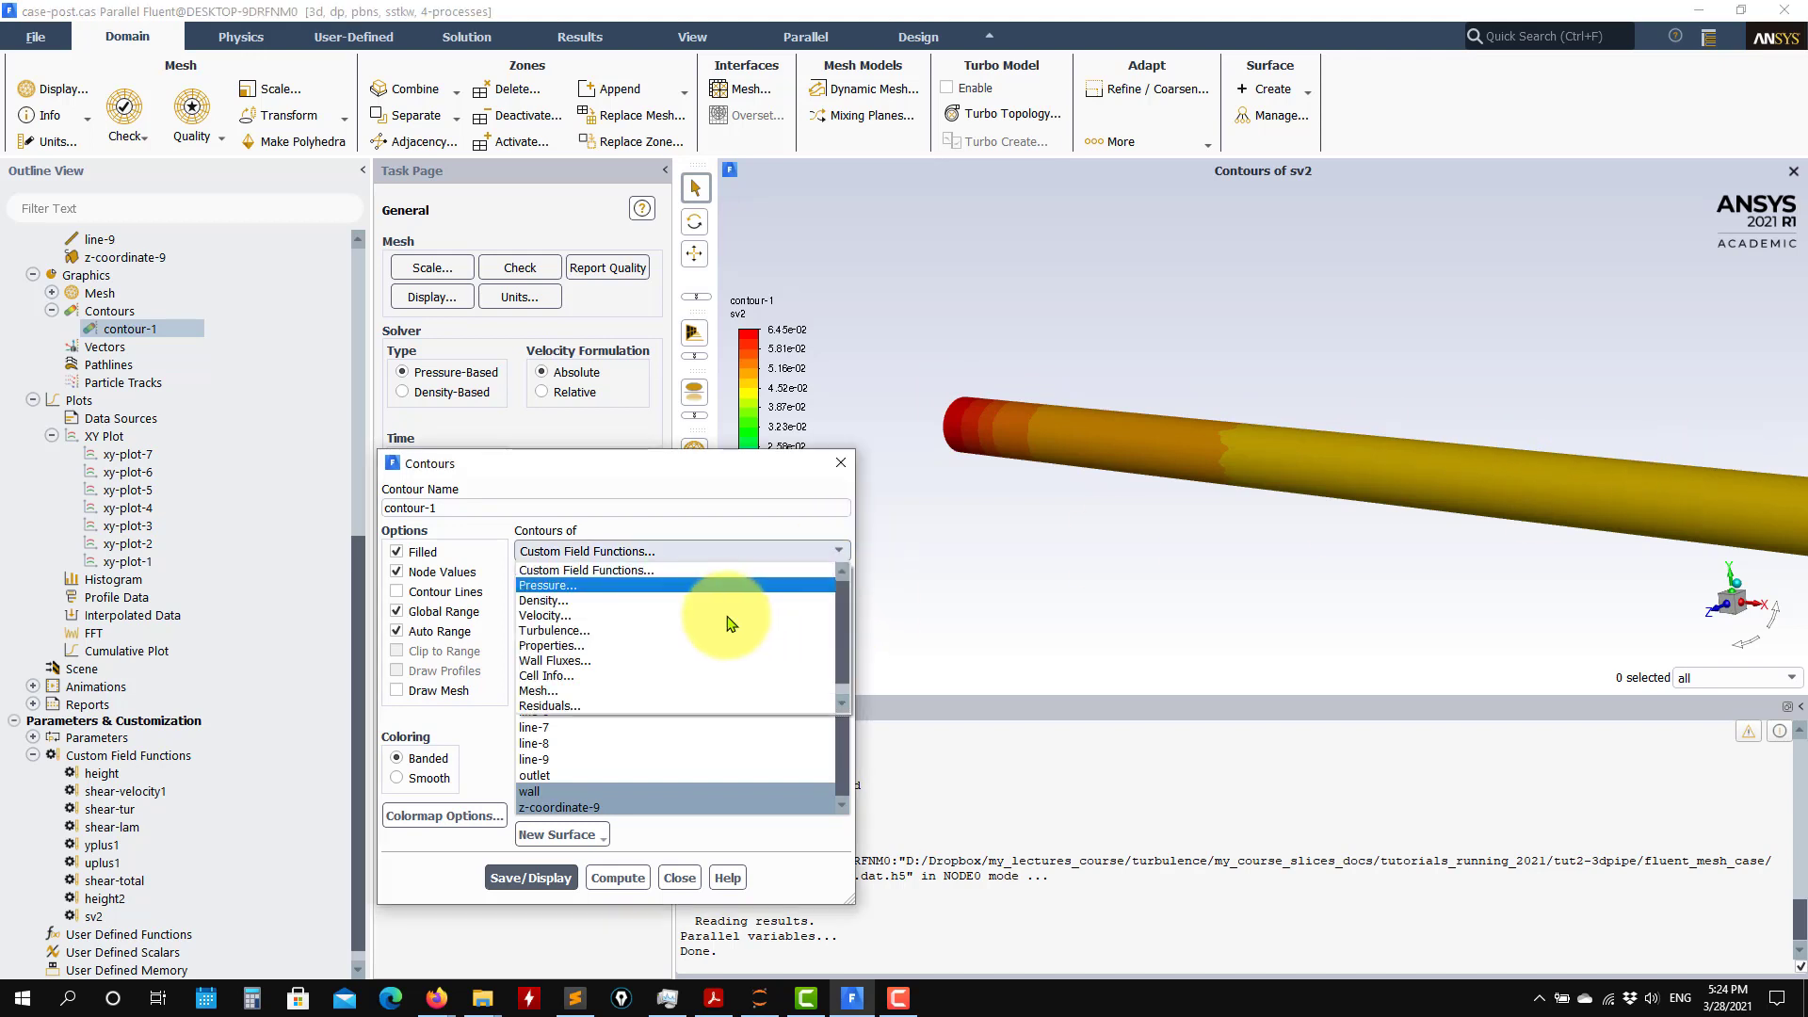
pyautogui.click(607, 661)
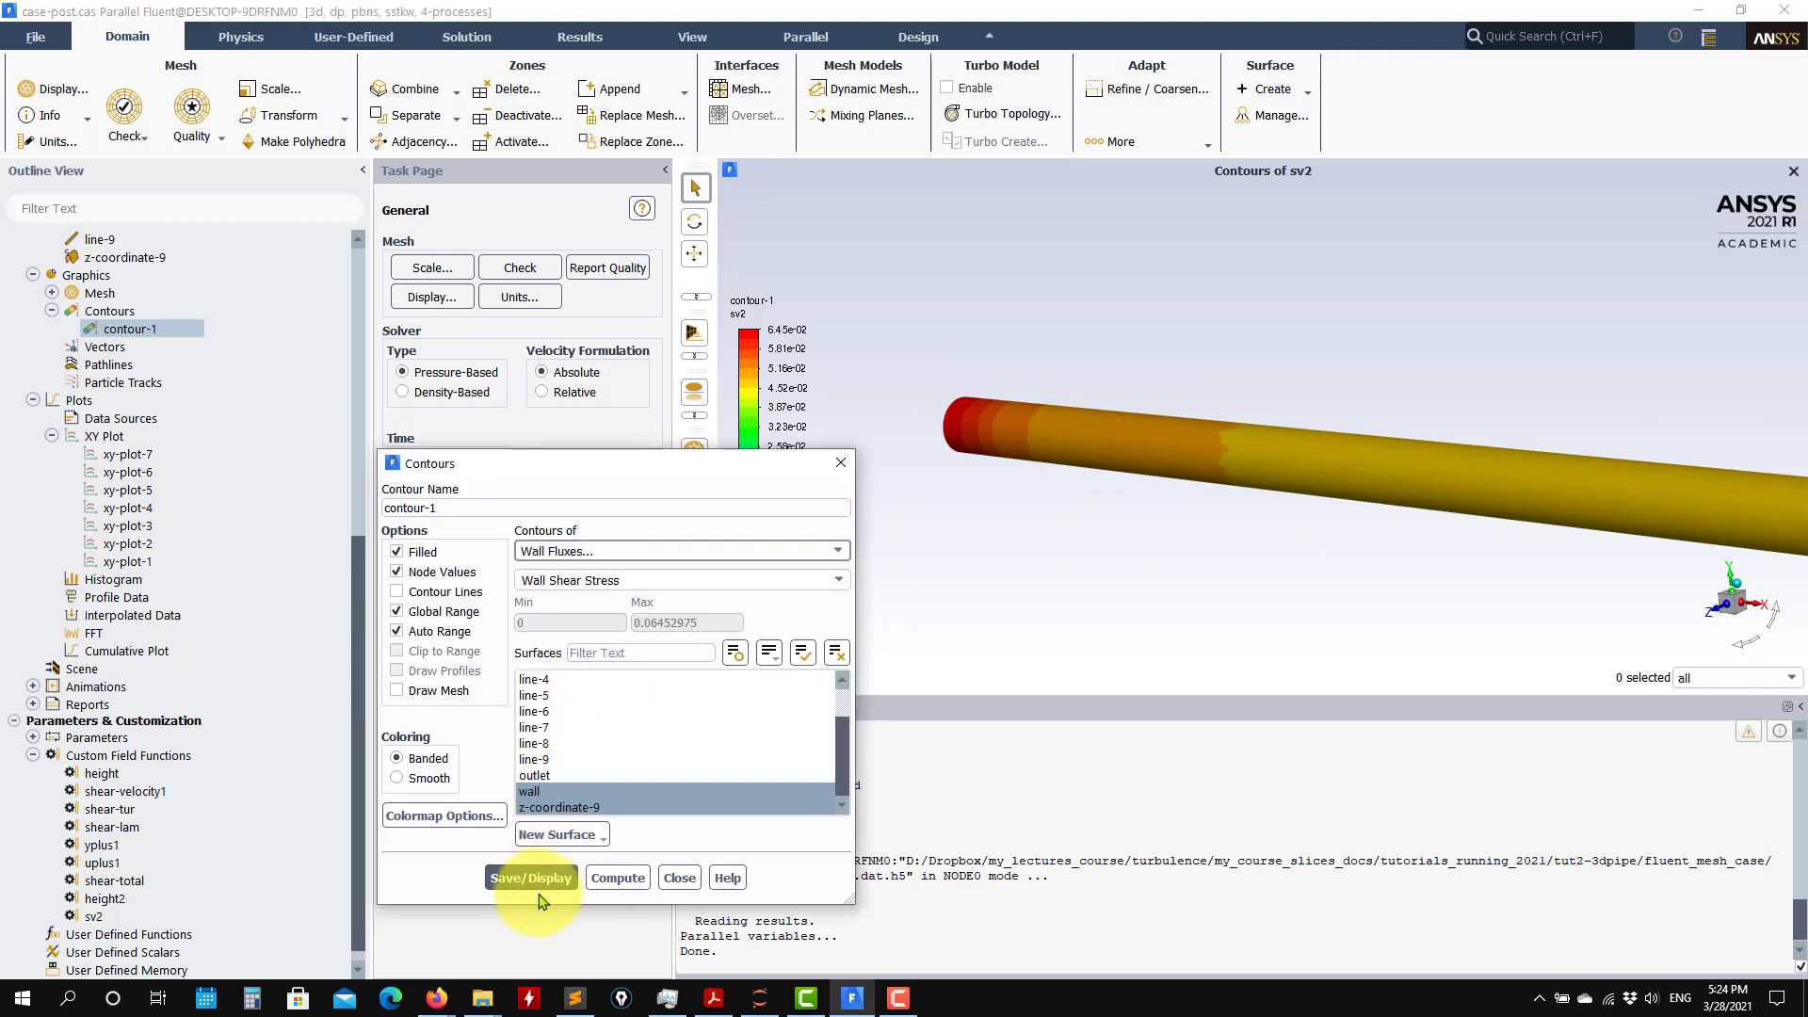
pyautogui.click(531, 878)
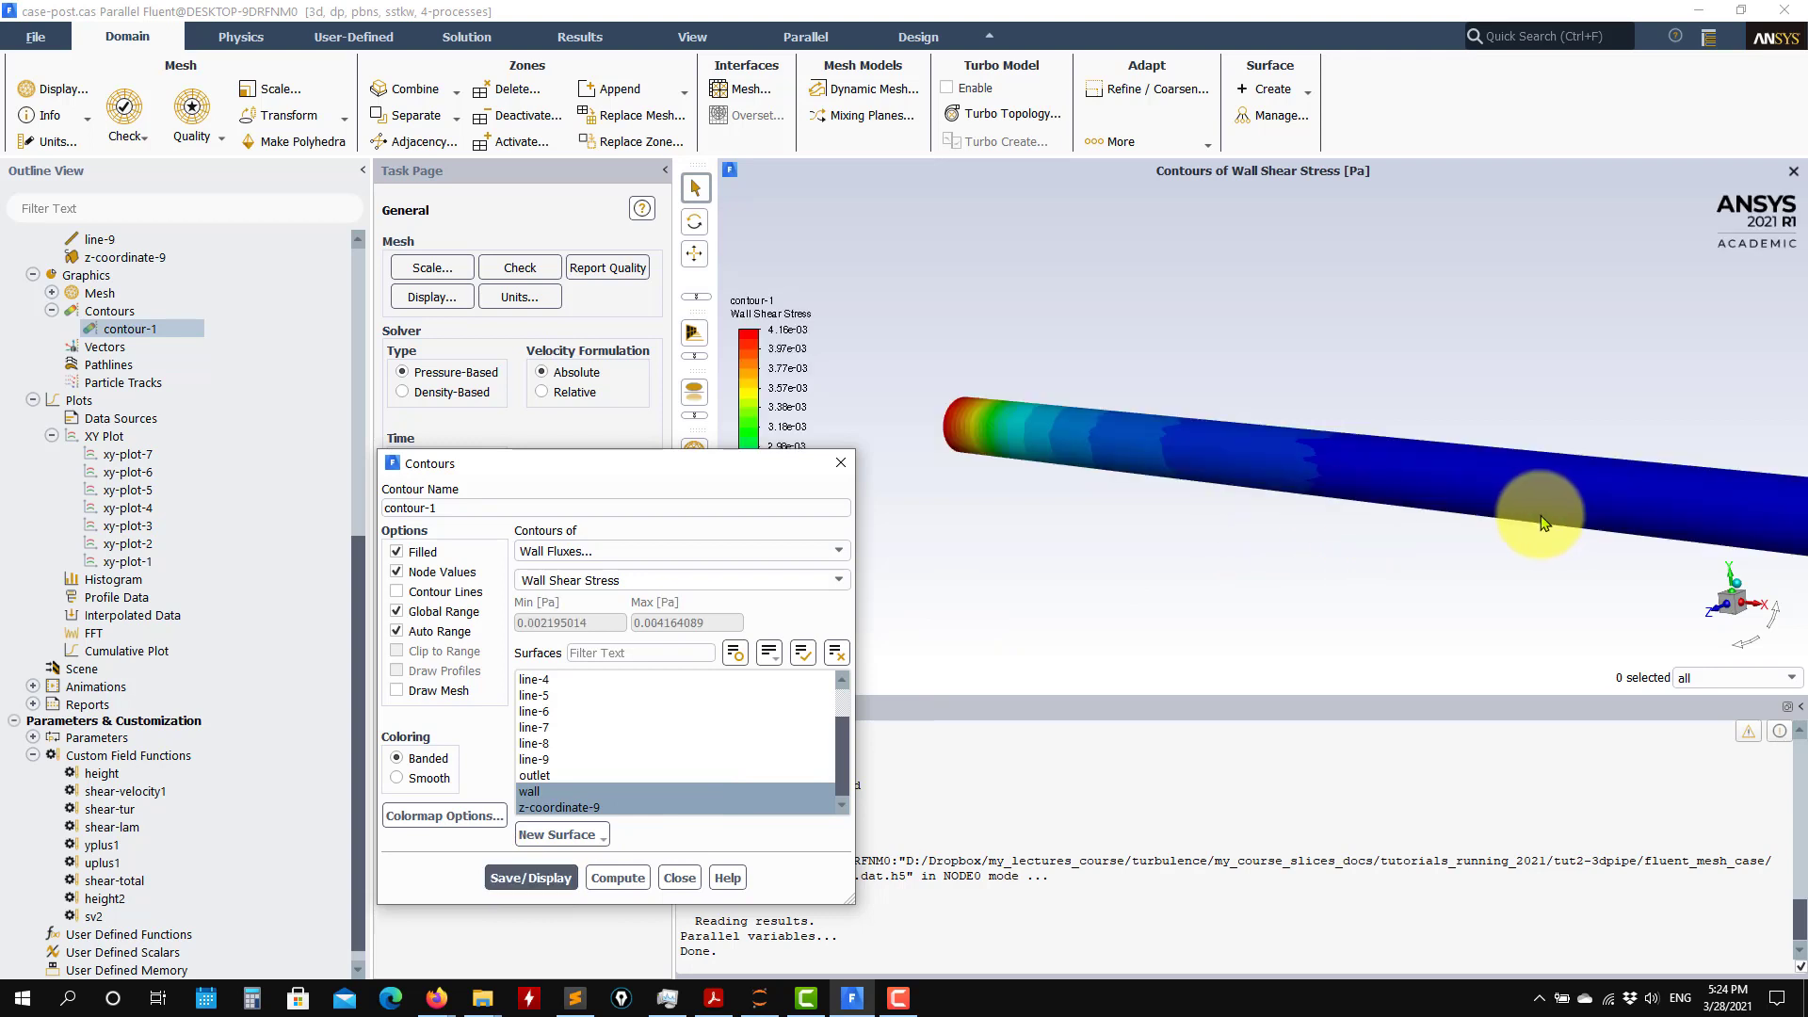
pyautogui.scroll(-3, 1337, 528)
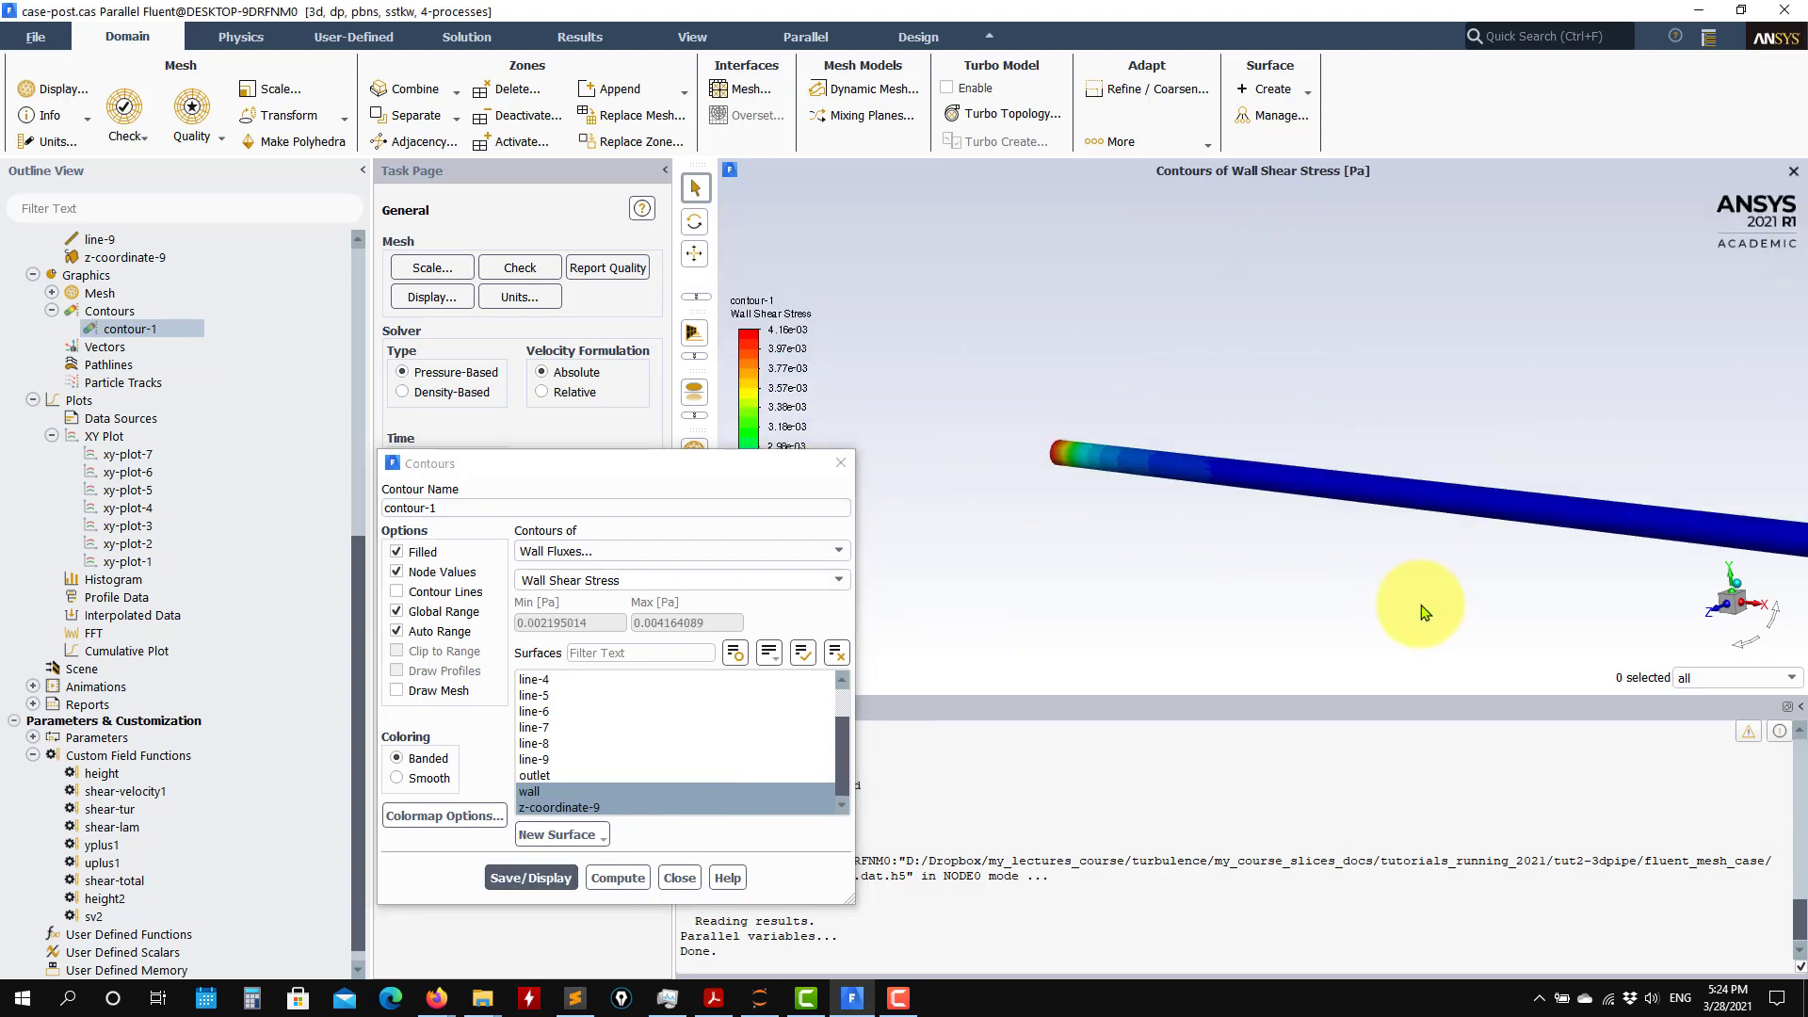
# - Display contour-1 with the custom field function shear-velocity1 on the wall for comparison with sv2
pyautogui.click(836, 552)
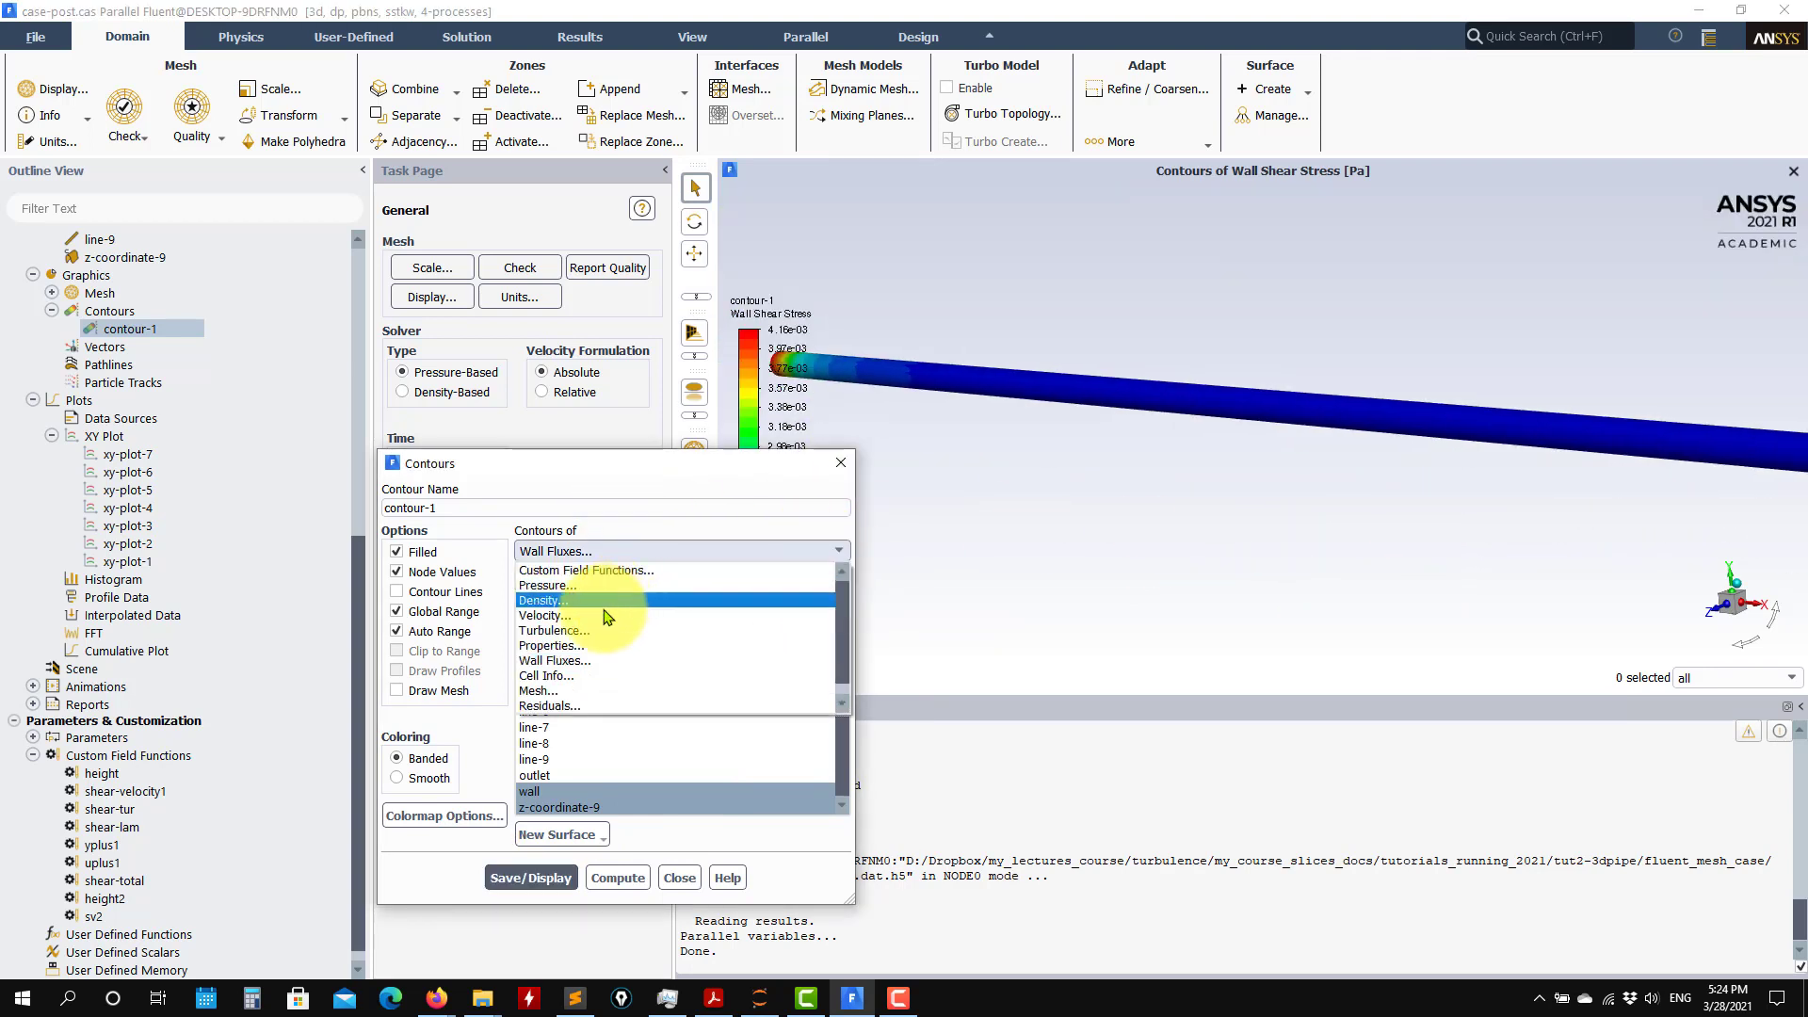
pyautogui.click(622, 571)
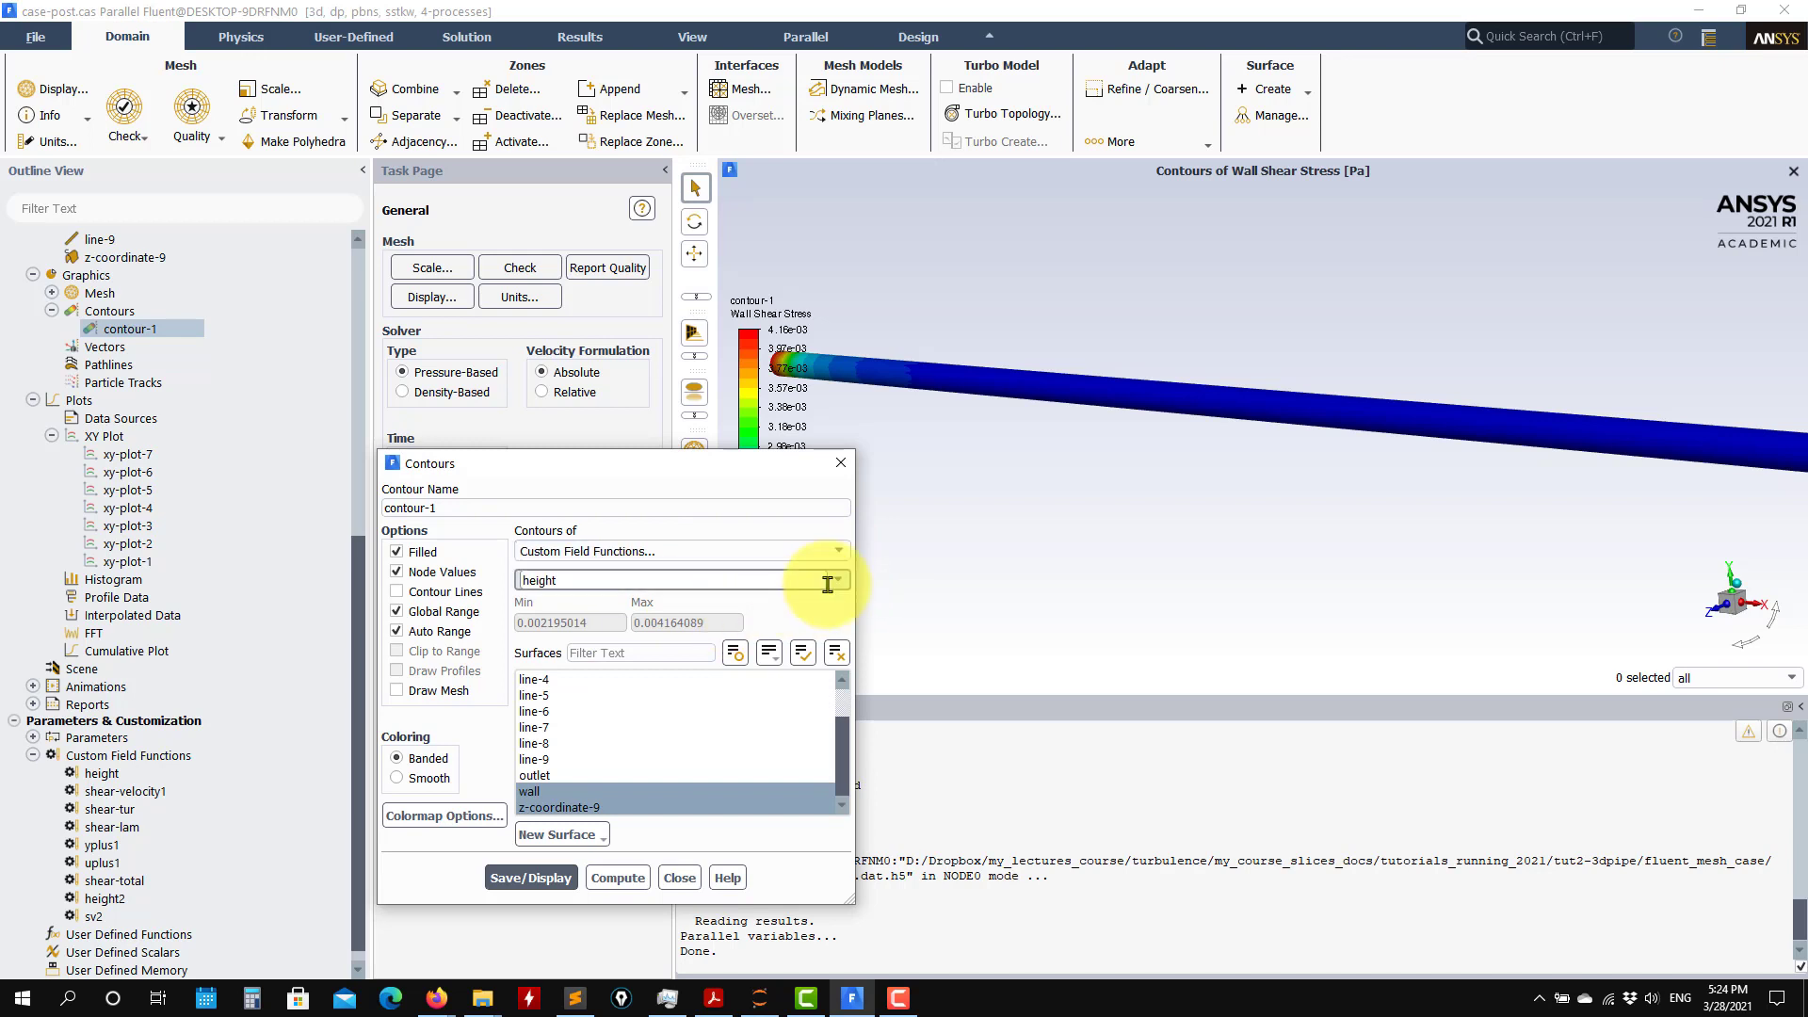
pyautogui.click(837, 579)
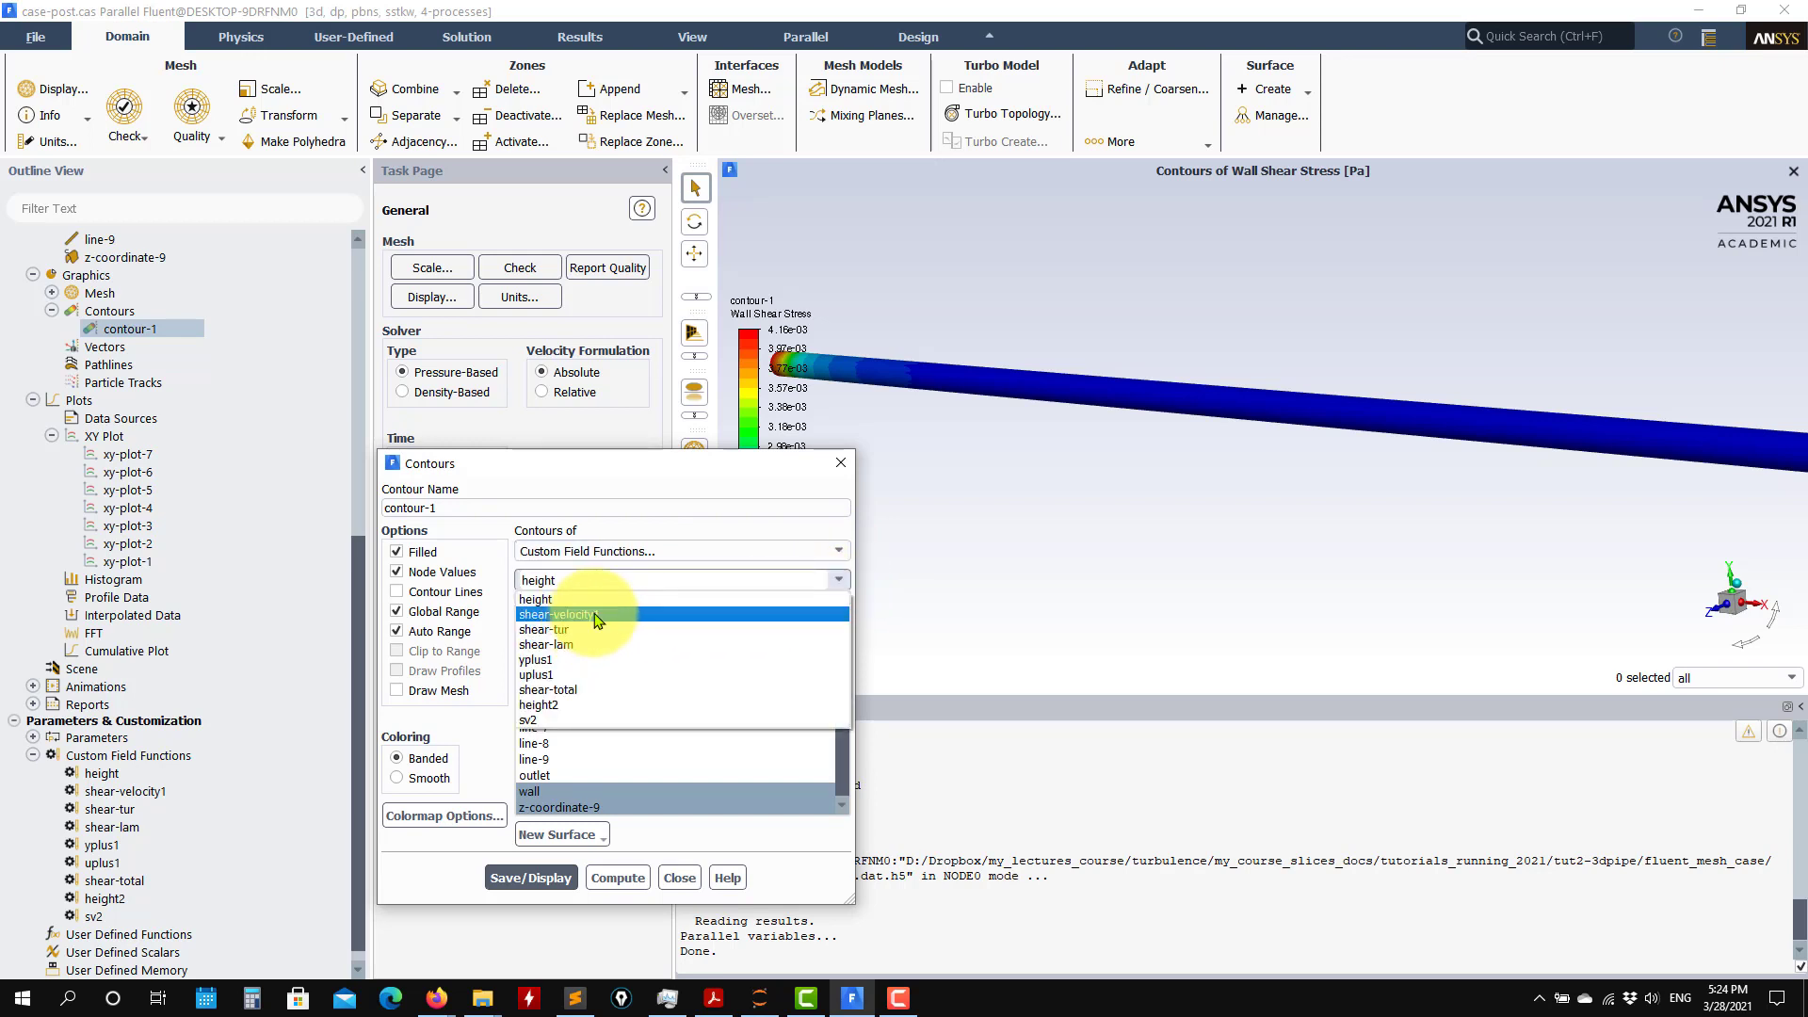
pyautogui.click(565, 614)
pyautogui.click(554, 884)
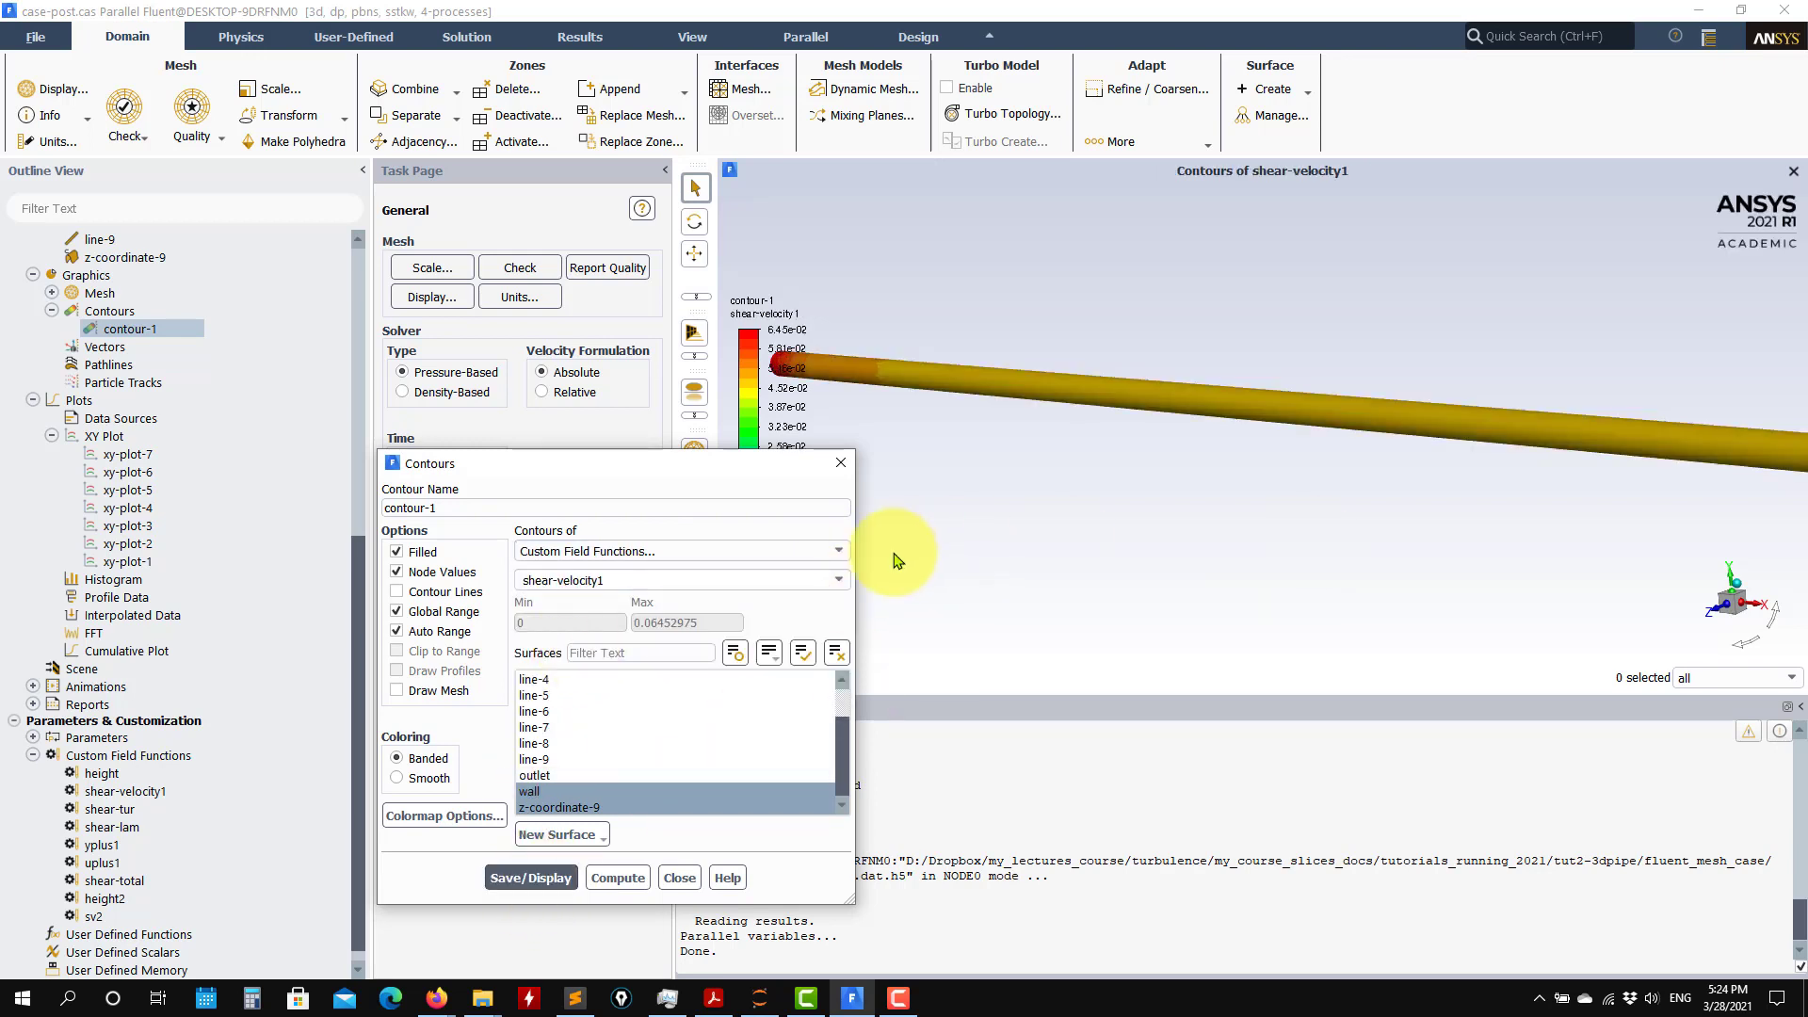
# - Switch contour-1 back to sv2, display it on the wall and close the contour settings
pyautogui.click(836, 548)
pyautogui.click(836, 549)
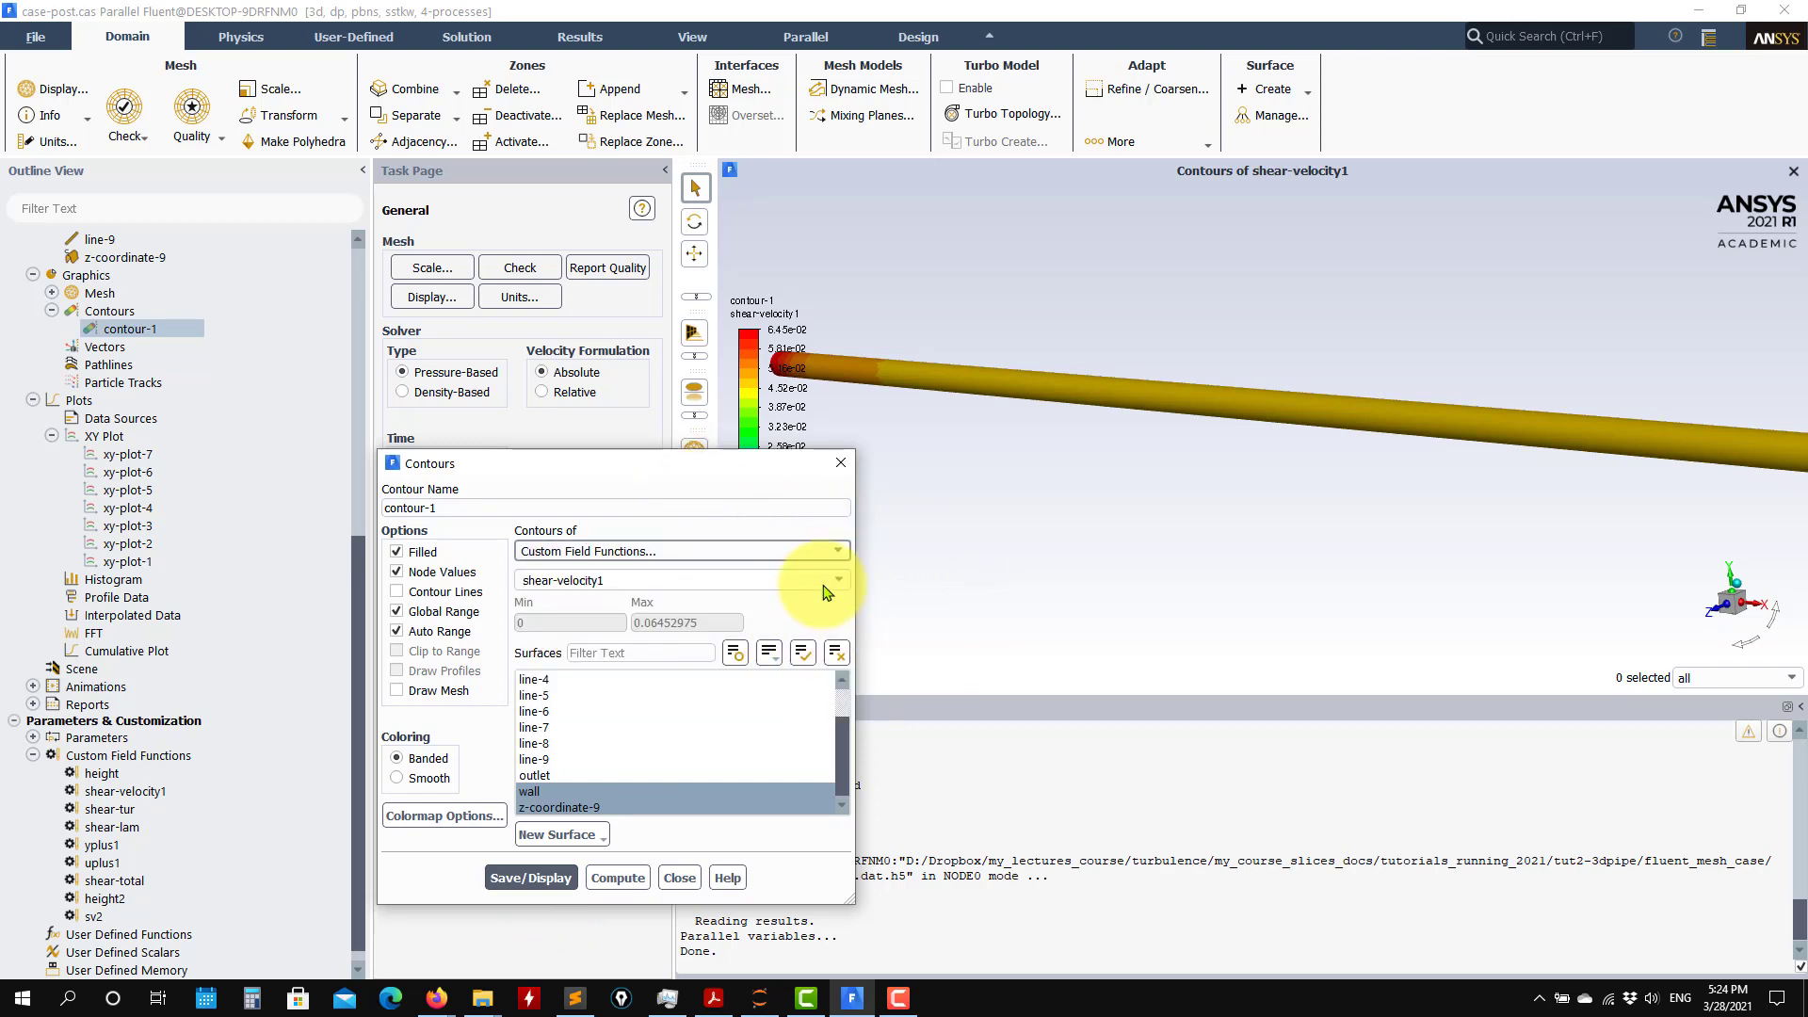
pyautogui.click(836, 579)
pyautogui.click(559, 721)
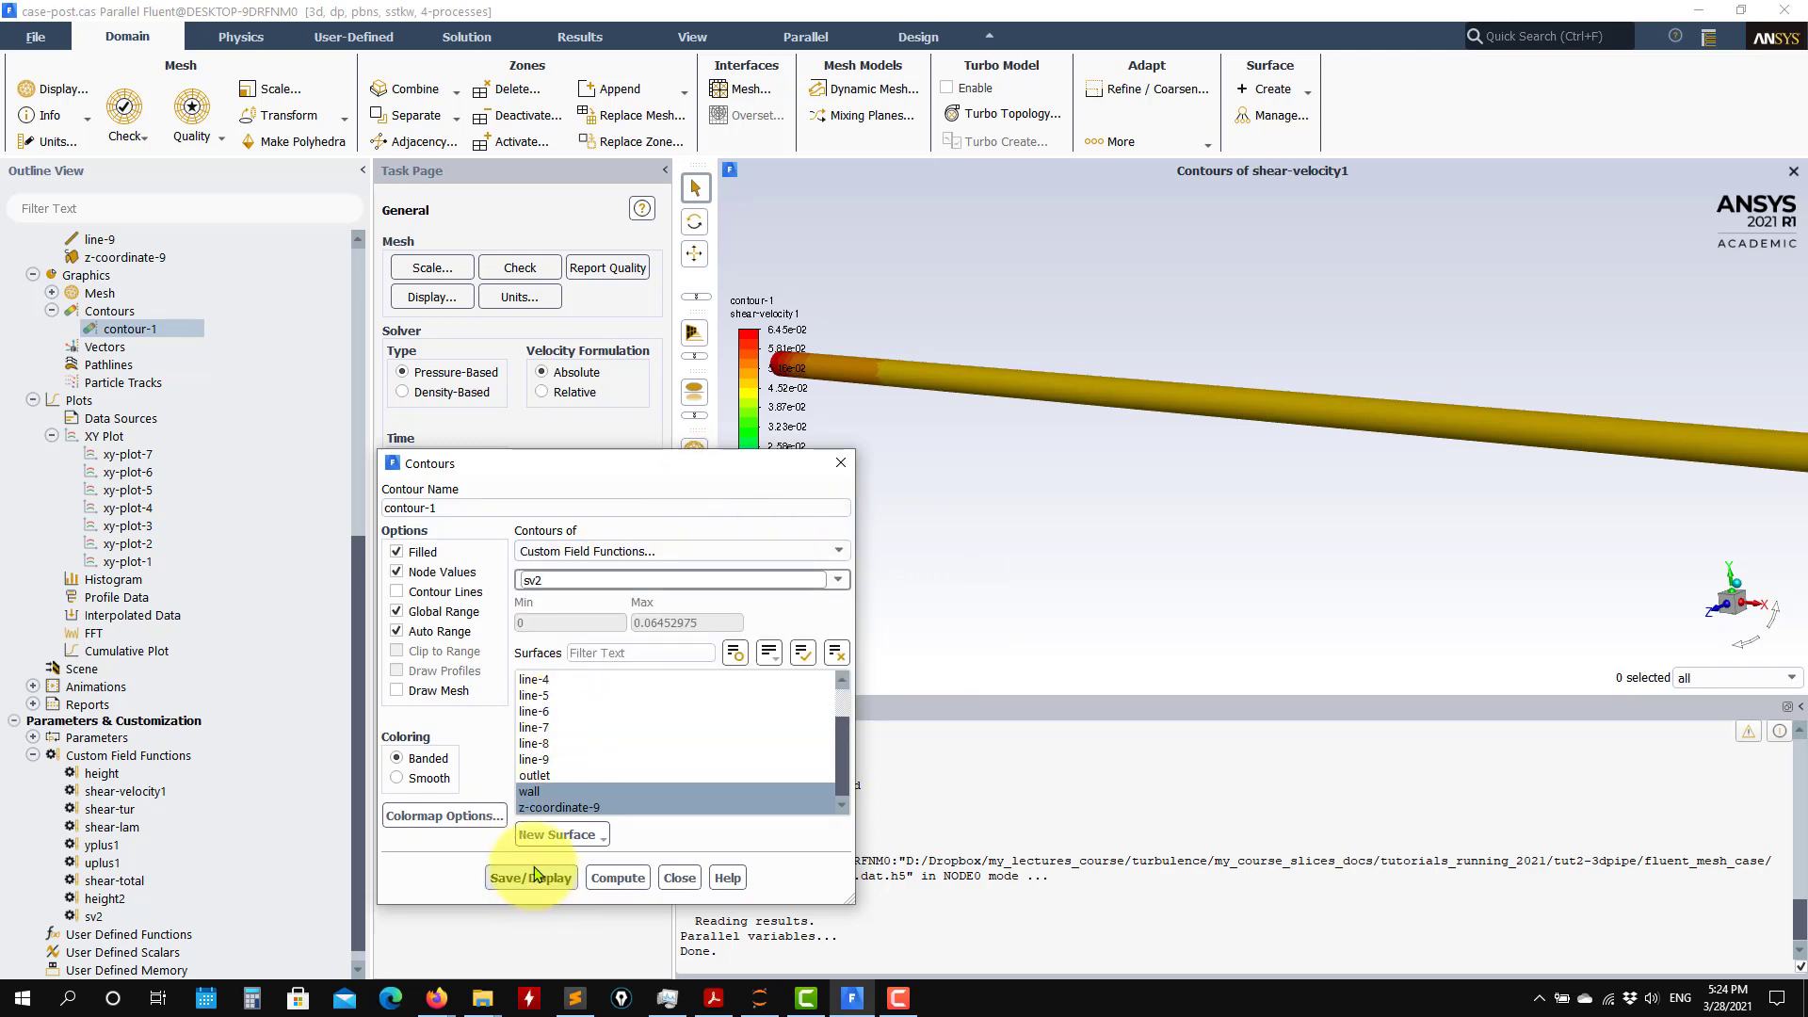
pyautogui.click(546, 875)
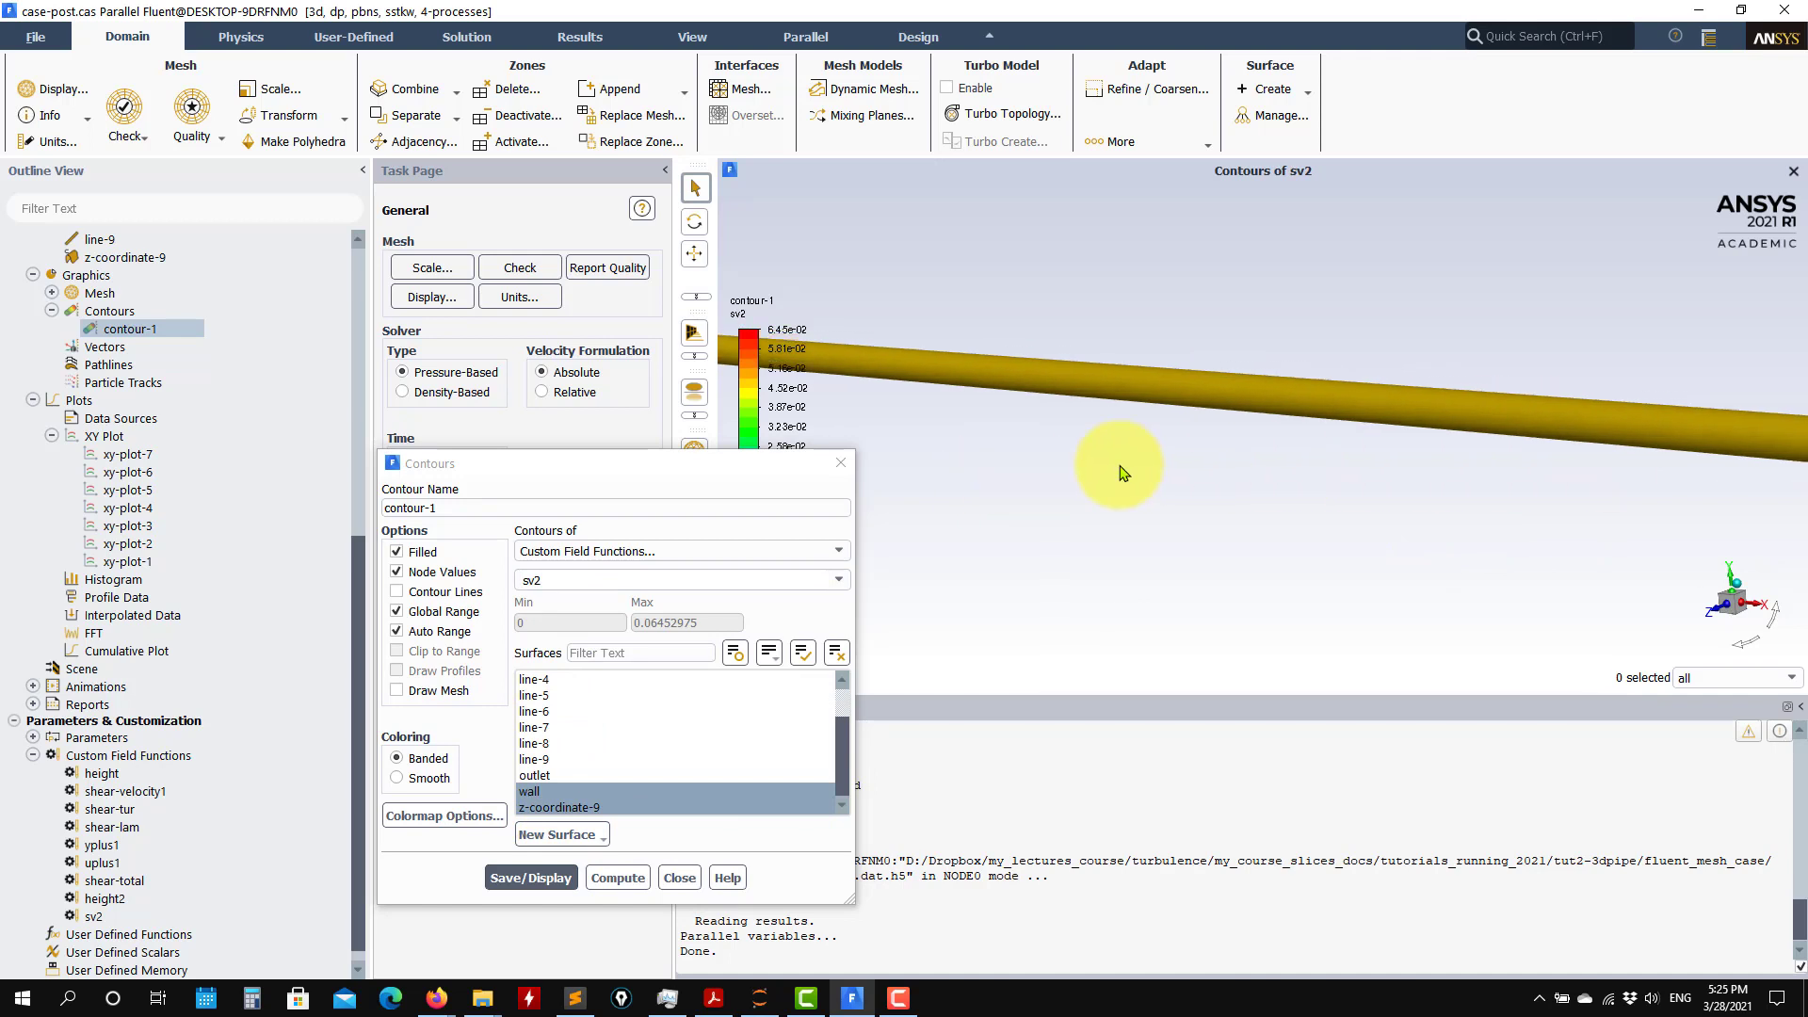
pyautogui.click(679, 876)
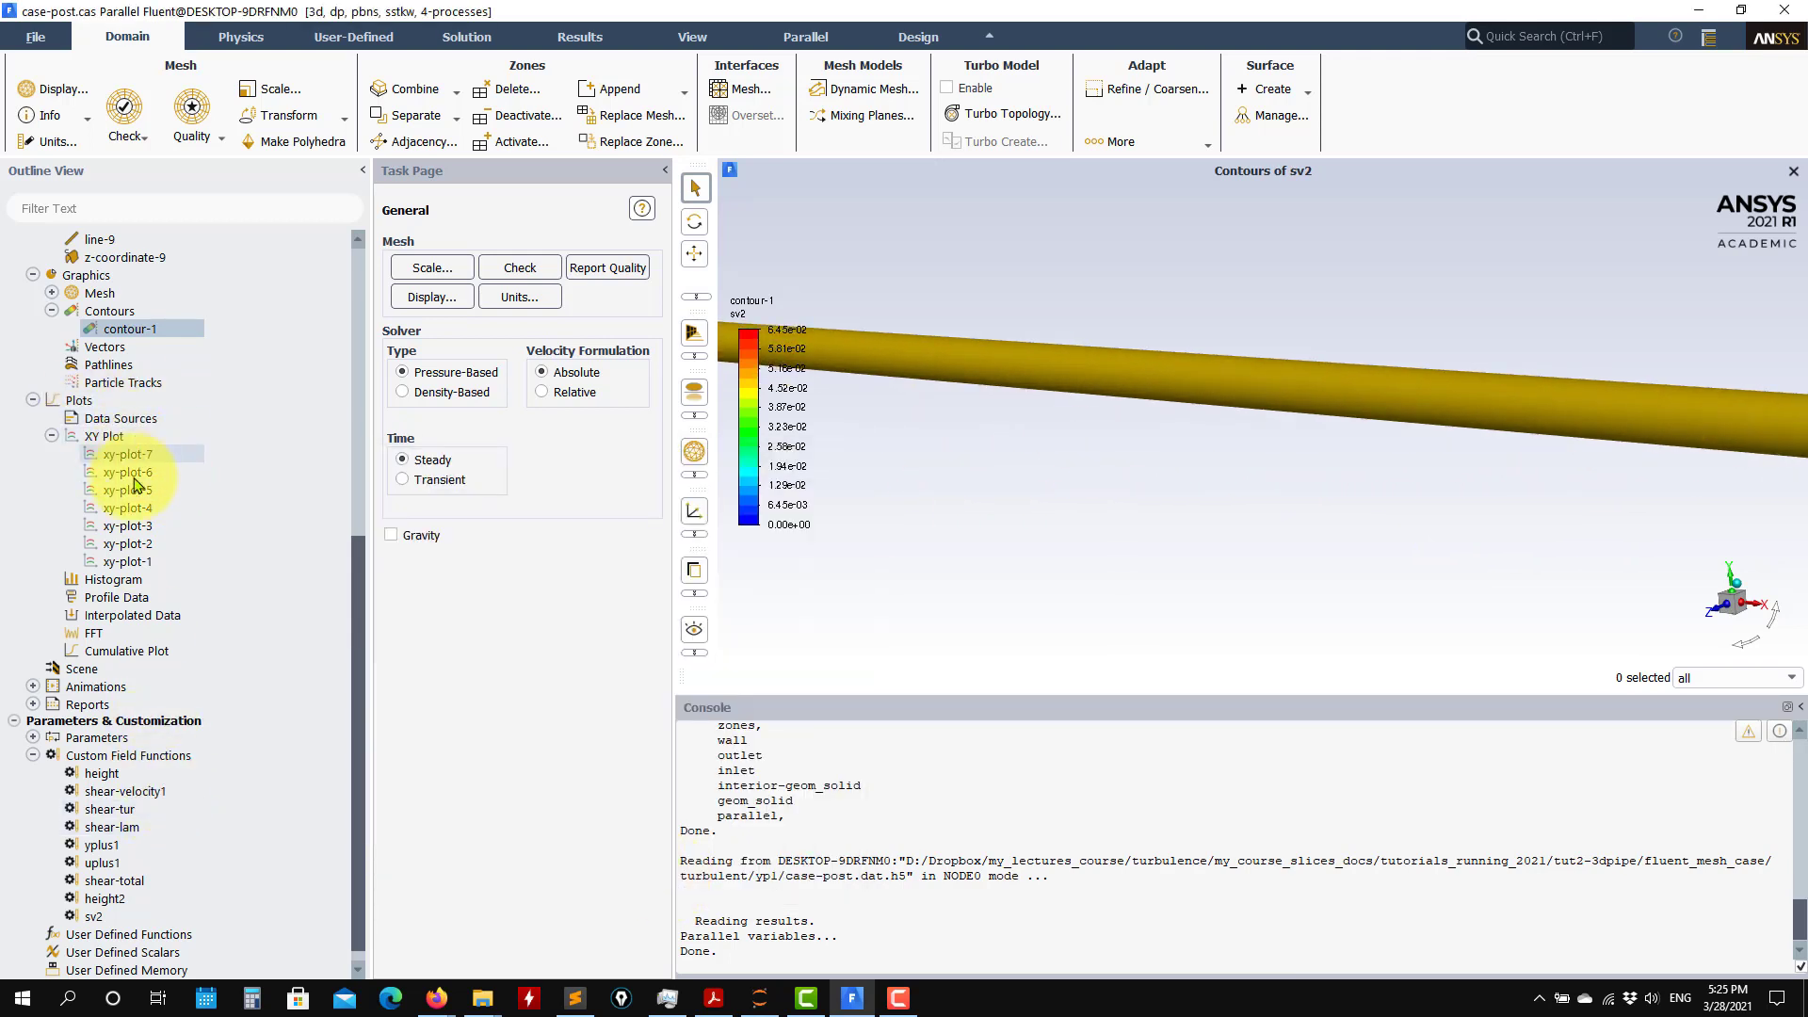
# - Review the existing xy-plot-1 and xy-plot-7 and close their settings
pyautogui.doubleClick(127, 561)
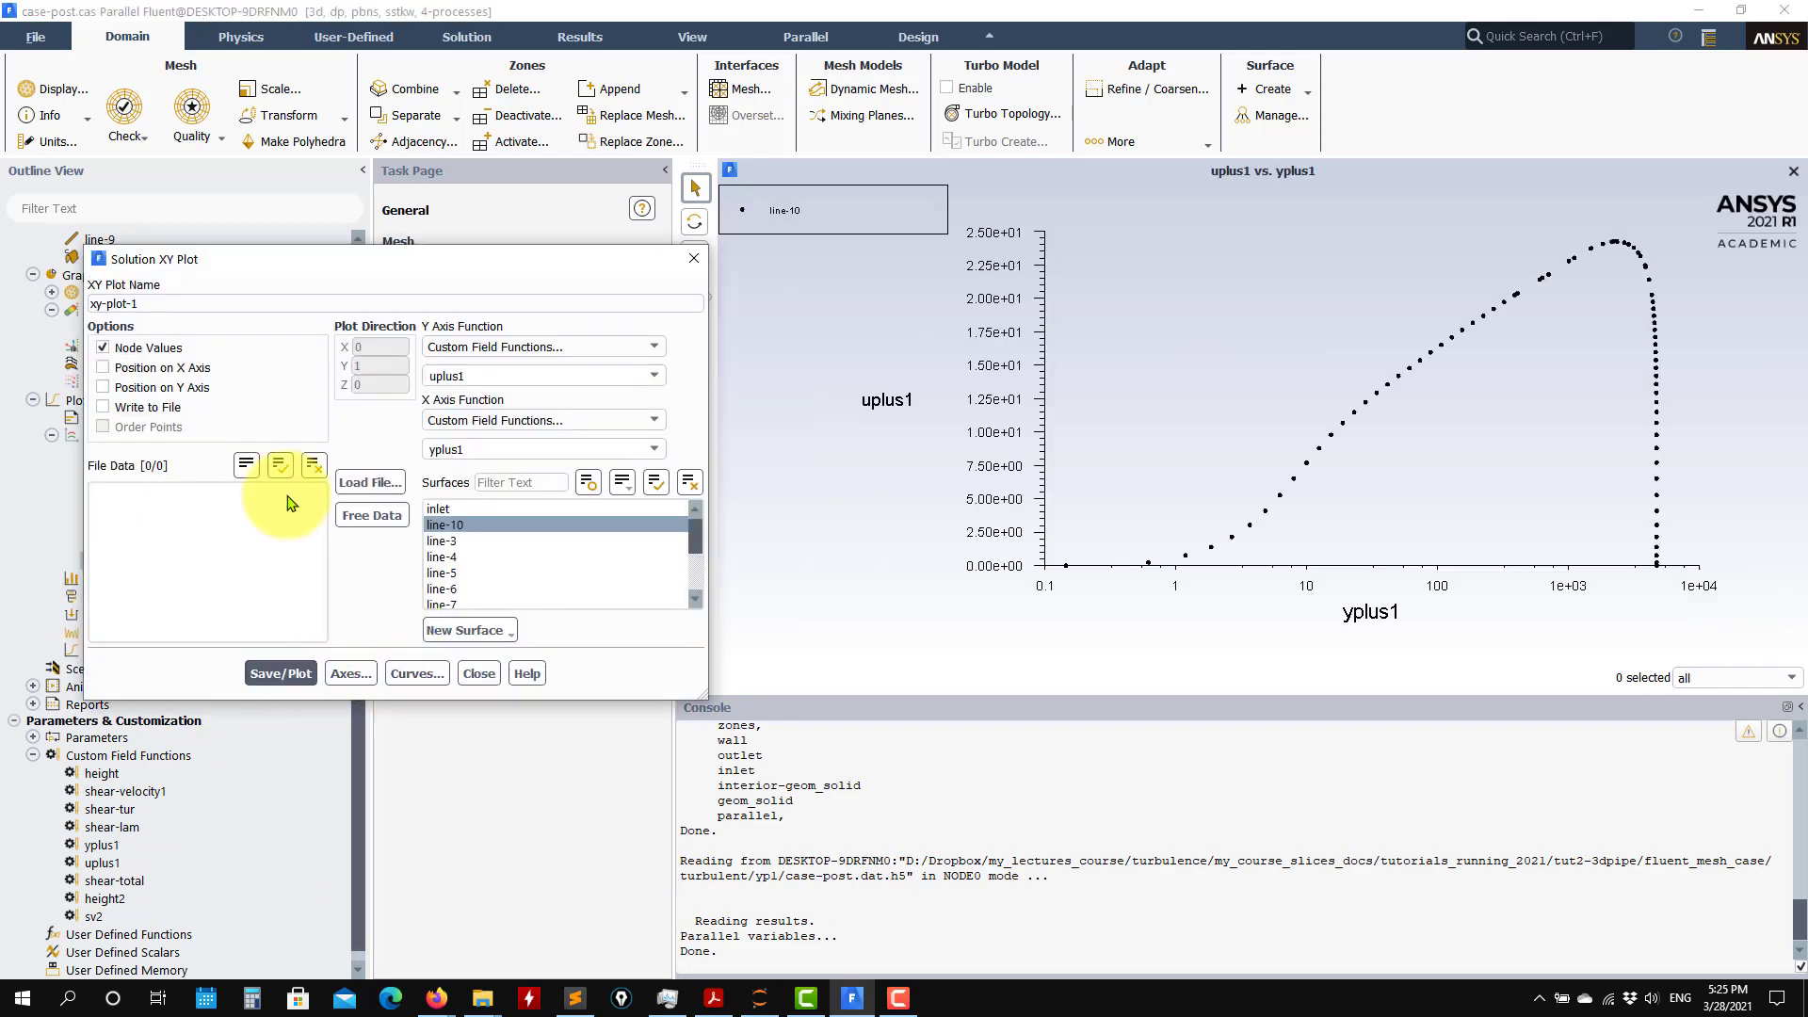
pyautogui.click(478, 674)
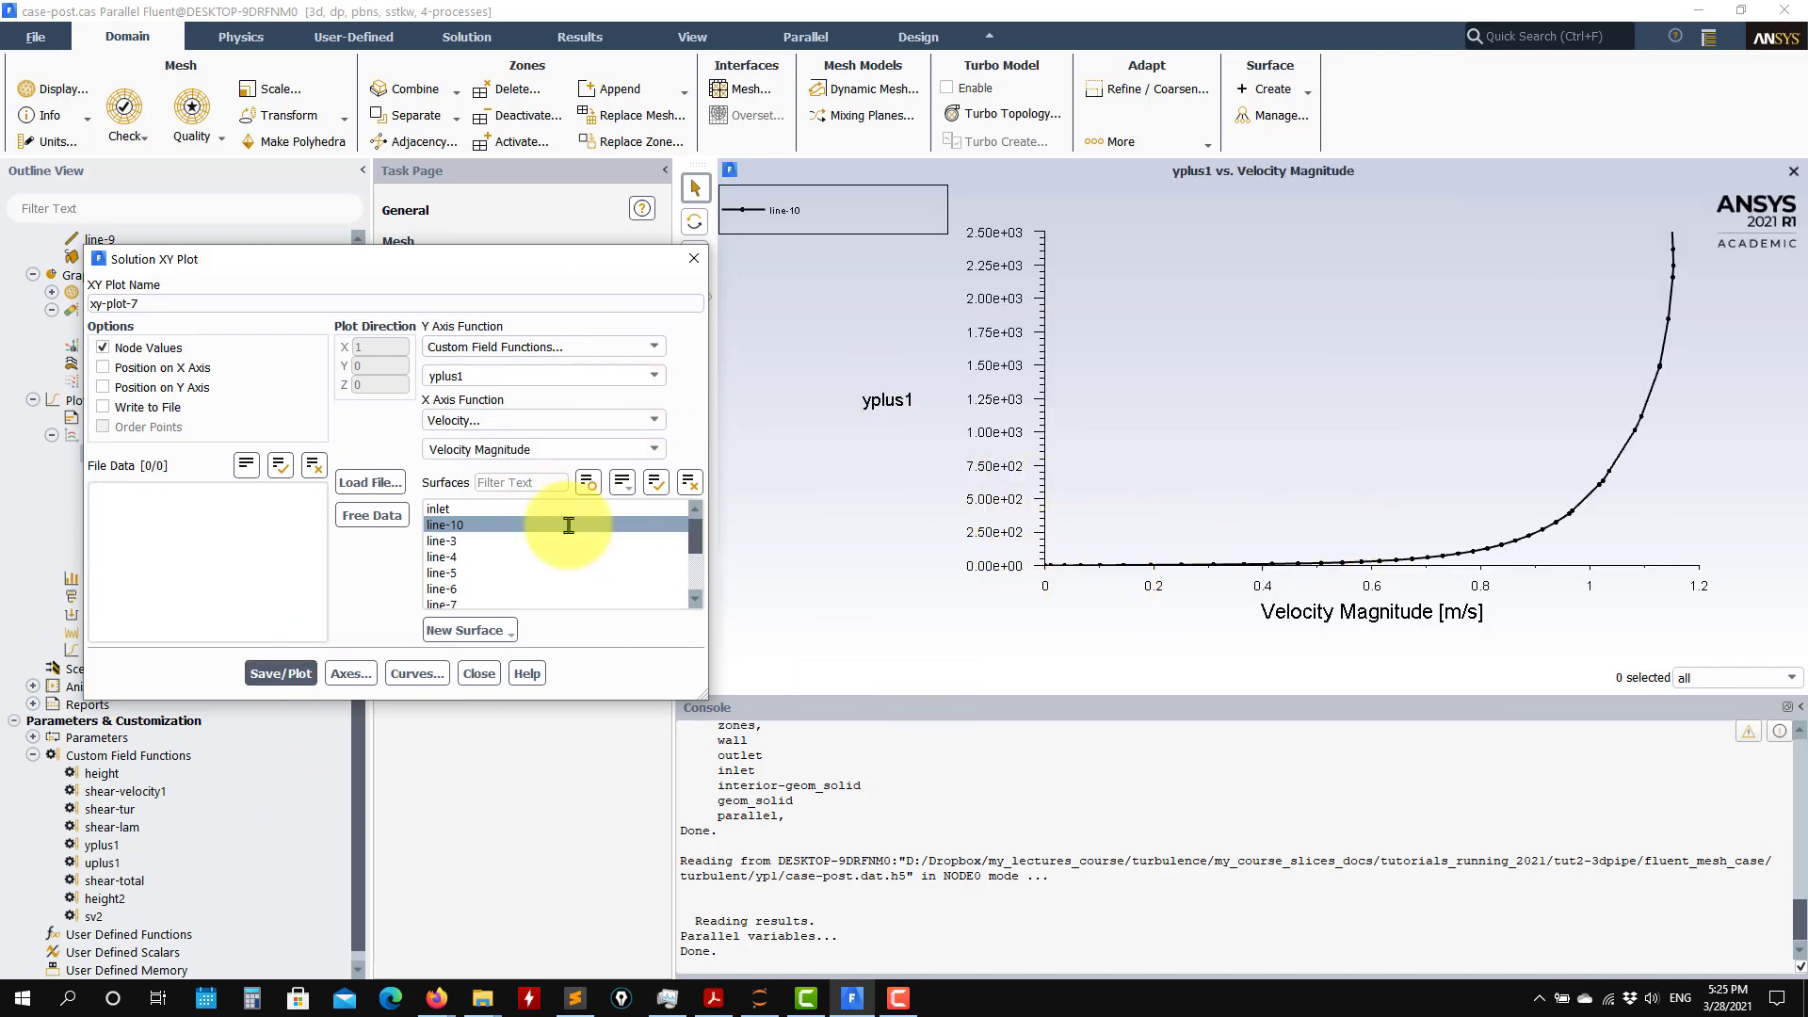
pyautogui.click(462, 671)
# - Create a new XY plot of the custom field function sv2 on line-10 and display it
pyautogui.rightClick(103, 448)
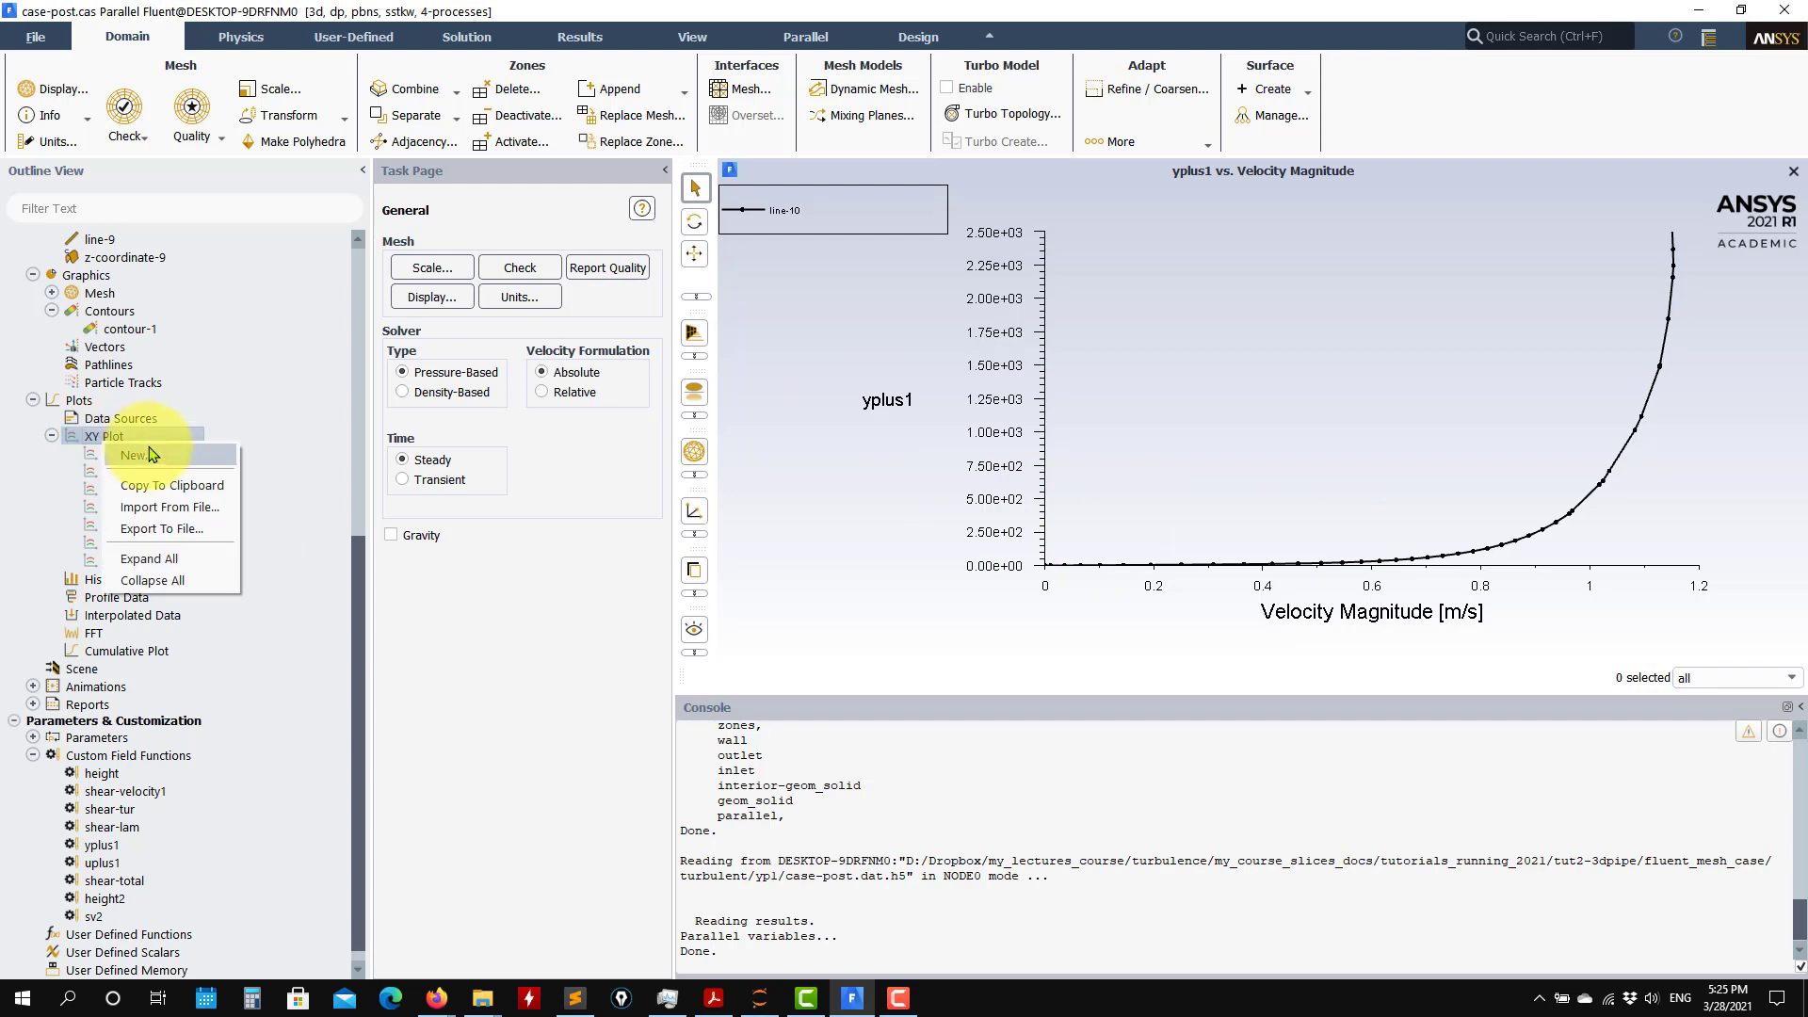
pyautogui.click(142, 457)
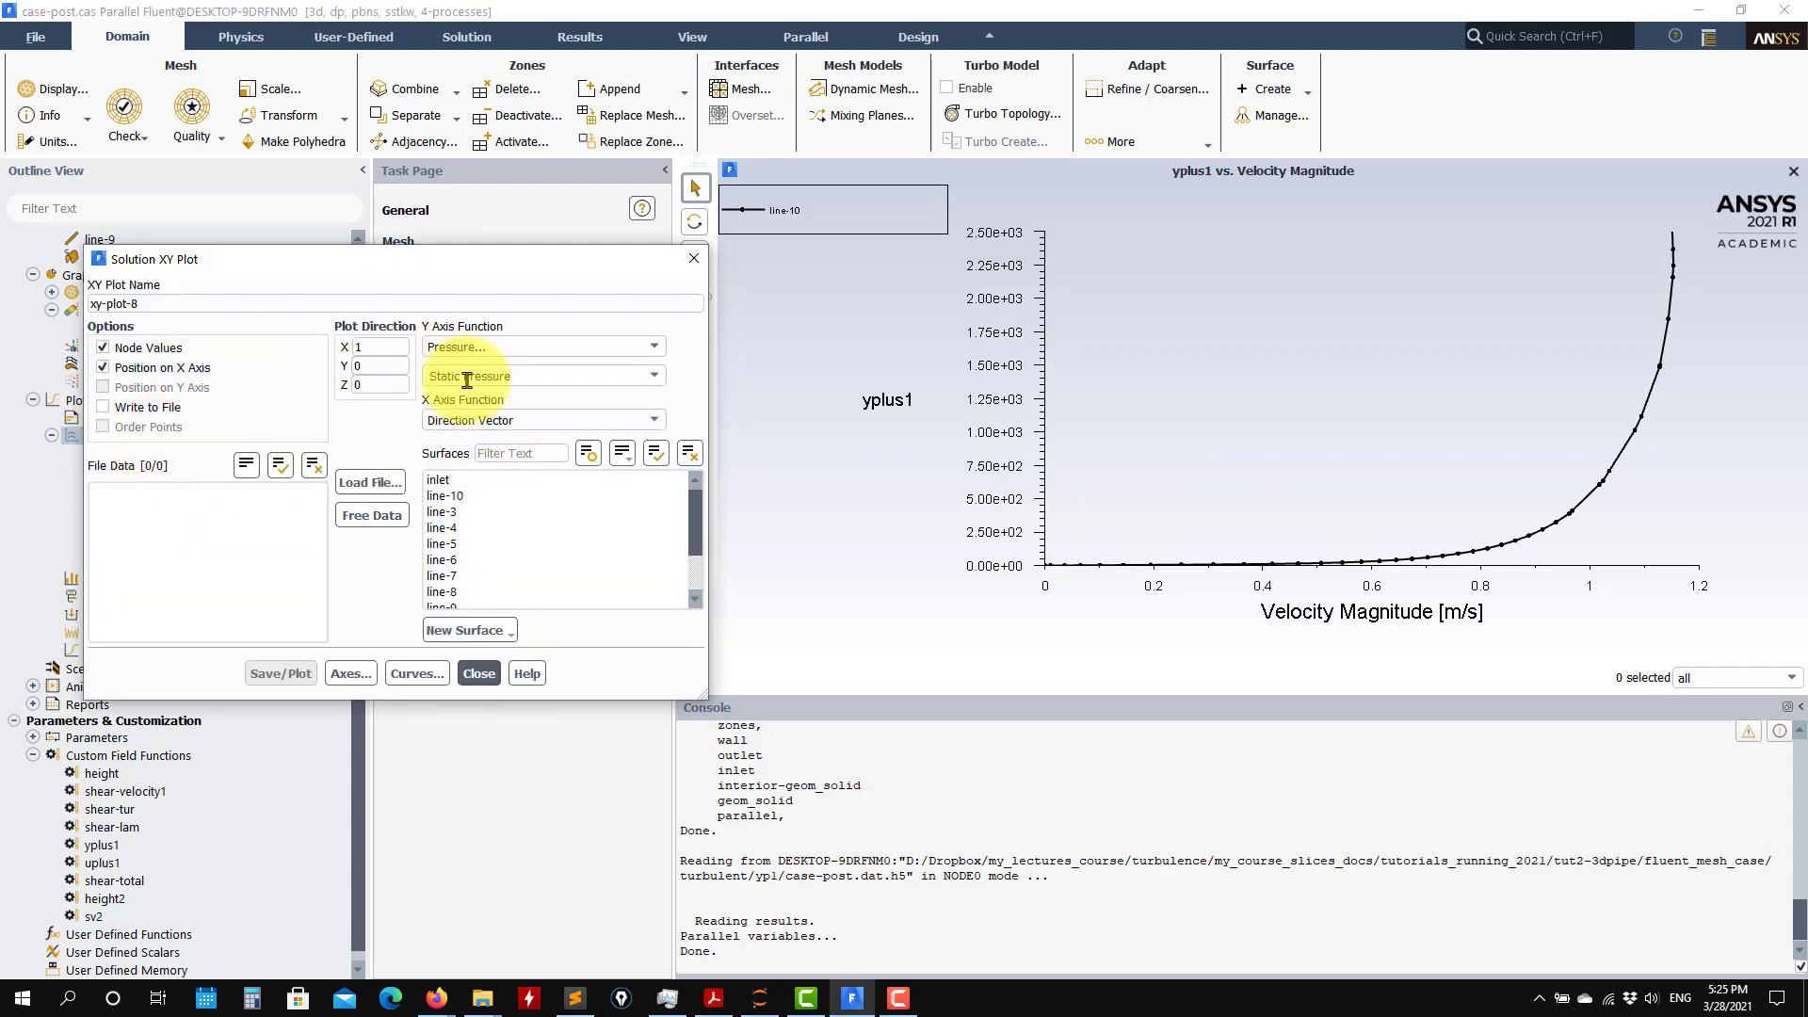
pyautogui.click(662, 351)
pyautogui.click(551, 364)
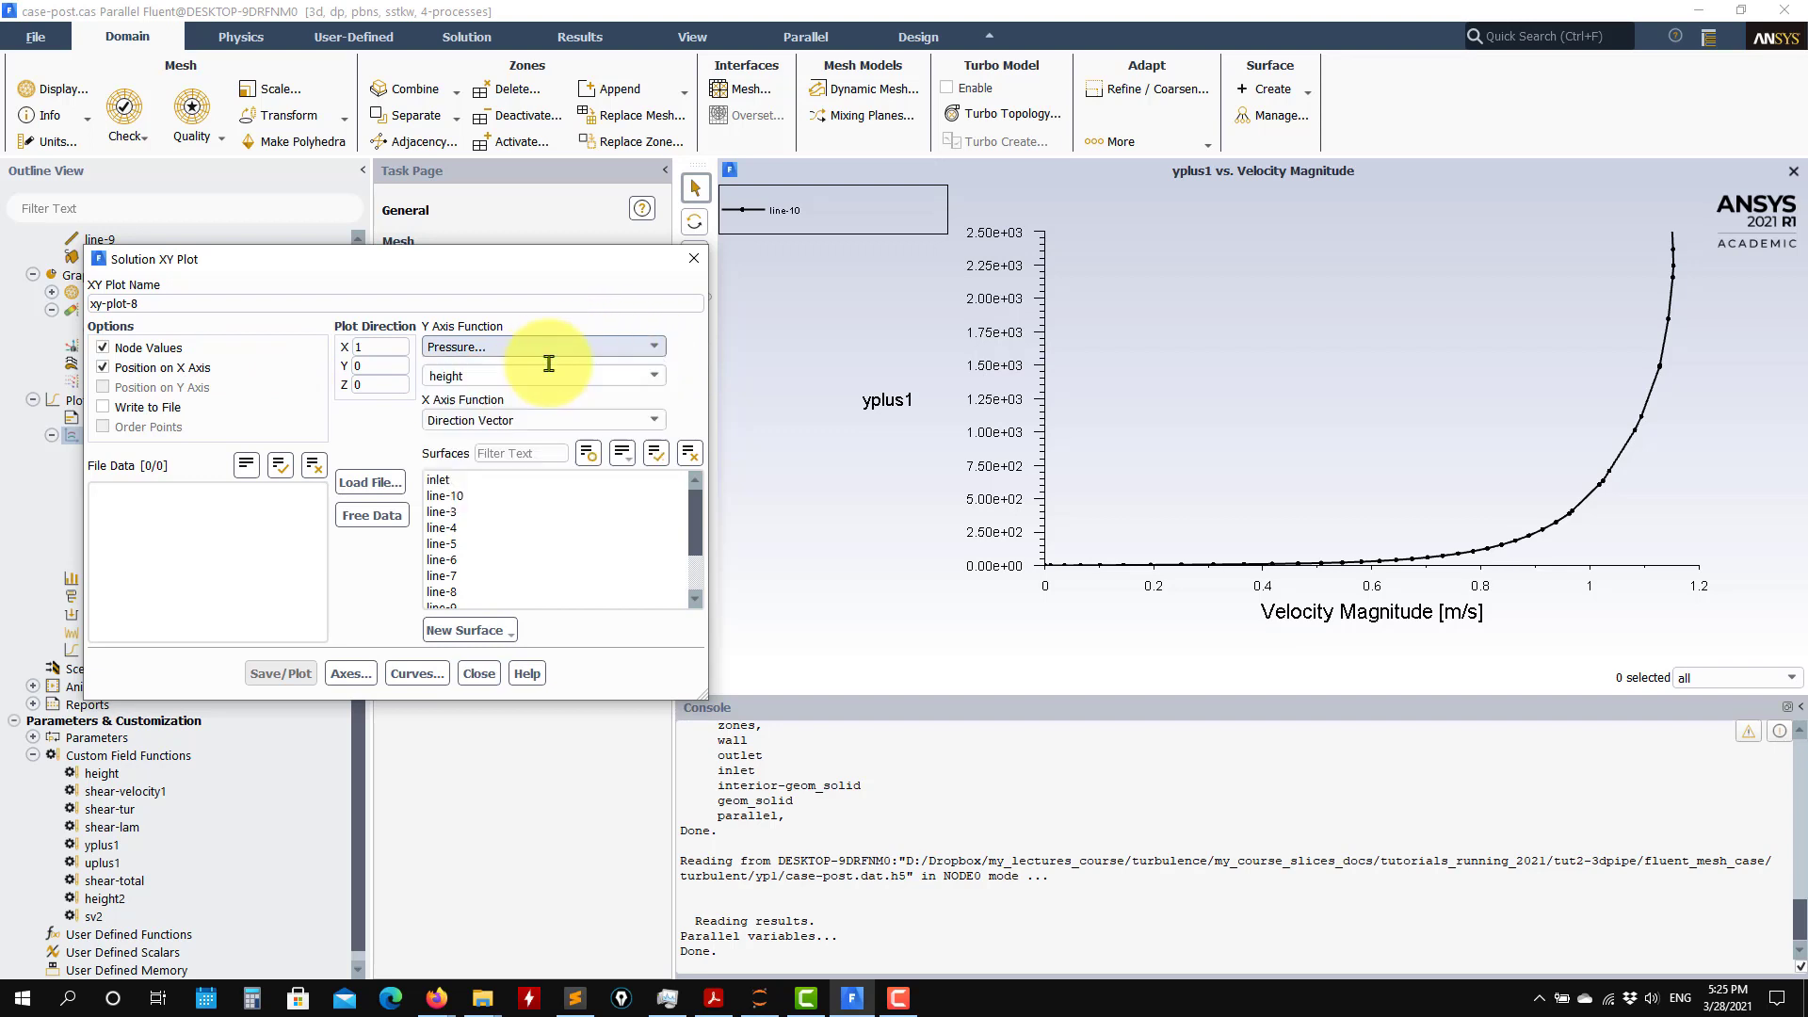
pyautogui.click(654, 376)
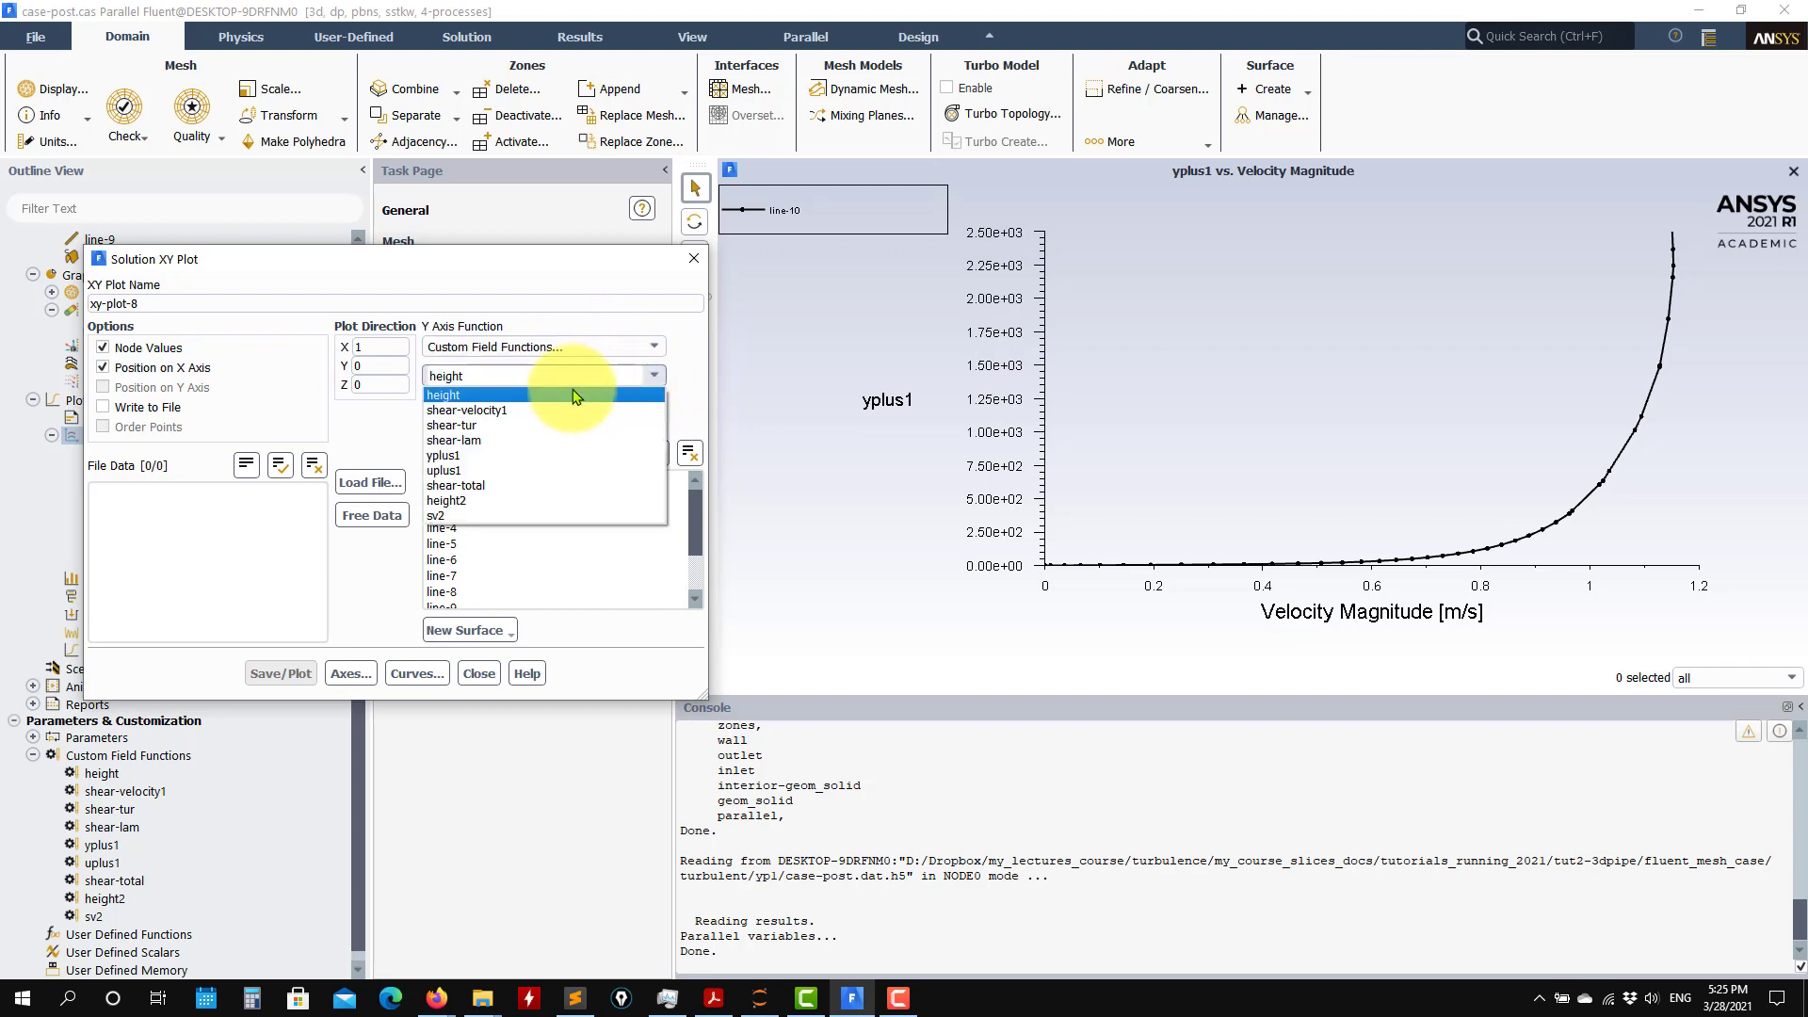
pyautogui.click(458, 510)
pyautogui.click(445, 495)
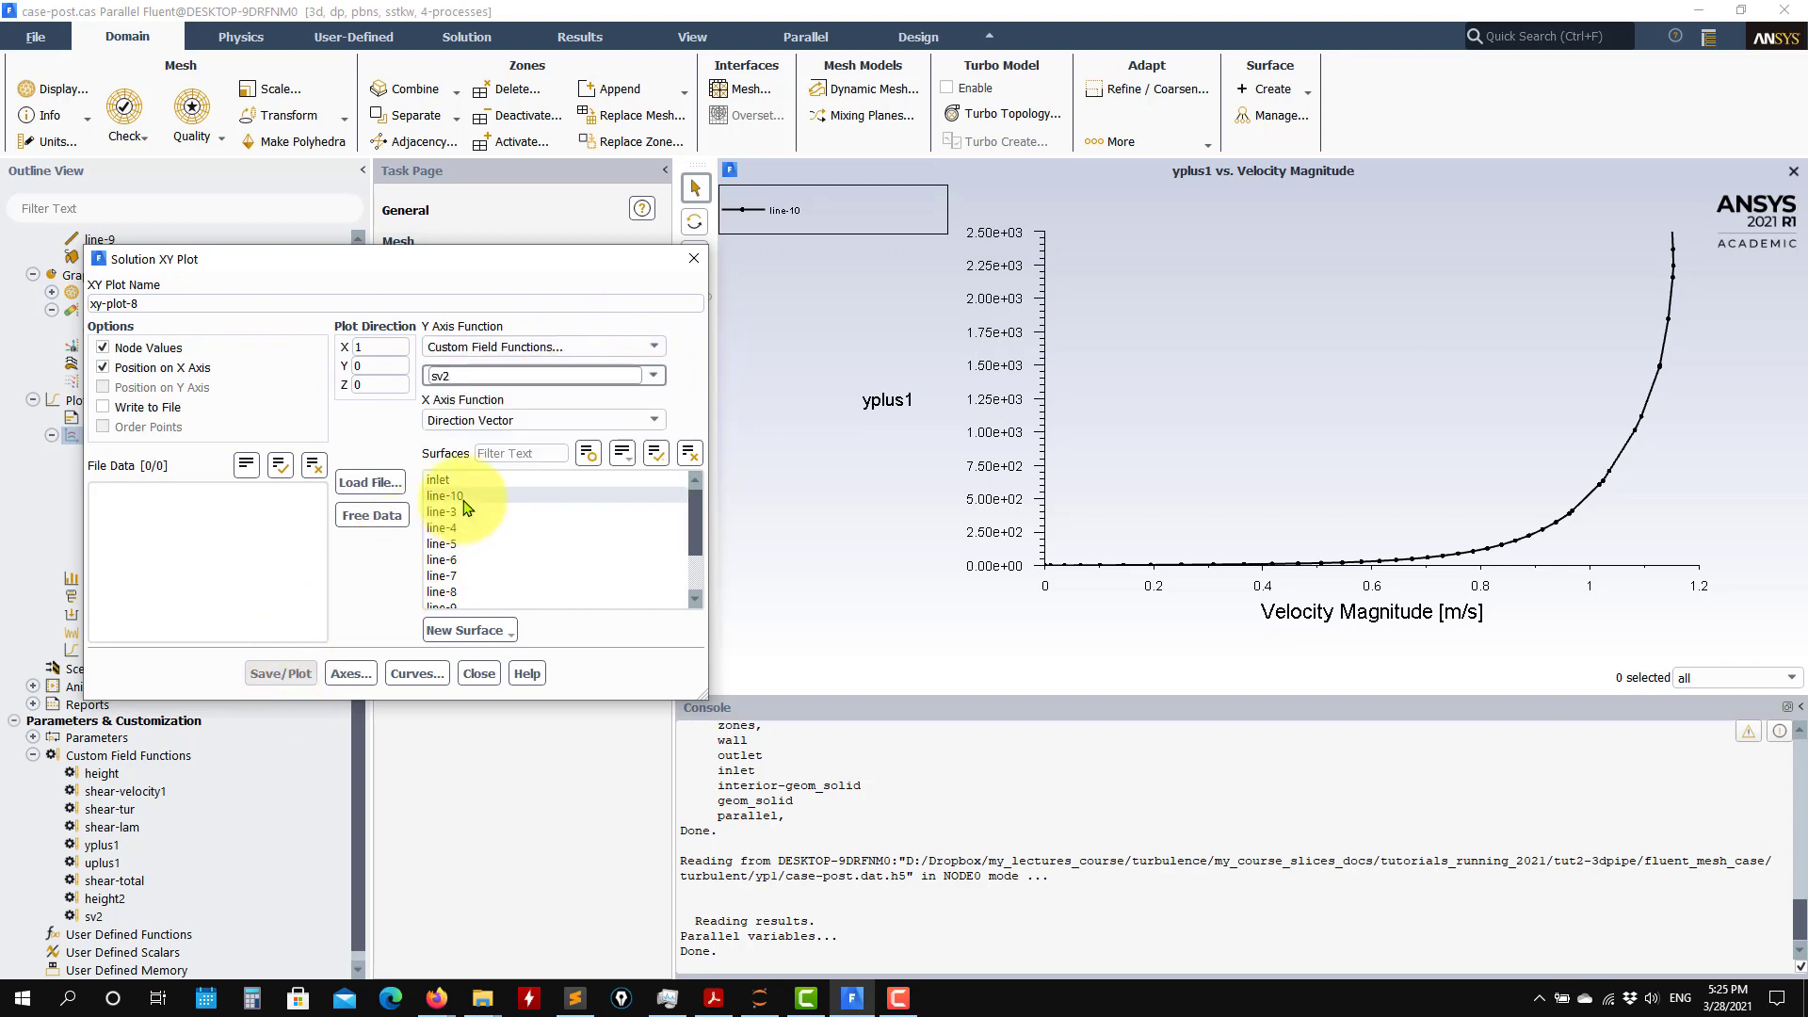
pyautogui.click(298, 671)
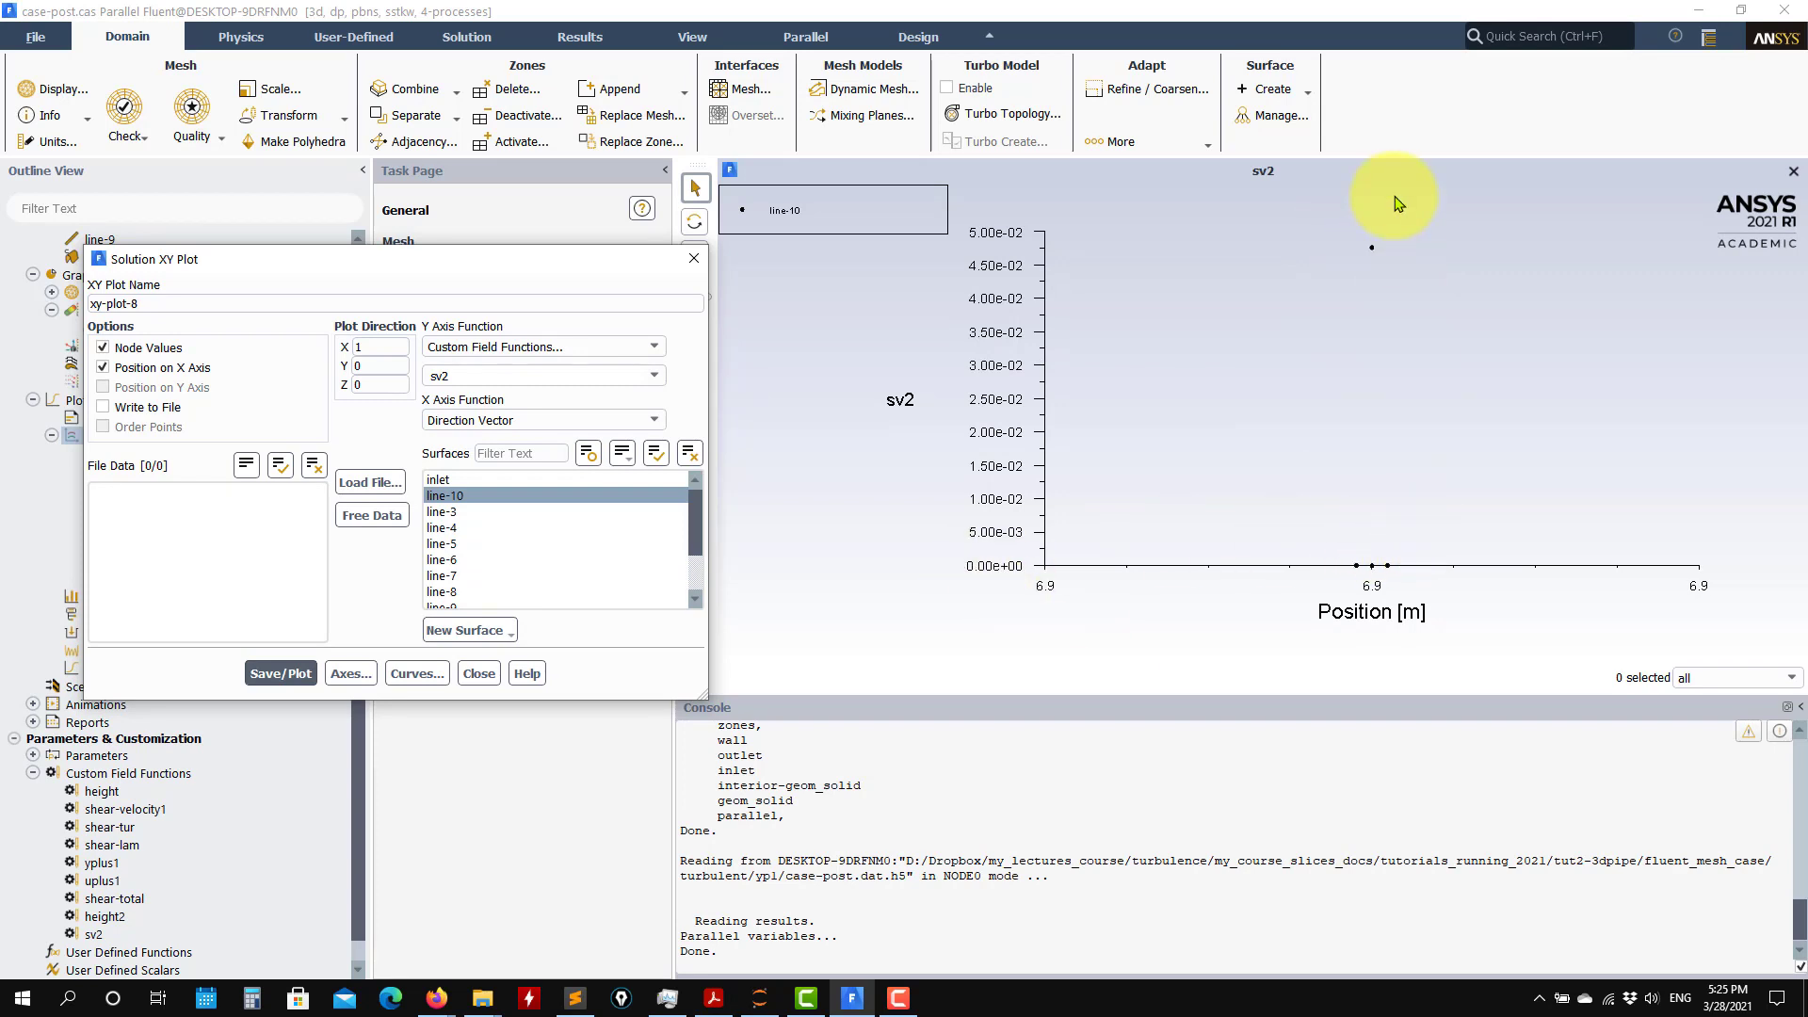
# - Set the plot direction of xy-plot-8 to X 0, Y 1, Z 0 and redraw the plot
pyautogui.doubleClick(385, 367)
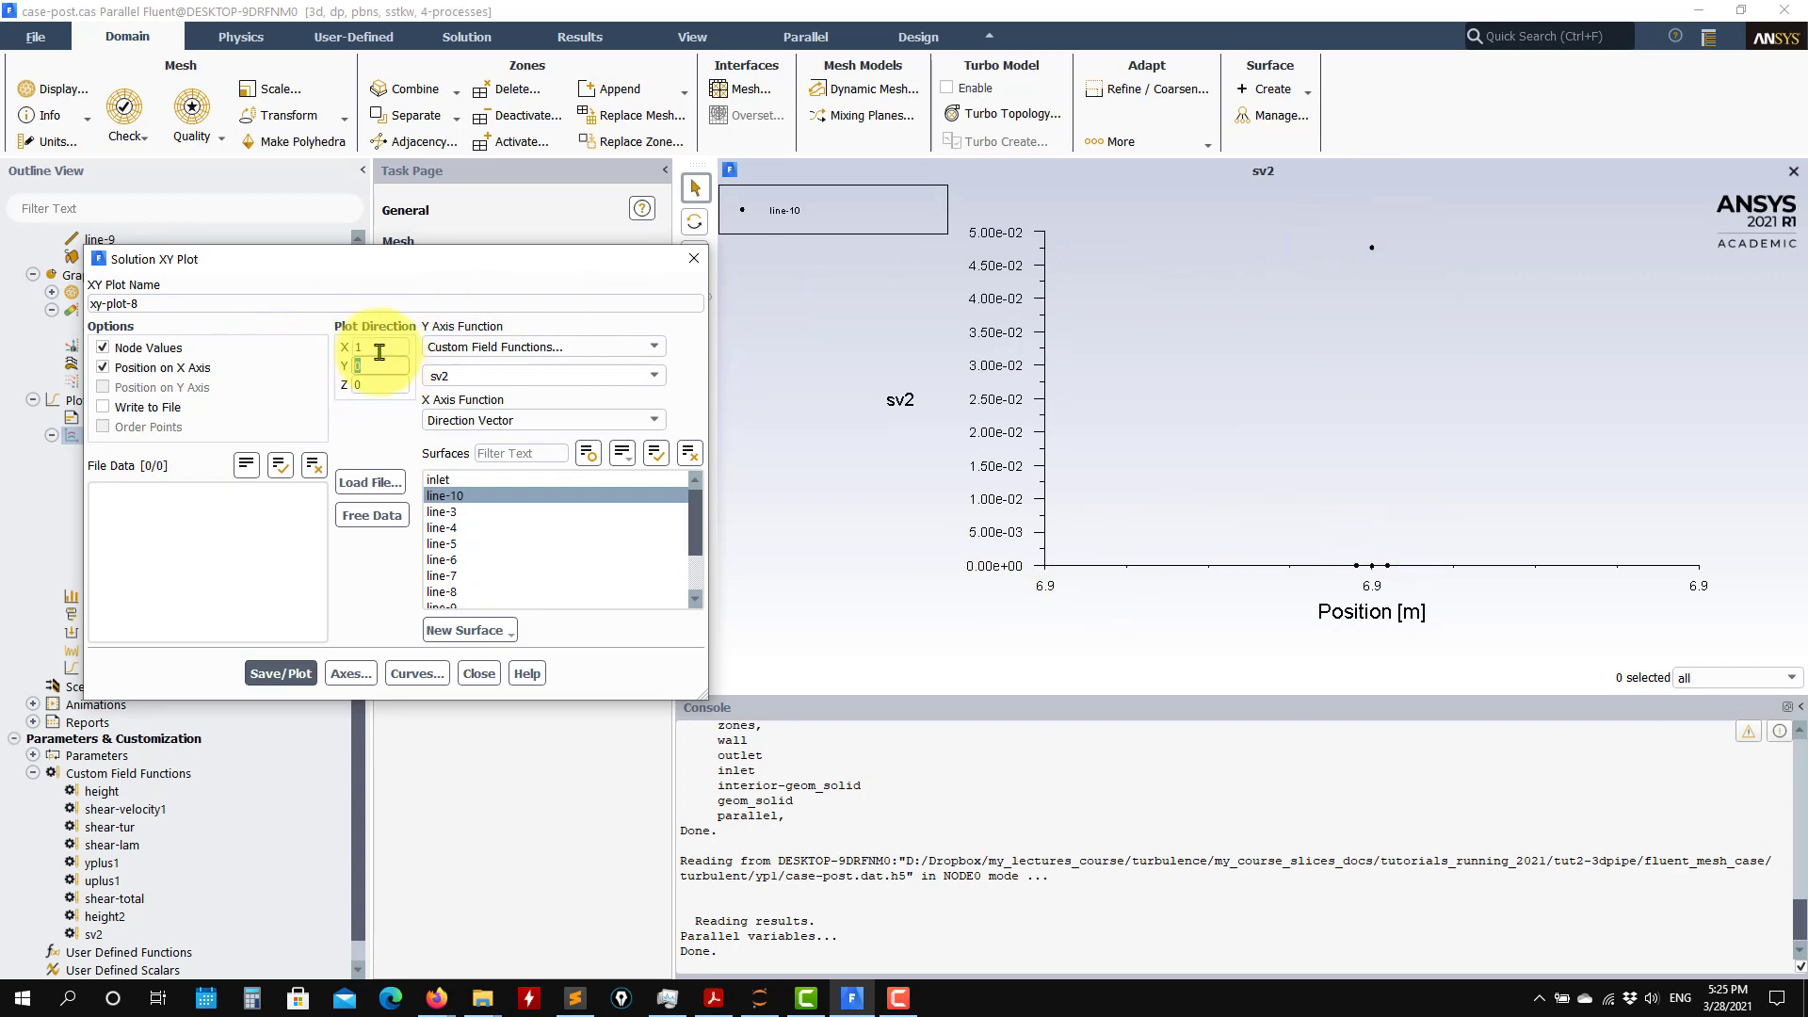
pyautogui.write('1')
pyautogui.doubleClick(382, 347)
pyautogui.write('0')
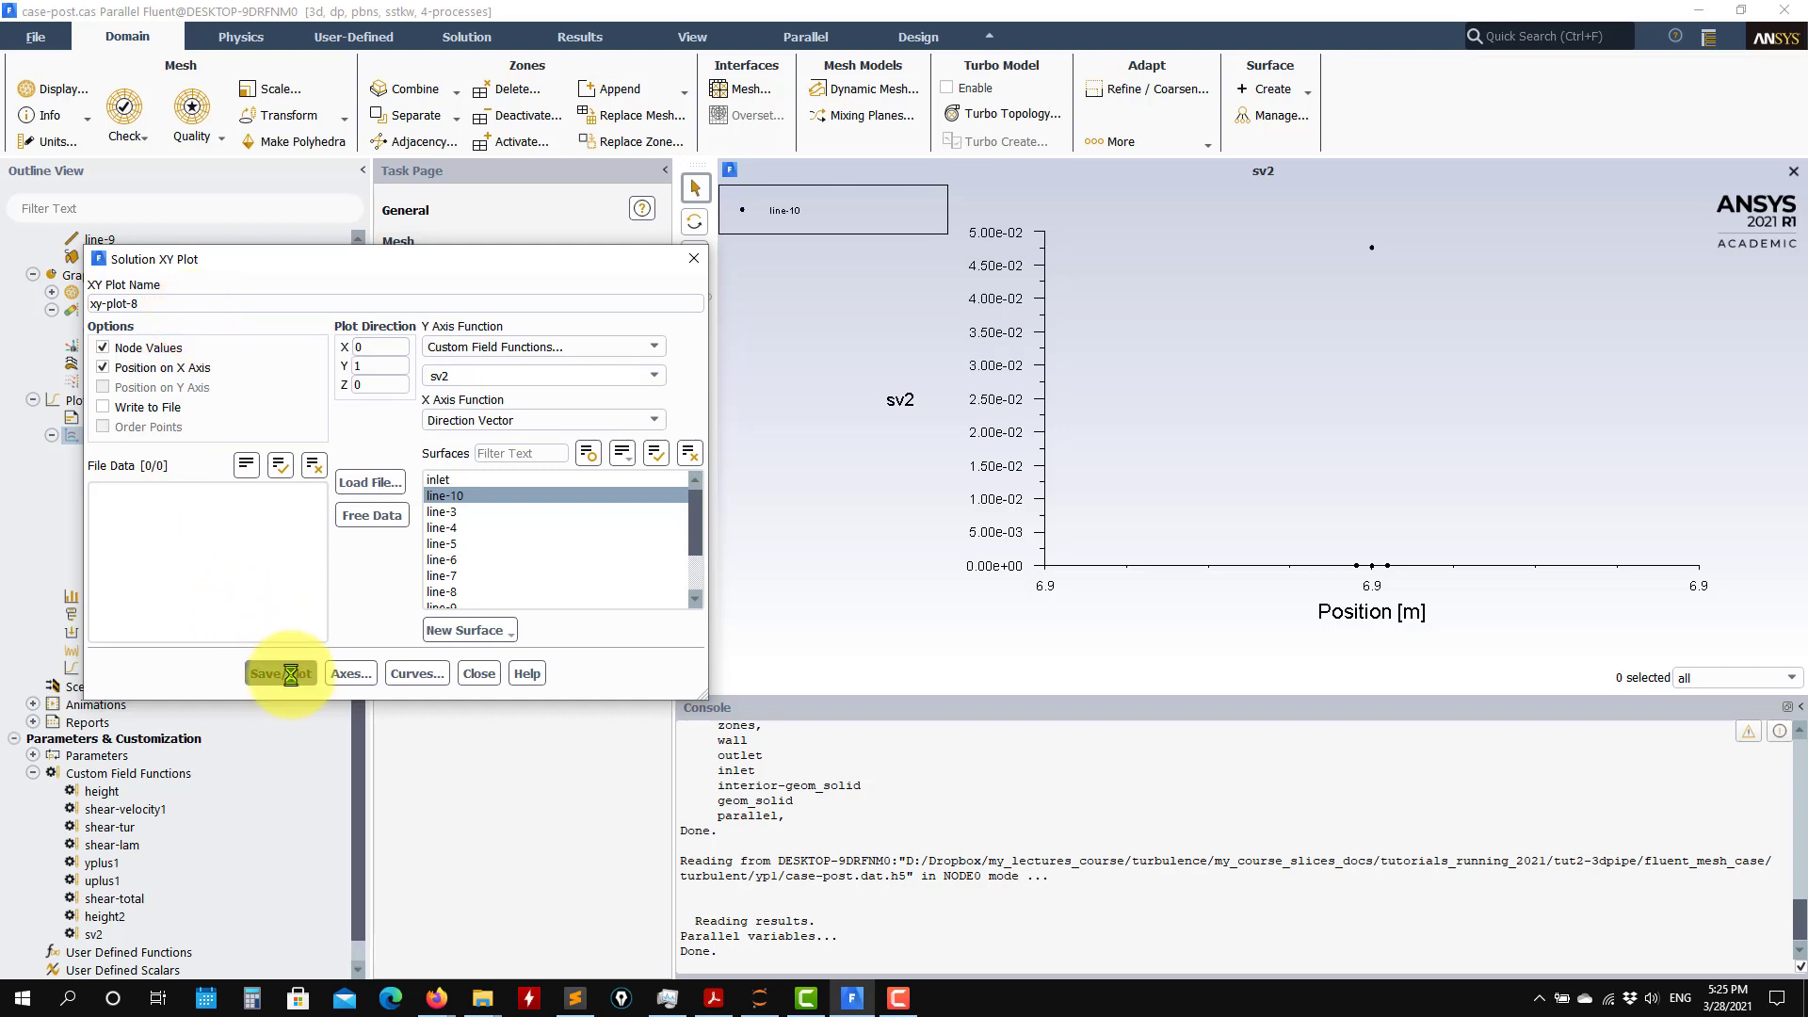
pyautogui.click(280, 673)
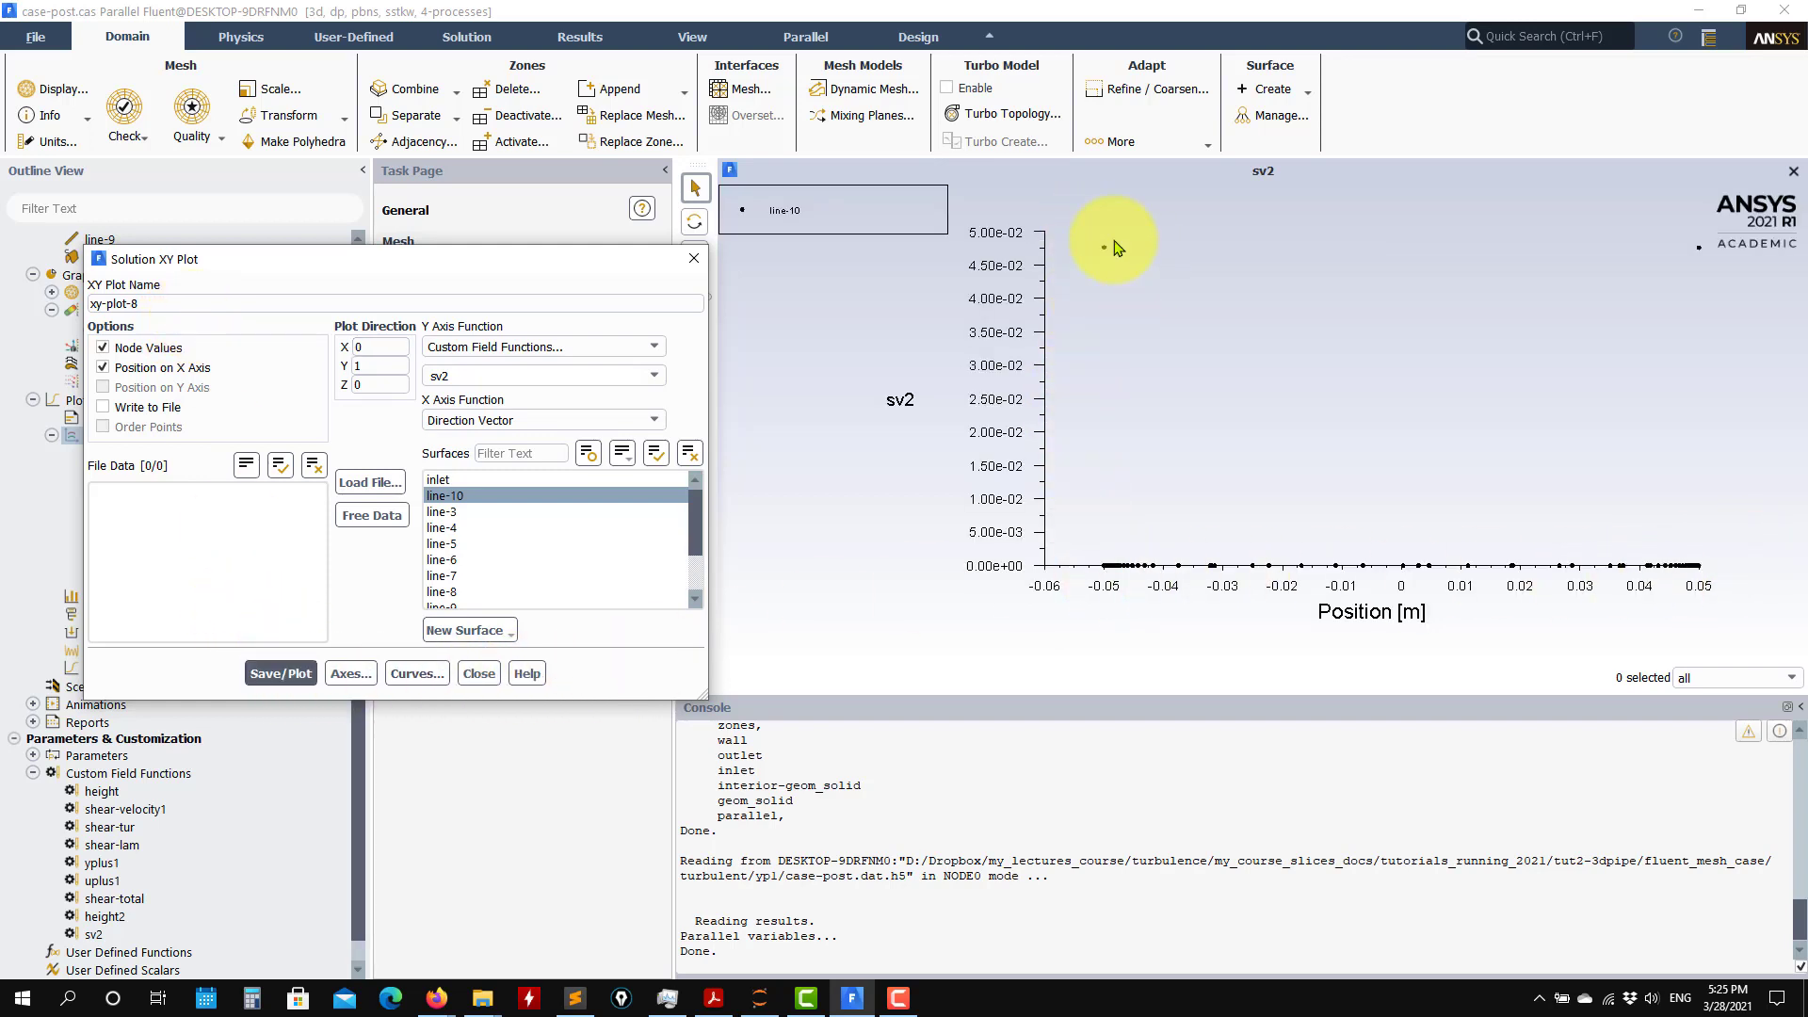
# - Write the sv2 plot data with ordered points to a file named test in the ascii_validation_data folder
pyautogui.click(154, 408)
pyautogui.click(149, 426)
pyautogui.click(283, 674)
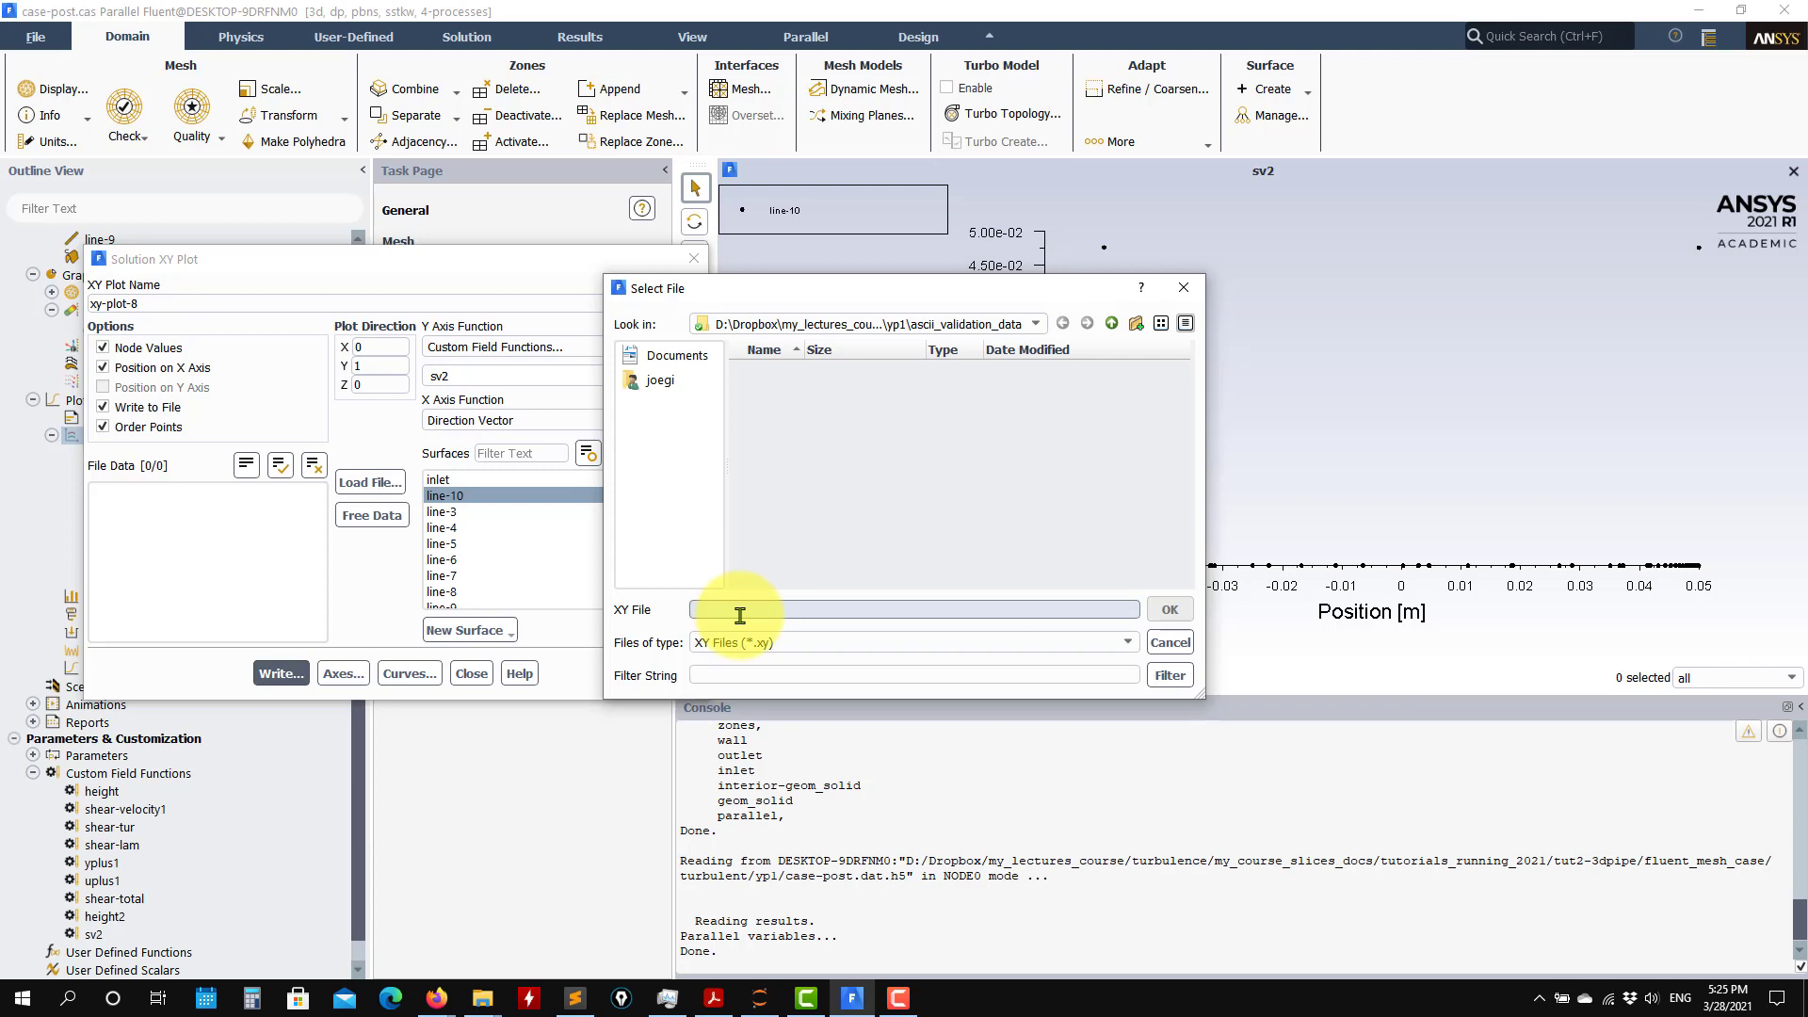
pyautogui.write('test')
pyautogui.click(1171, 613)
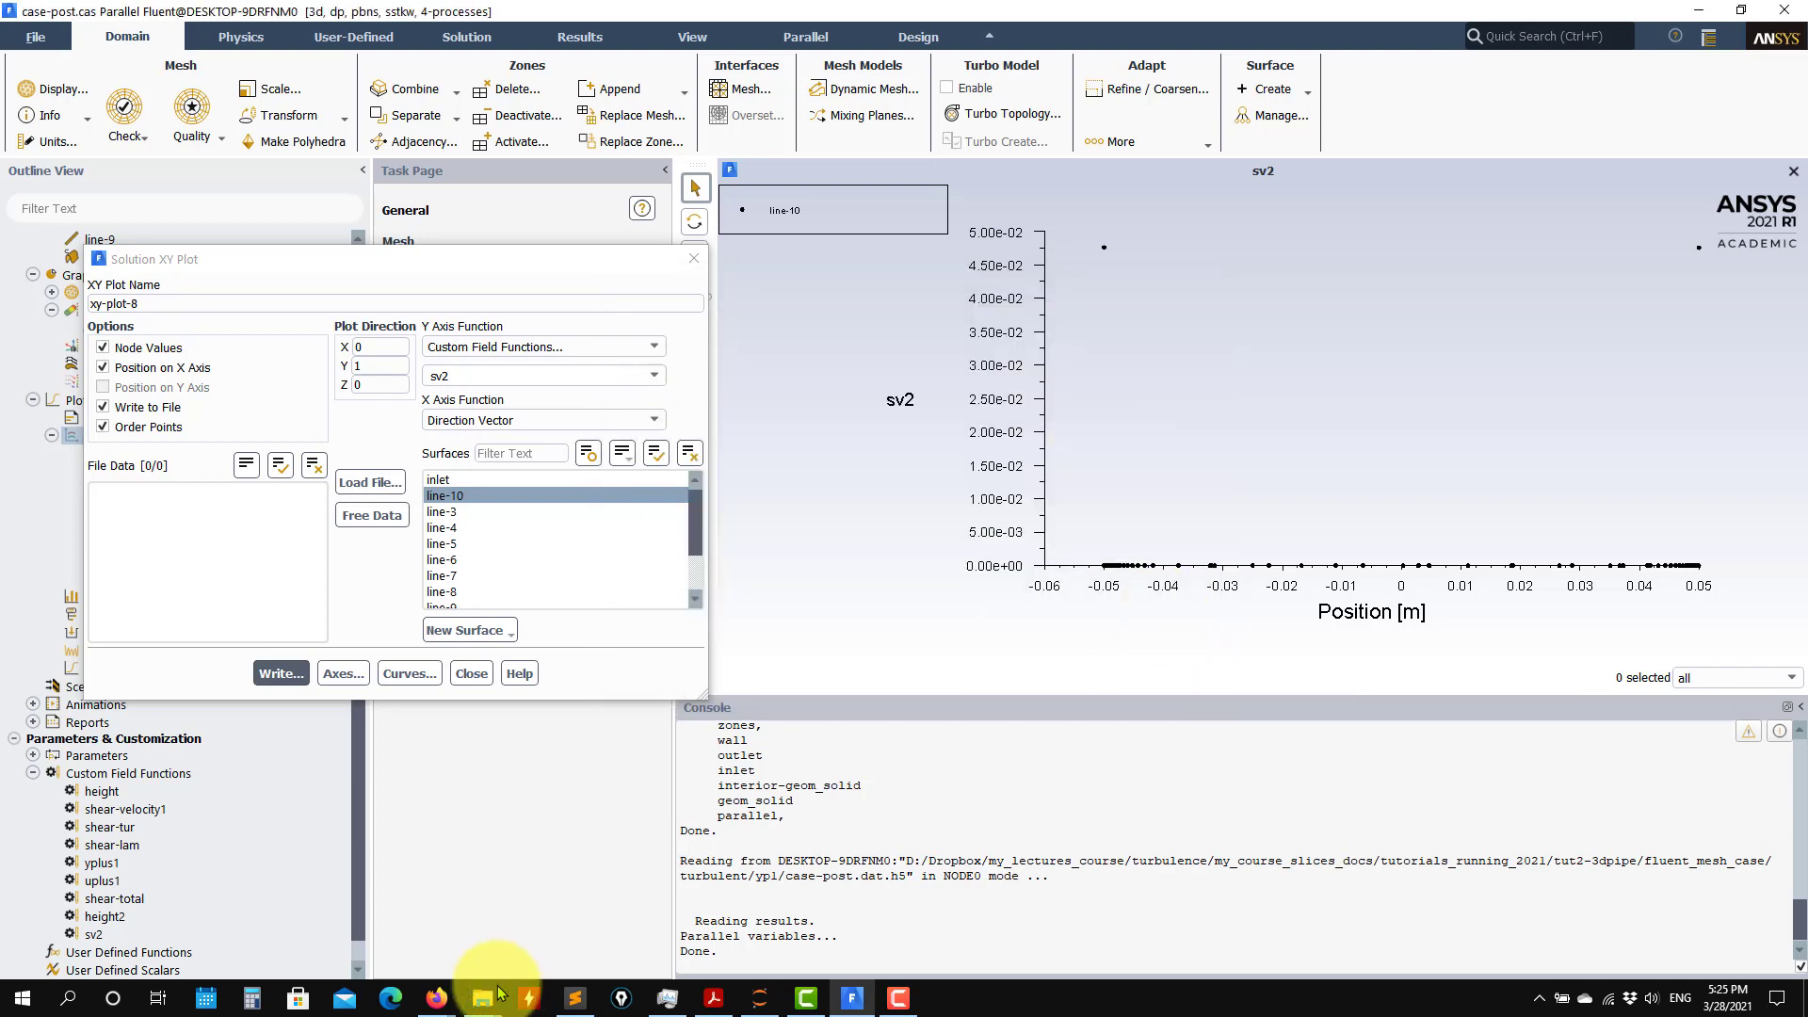
# - Switch to File Explorer, look for the exported test file in the yp1 folder and return to Fluent
pyautogui.moveTo(481, 1000)
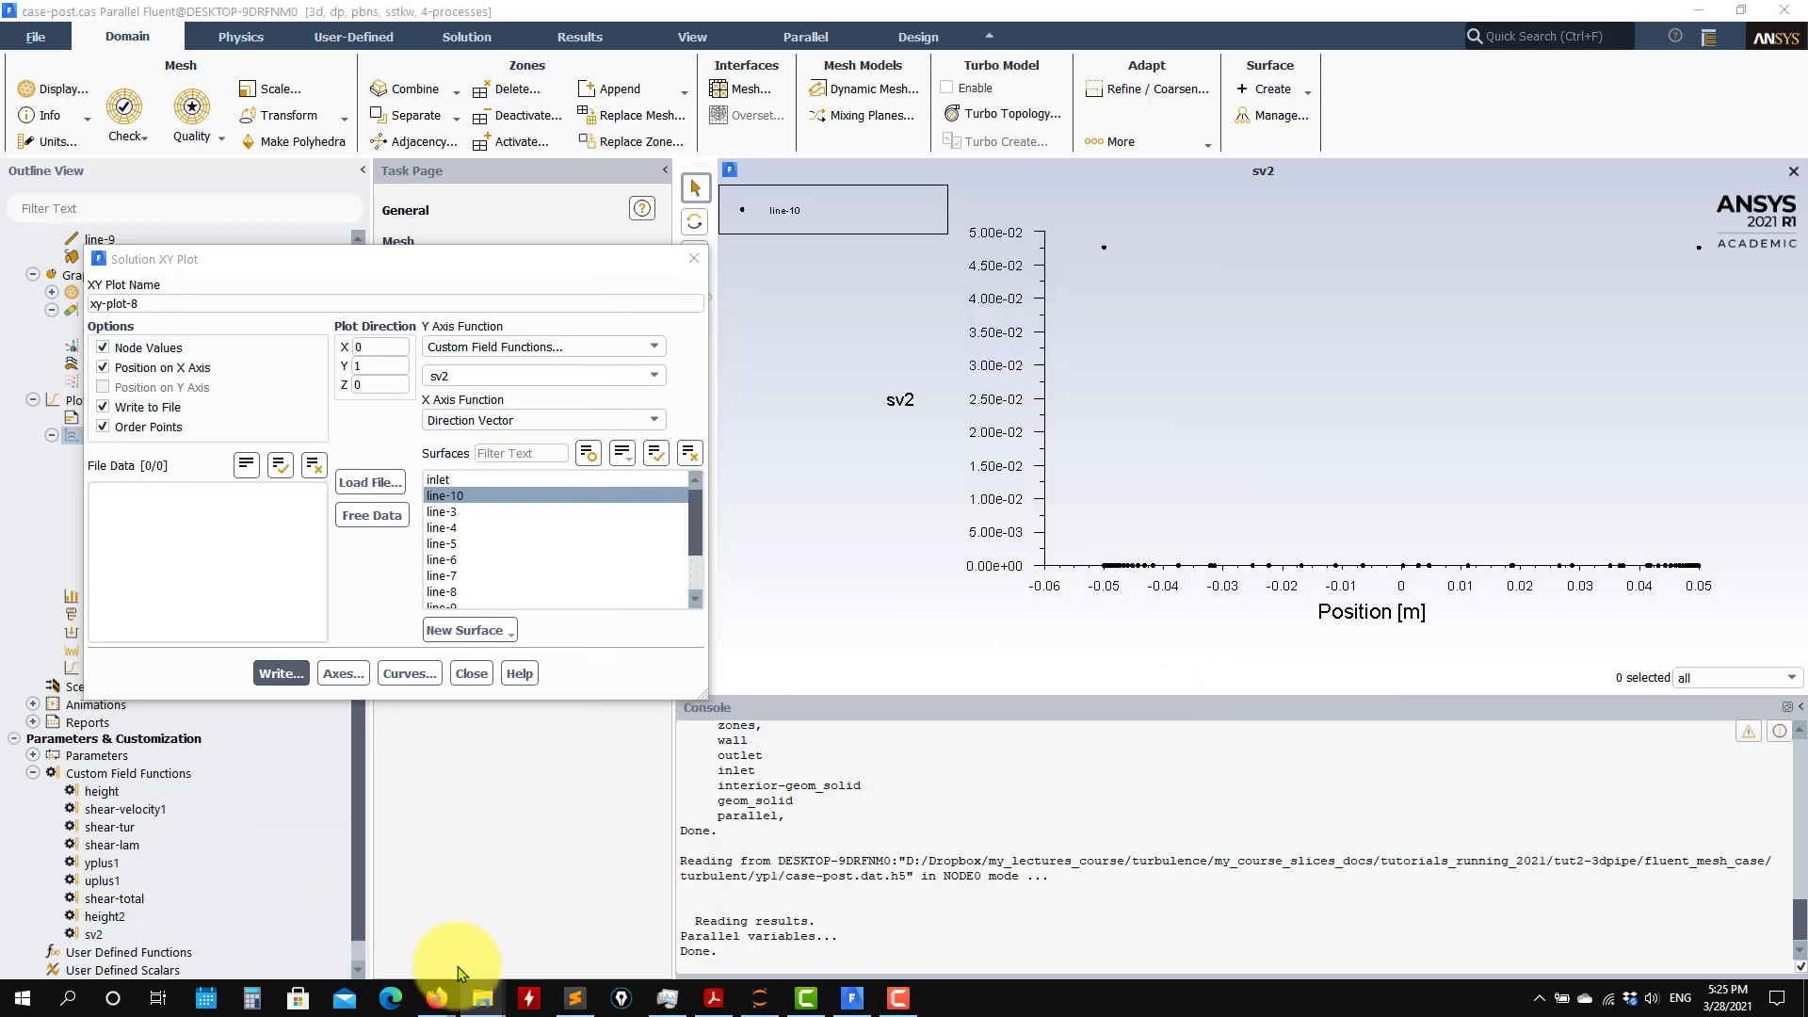
pyautogui.click(348, 909)
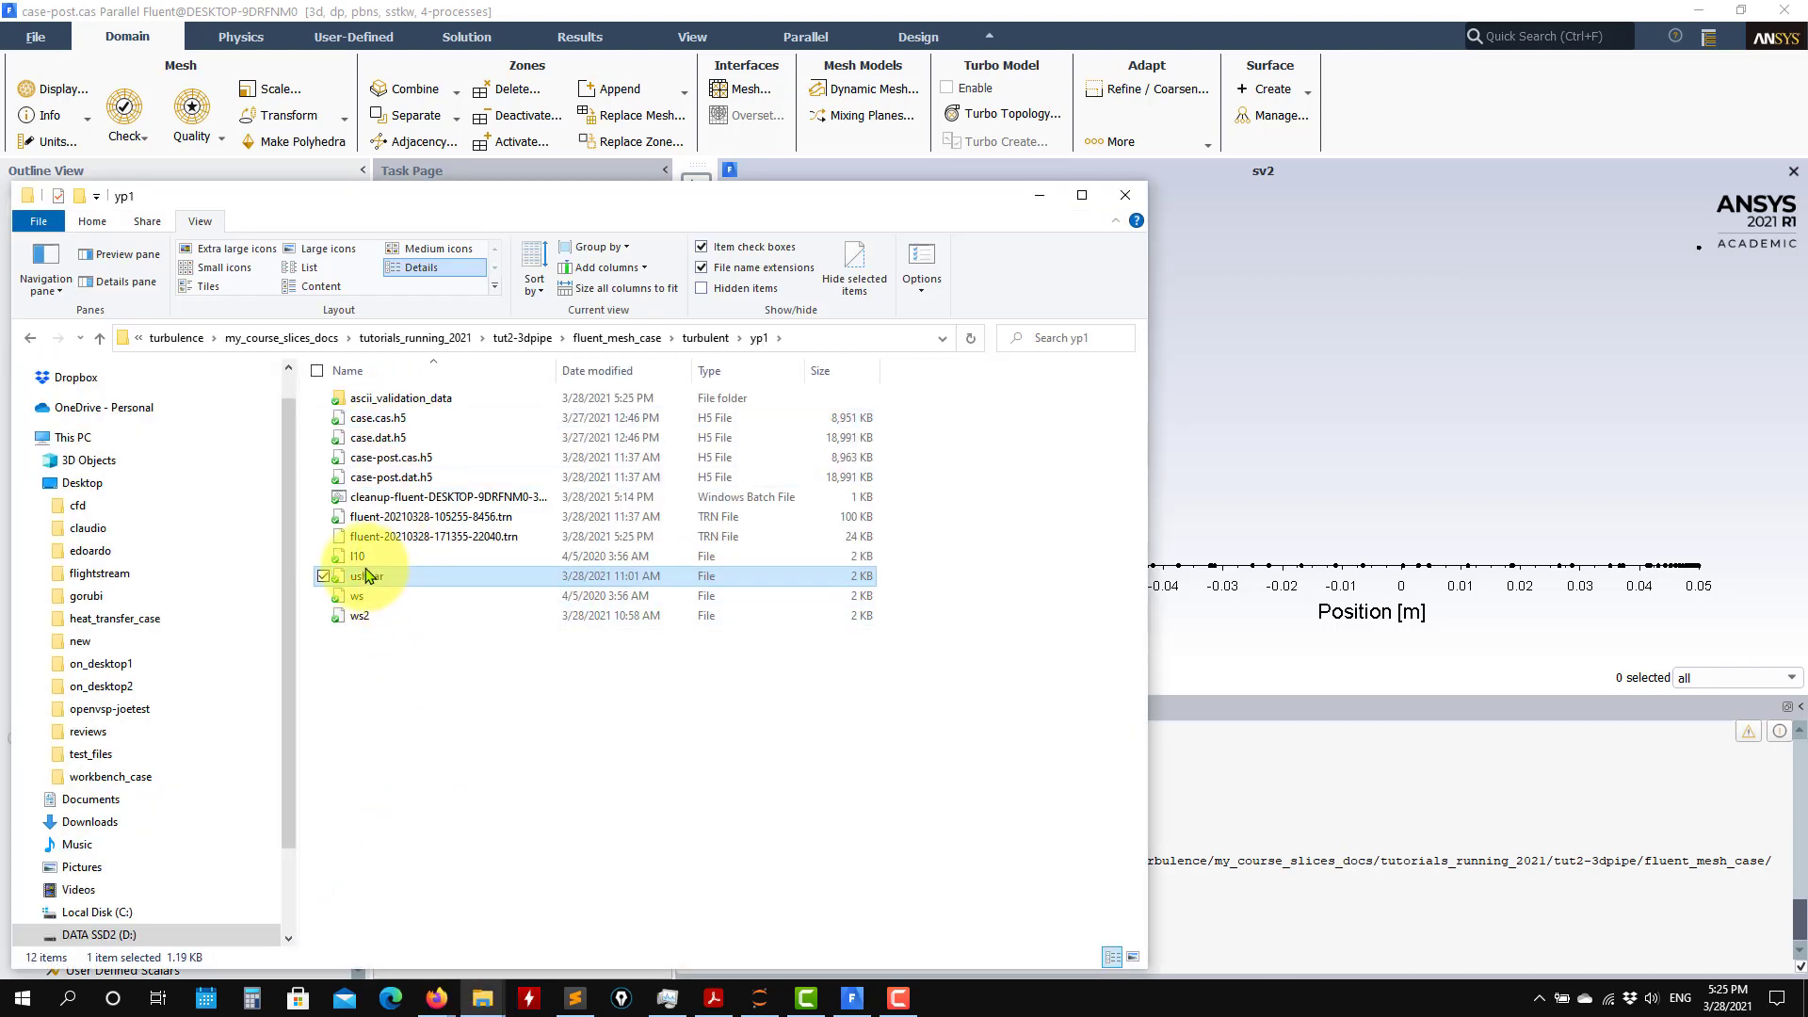
pyautogui.click(1294, 551)
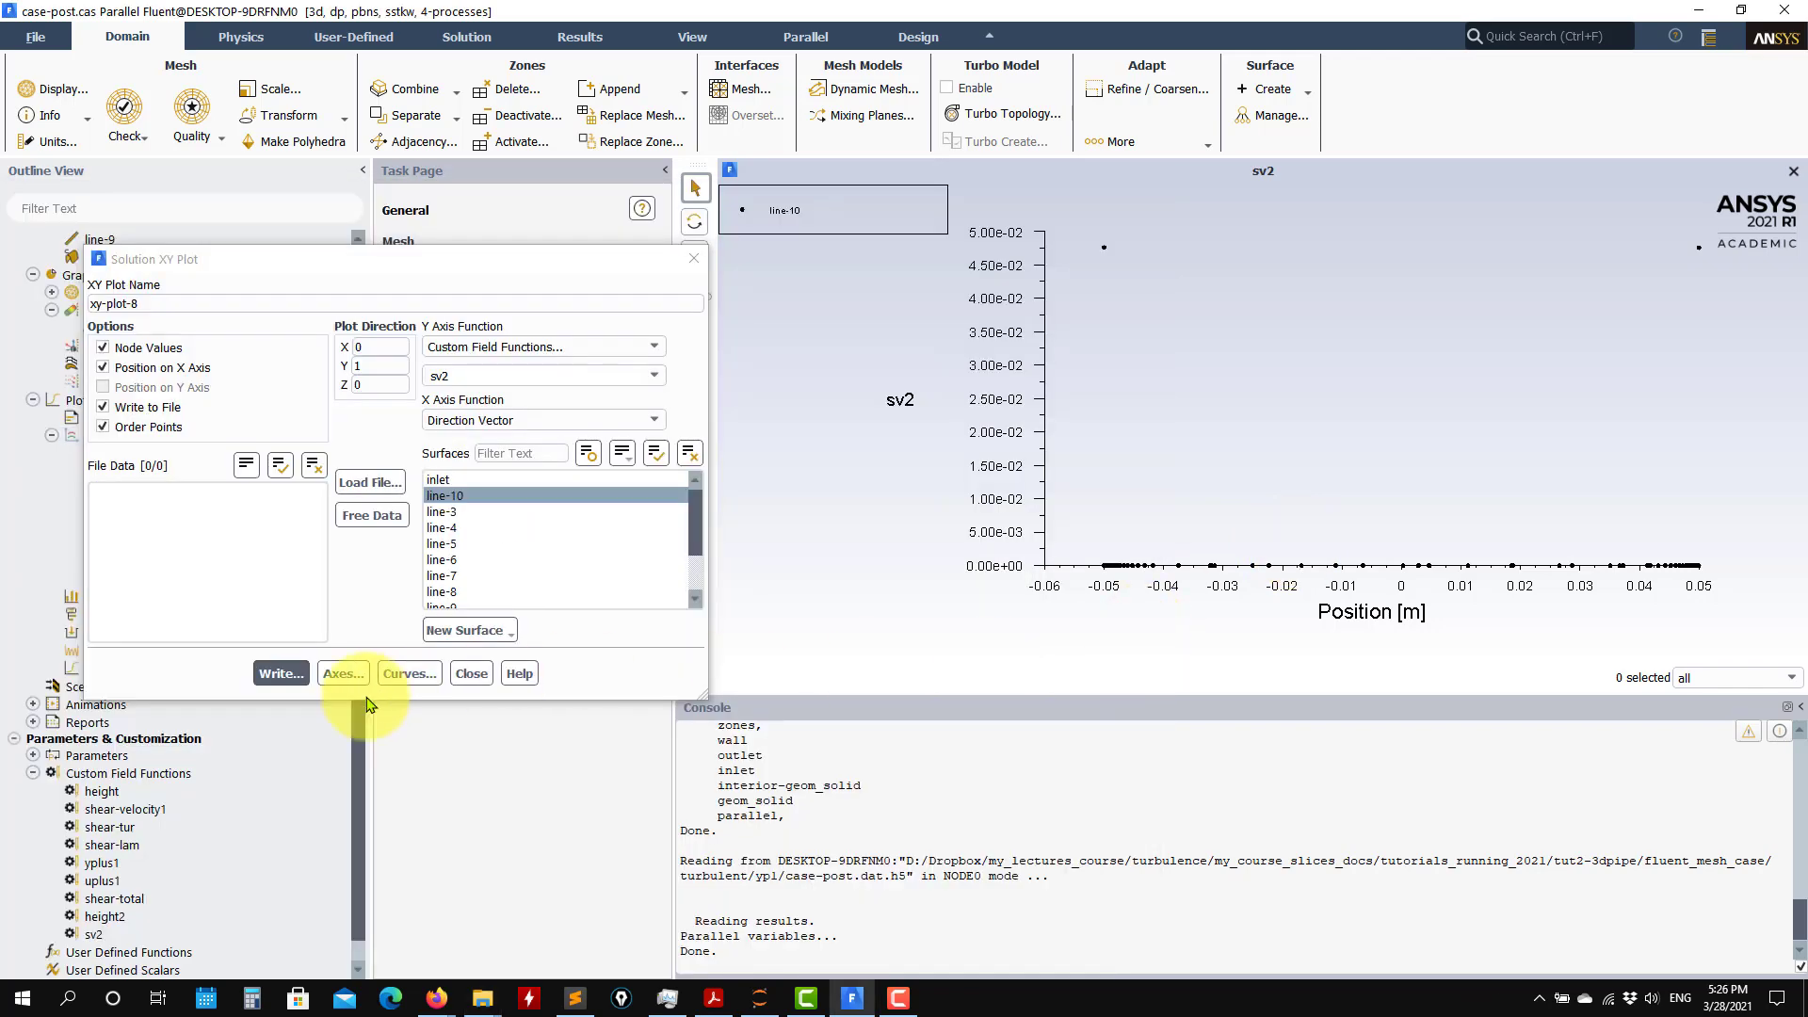
# - Write the sv2 plot data again as test, this time into the parent yp1 folder
pyautogui.click(280, 673)
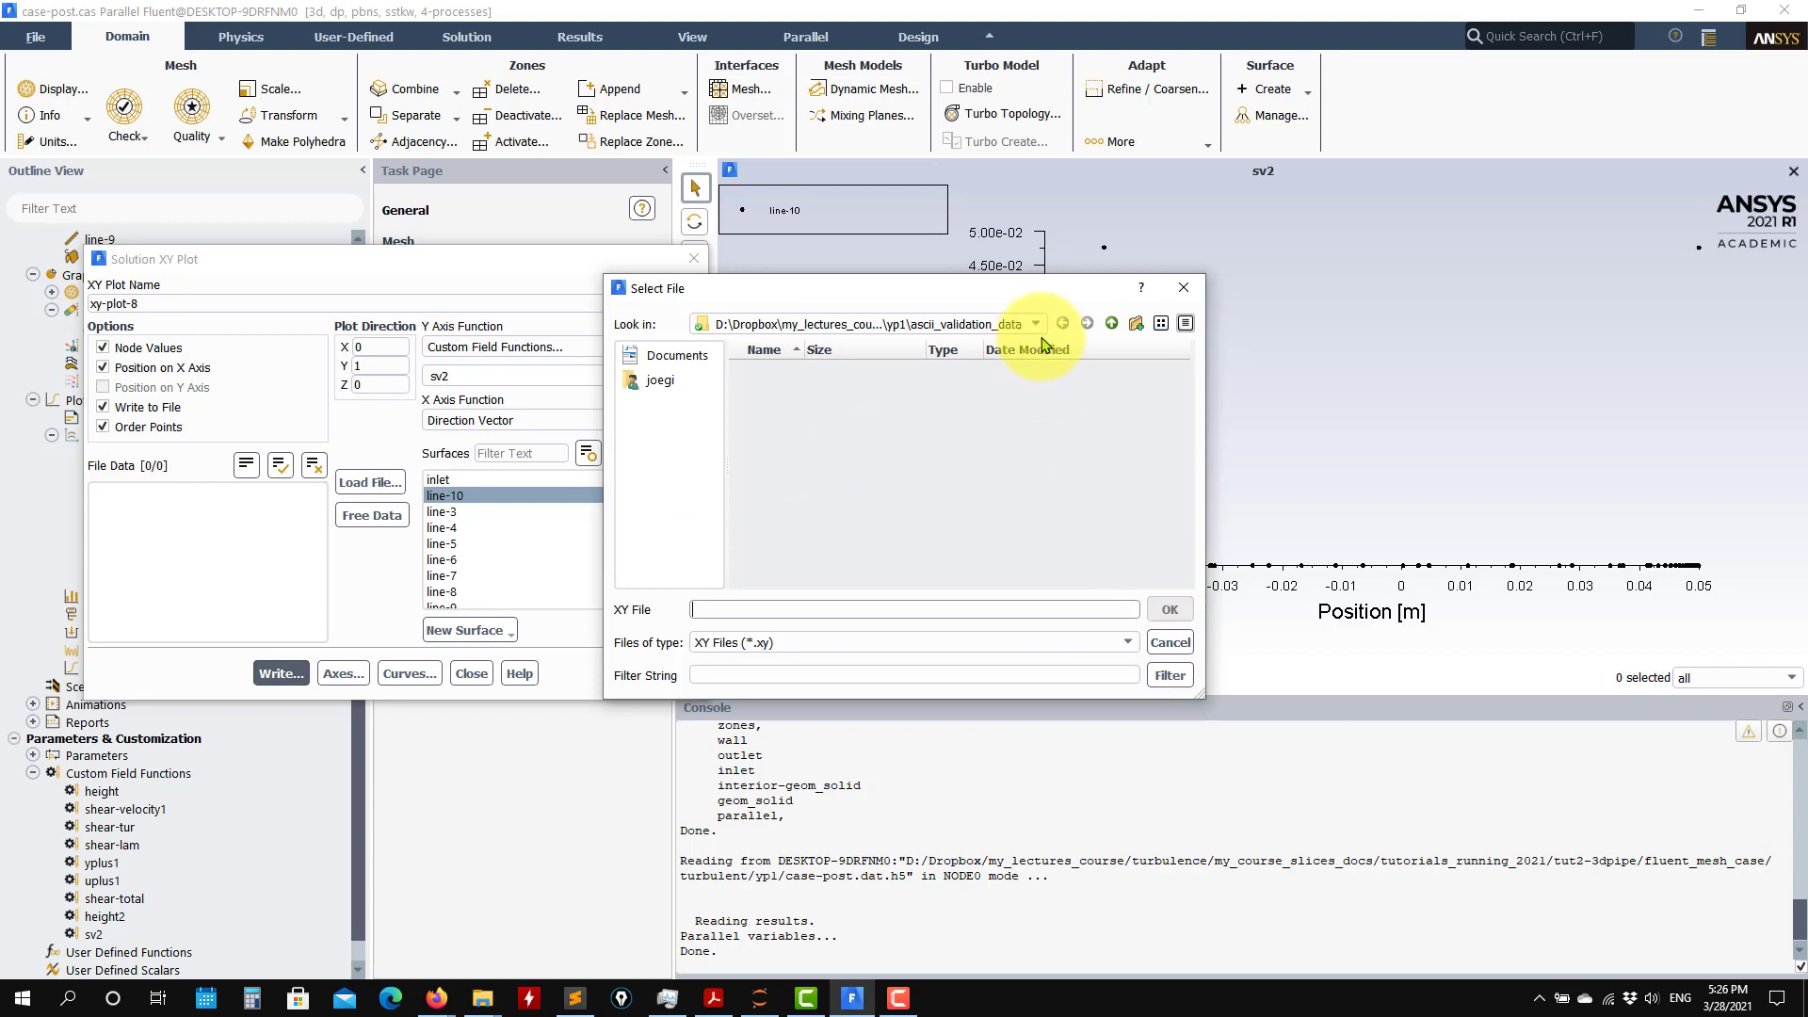
pyautogui.click(1113, 323)
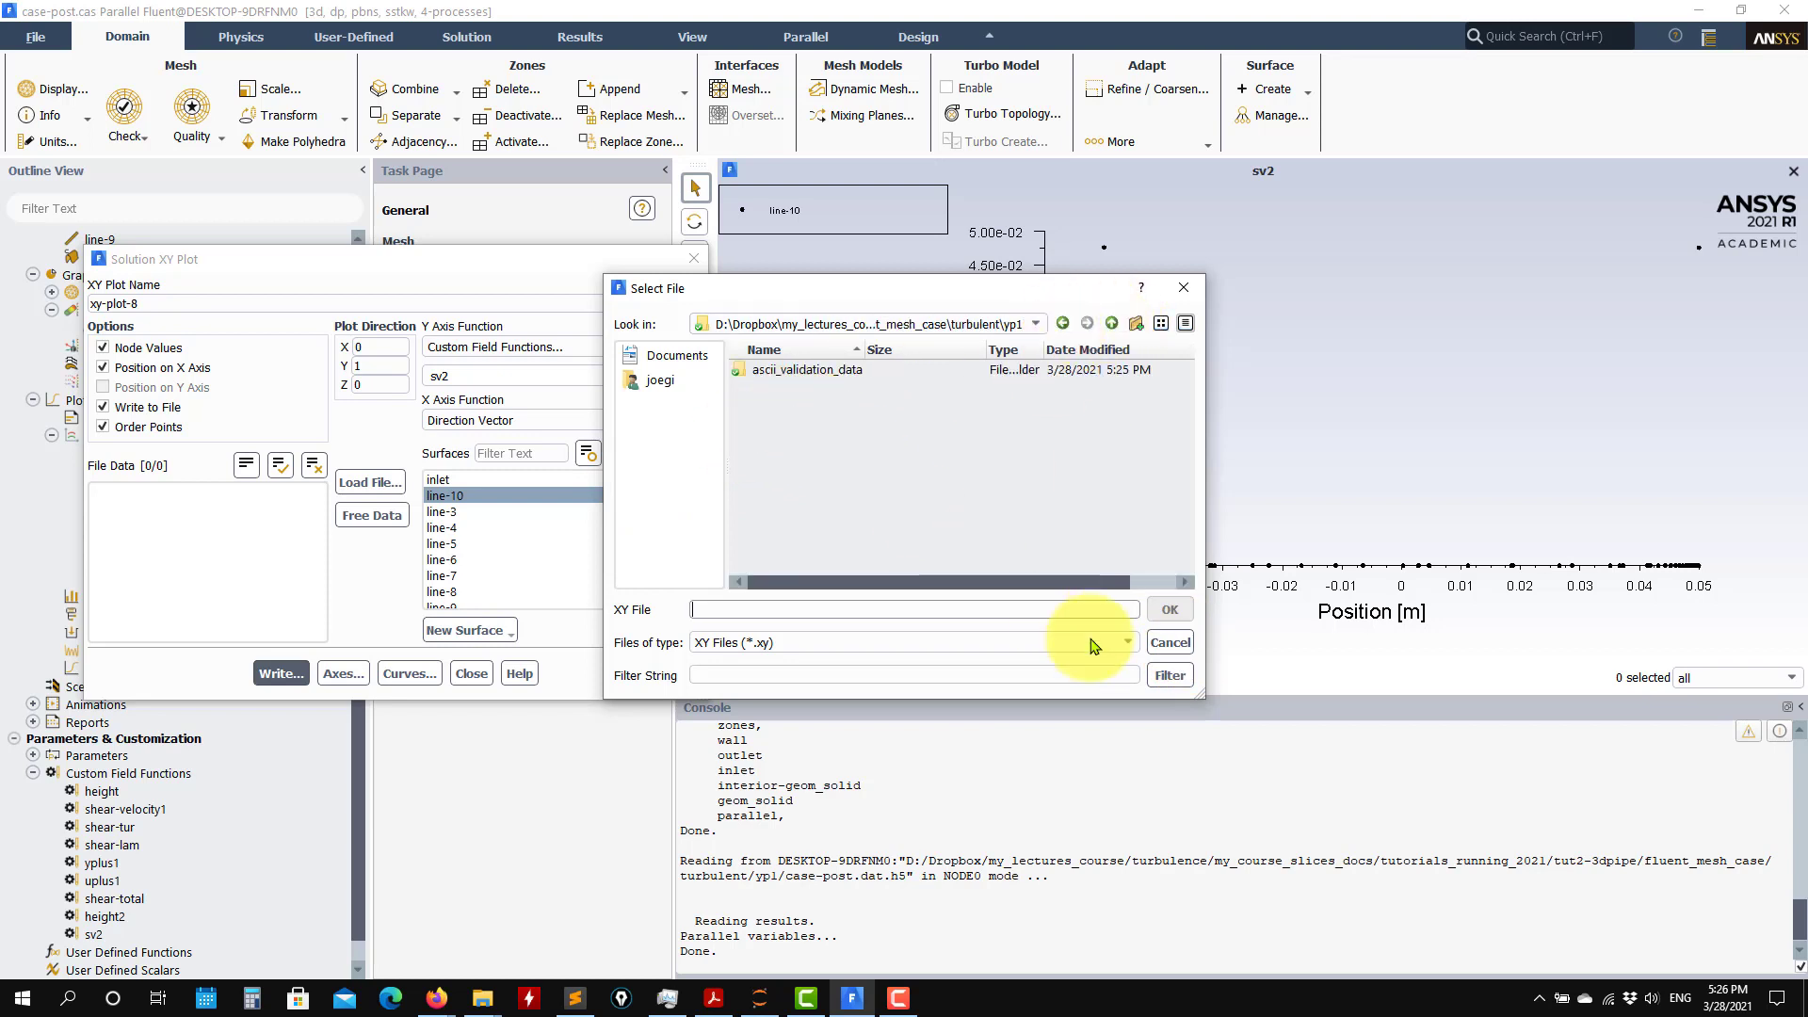
pyautogui.click(753, 605)
pyautogui.write('test')
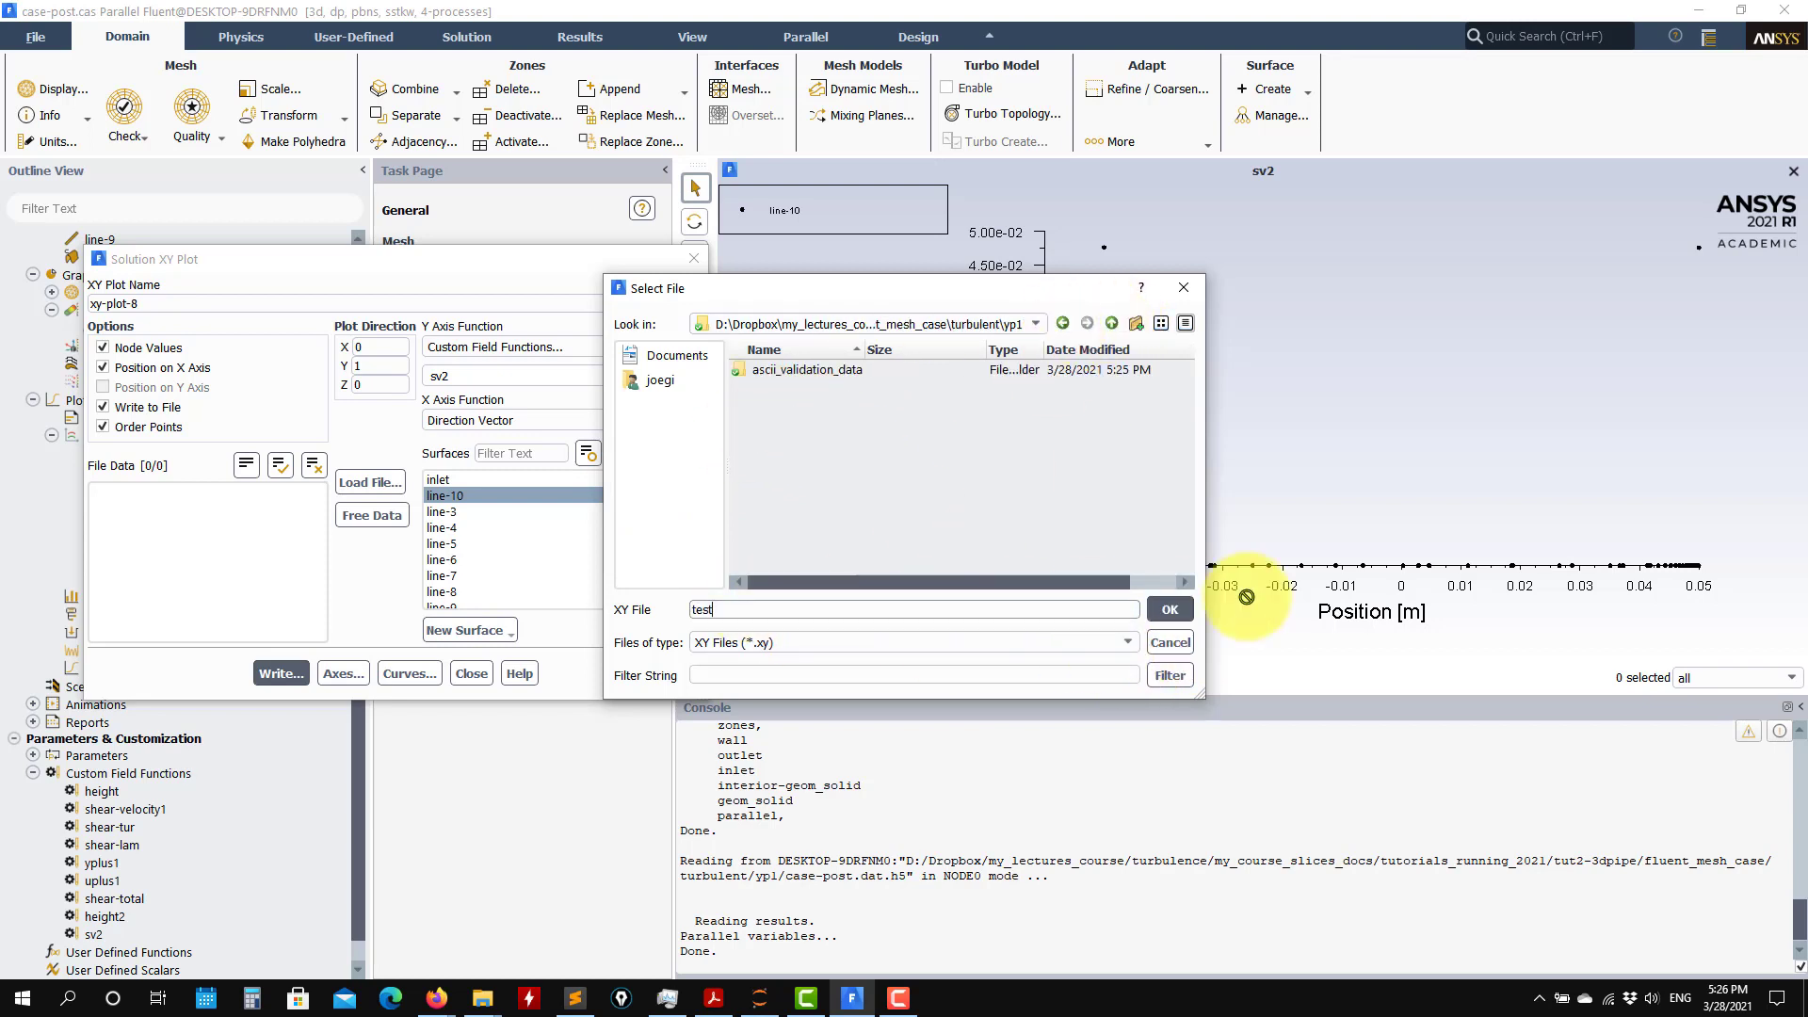
pyautogui.click(1166, 612)
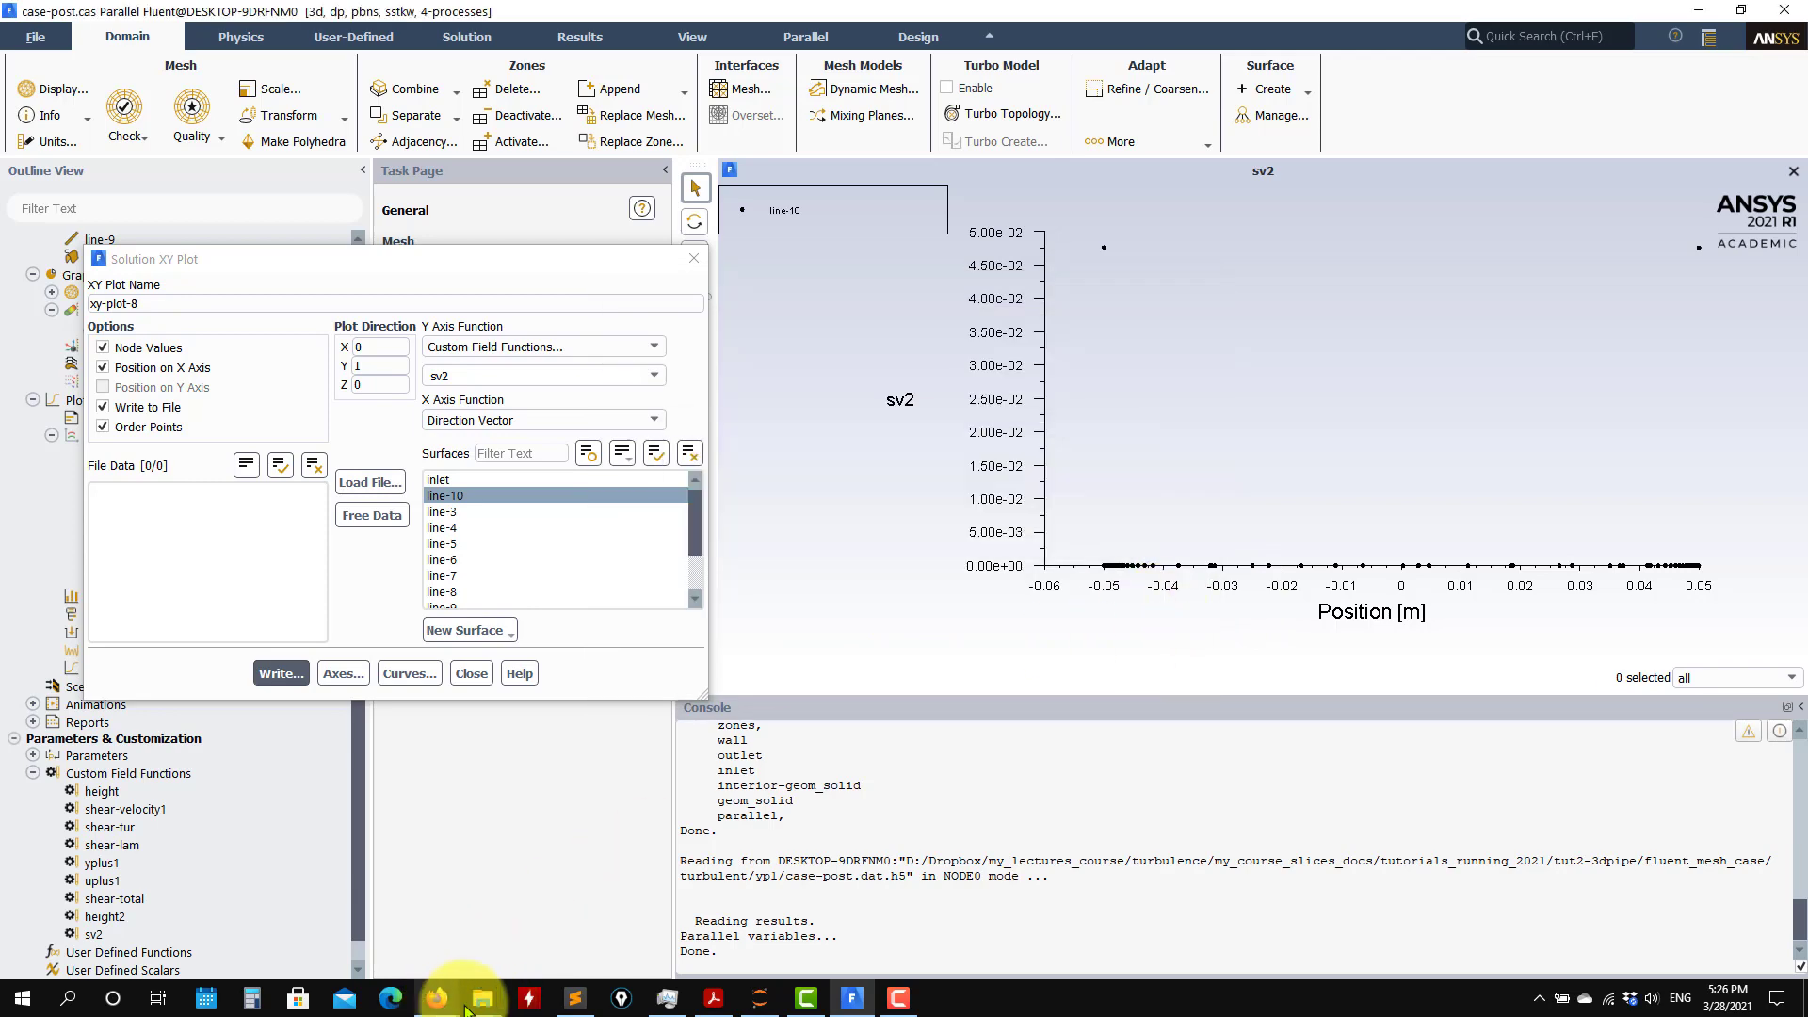
# - Check the yp1 and ascii_validation_data folders in File Explorer for the exported test files
pyautogui.moveTo(492, 987)
pyautogui.click(339, 909)
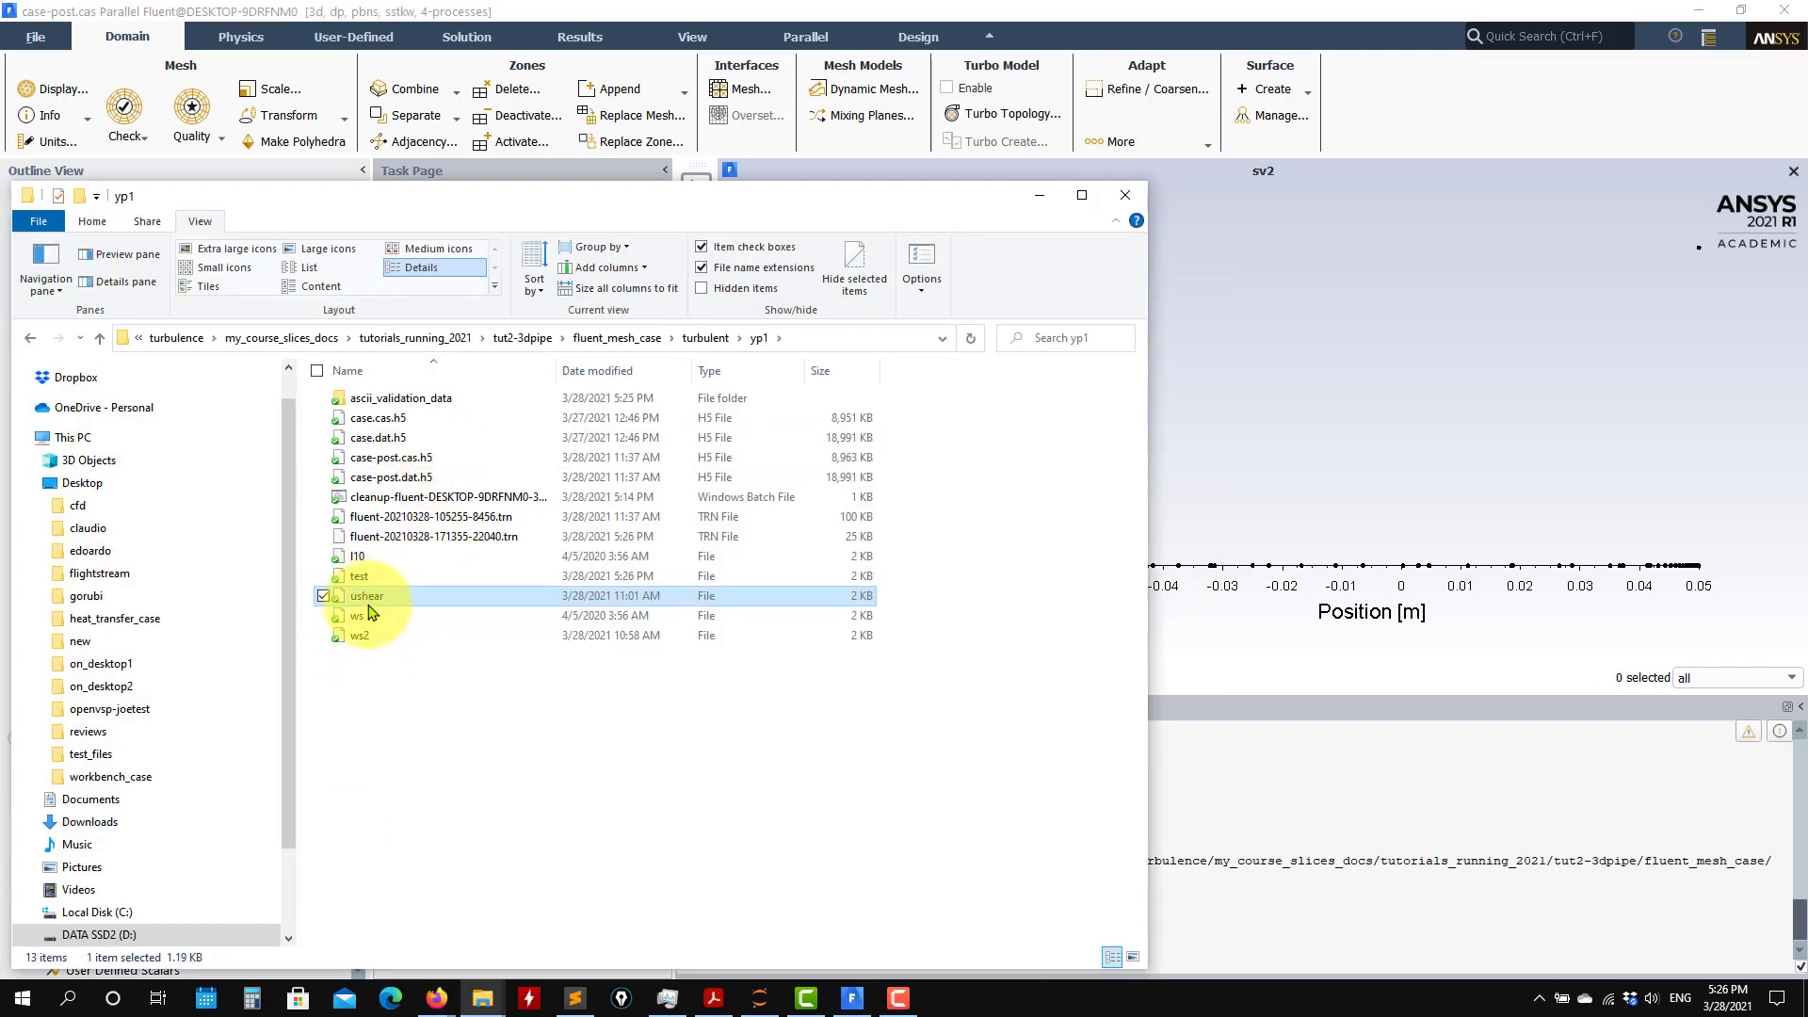
pyautogui.doubleClick(347, 399)
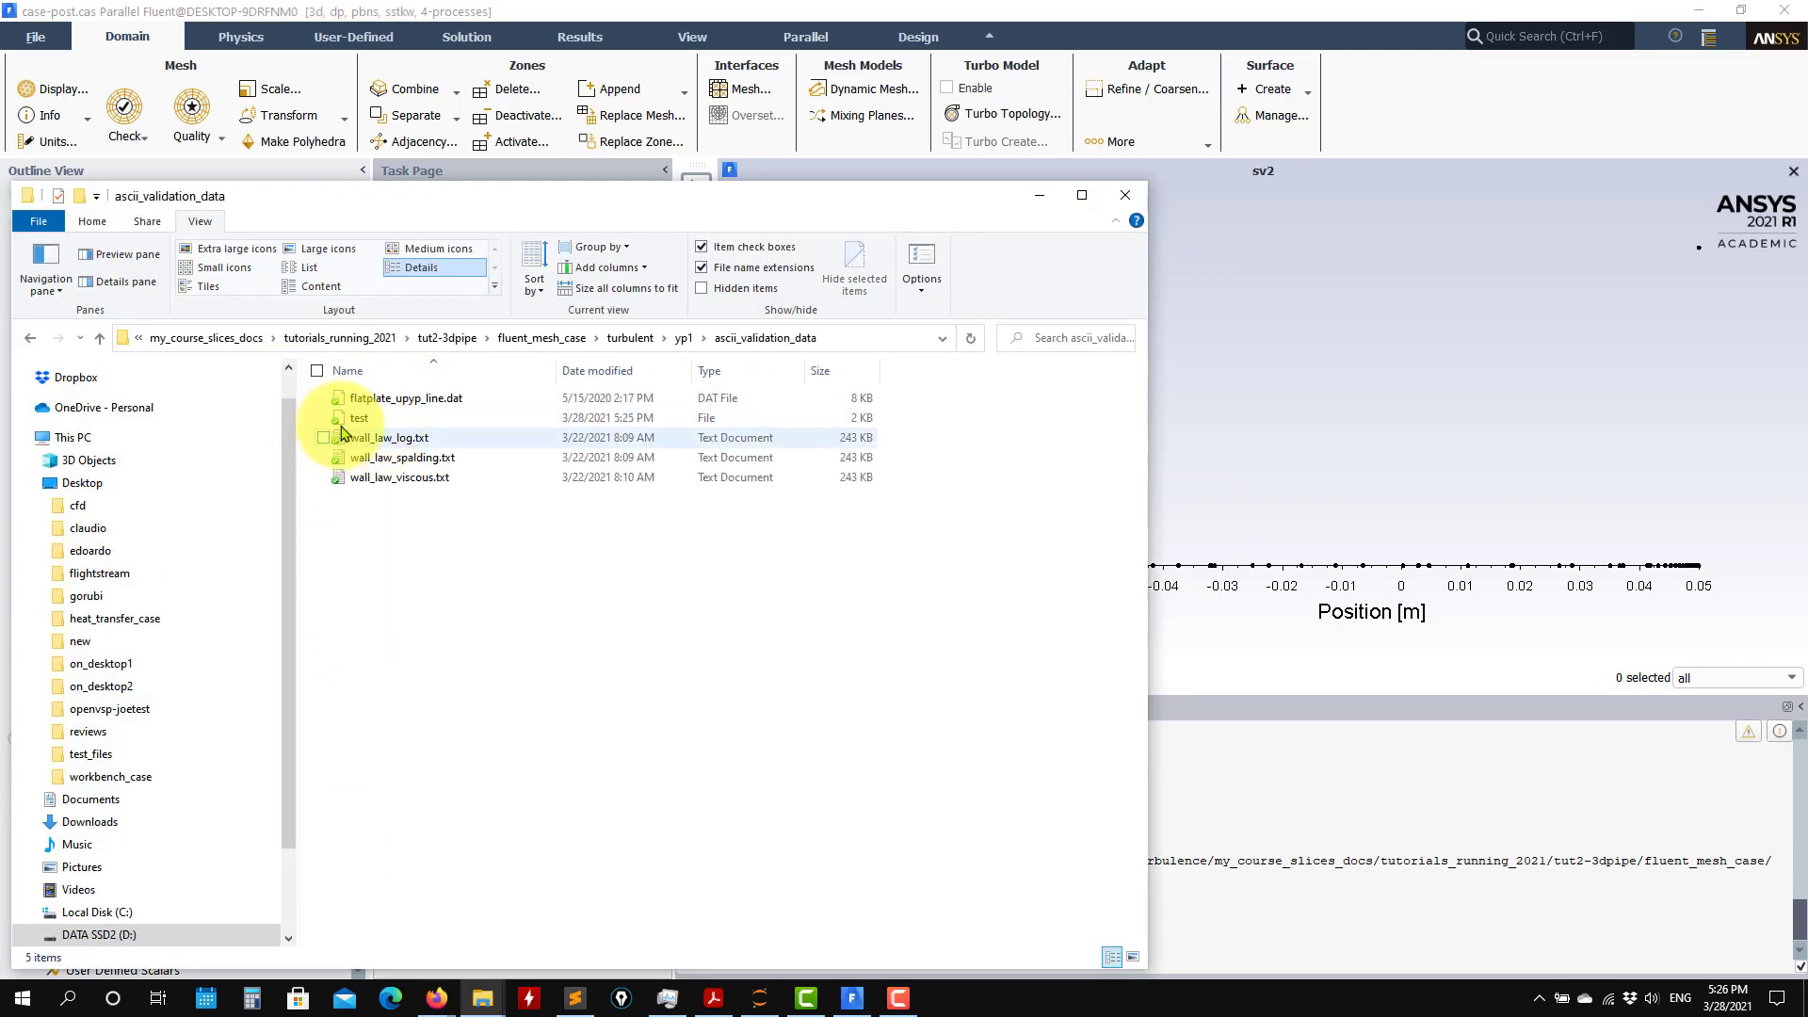
pyautogui.click(97, 340)
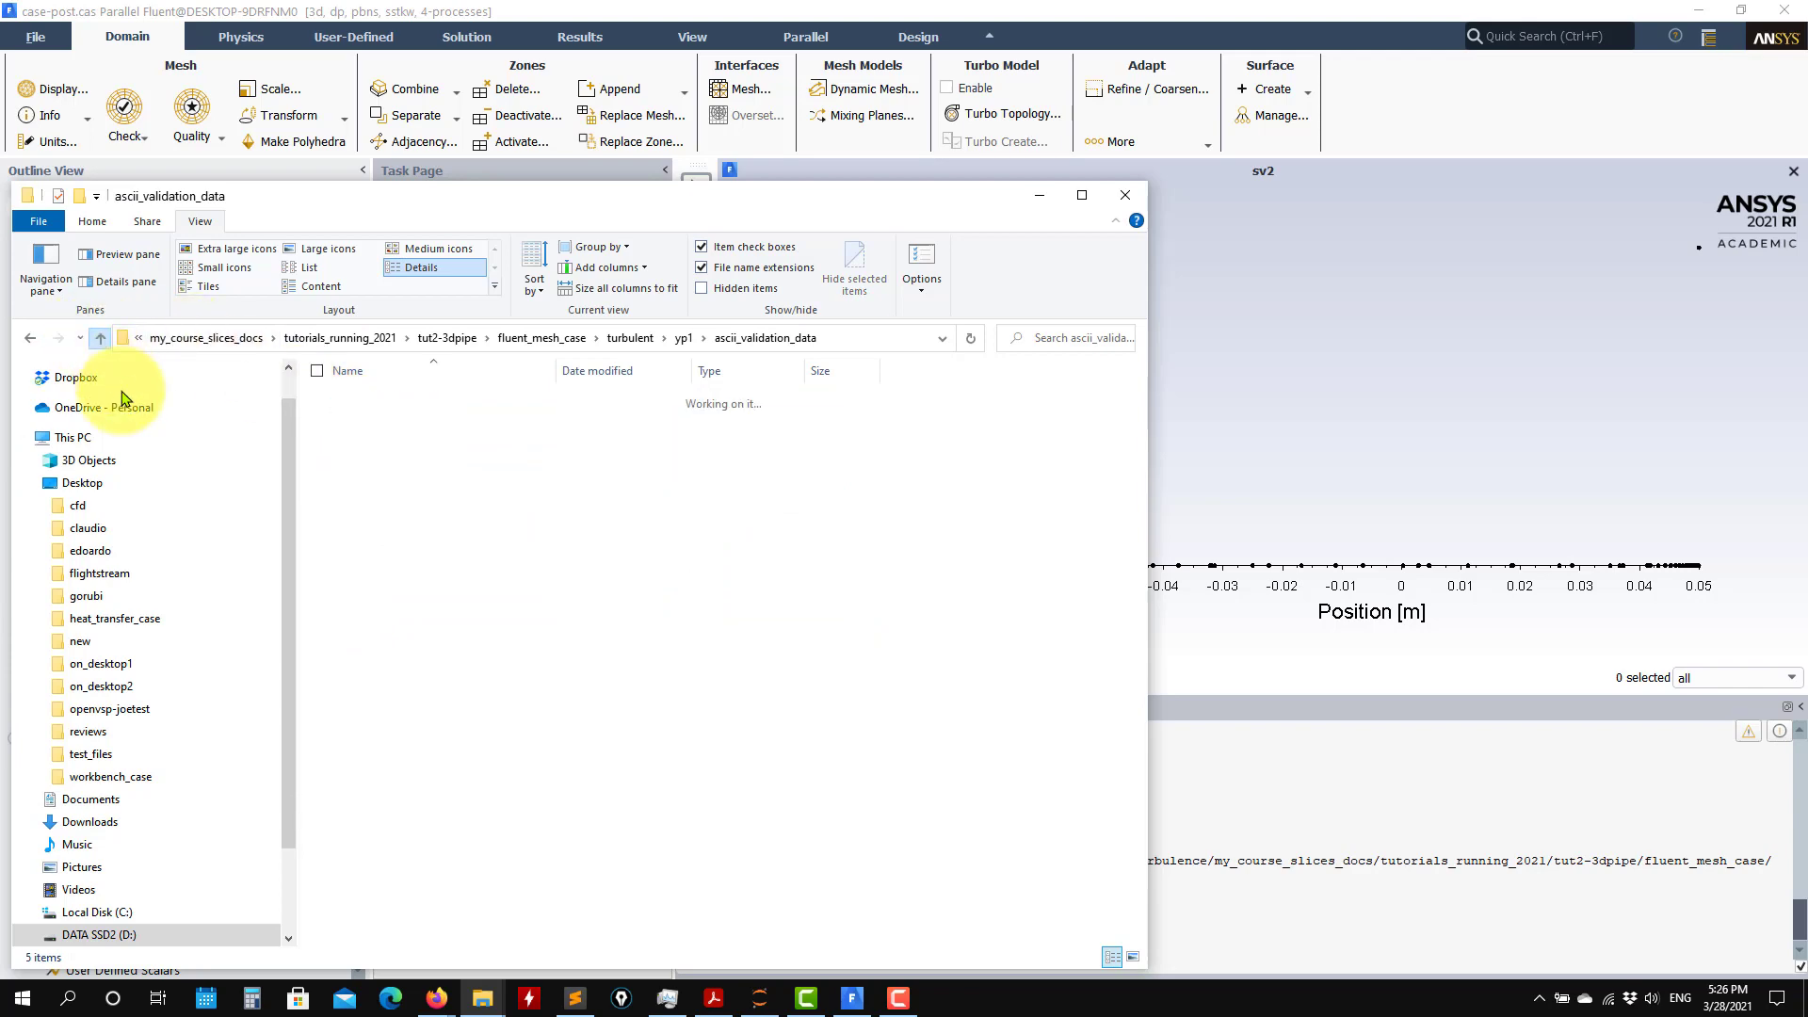
# - Open the test file from yp1 in Sublime Text, examine the sv2 value at the wall and return to Fluent
pyautogui.click(353, 578)
pyautogui.rightClick(345, 591)
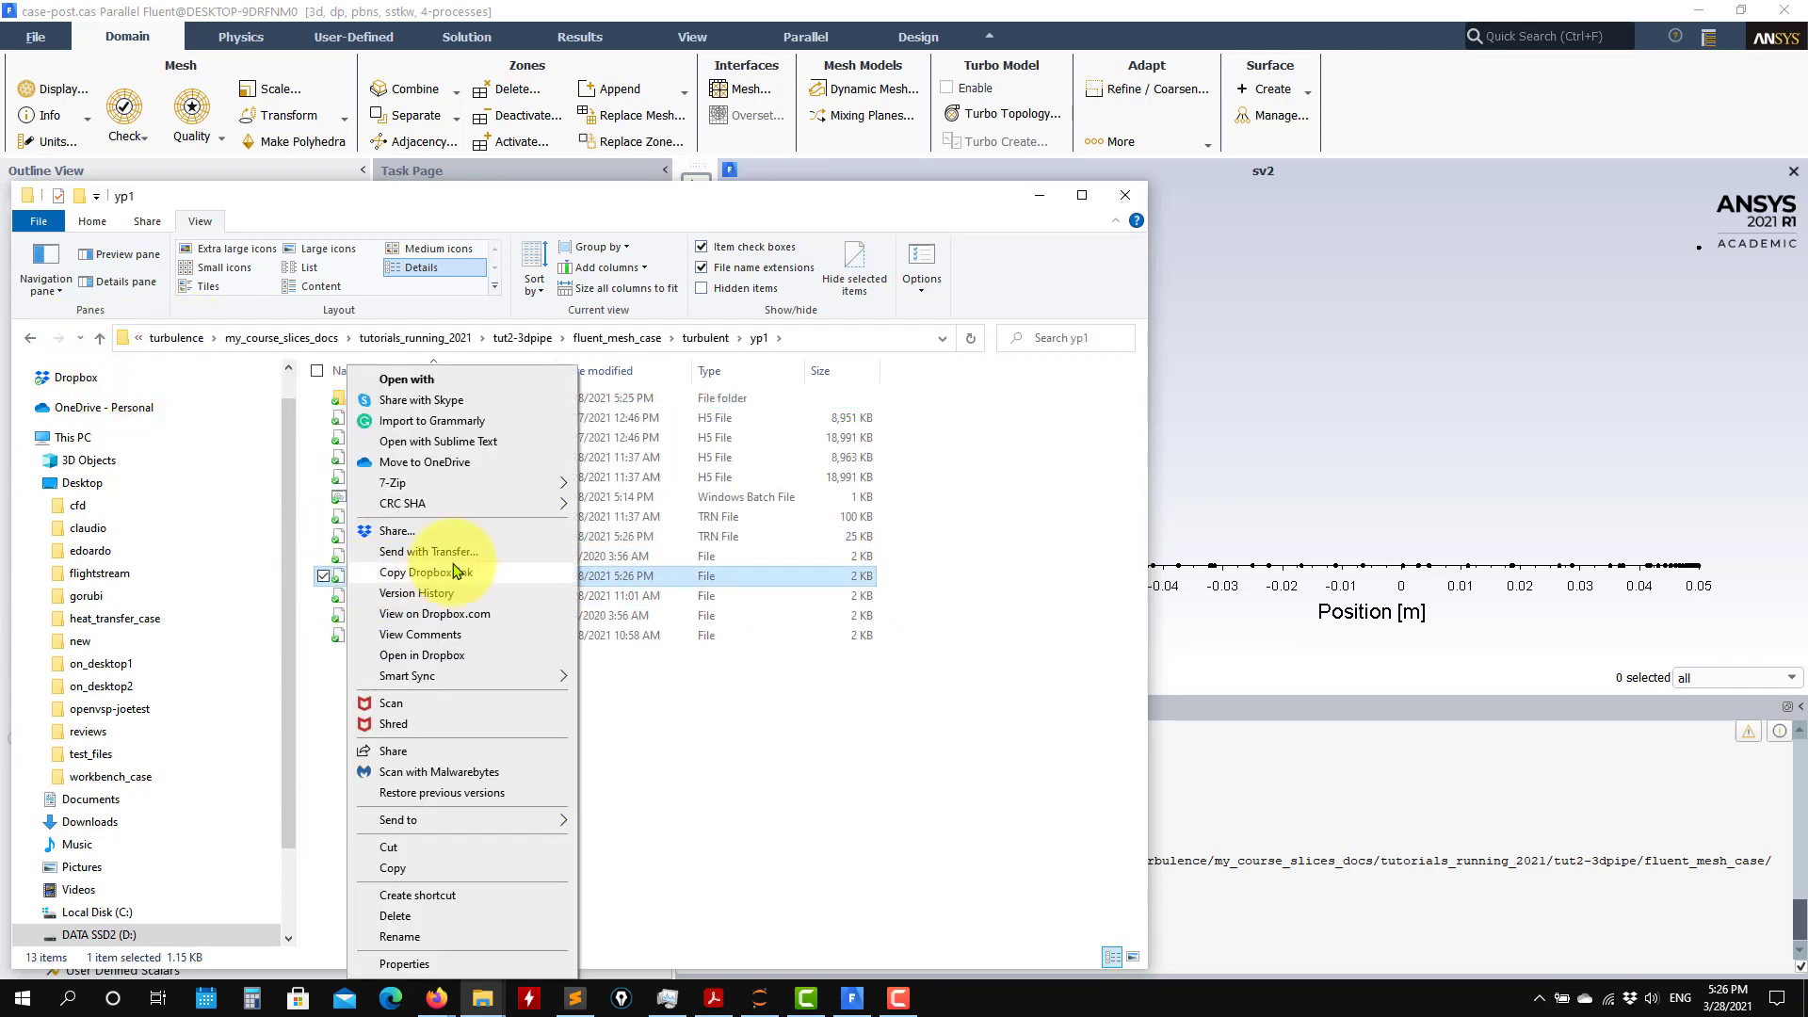
pyautogui.click(461, 450)
pyautogui.moveTo(533, 307); pyautogui.dragTo(408, 307)
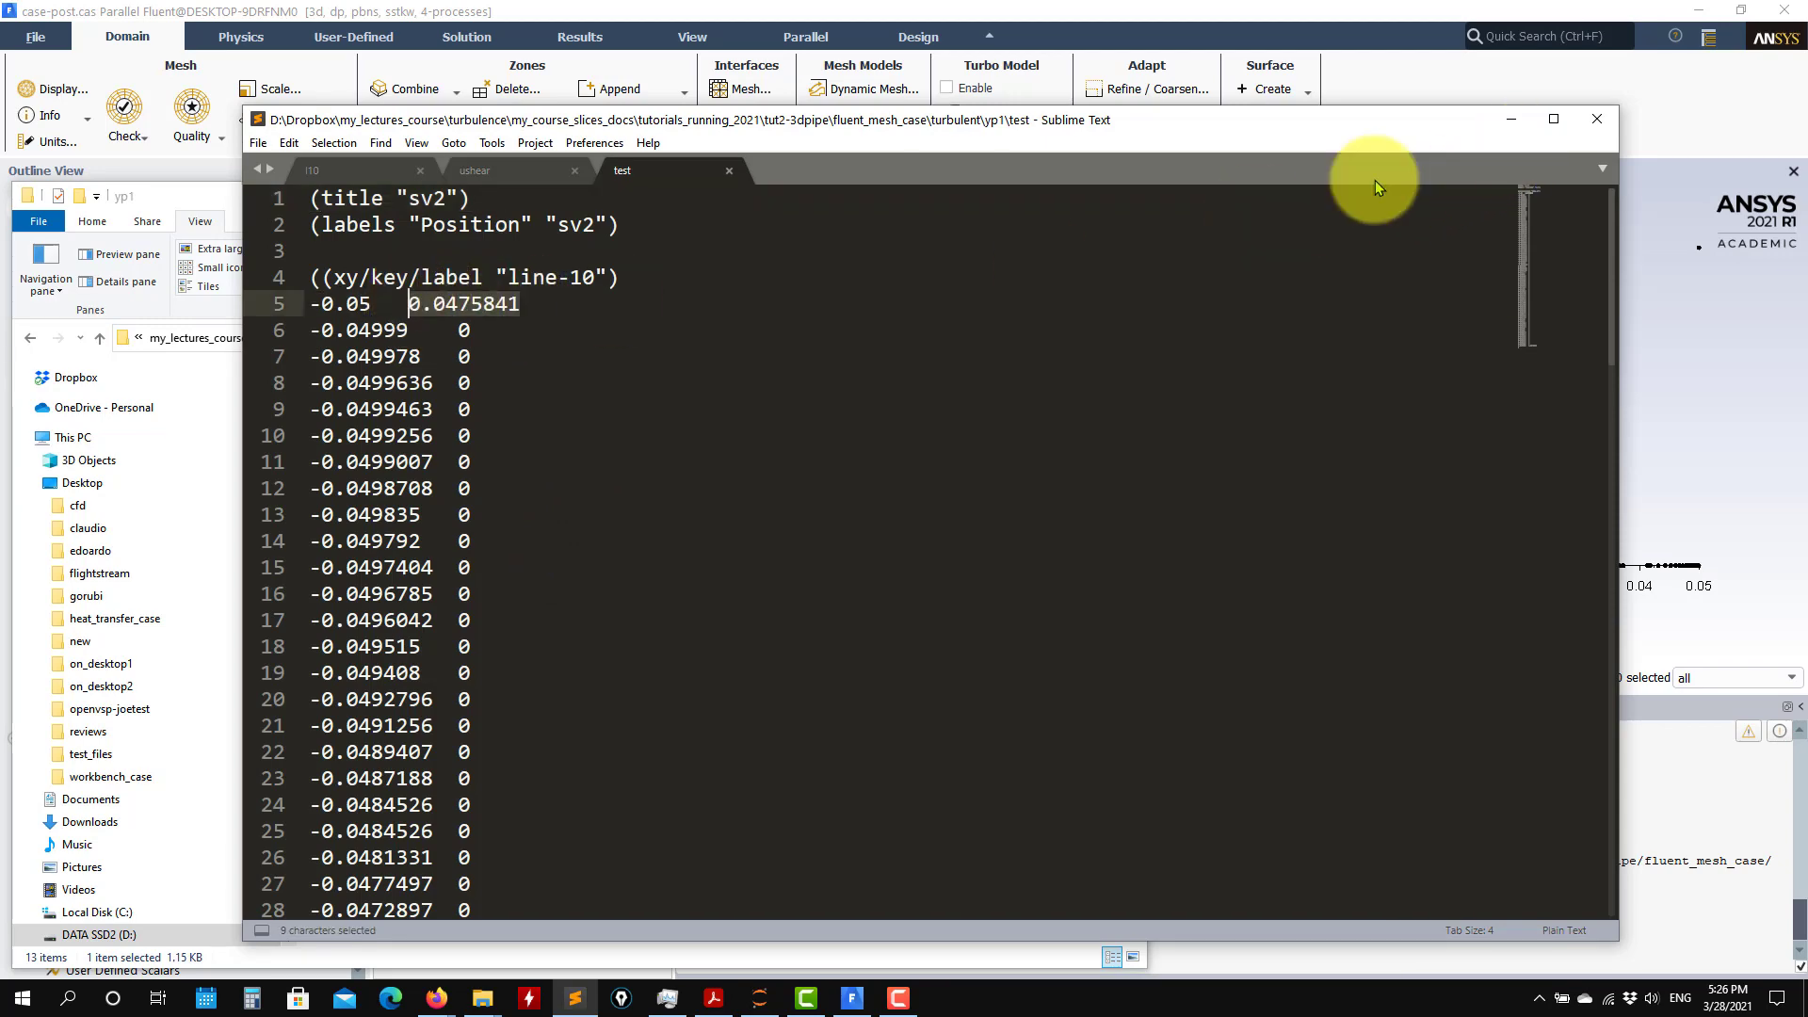
pyautogui.click(1520, 122)
pyautogui.click(1041, 189)
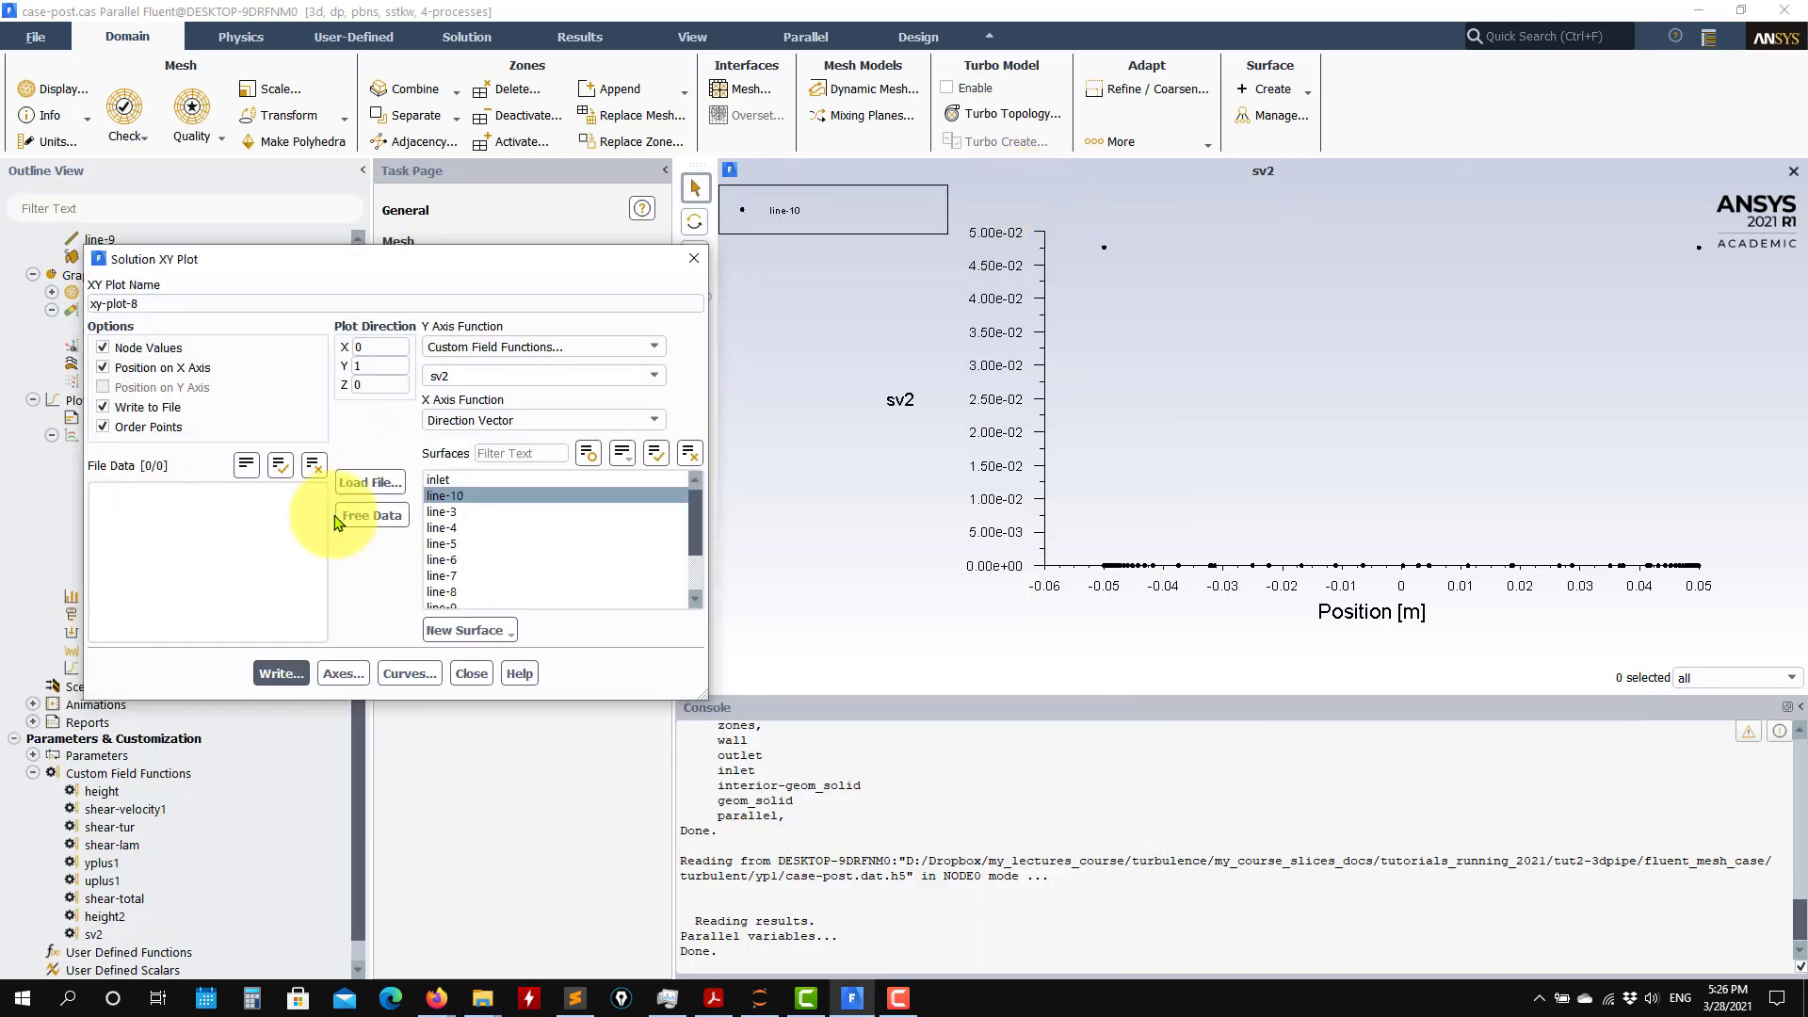
# - Close the XY plot settings and review the definition of the custom field function yplus1
pyautogui.click(470, 672)
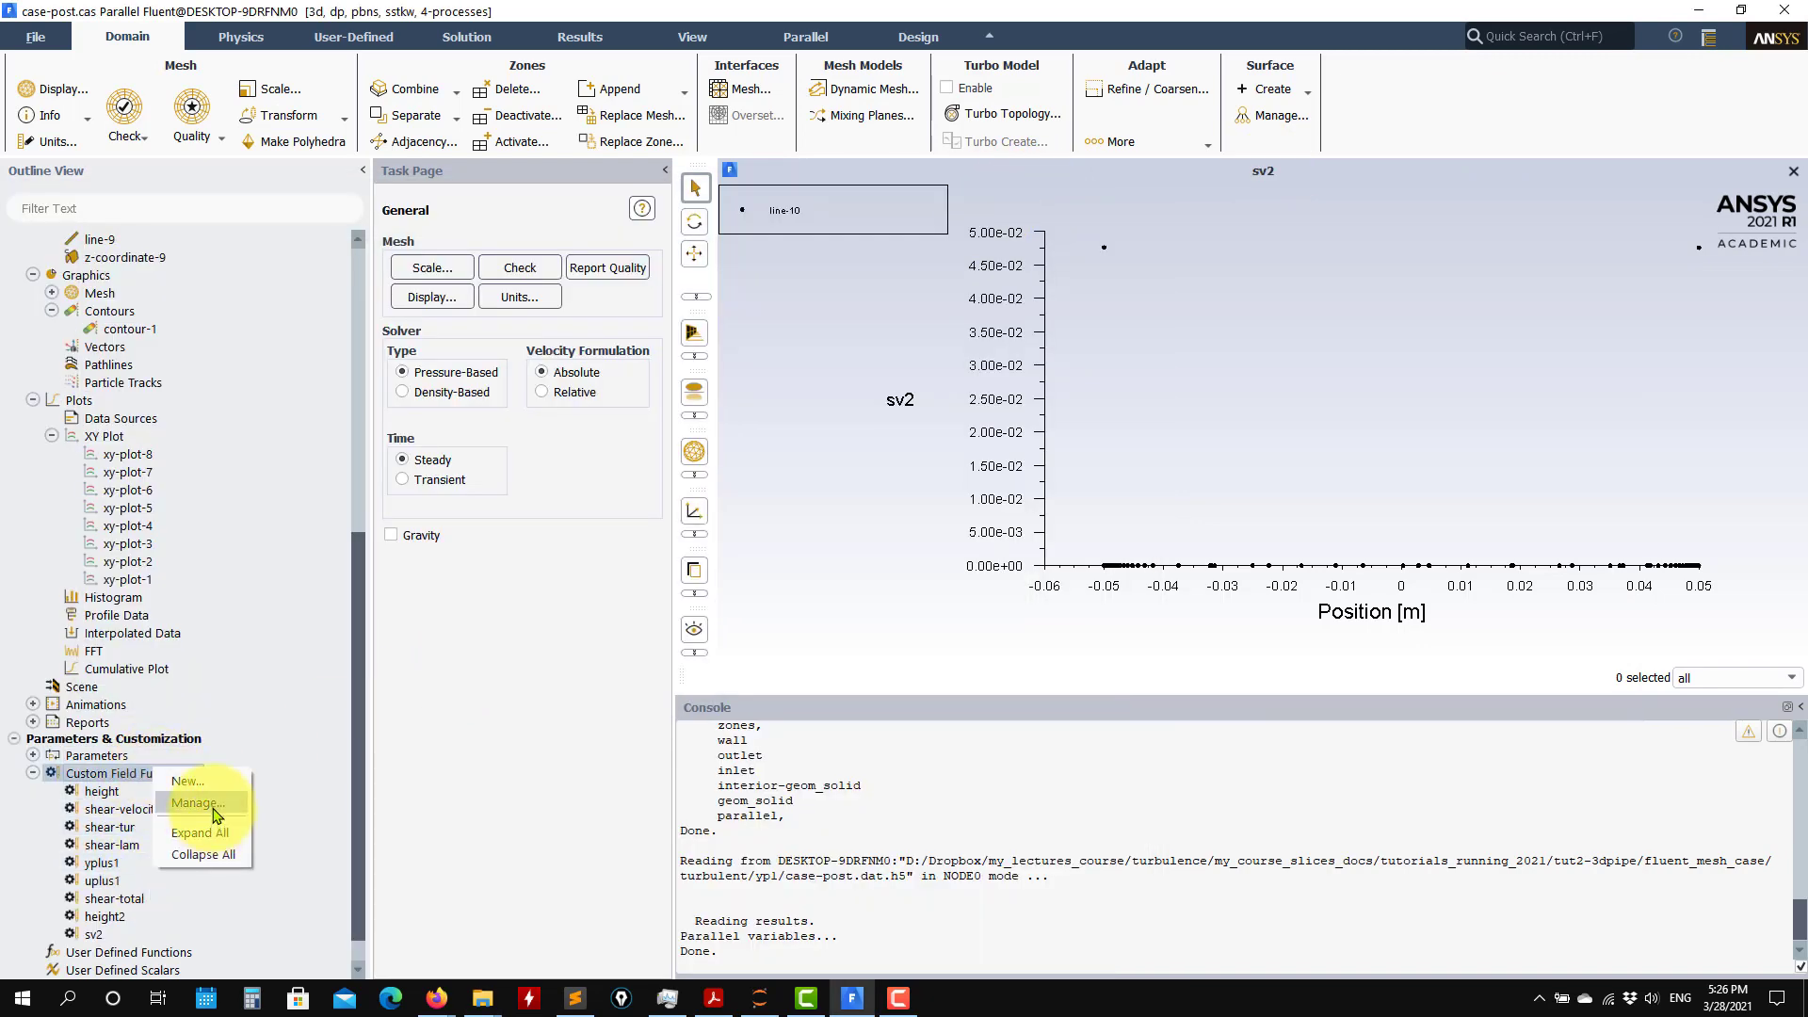
pyautogui.click(198, 802)
pyautogui.click(341, 401)
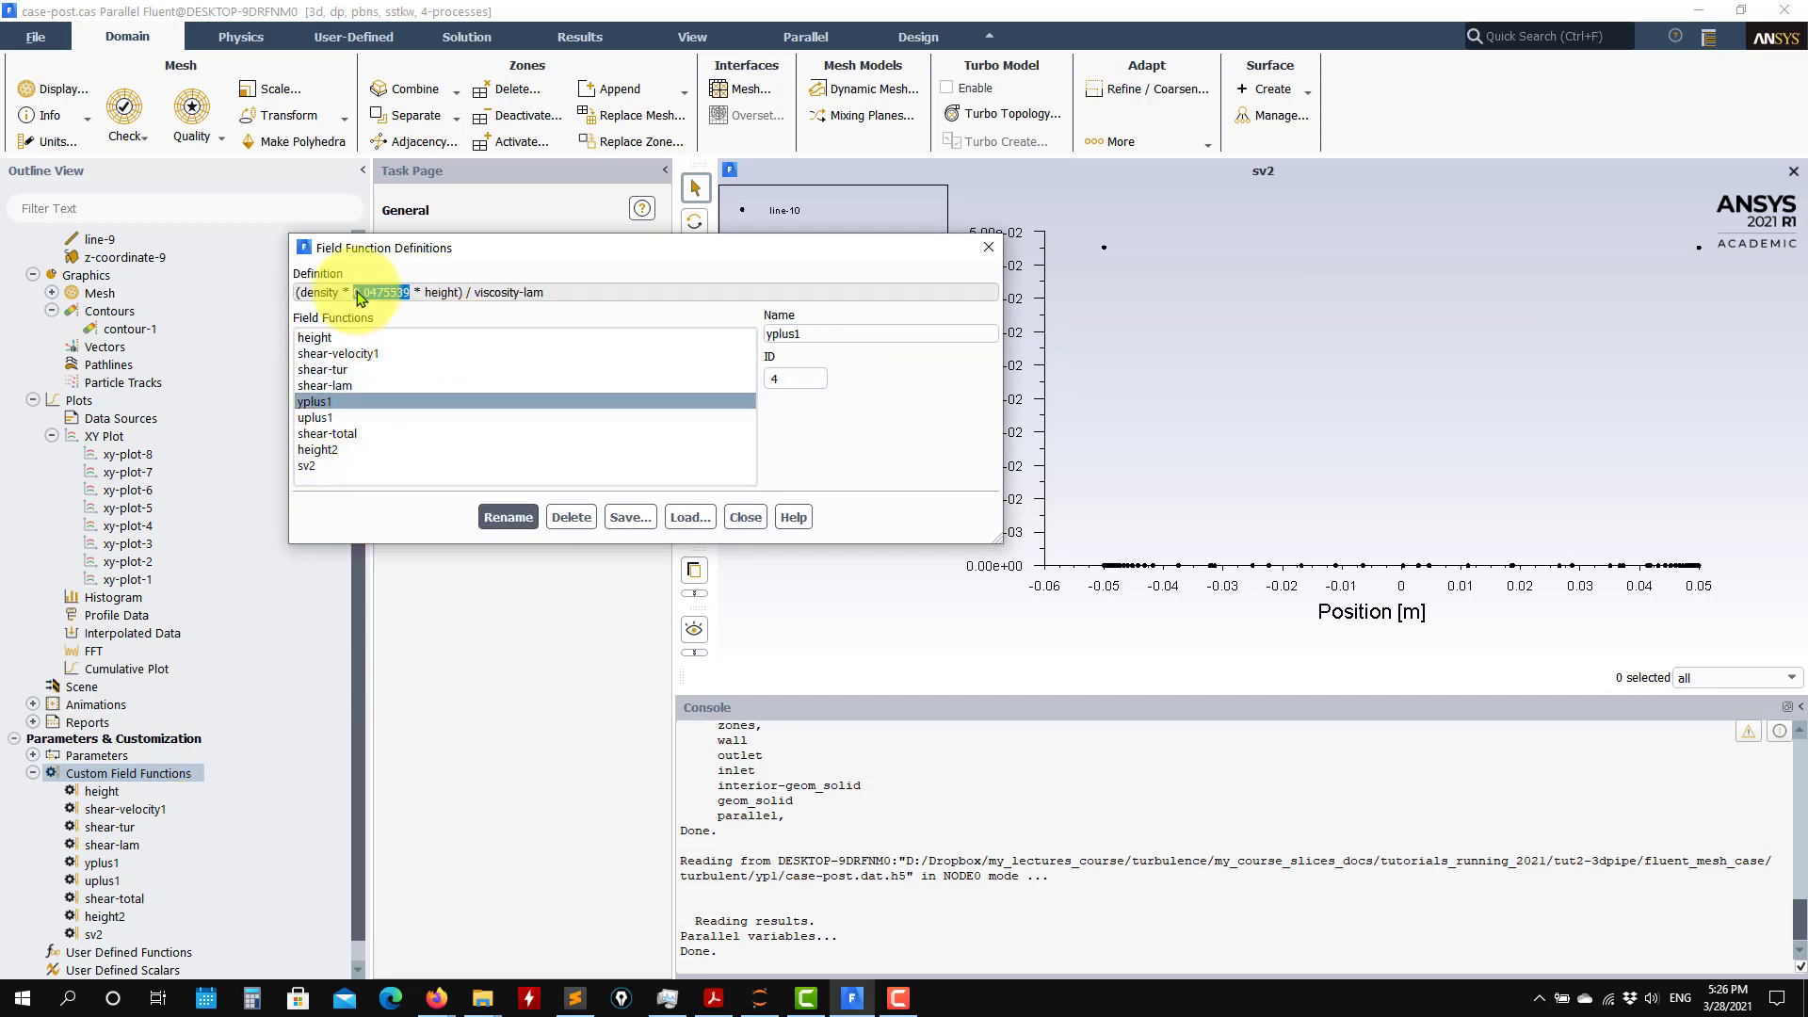
pyautogui.click(745, 517)
pyautogui.rightClick(156, 780)
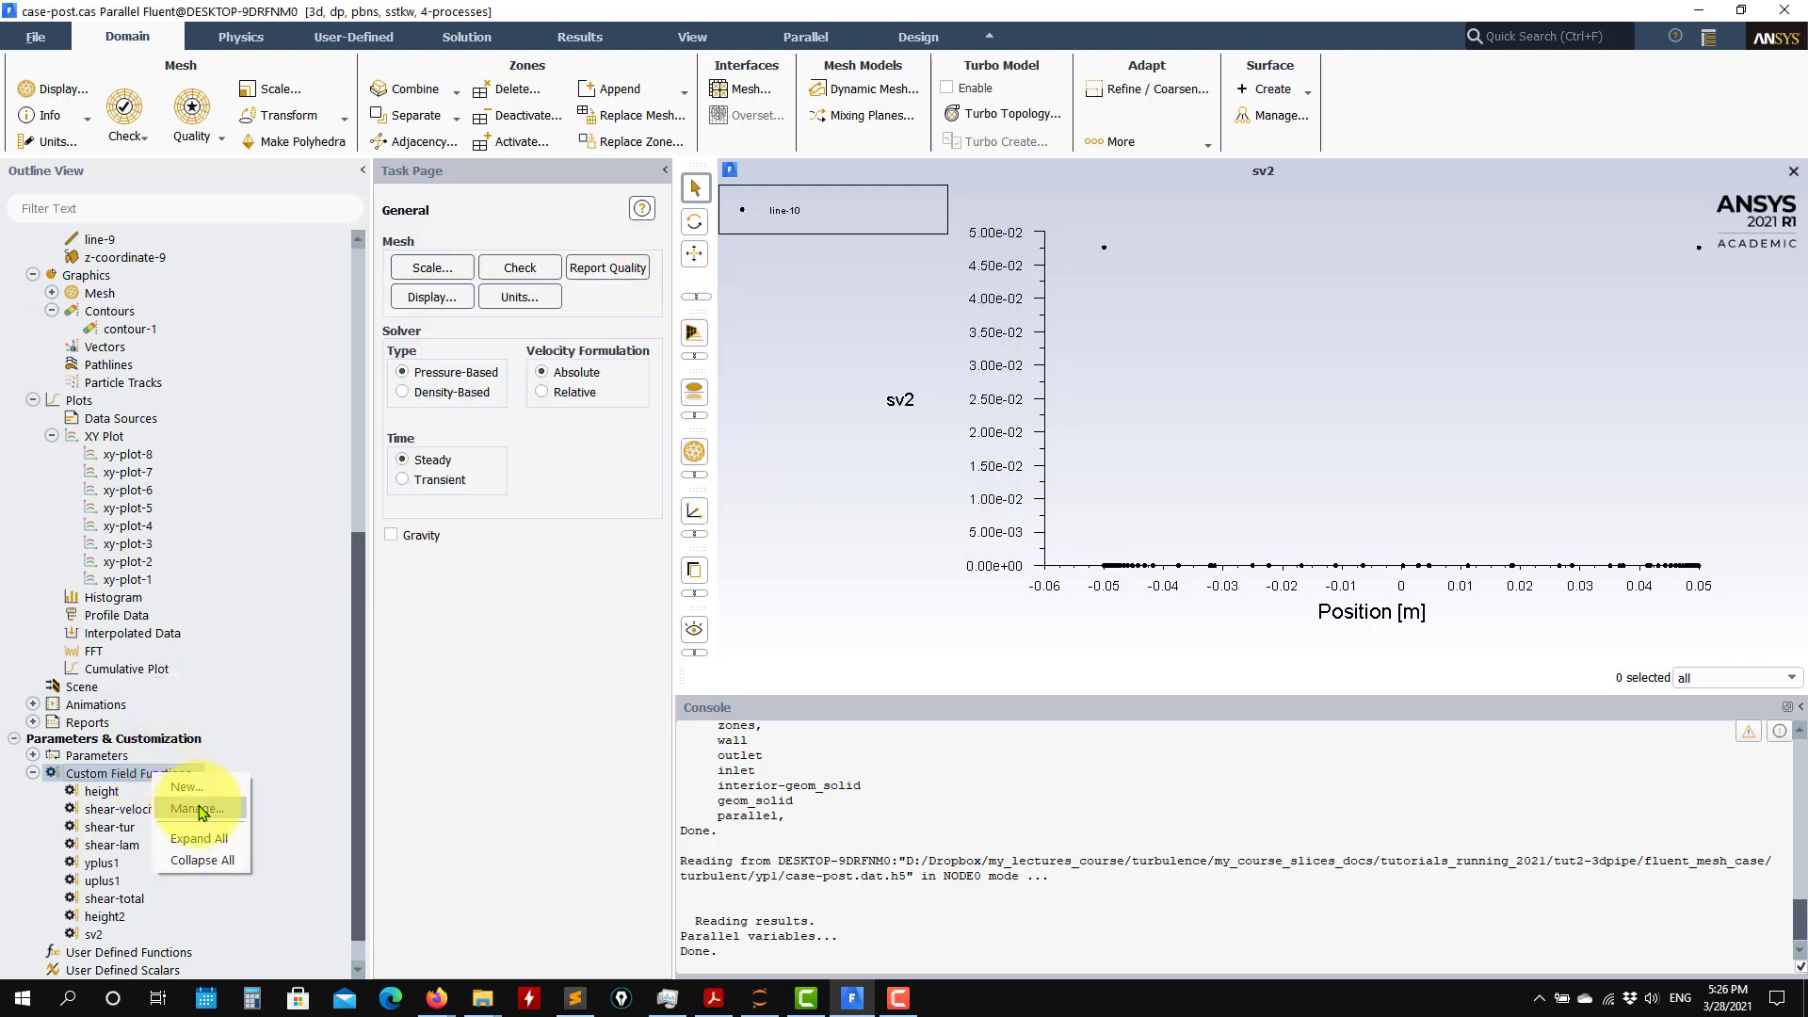
pyautogui.click(201, 812)
pyautogui.click(745, 517)
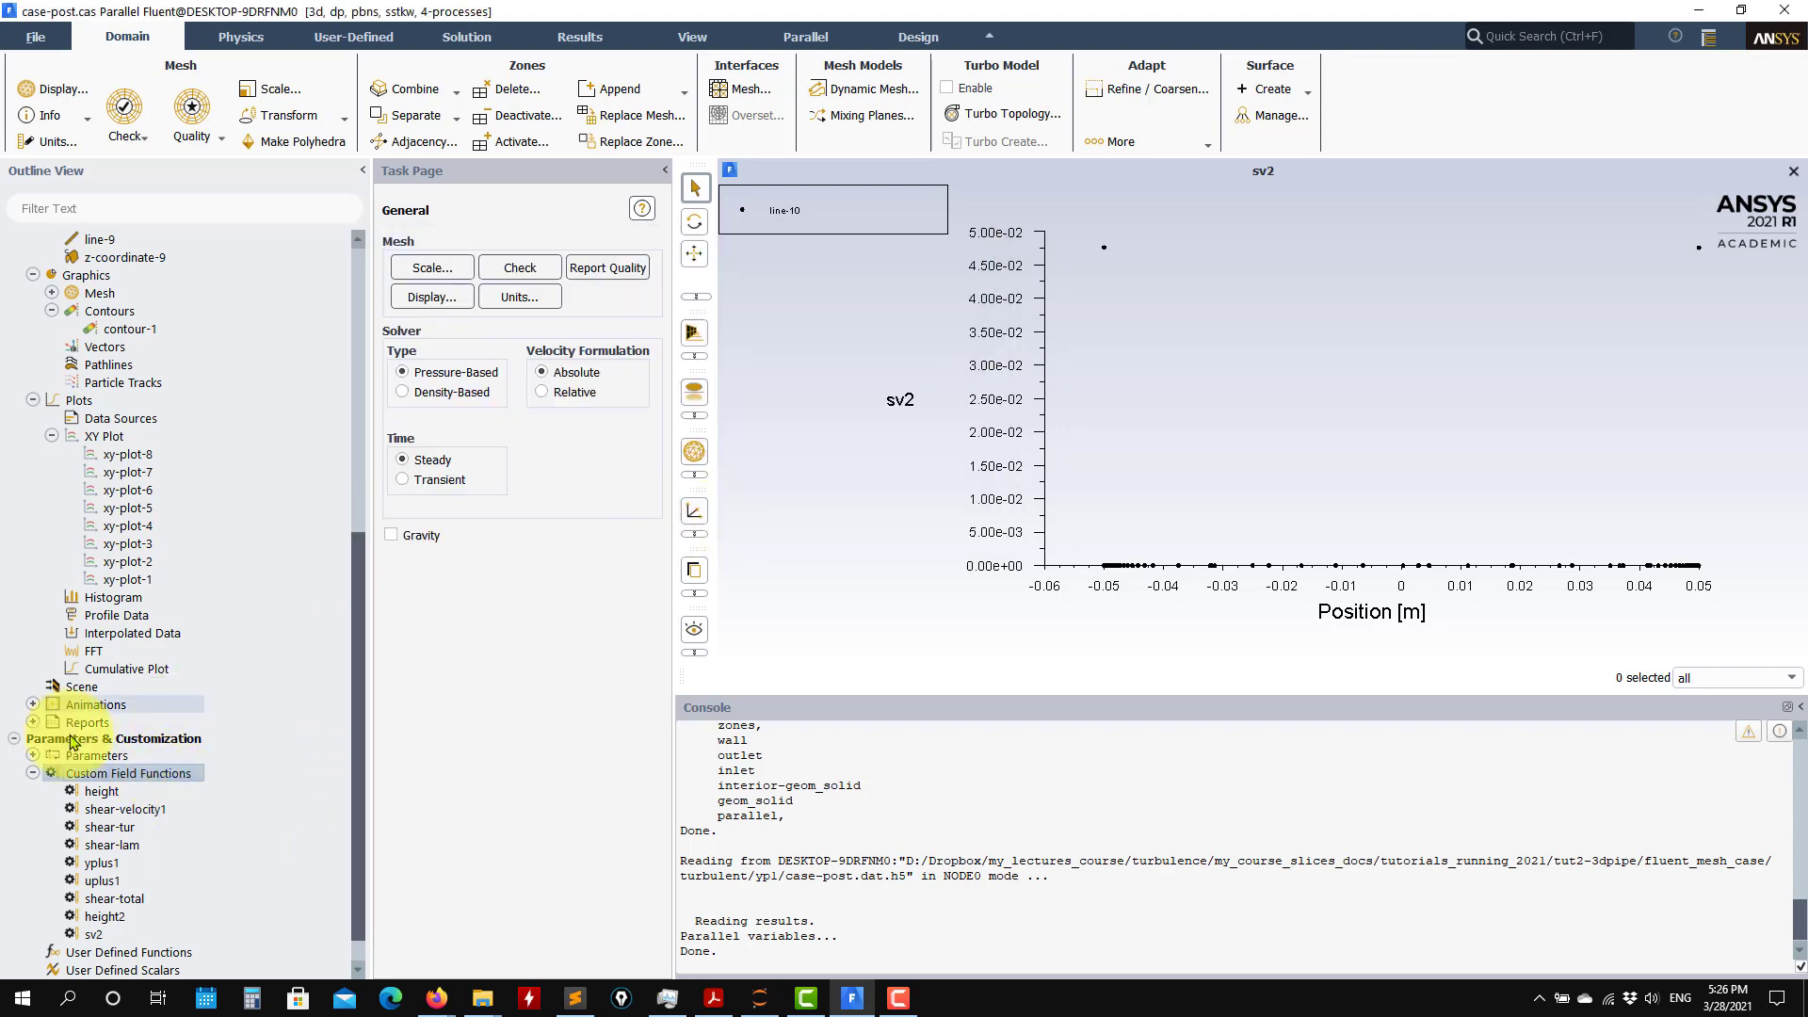
# - Start a new custom field function and check the y+ formula on the Post-processing slide in Acrobat Reader before returning to Fluent
pyautogui.rightClick(124, 778)
pyautogui.click(139, 794)
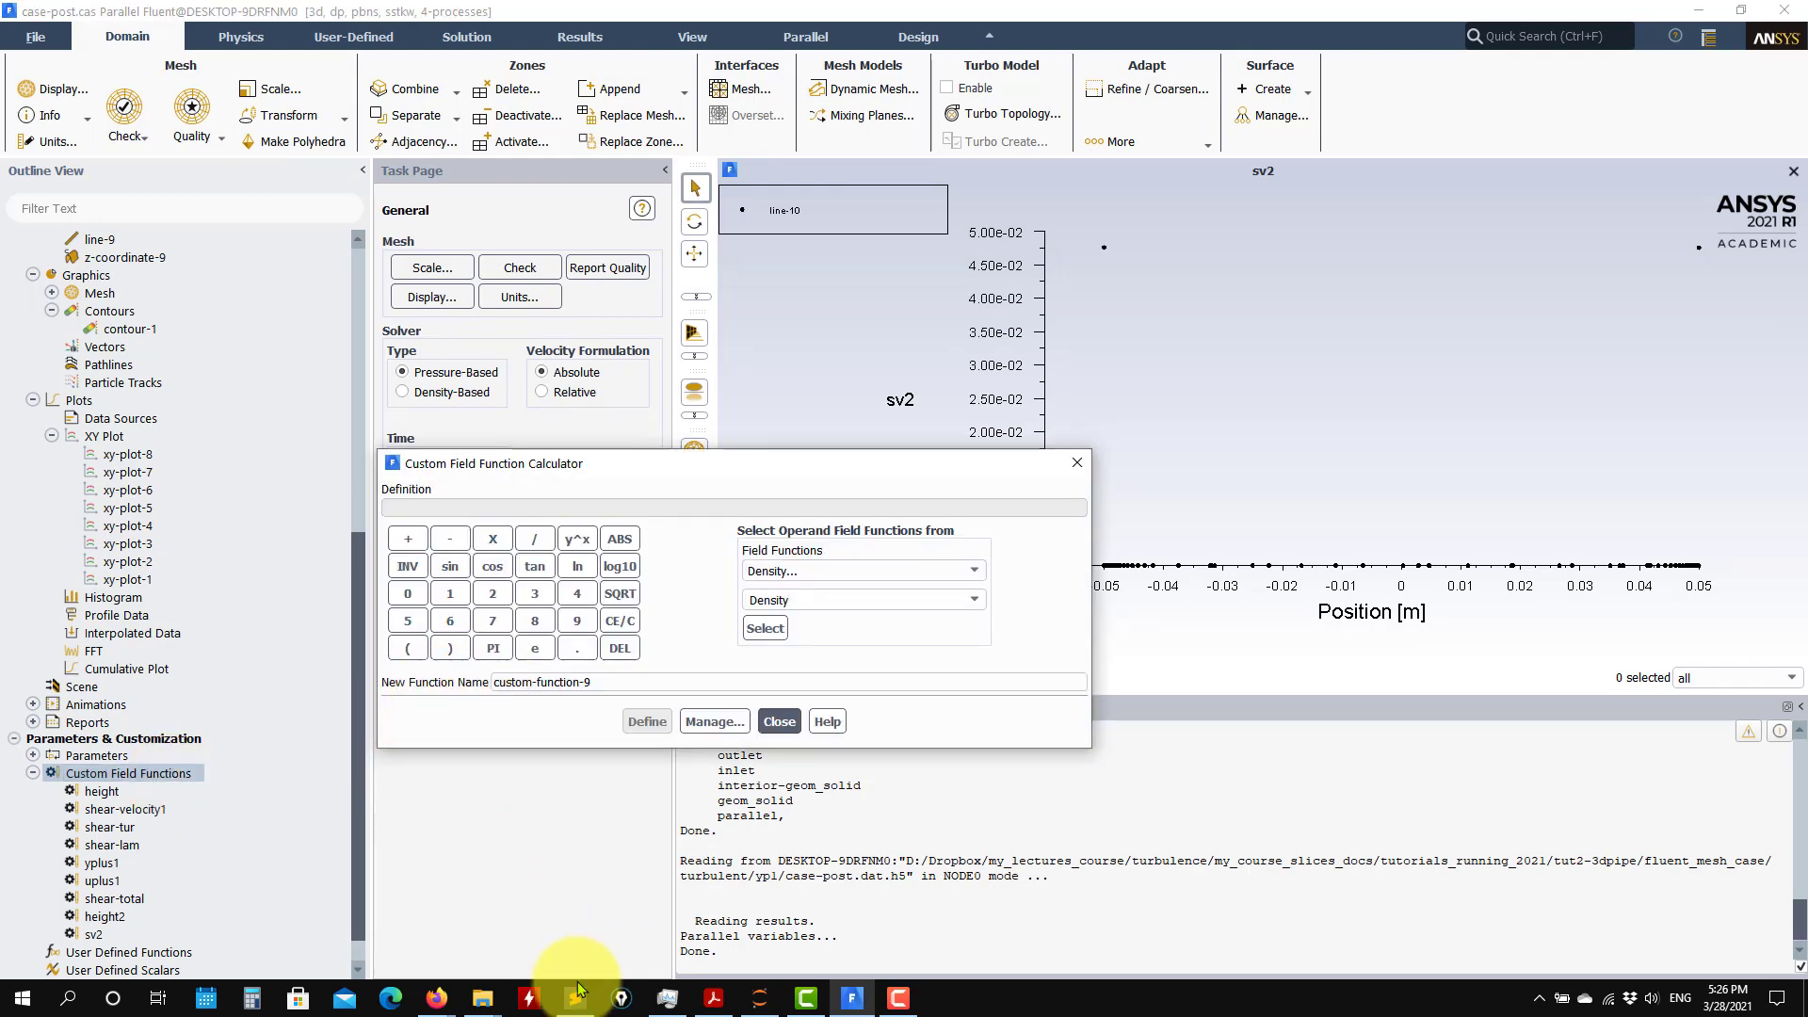
pyautogui.click(713, 998)
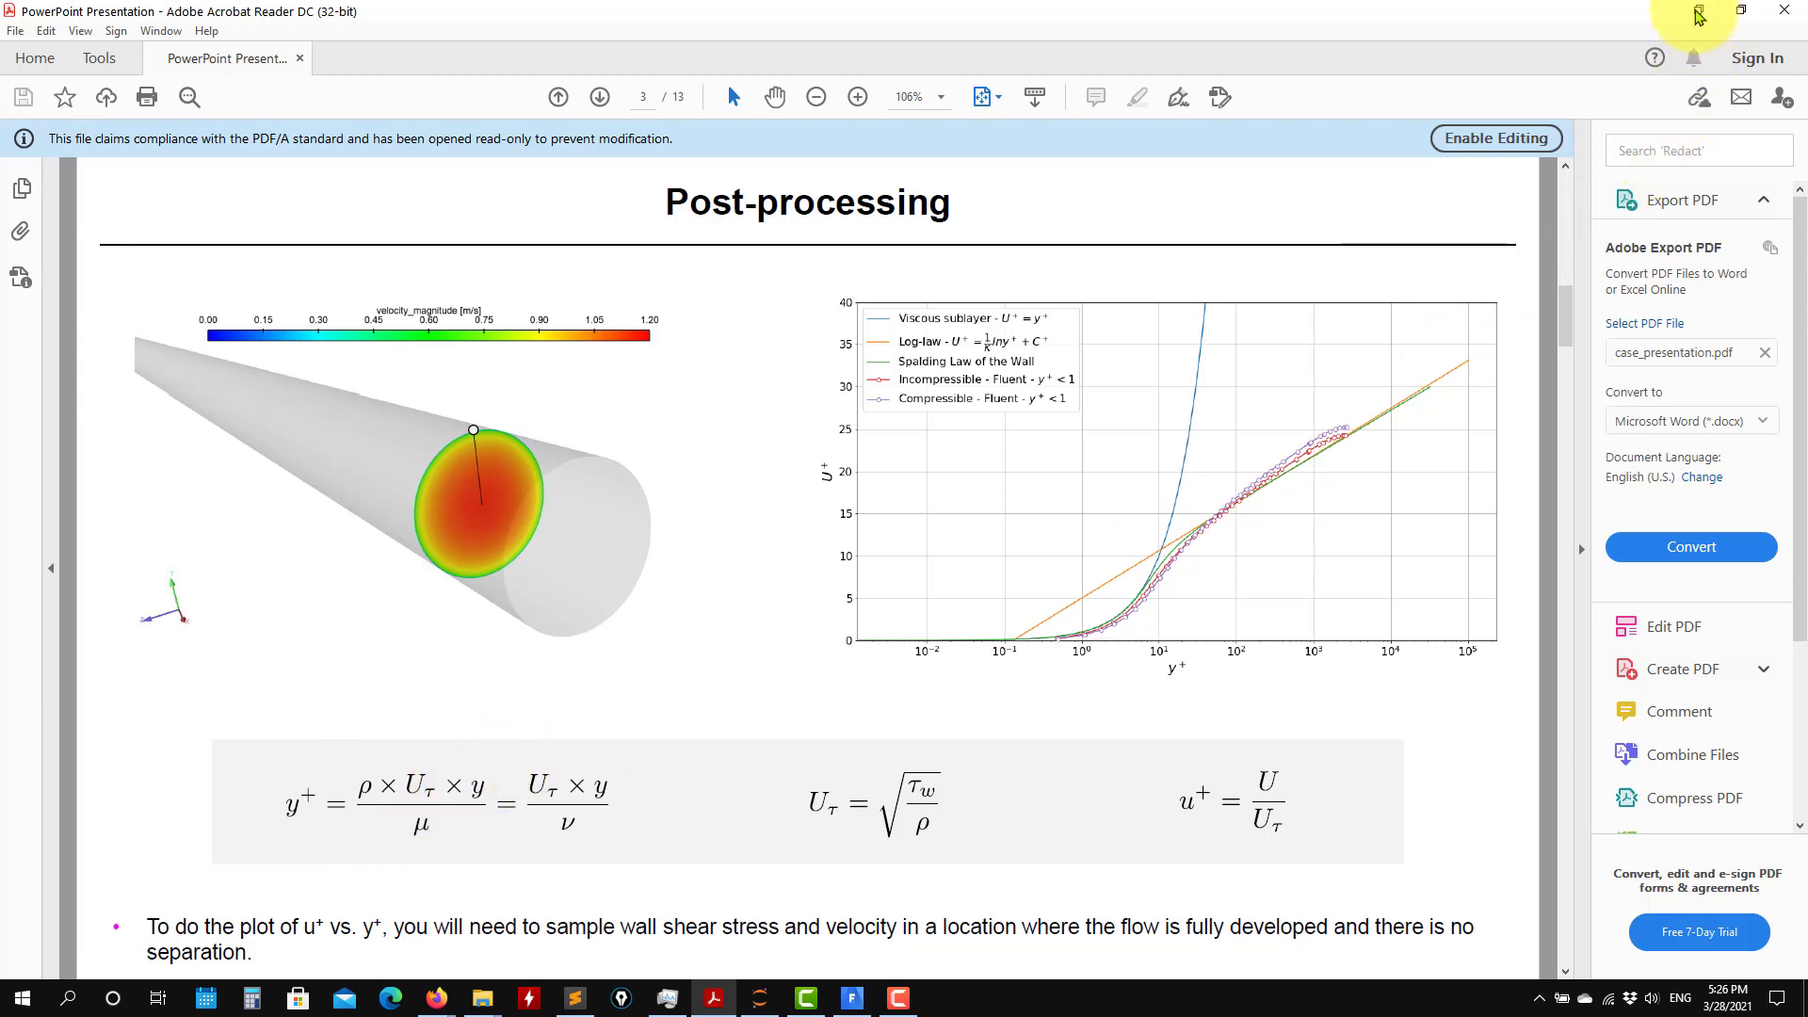
pyautogui.click(1699, 10)
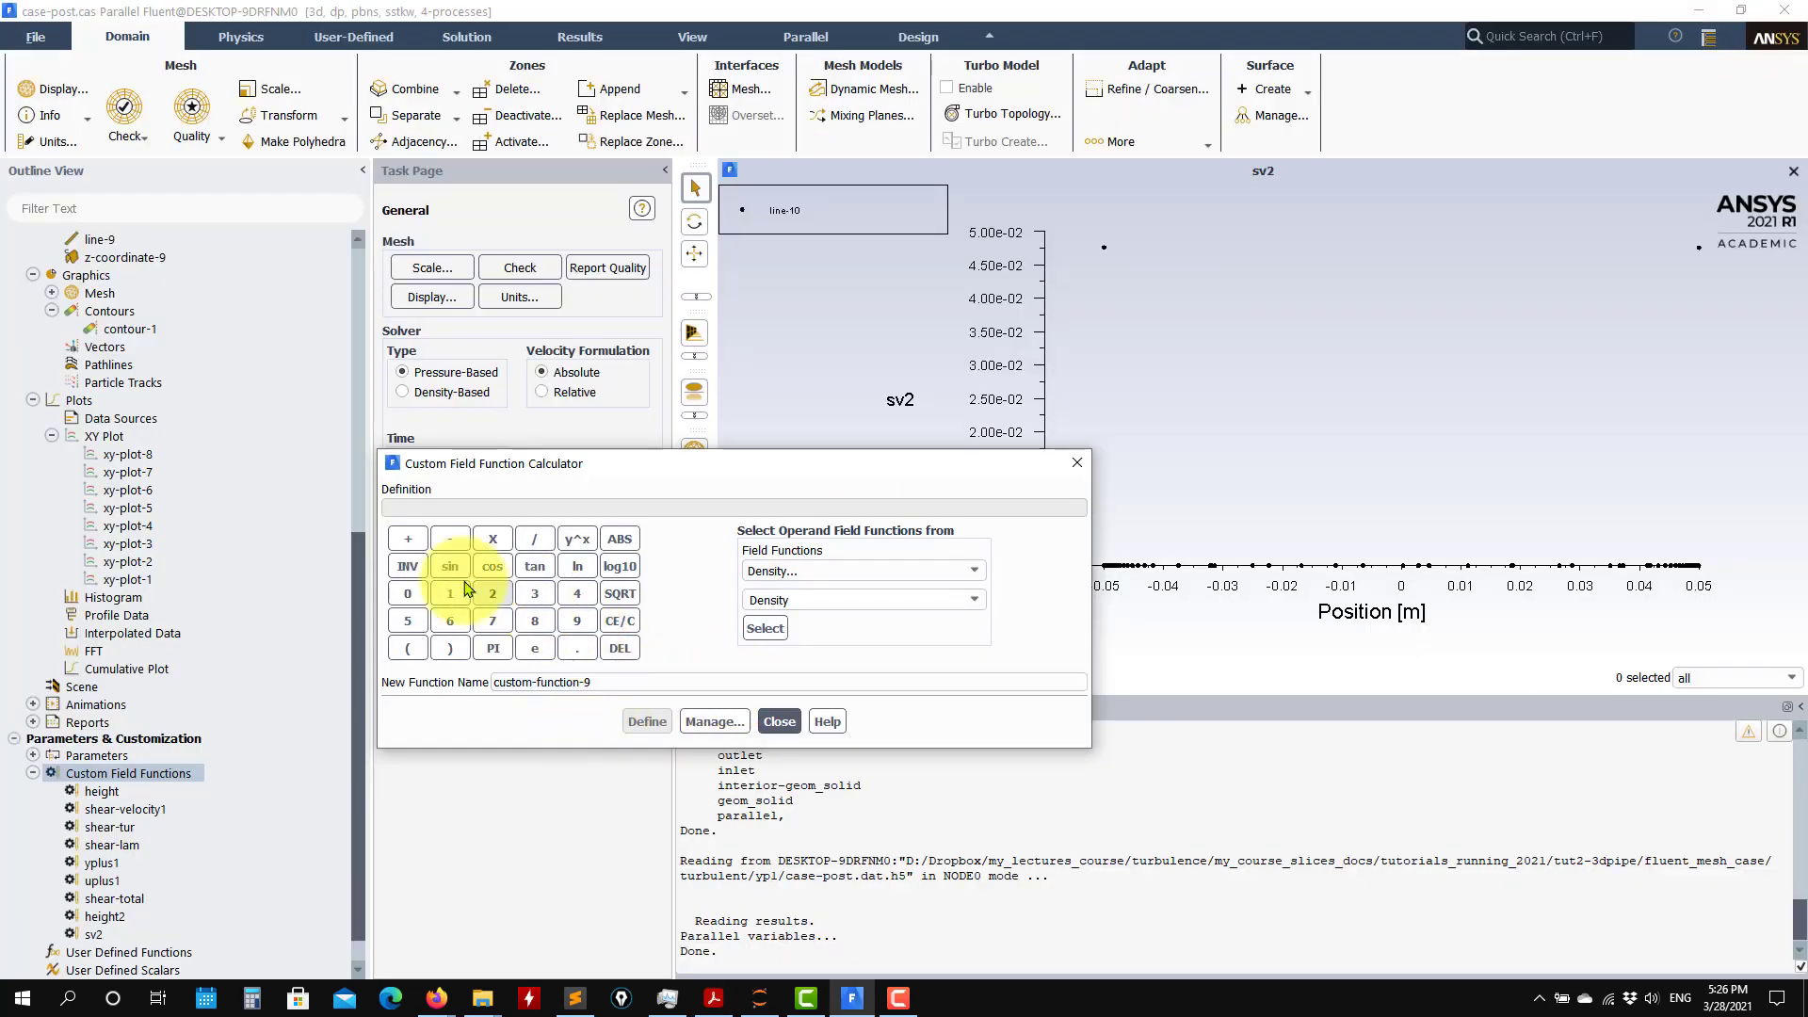
# - Begin the function definition with "(density *" and switch the operand category to Custom Field Functions
pyautogui.click(408, 649)
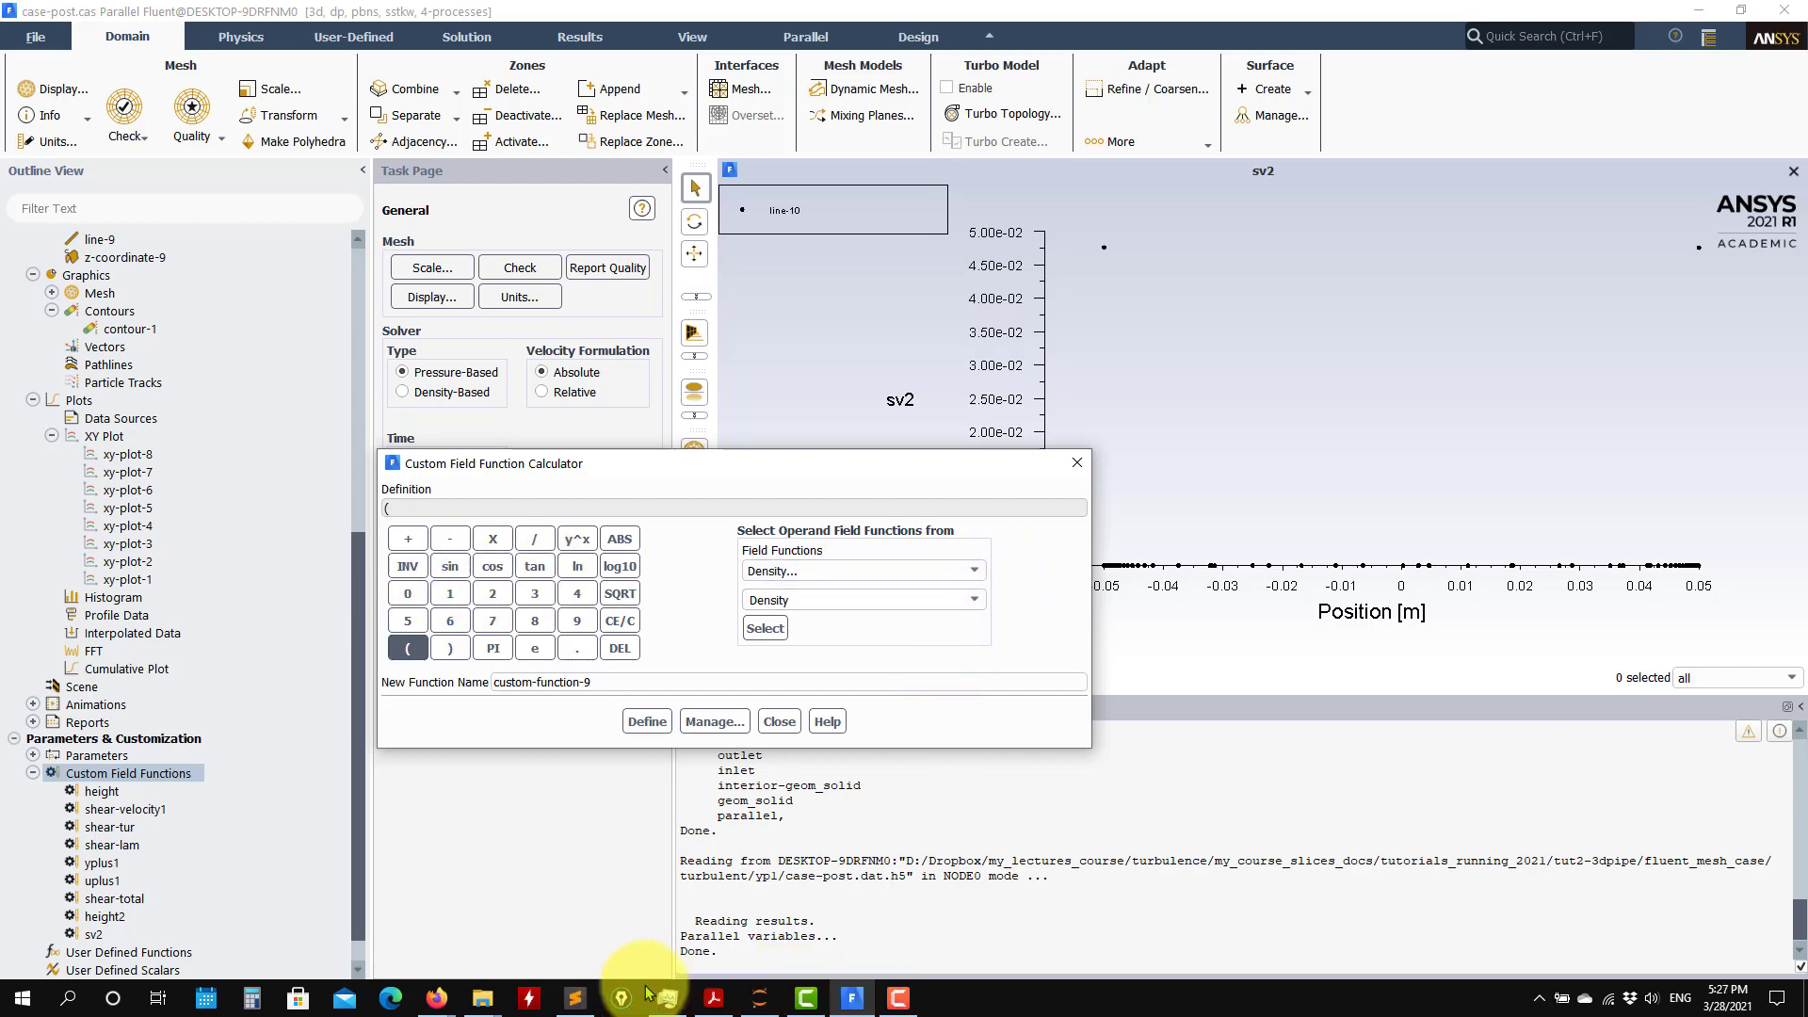
pyautogui.click(708, 999)
pyautogui.click(708, 999)
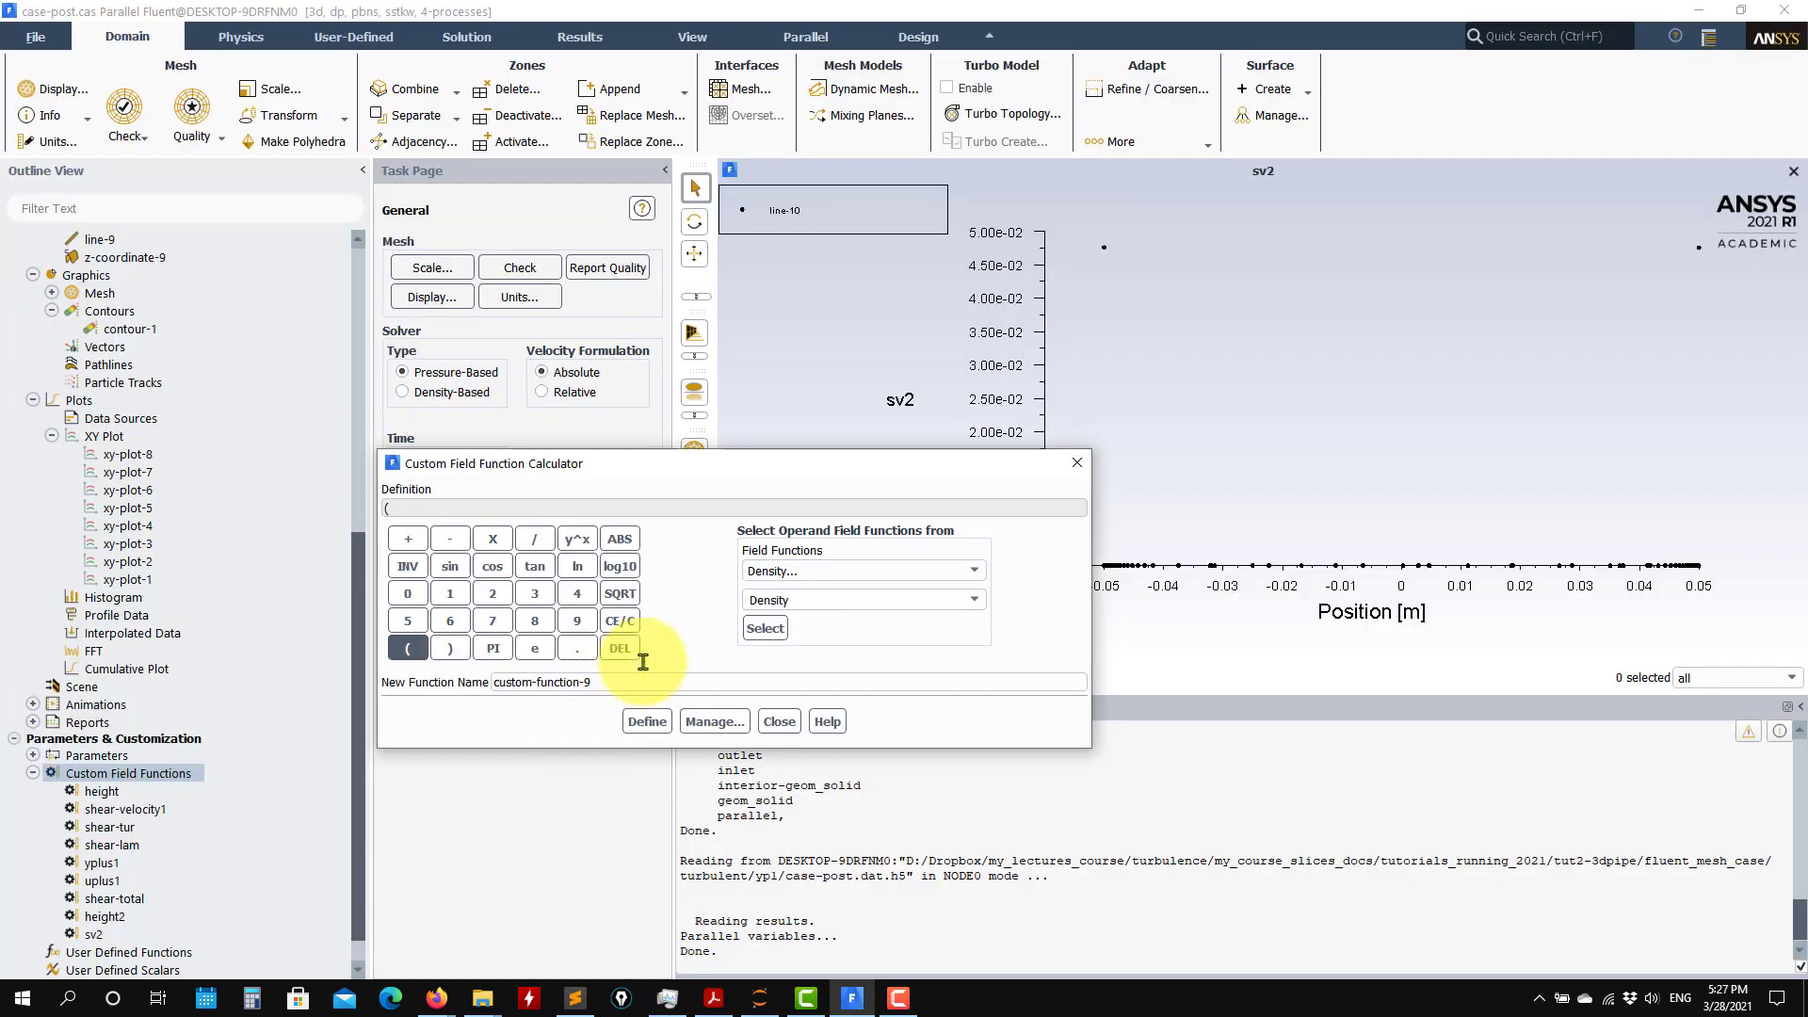
pyautogui.click(764, 628)
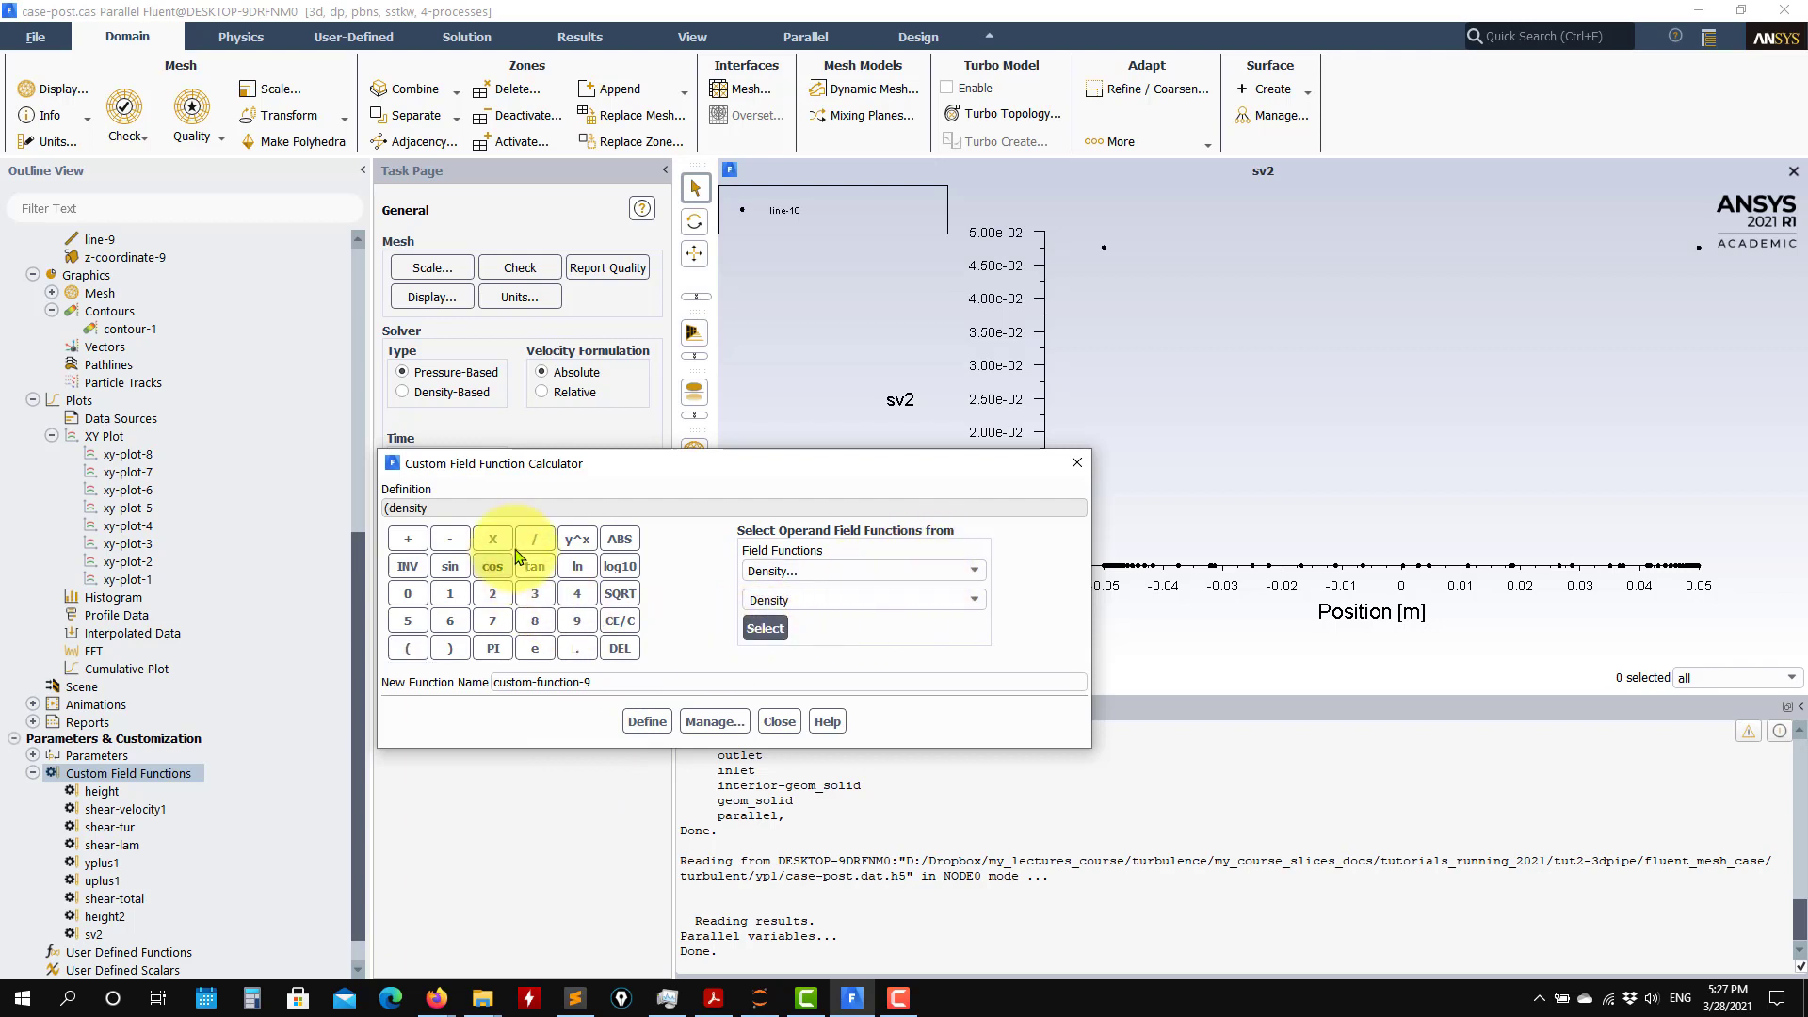
pyautogui.click(852, 571)
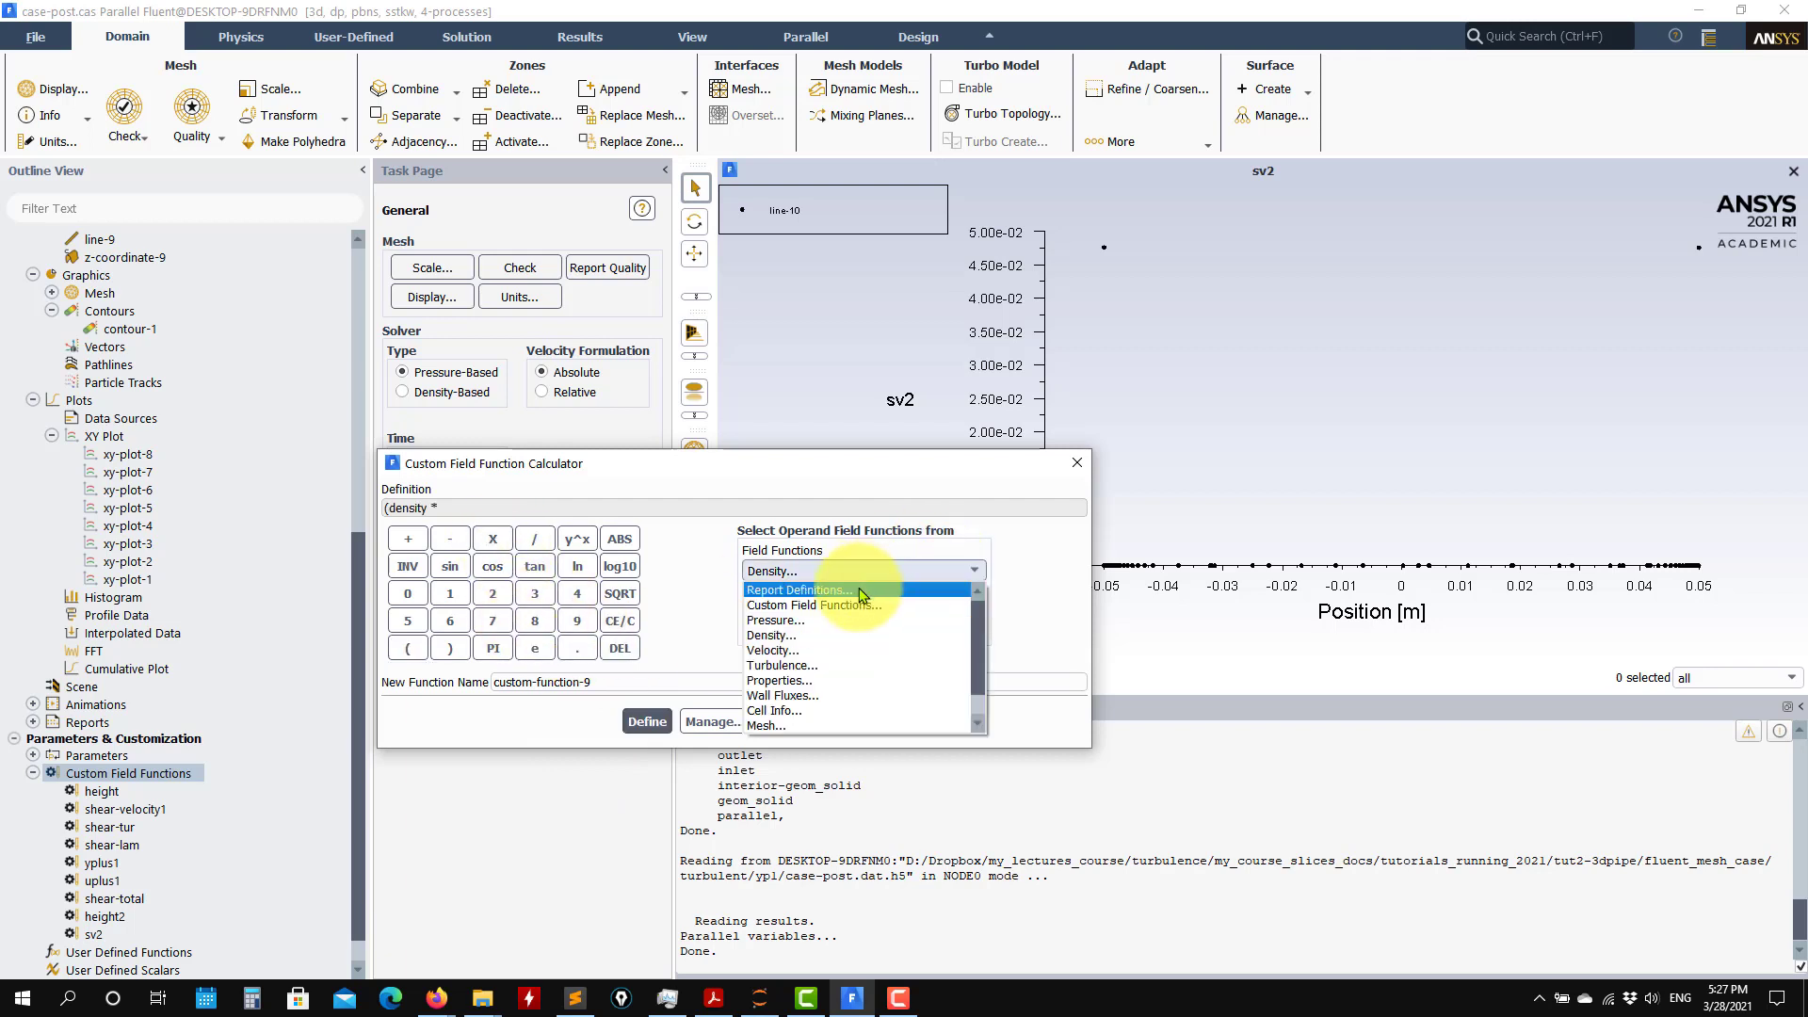
pyautogui.click(859, 607)
pyautogui.click(970, 600)
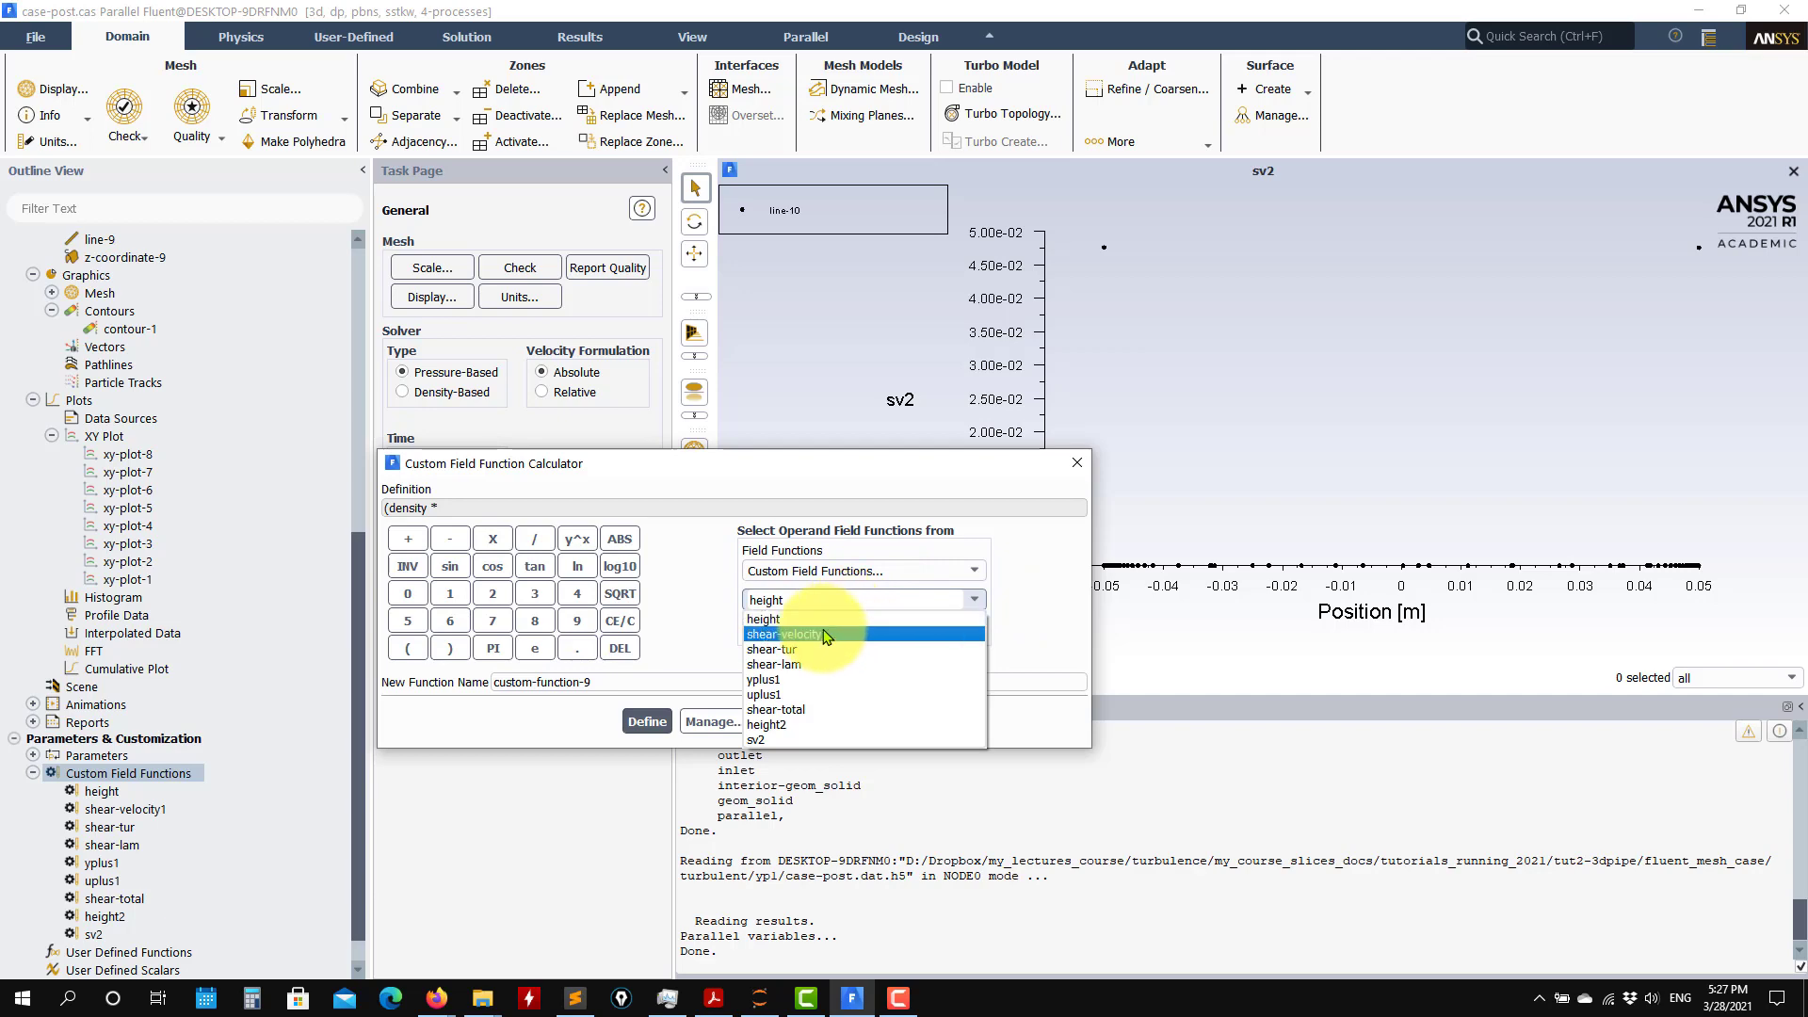
pyautogui.click(679, 550)
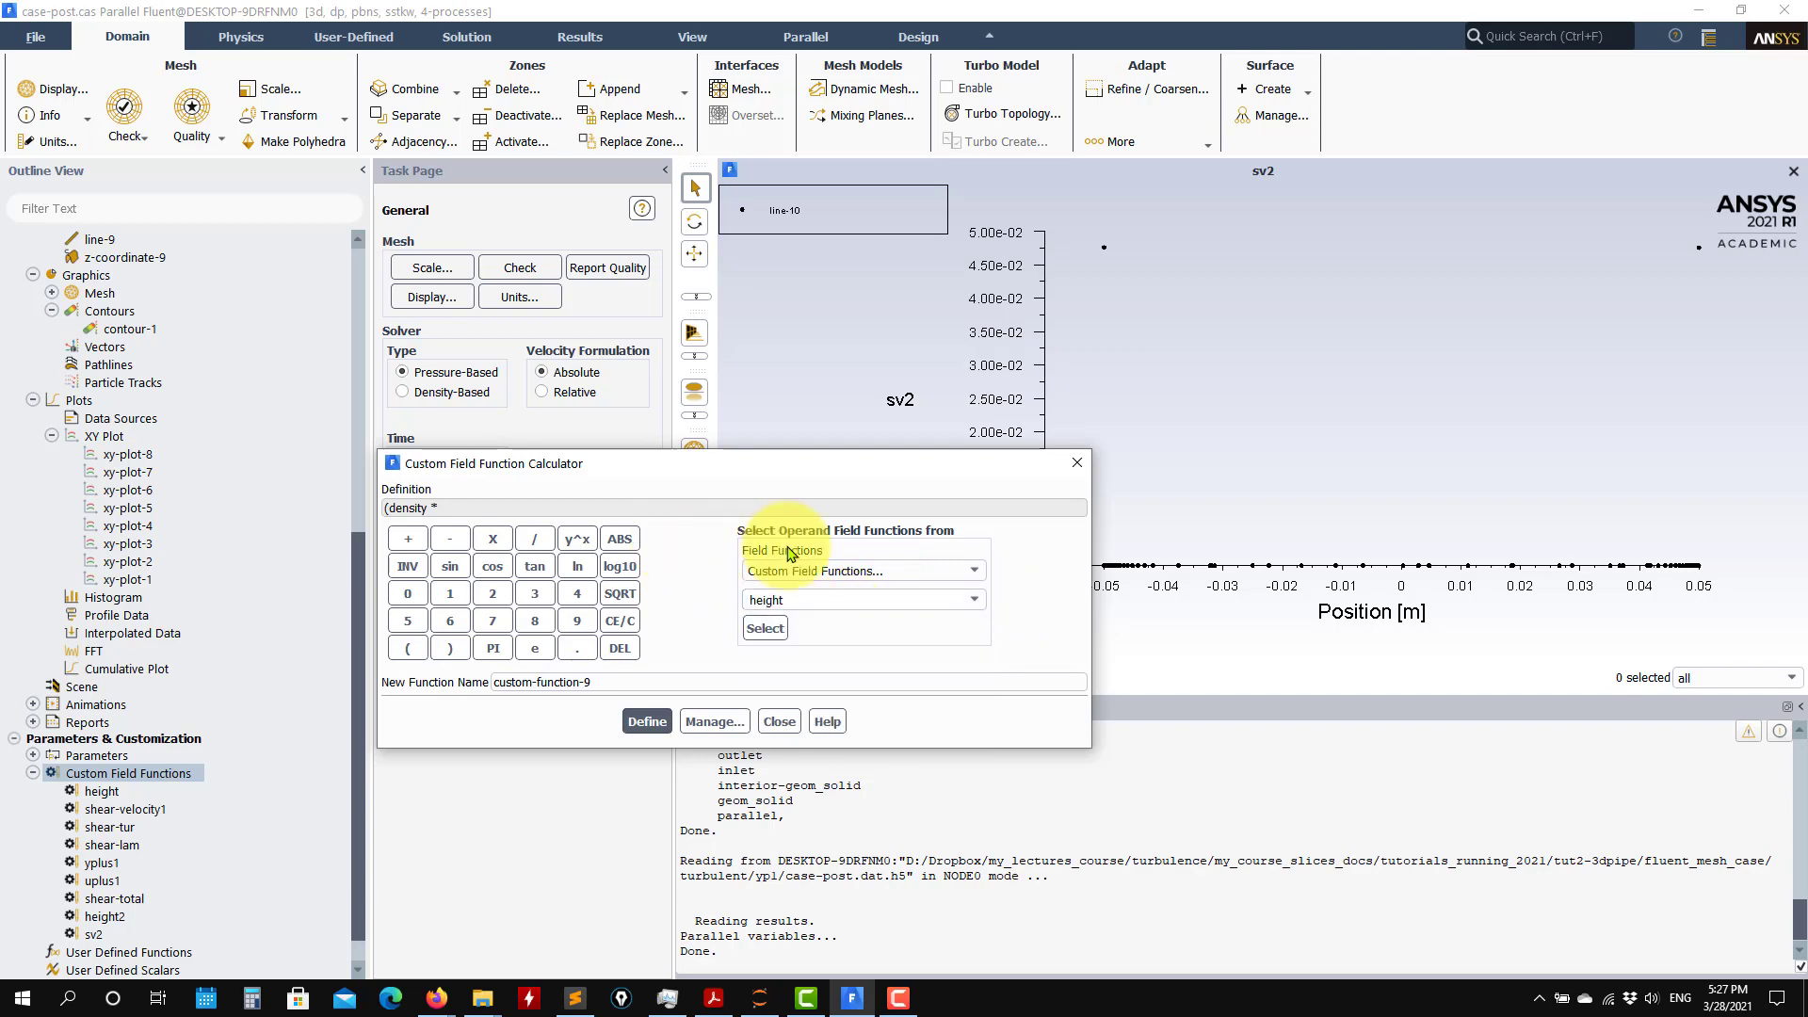
# - Switch to Sublime Text, highlight the sv2 wall value at position -0.05 in the test file and move the window beside the calculator
pyautogui.click(574, 998)
pyautogui.click(447, 322)
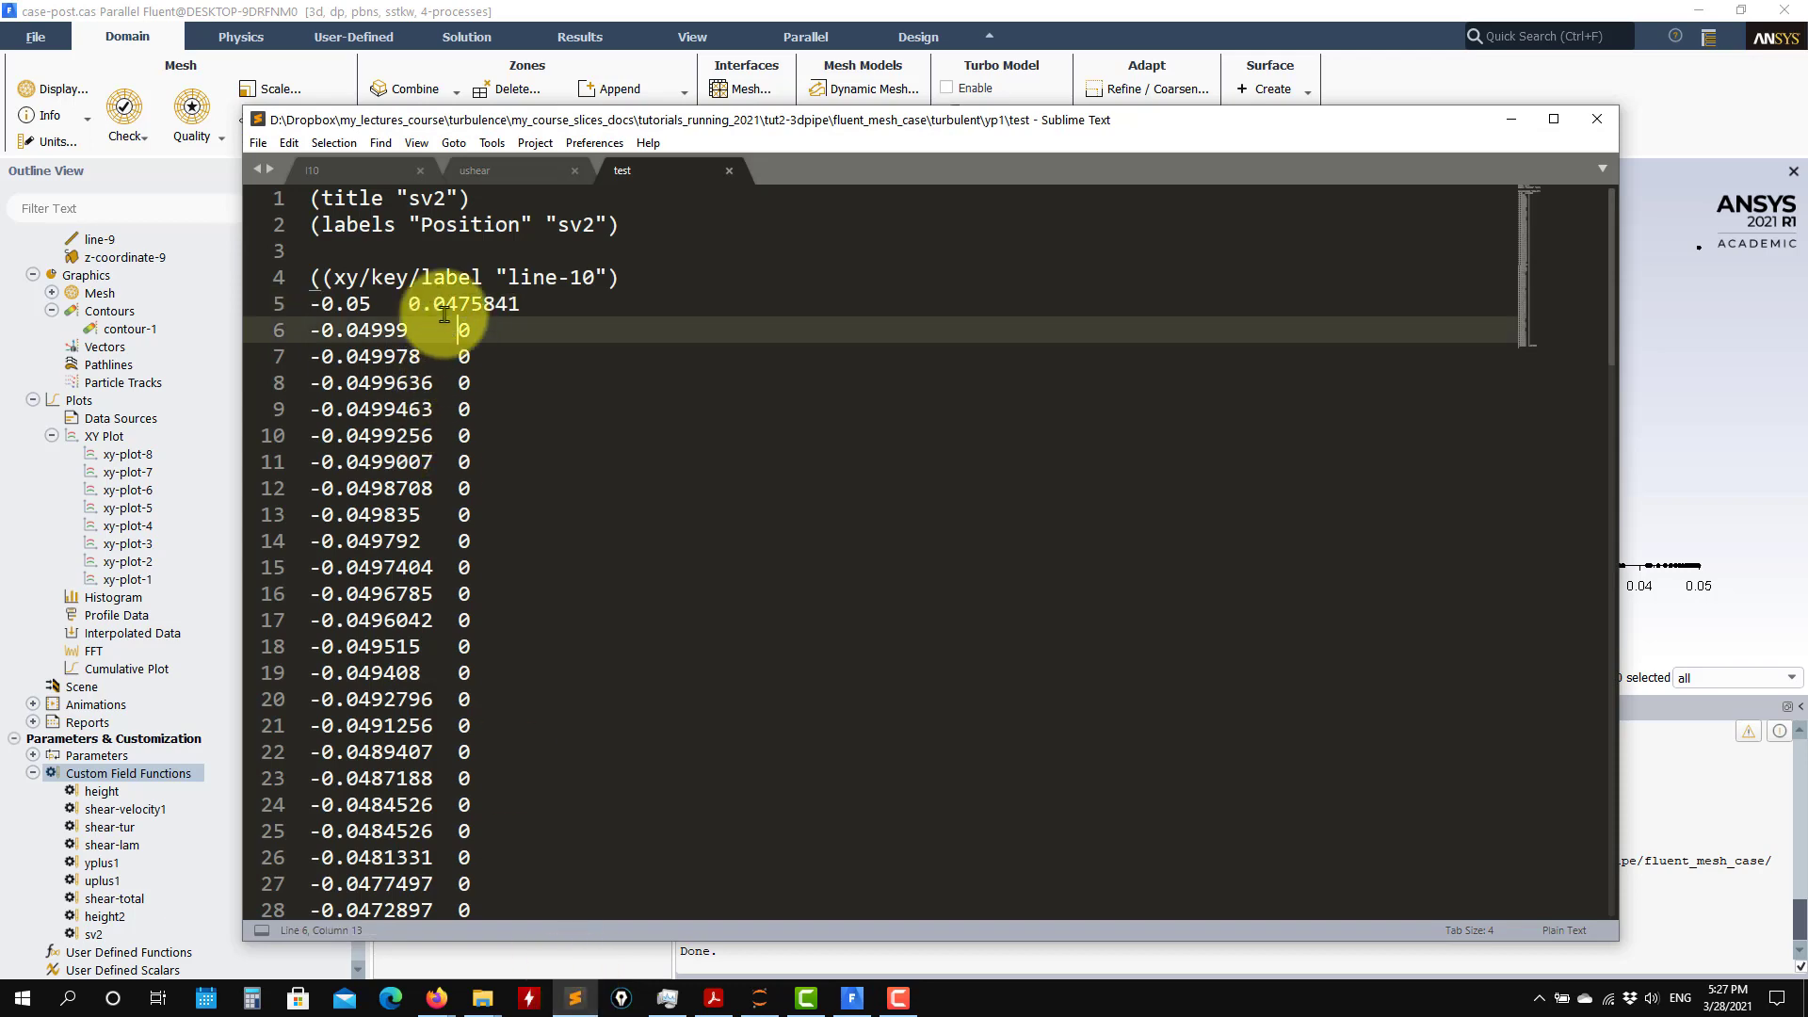
pyautogui.moveTo(410, 304); pyautogui.dragTo(521, 305)
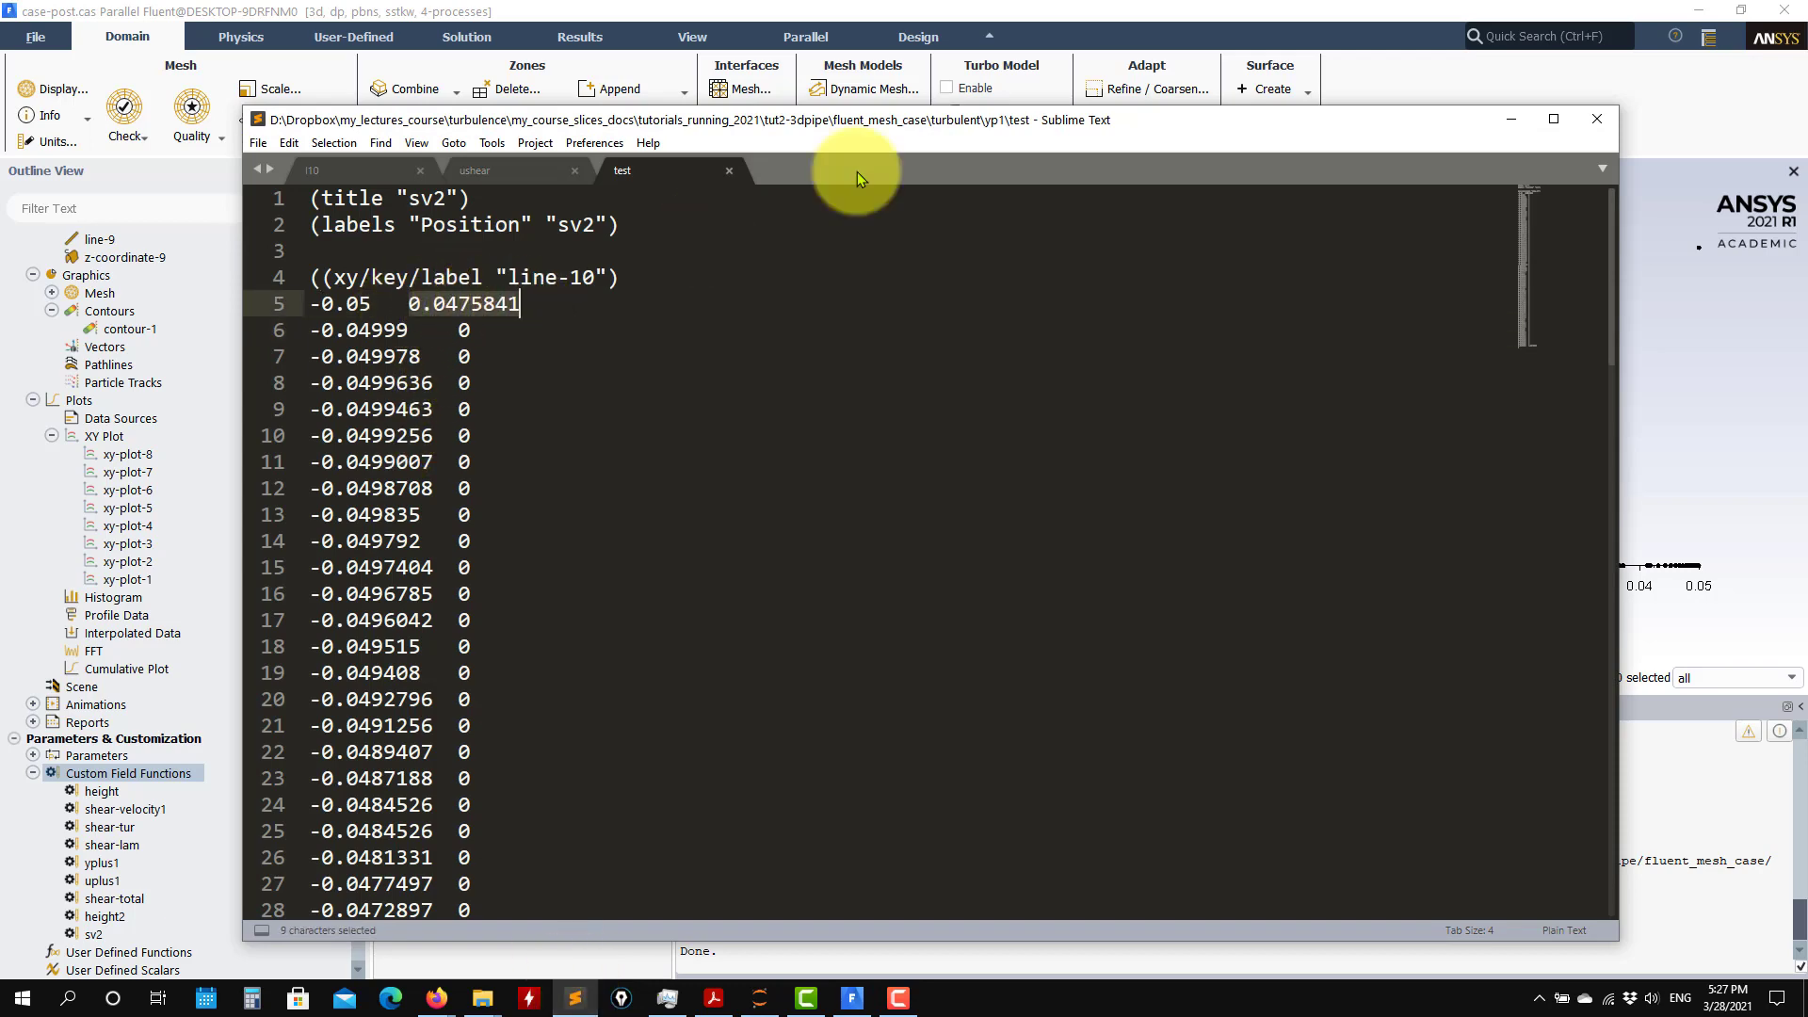
pyautogui.moveTo(909, 135); pyautogui.dragTo(1637, 132)
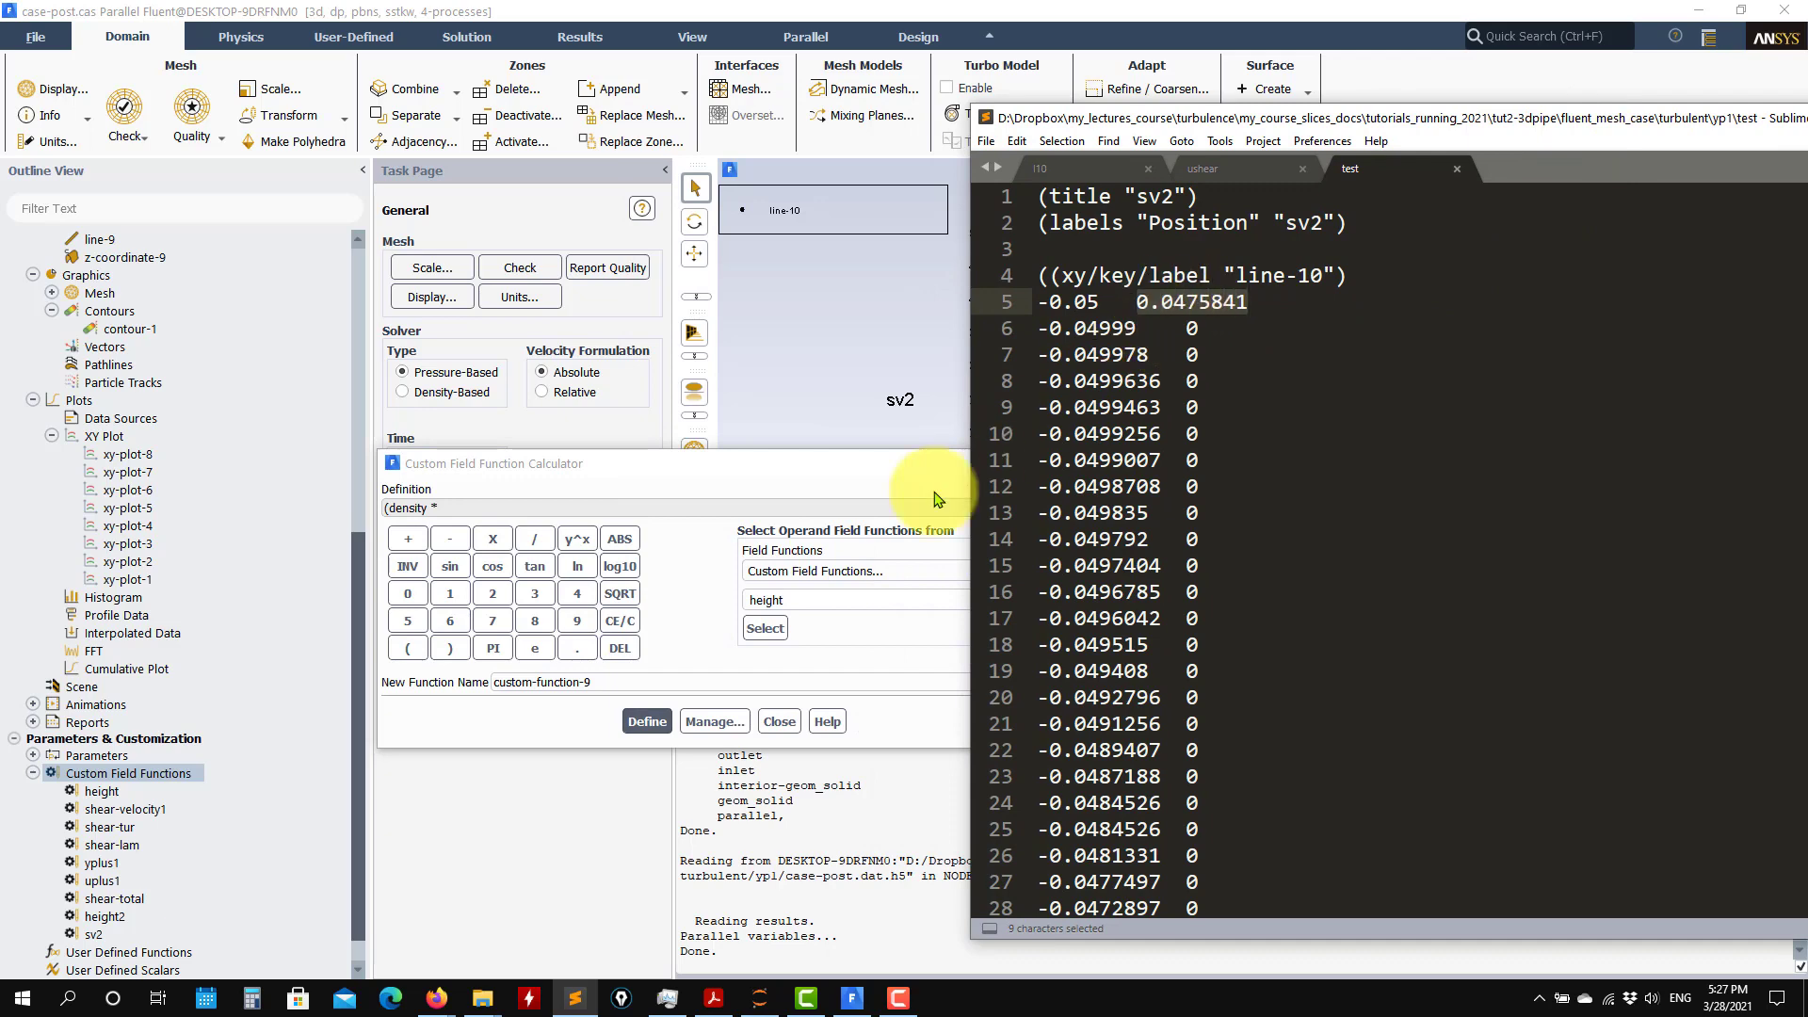
# - Add the wall shear velocity 0.0475841 to the definition after the density multiplication, checking the digits against the test file
pyautogui.click(391, 597)
pyautogui.click(574, 646)
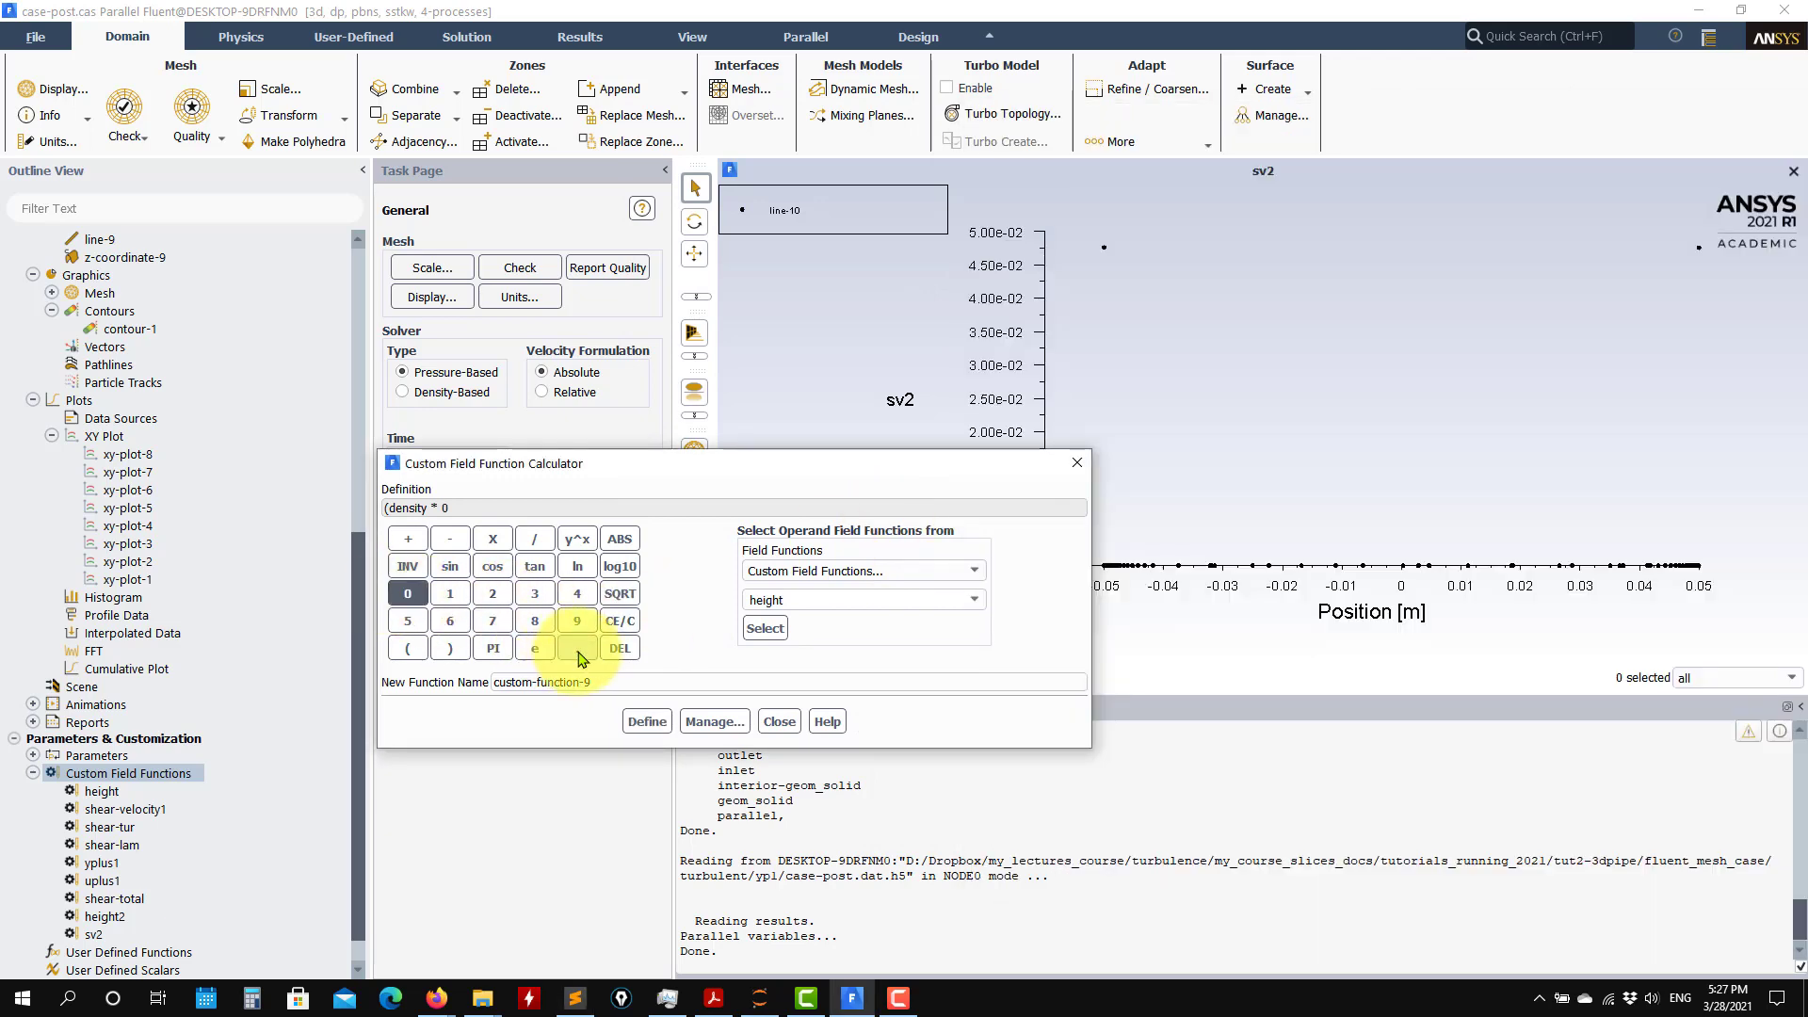
pyautogui.click(406, 599)
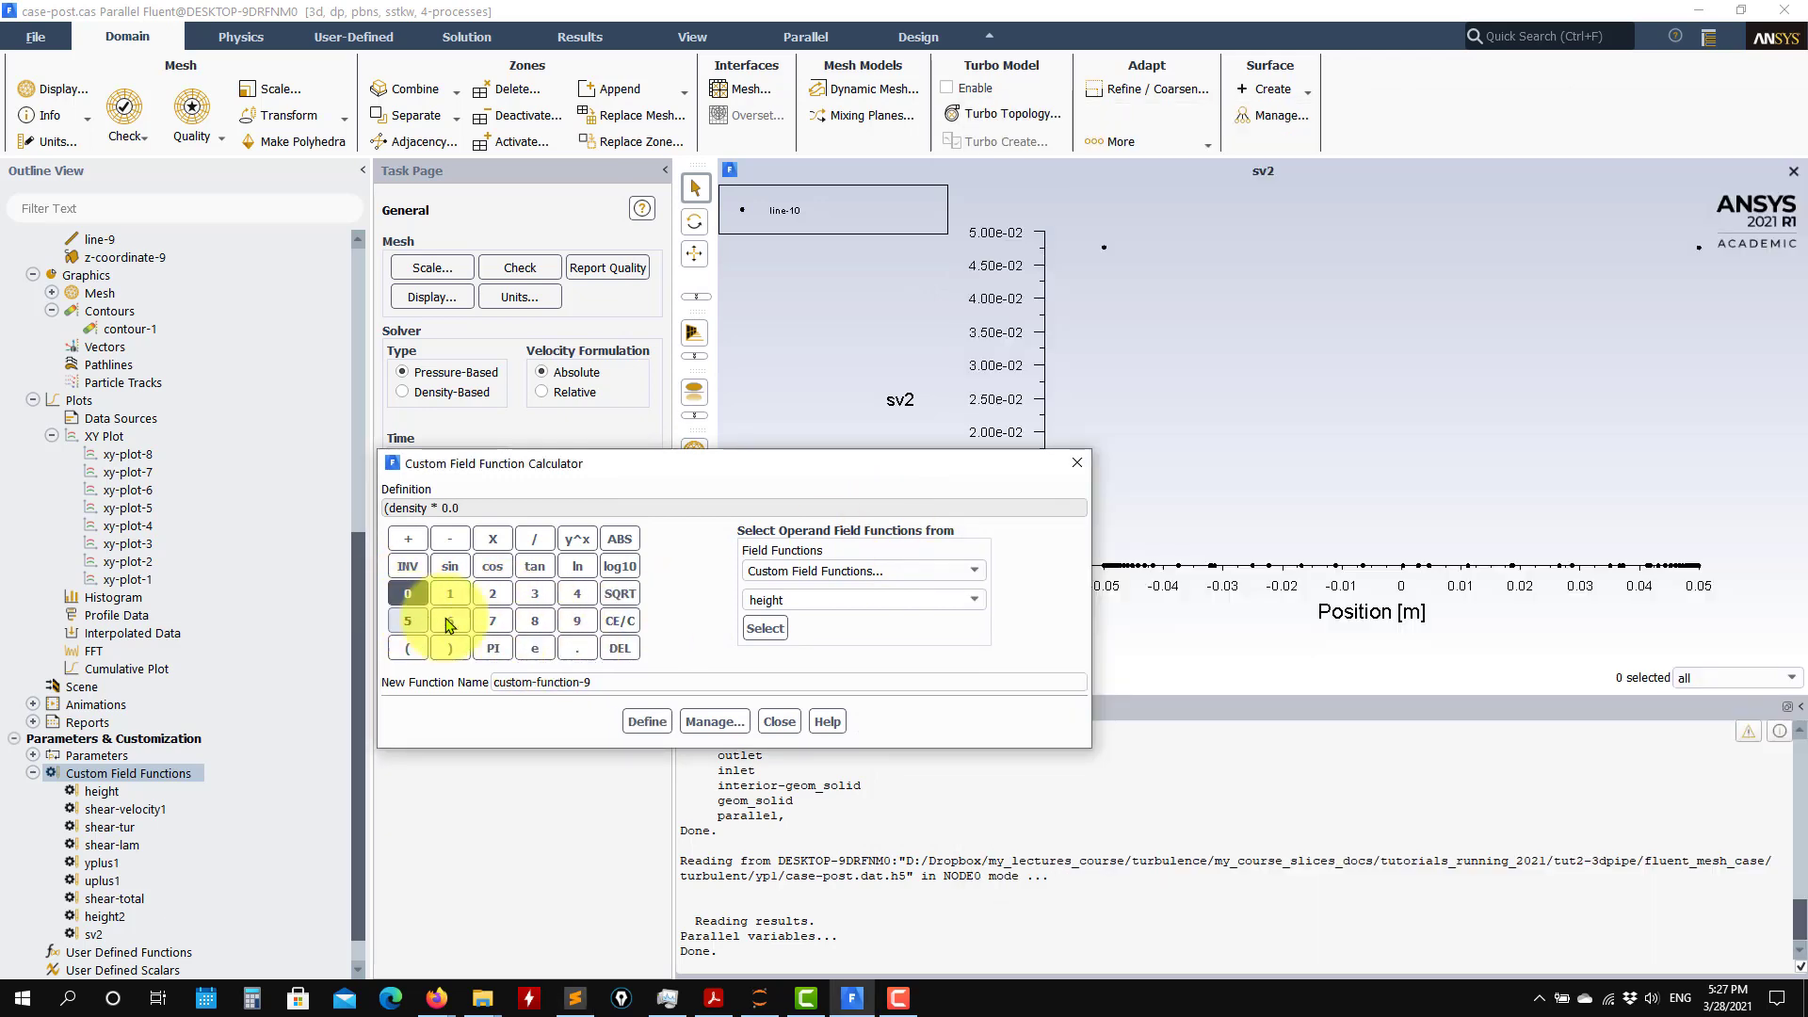
pyautogui.click(569, 601)
pyautogui.click(489, 622)
pyautogui.click(575, 998)
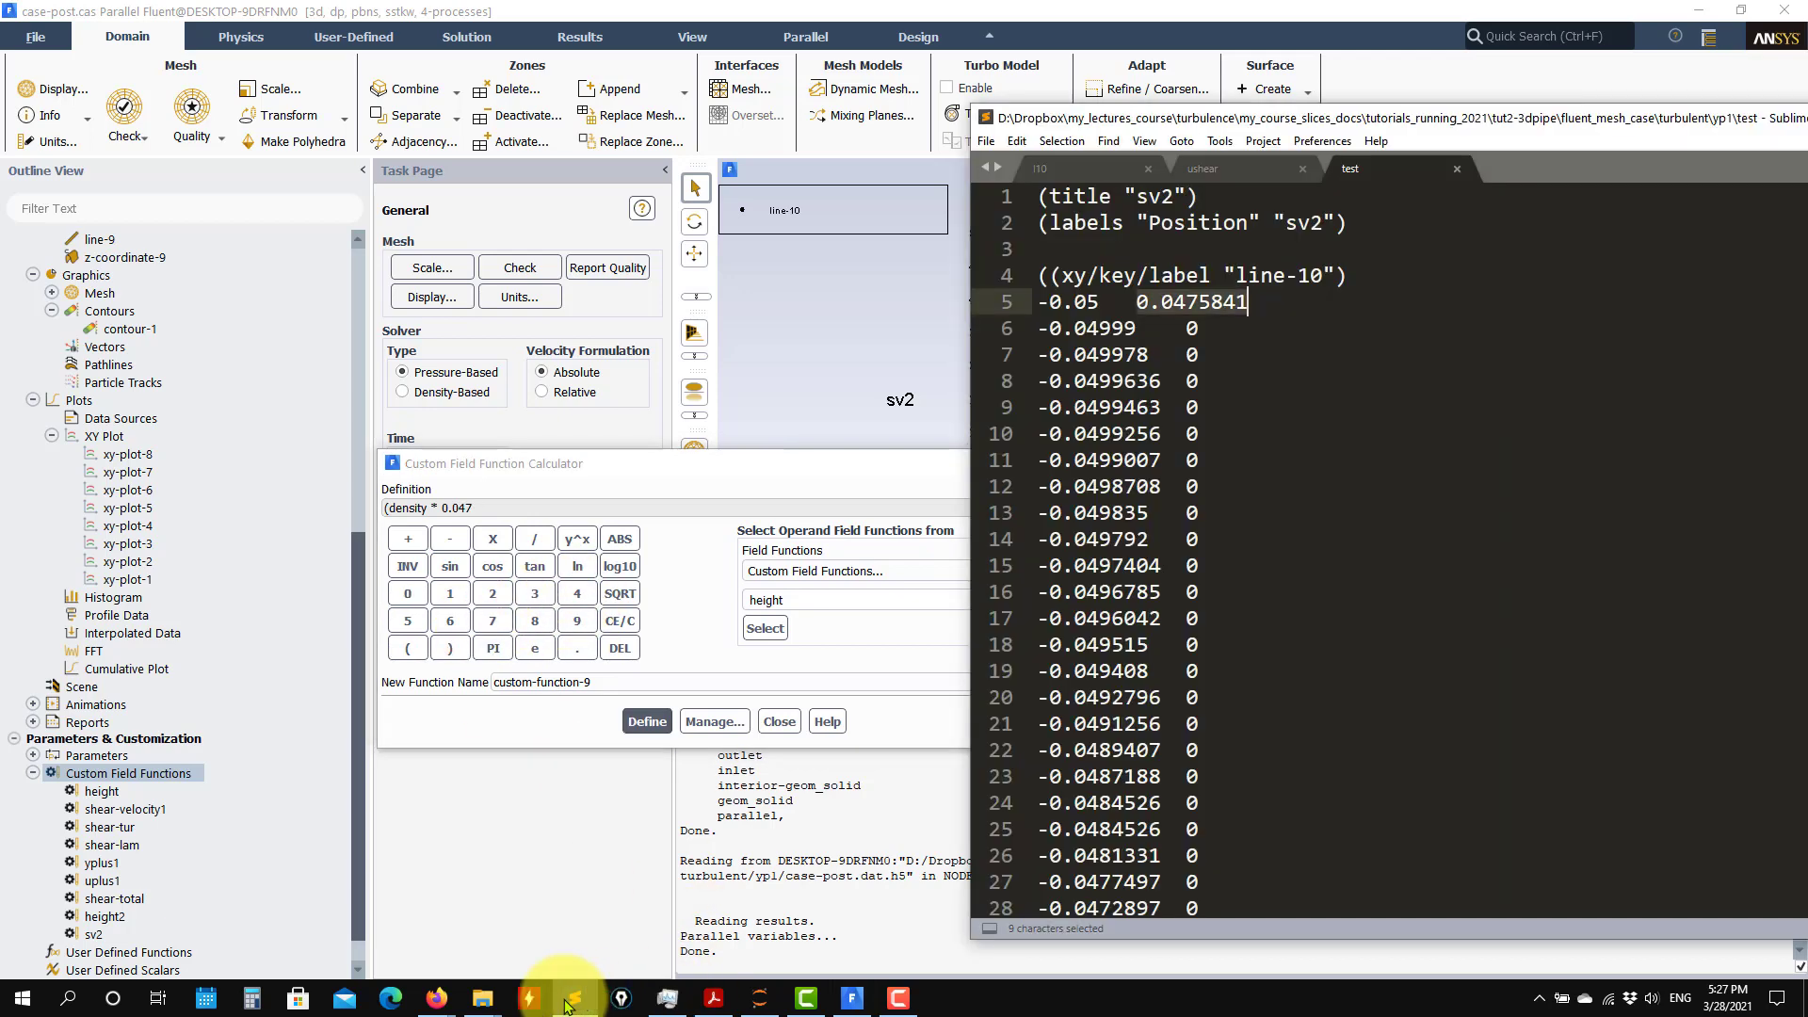
pyautogui.click(410, 622)
pyautogui.click(534, 620)
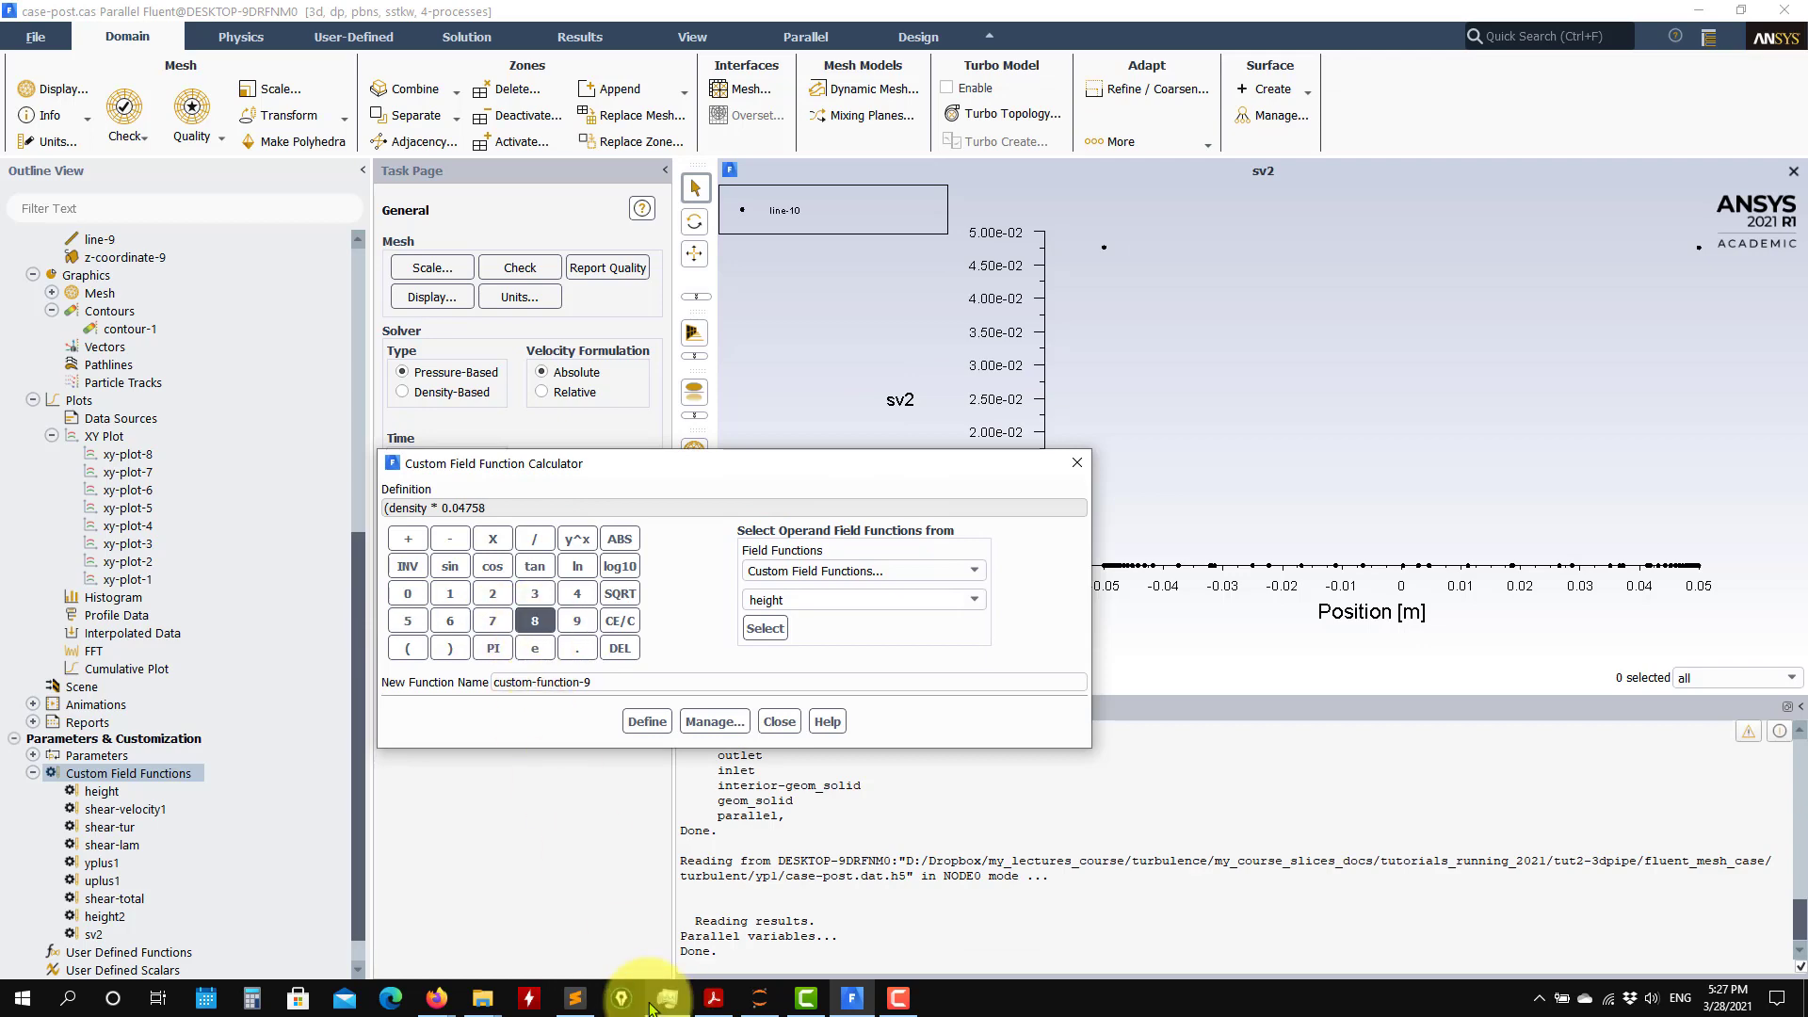
pyautogui.click(576, 1000)
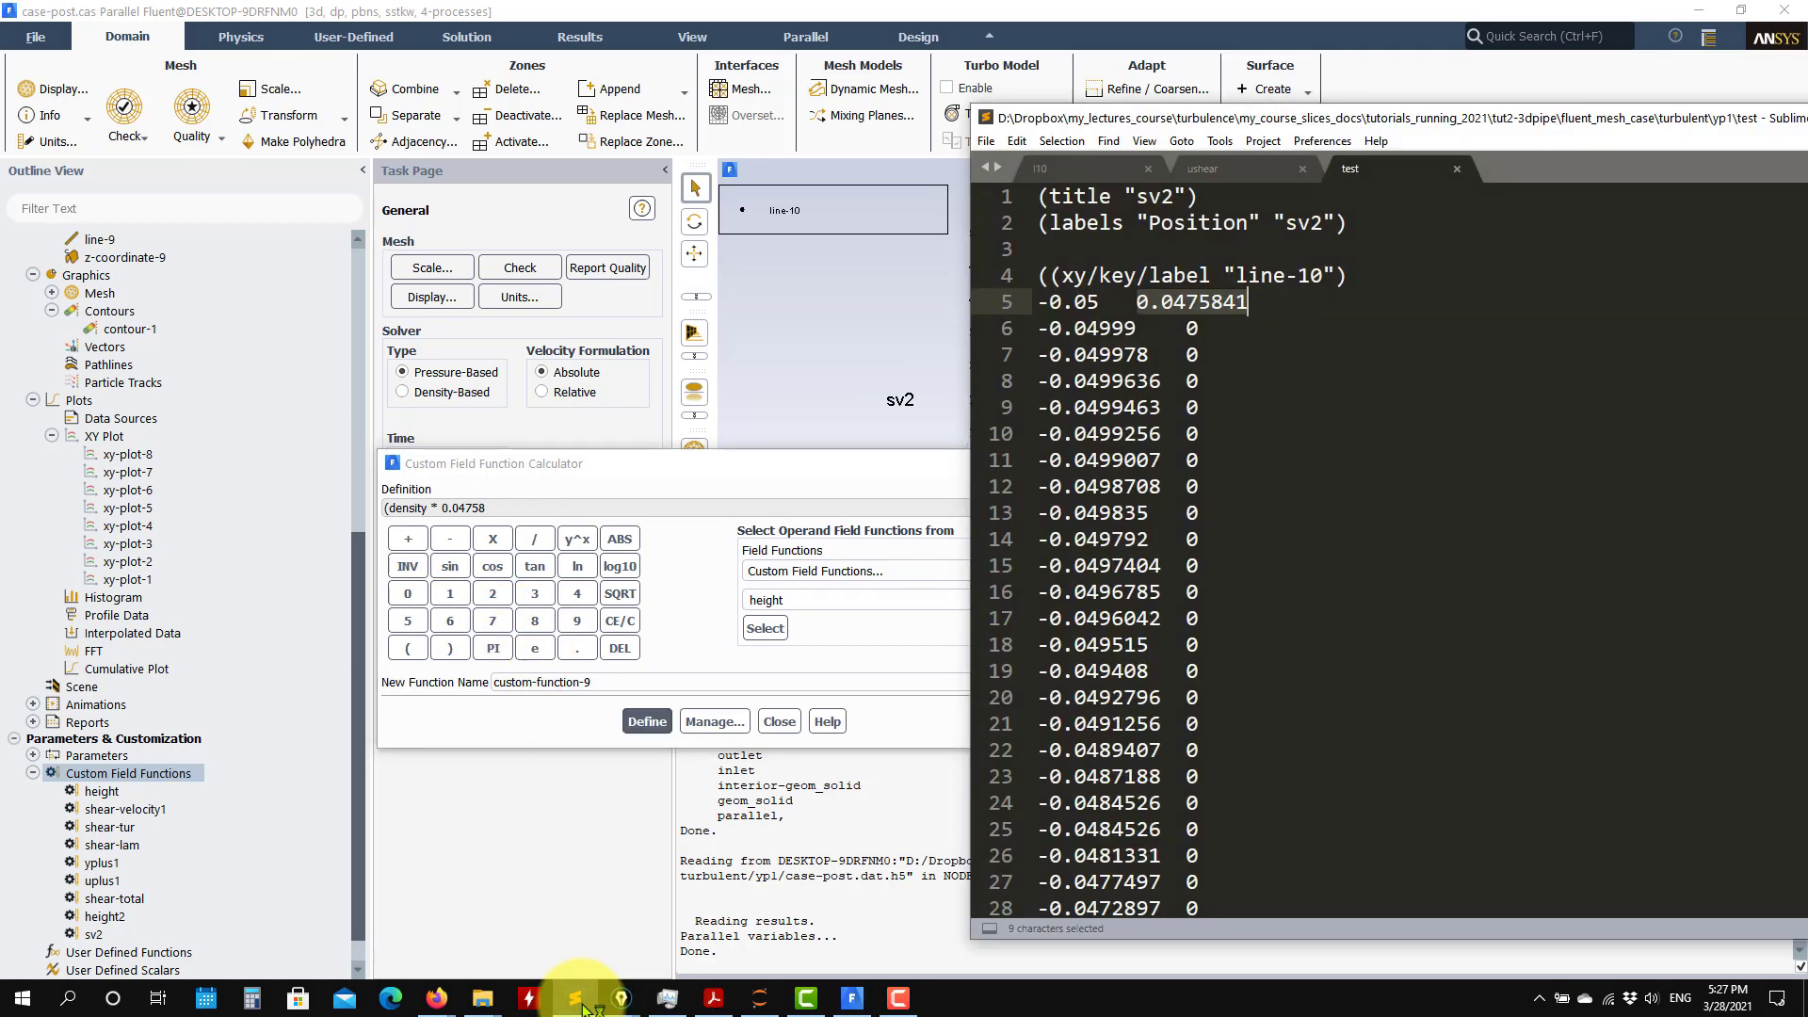
pyautogui.click(576, 1000)
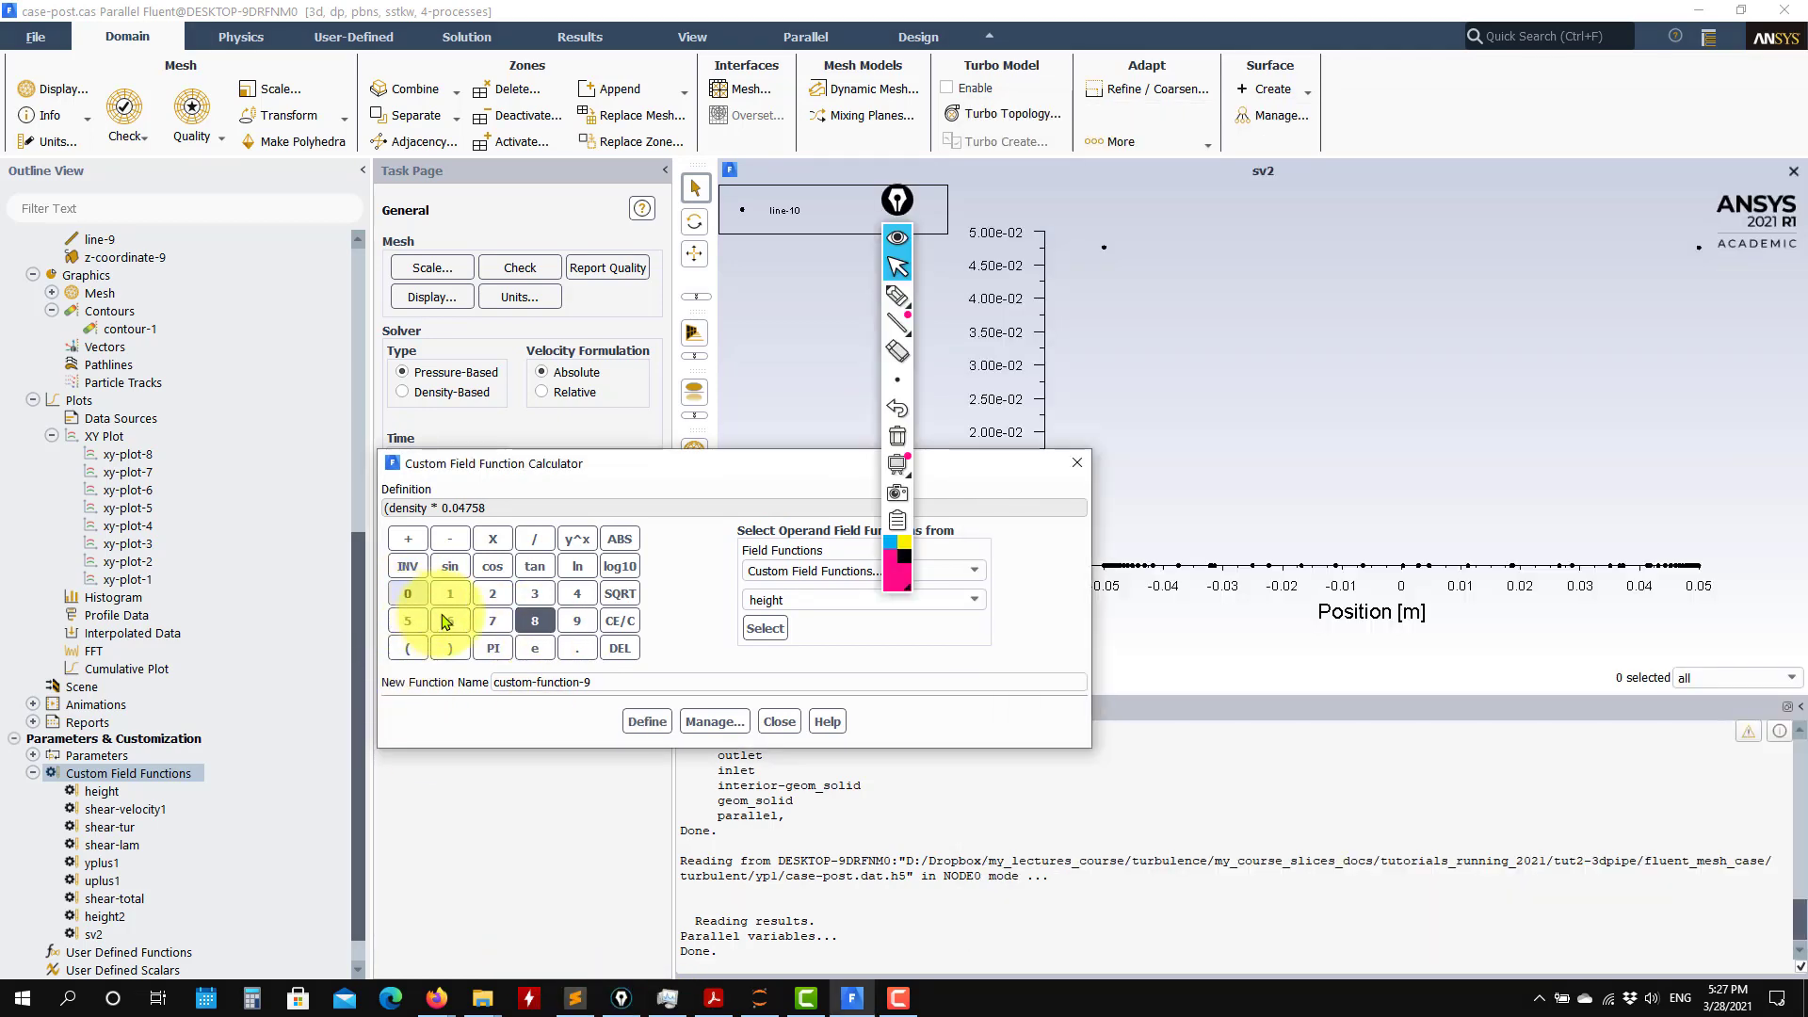
pyautogui.click(577, 596)
pyautogui.click(450, 594)
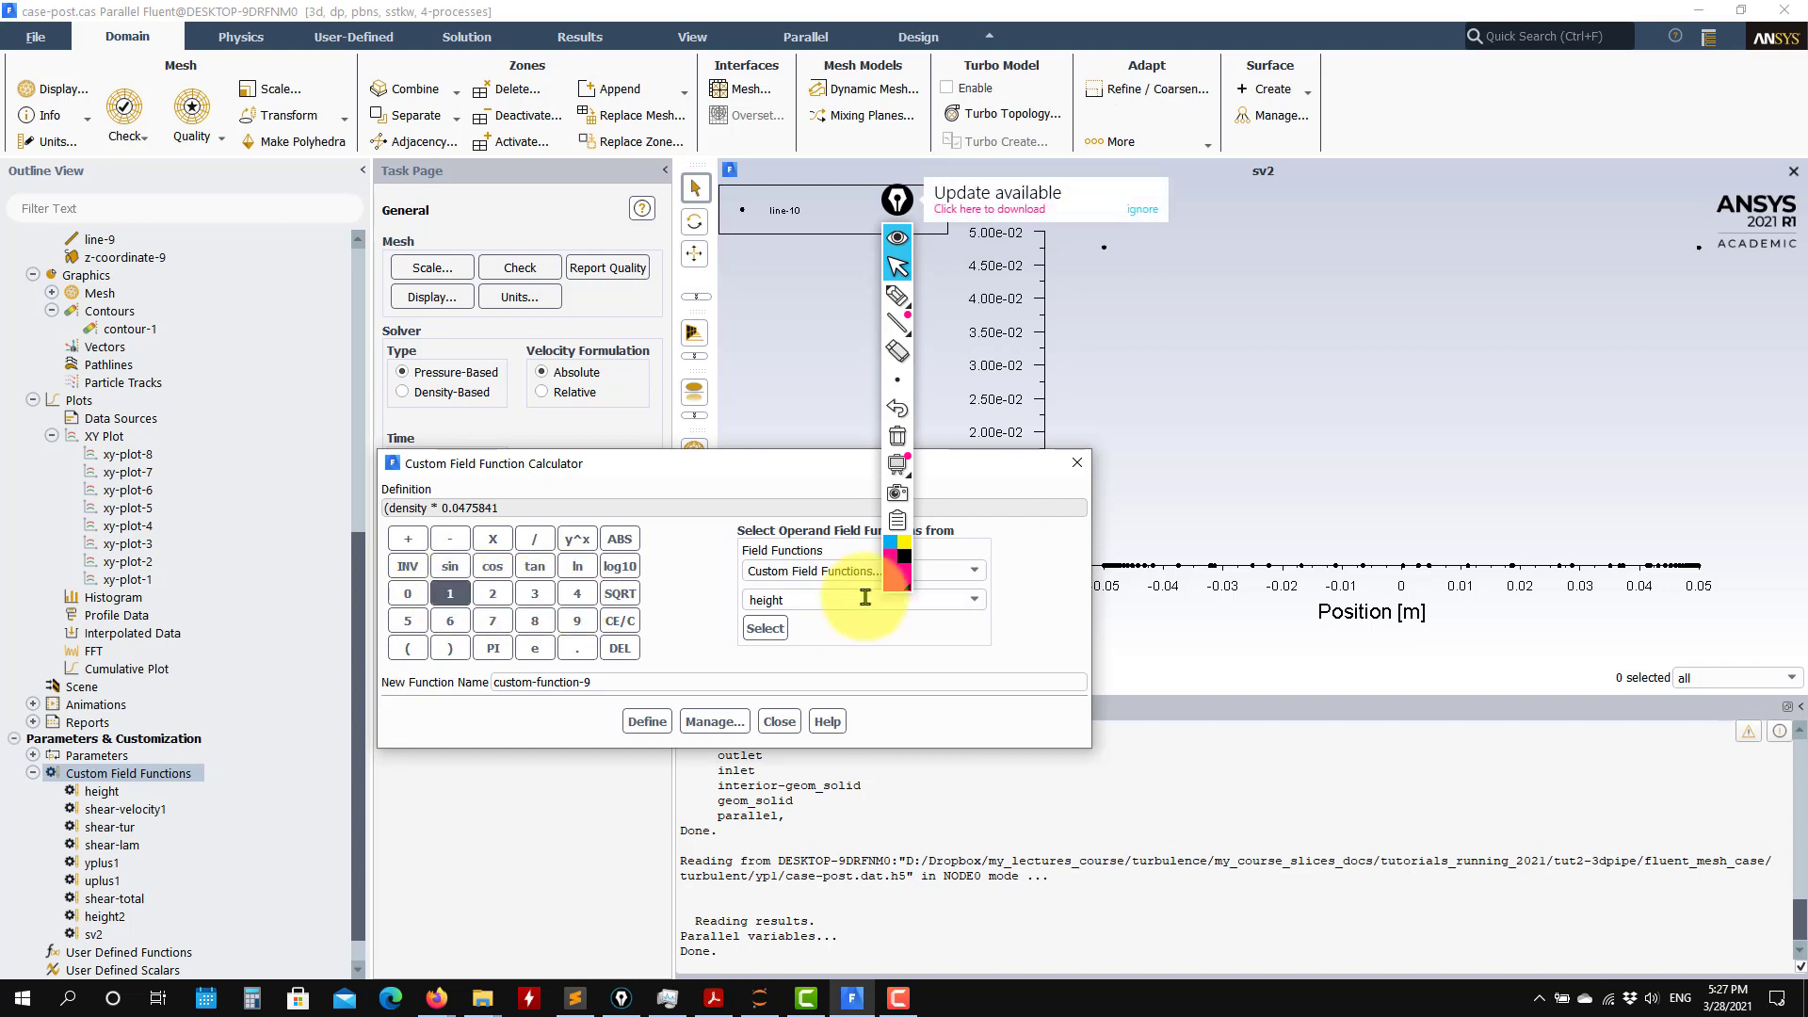
# - Quit the screen annotation tool that overlaps the function calculator
pyautogui.click(897, 438)
pyautogui.click(898, 490)
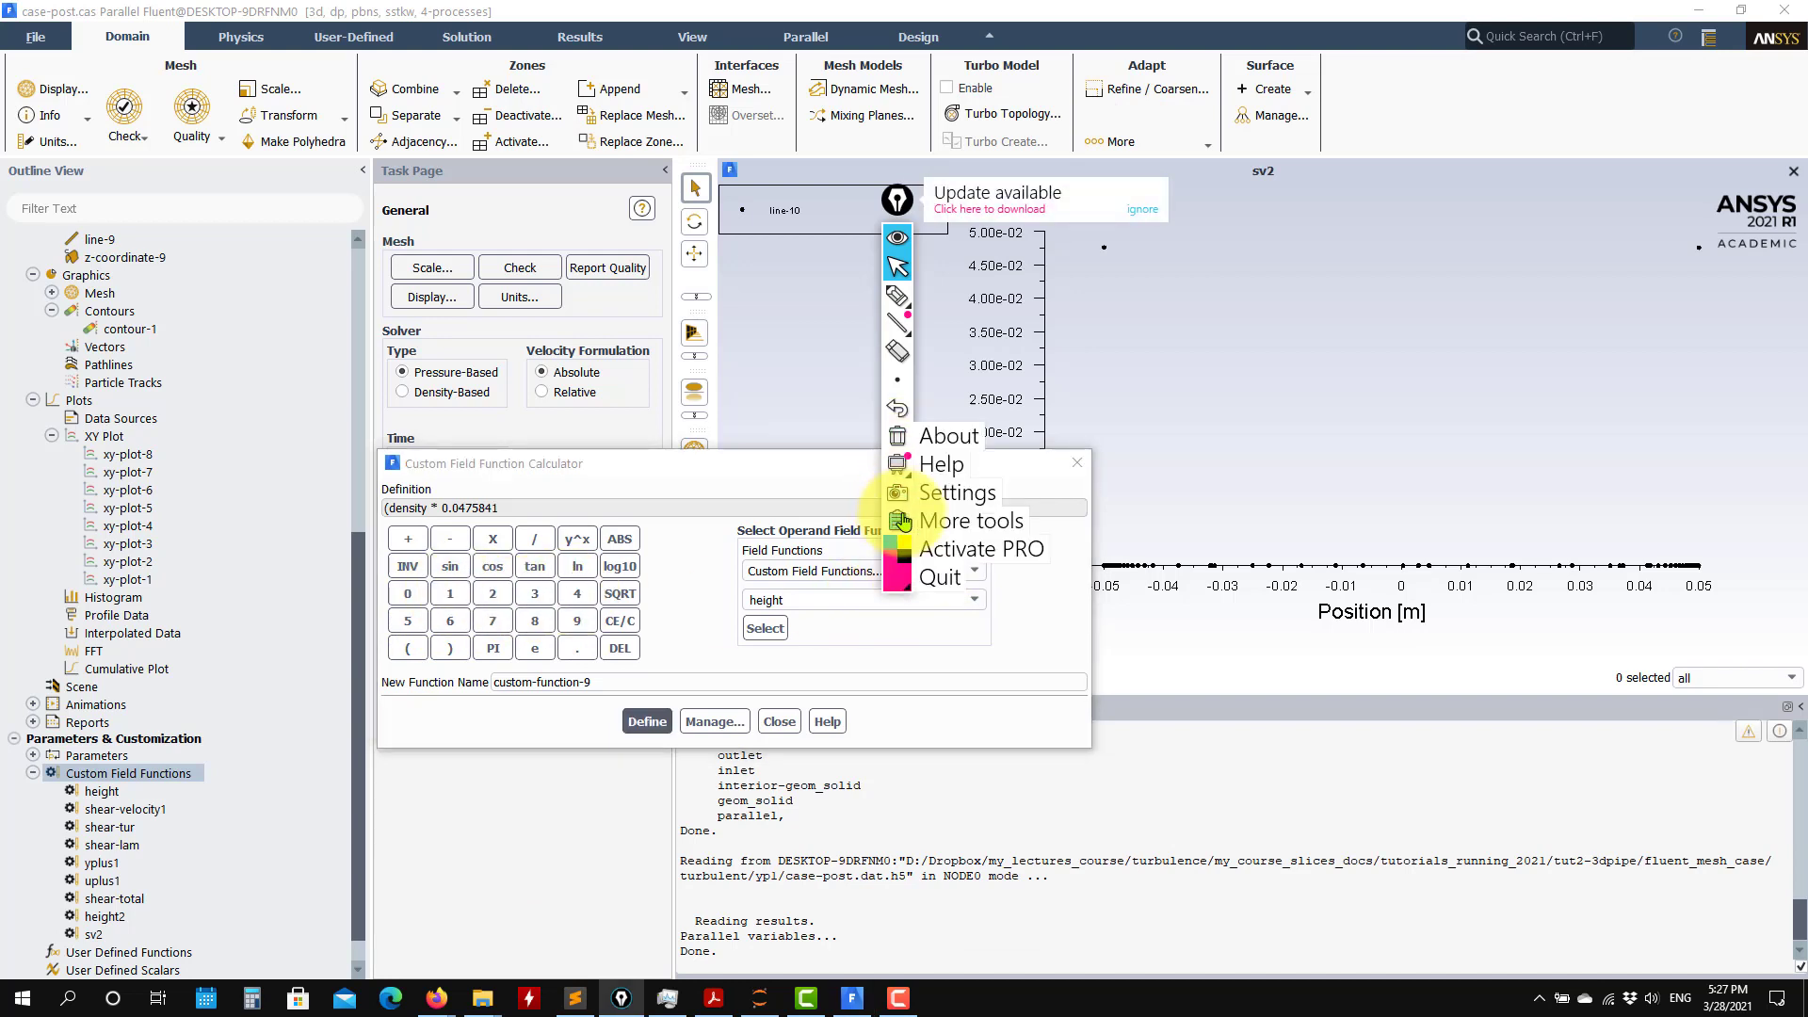
pyautogui.click(942, 580)
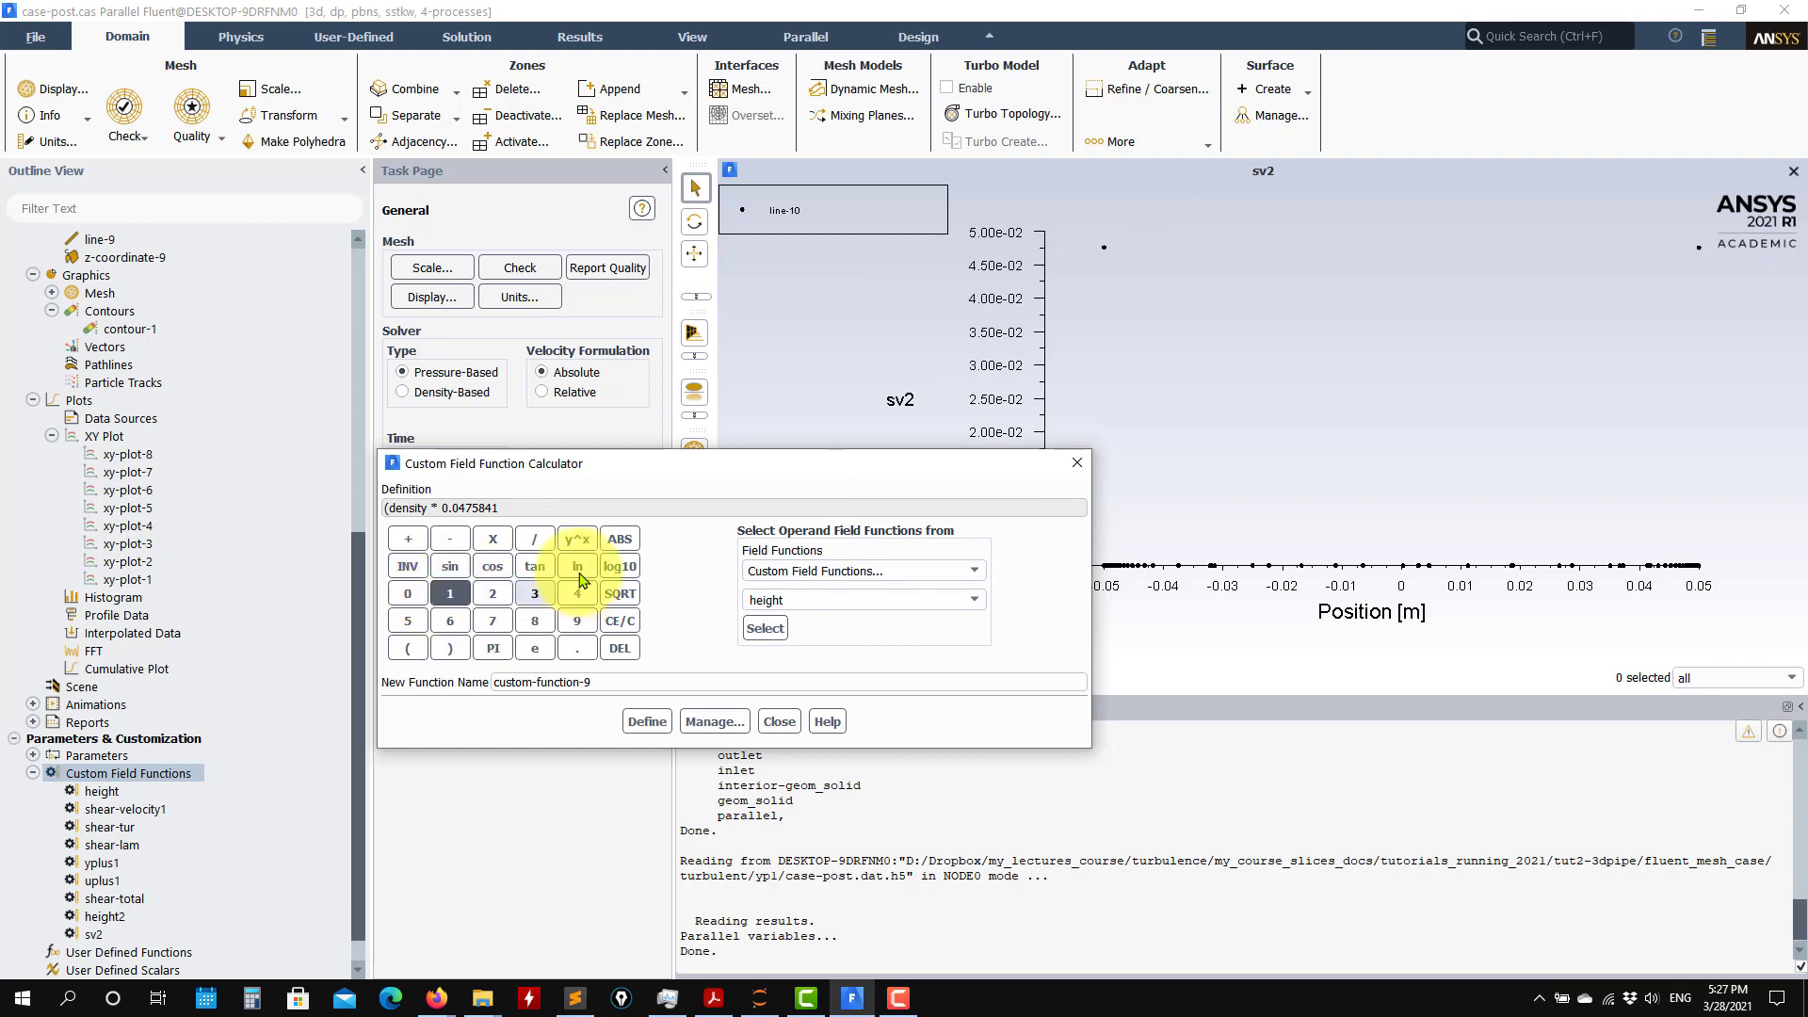
# - Multiply the expression by the custom function height2, checking the y+ formula in the presentation, and close the parenthesis
pyautogui.click(493, 538)
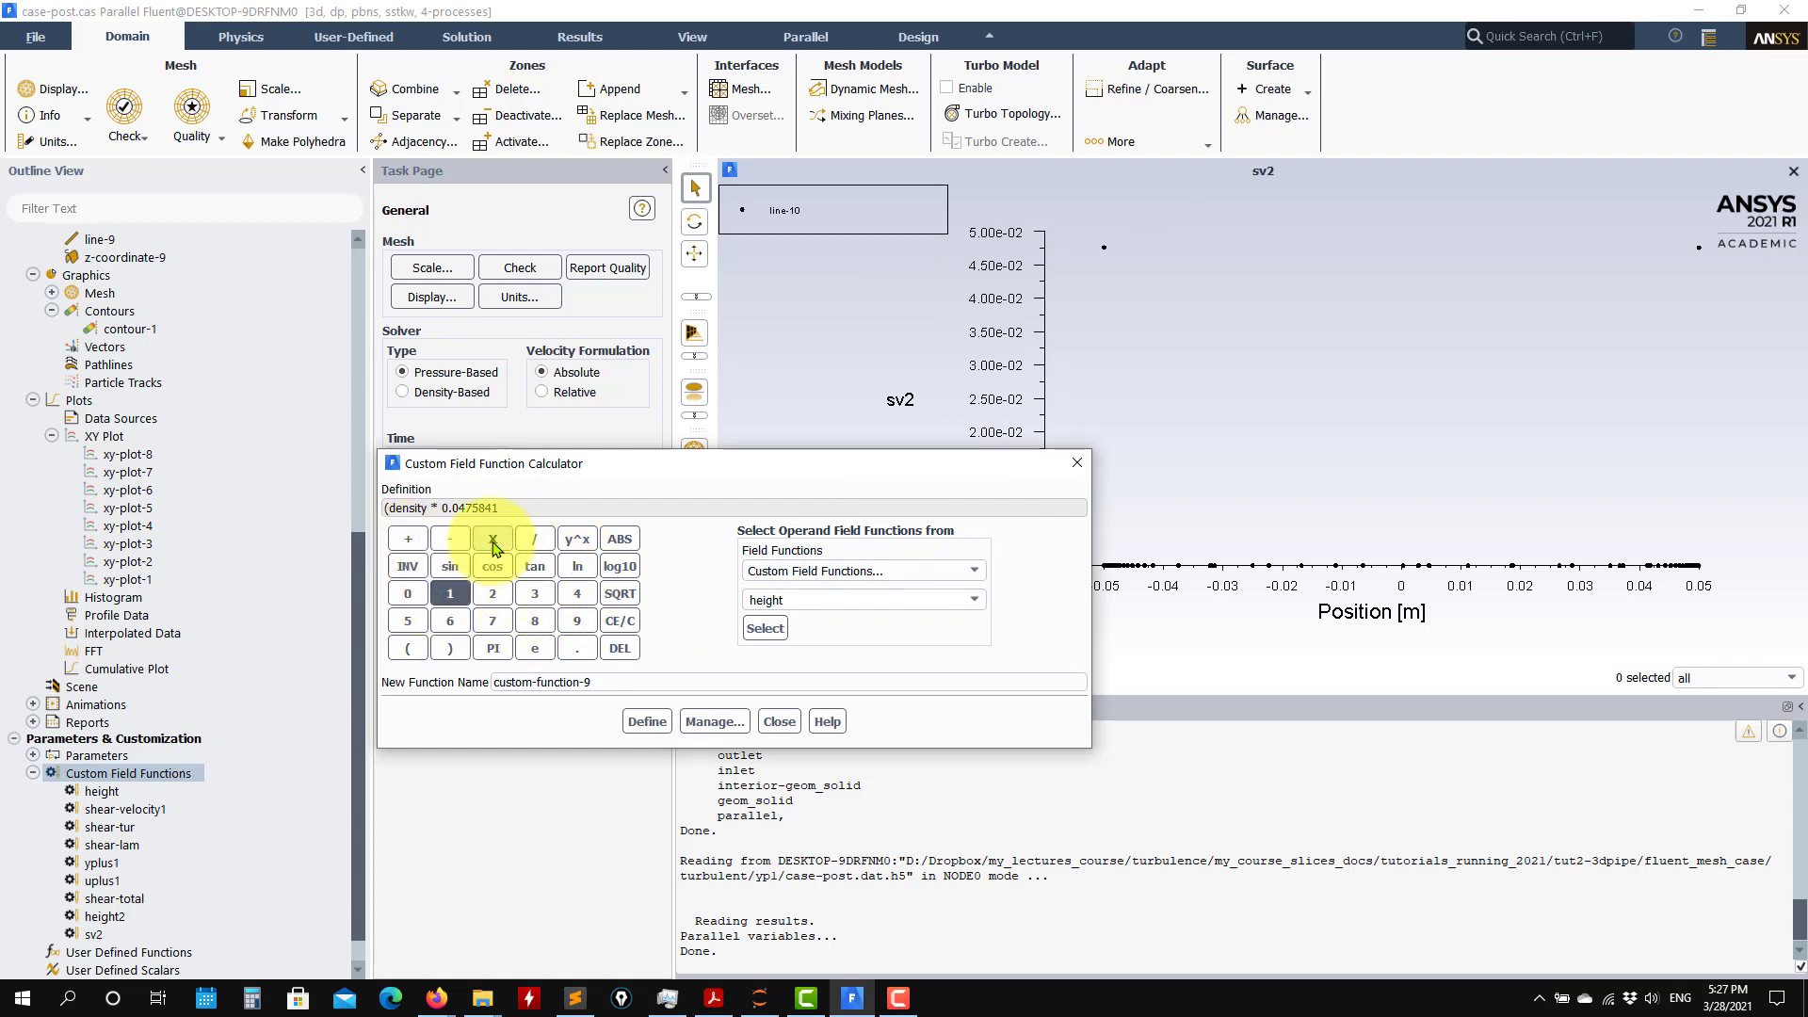
pyautogui.click(706, 1000)
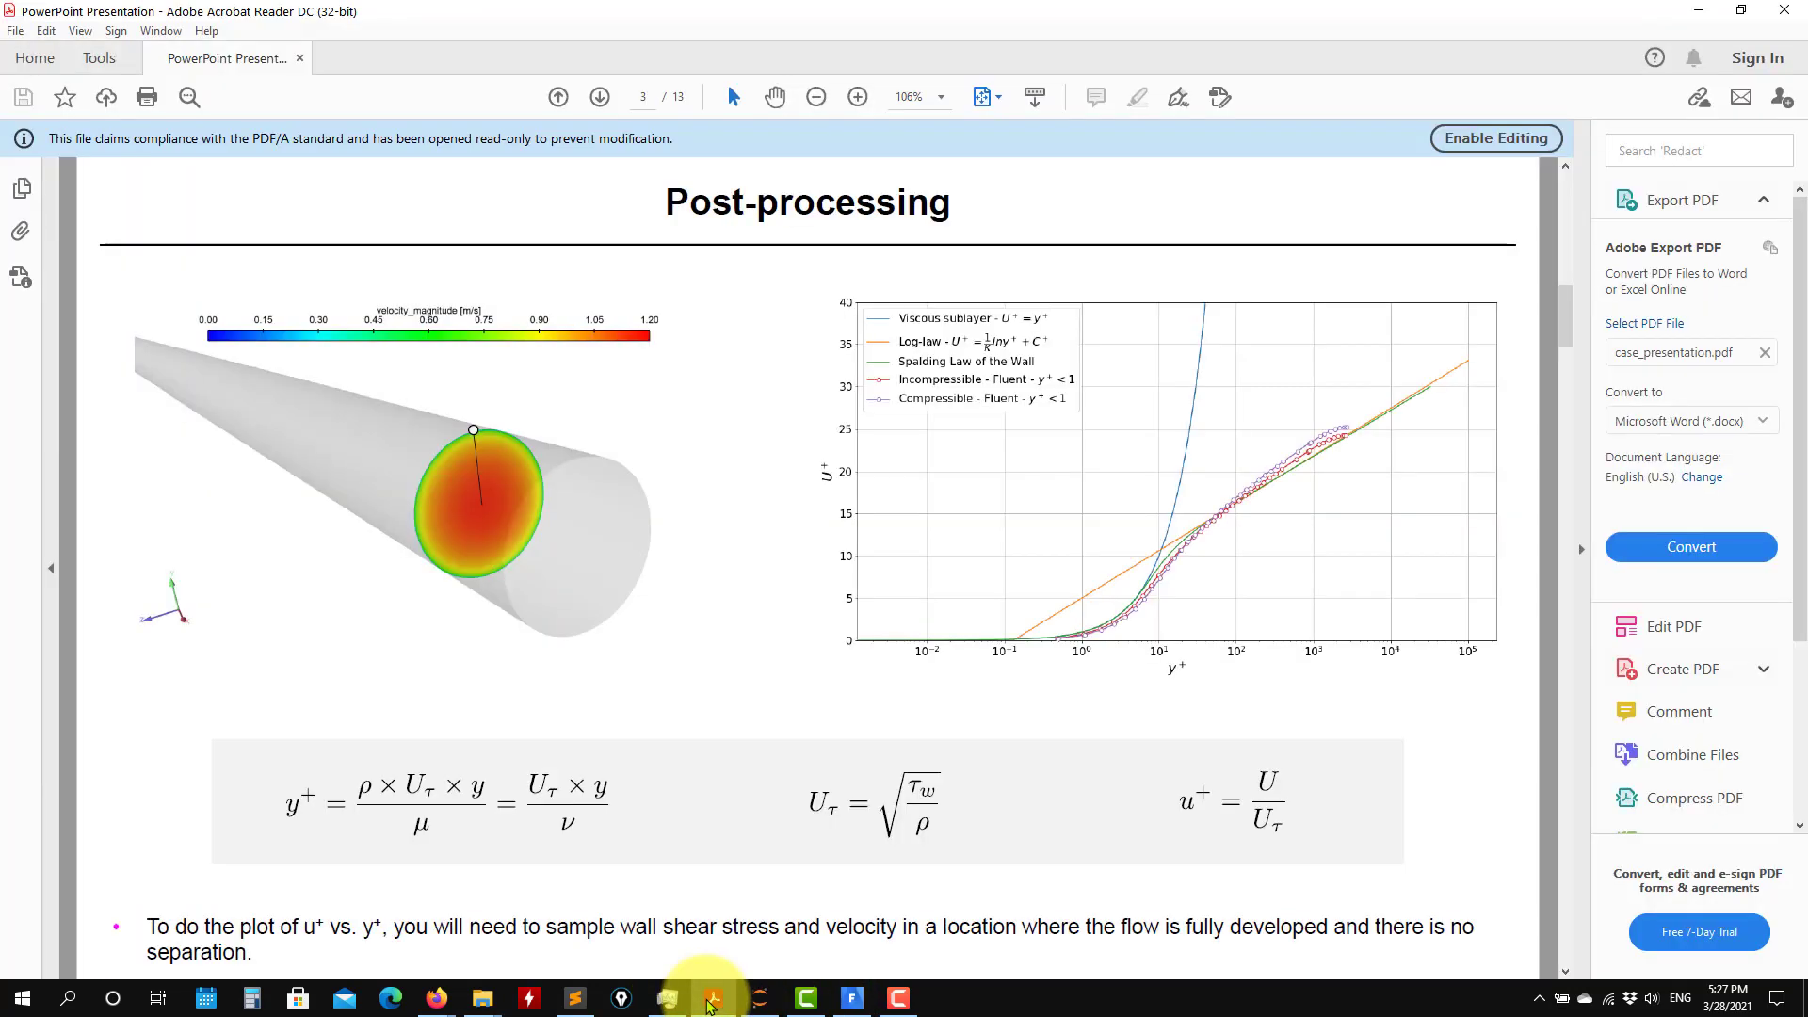
pyautogui.click(708, 1000)
pyautogui.click(838, 571)
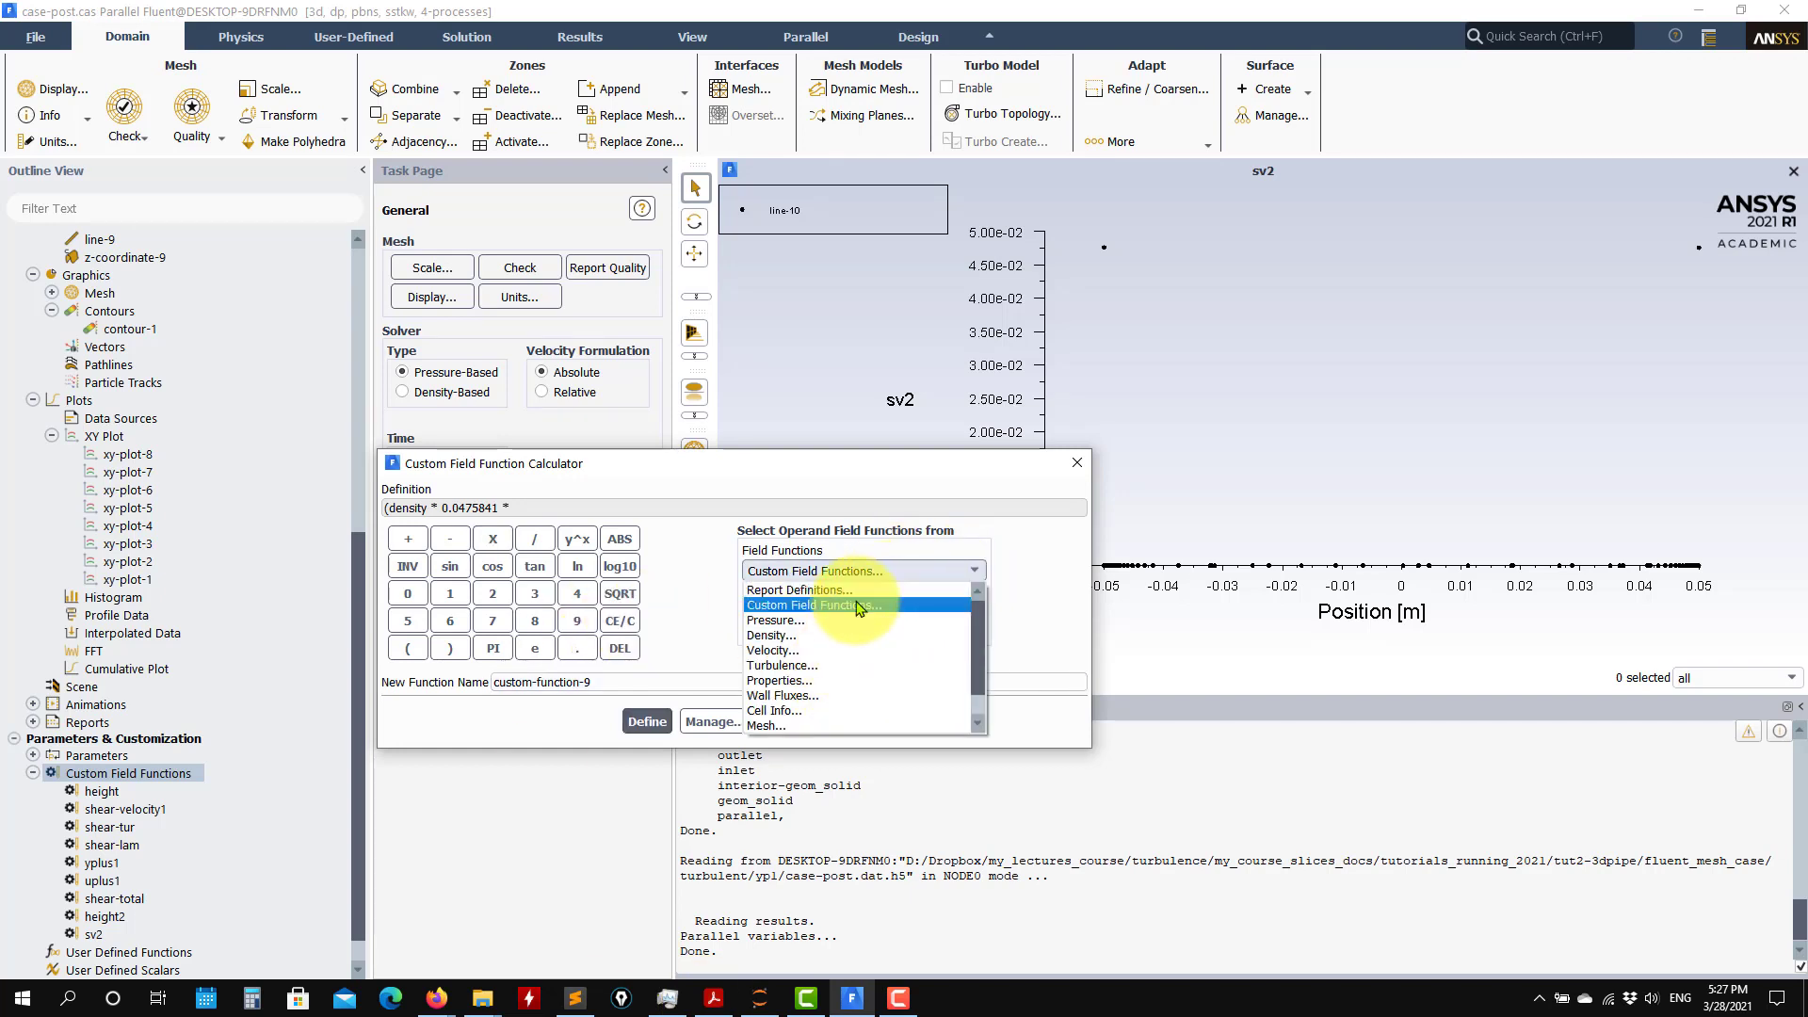
pyautogui.click(814, 605)
pyautogui.click(973, 603)
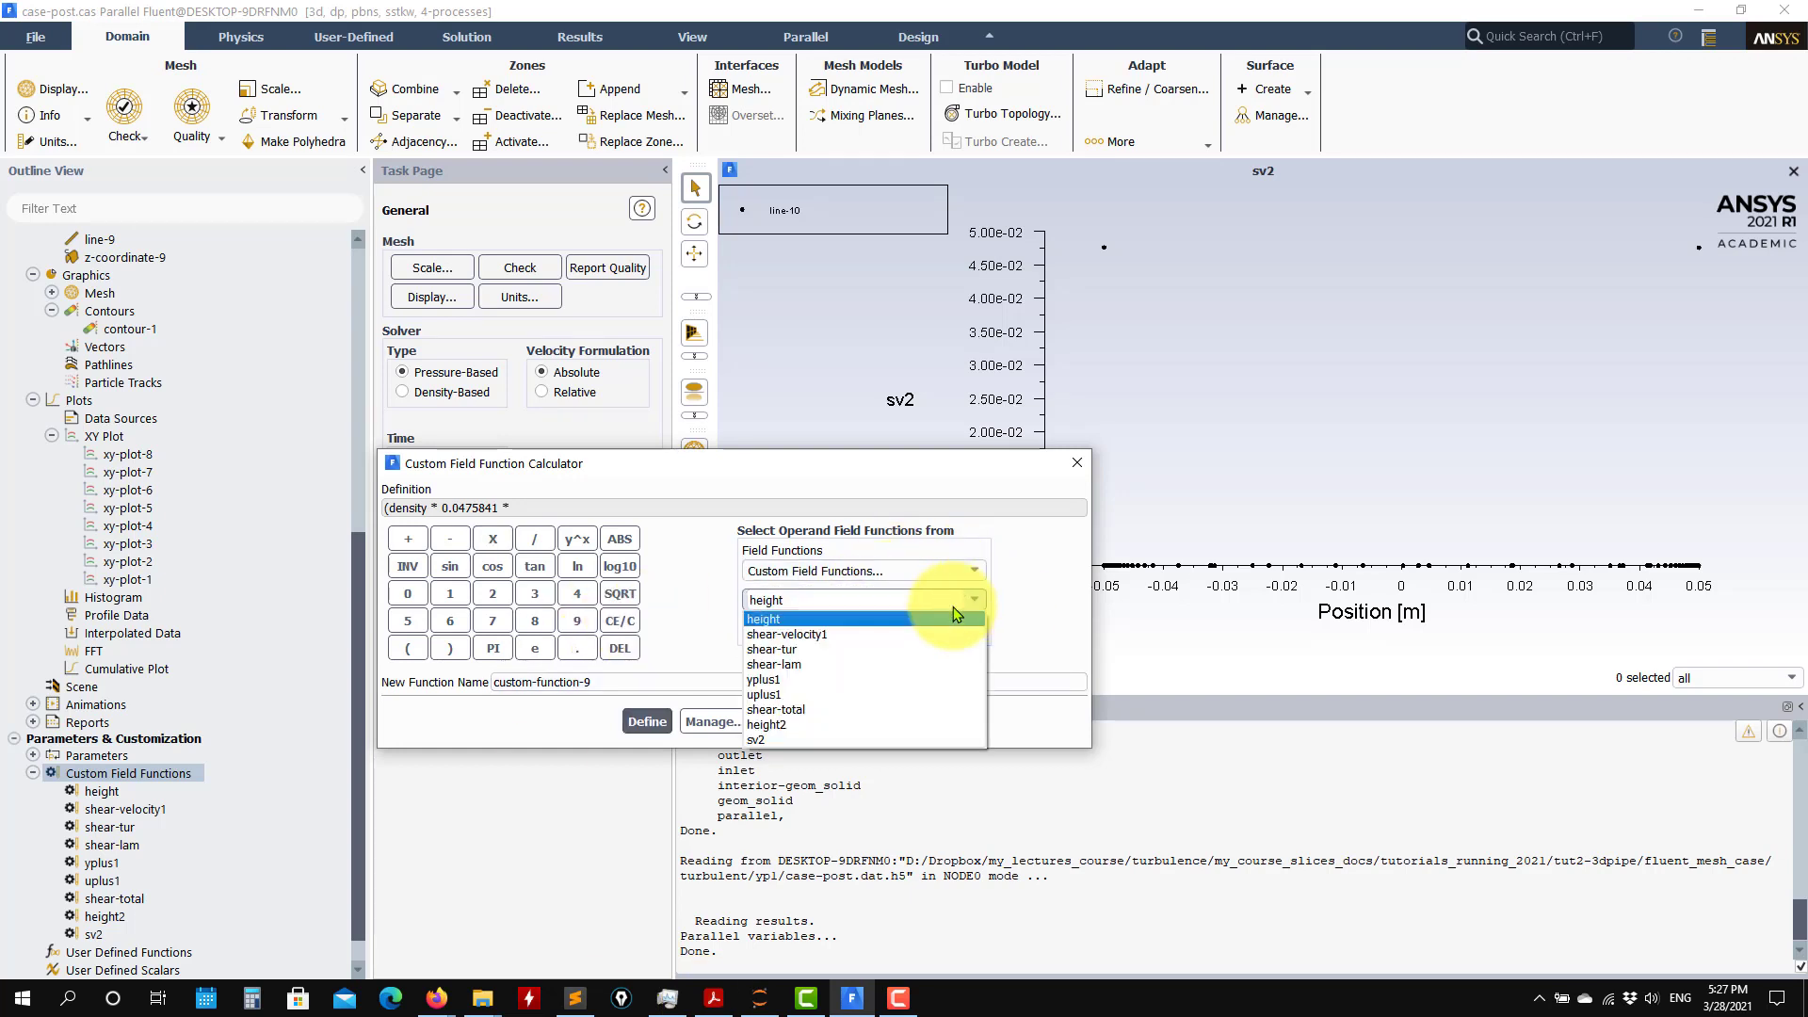
pyautogui.click(777, 725)
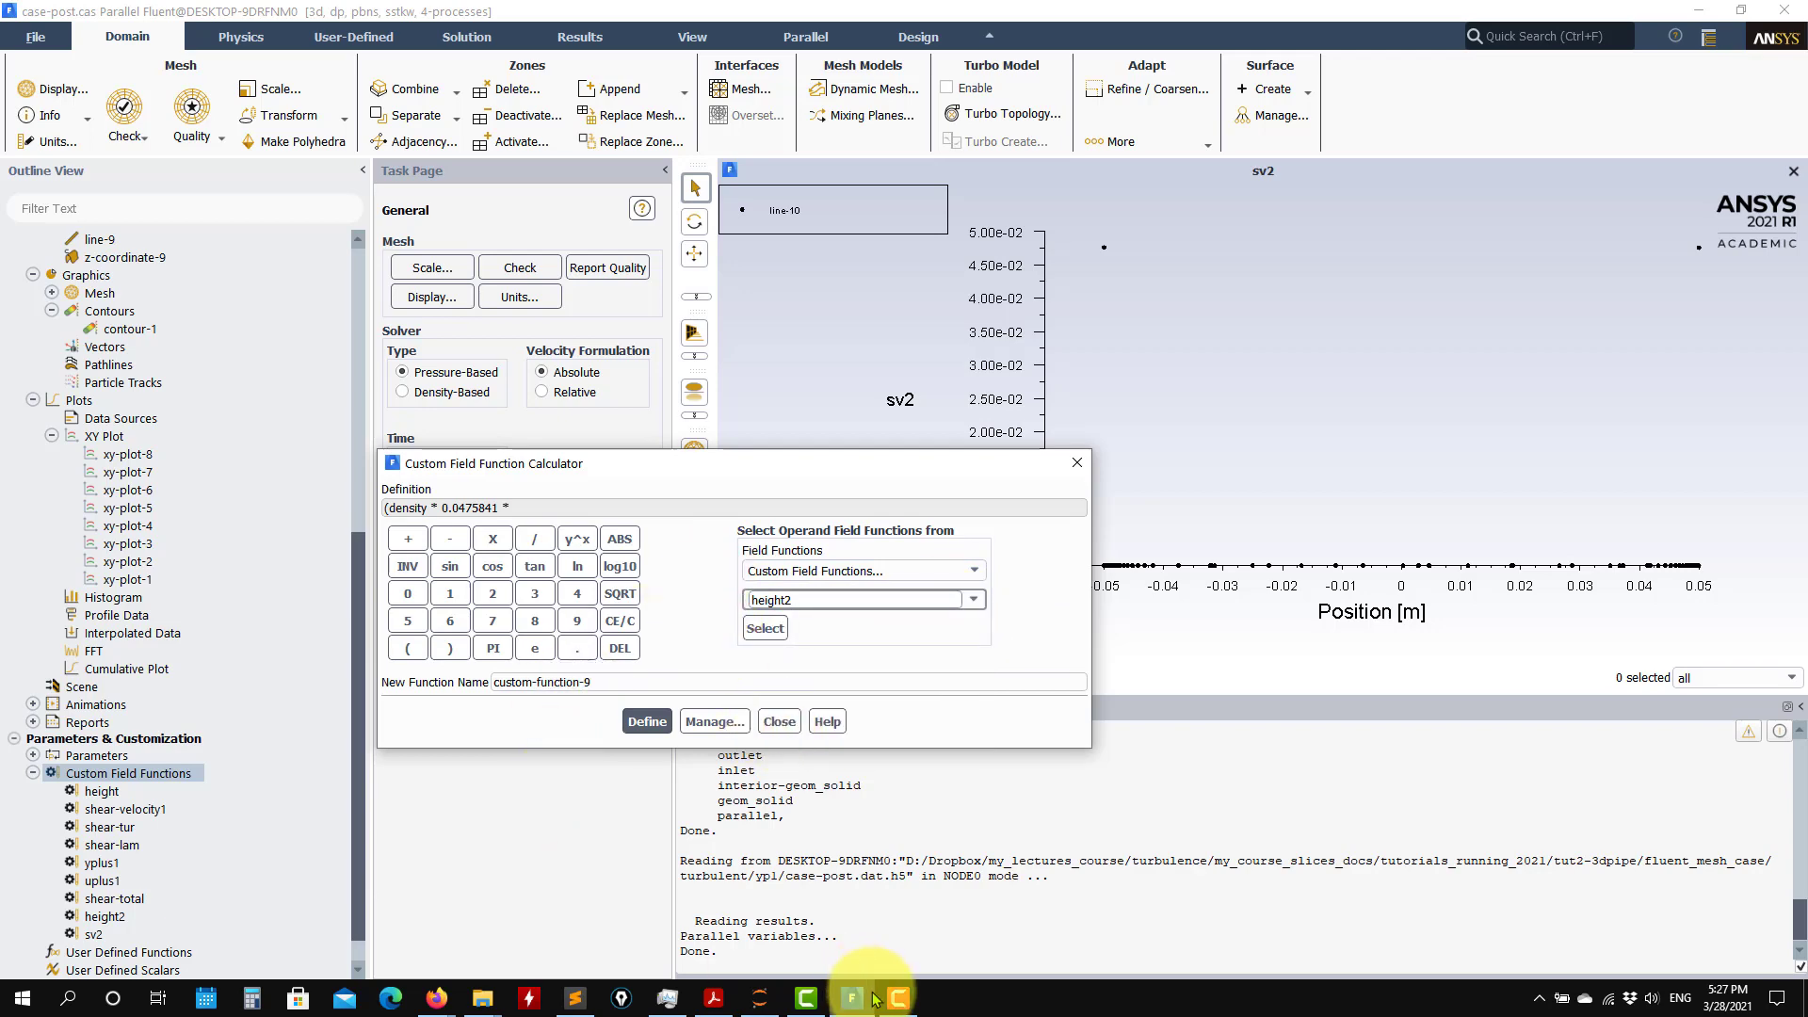
pyautogui.click(713, 998)
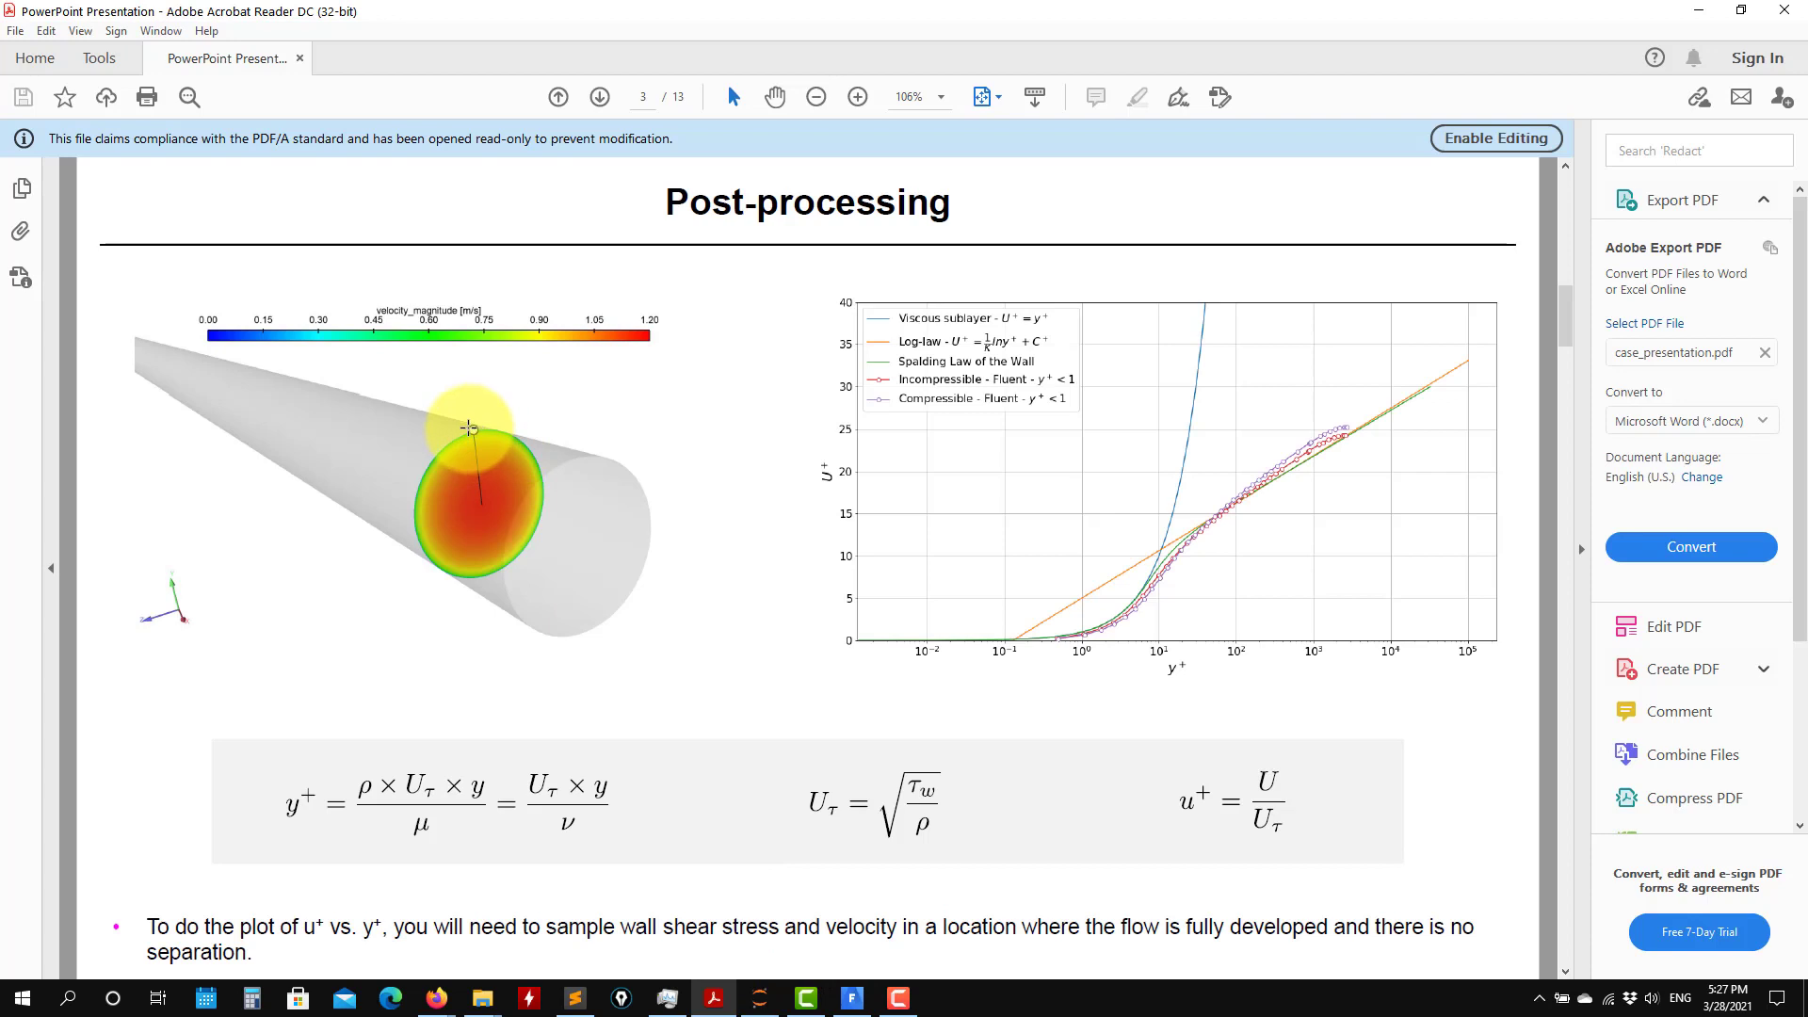
pyautogui.click(1699, 11)
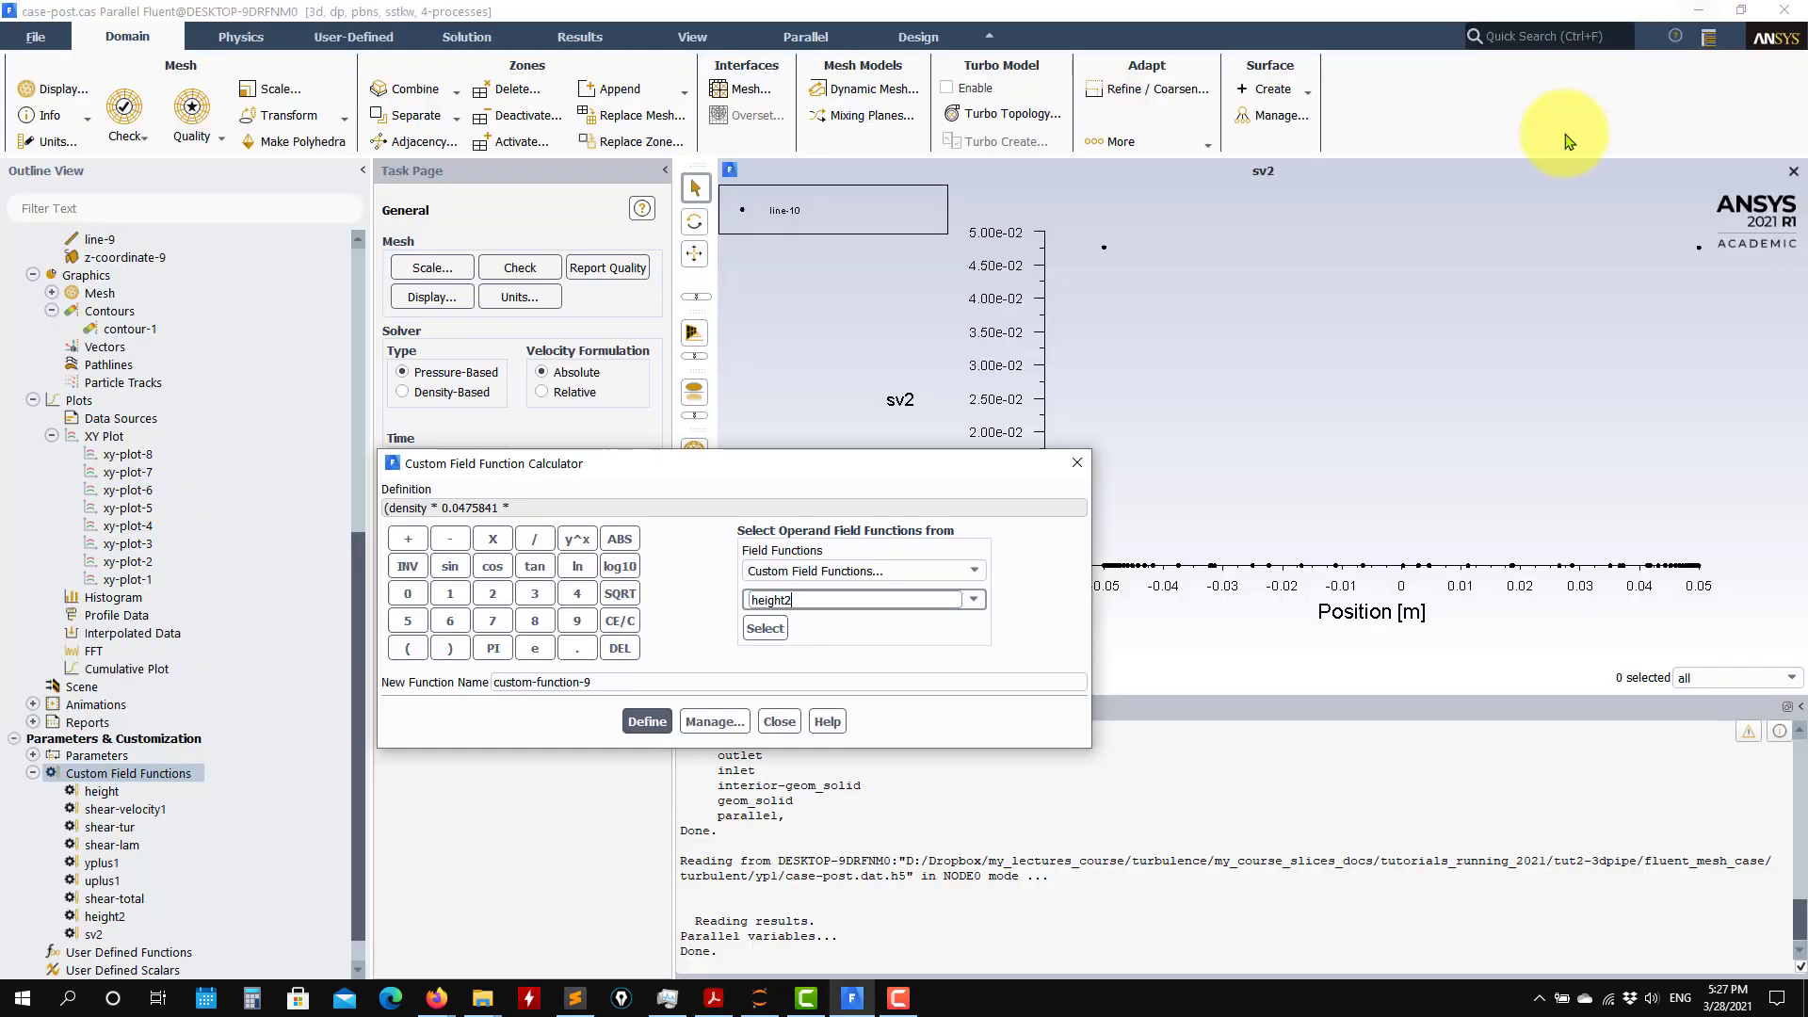
pyautogui.click(765, 629)
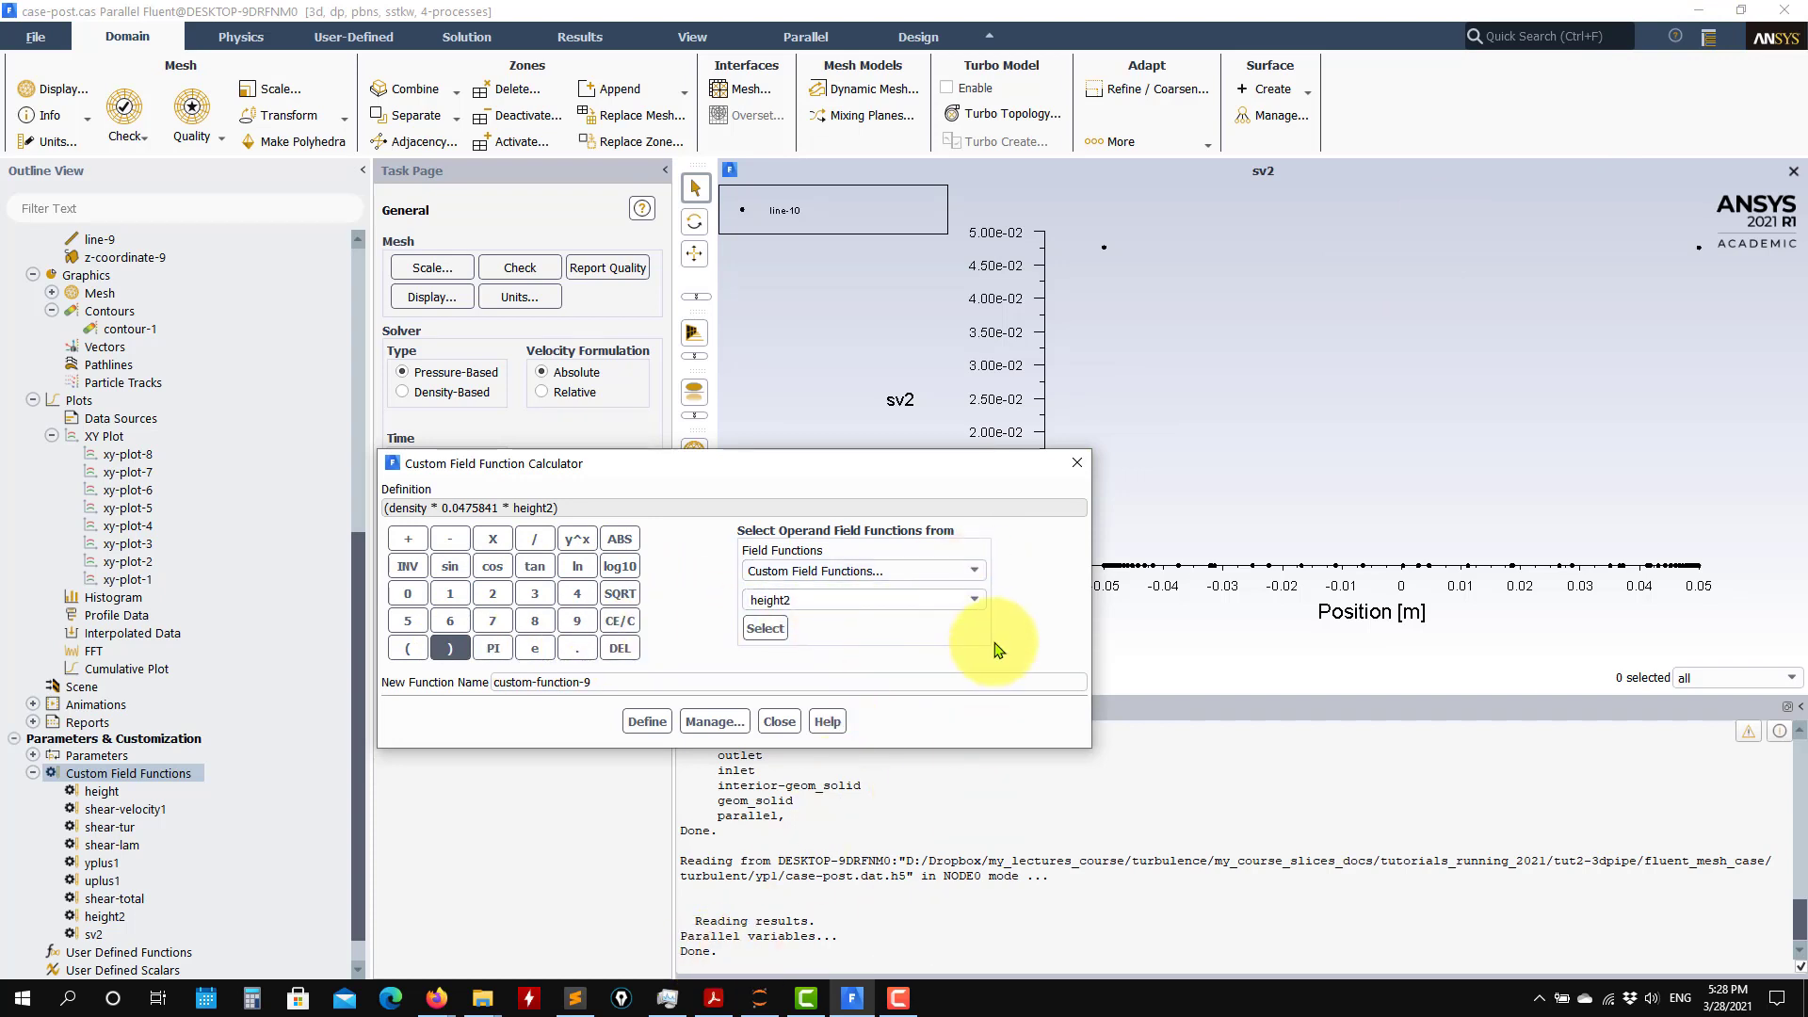
# - Divide the expression by the molecular viscosity, name the function yp2, define it and close the calculator
pyautogui.click(534, 539)
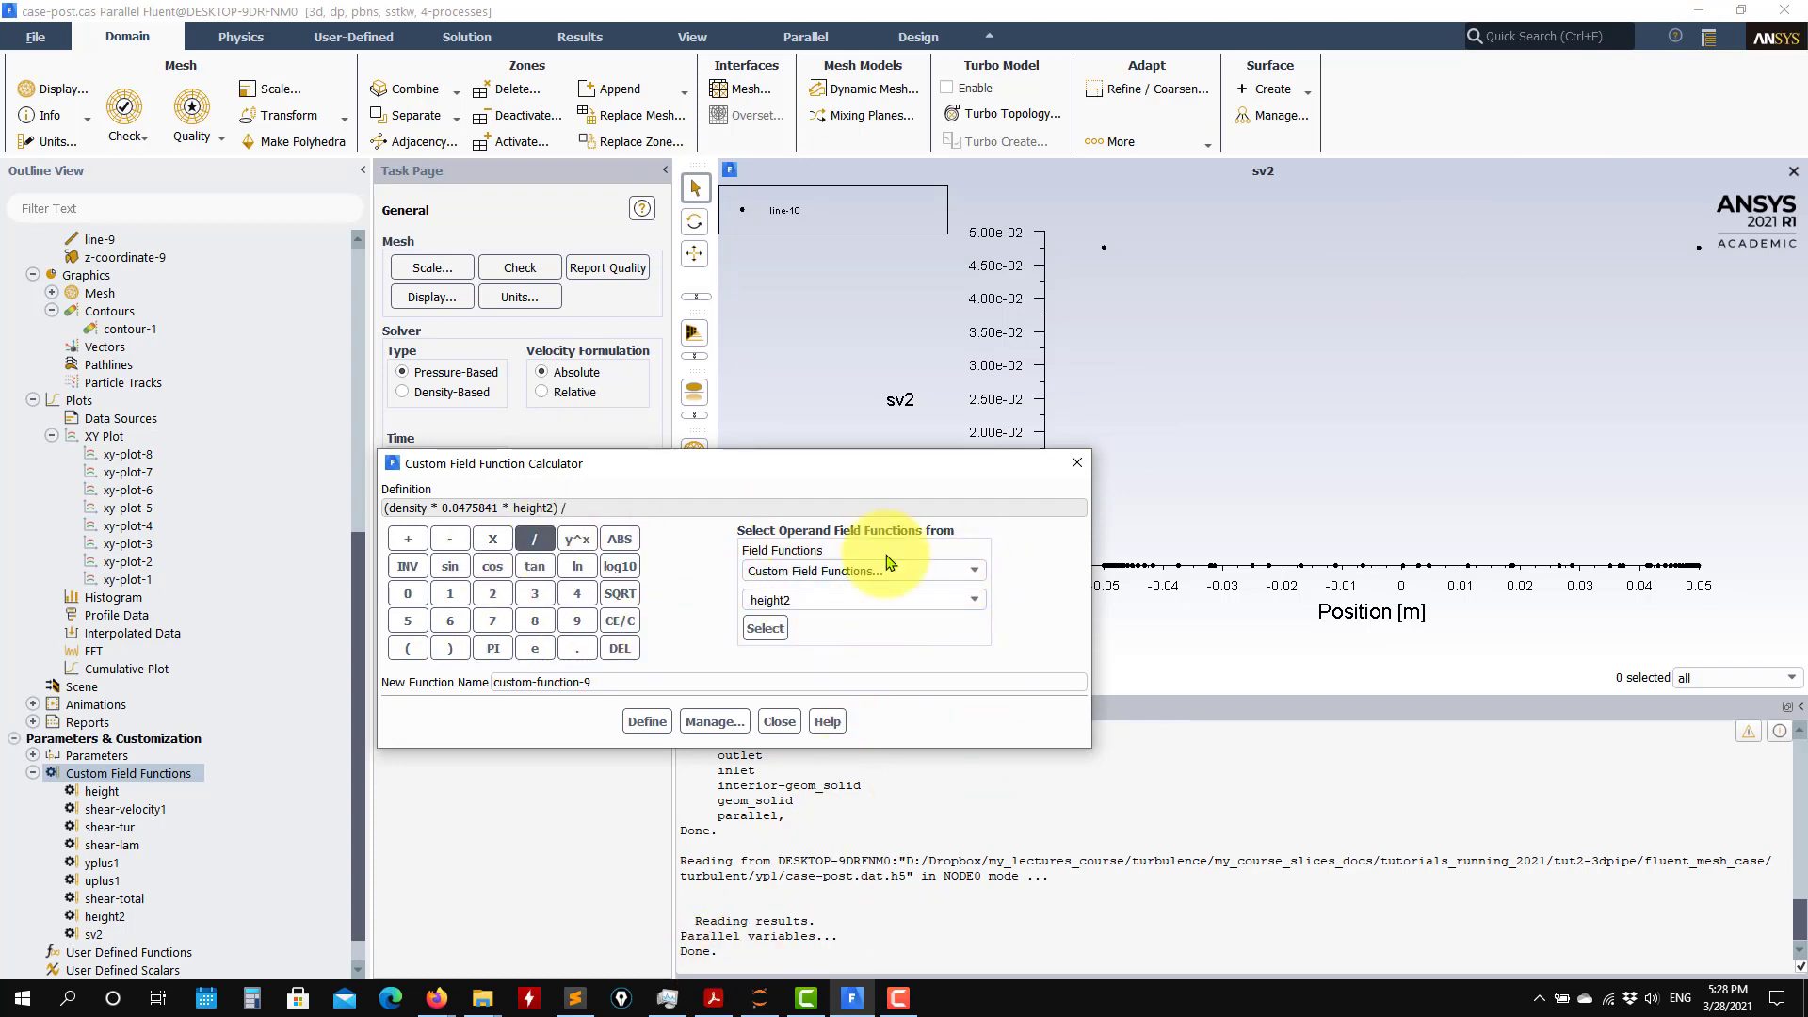
pyautogui.click(974, 571)
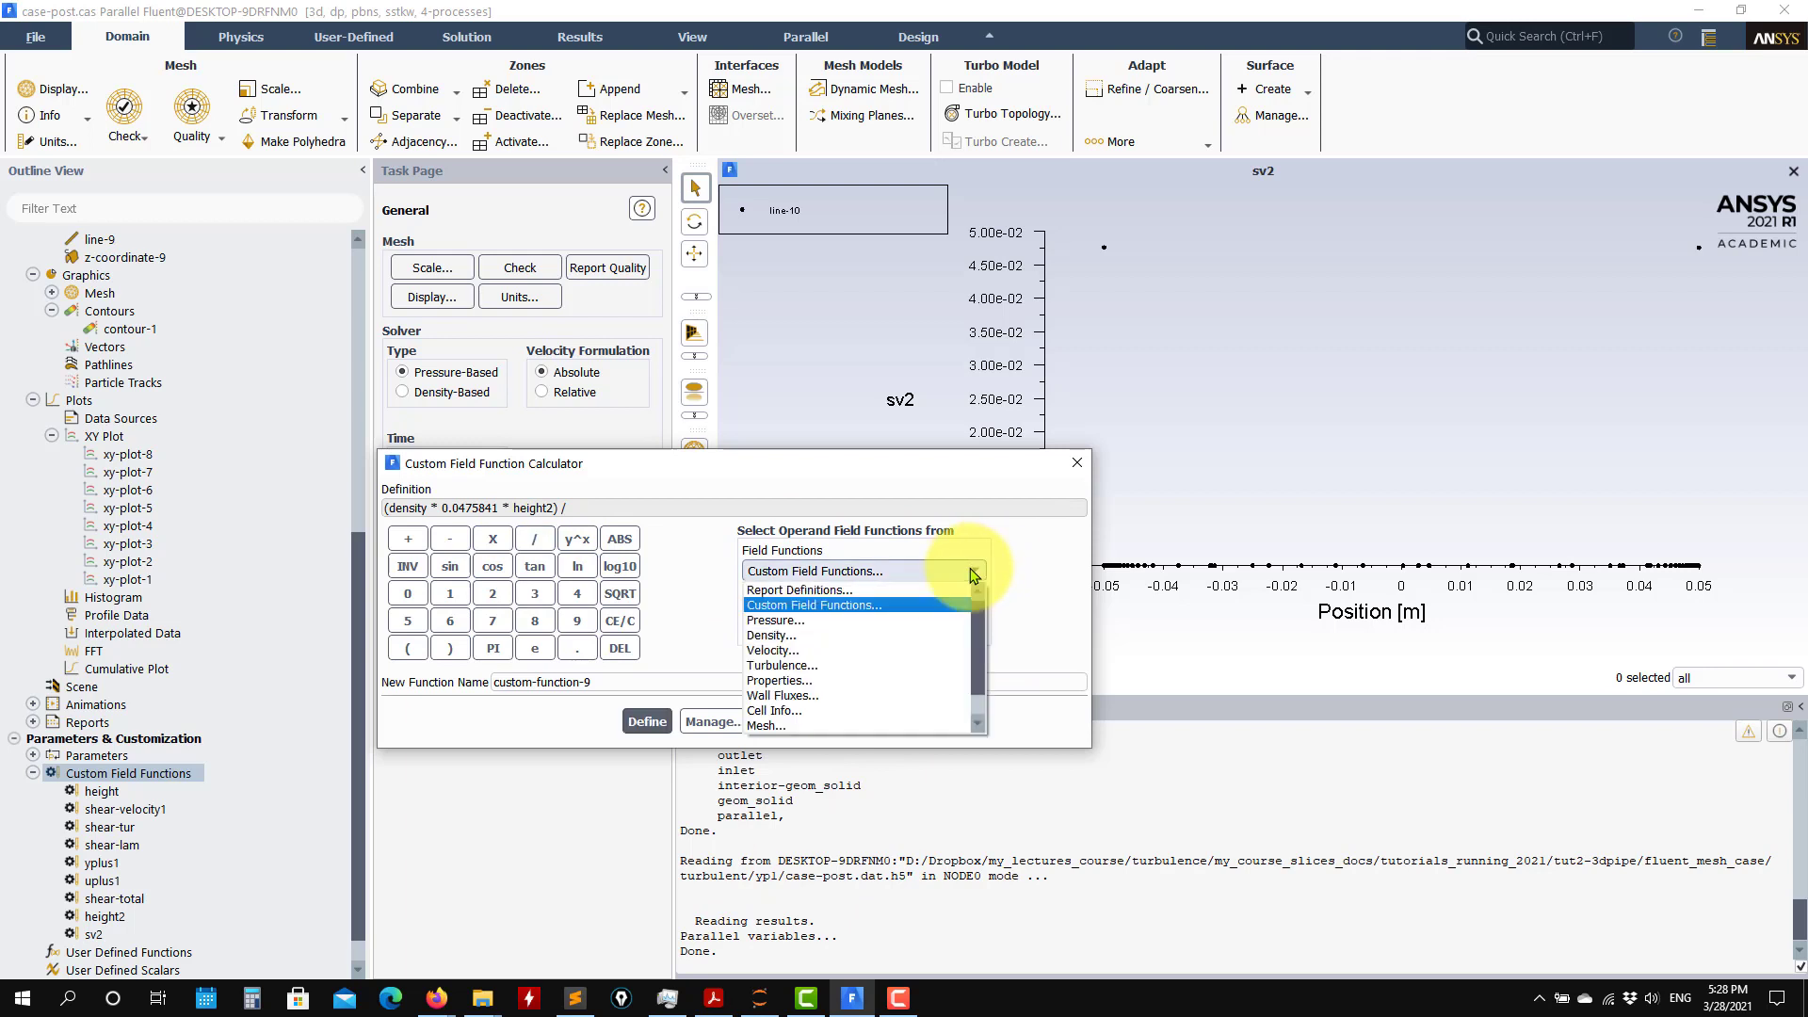
pyautogui.click(779, 680)
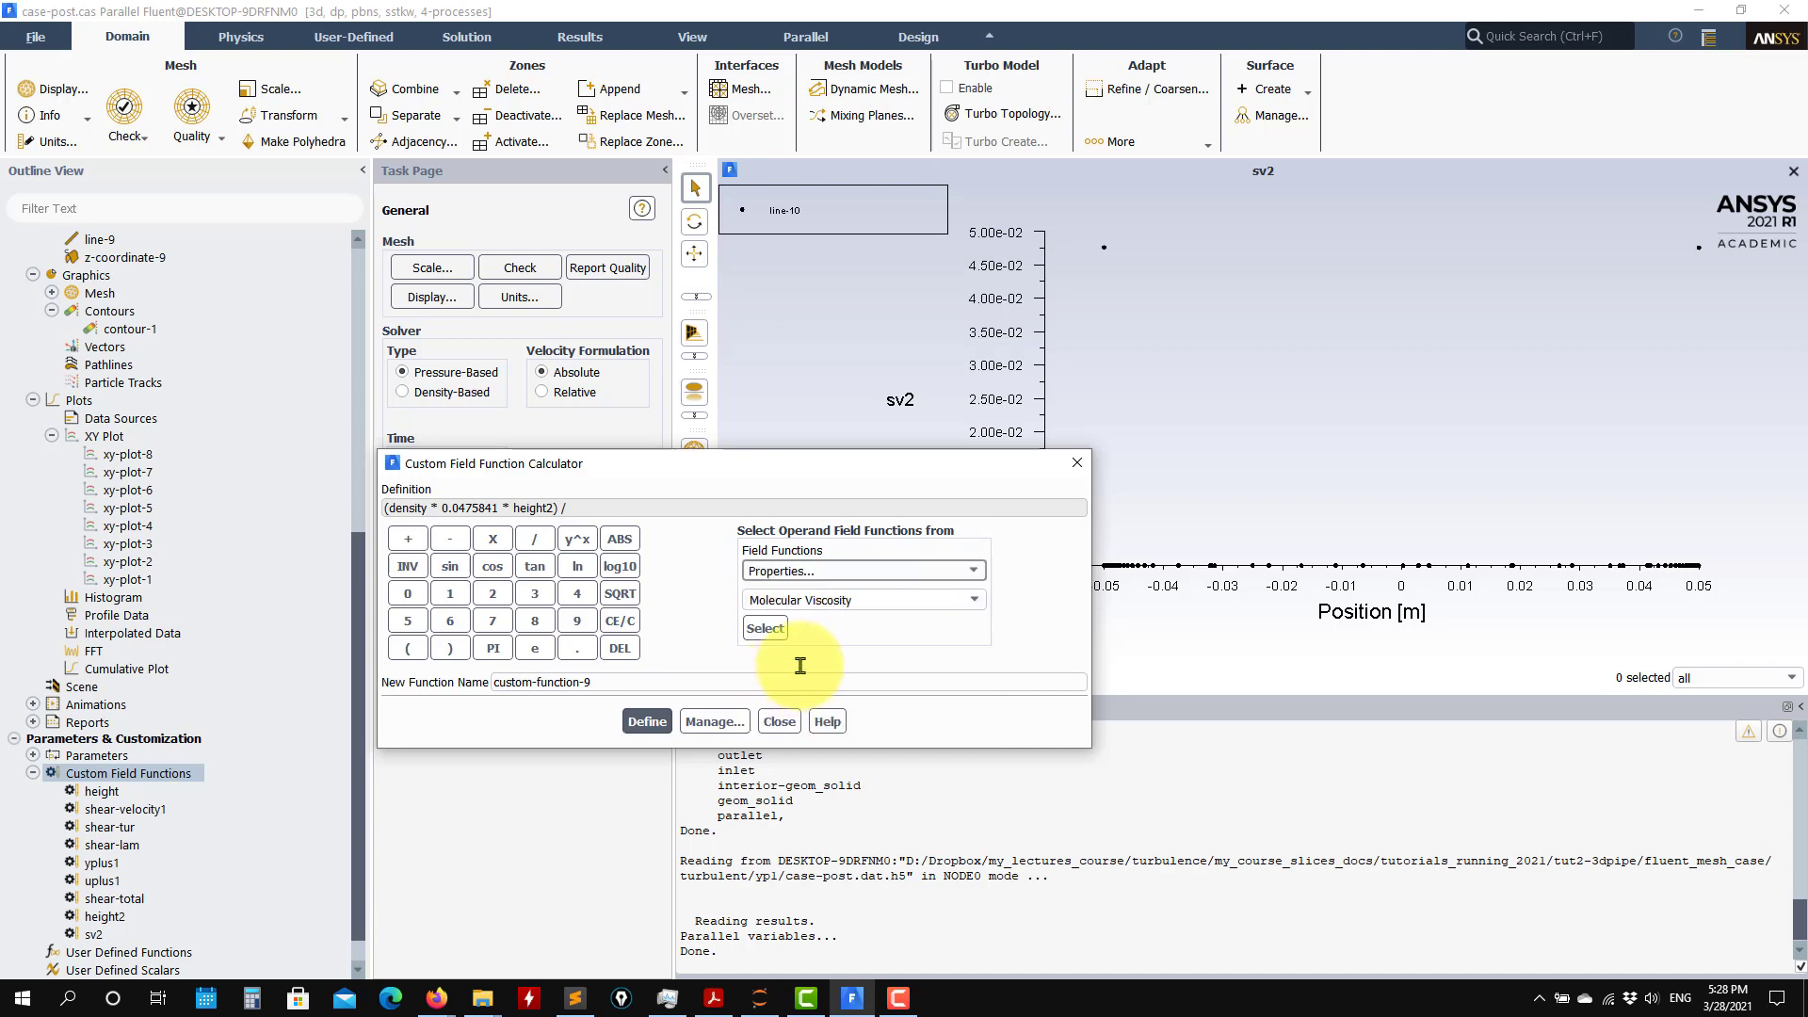
pyautogui.click(765, 628)
pyautogui.click(605, 682)
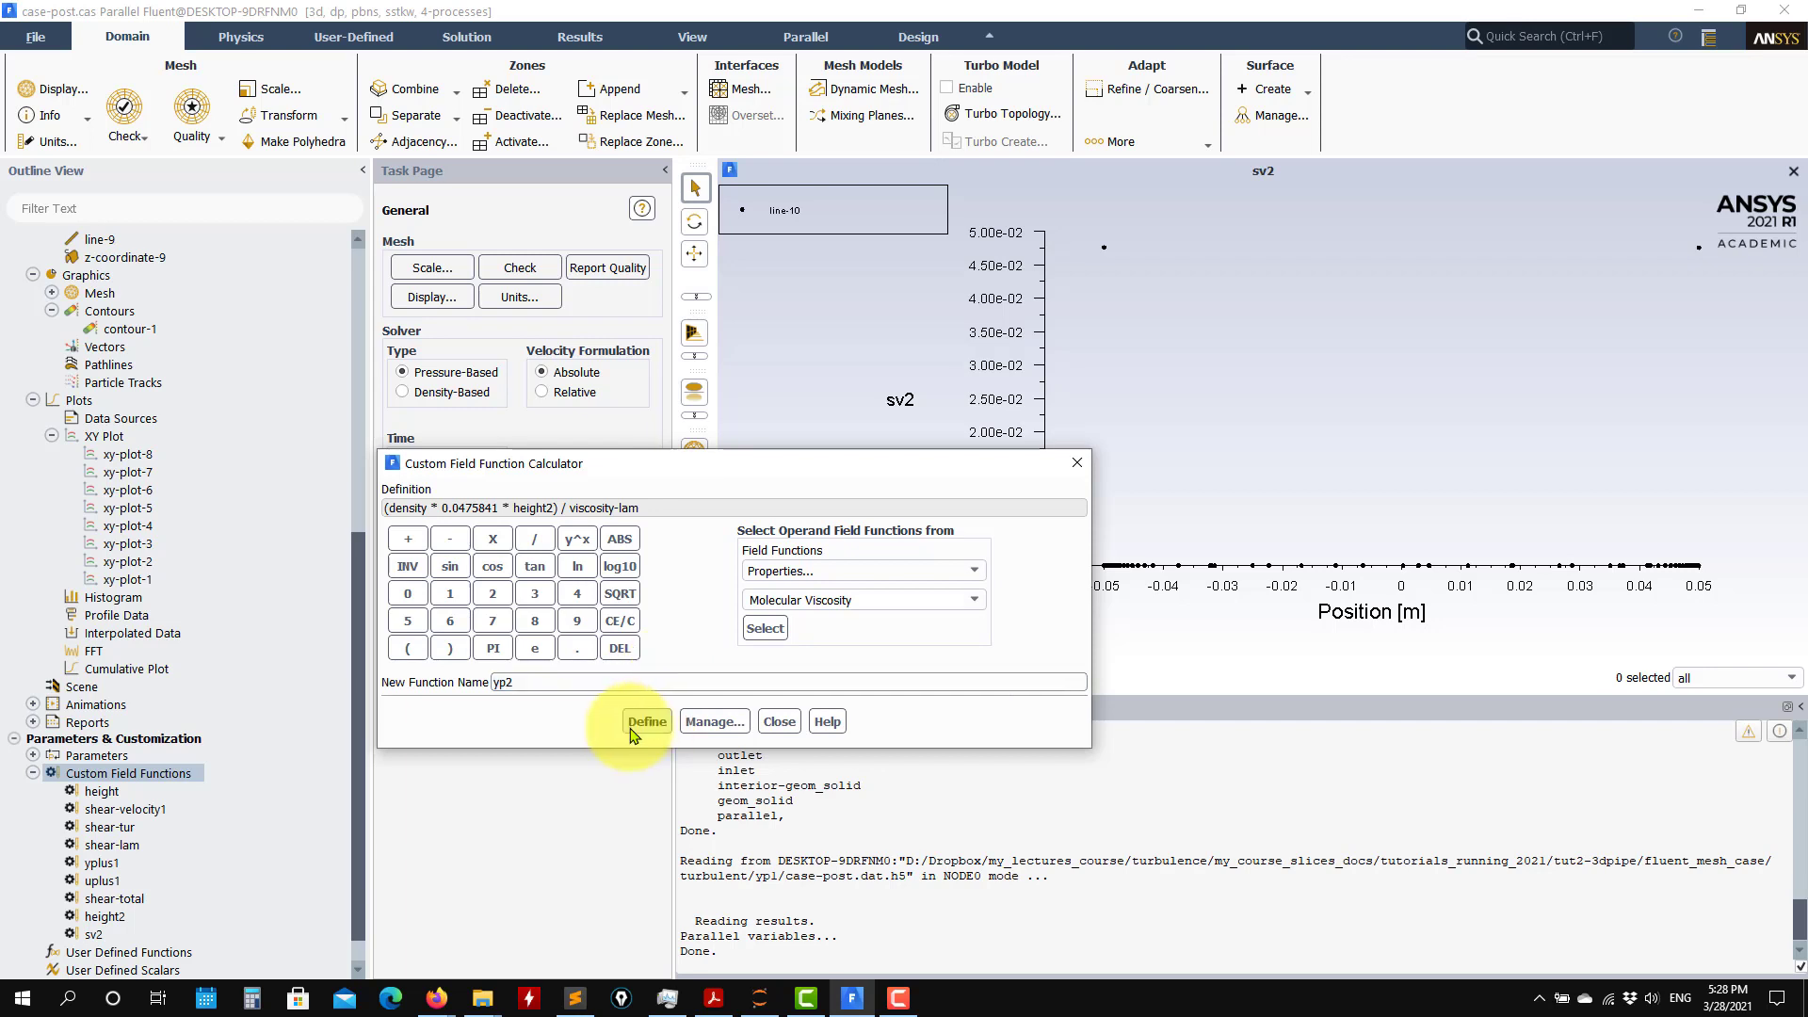
pyautogui.click(777, 722)
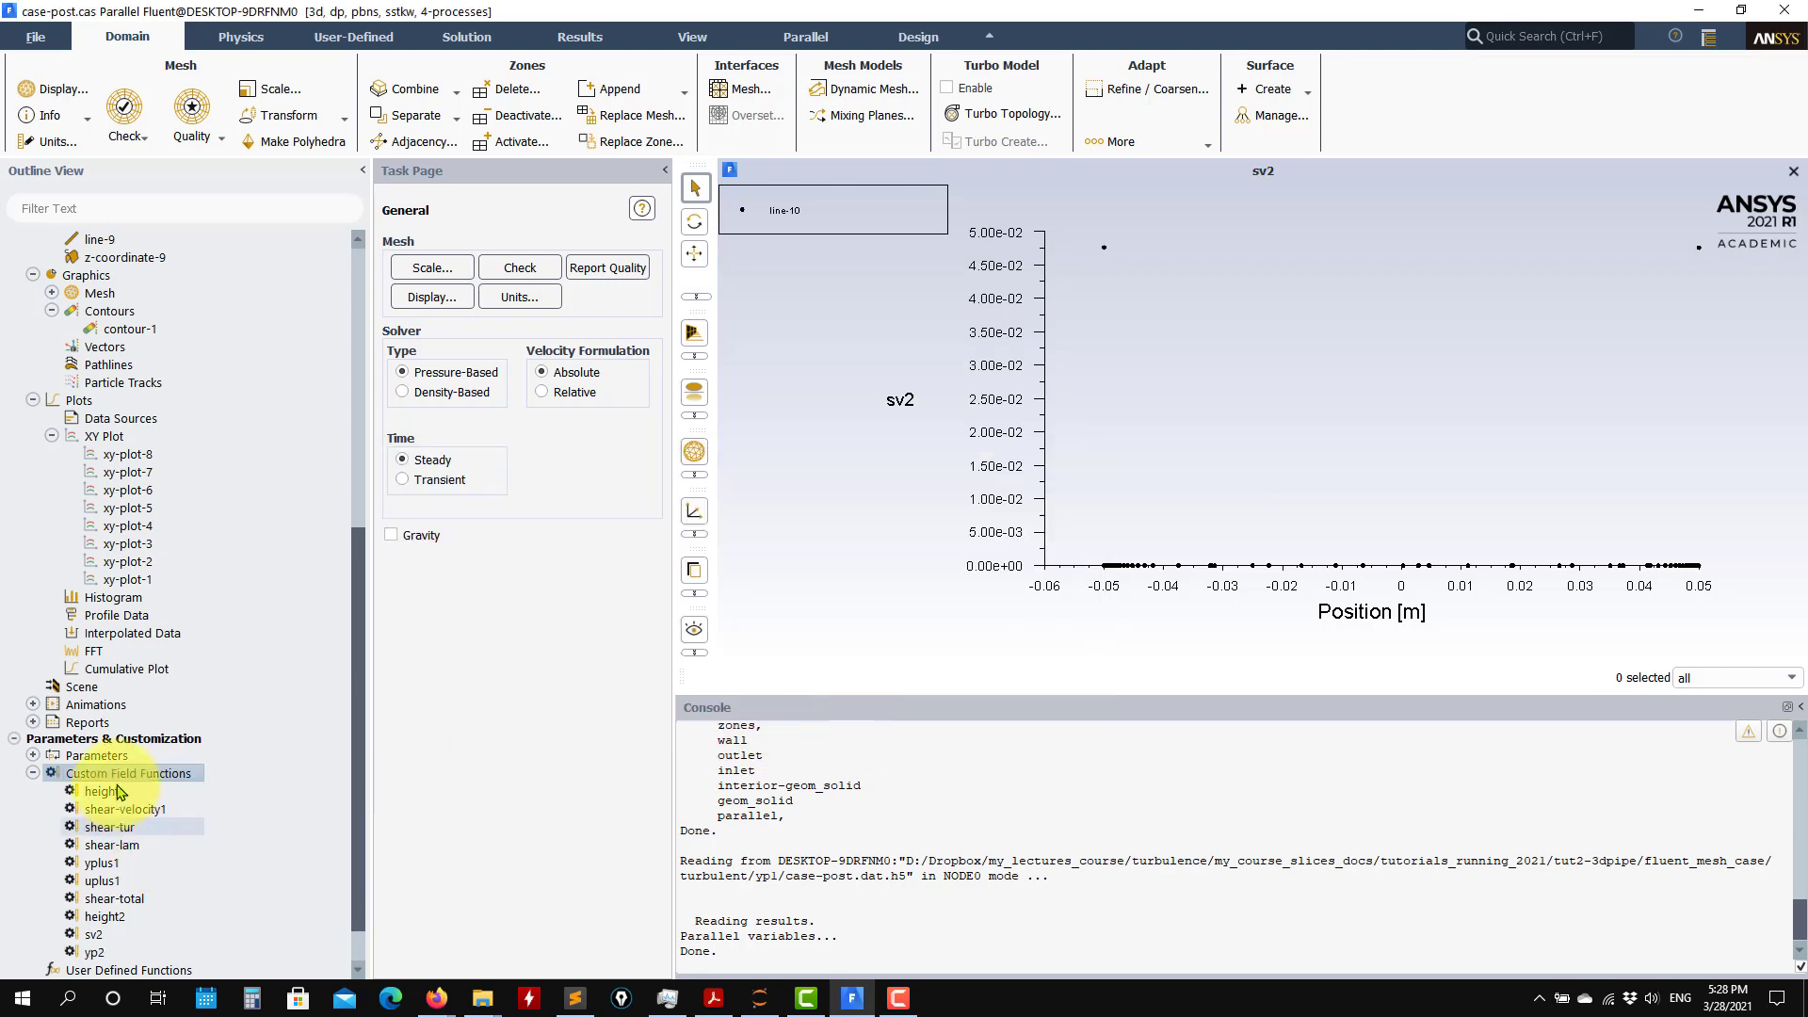
# - Start a new custom field function with Velocity Magnitude as its first term, checking the u+ formula in the presentation
pyautogui.rightClick(144, 781)
pyautogui.click(179, 794)
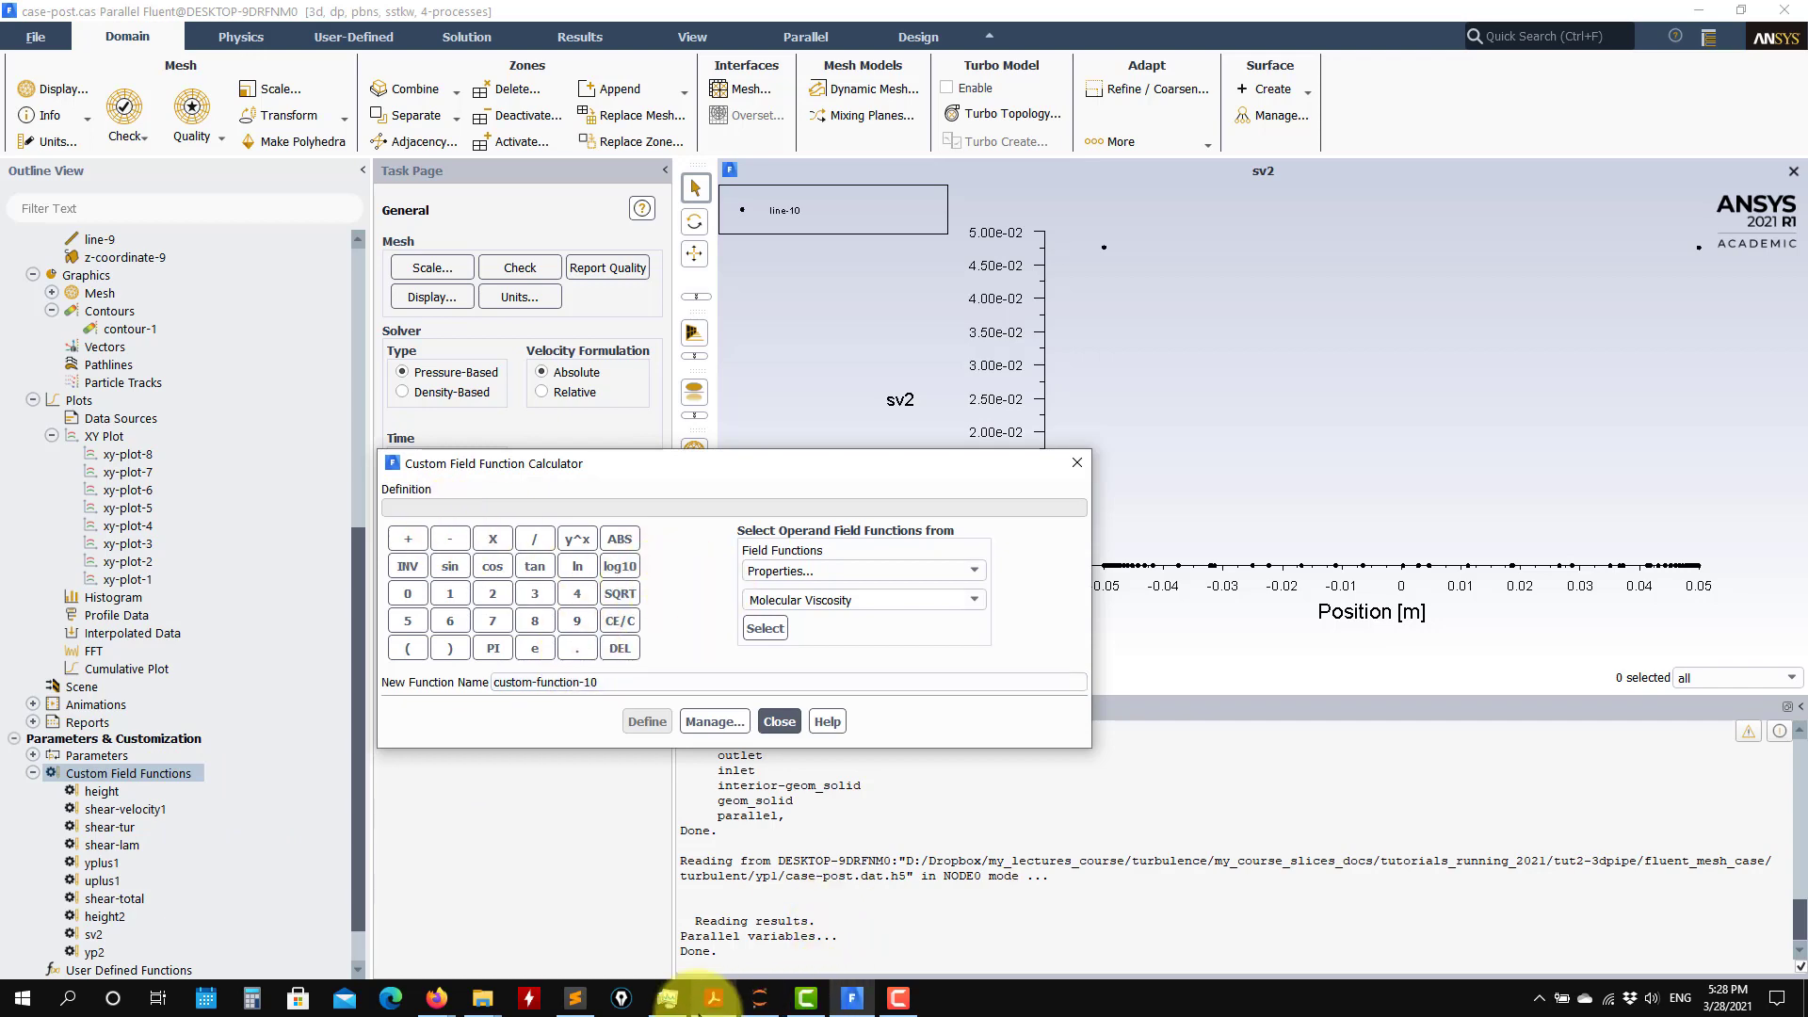
pyautogui.click(716, 1002)
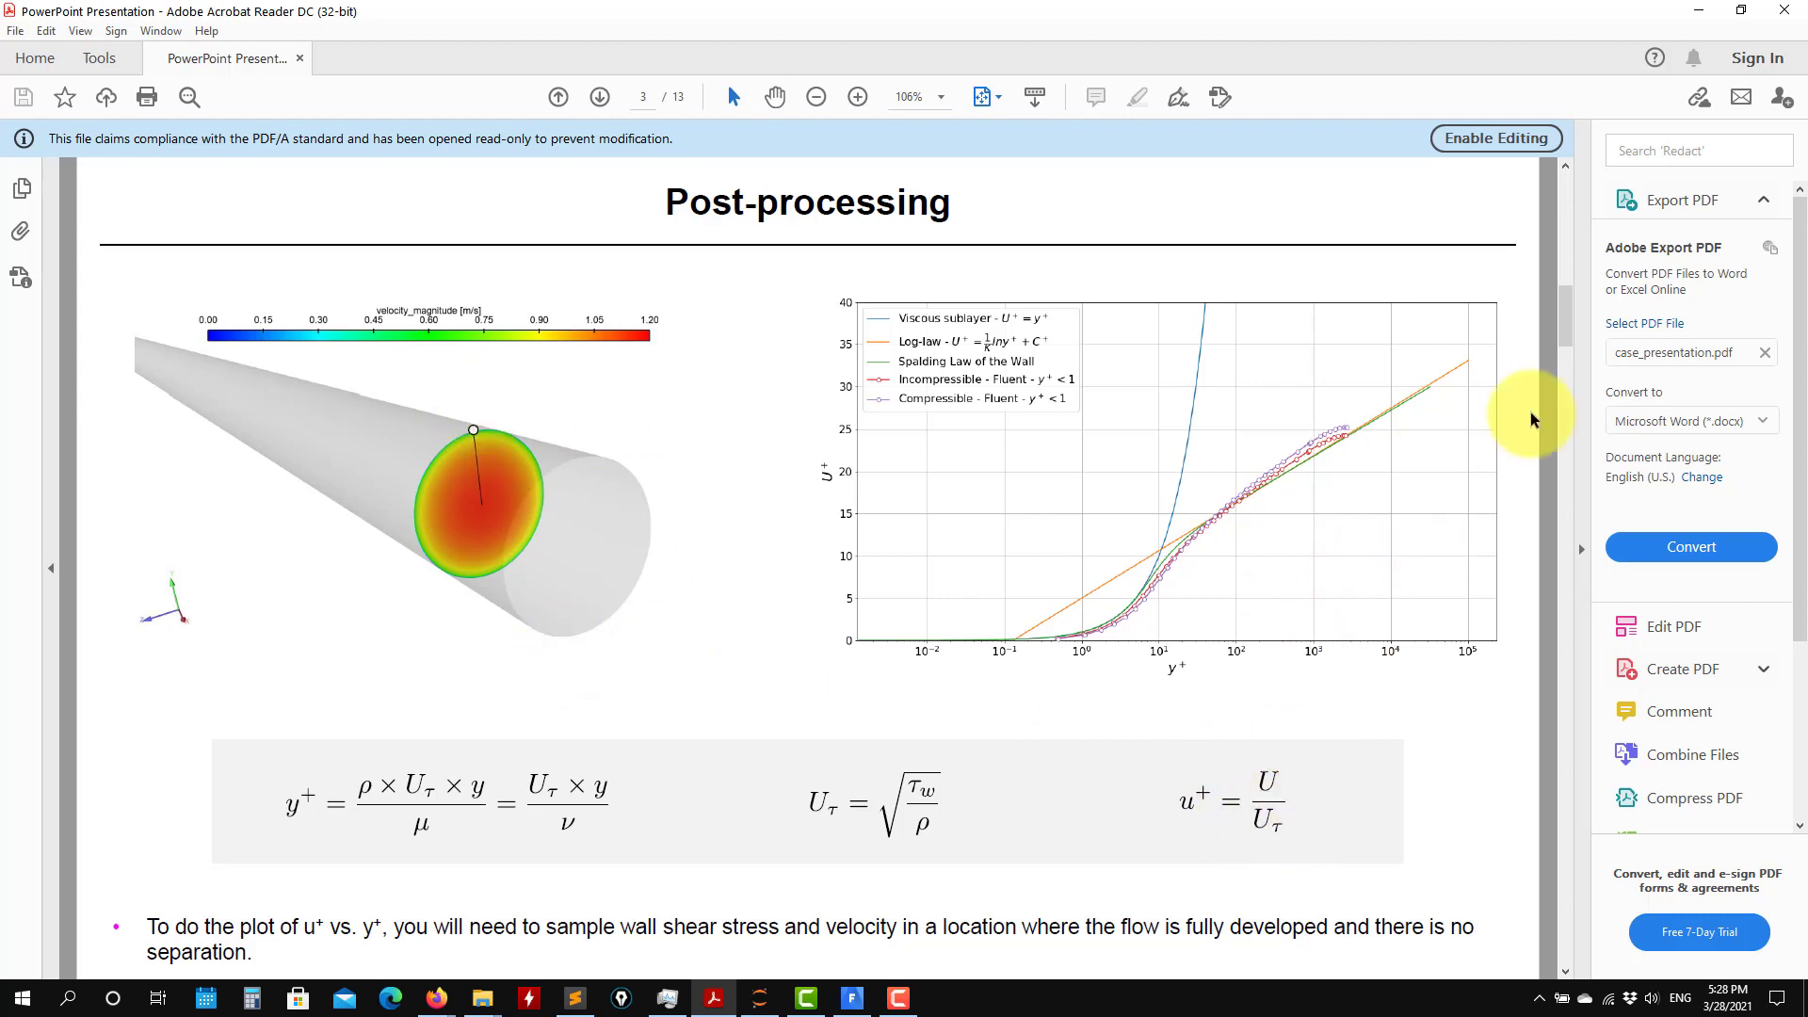
pyautogui.click(1698, 11)
pyautogui.click(953, 570)
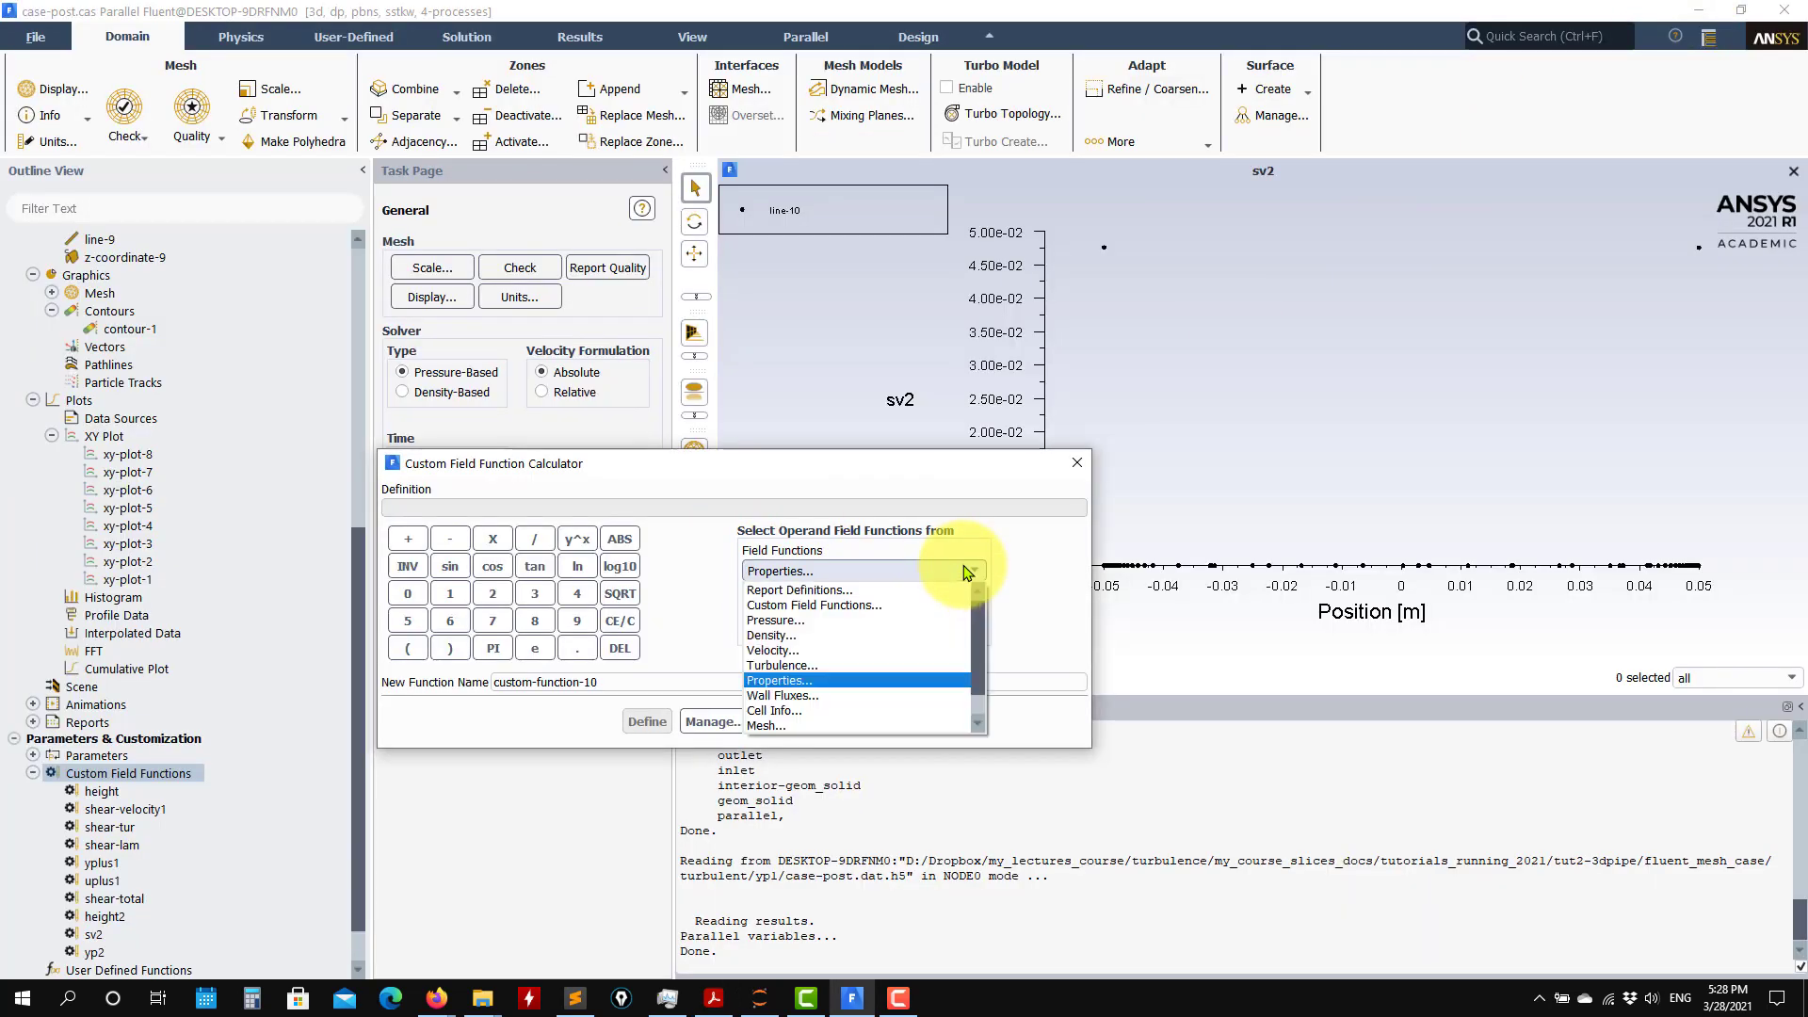
pyautogui.click(801, 650)
pyautogui.click(765, 629)
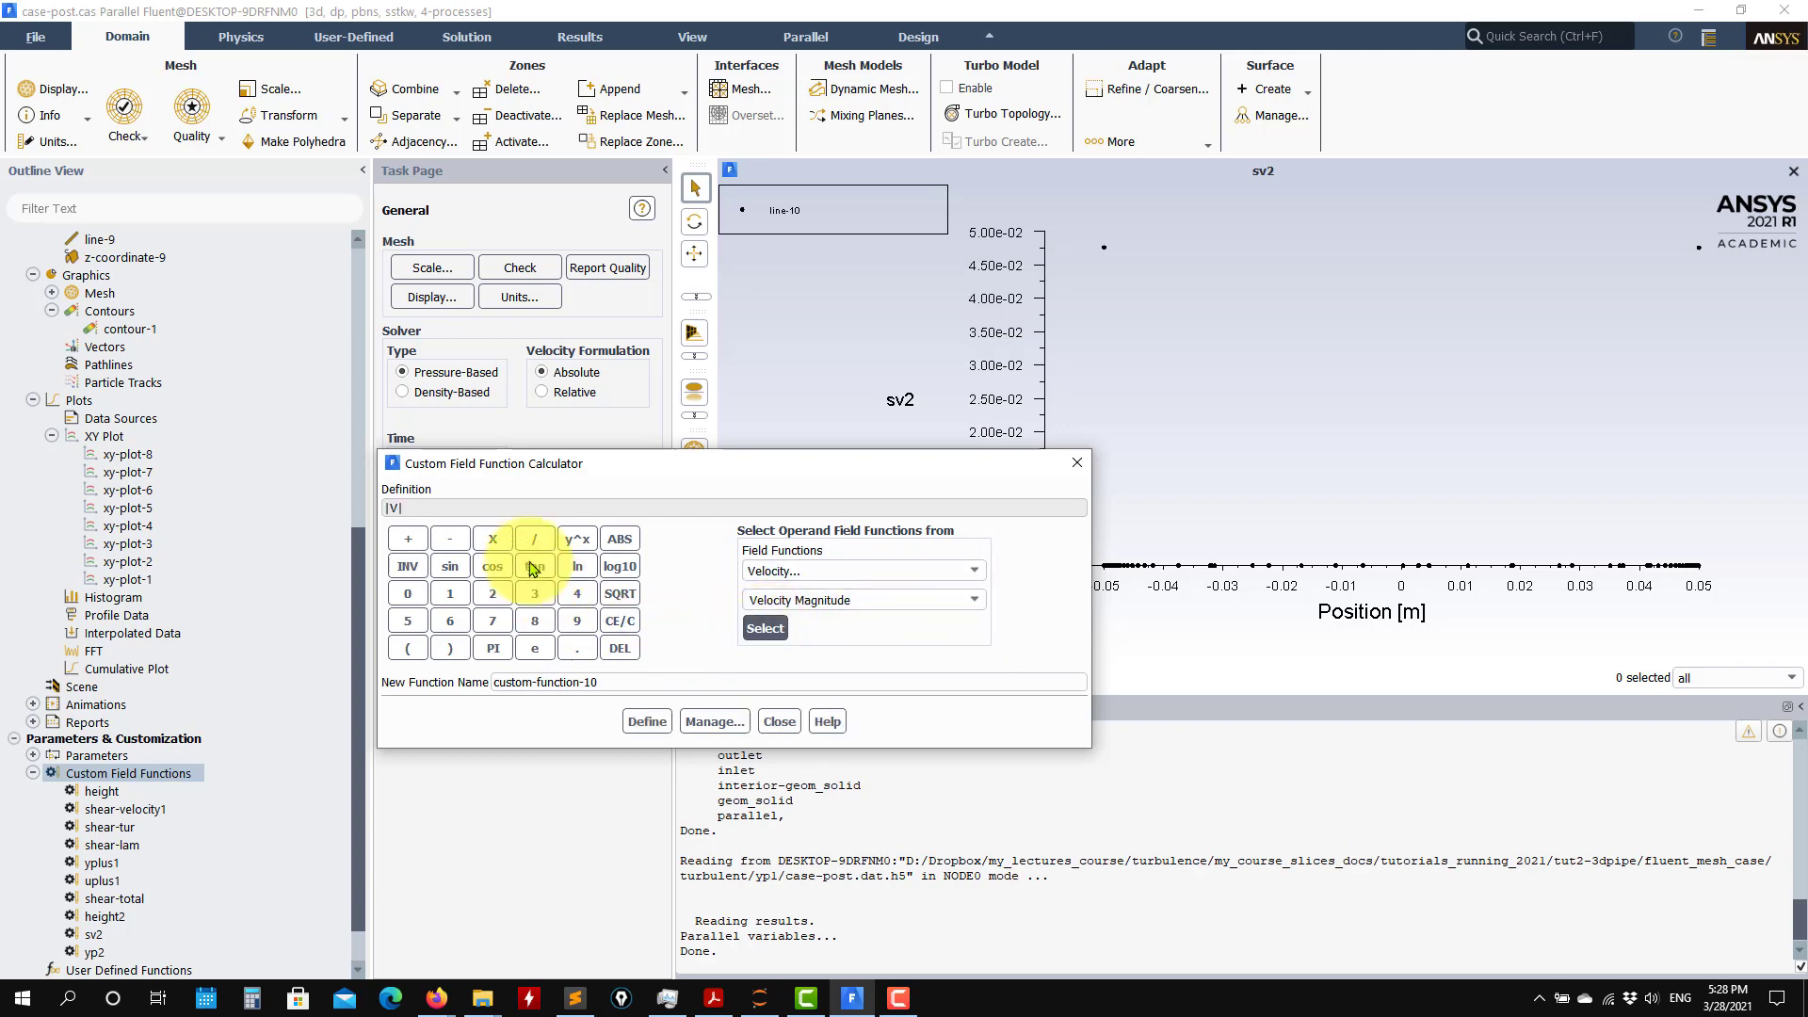
# - Divide the velocity magnitude by a number starting with 0.0, consulting the wall shear velocity in the test file
pyautogui.click(574, 999)
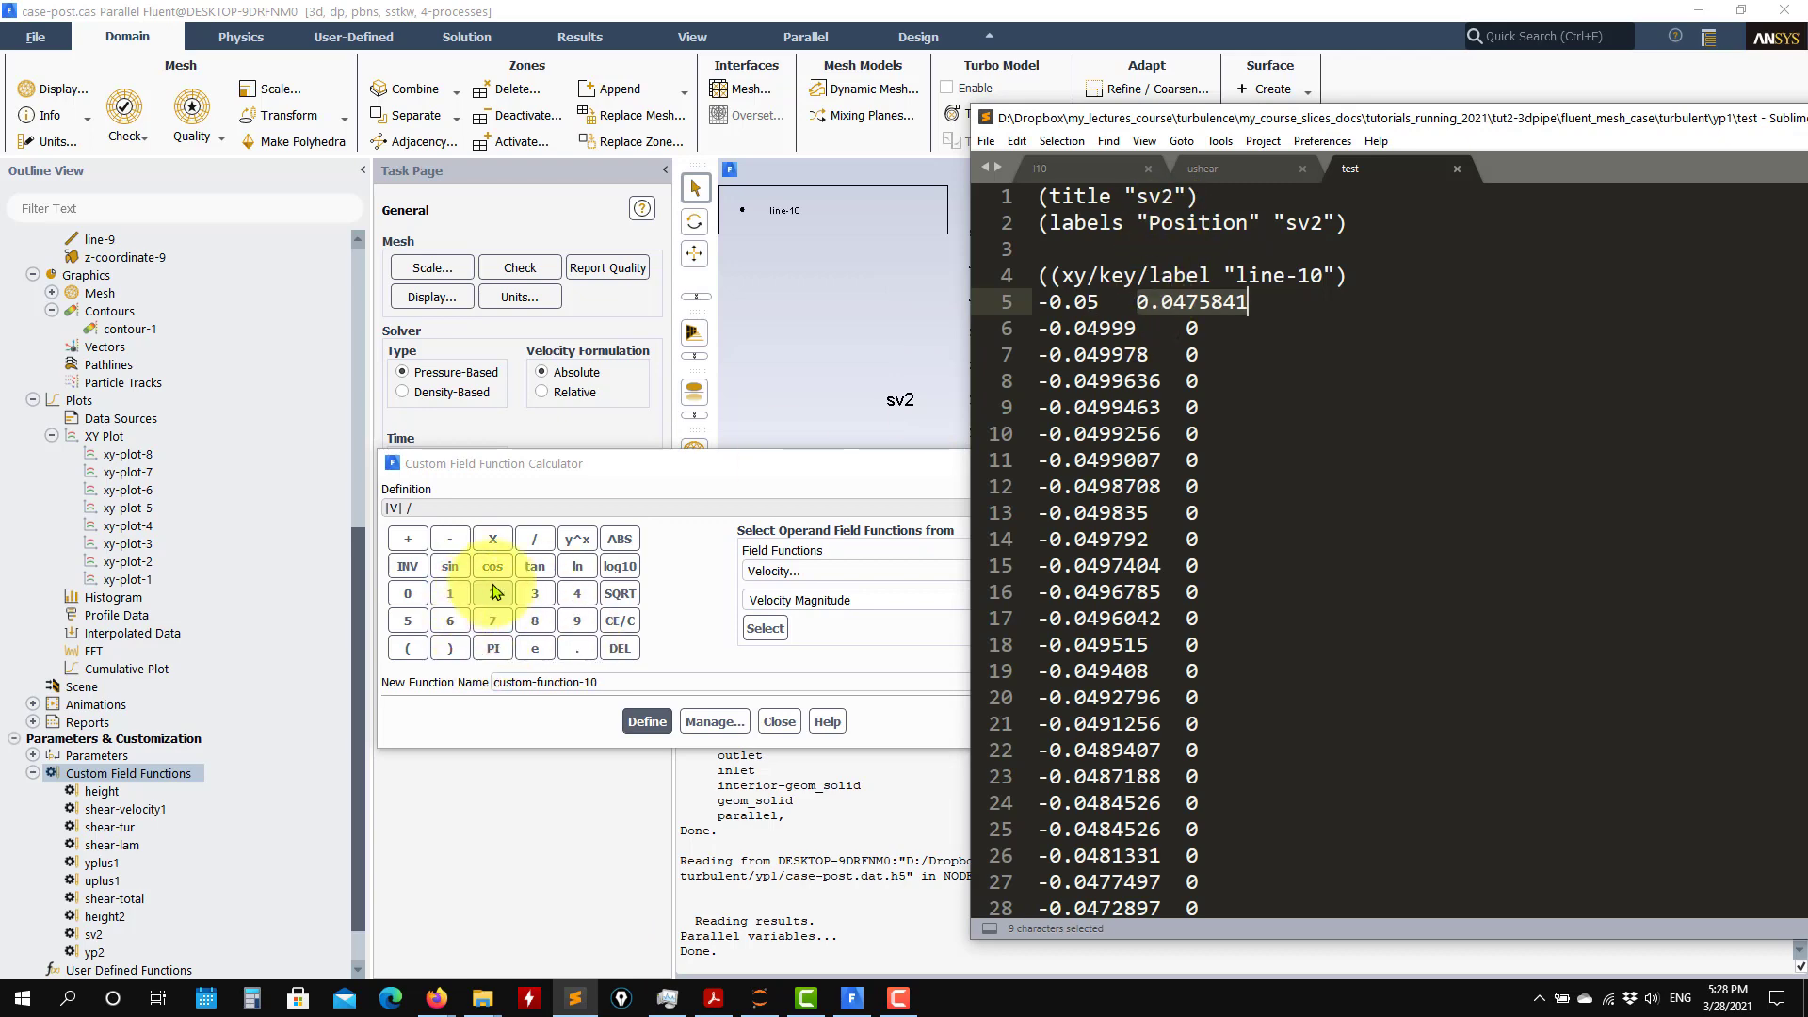
pyautogui.click(408, 593)
pyautogui.click(577, 648)
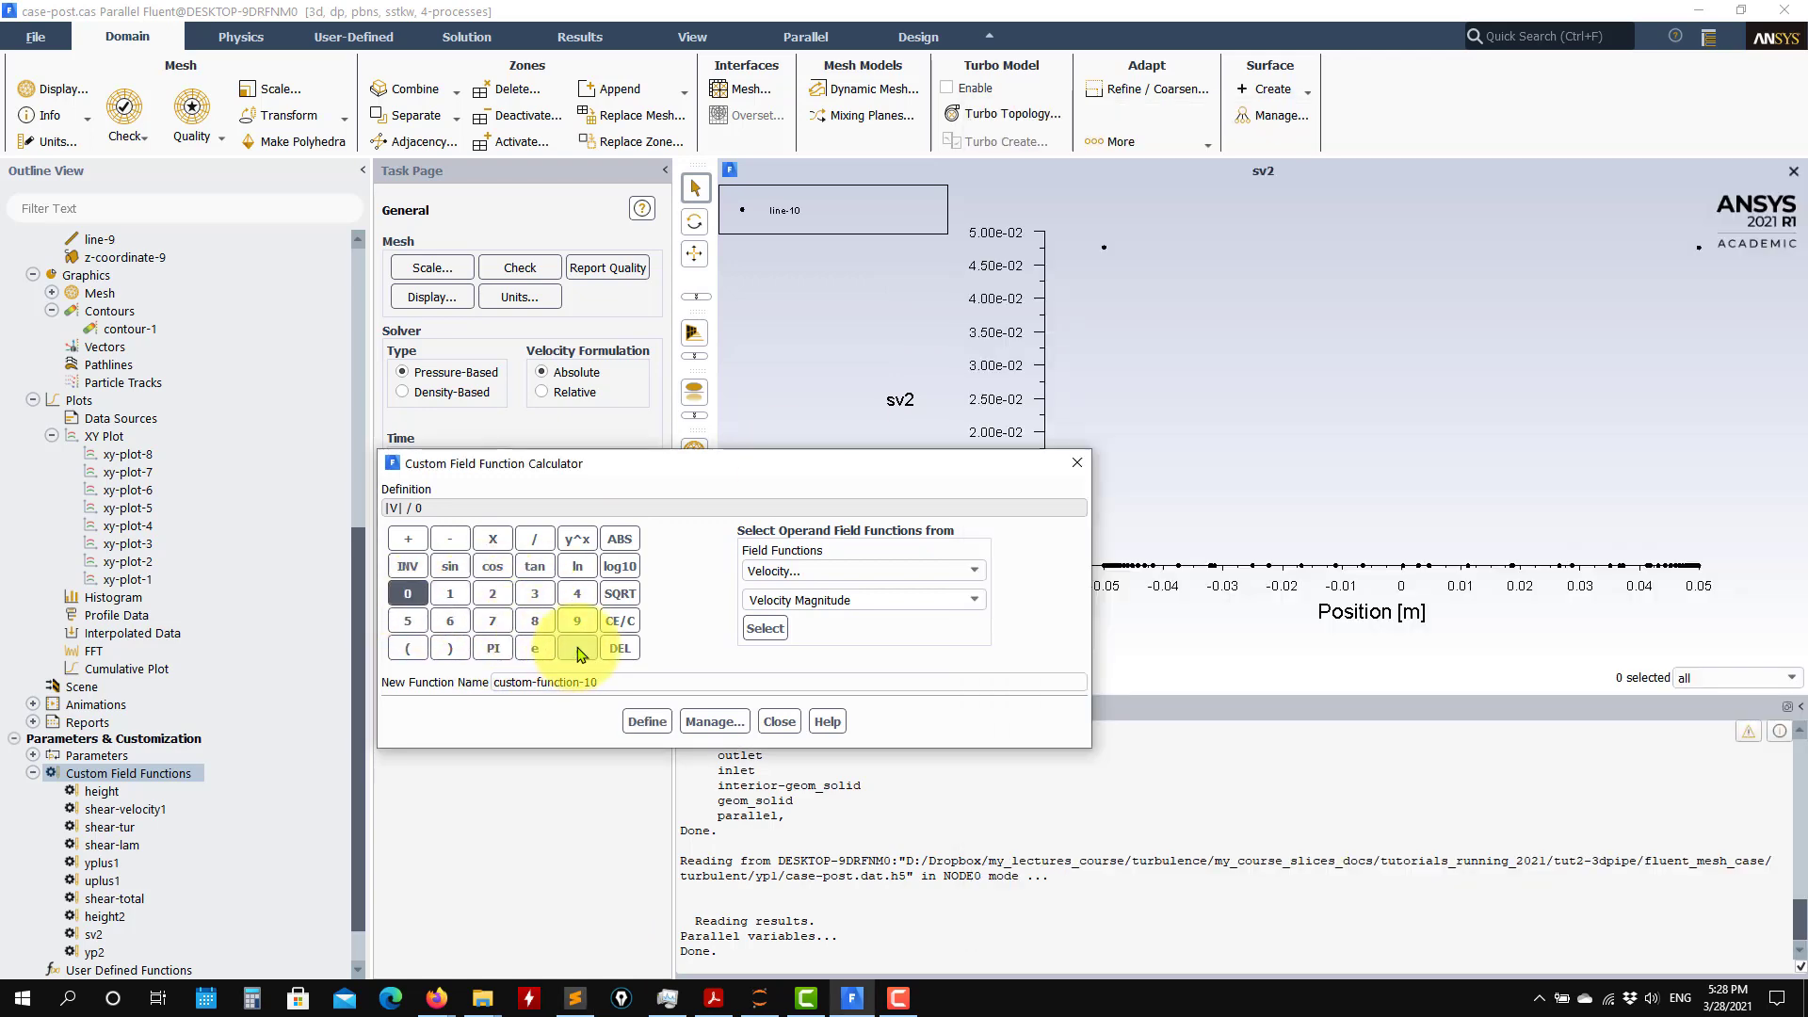
pyautogui.click(408, 593)
pyautogui.click(493, 621)
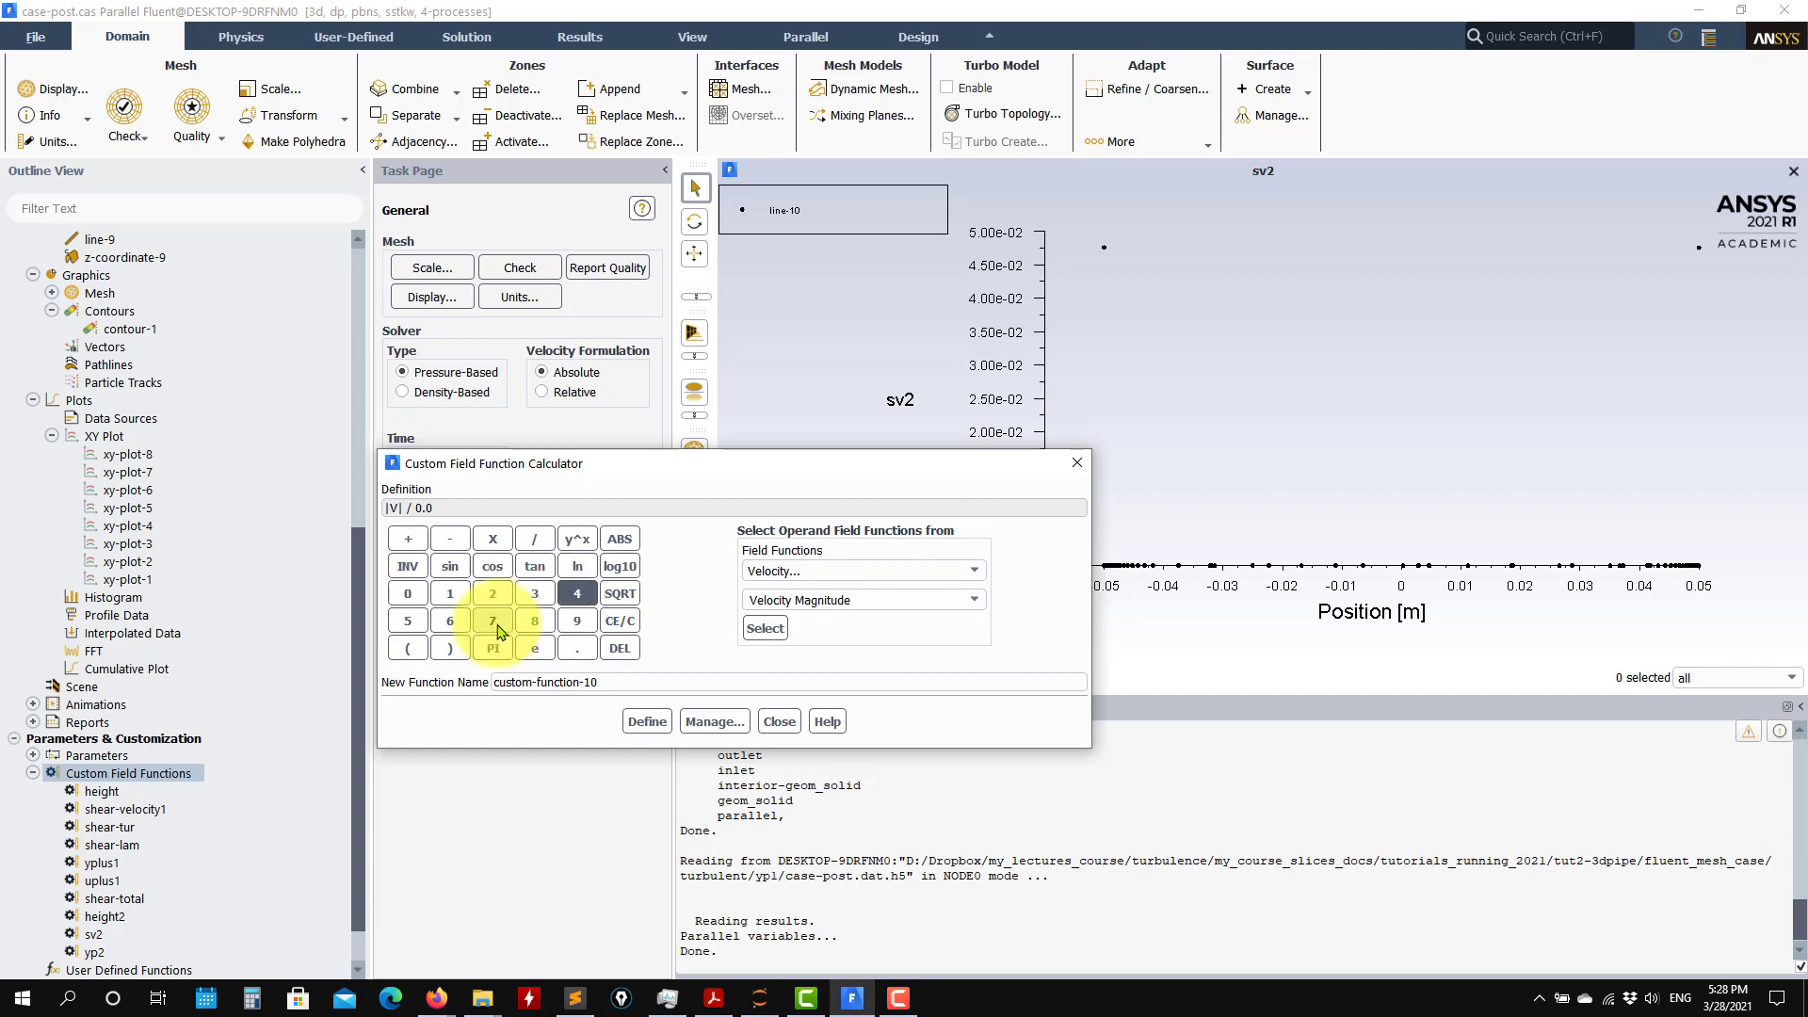
pyautogui.click(579, 1001)
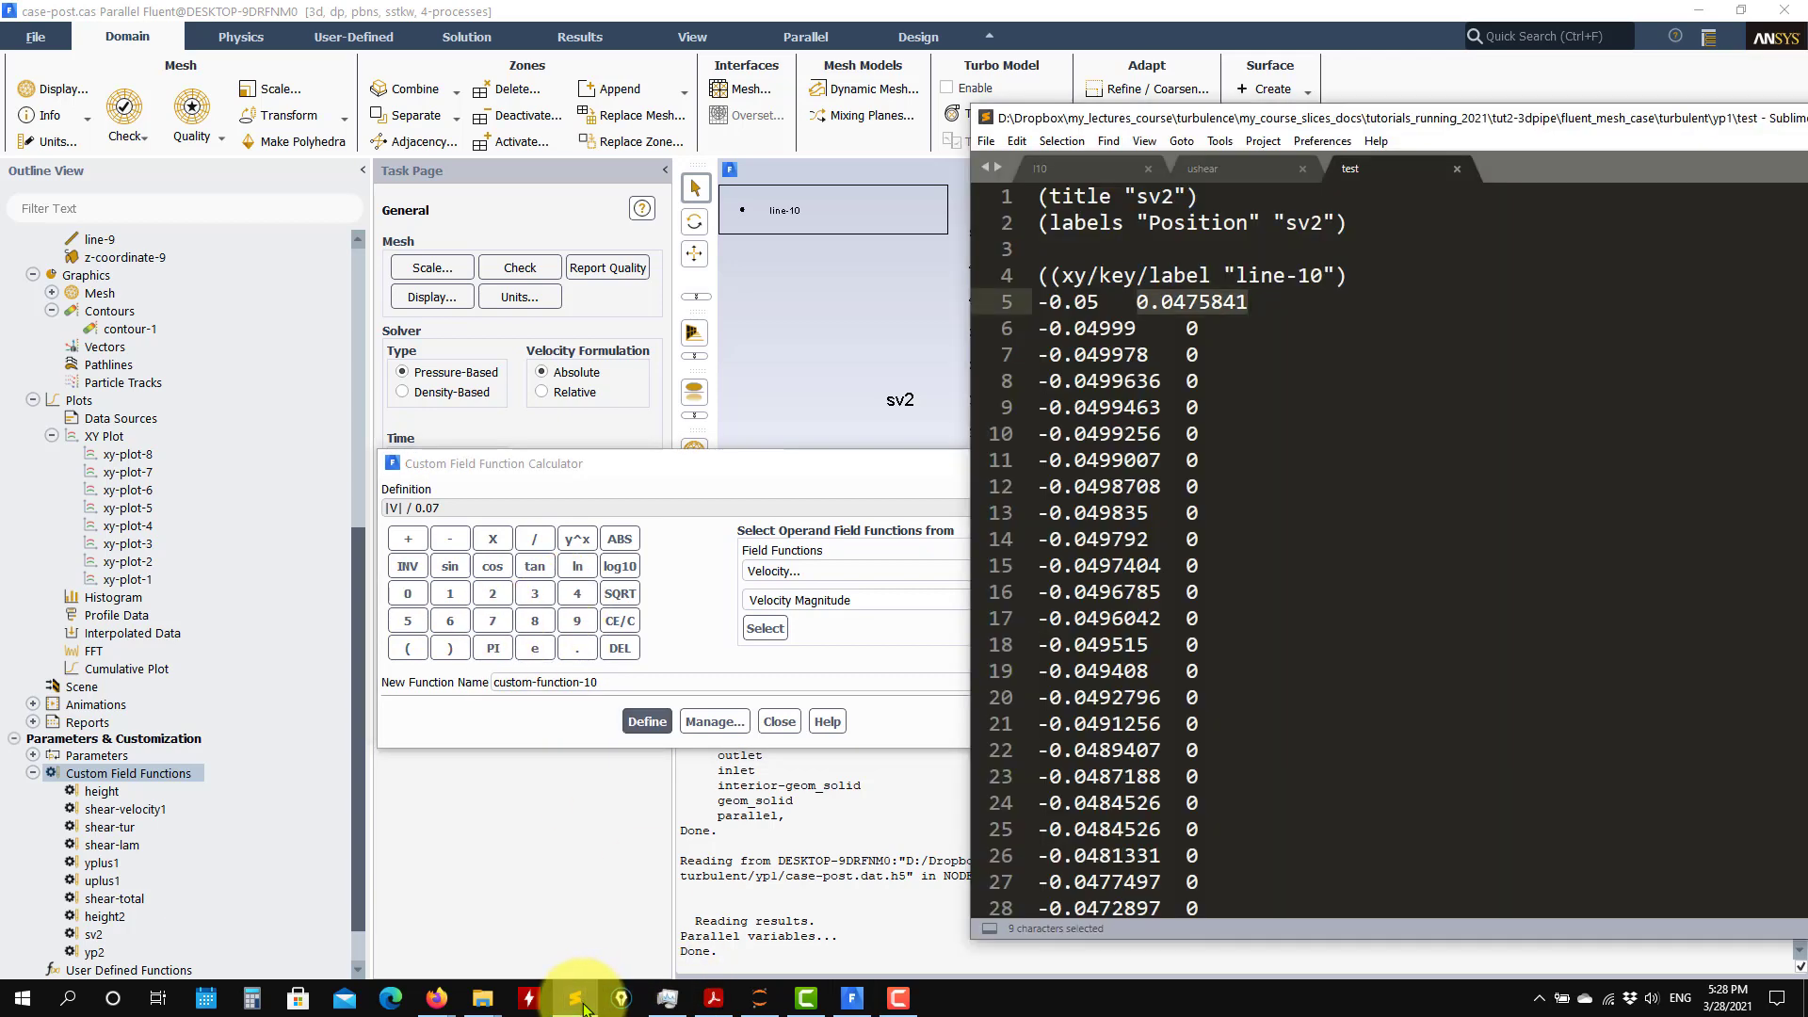
pyautogui.click(577, 1000)
pyautogui.click(408, 621)
pyautogui.click(535, 620)
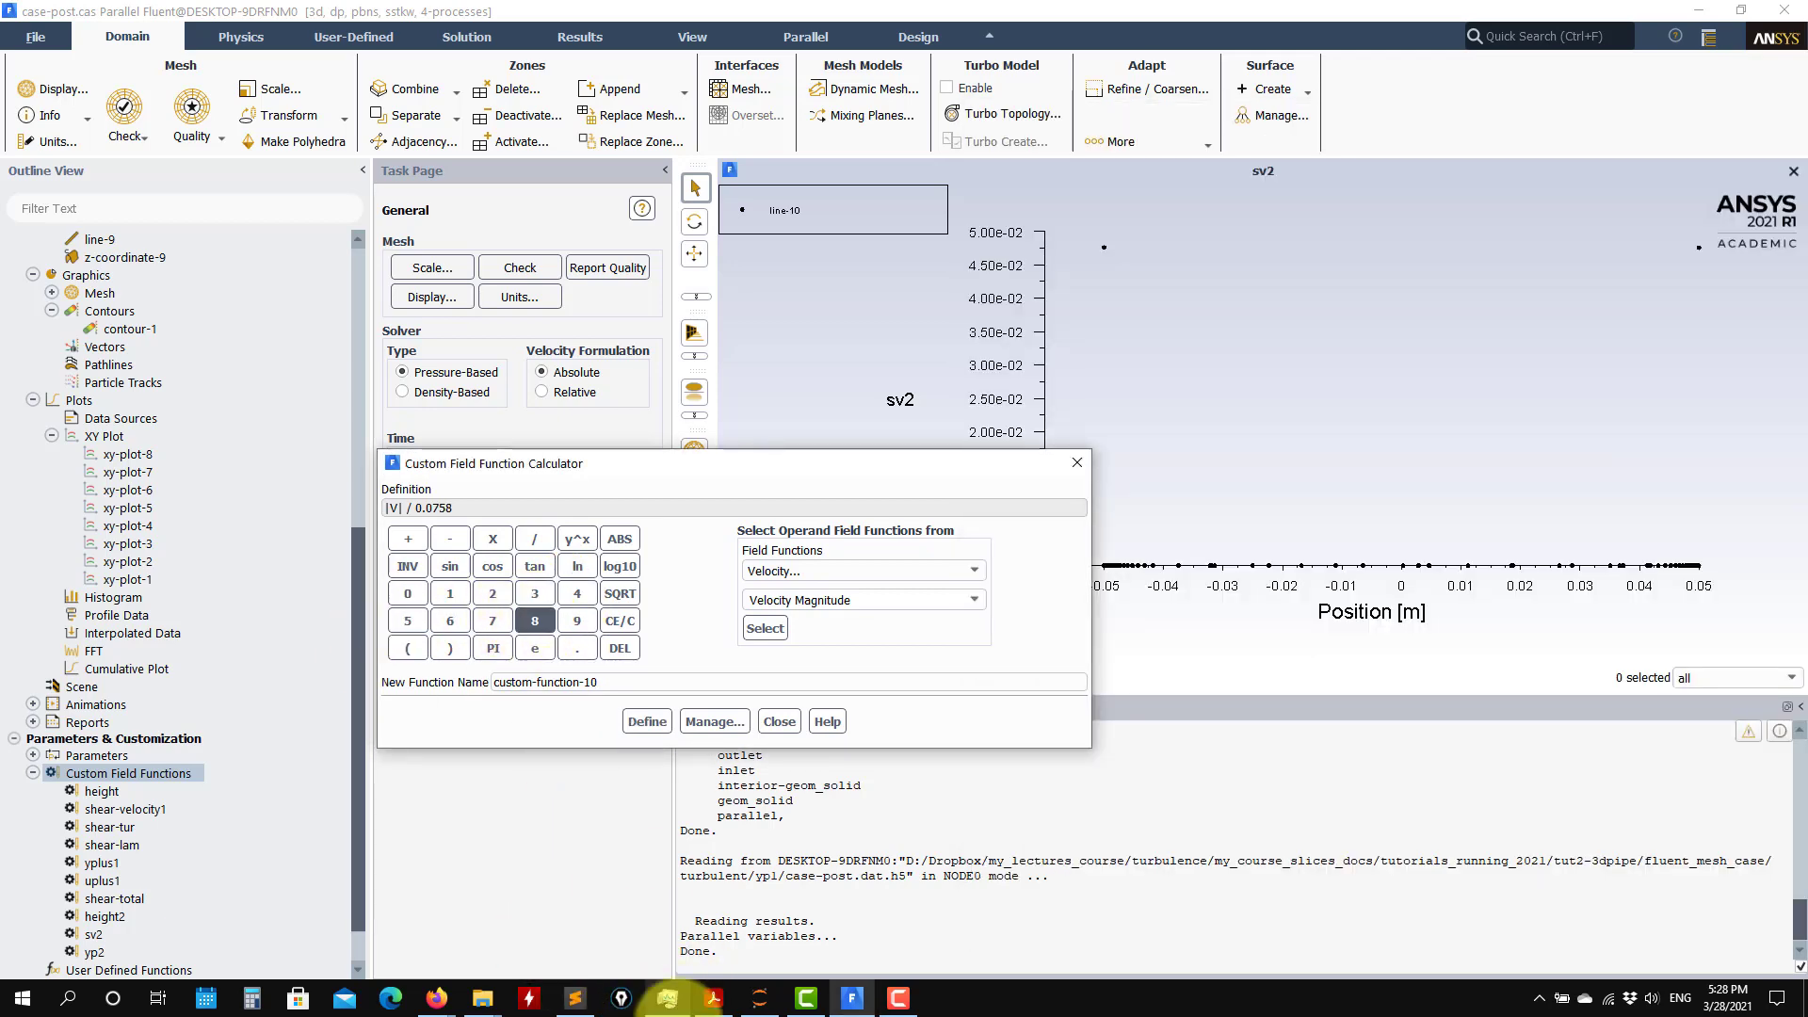
pyautogui.click(586, 1008)
pyautogui.click(586, 1008)
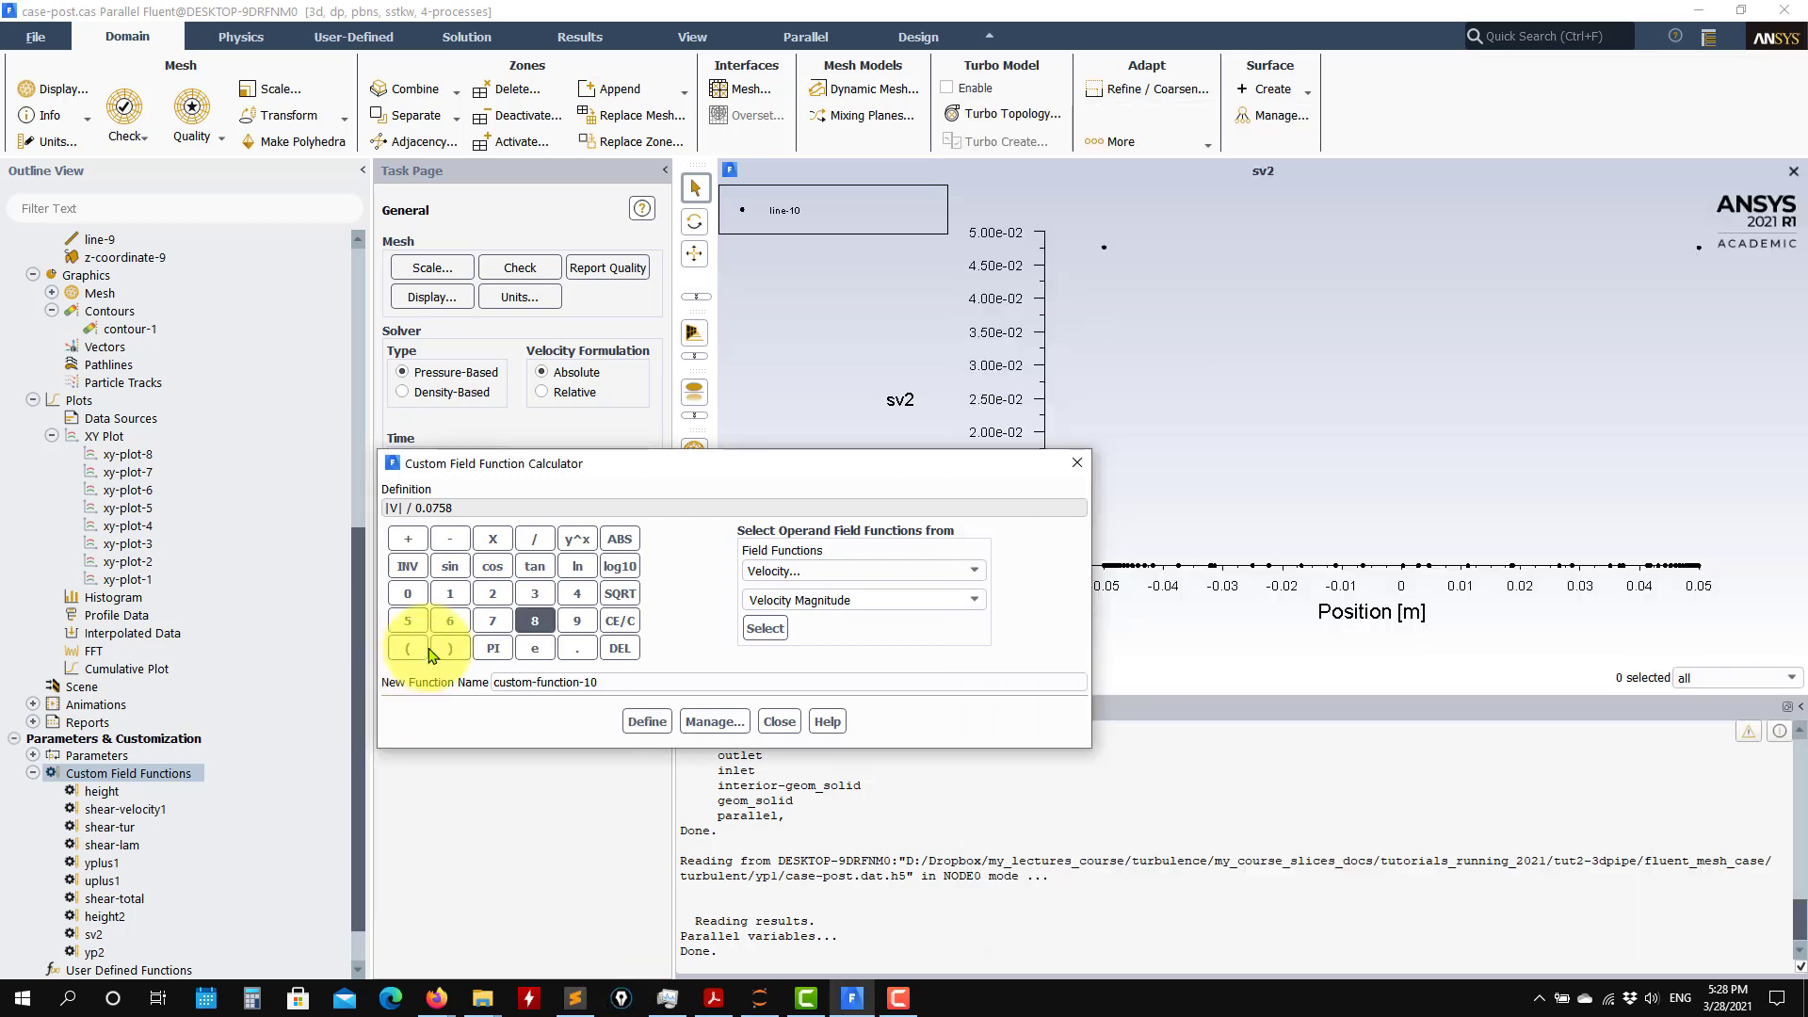
pyautogui.click(577, 593)
pyautogui.click(448, 593)
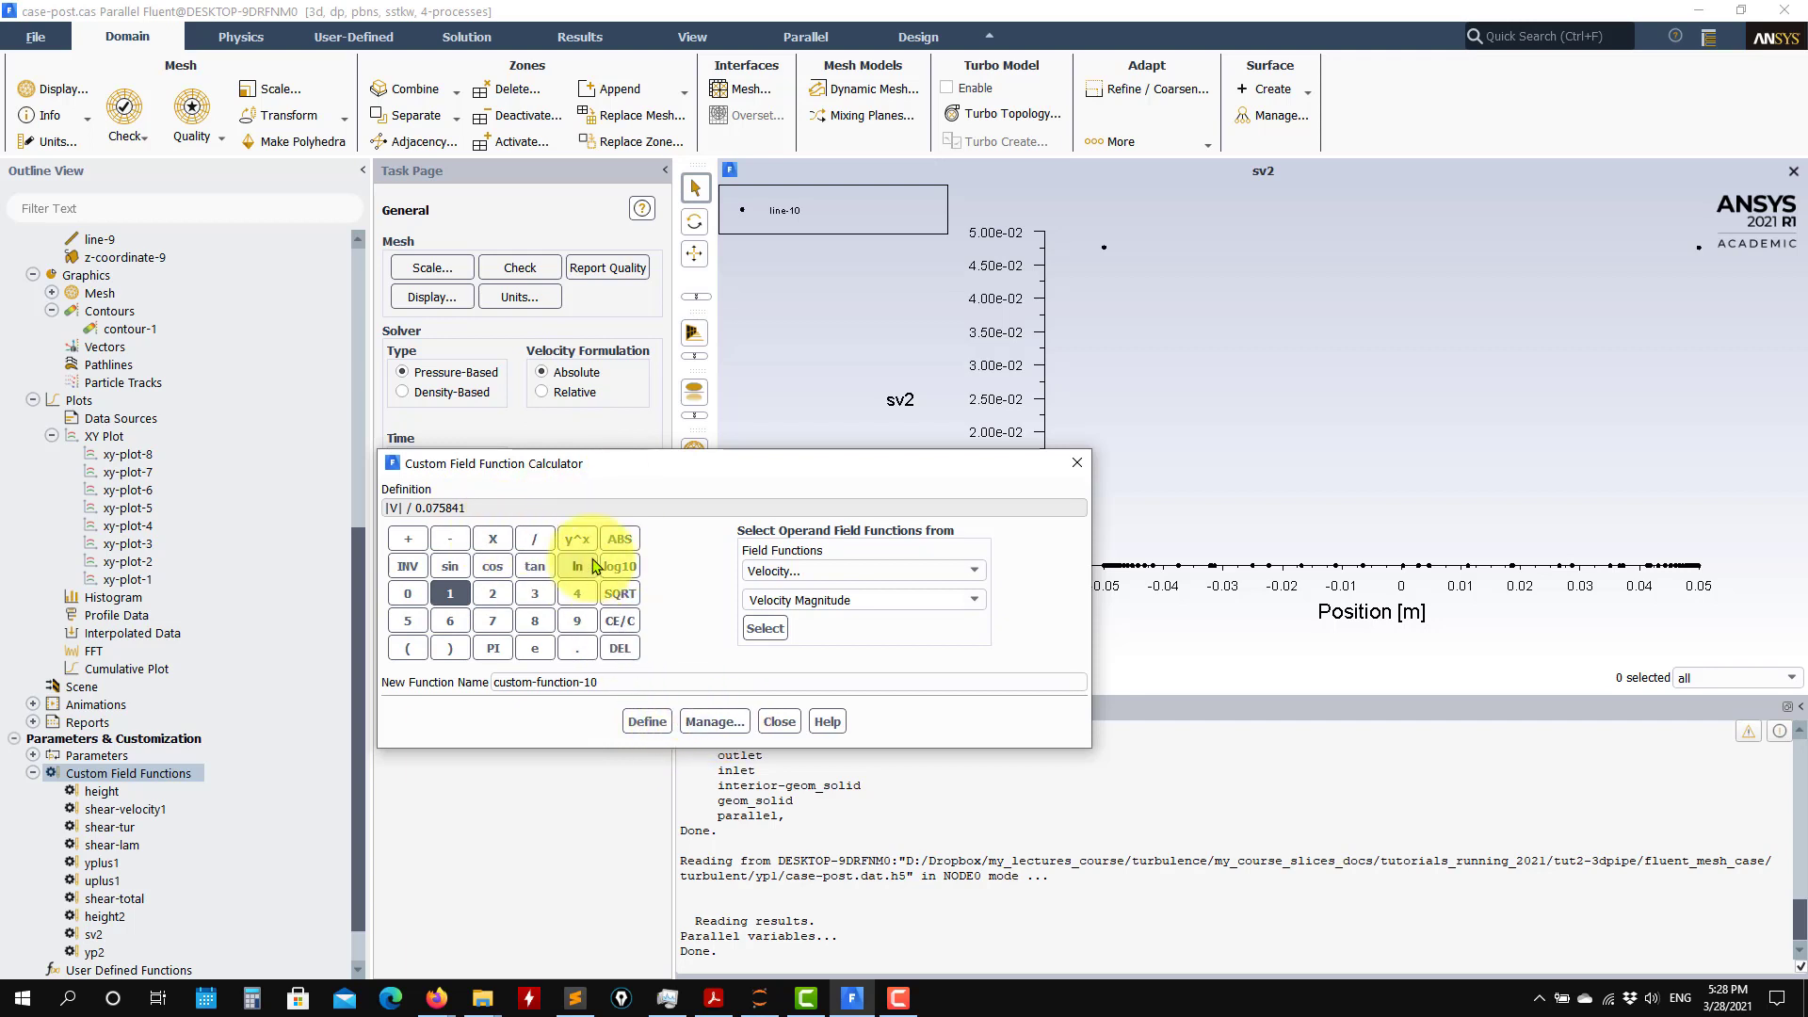
pyautogui.click(618, 649)
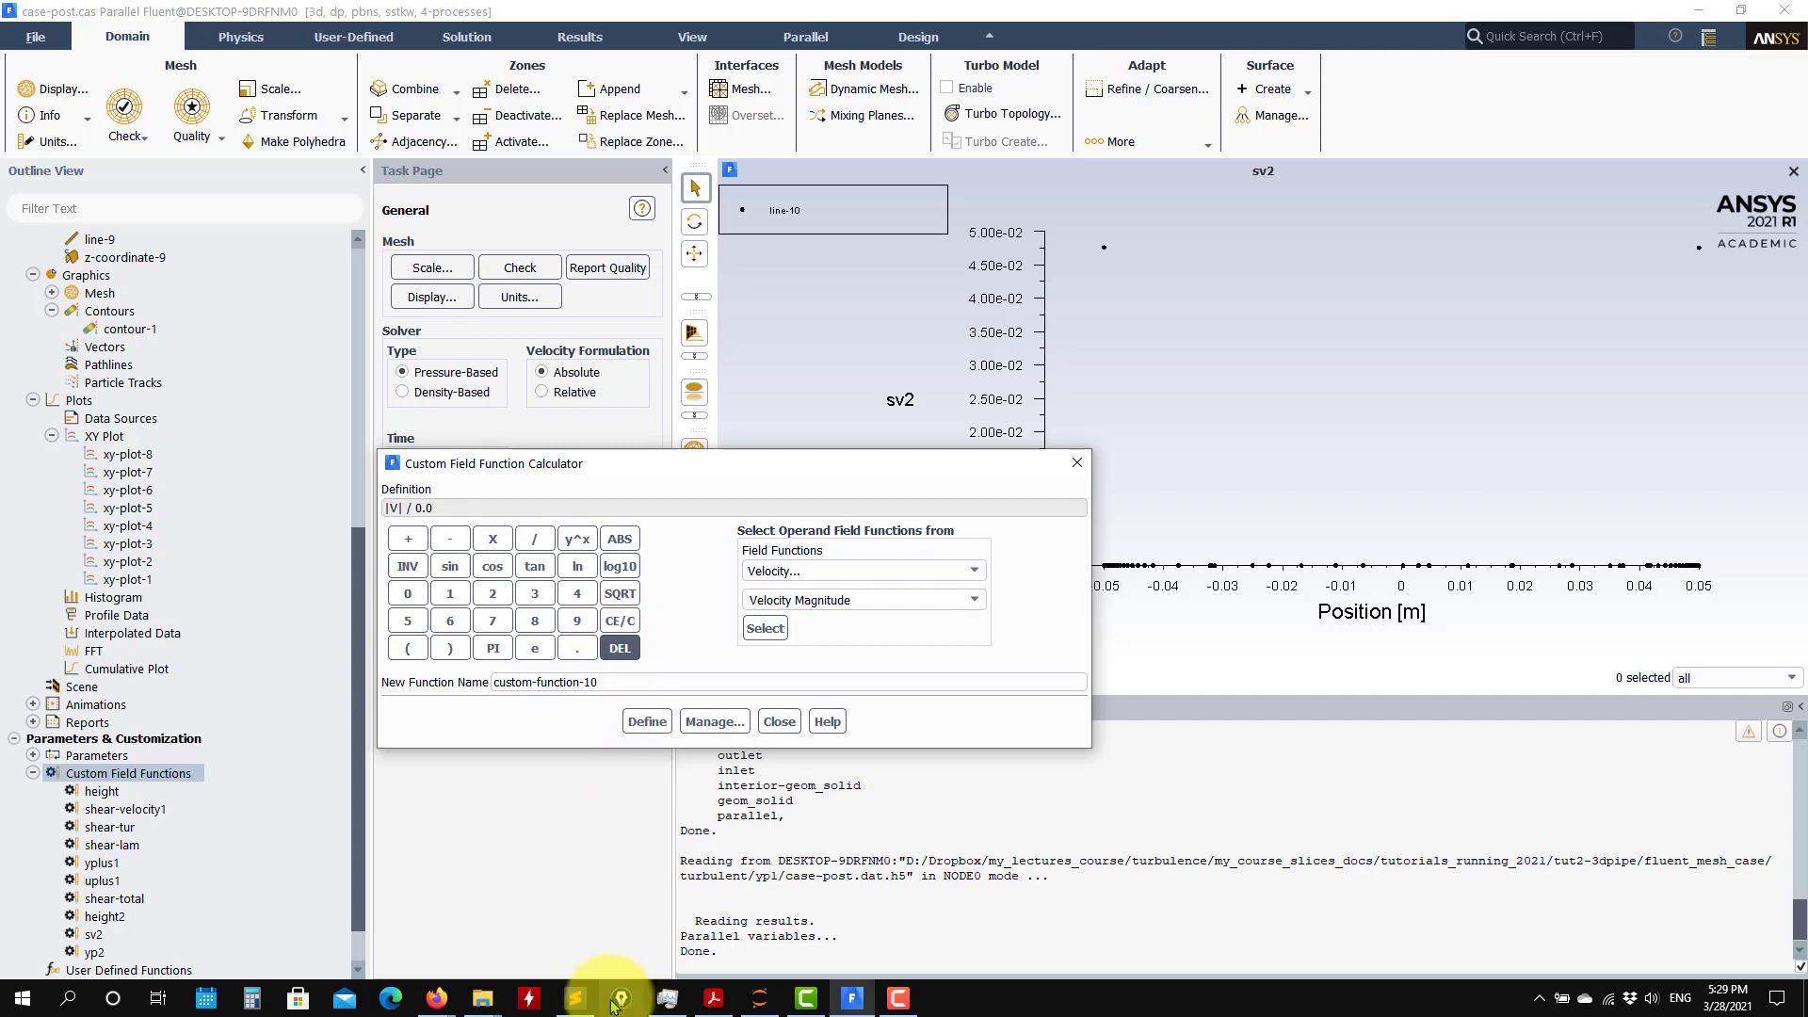
# - Complete the divisor as the wall shear velocity 0.0475841, checking the digits against the test file
pyautogui.click(574, 999)
pyautogui.click(436, 682)
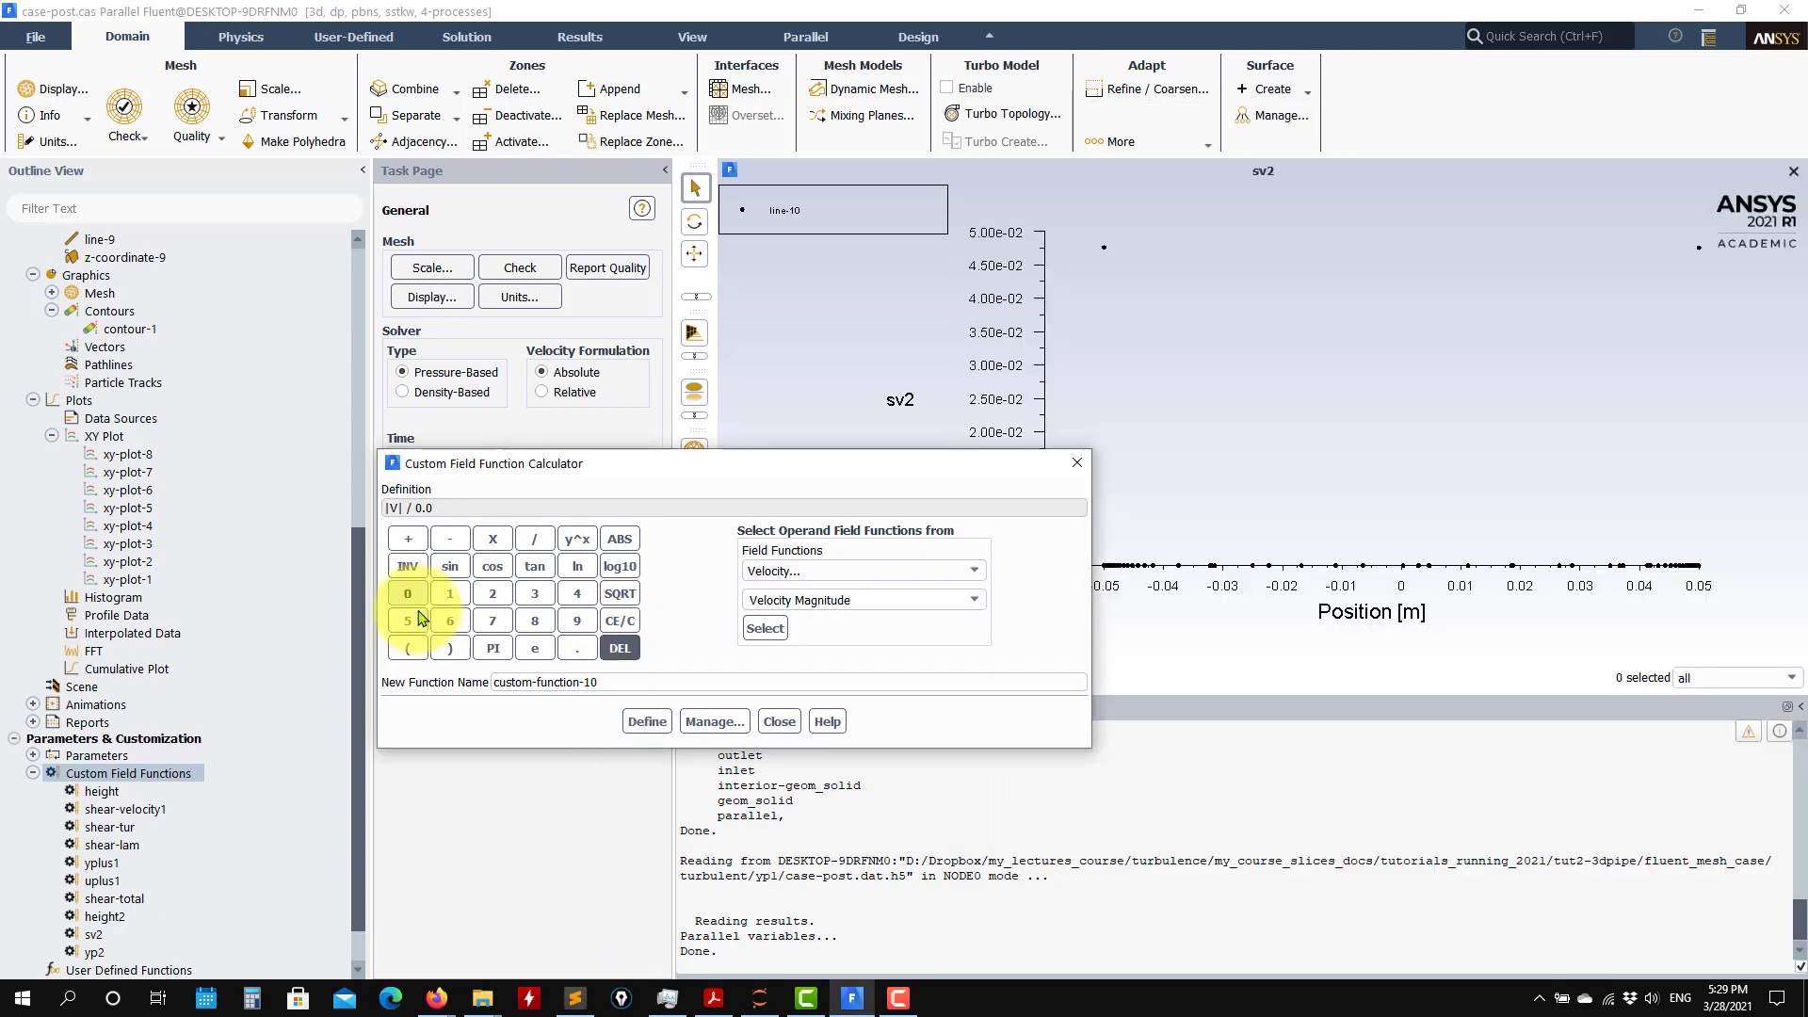
pyautogui.click(577, 594)
pyautogui.click(493, 620)
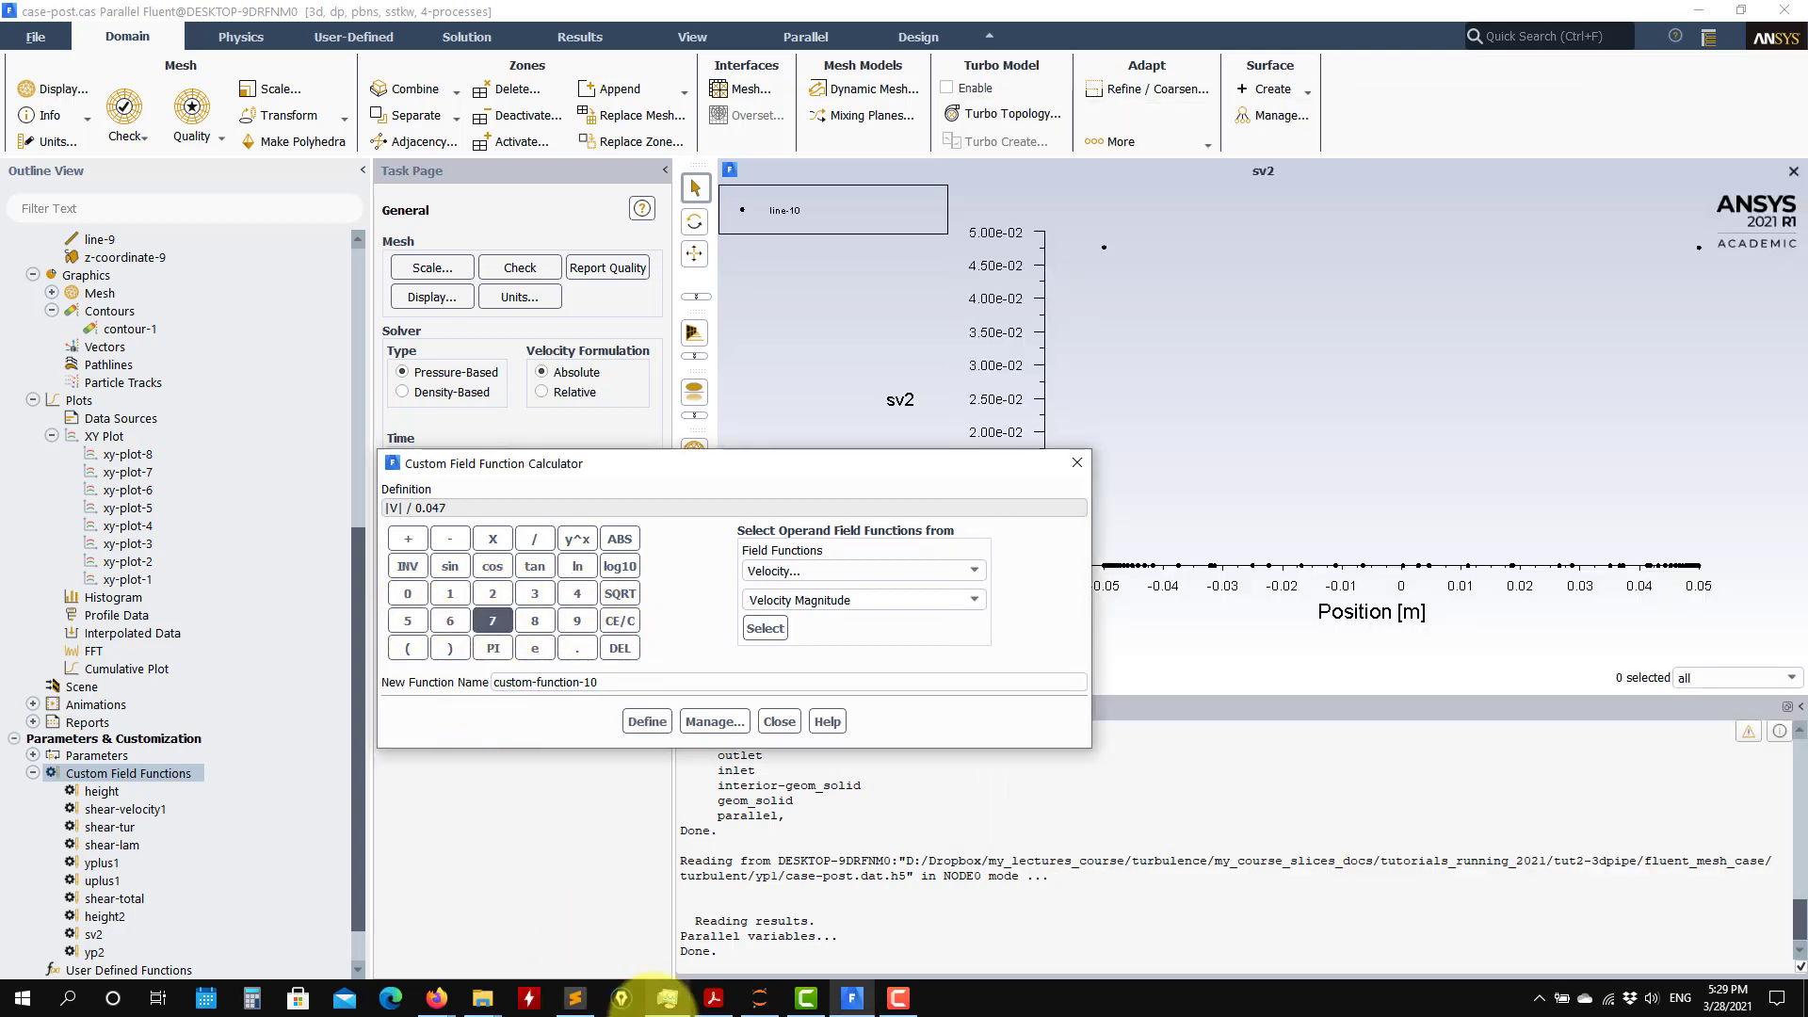
pyautogui.click(574, 999)
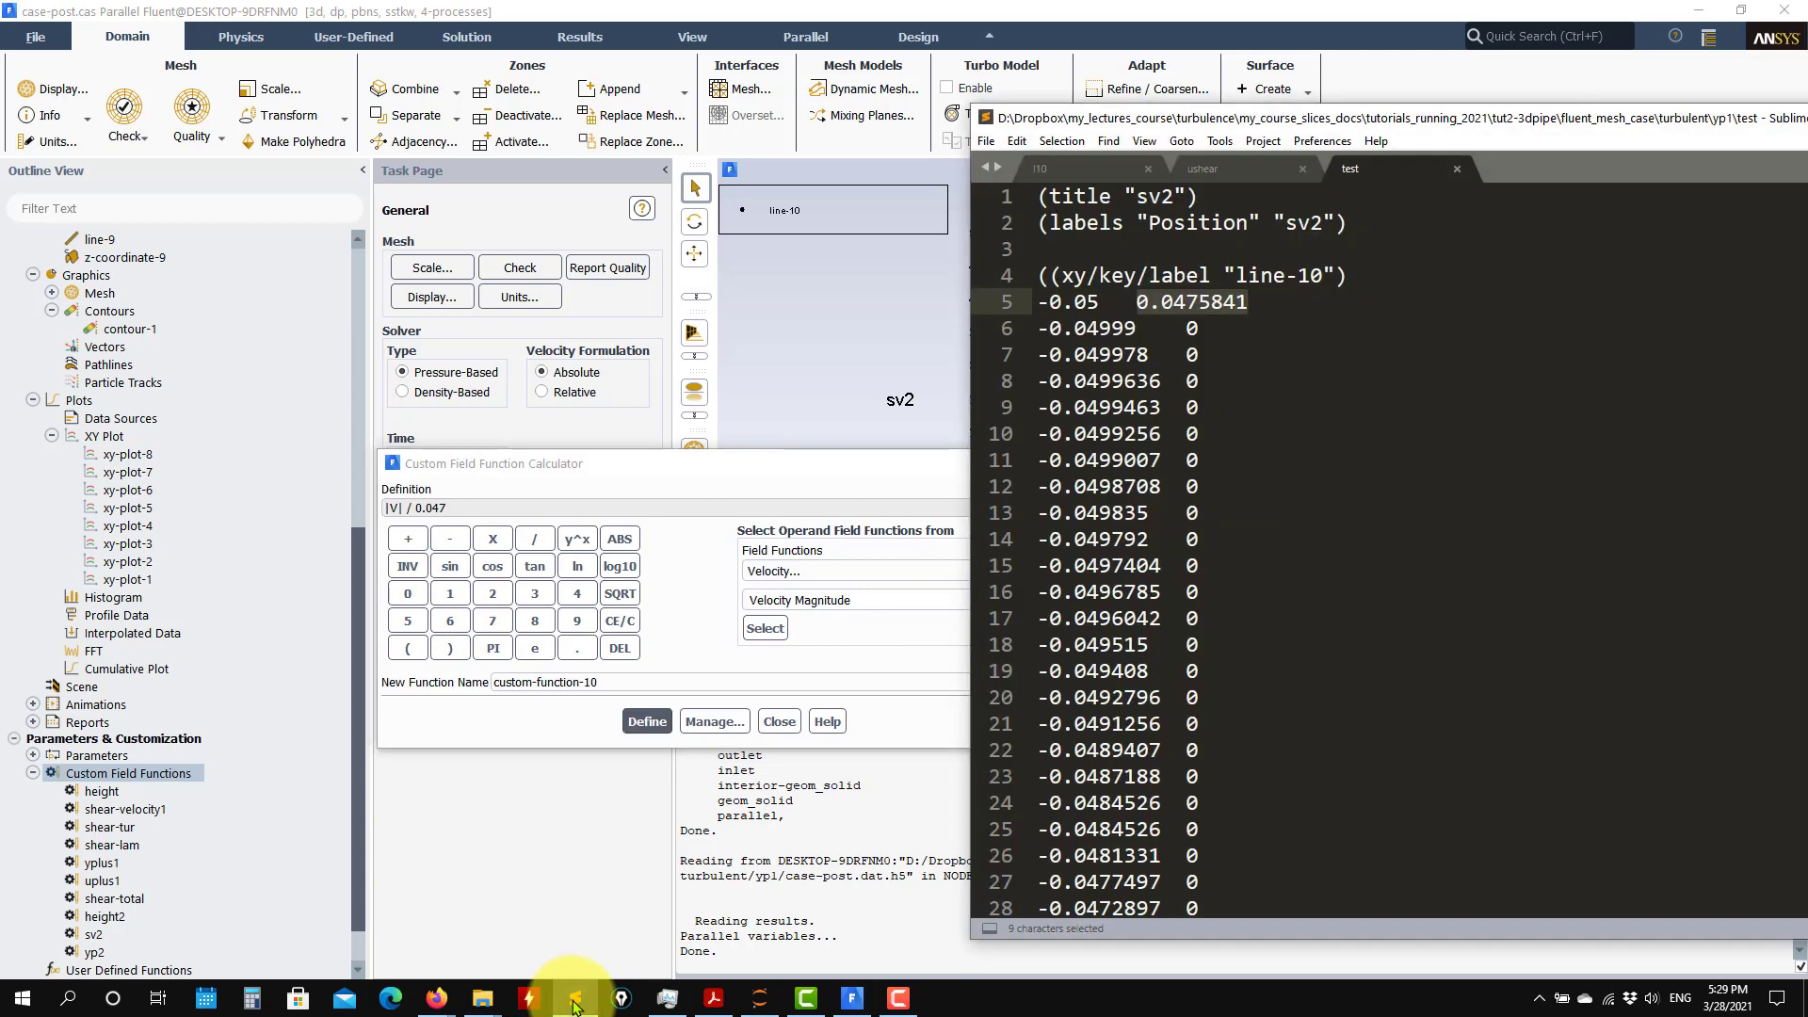
pyautogui.click(574, 999)
pyautogui.click(407, 620)
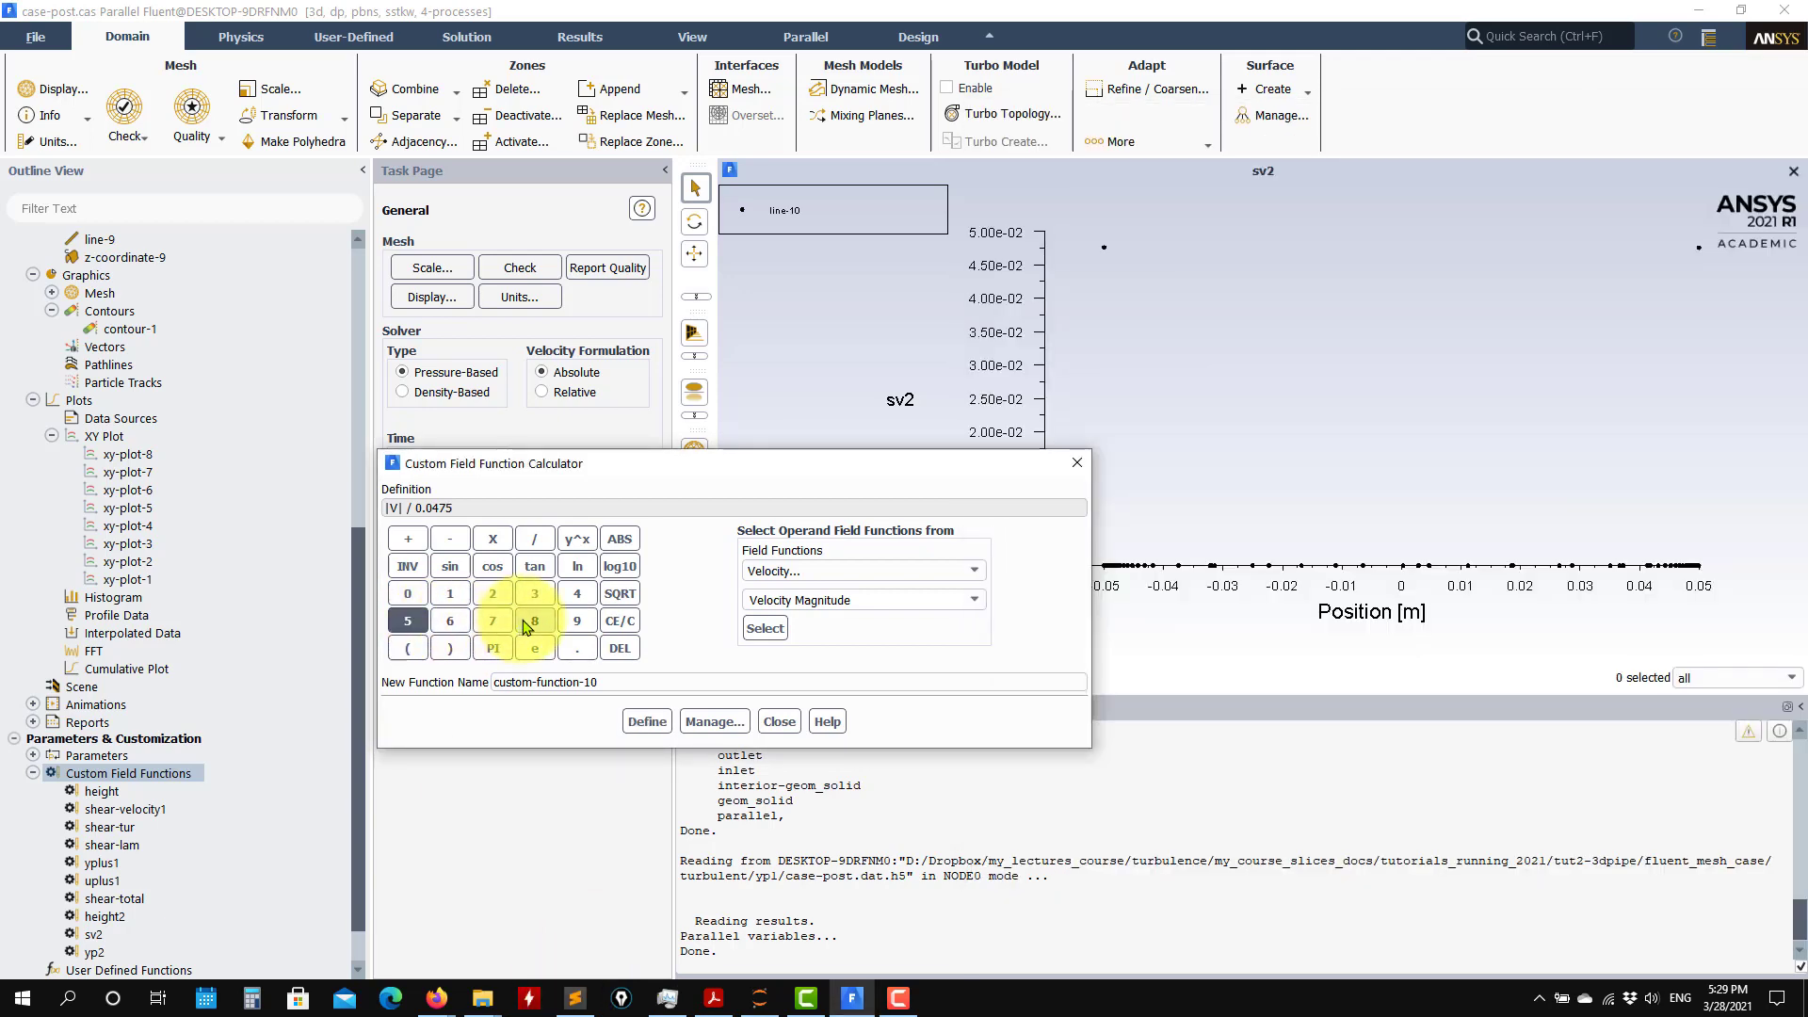
pyautogui.click(533, 622)
pyautogui.click(574, 999)
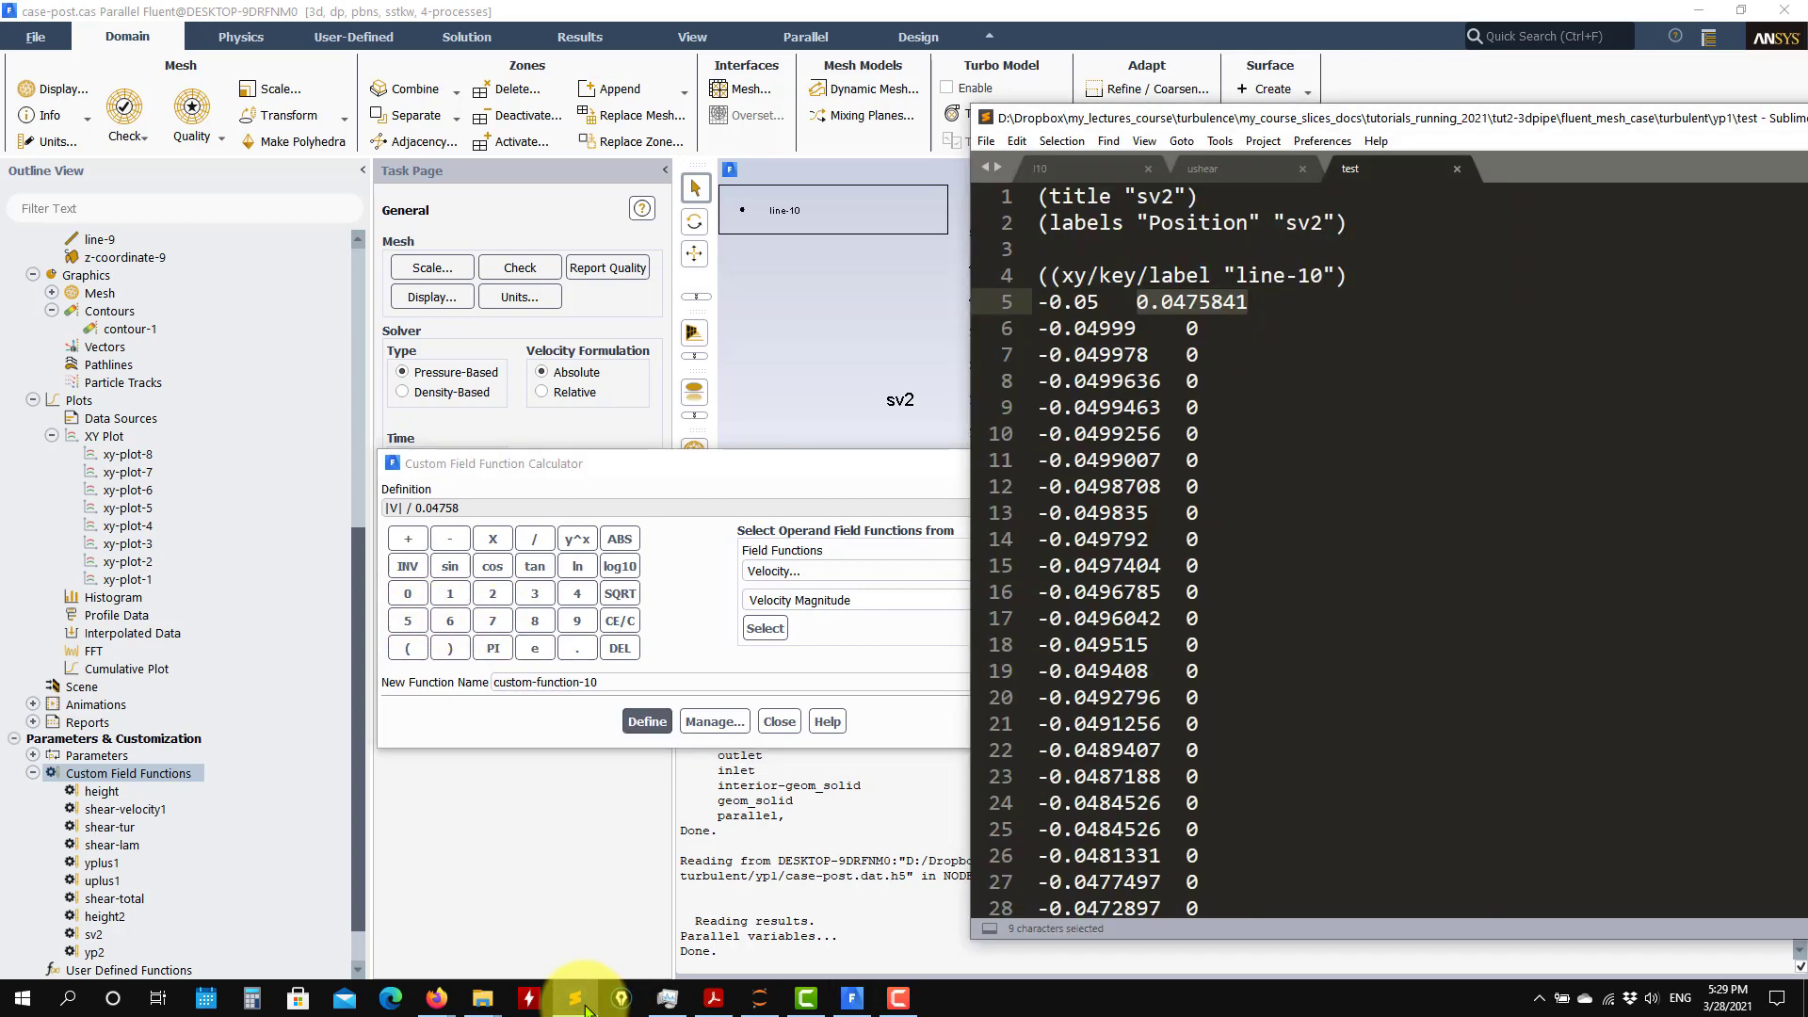
pyautogui.click(575, 998)
pyautogui.click(577, 593)
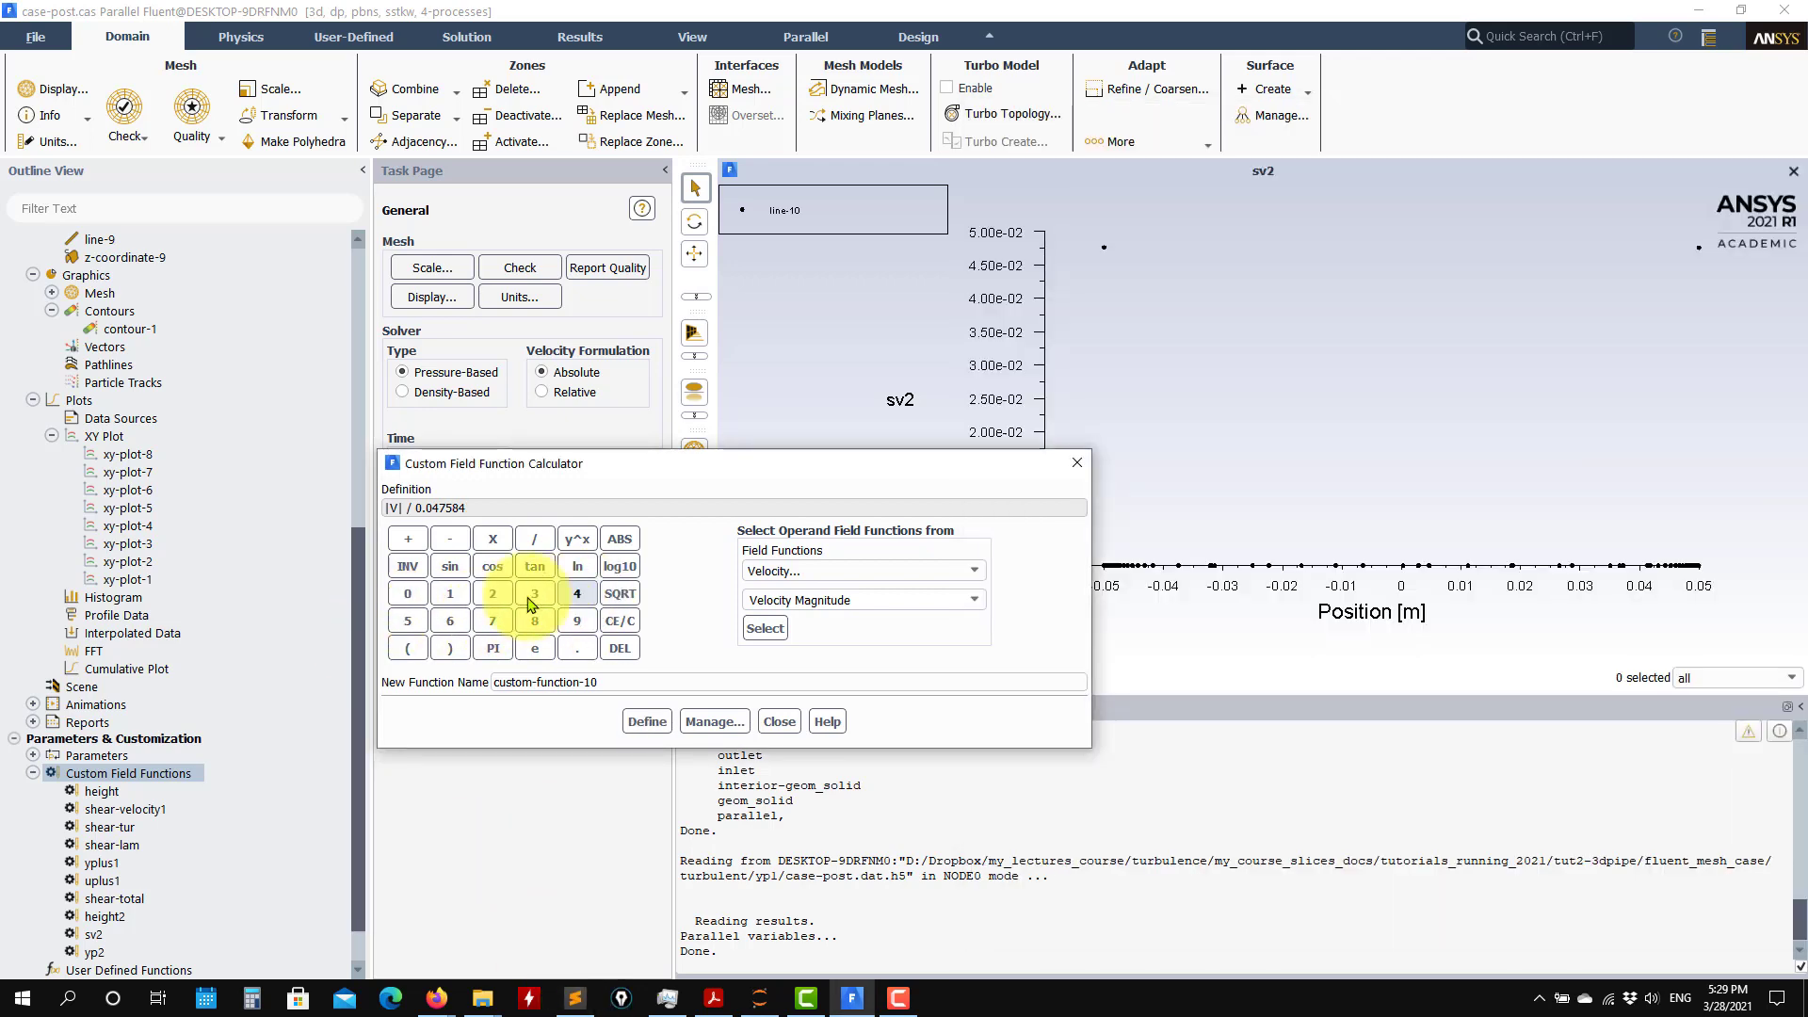
pyautogui.click(458, 604)
# - Name the new function up2, define it and close the calculator
pyautogui.tripleClick(620, 686)
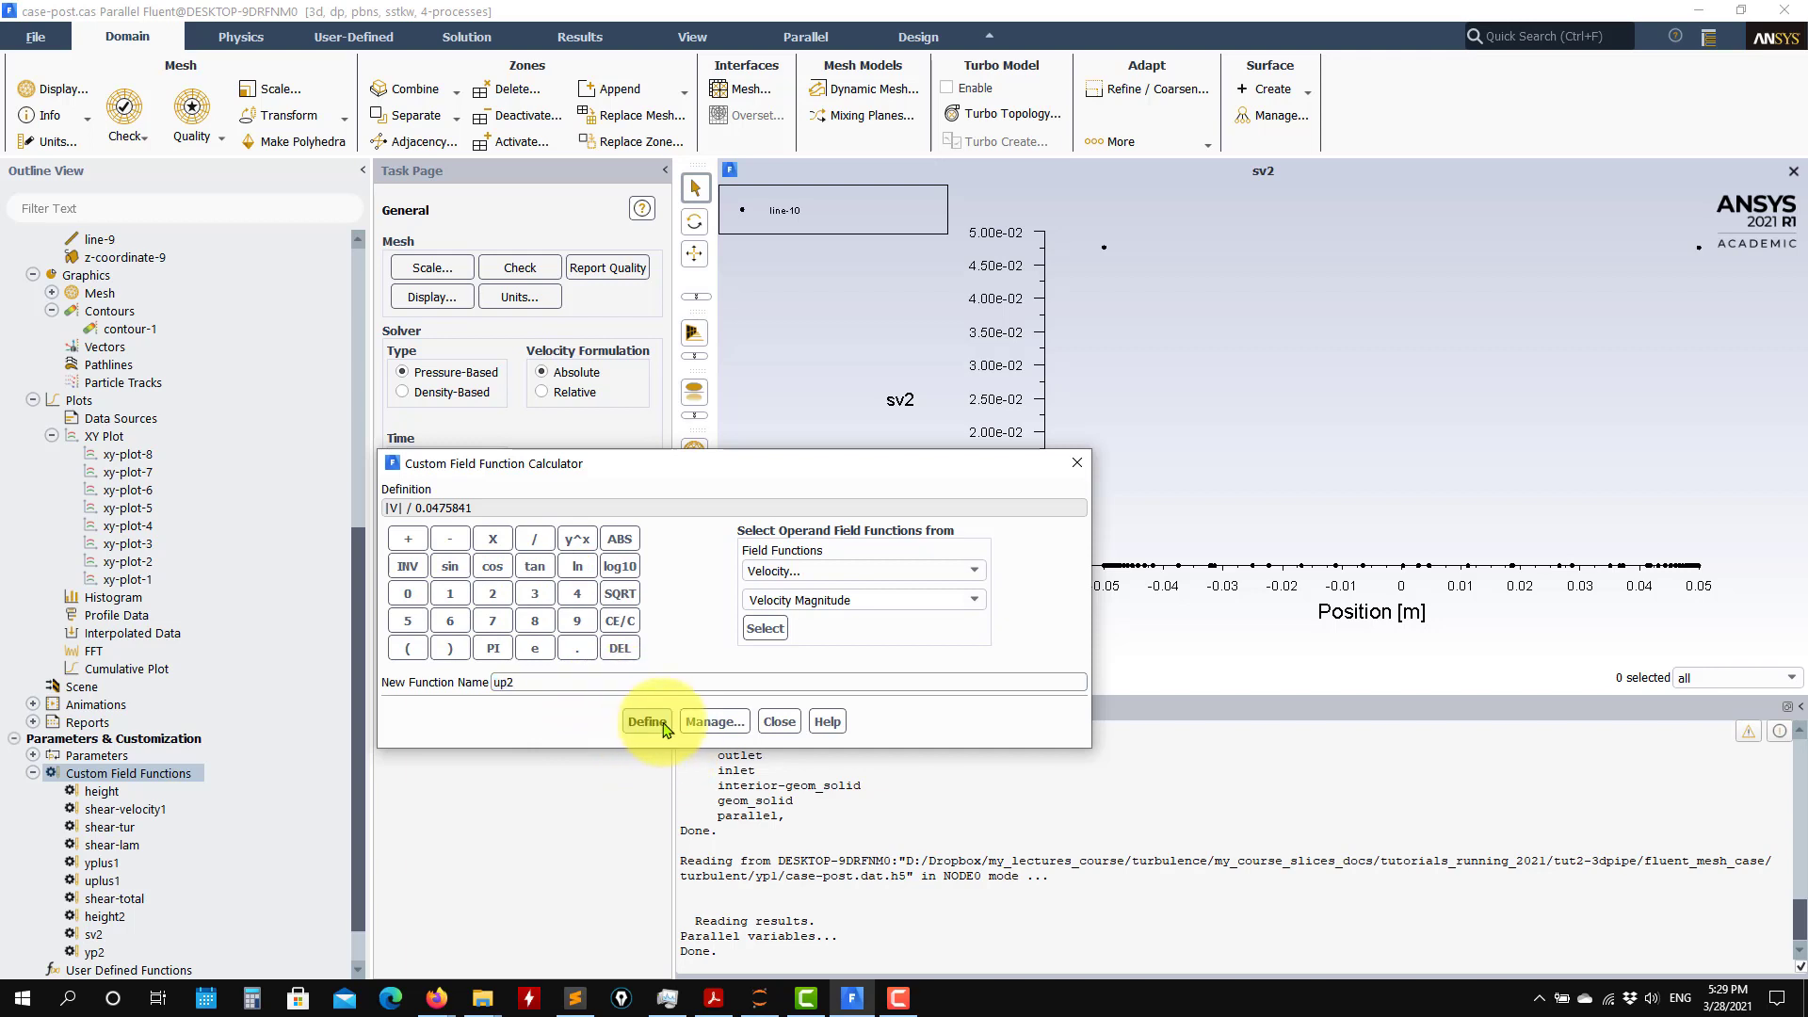
pyautogui.click(647, 721)
pyautogui.click(780, 721)
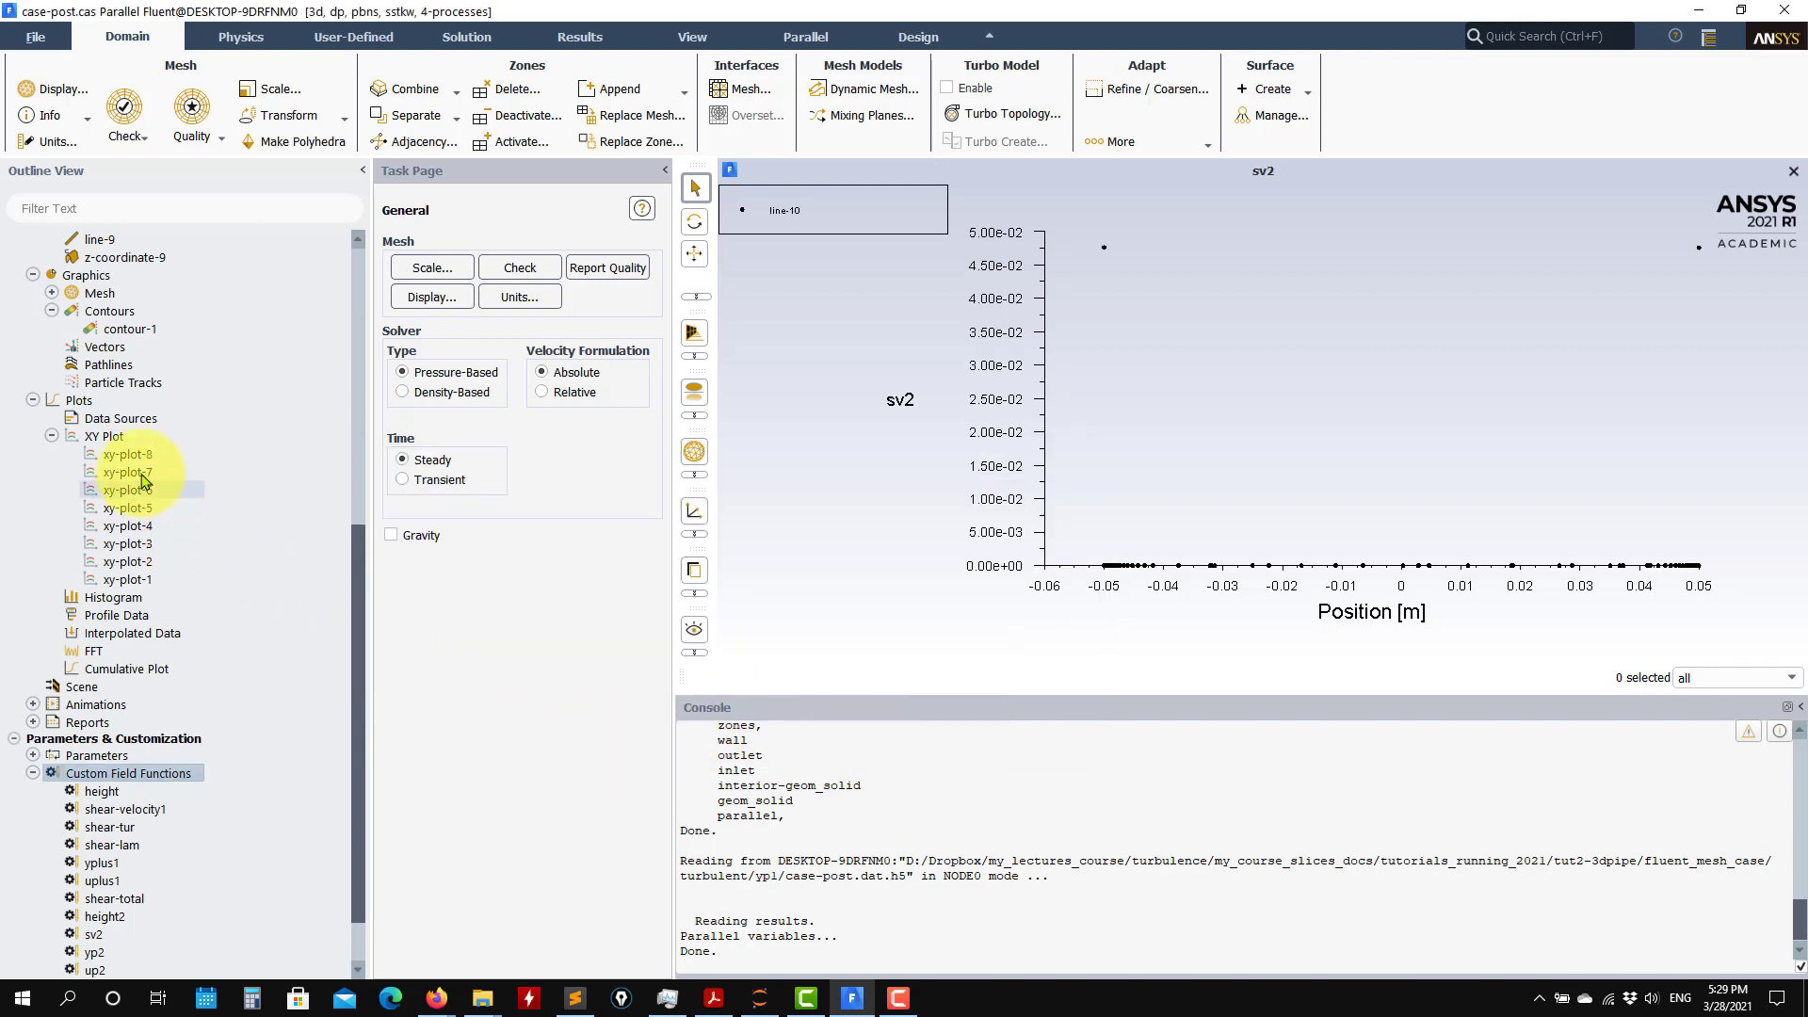
# - Create a new XY plot with Position on X Axis turned off and the custom field function up2 on the Y axis
pyautogui.rightClick(117, 441)
pyautogui.click(151, 453)
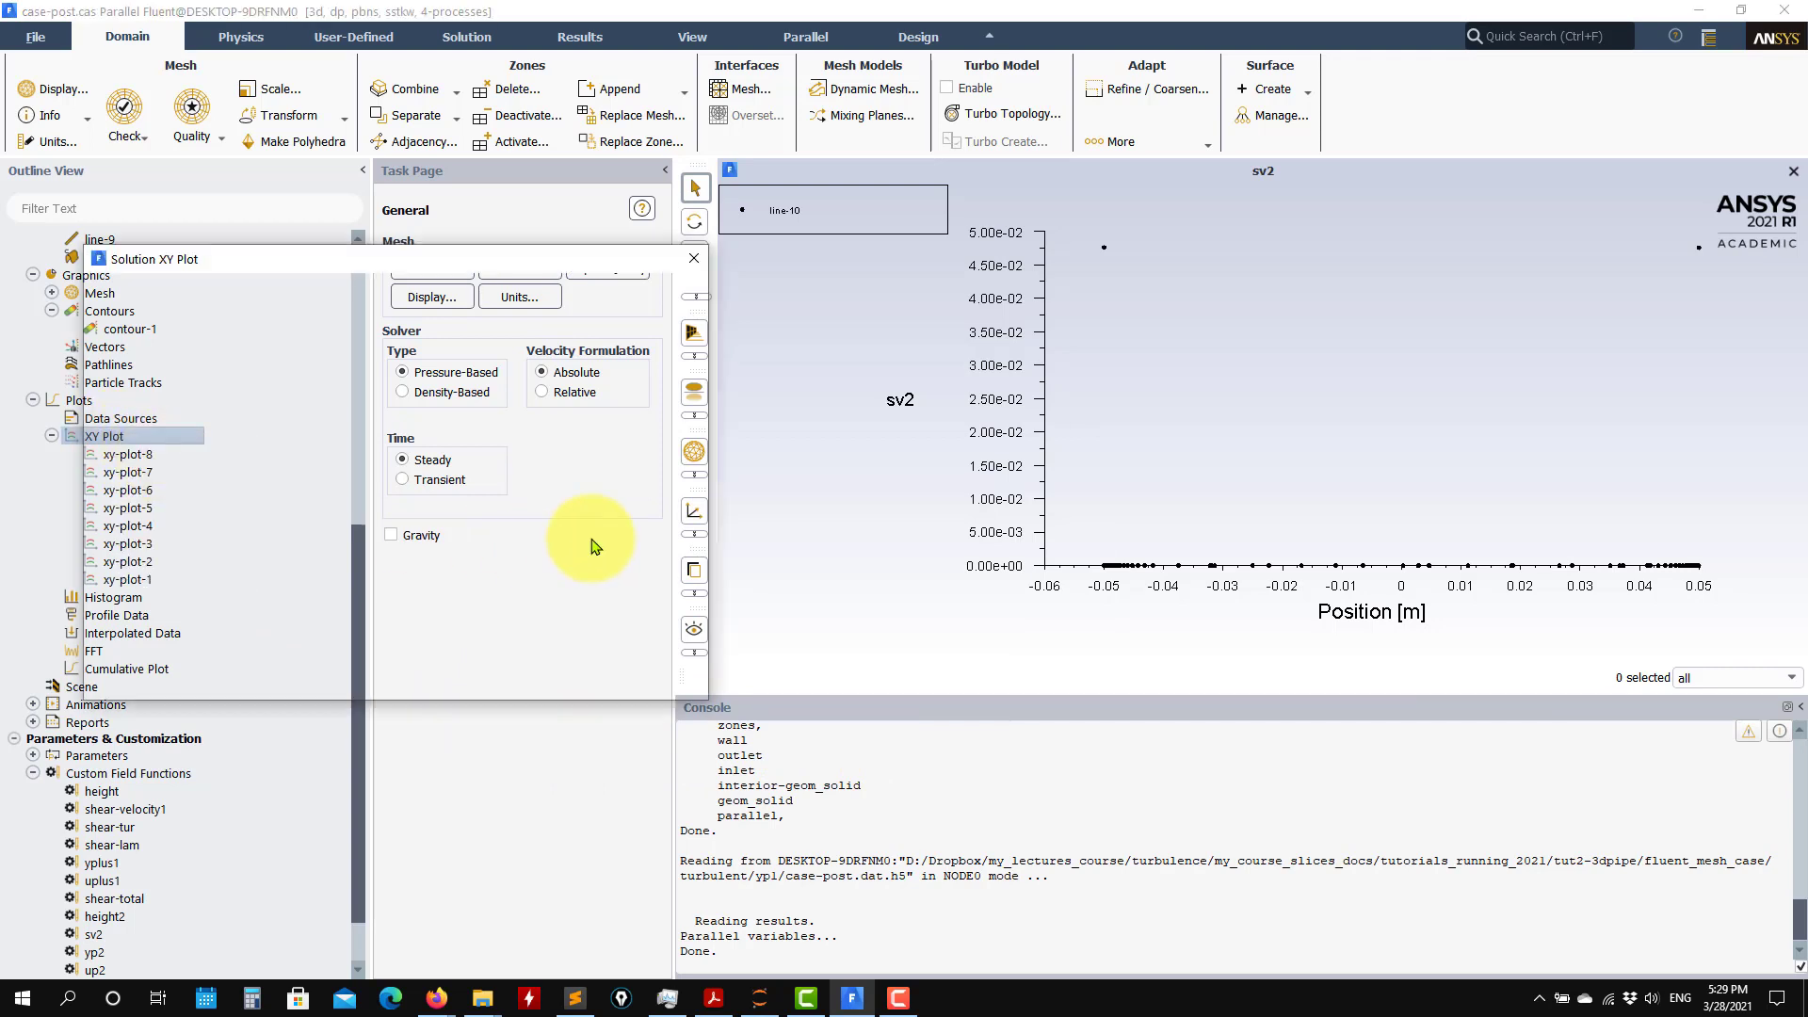
pyautogui.click(238, 376)
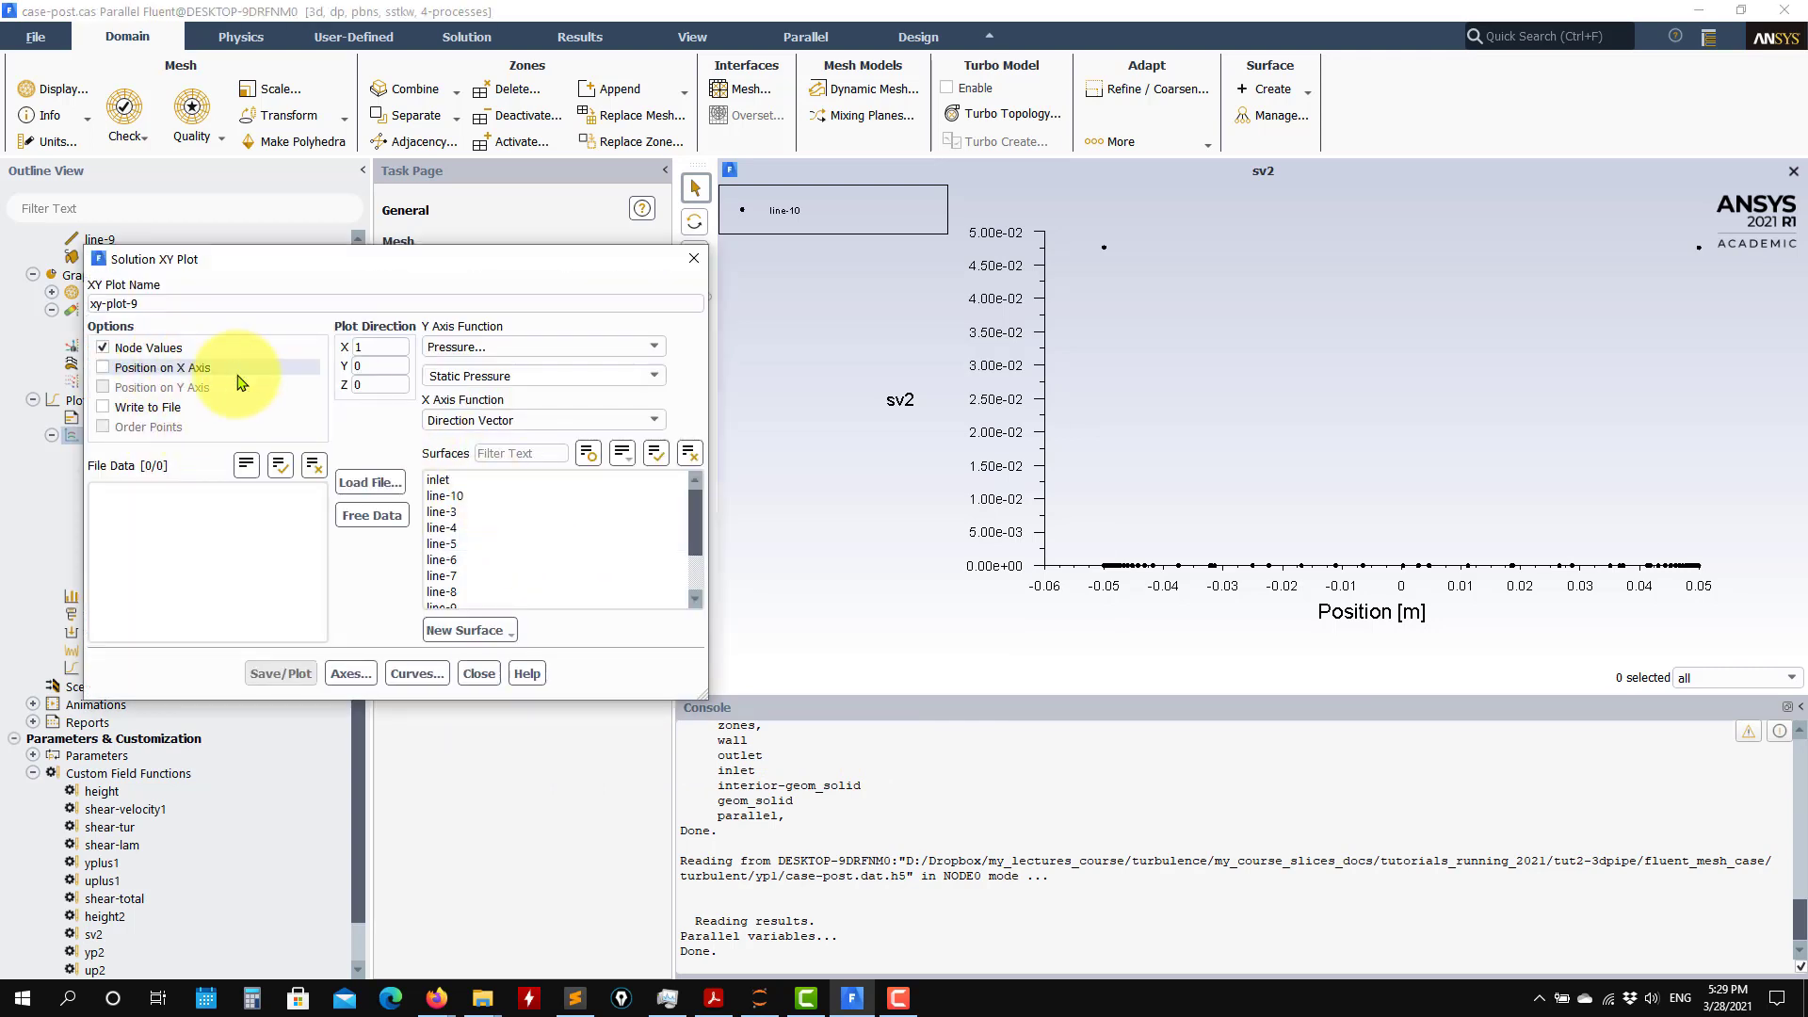
pyautogui.click(648, 348)
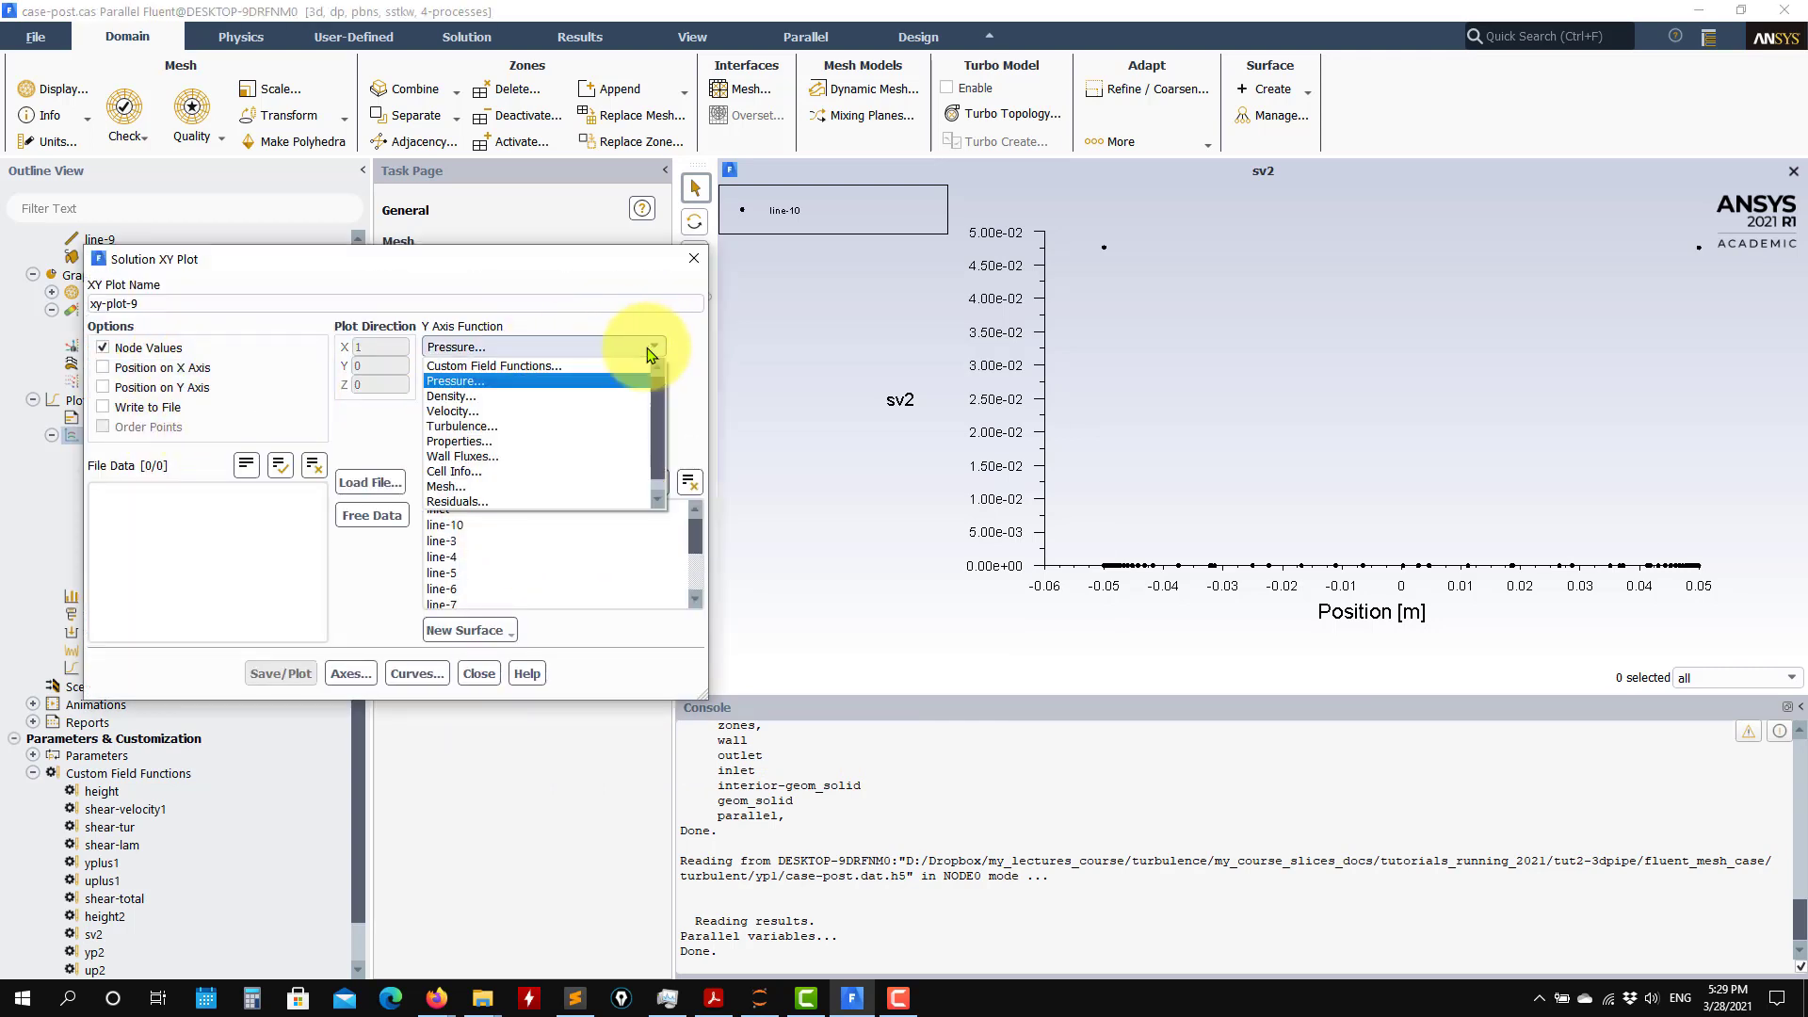
pyautogui.click(521, 377)
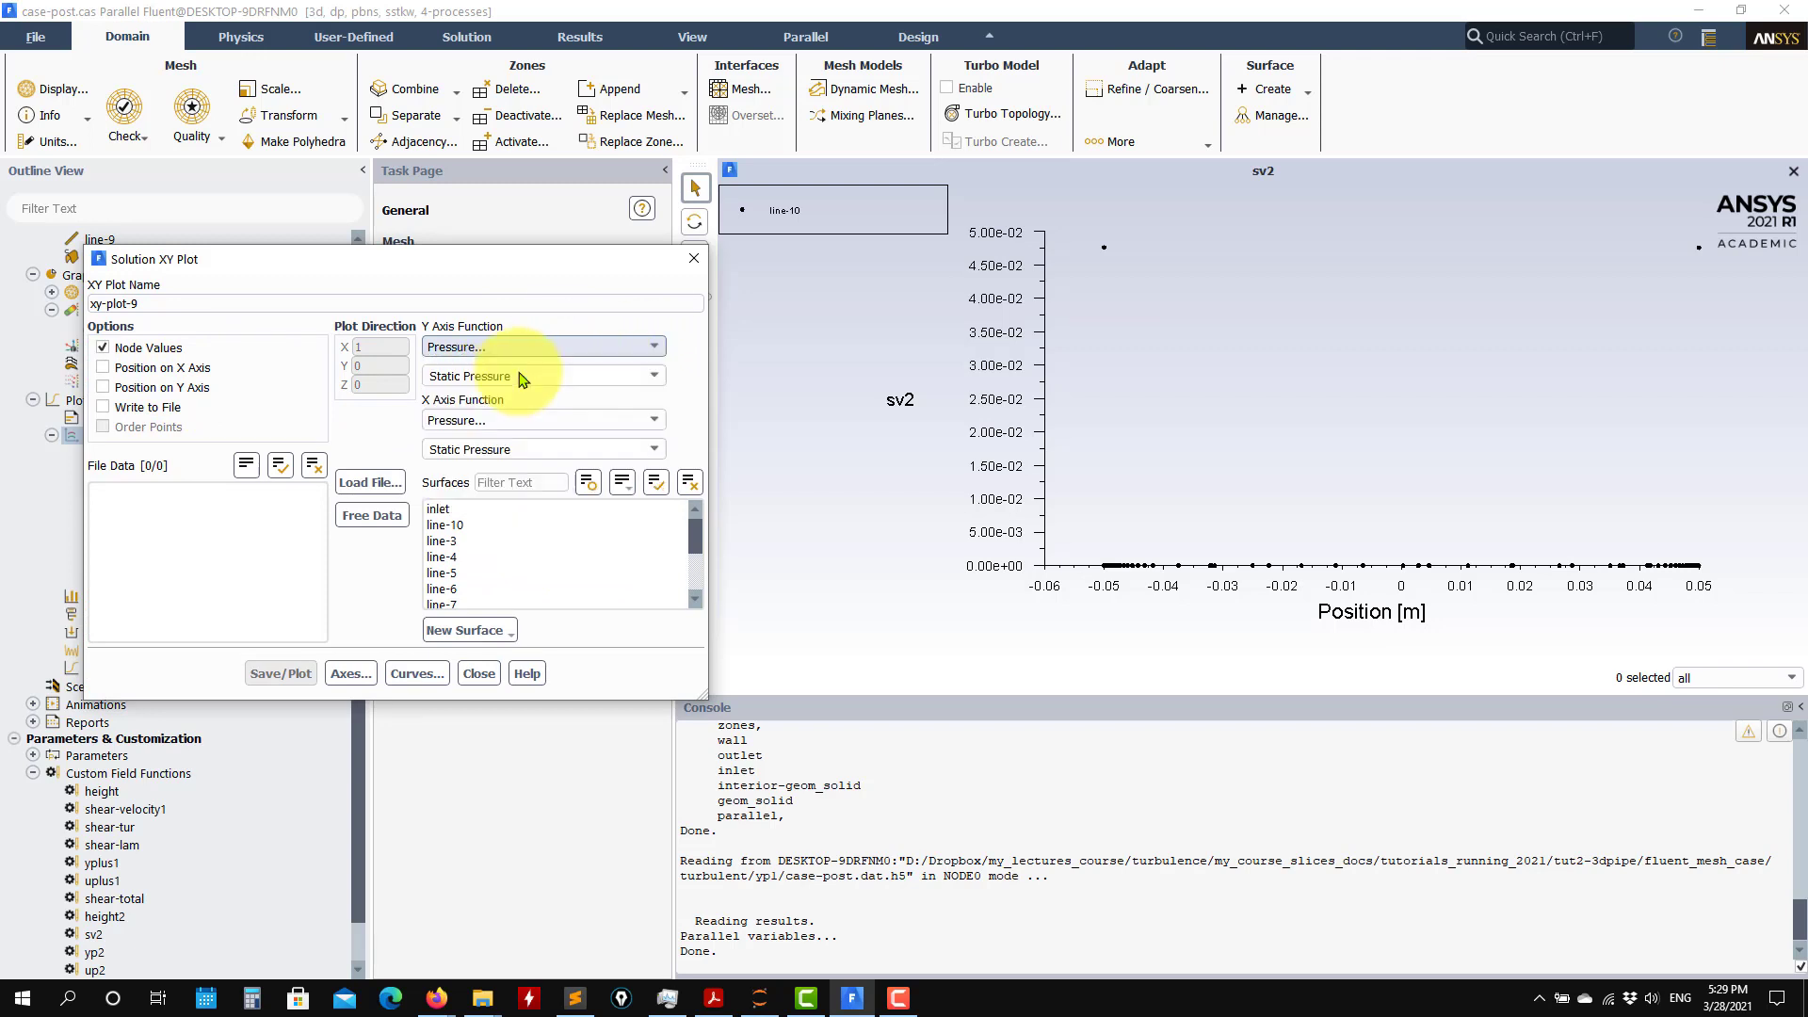
pyautogui.click(653, 376)
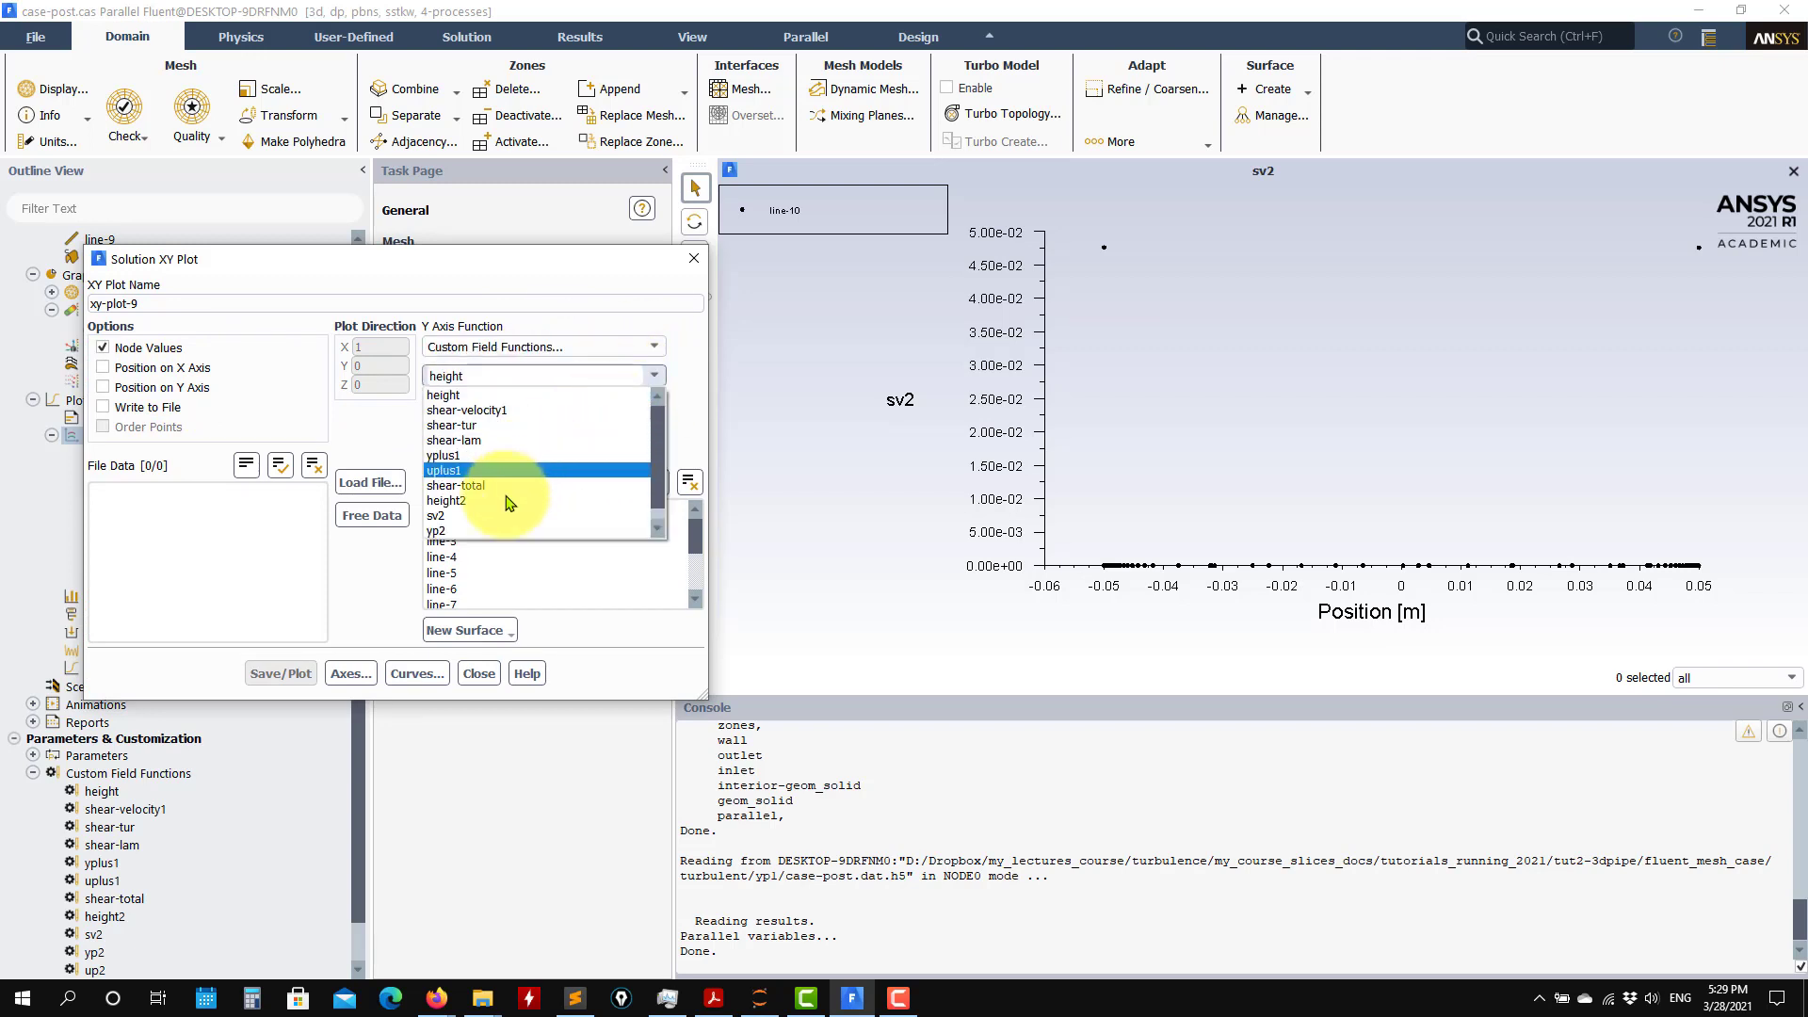
pyautogui.click(462, 530)
pyautogui.click(654, 422)
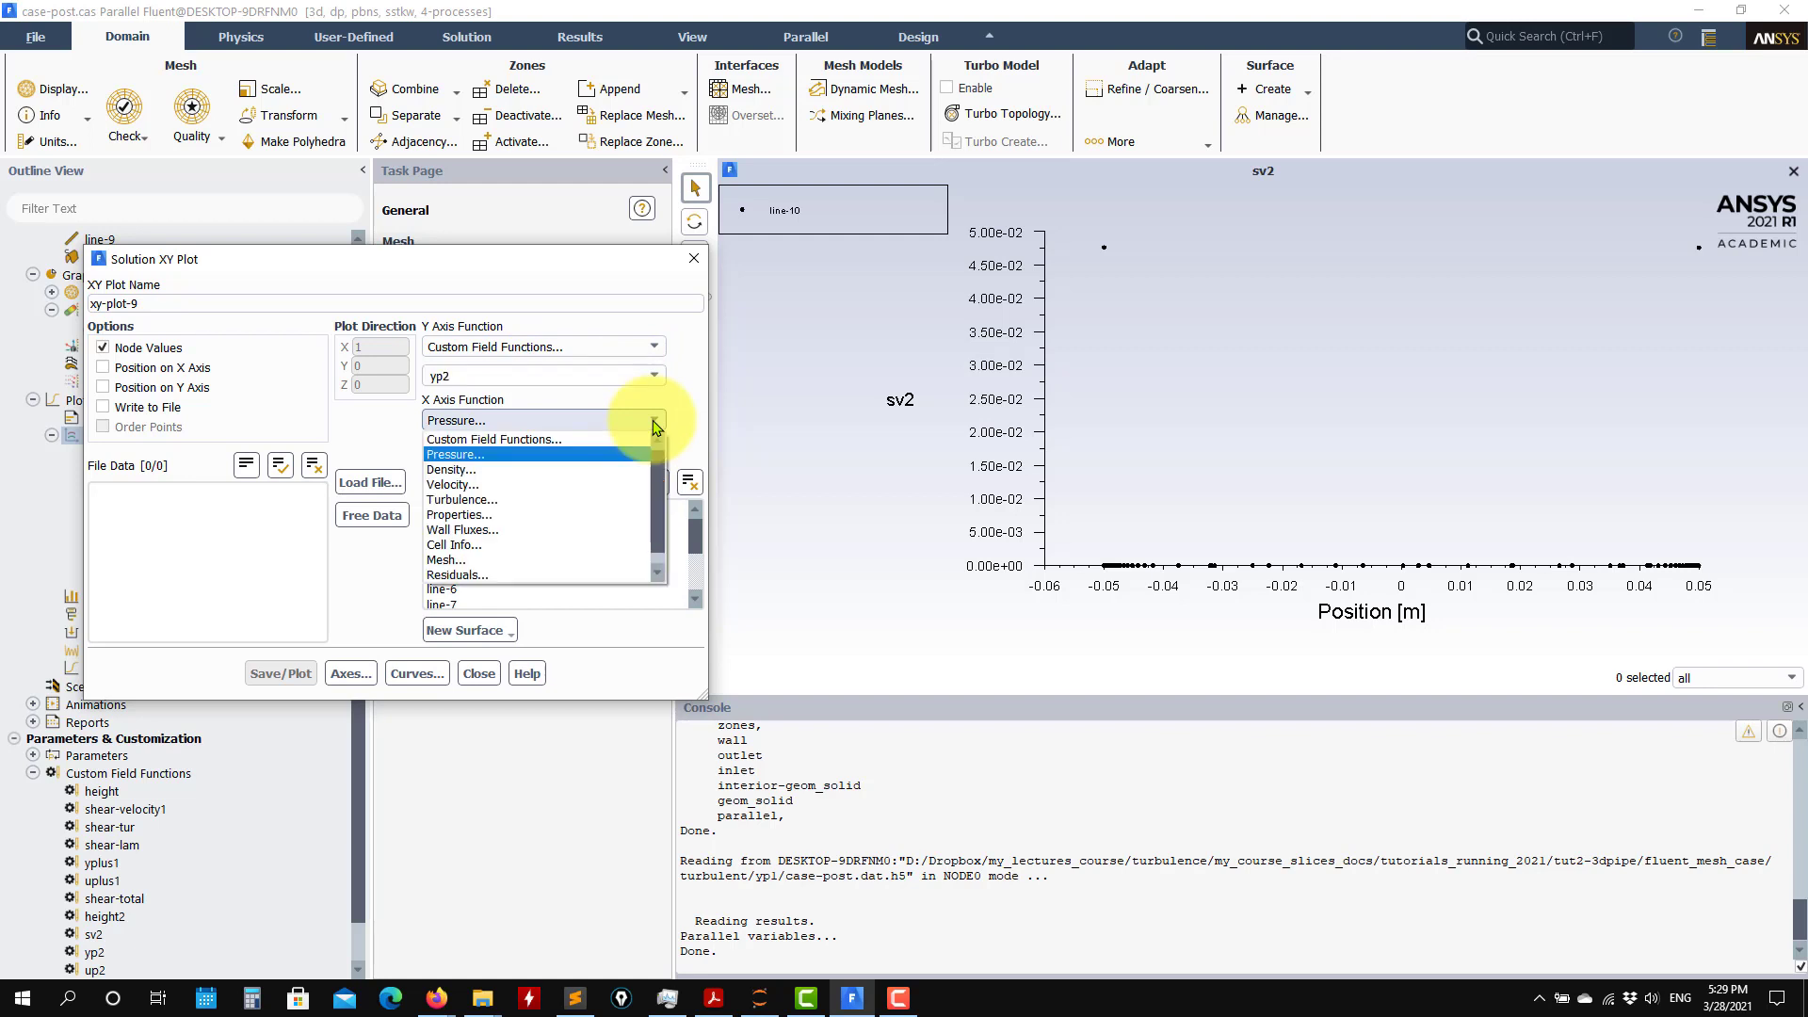
pyautogui.click(657, 377)
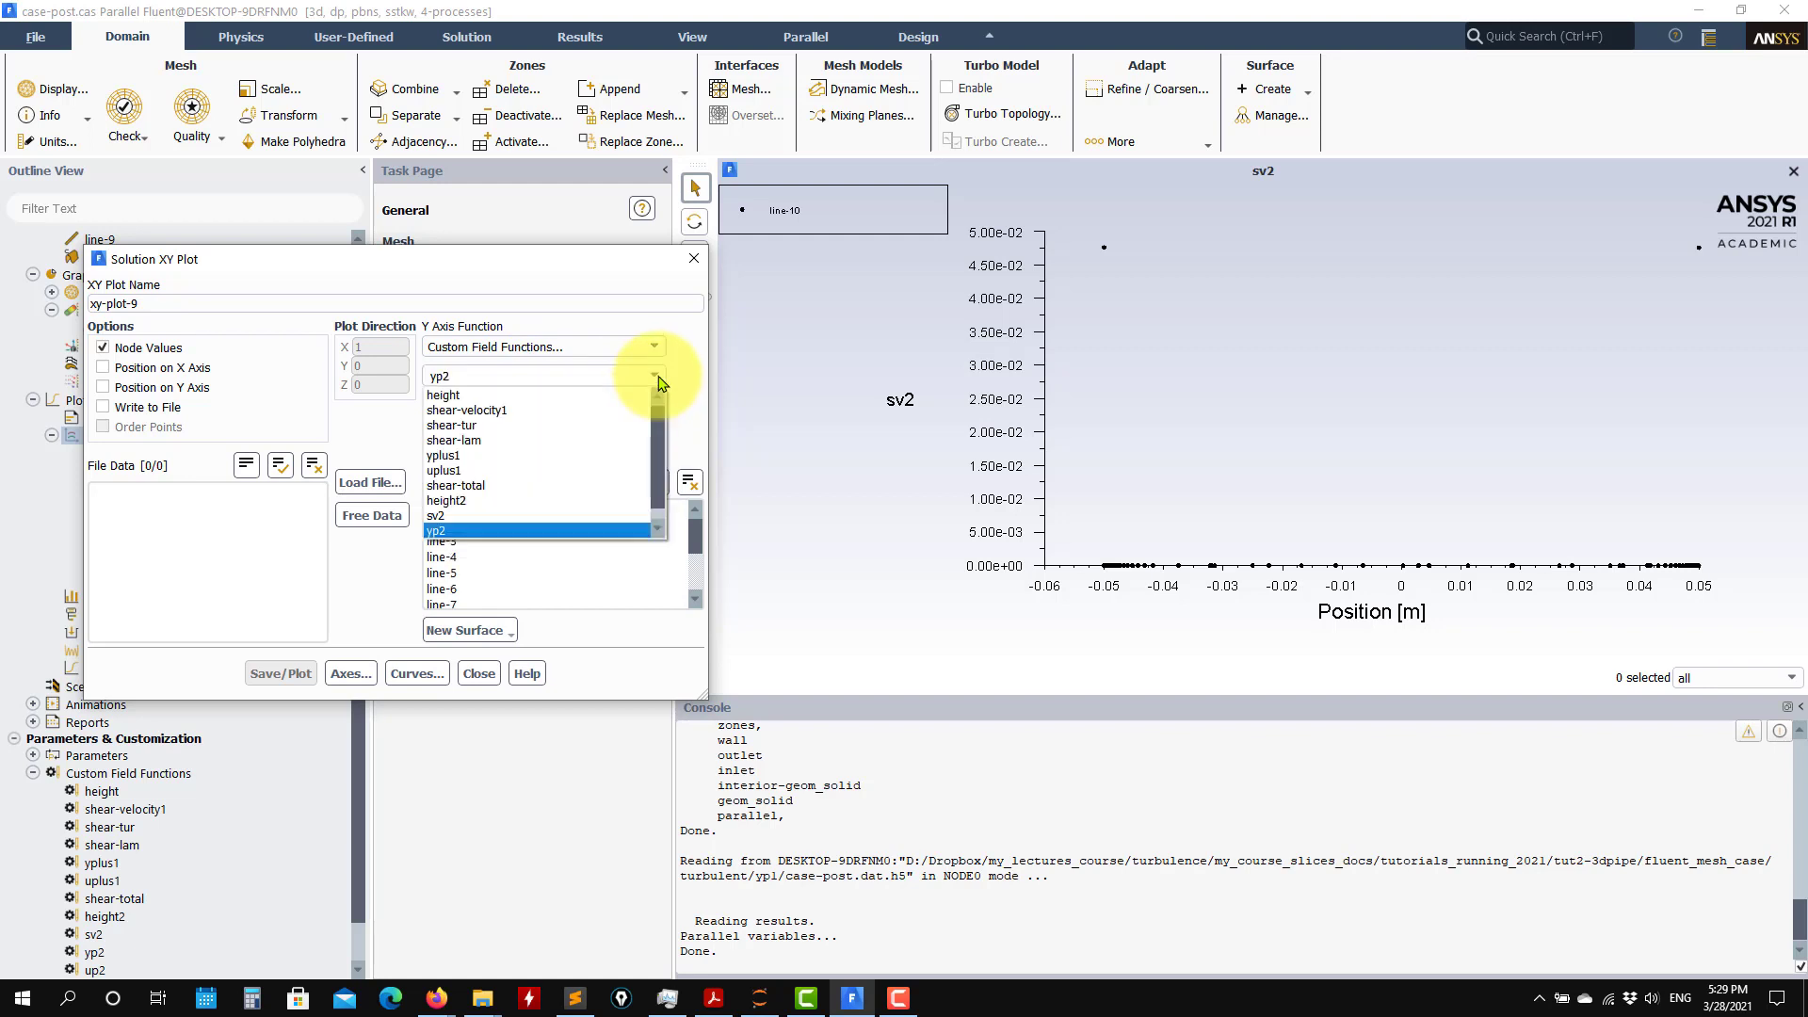
pyautogui.scroll(-1, 489, 518)
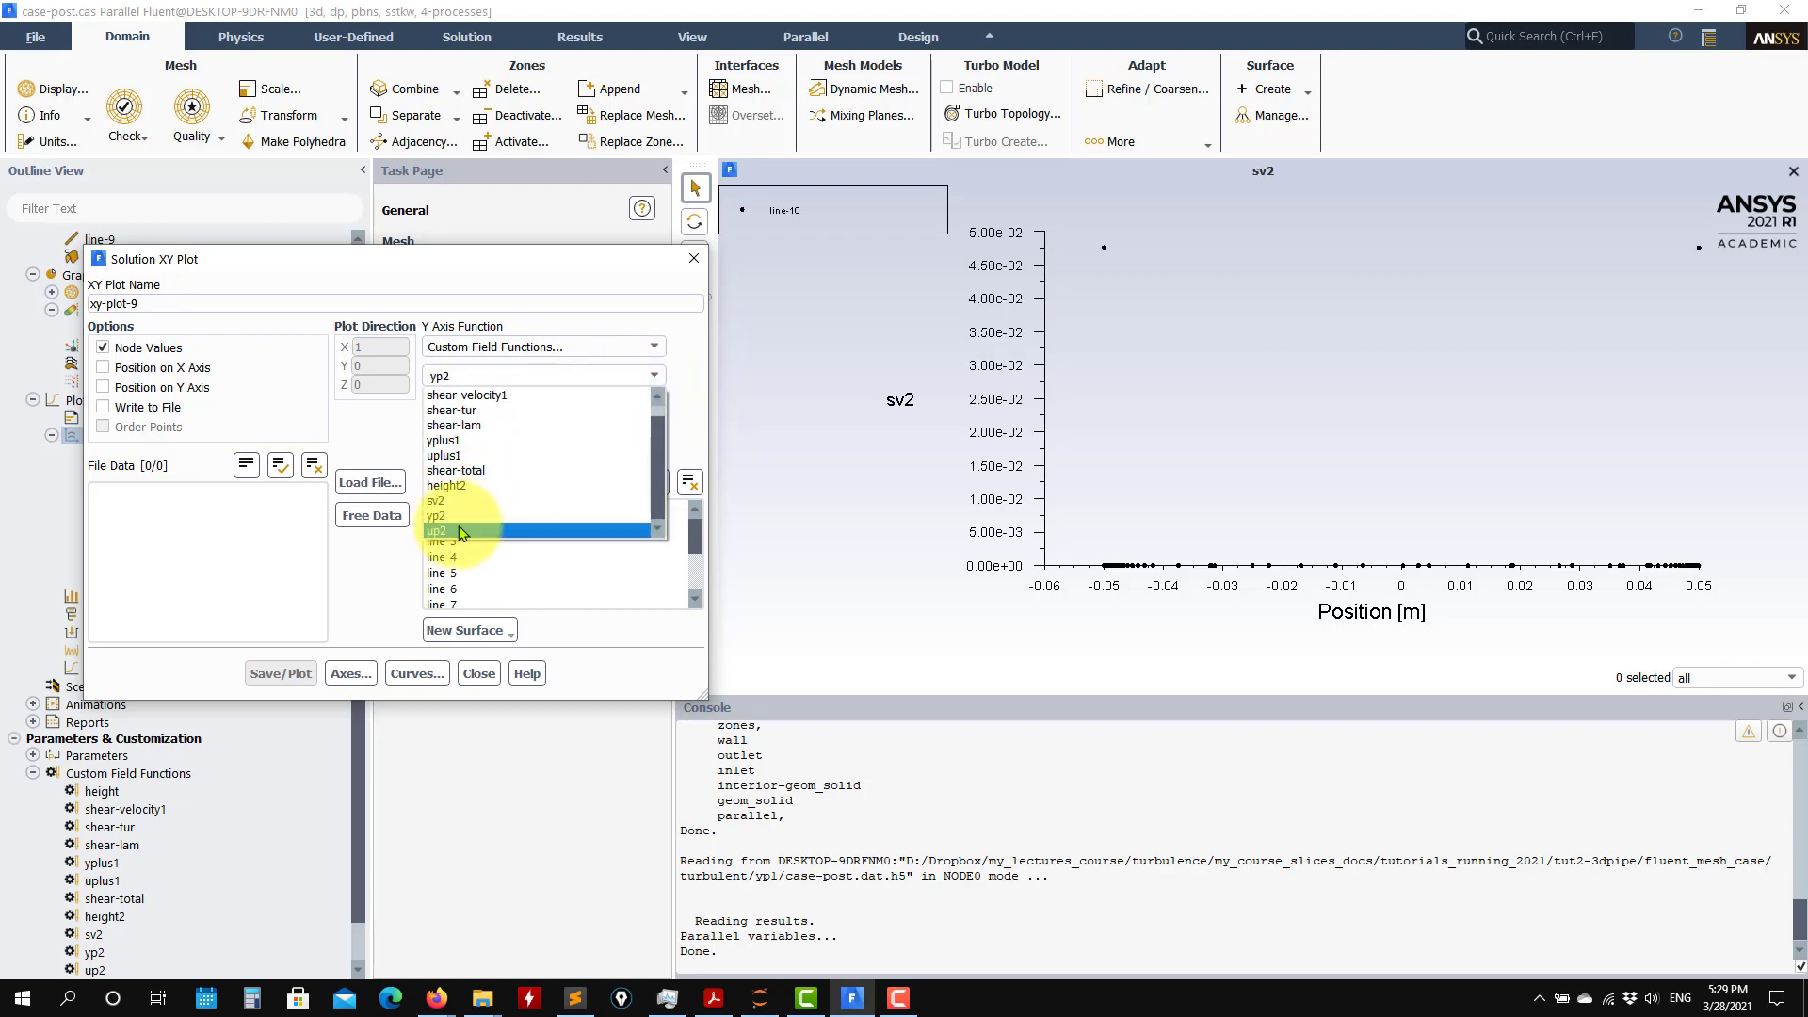
pyautogui.click(463, 533)
# - Set the X axis function to the custom field function yp2, select the surface line-10, and save and plot
pyautogui.click(654, 420)
pyautogui.click(648, 444)
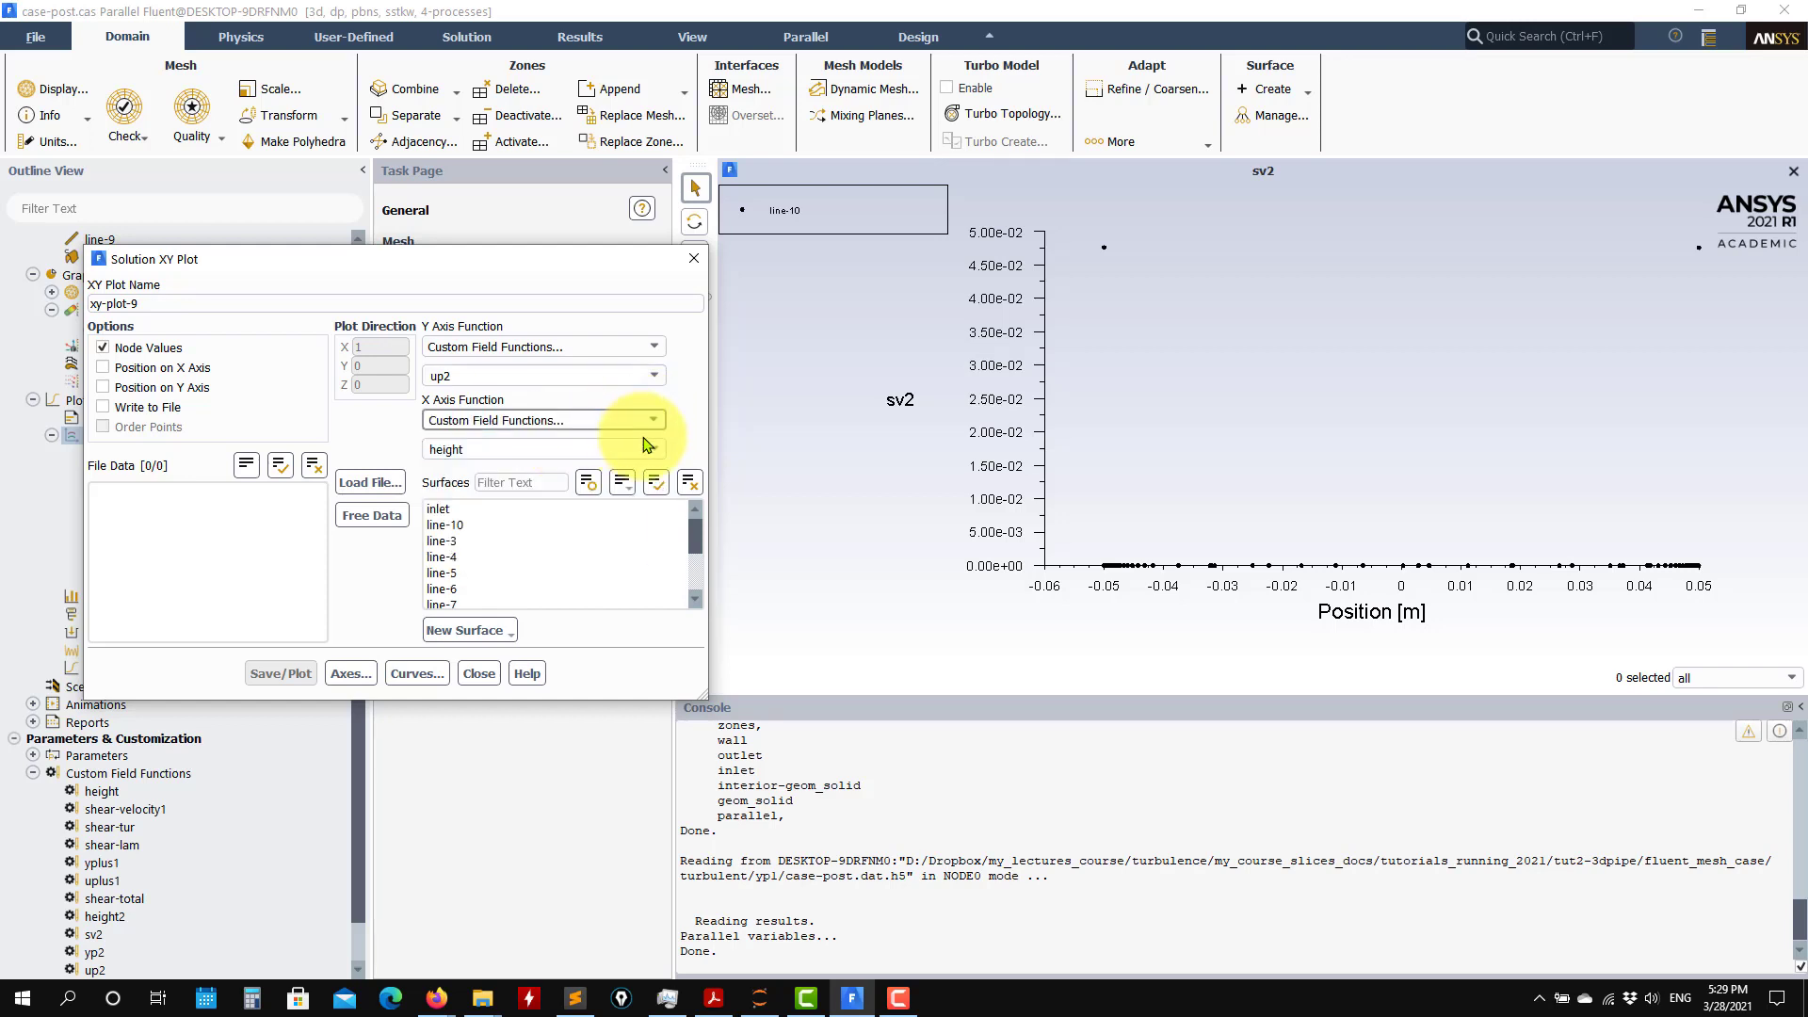
pyautogui.click(650, 448)
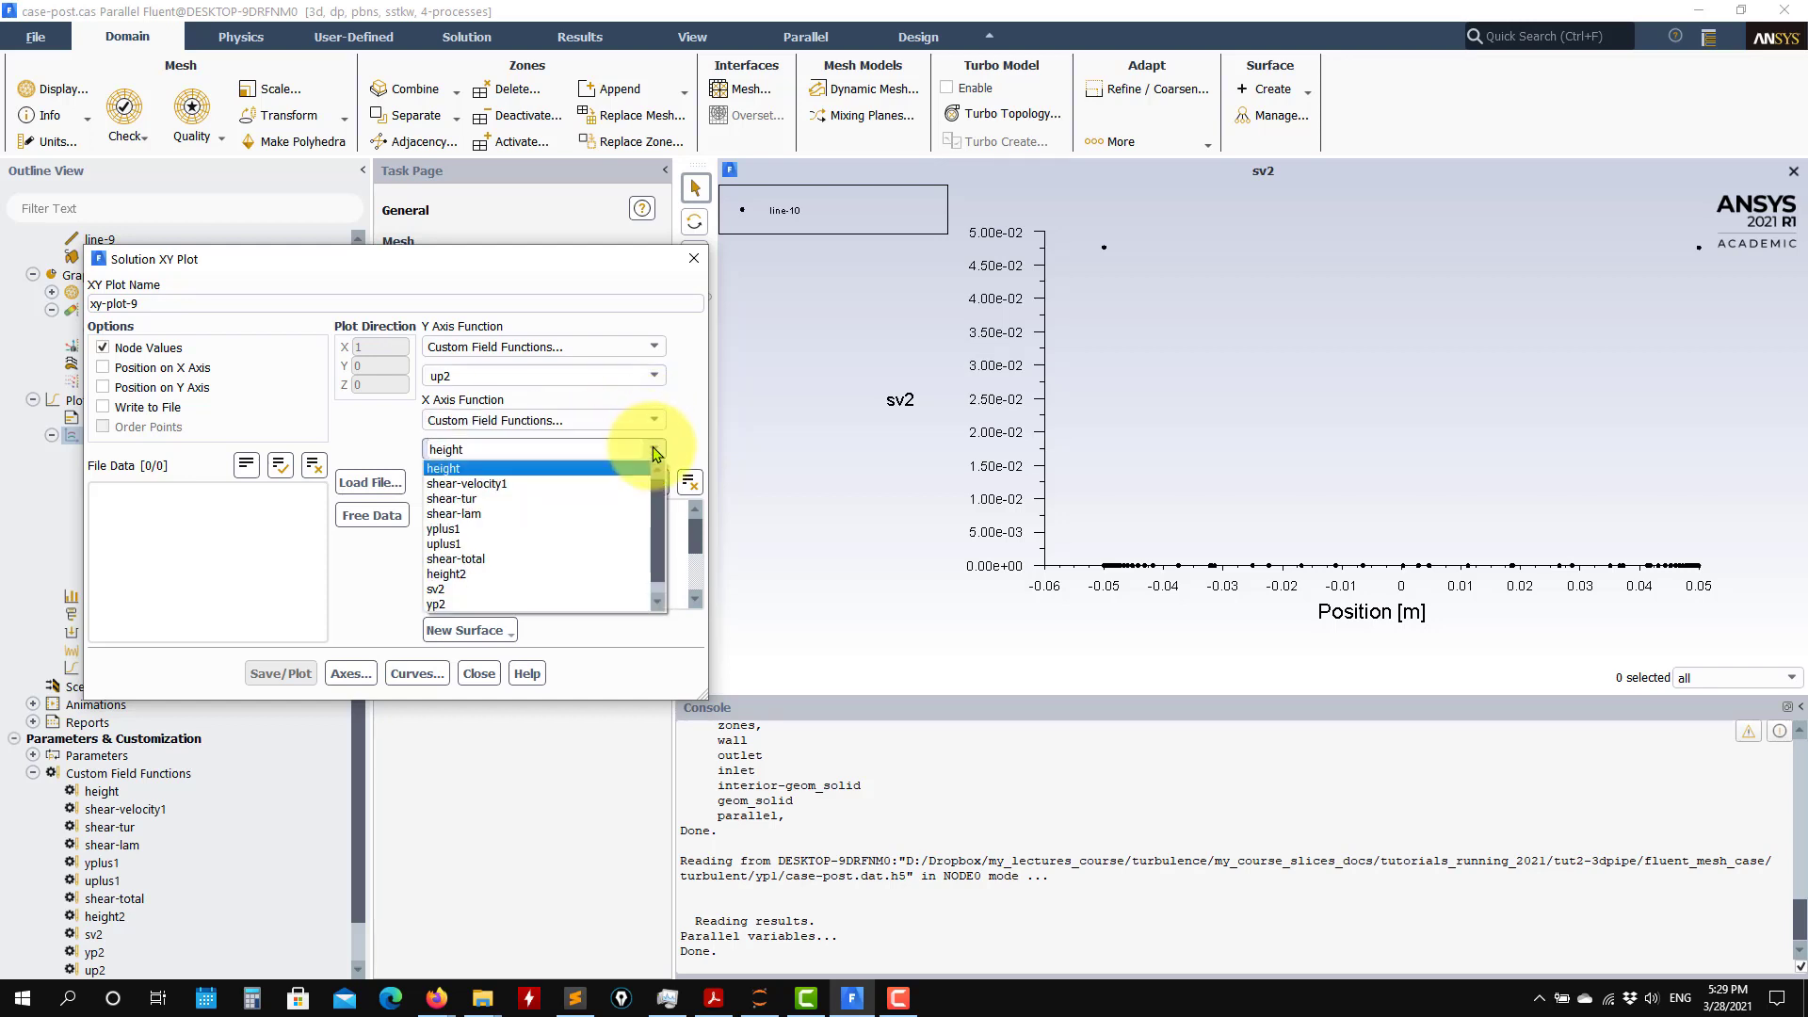
pyautogui.click(456, 607)
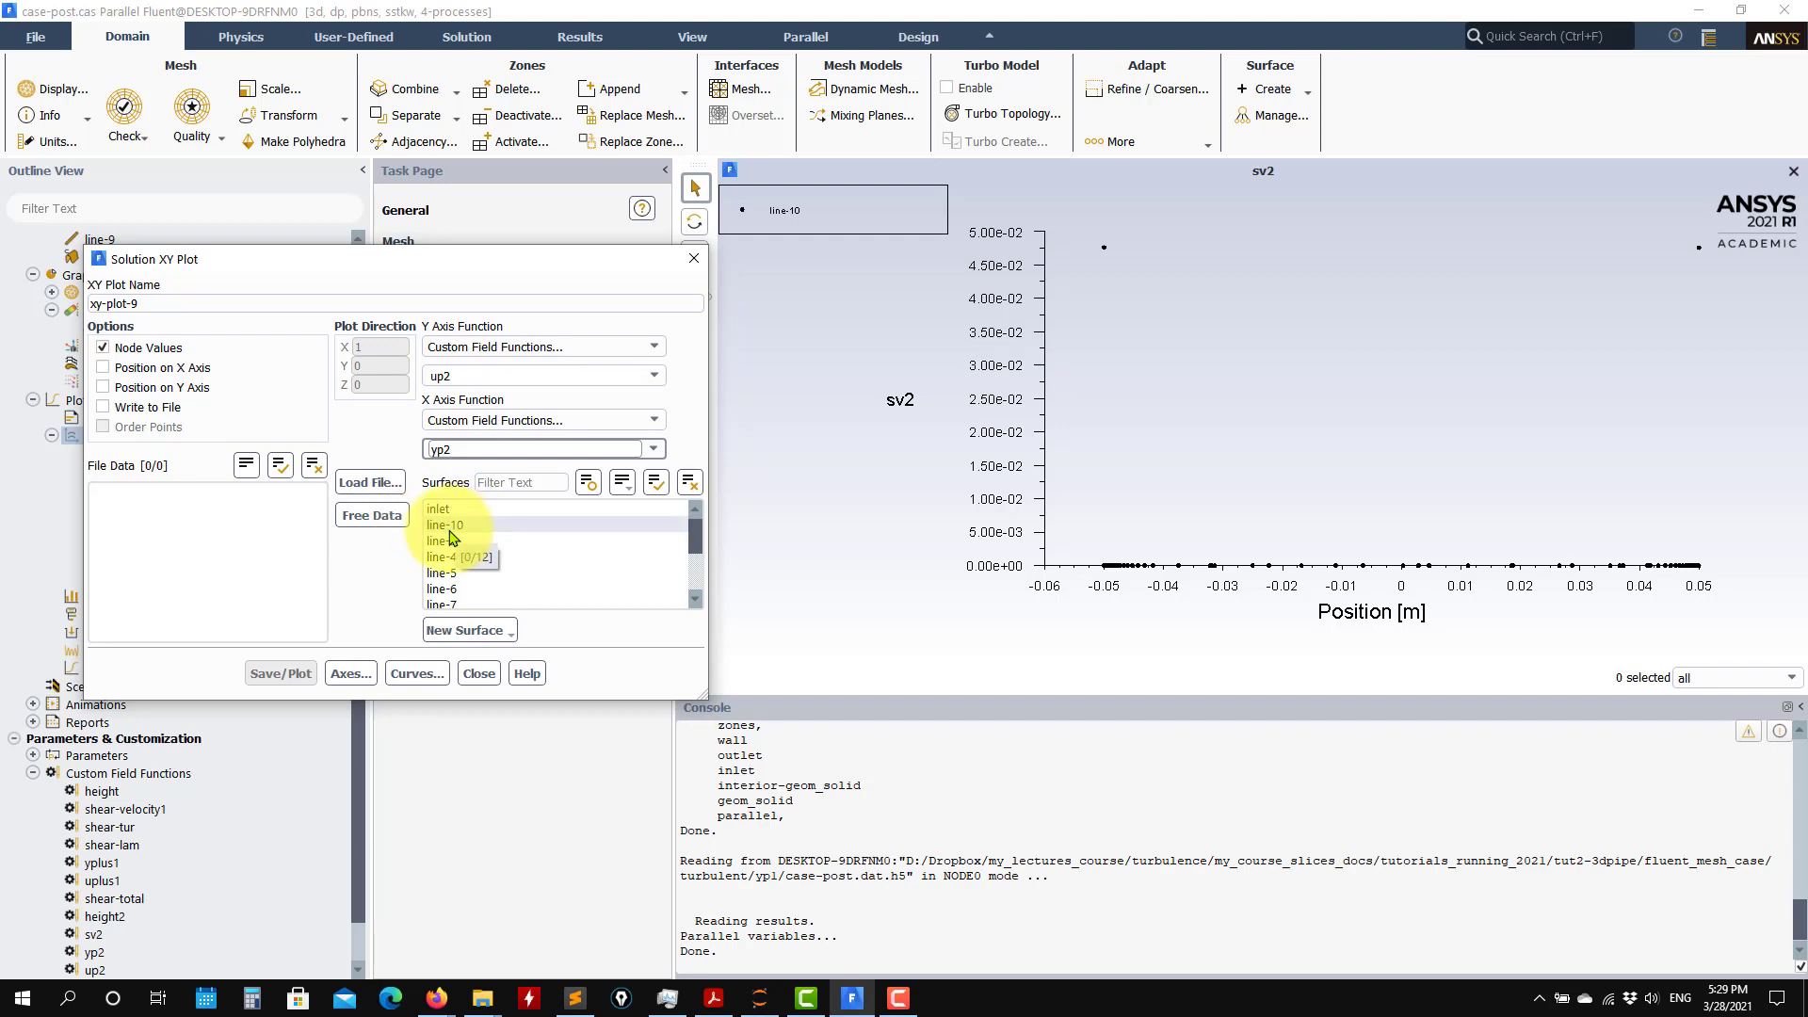
pyautogui.click(449, 528)
pyautogui.click(281, 673)
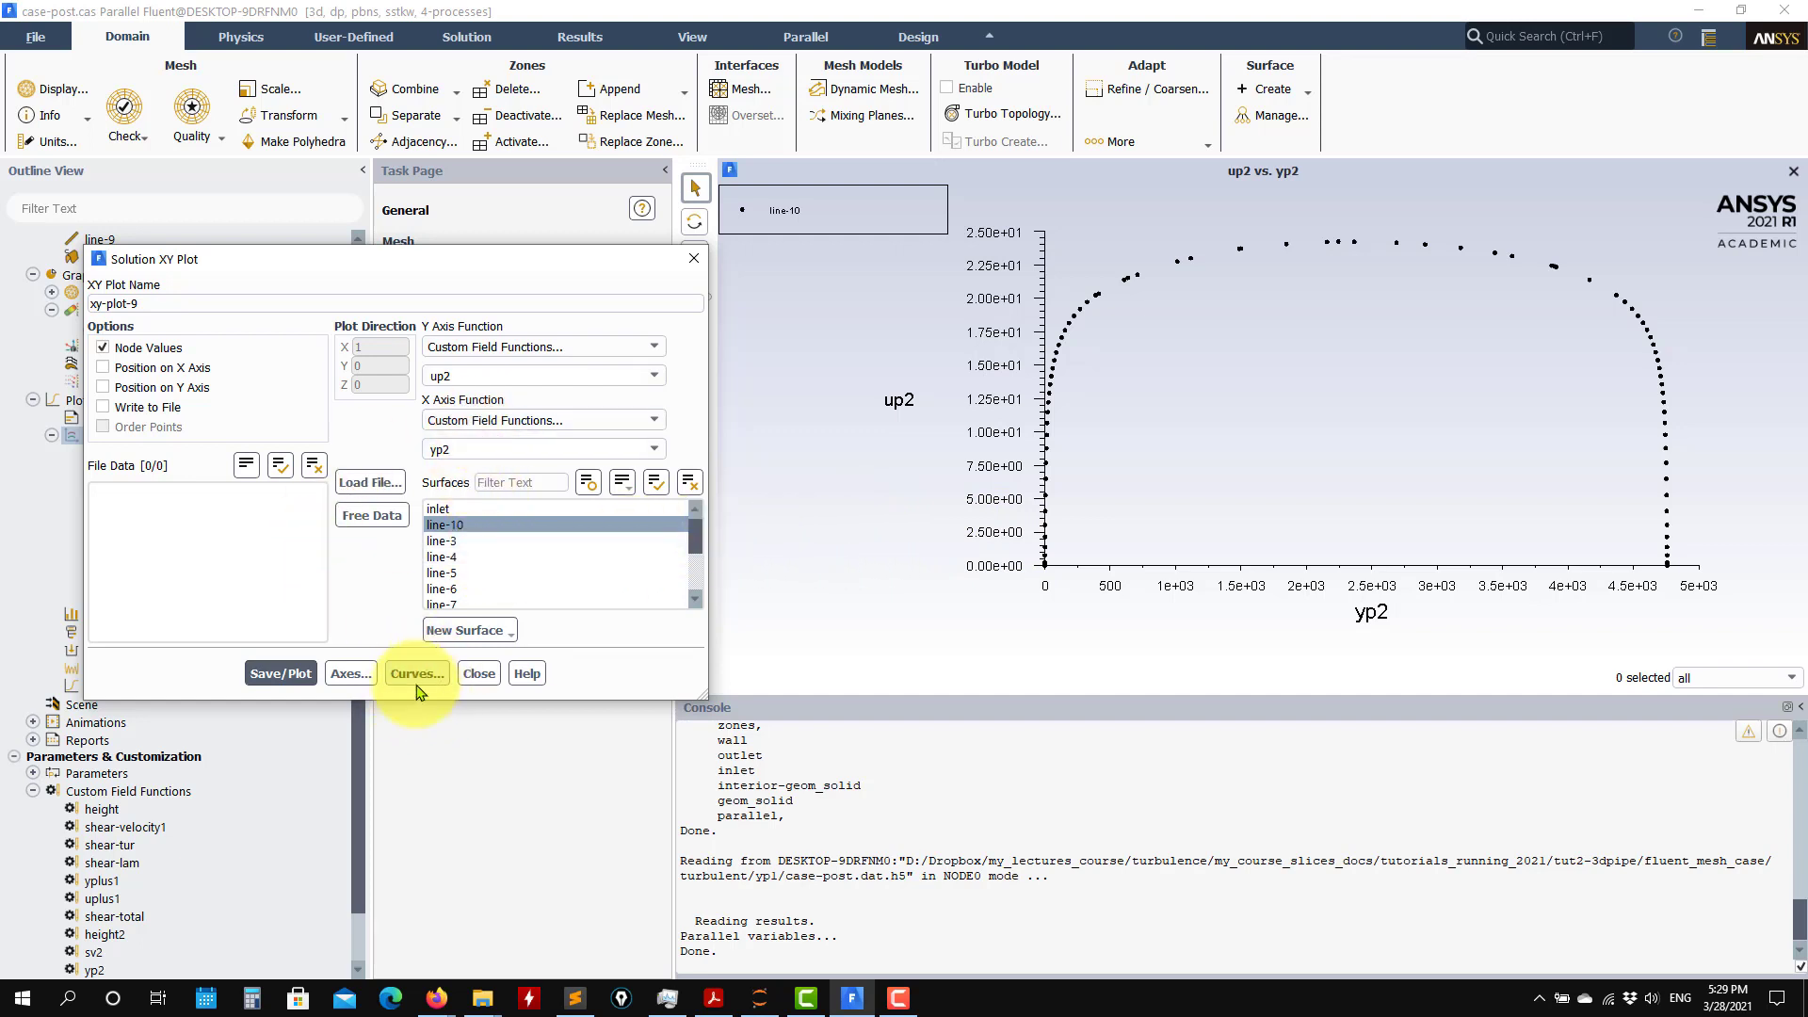
# - Switch the X axis to a logarithmic scale and replot up2 against yp2
pyautogui.click(352, 673)
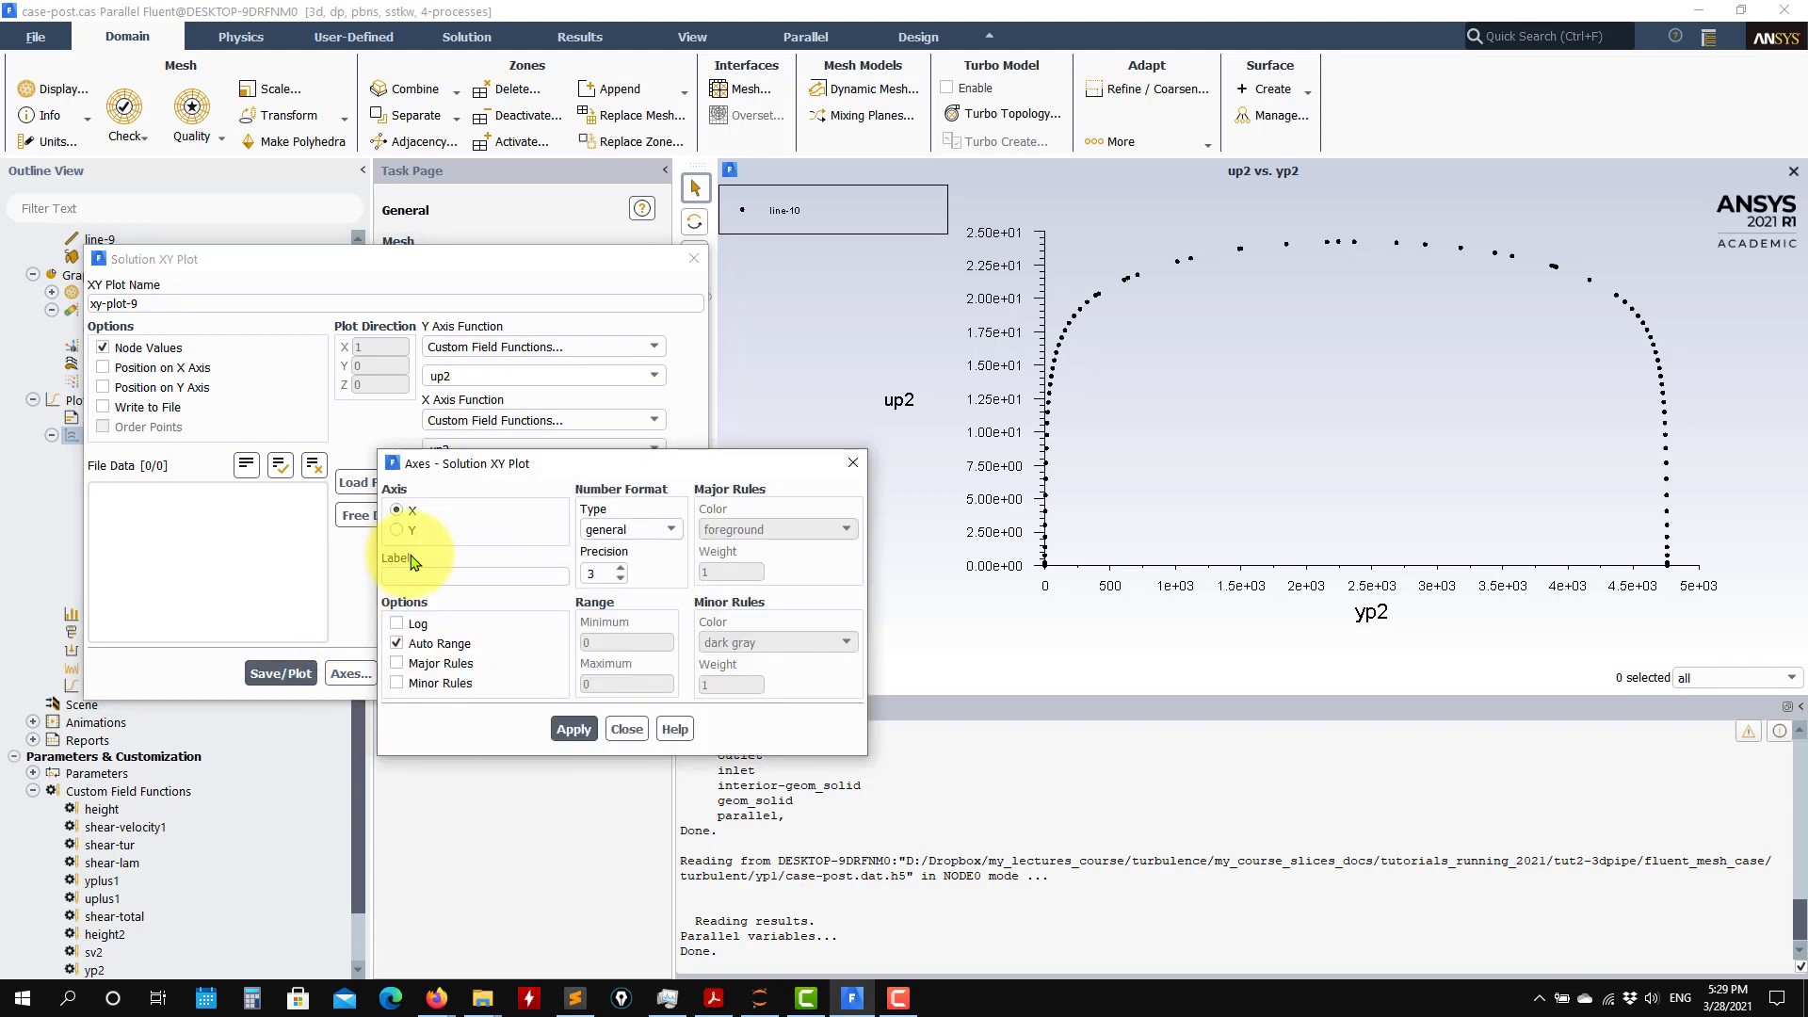
pyautogui.click(420, 627)
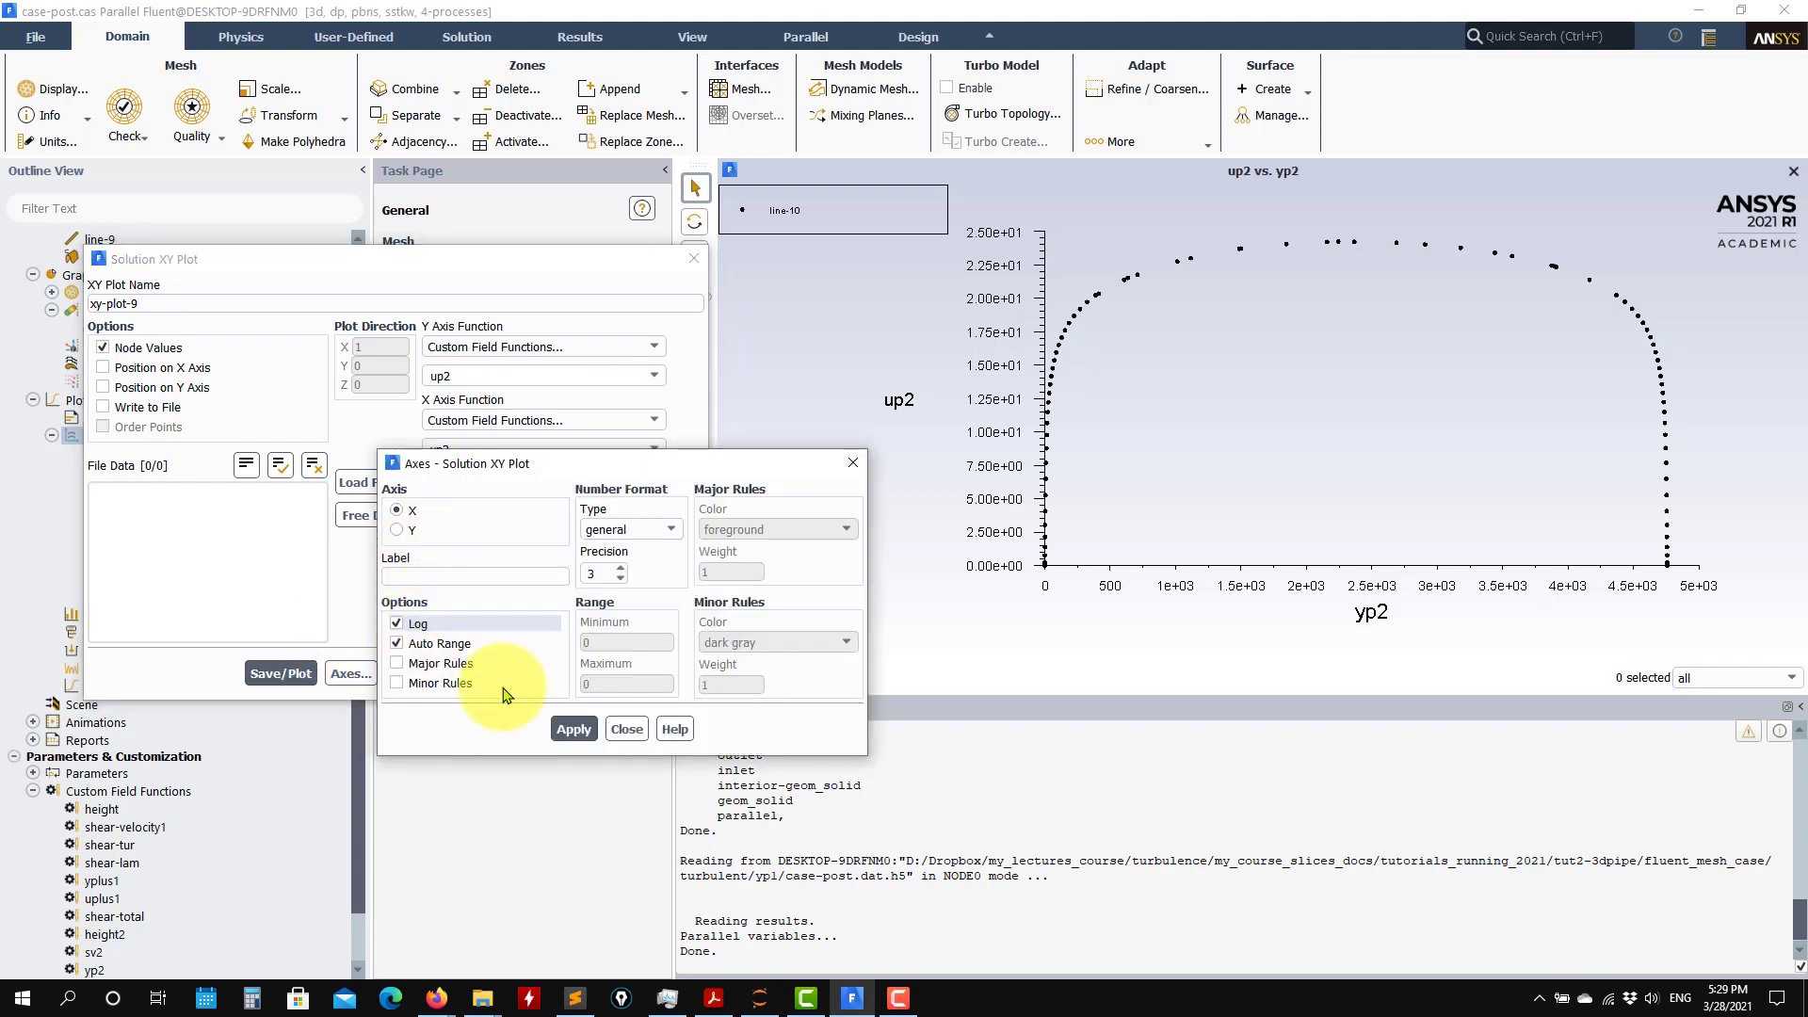
pyautogui.click(638, 731)
pyautogui.click(281, 674)
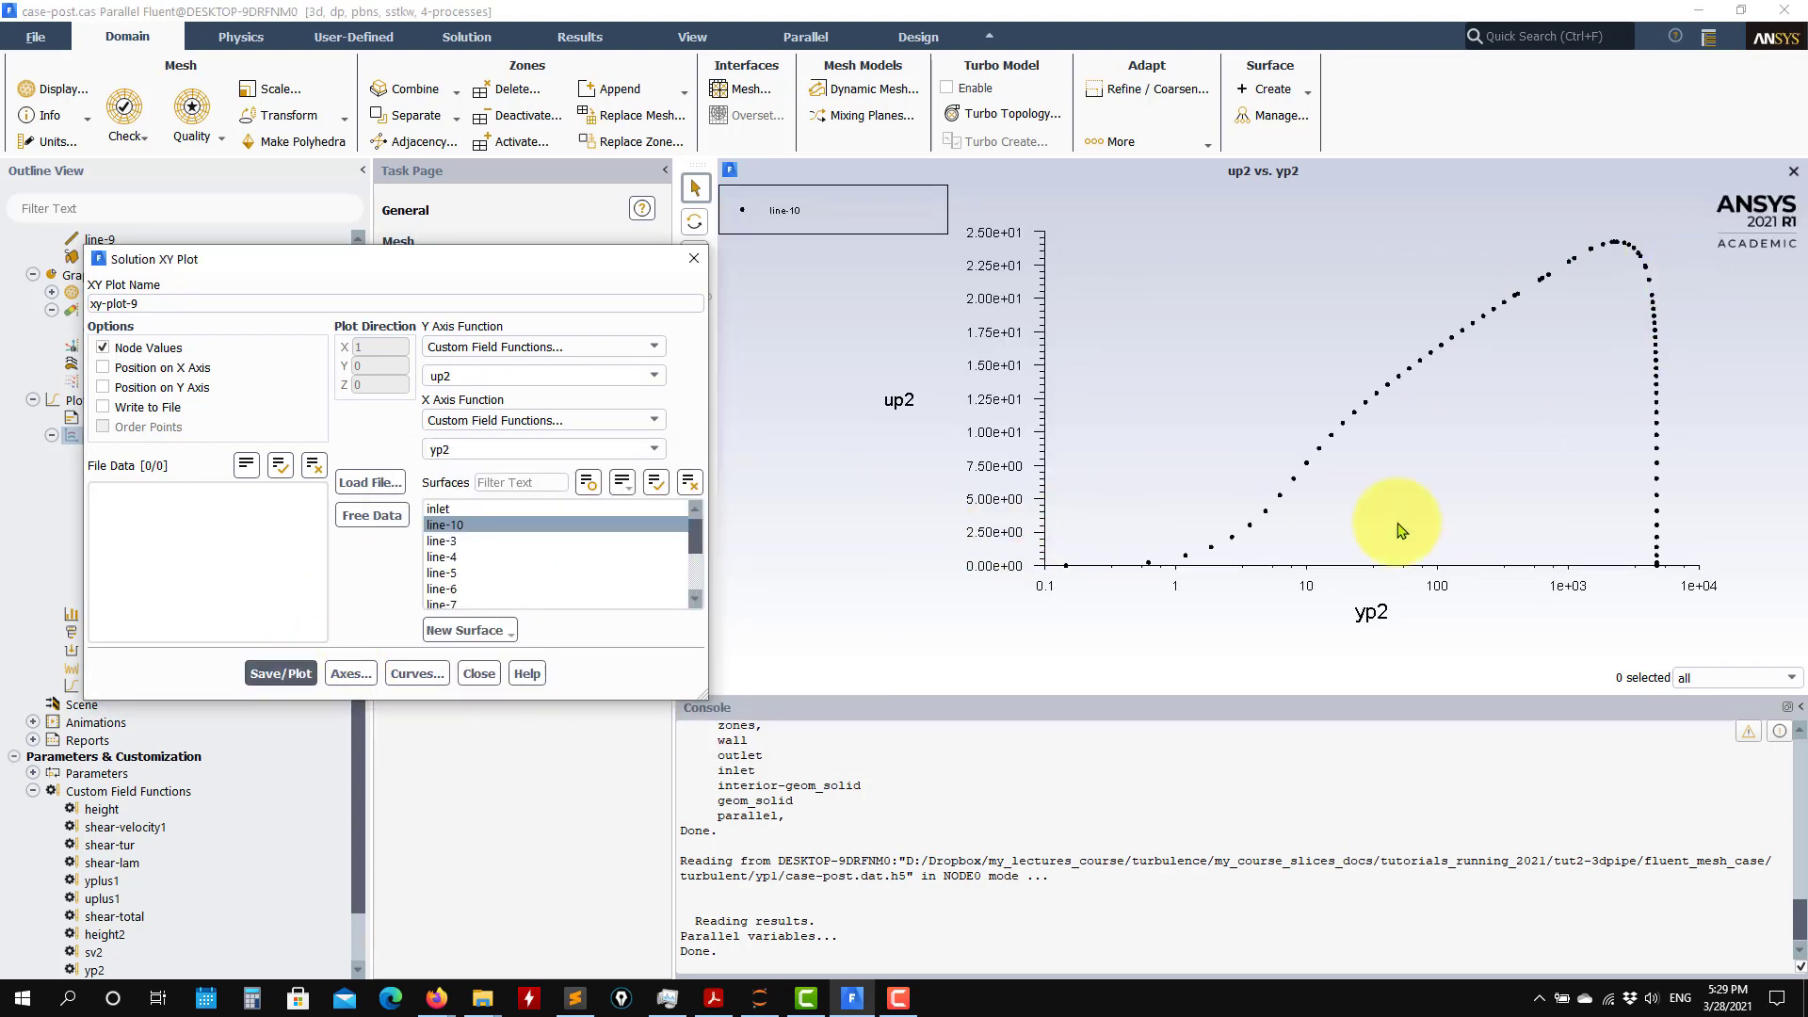
# - Switch the X axis to a linear scale and replot up2 against yp2
pyautogui.click(351, 674)
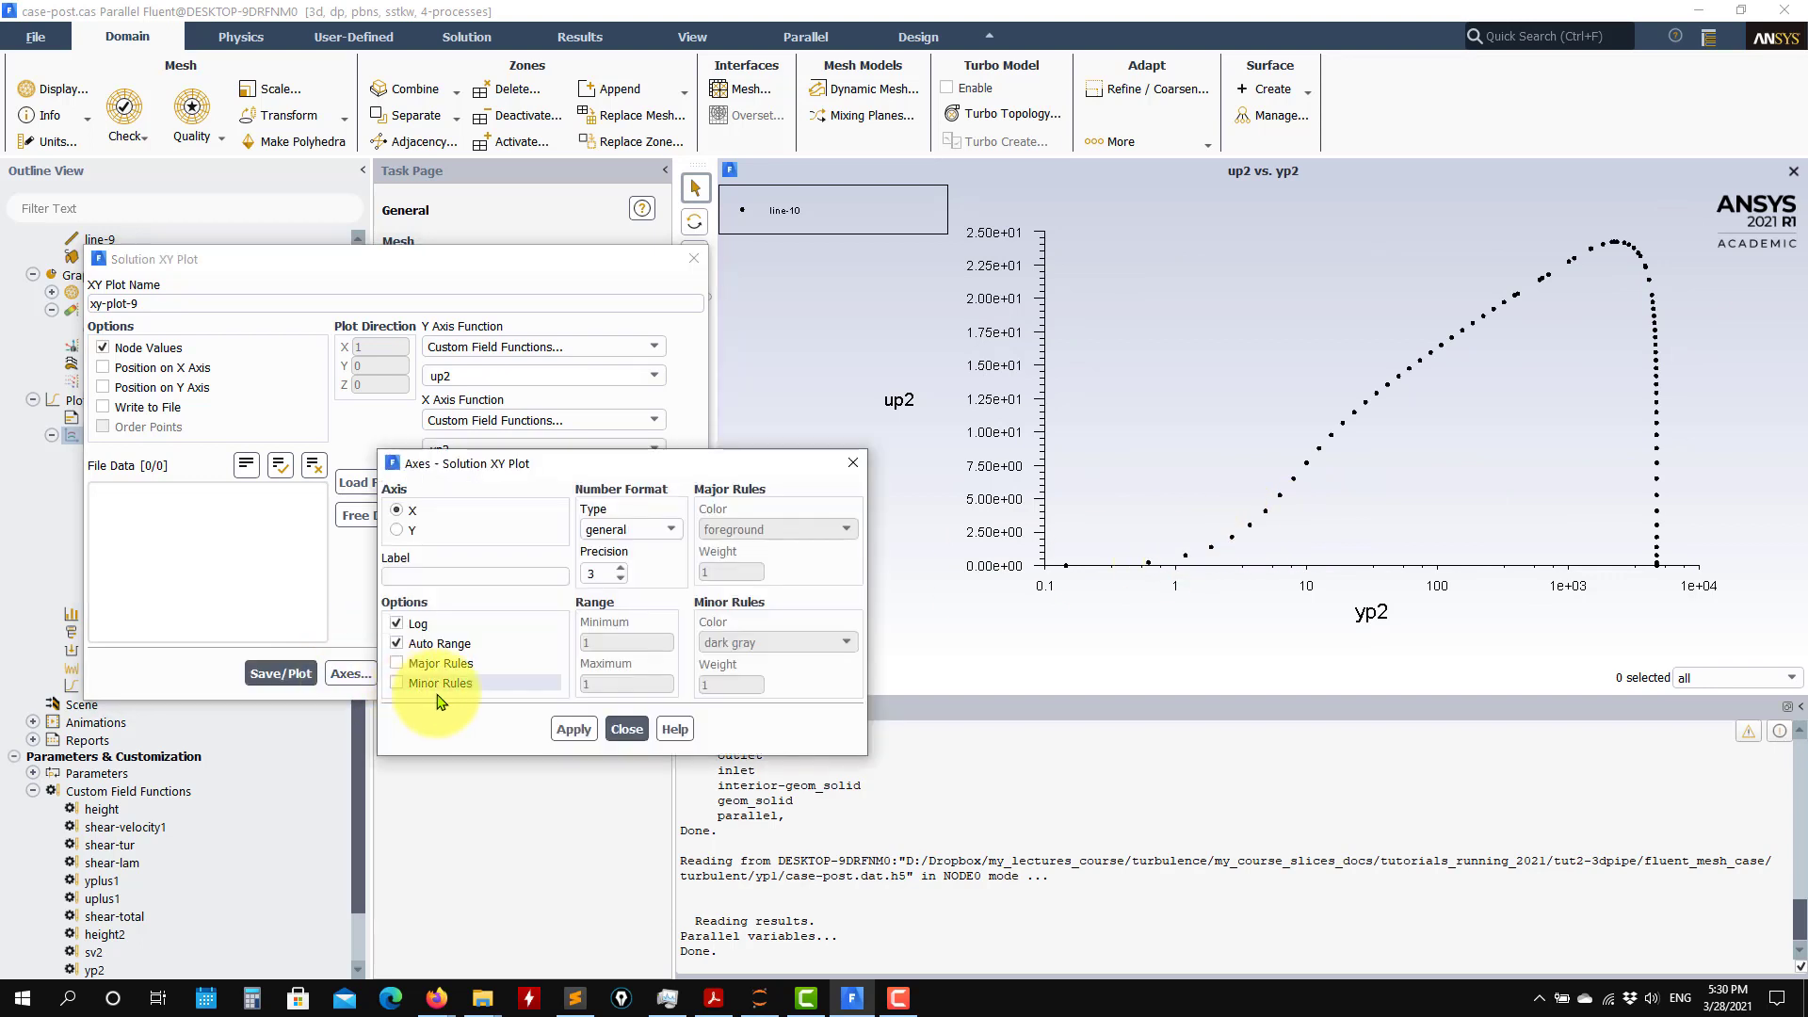
pyautogui.click(396, 623)
pyautogui.click(573, 729)
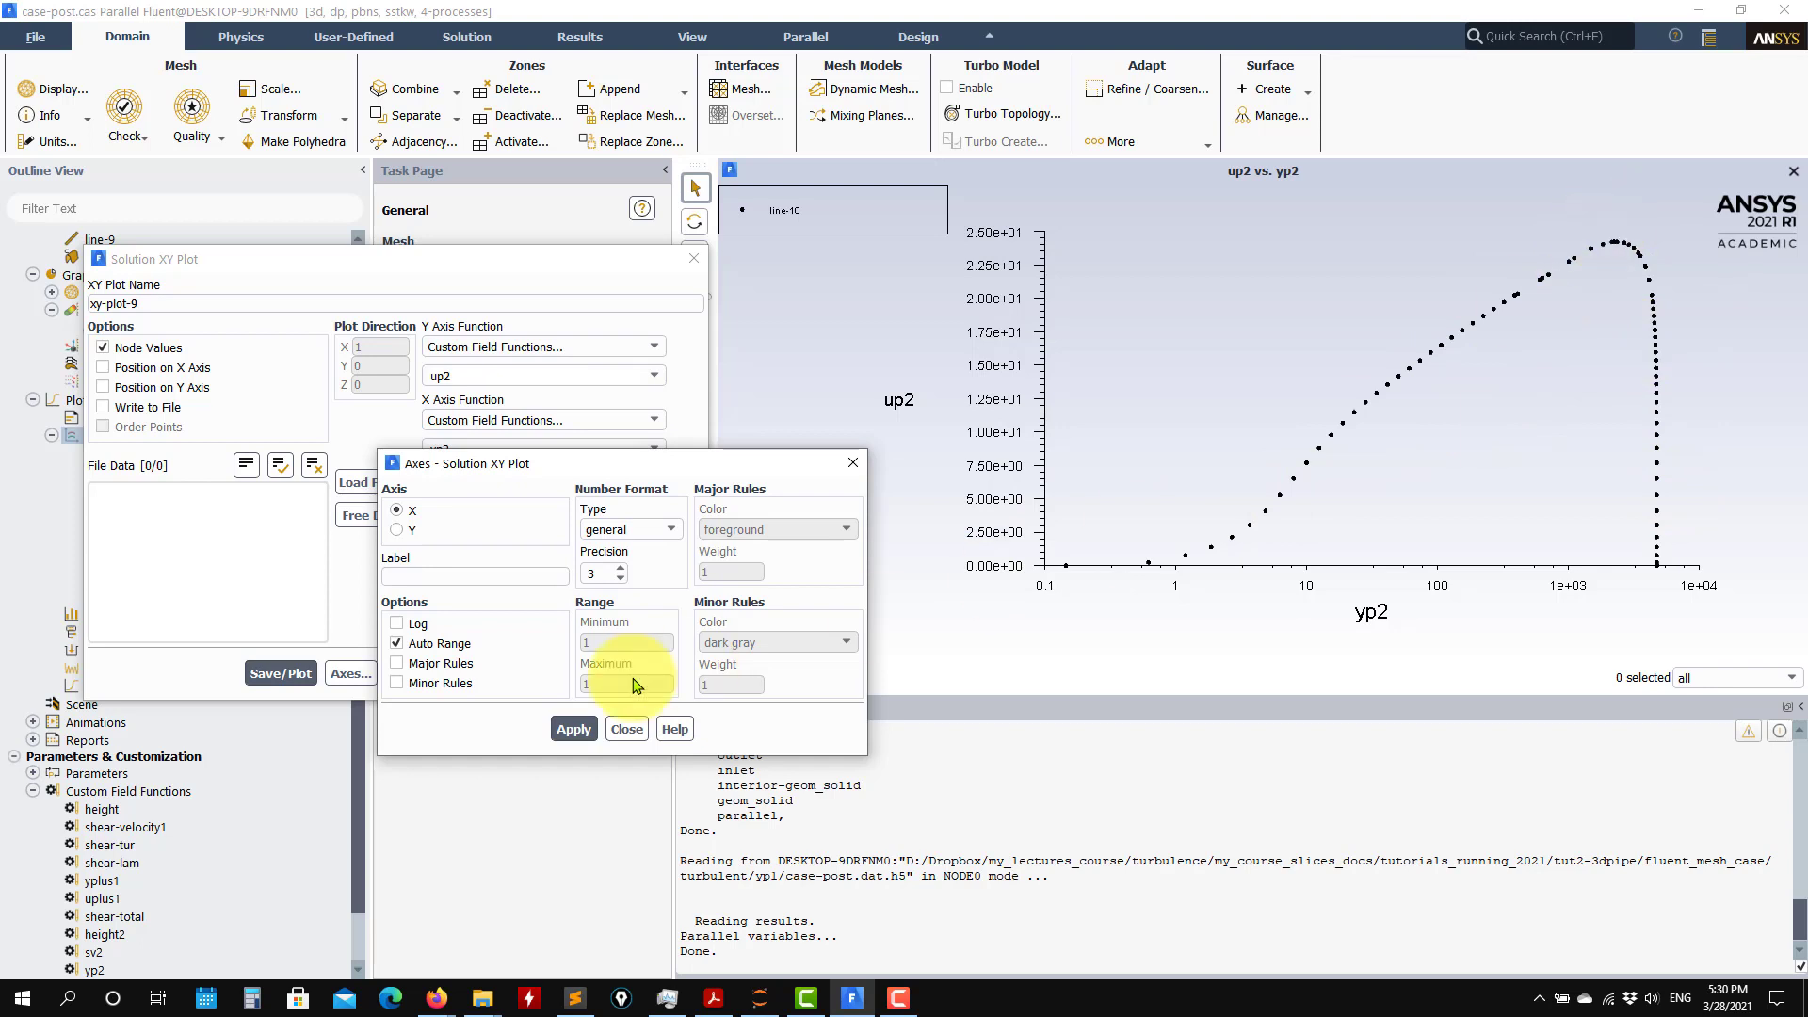
pyautogui.click(626, 729)
pyautogui.click(281, 674)
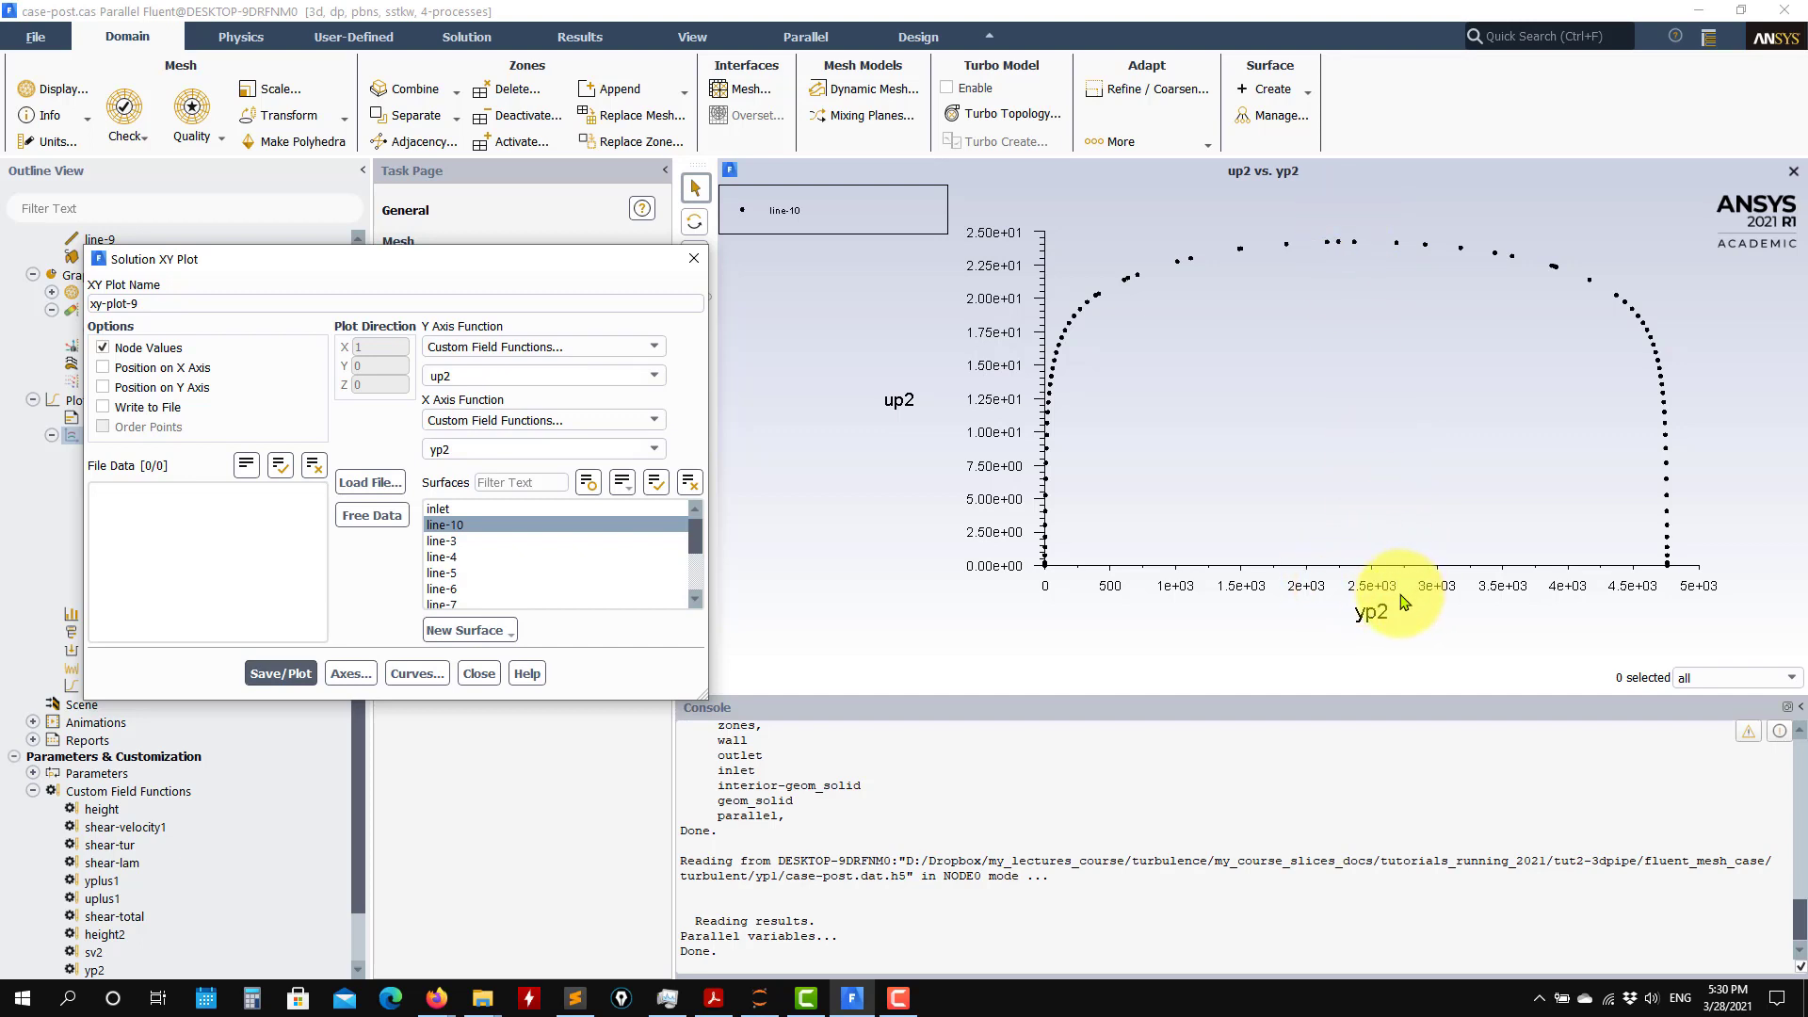
# - Turn on the logarithmic scale for the X axis, disable its auto range and enter a range maximum of 2500
pyautogui.click(352, 676)
pyautogui.click(350, 673)
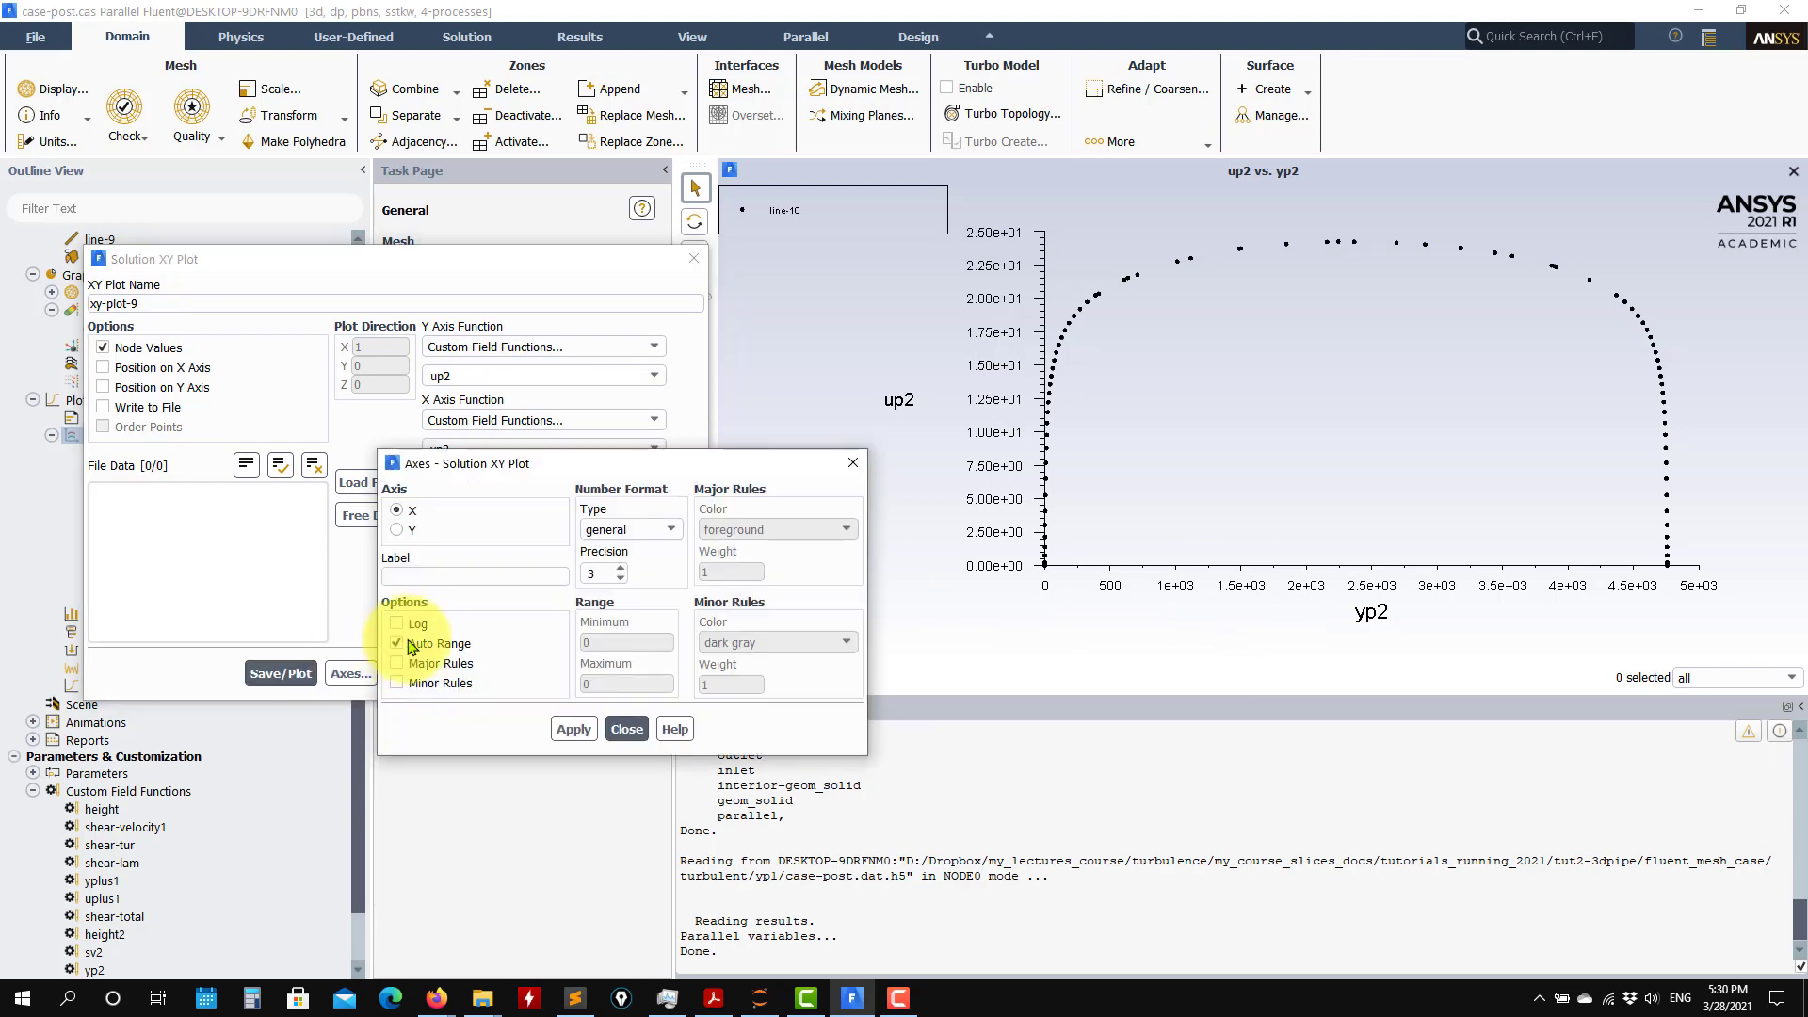
pyautogui.click(414, 625)
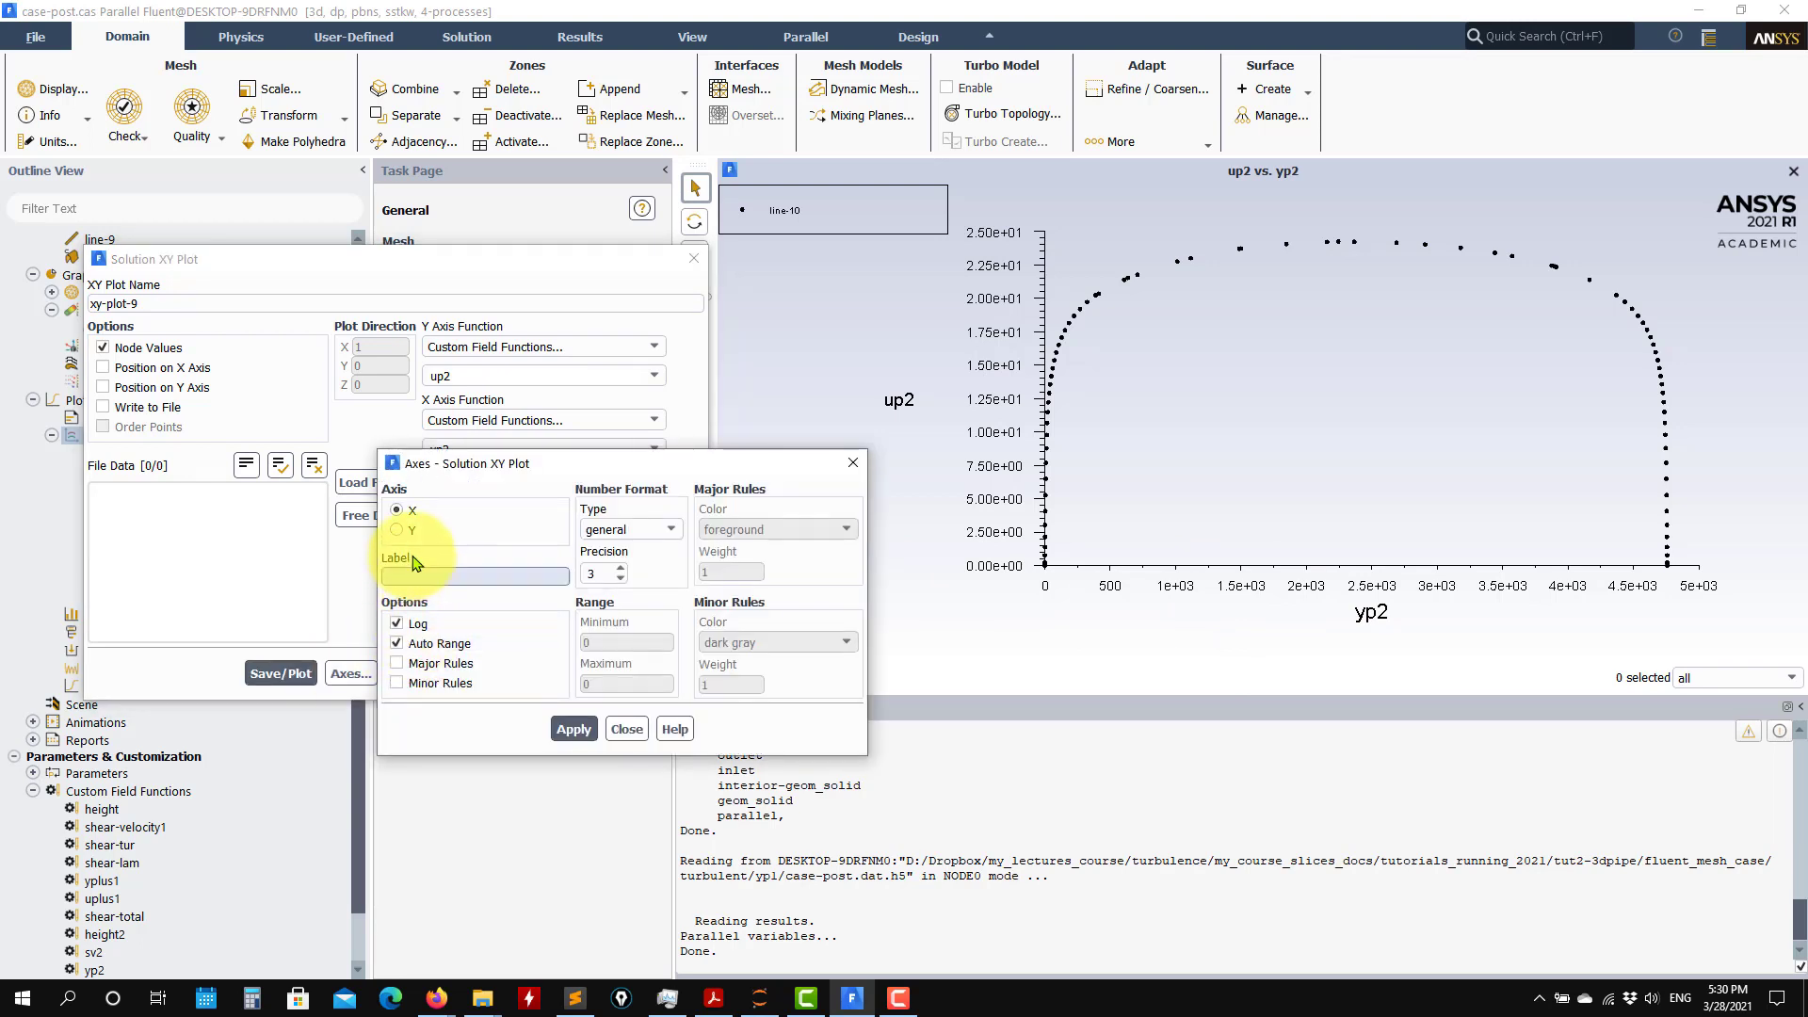
pyautogui.click(418, 645)
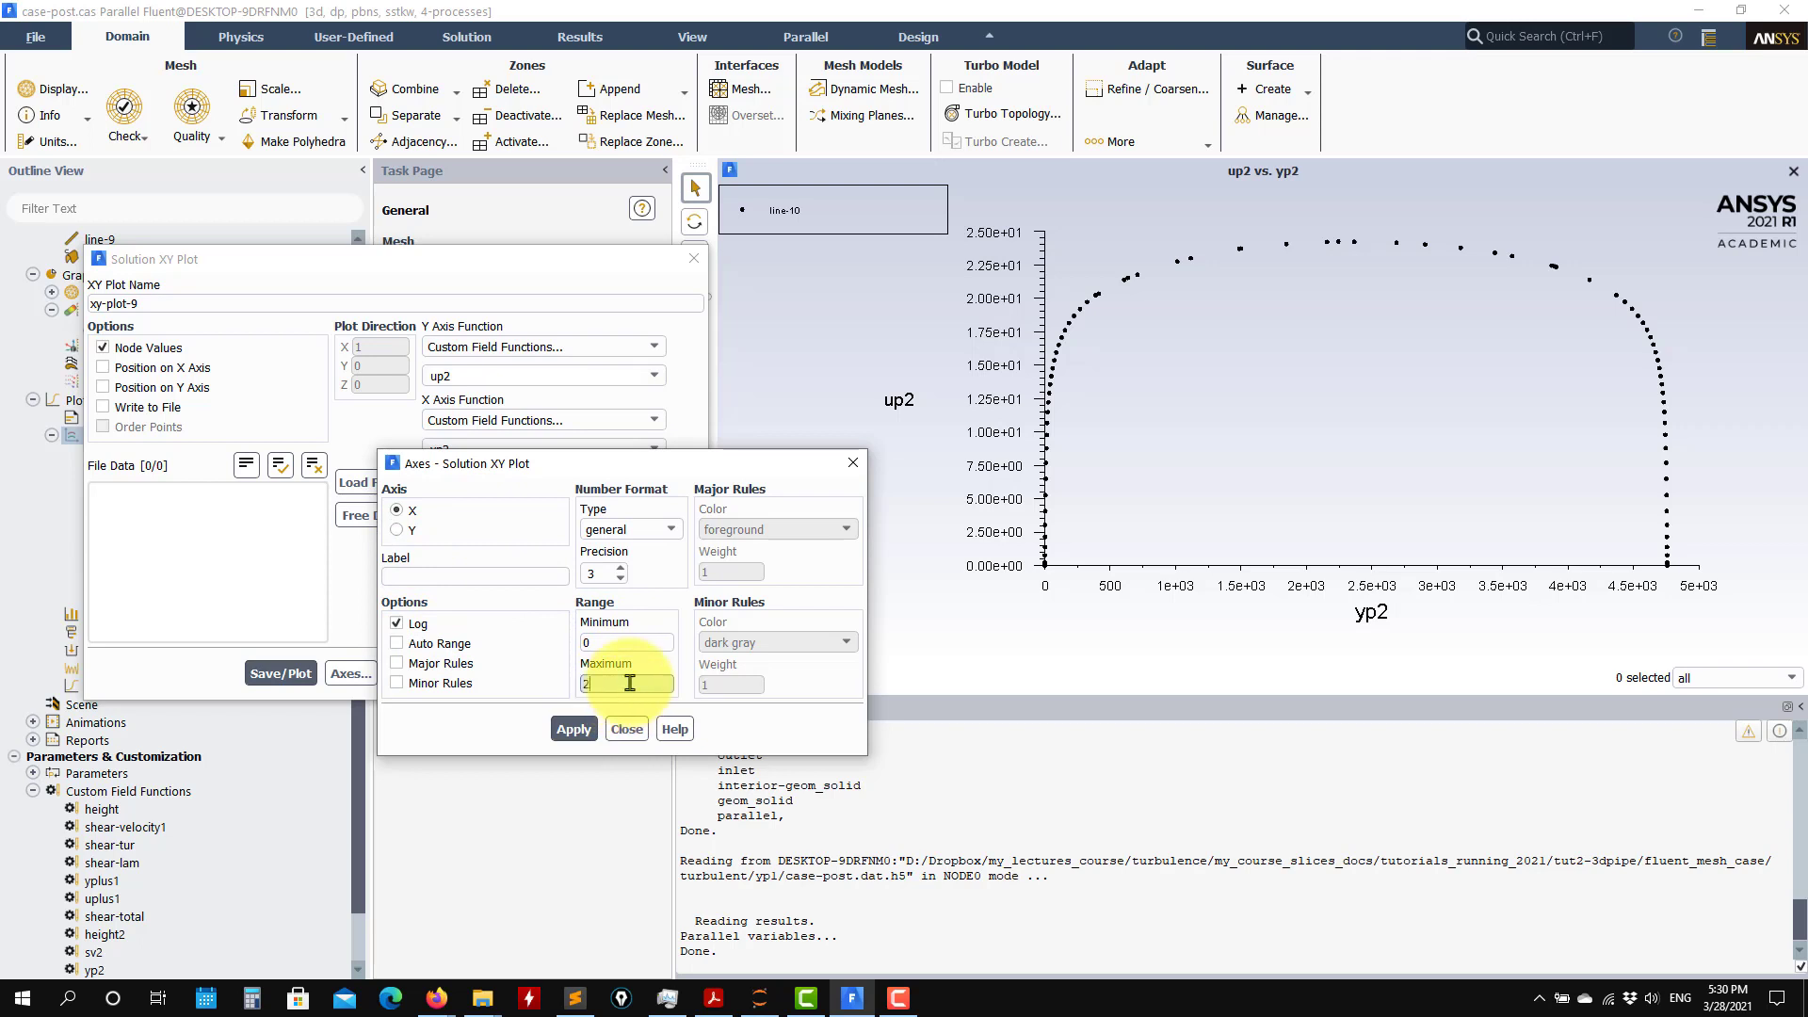
pyautogui.click(631, 682)
pyautogui.write('2500')
pyautogui.click(573, 729)
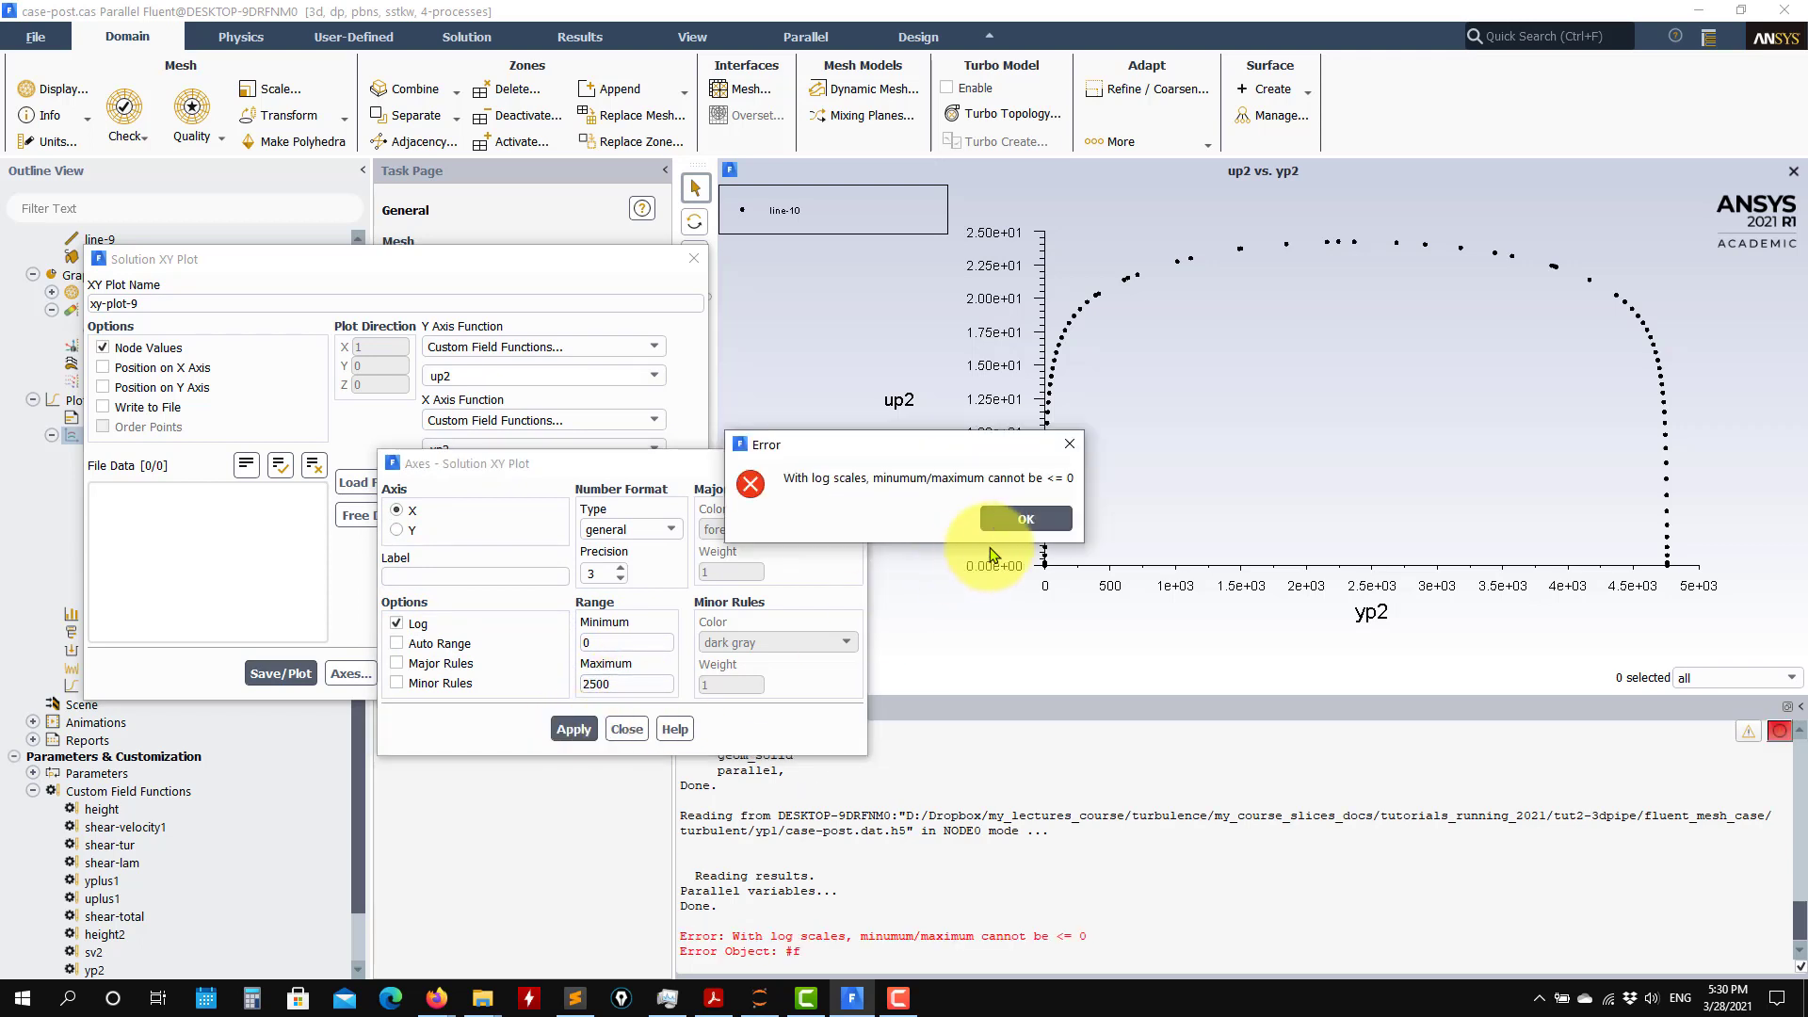
pyautogui.click(1018, 520)
# - Set the X axis range minimum to 0.0001, apply it and replot up2 against yp2
pyautogui.click(643, 641)
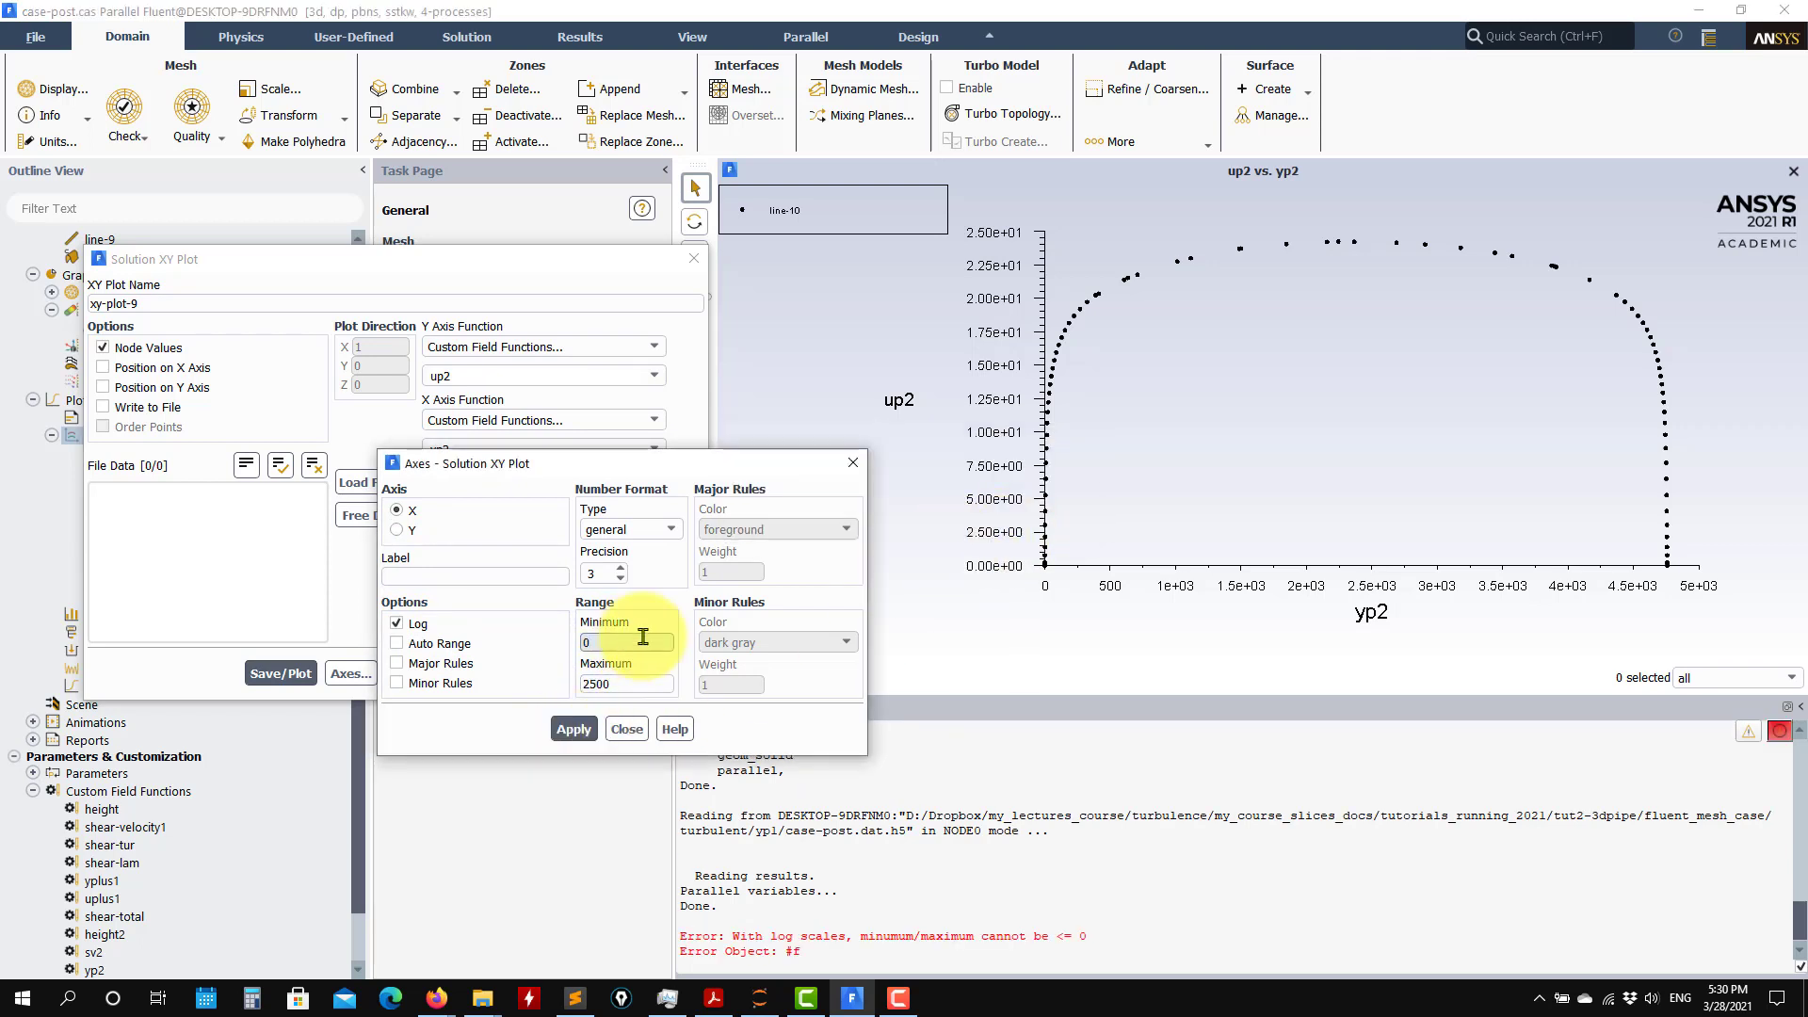
pyautogui.write('.0001')
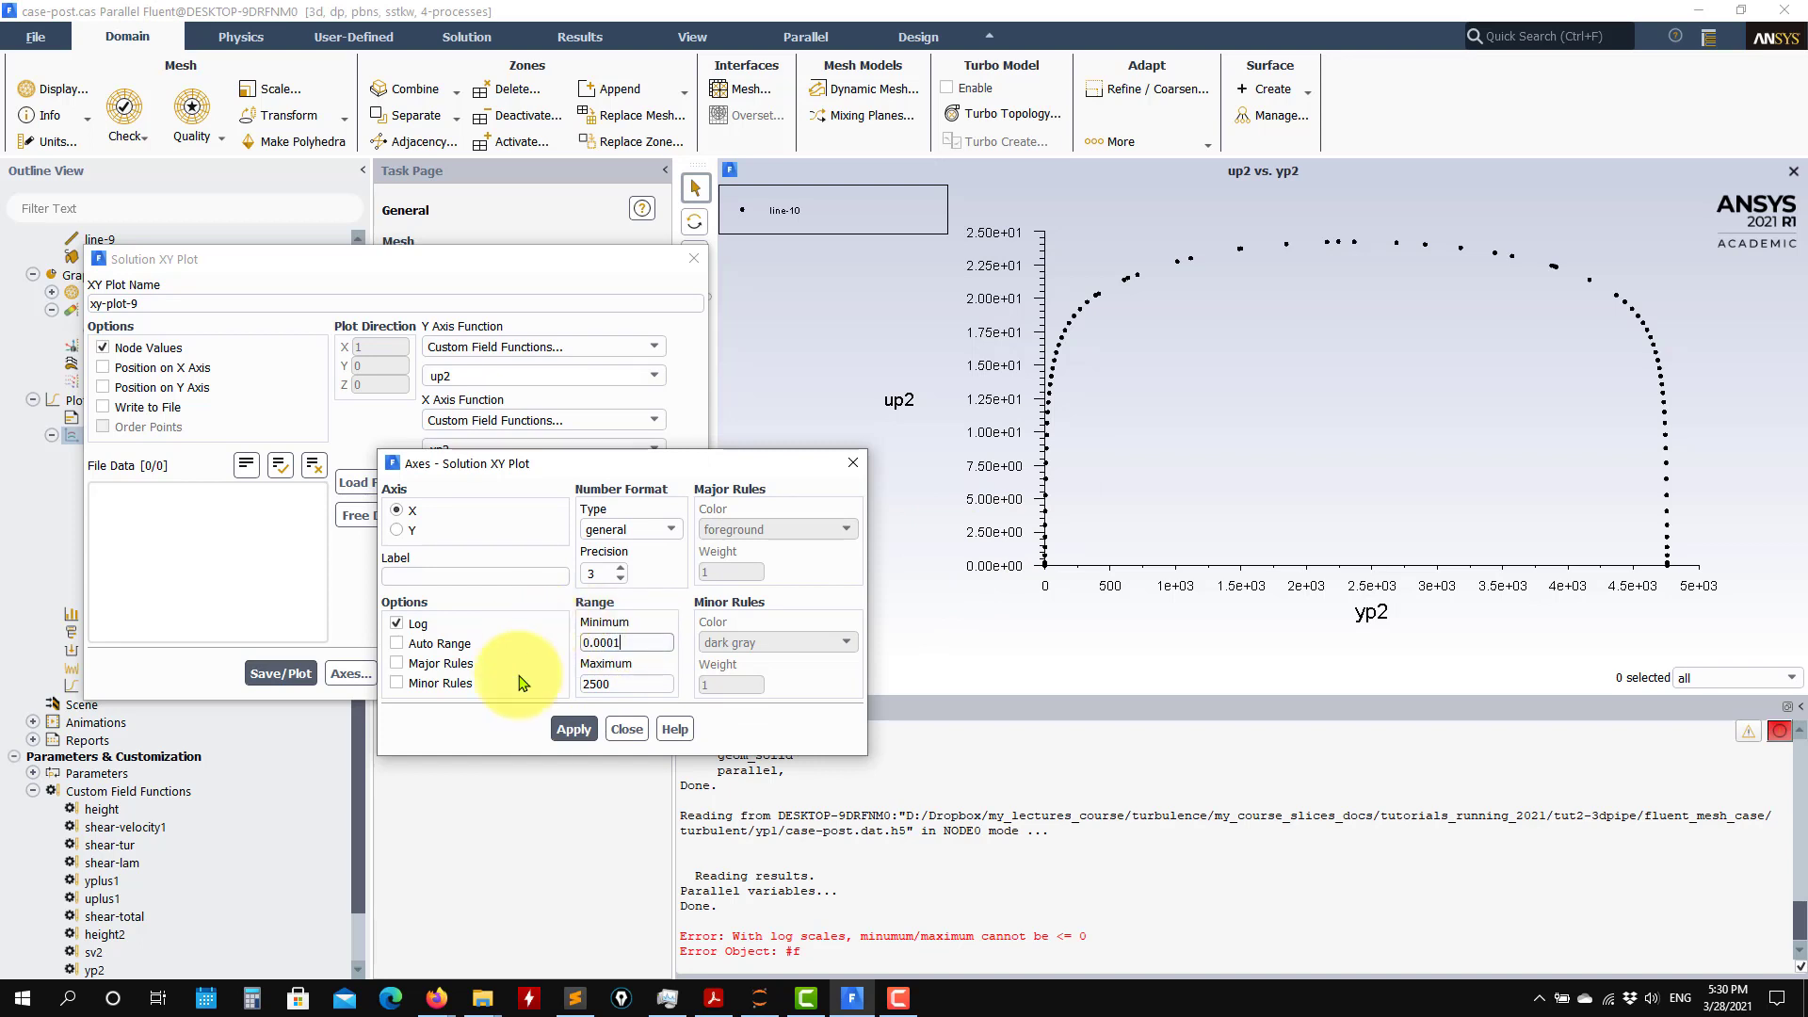
pyautogui.click(581, 738)
pyautogui.click(618, 730)
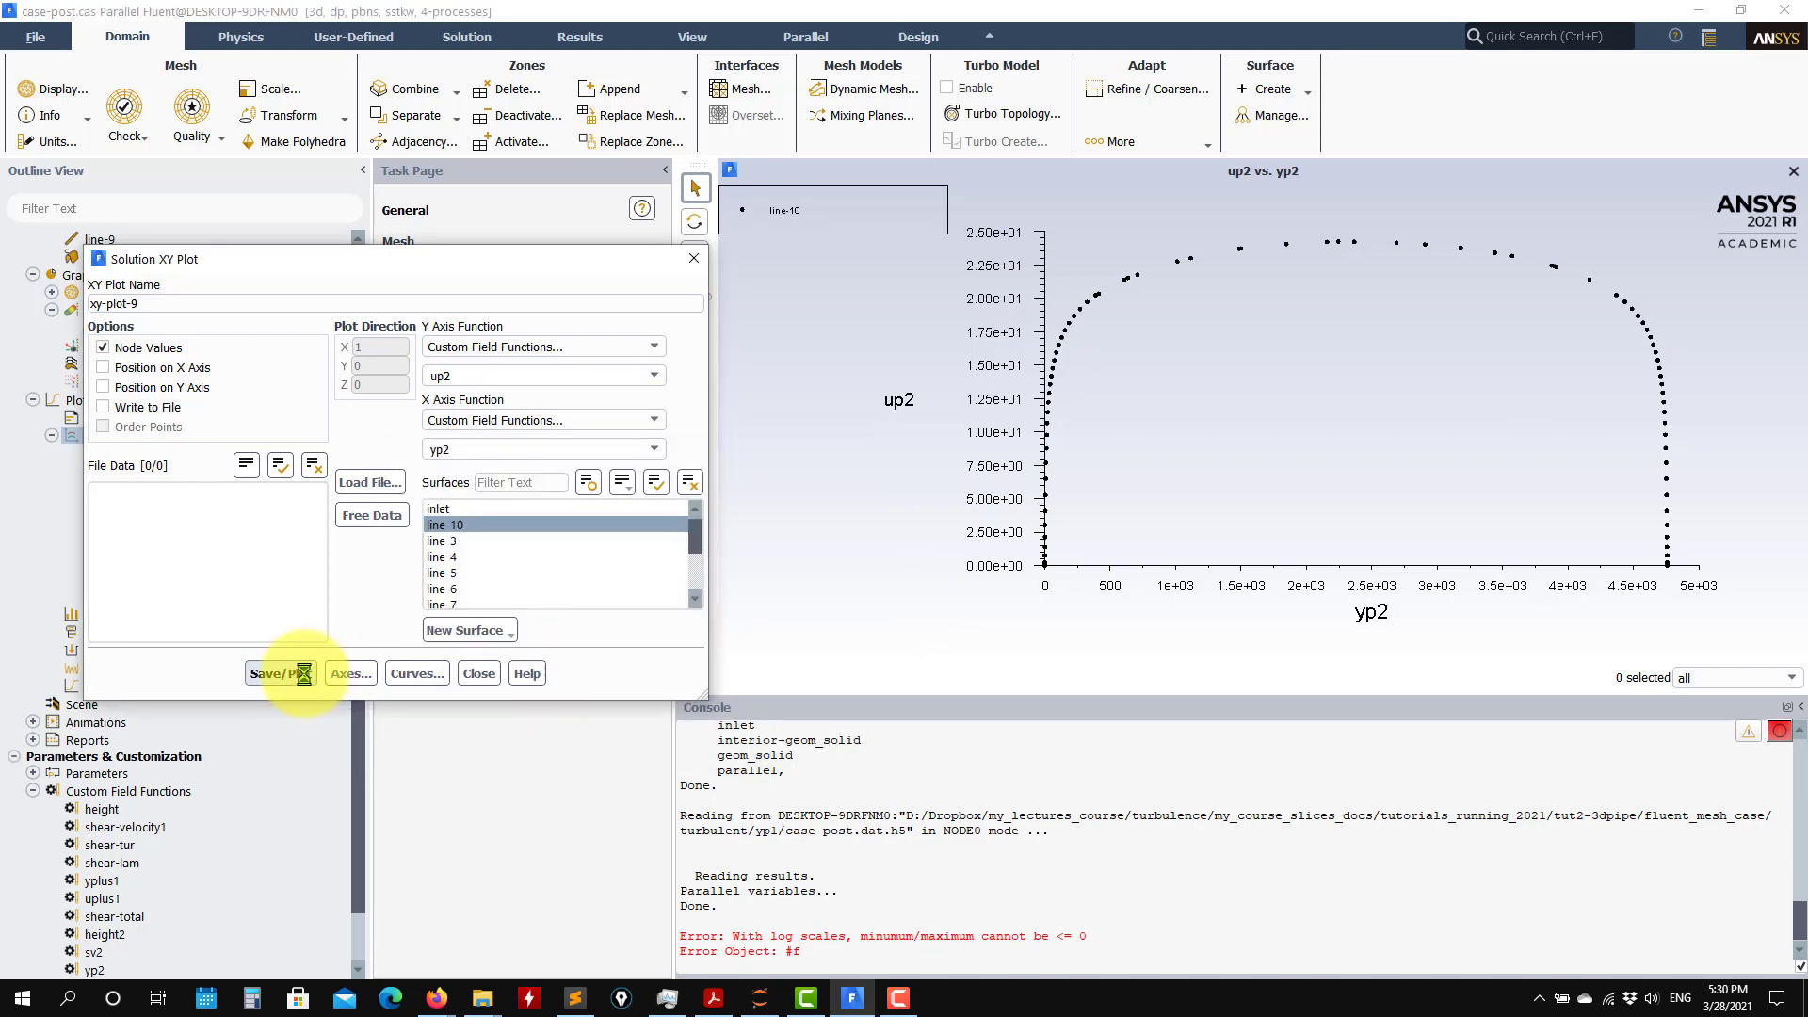
pyautogui.click(294, 672)
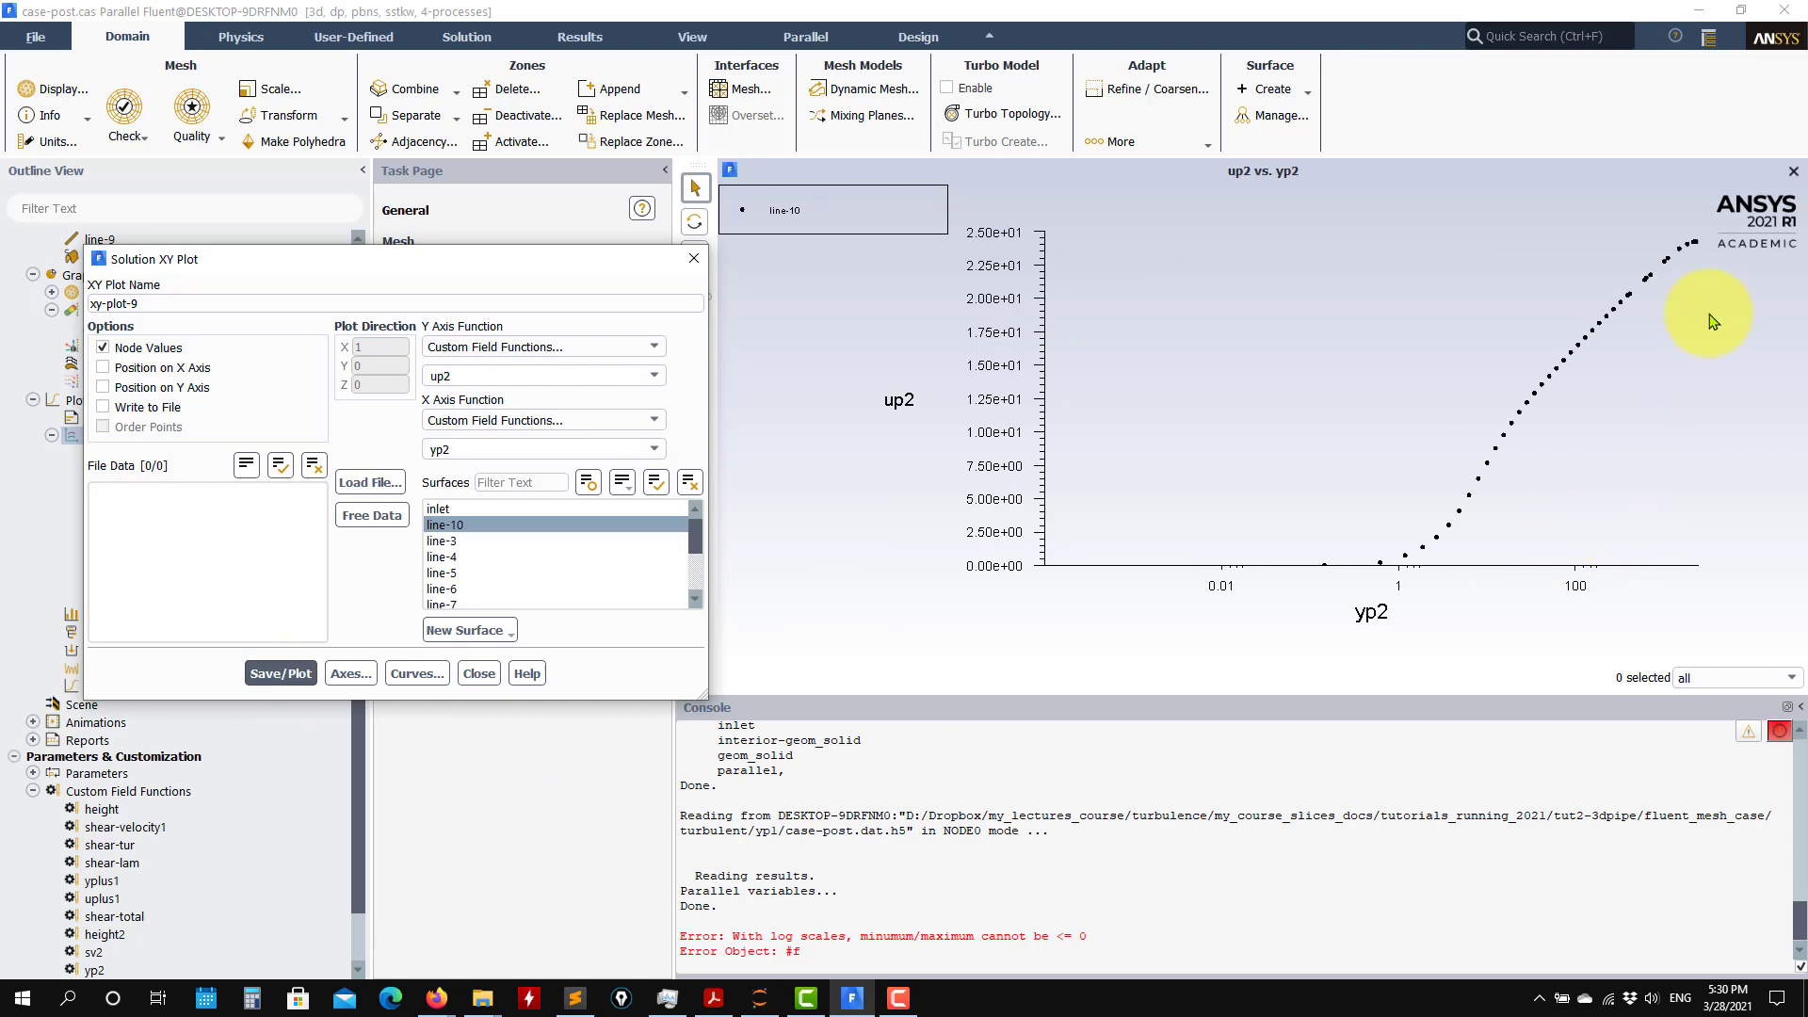
# - Lower the X axis range minimum to 1e-07 and save and plot again
pyautogui.click(351, 673)
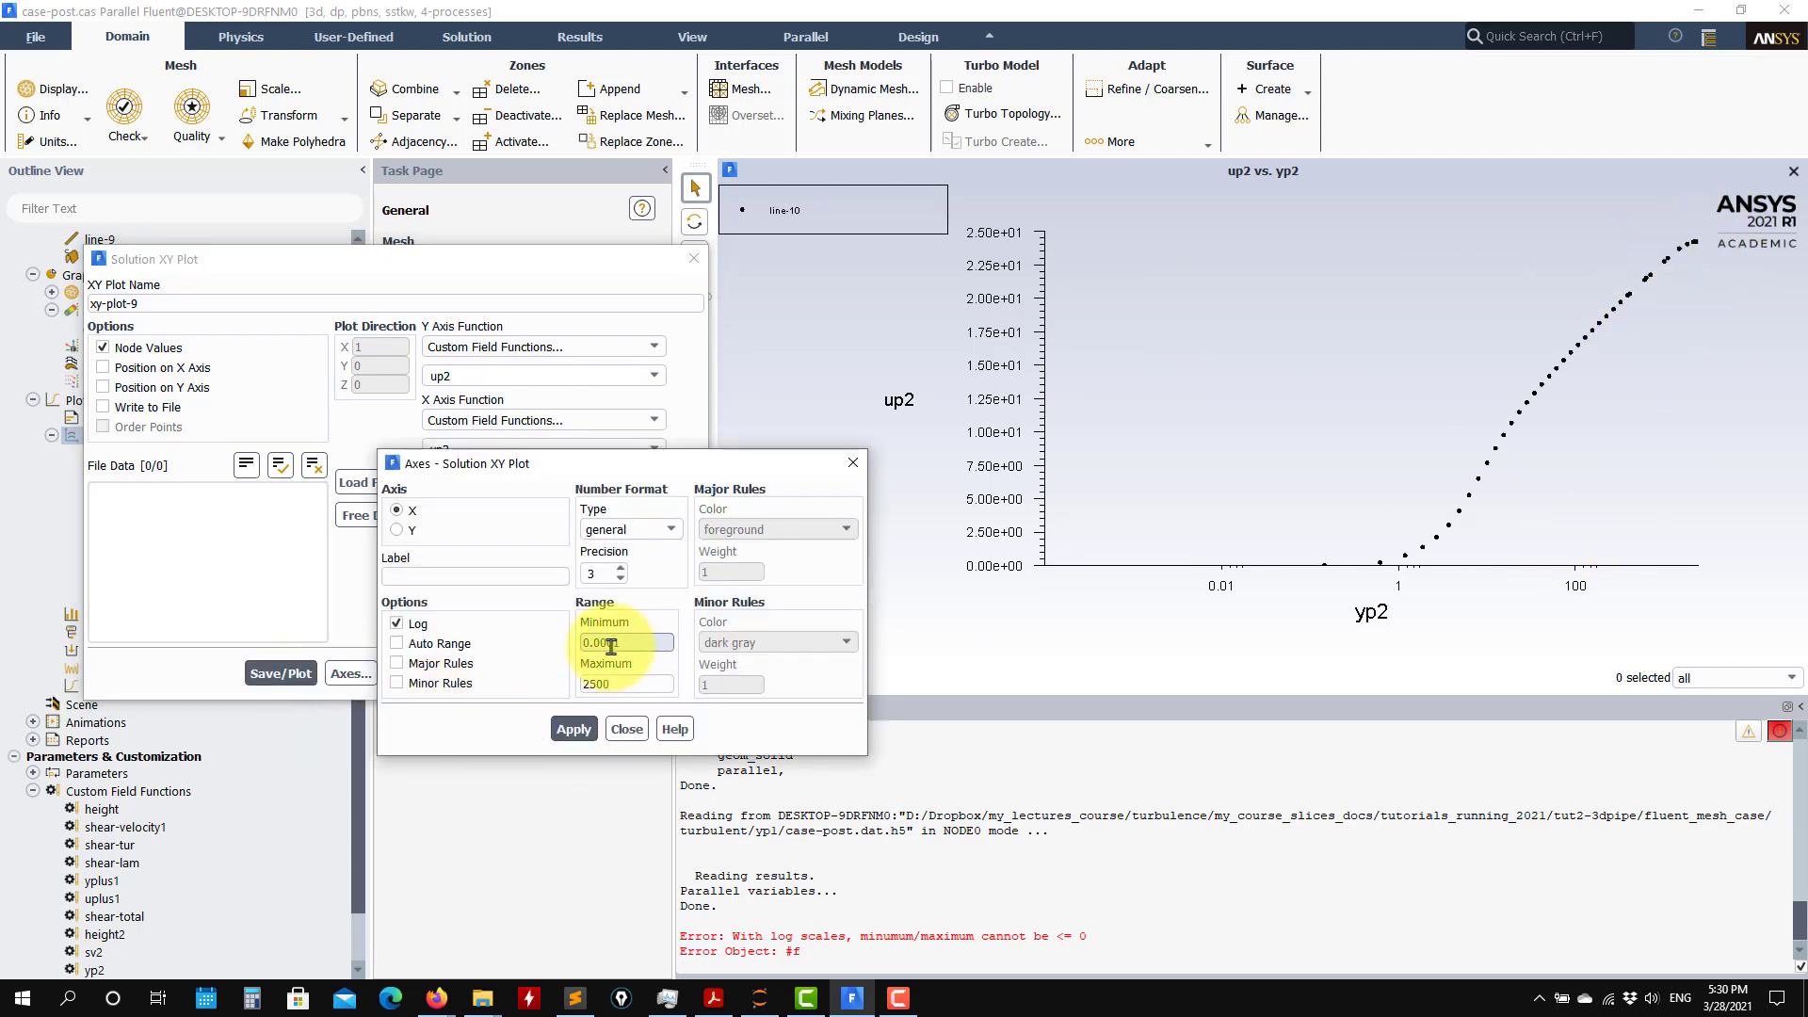
pyautogui.click(573, 729)
pyautogui.click(625, 729)
pyautogui.click(283, 675)
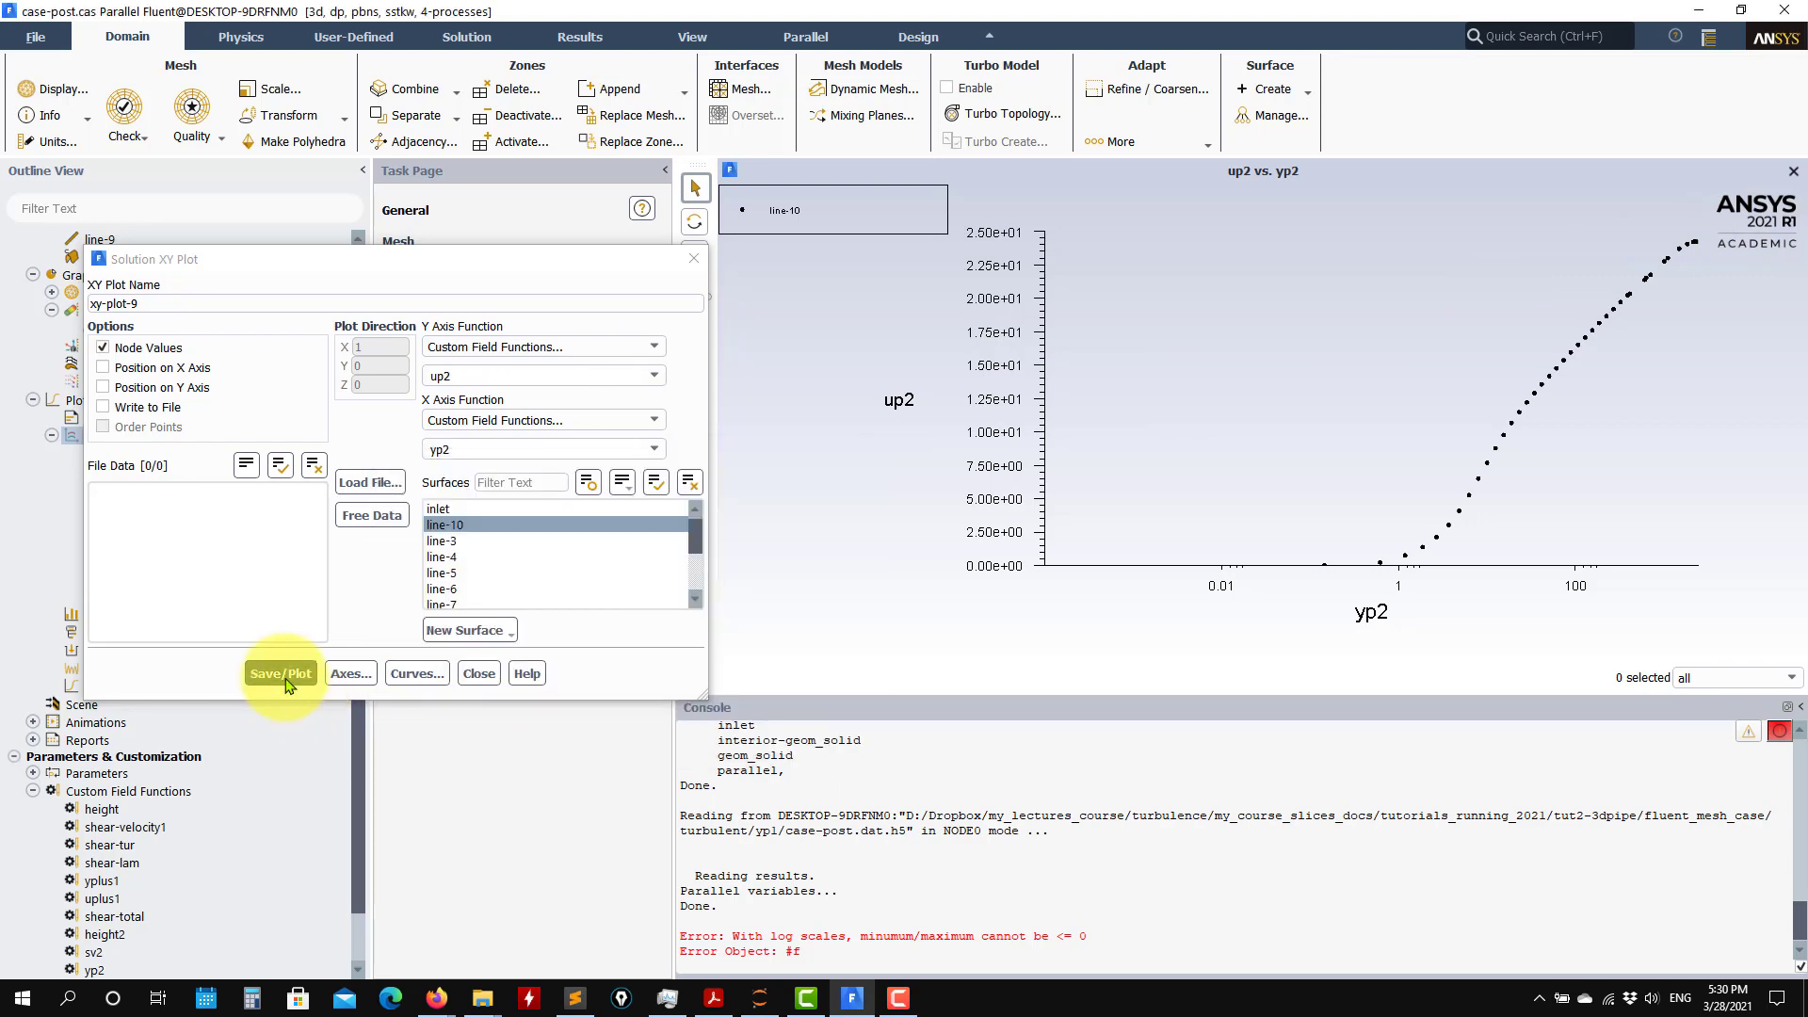
# - Raise the X axis range maximum so it extends slightly further past the curve's peak, and replot
pyautogui.click(351, 673)
pyautogui.press('Tab')
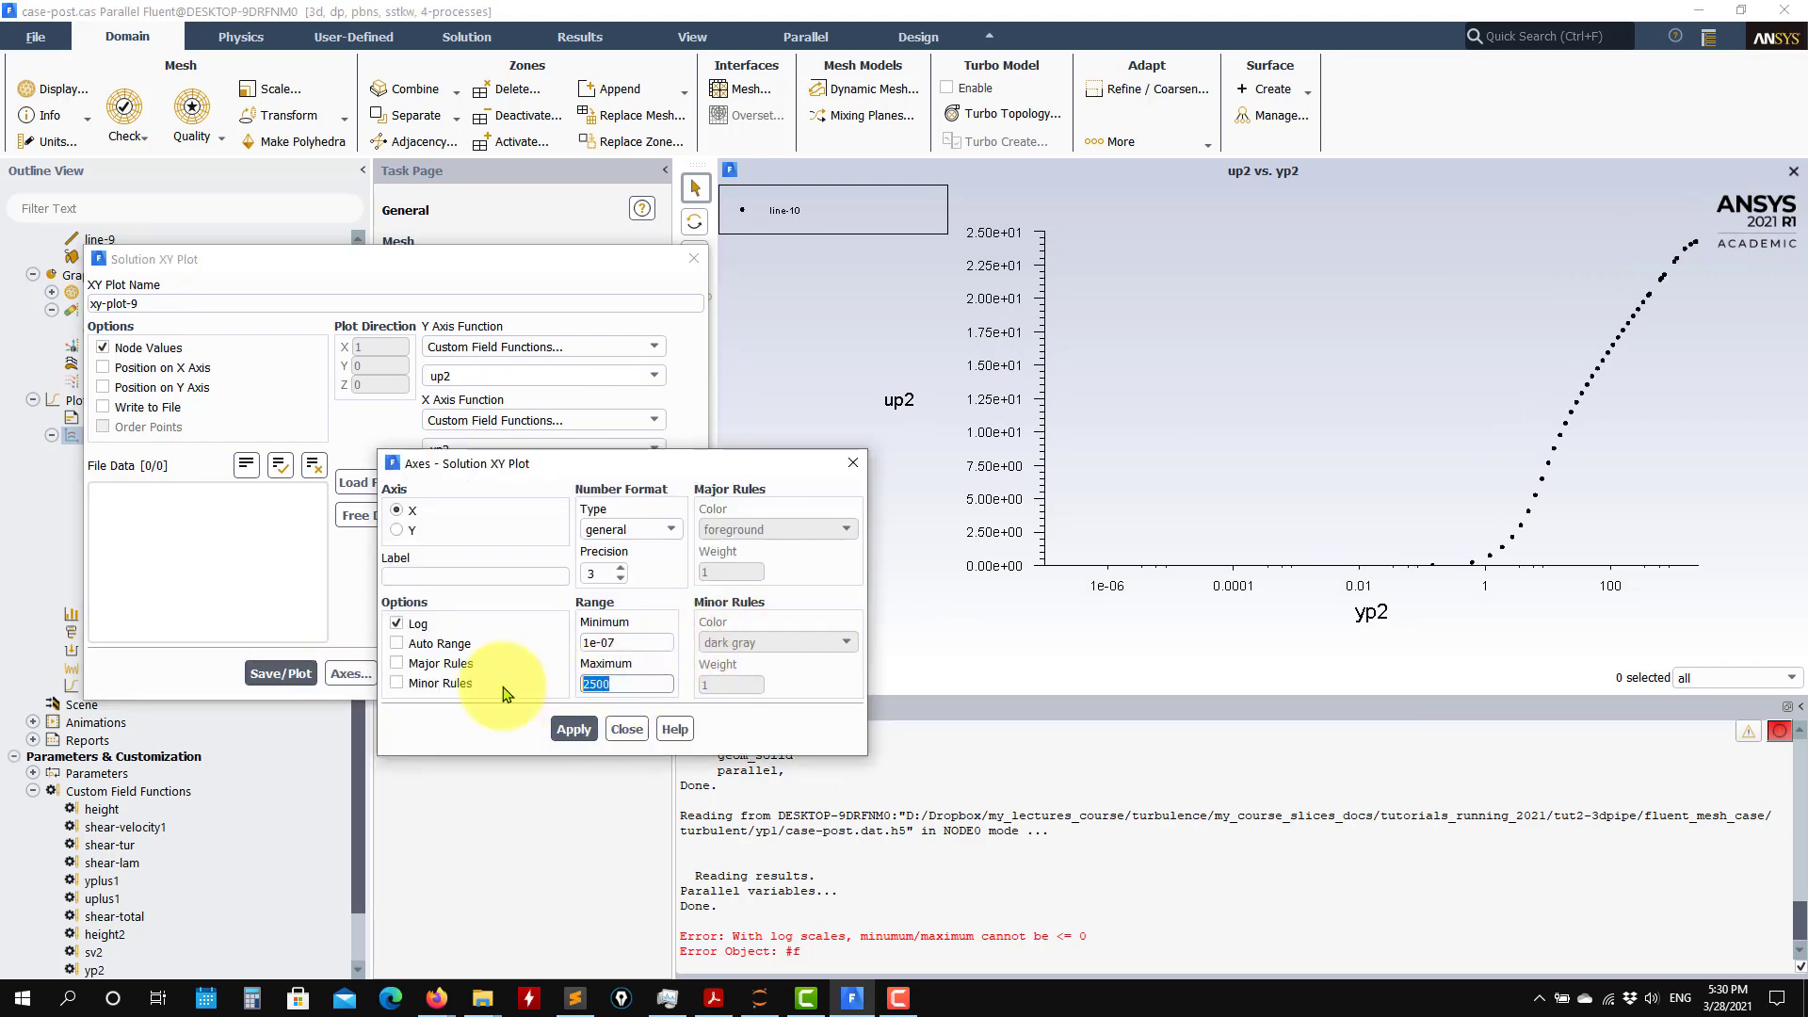
pyautogui.write('300')
pyautogui.click(574, 729)
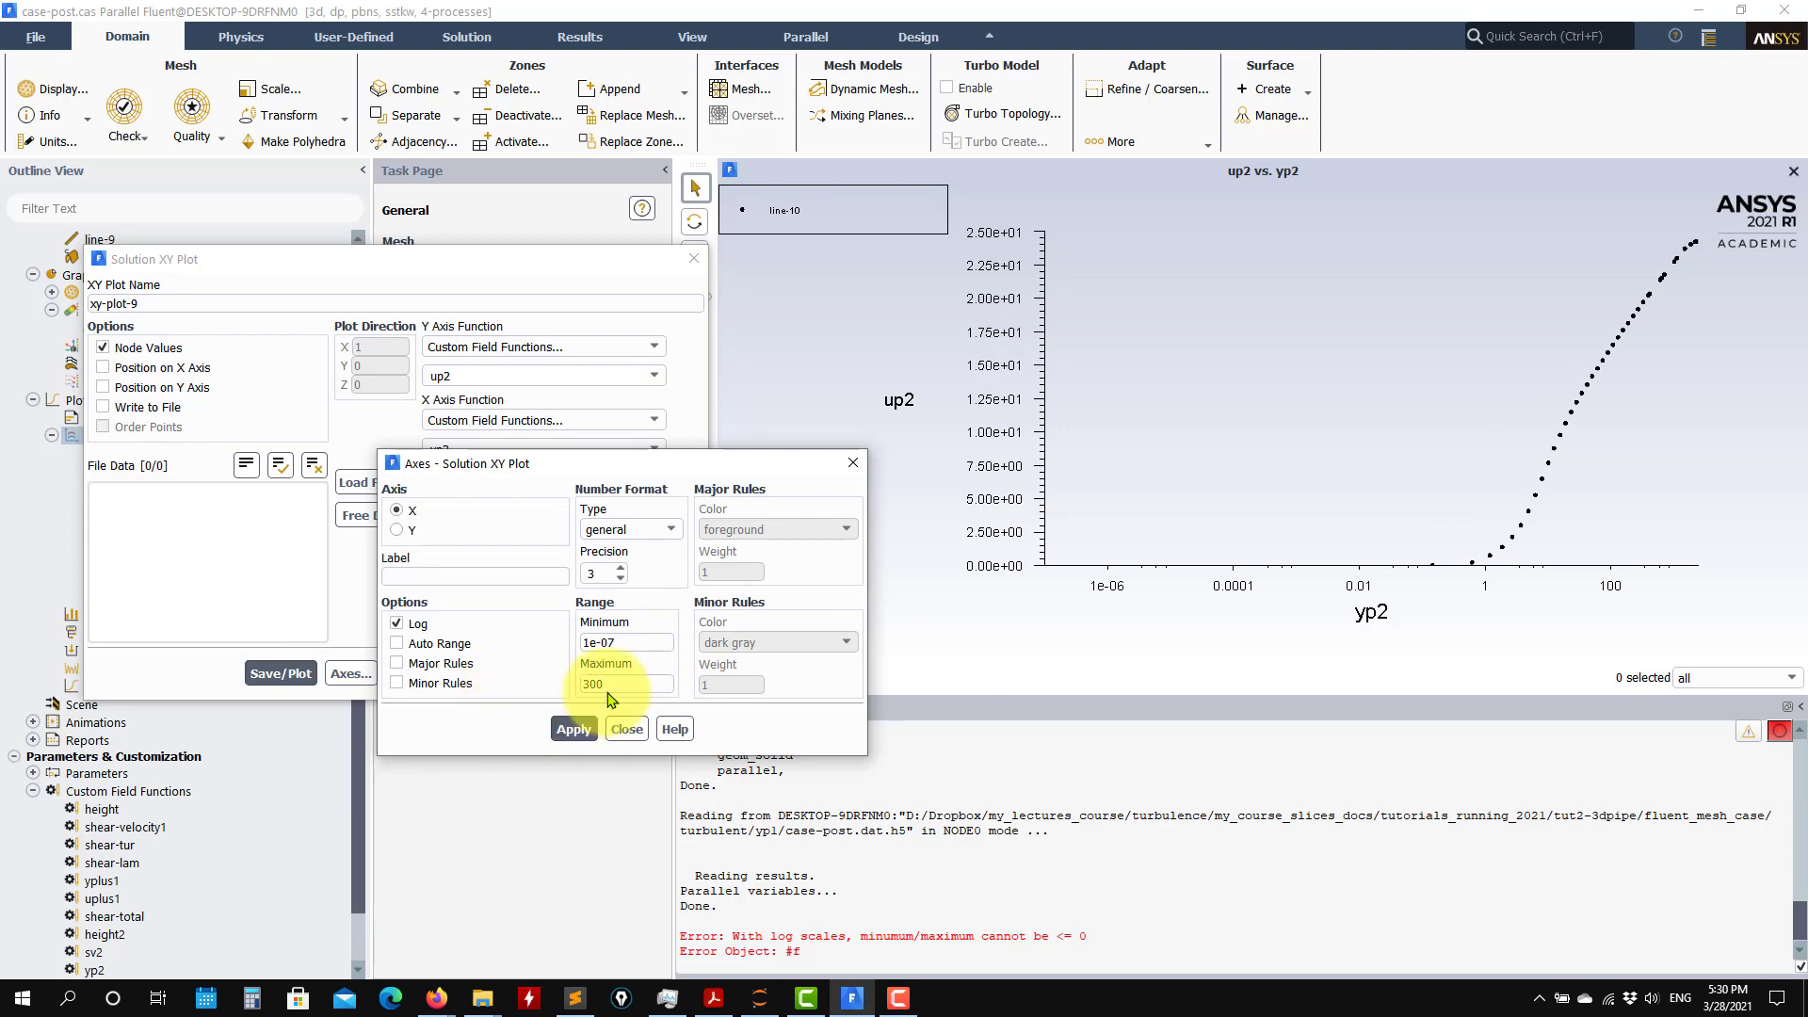
pyautogui.click(575, 729)
pyautogui.click(626, 729)
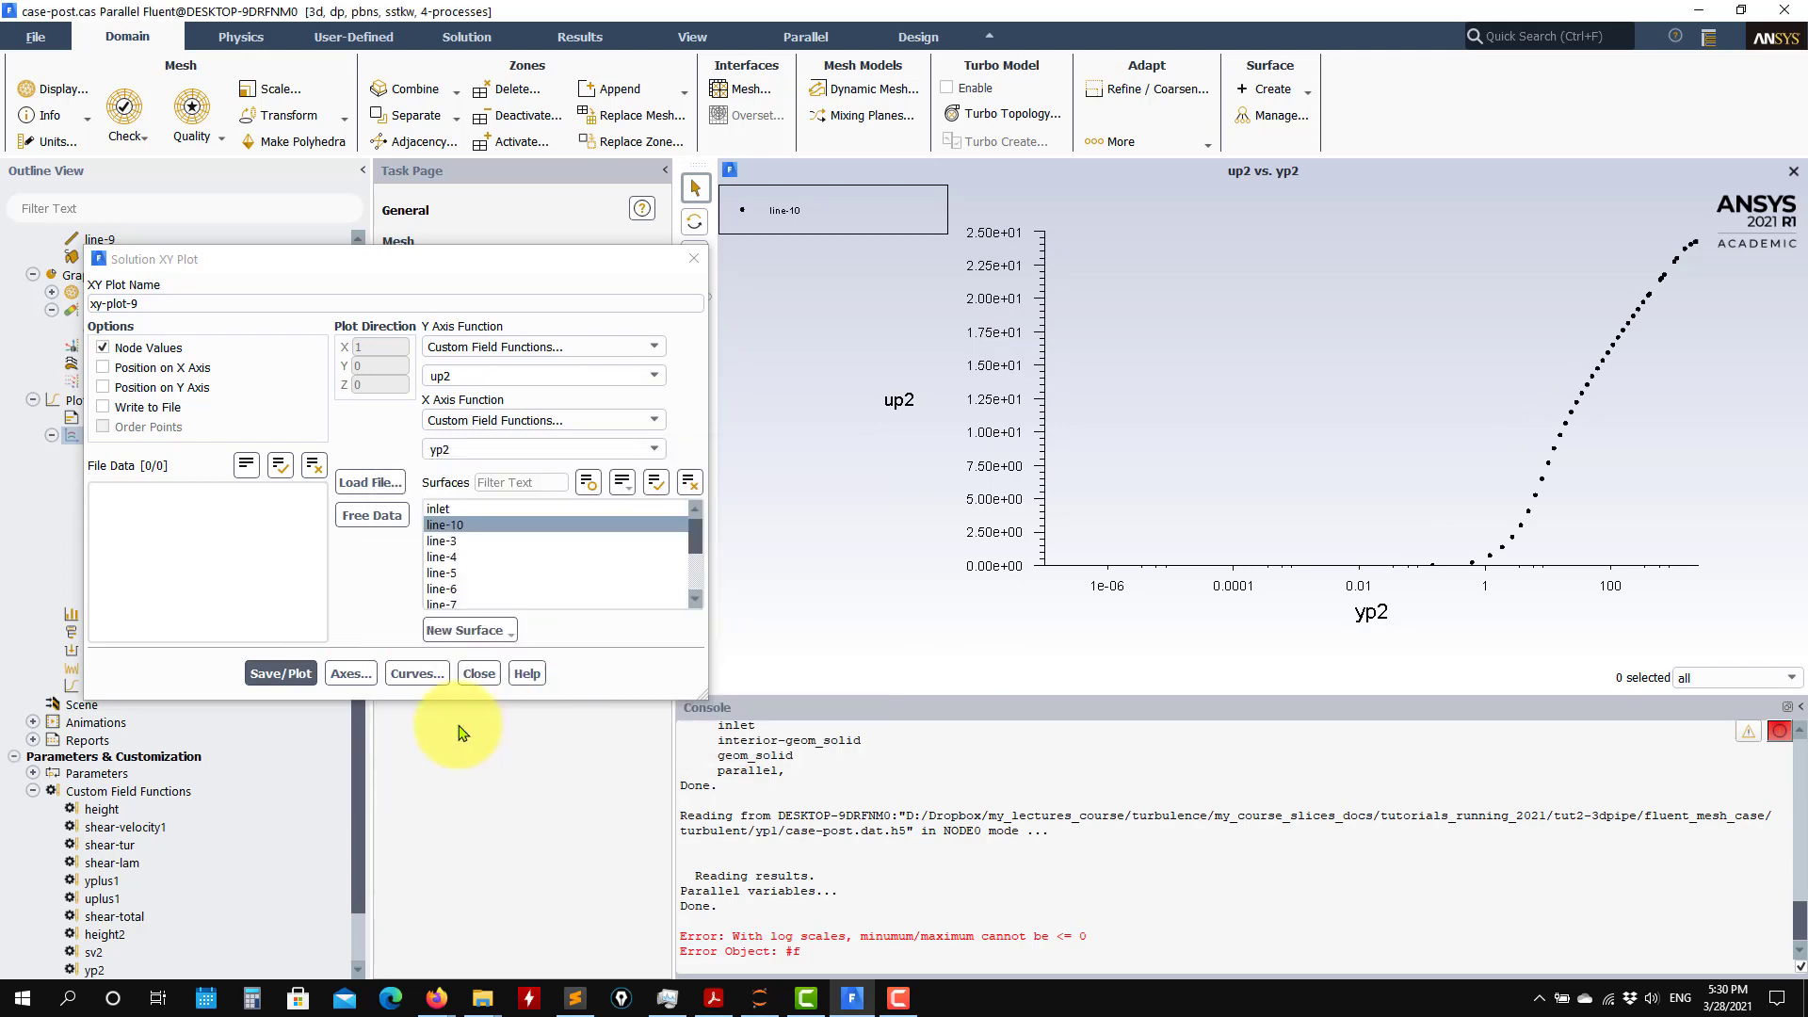
pyautogui.click(291, 673)
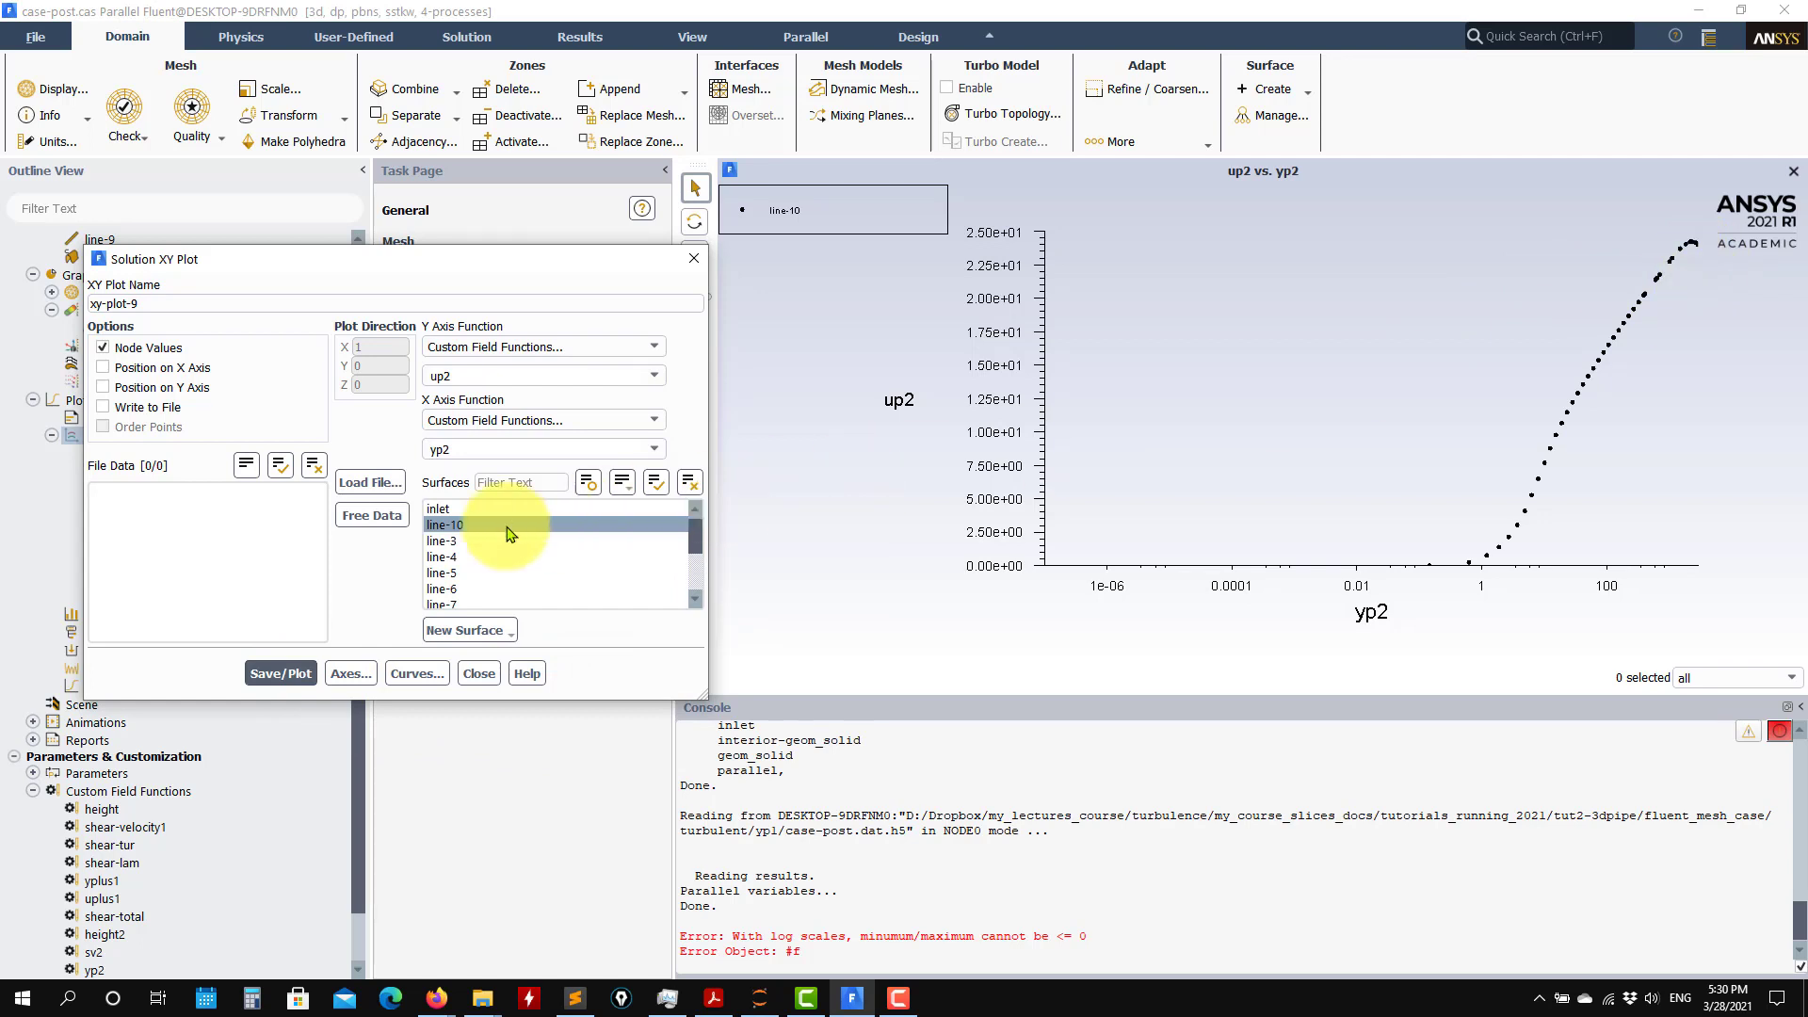
# - Browse for plot data files of all types in the ascii_validation_data folder and select all five, from flatplate_upyp_line.dat to wall_law_viscous.txt
pyautogui.click(382, 485)
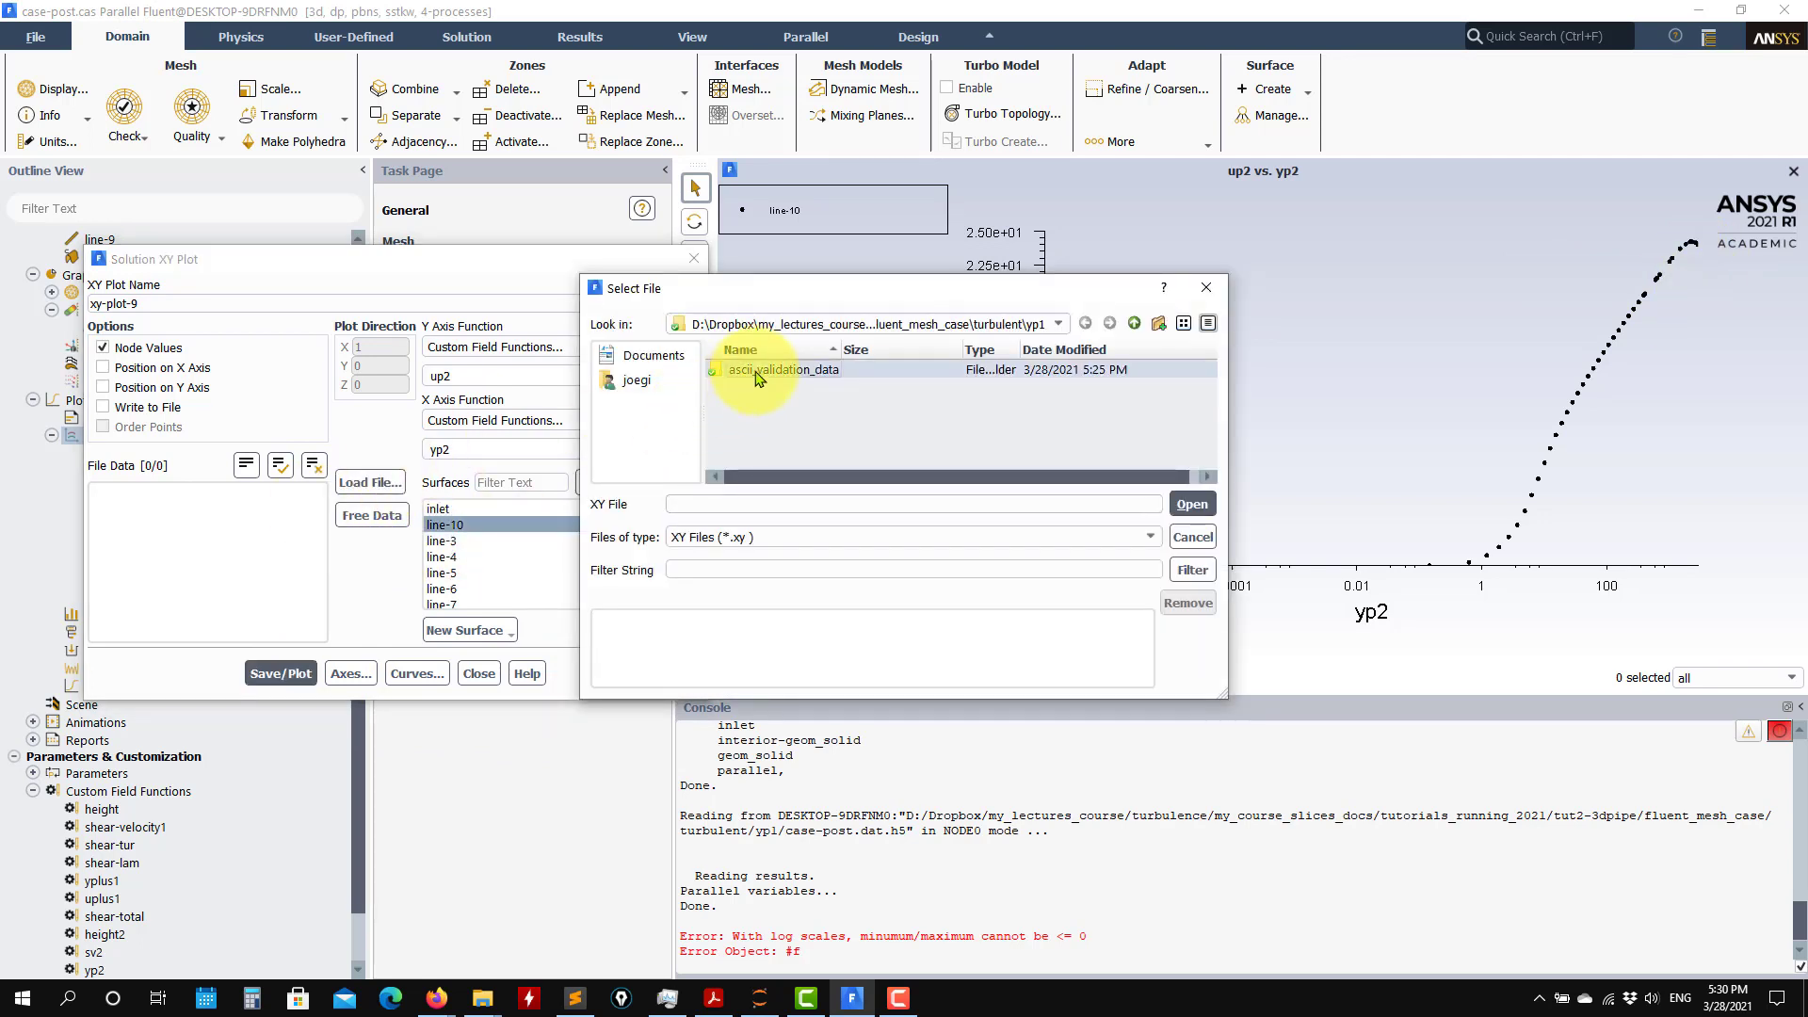
pyautogui.doubleClick(753, 363)
pyautogui.click(1056, 533)
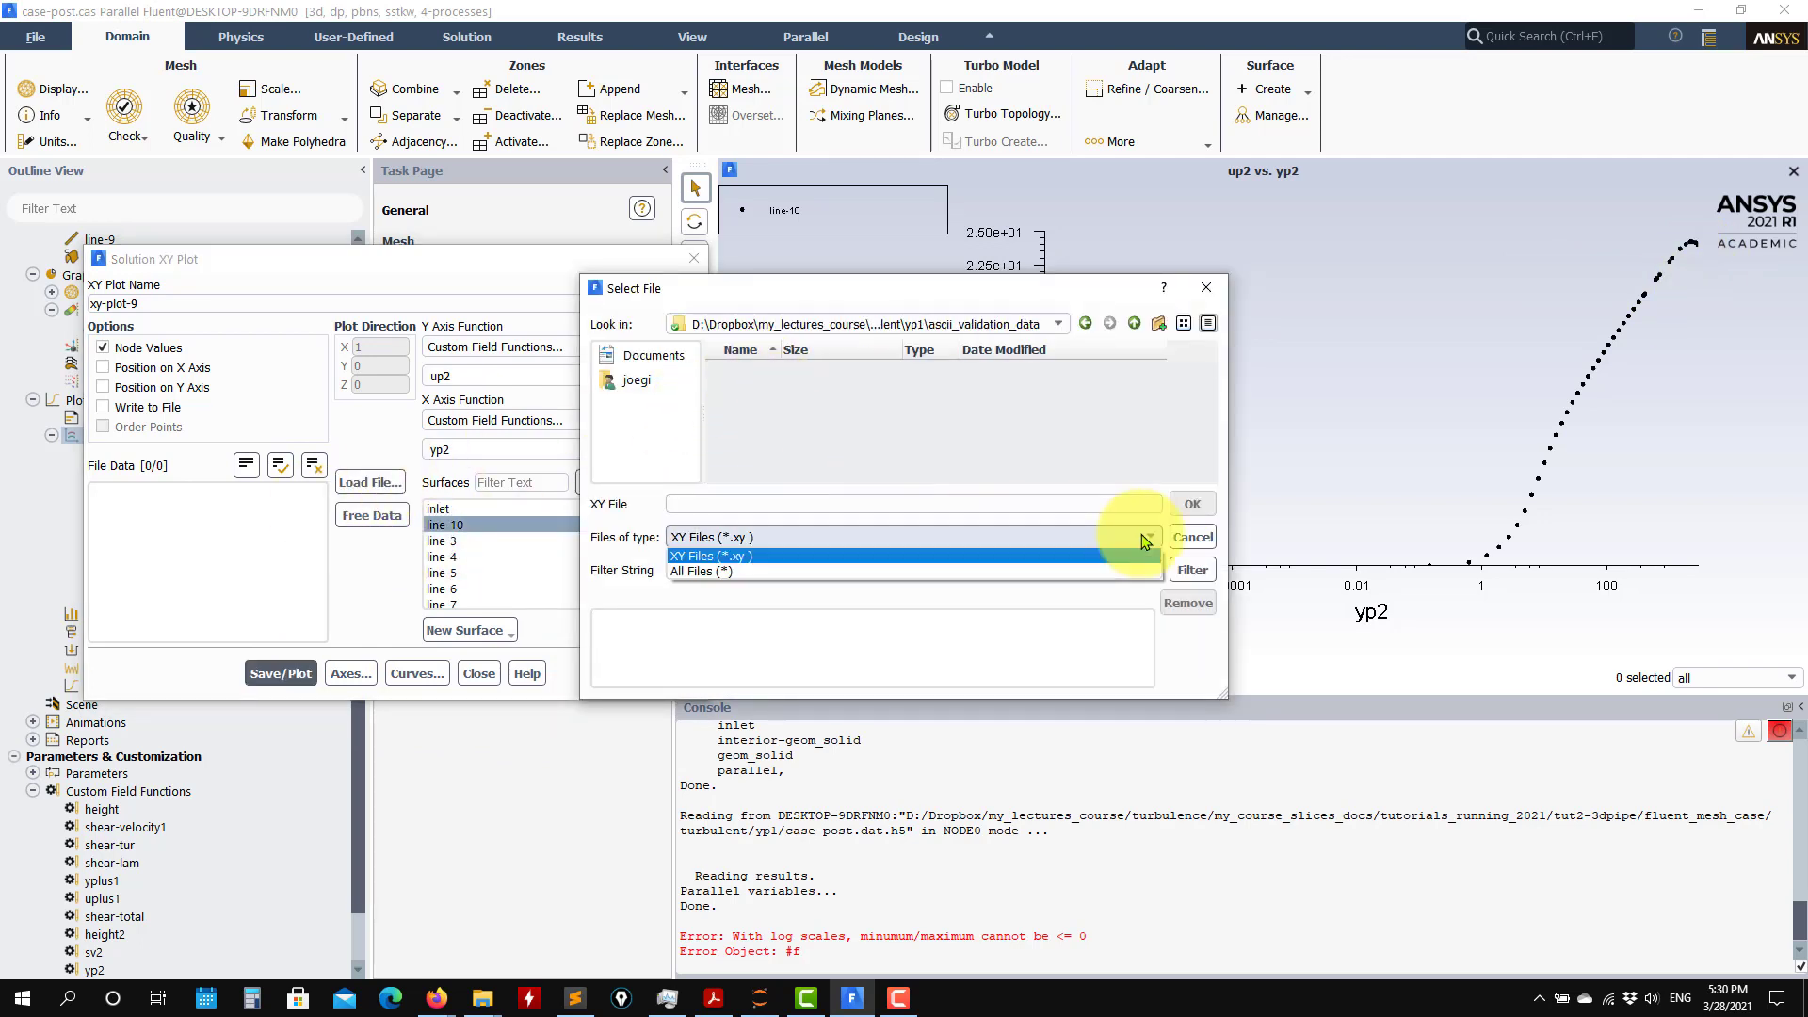
pyautogui.click(767, 571)
pyautogui.doubleClick(781, 369)
pyautogui.keyDown('shift'); pyautogui.click(766, 441); pyautogui.keyUp('shift')
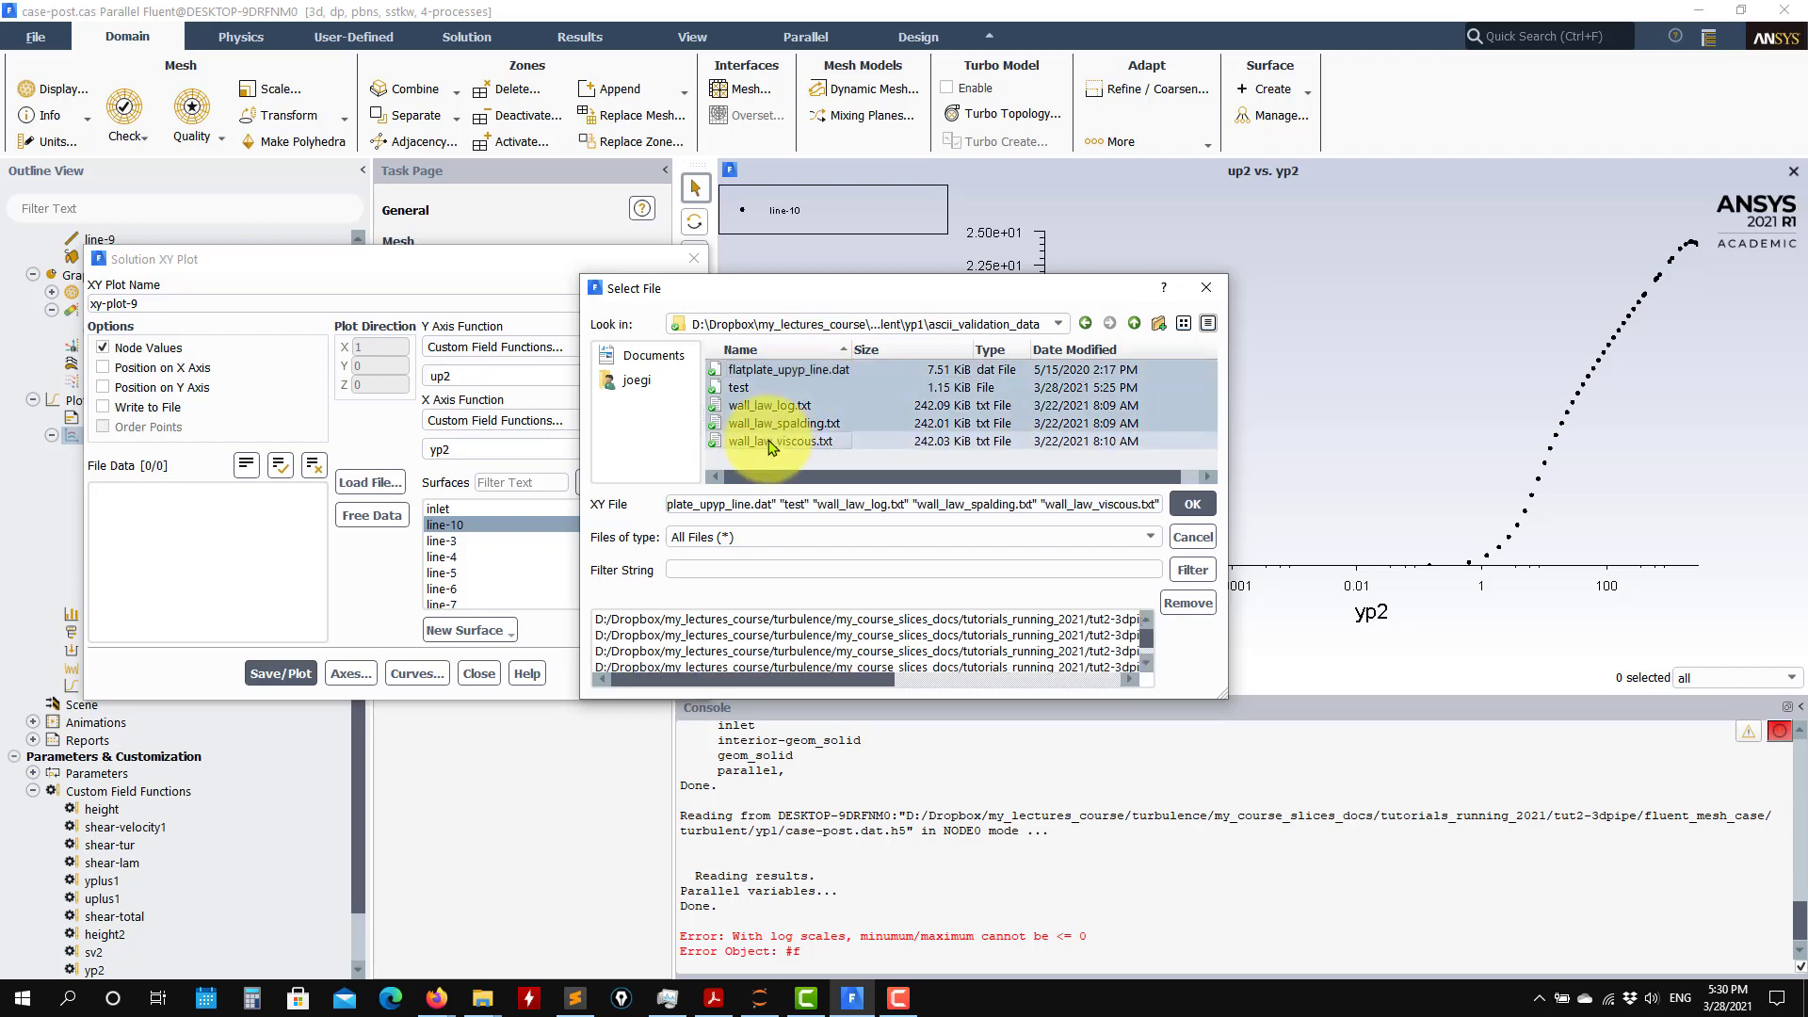
# - Load the five validation files, plot them together with the line-10 profile and close the XY plot setup
pyautogui.click(738, 387)
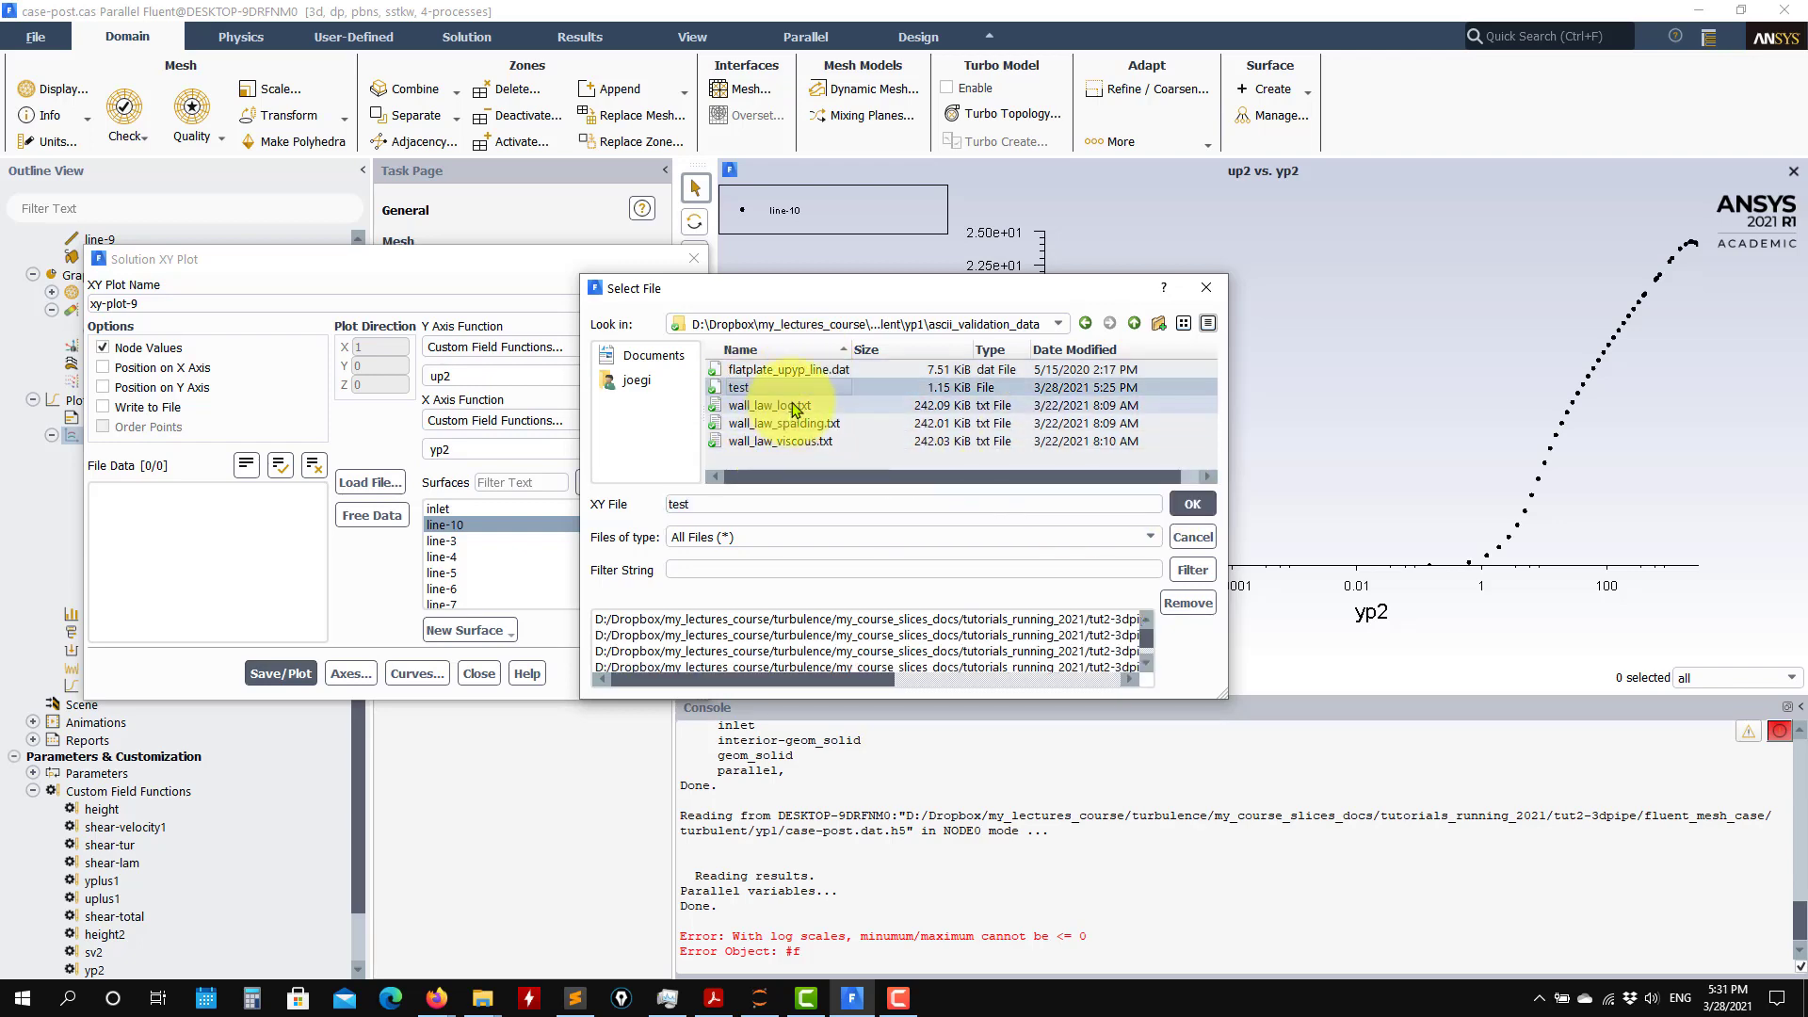
pyautogui.click(793, 405)
pyautogui.click(808, 370)
pyautogui.click(1193, 504)
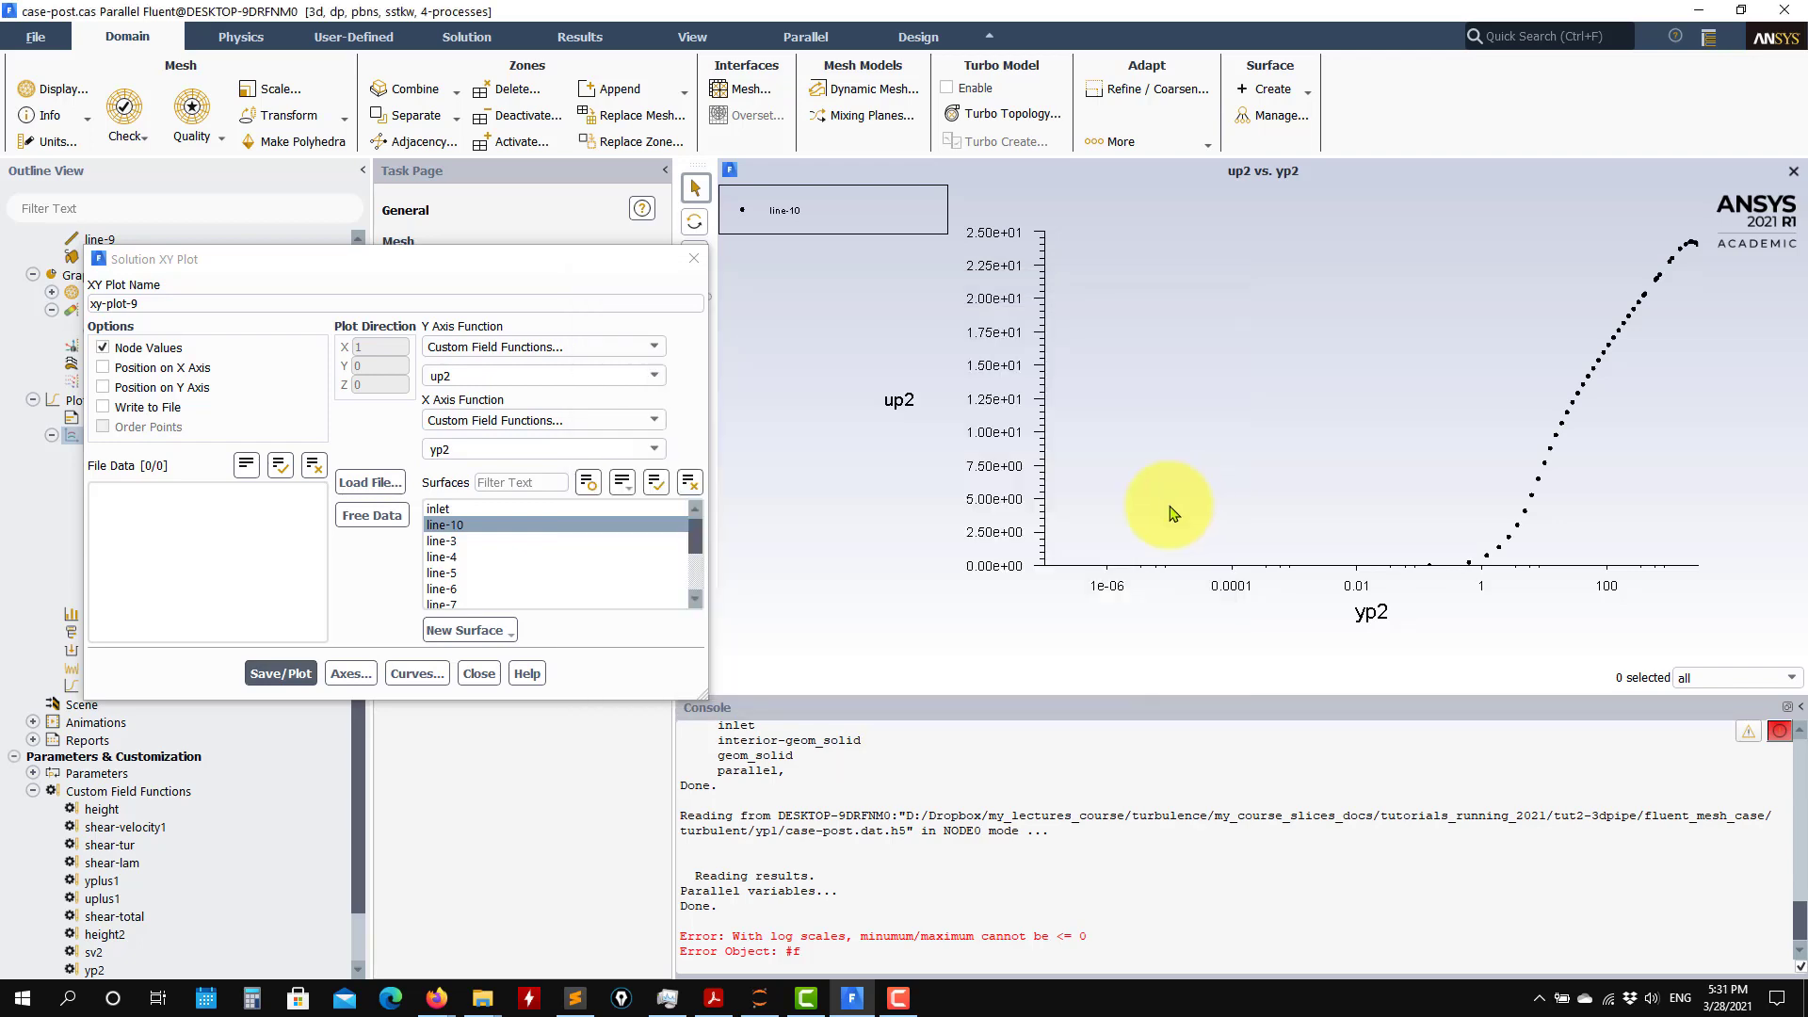
pyautogui.click(278, 674)
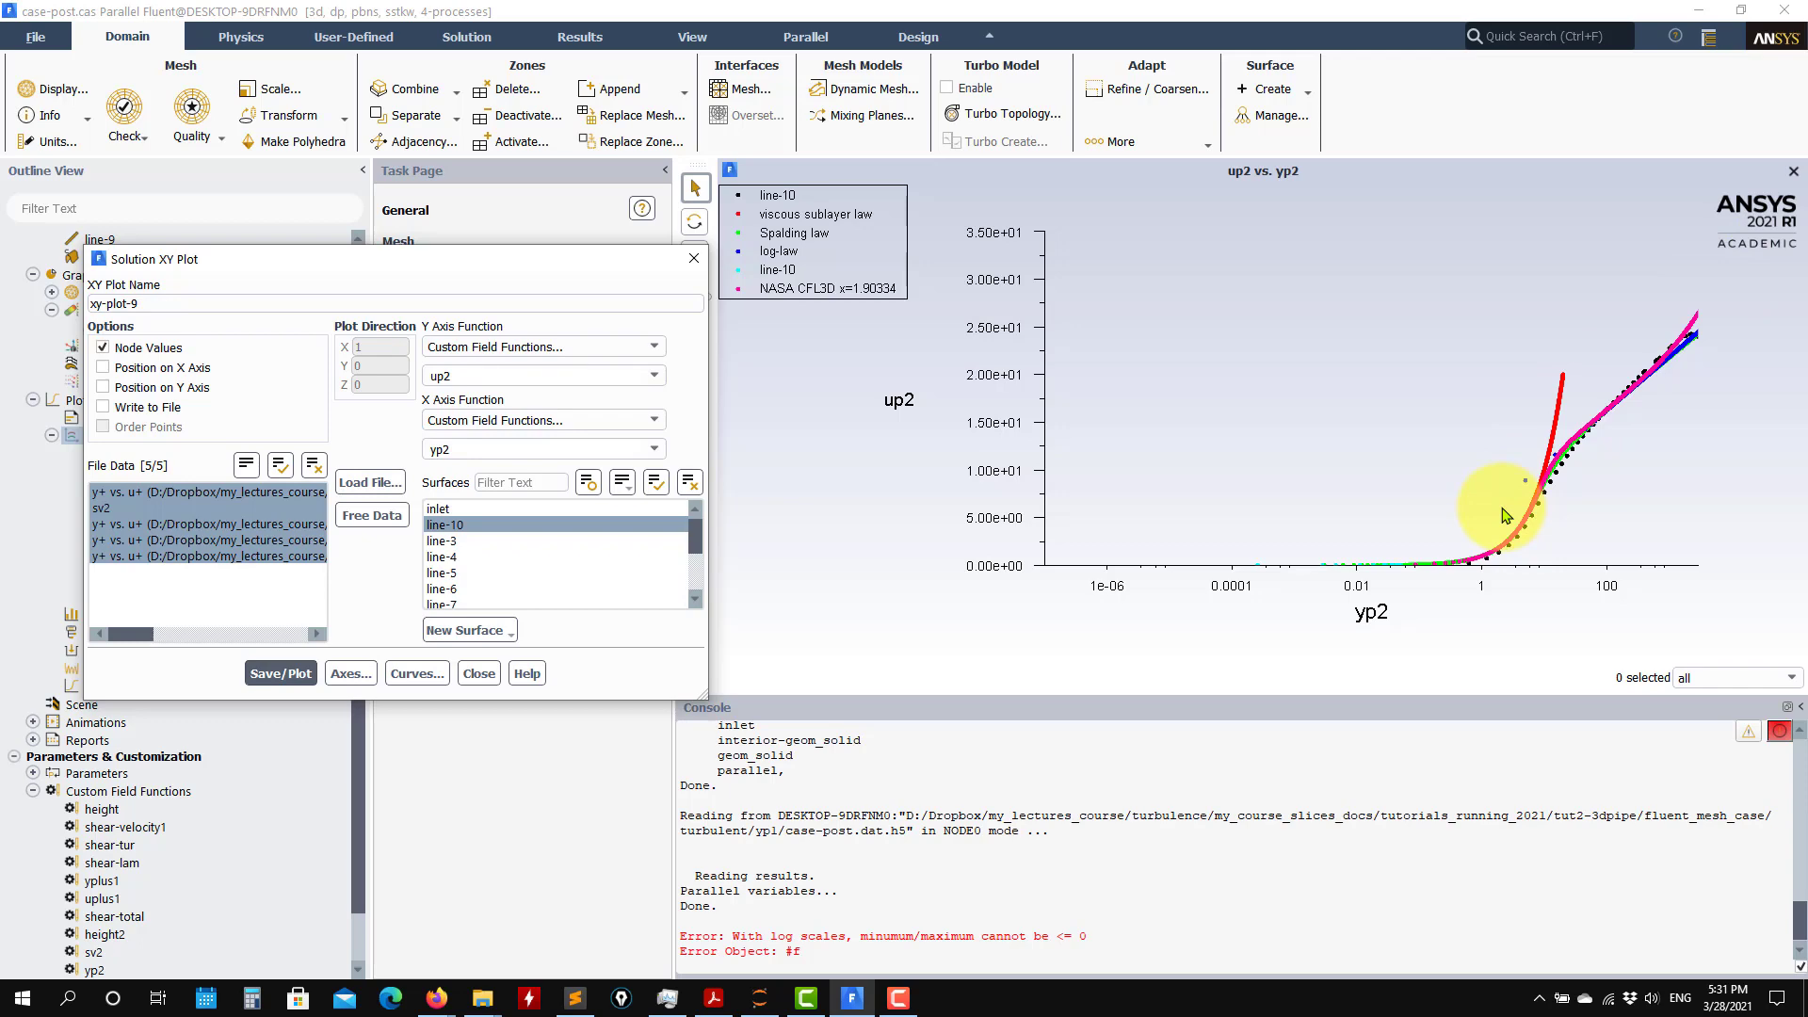
pyautogui.click(481, 674)
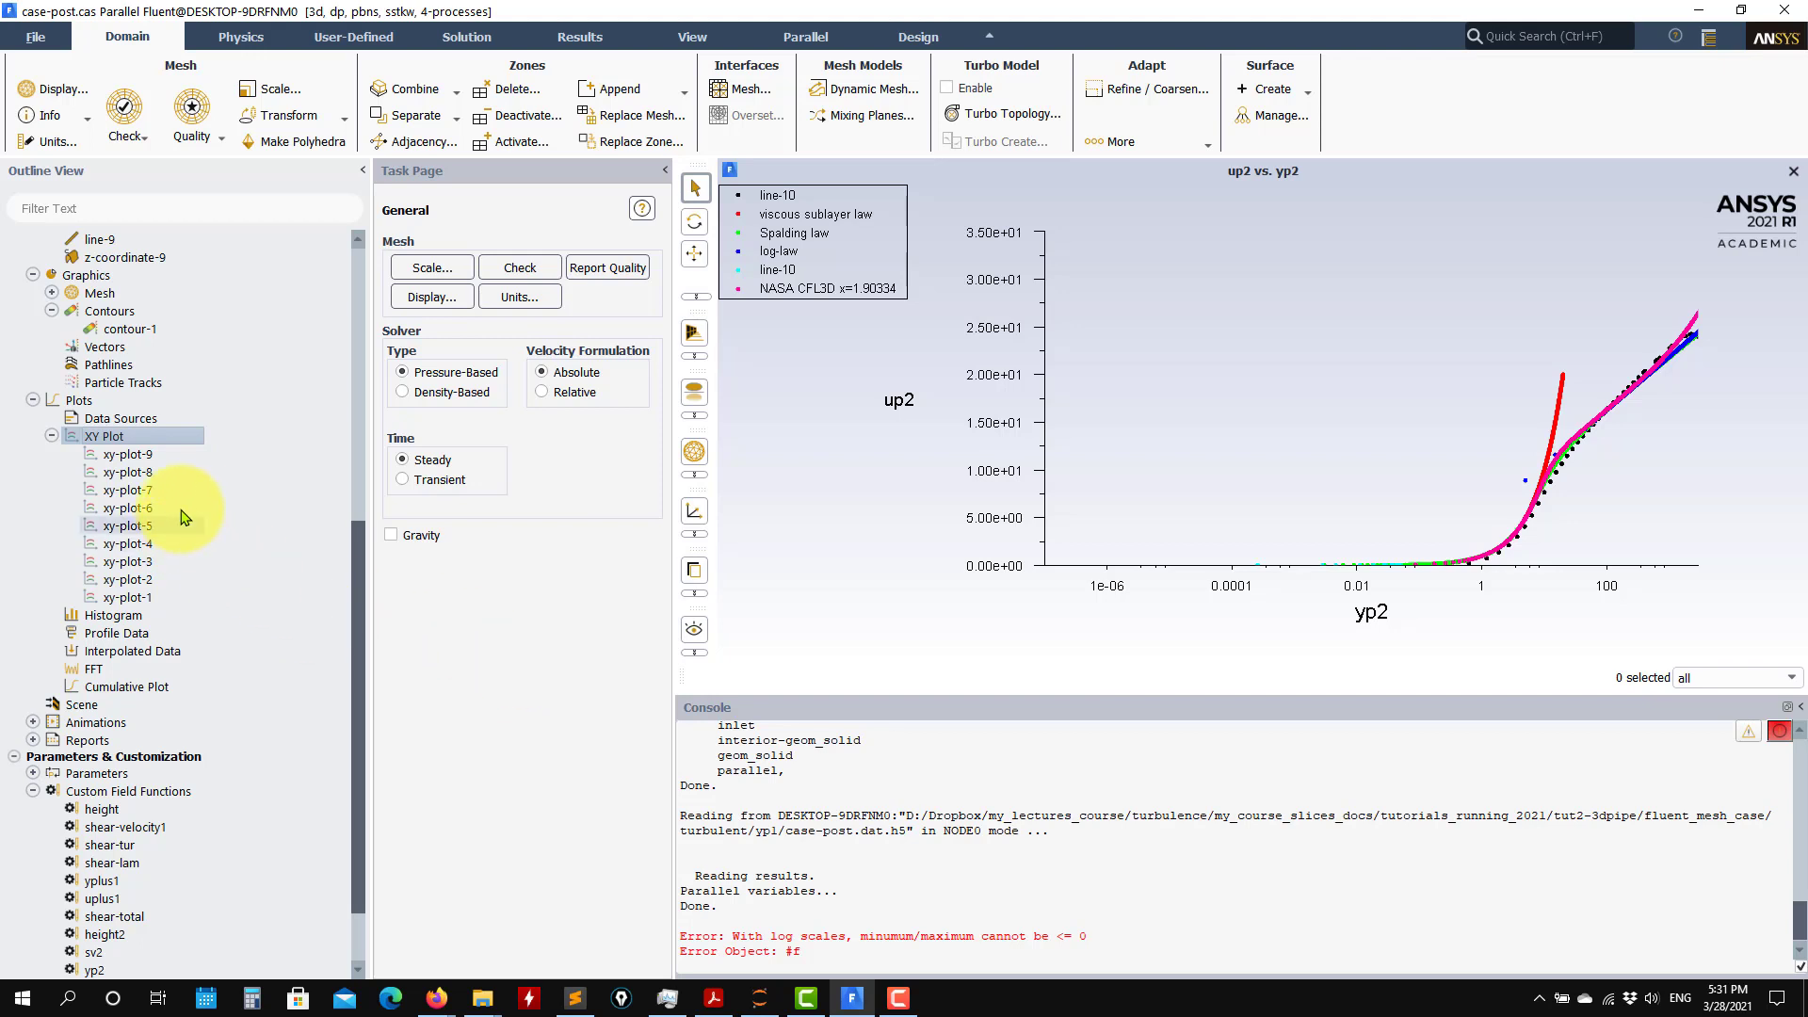
# - Switch to the presentation in Acrobat Reader to view the reference u+ versus y+ plot on the Post-processing slide
pyautogui.scroll(3, 189, 494)
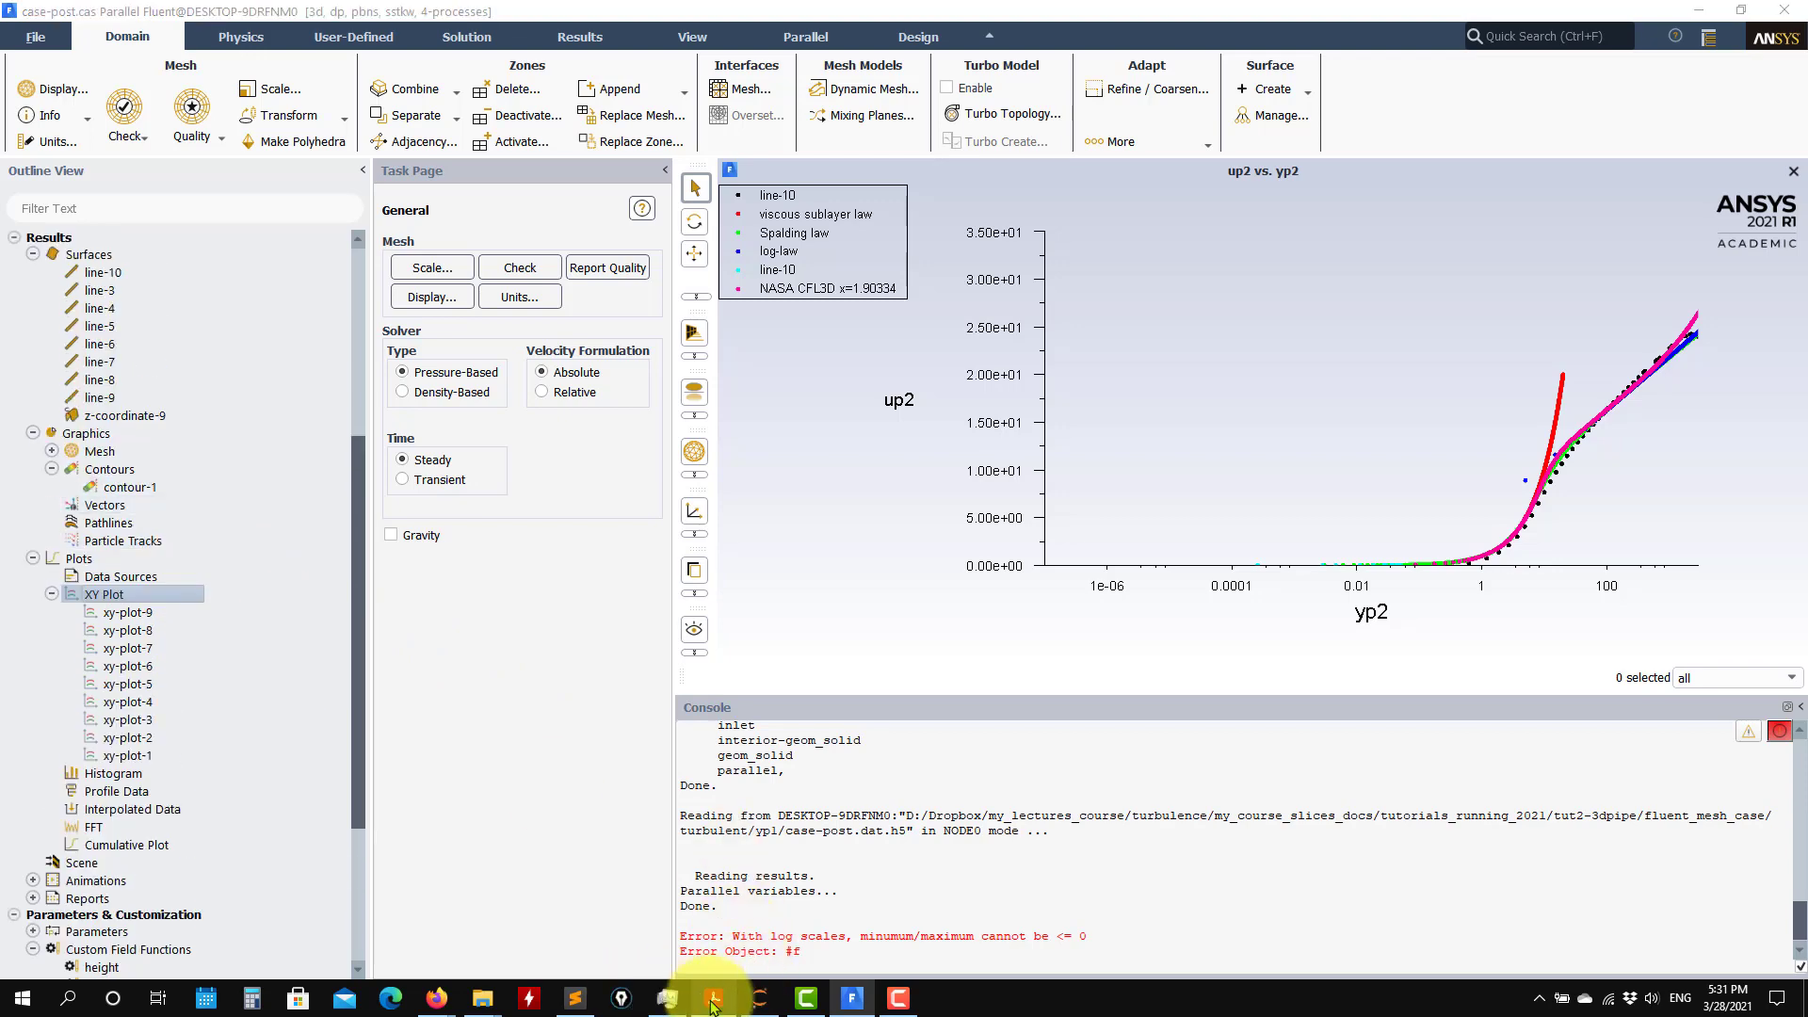
pyautogui.click(713, 1000)
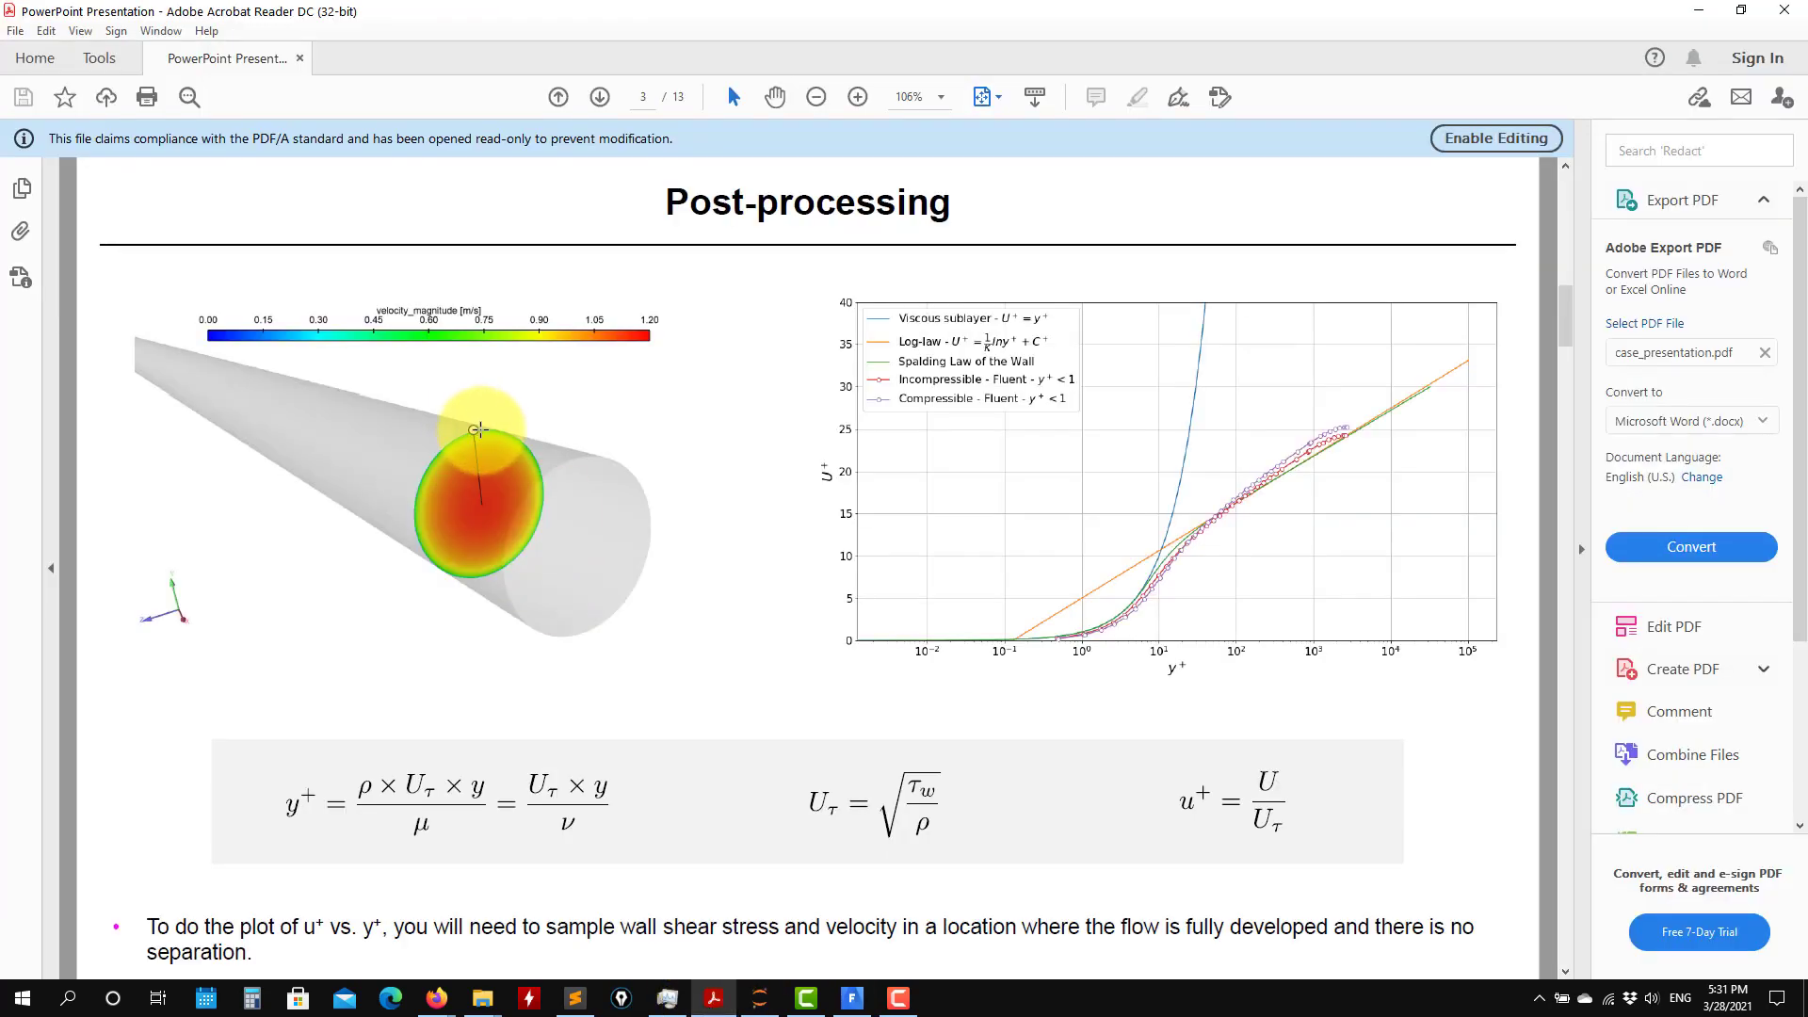